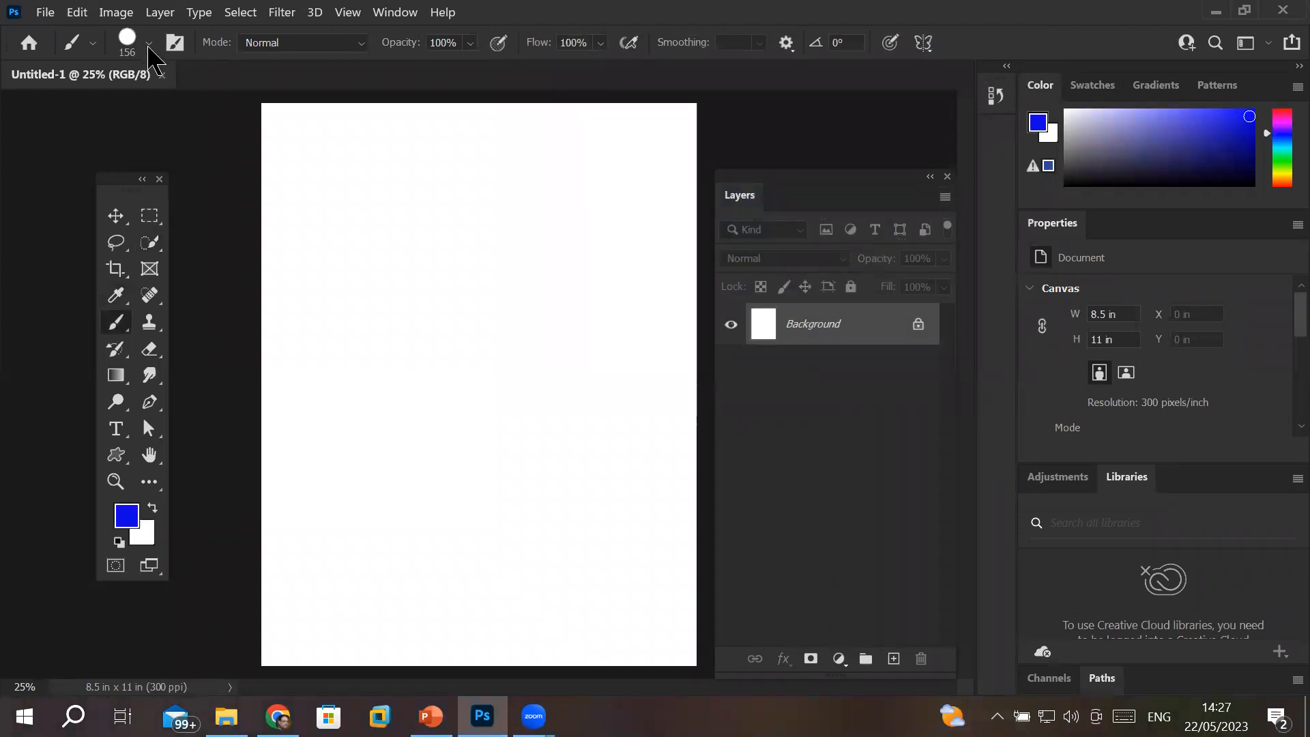
- Collapse the brush preset groups, reopen General Brushes, and choose the Hard Round brush
left_click(149, 44)
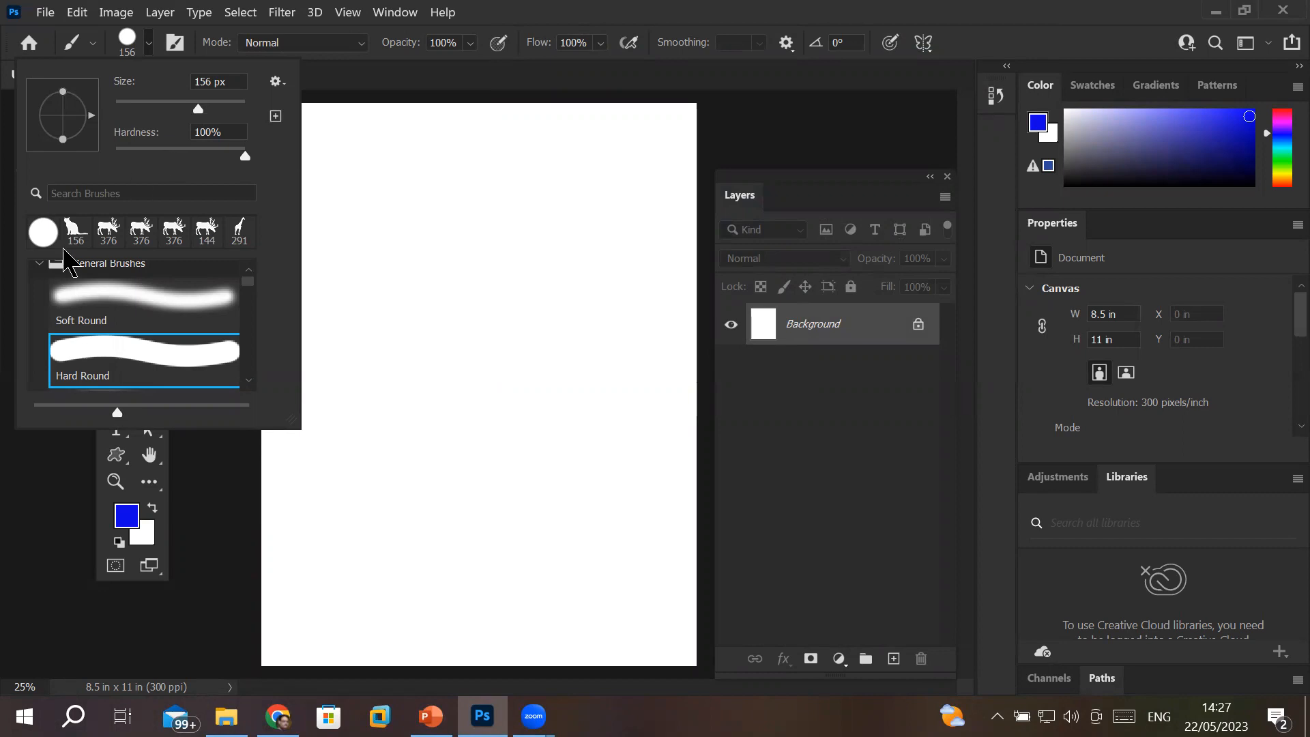
left_click(38, 264)
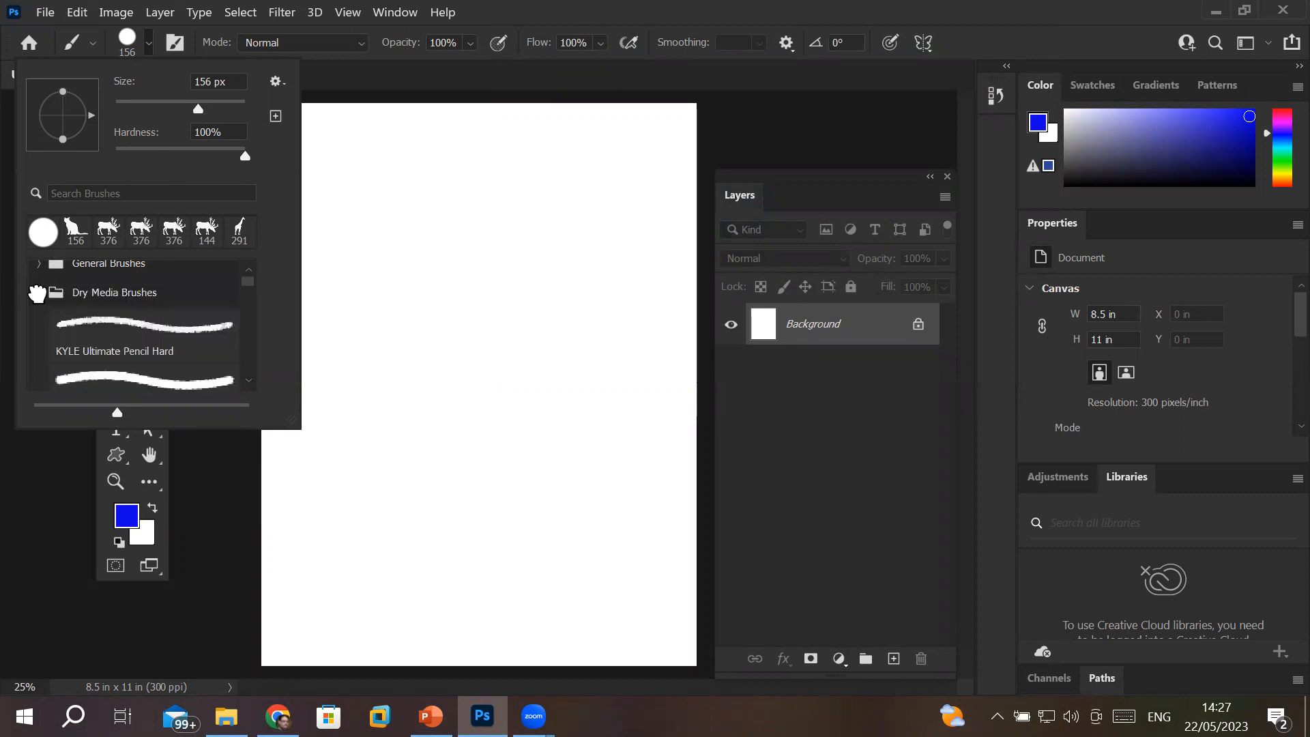
left_click(39, 292)
left_click(39, 322)
left_click(37, 353)
left_click(39, 382)
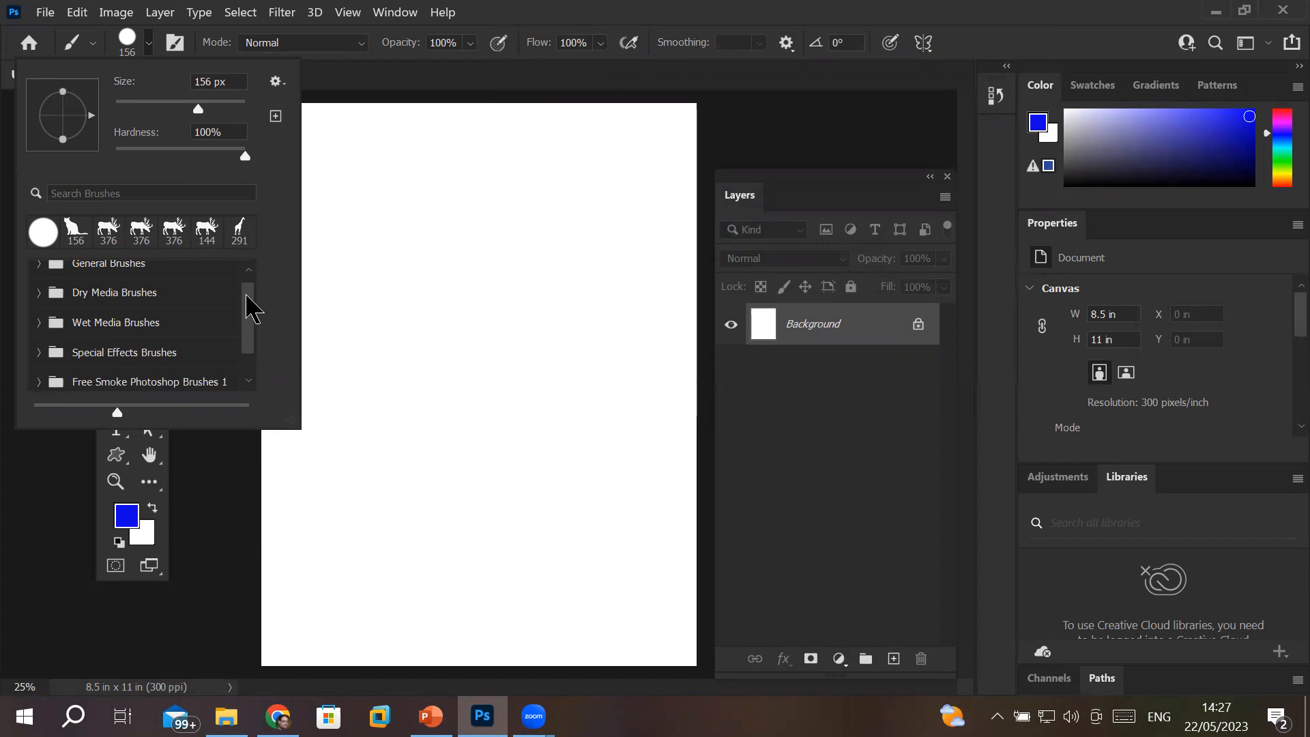
left_click_drag(247, 300, 255, 263)
left_click(38, 274)
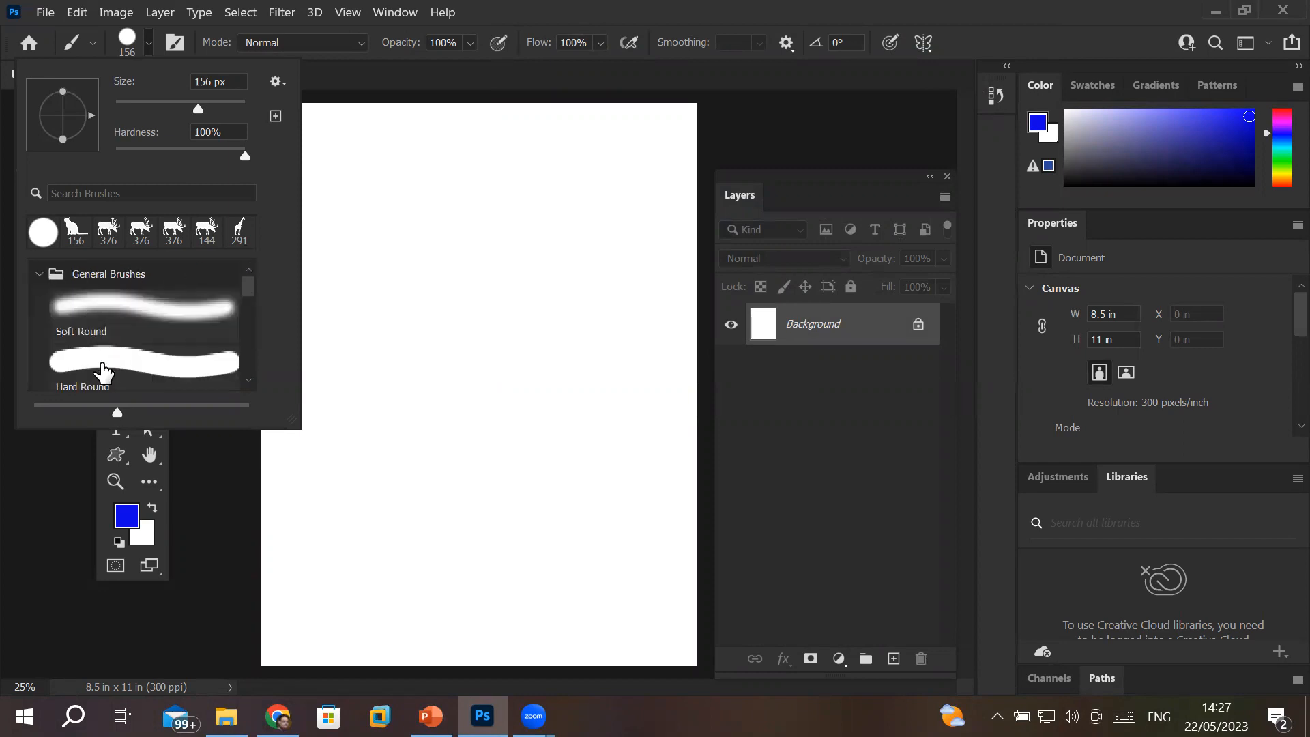
left_click(101, 372)
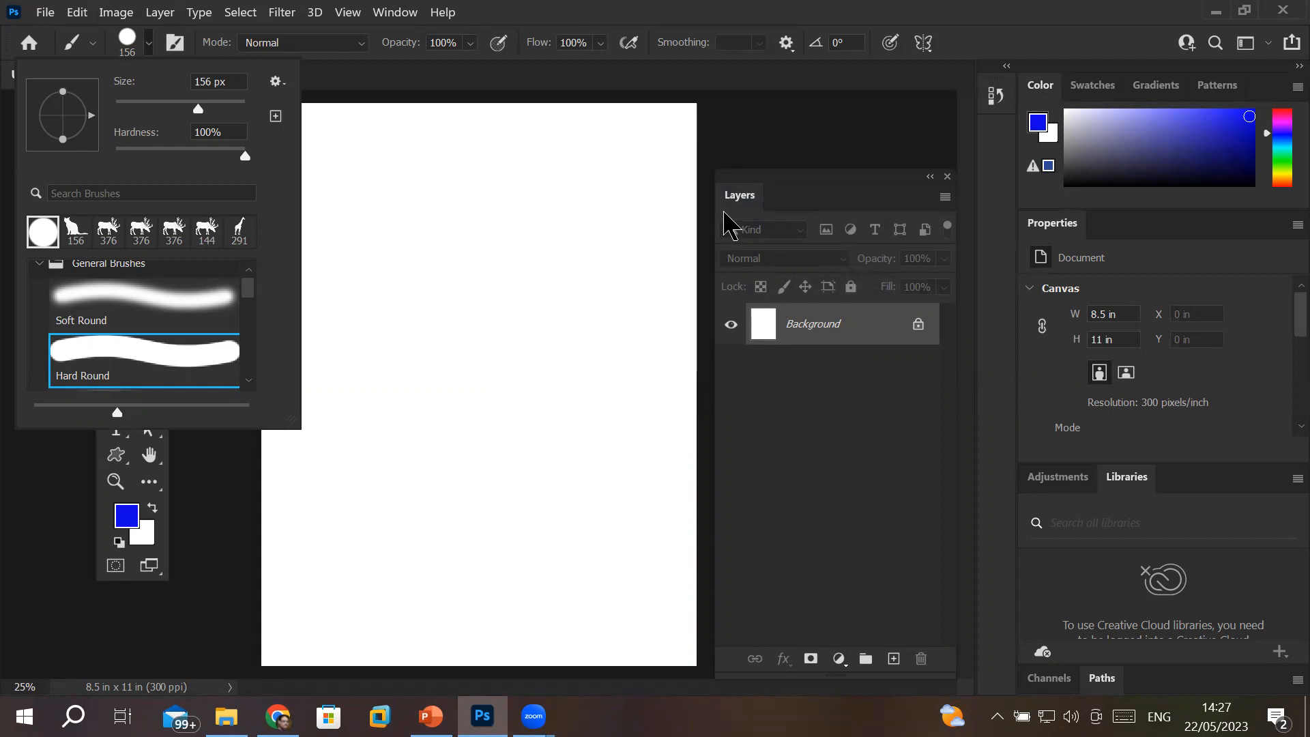
- Paint a single blue Hard Round dot near each of the four corners of the white canvas
left_click(672, 149)
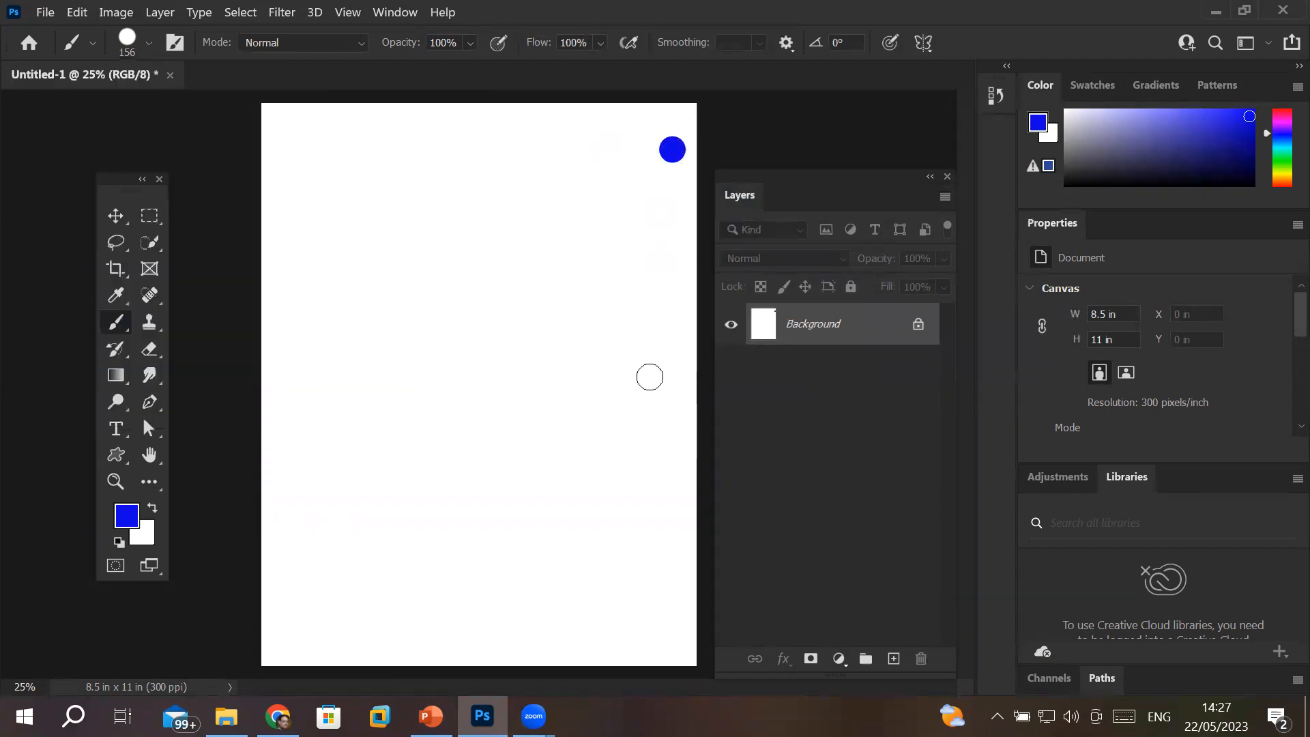
left_click(664, 574)
left_click(307, 601)
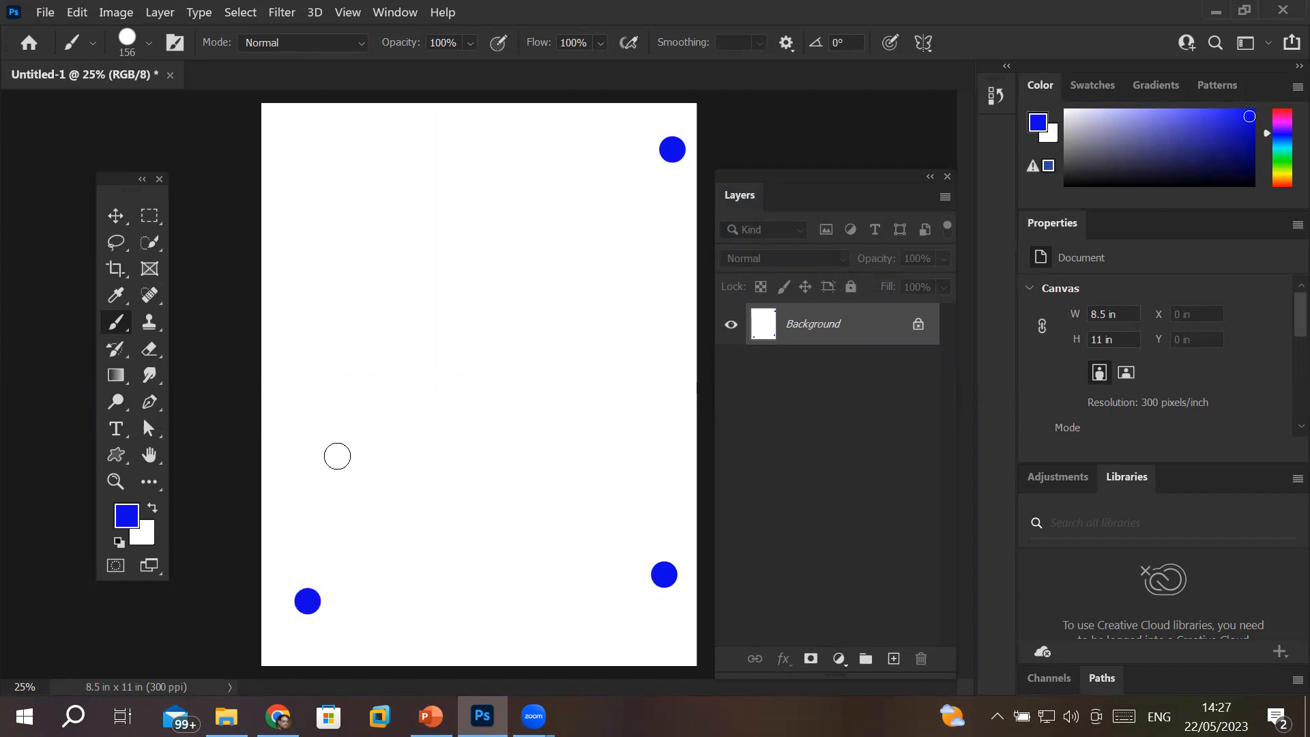
left_click(296, 130)
- Unlock the Background layer and scale it about its centre to 31.33% width and 27.27% height
left_click(782, 324)
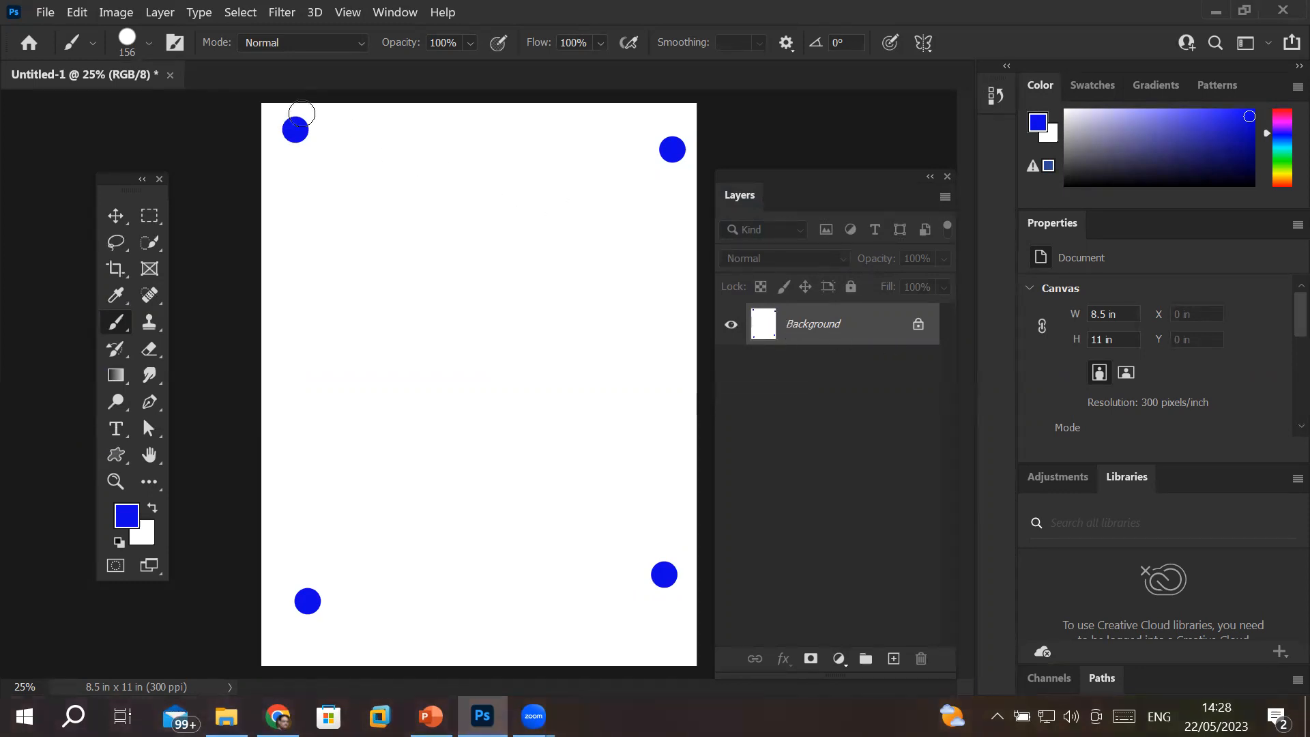
left_click(918, 325)
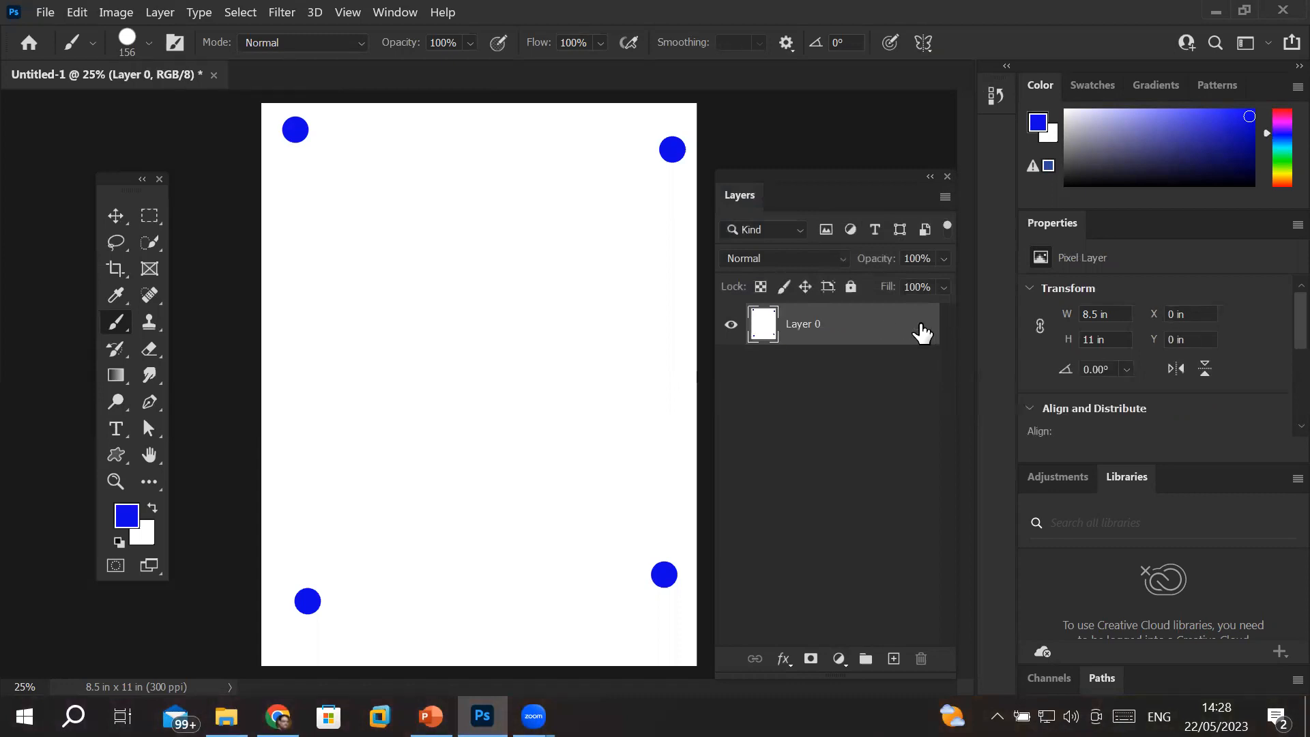
key("ctrl+t")
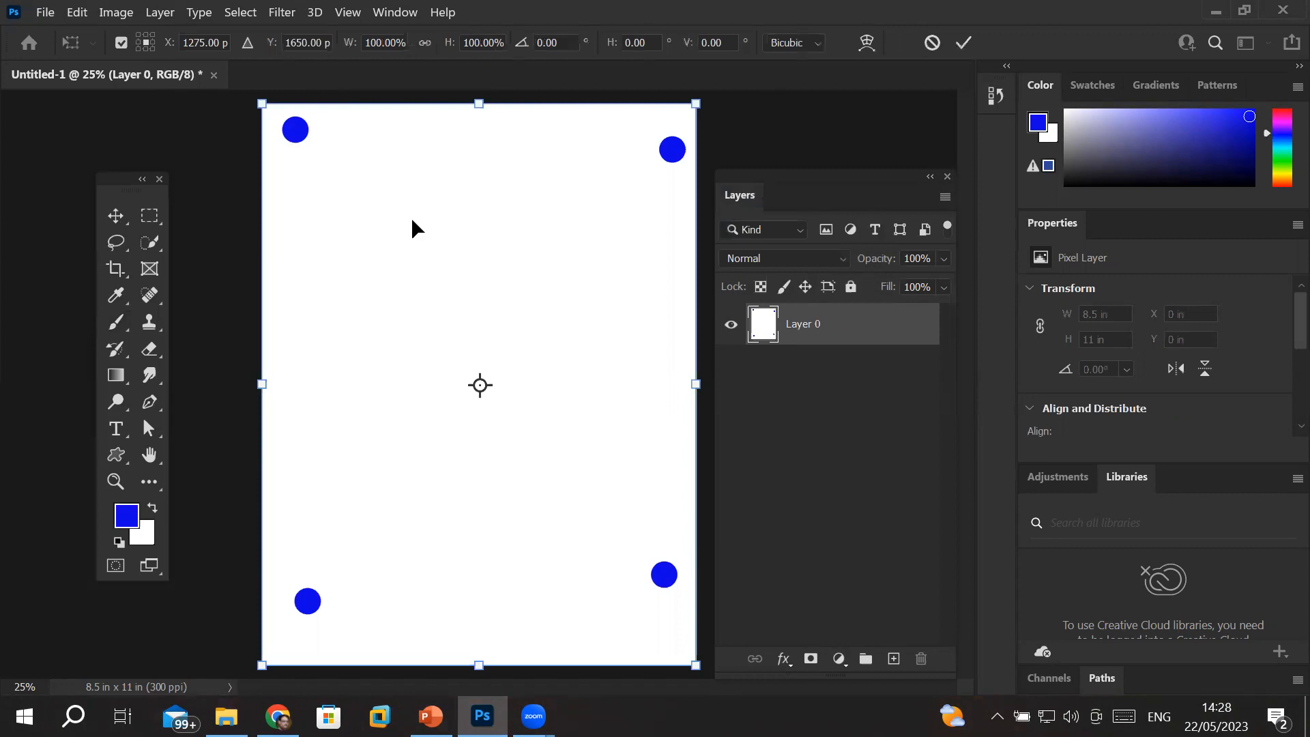
mouse_move(428, 285)
left_mouse_down()
mouse_move(433, 363)
mouse_move(436, 288)
left_mouse_up()
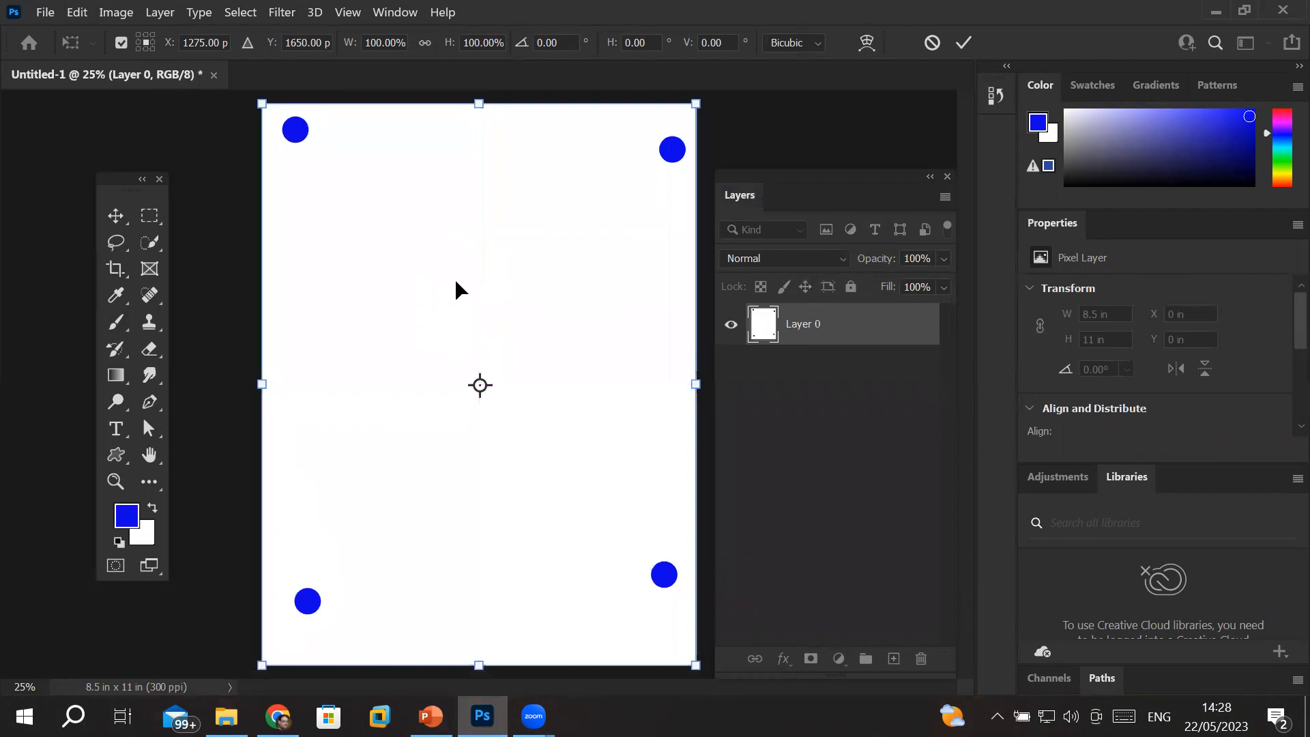
left_click_drag(694, 99, 488, 336)
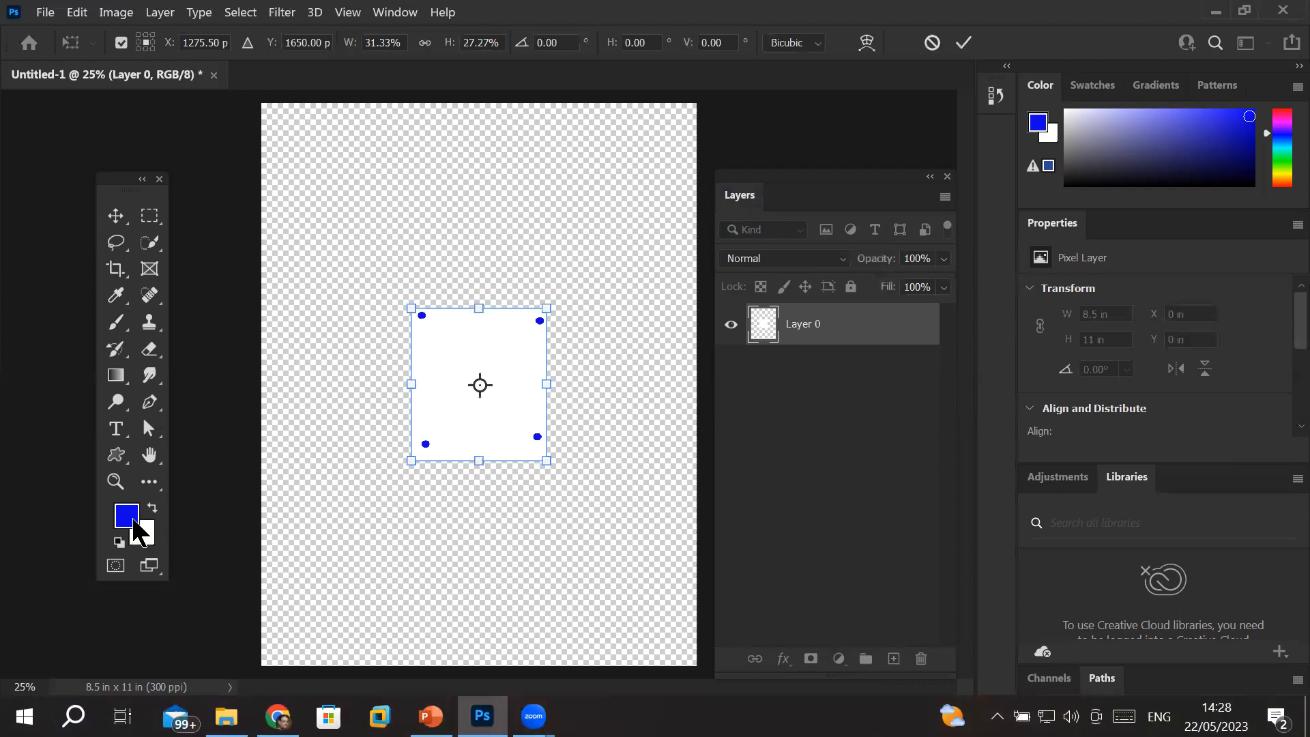
left_click(964, 43)
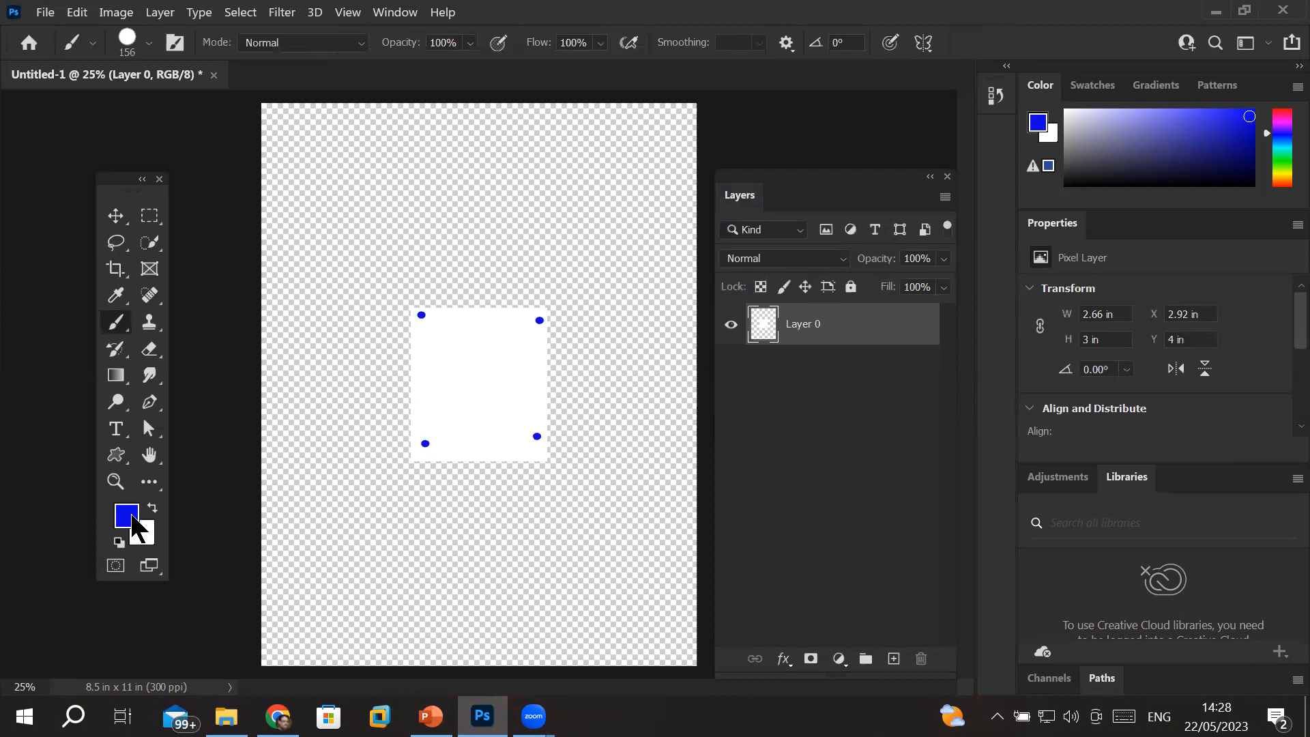
- Change the foreground color from the picker to a bright red
left_click(131, 518)
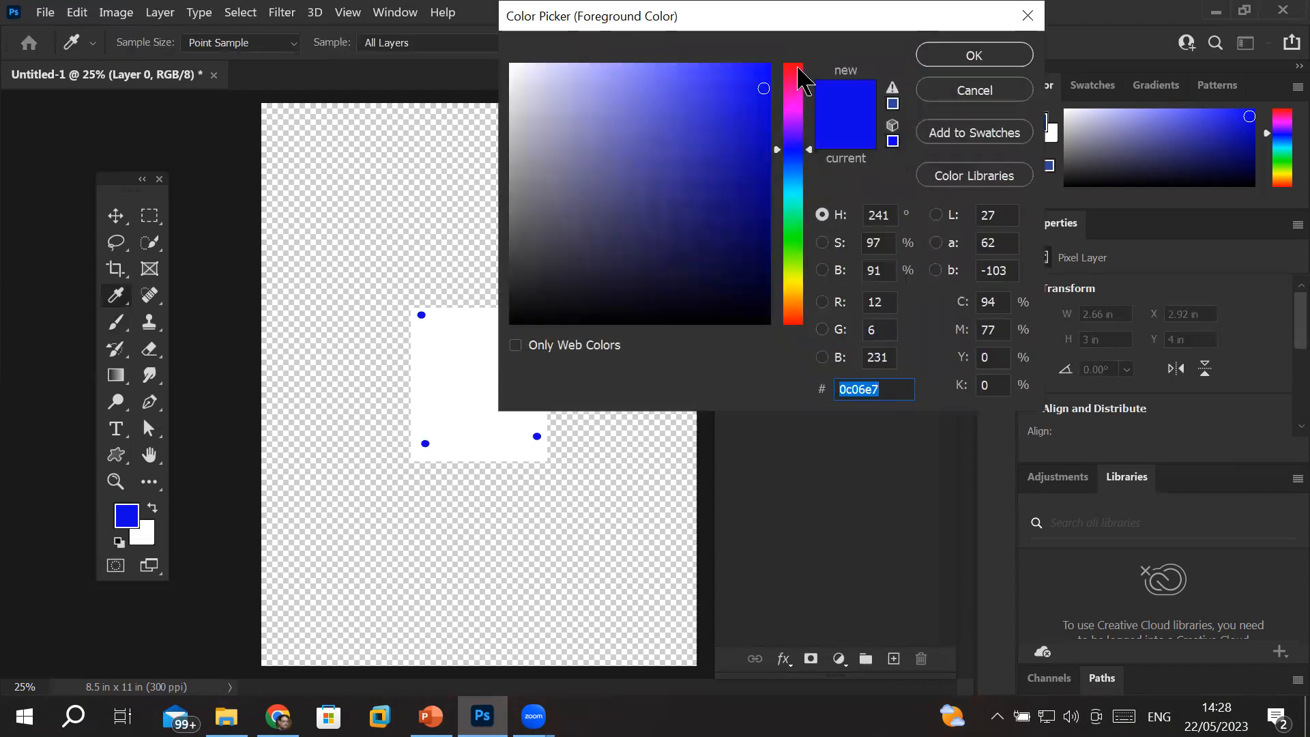
left_click(797, 67)
left_click(757, 71)
left_click(1000, 50)
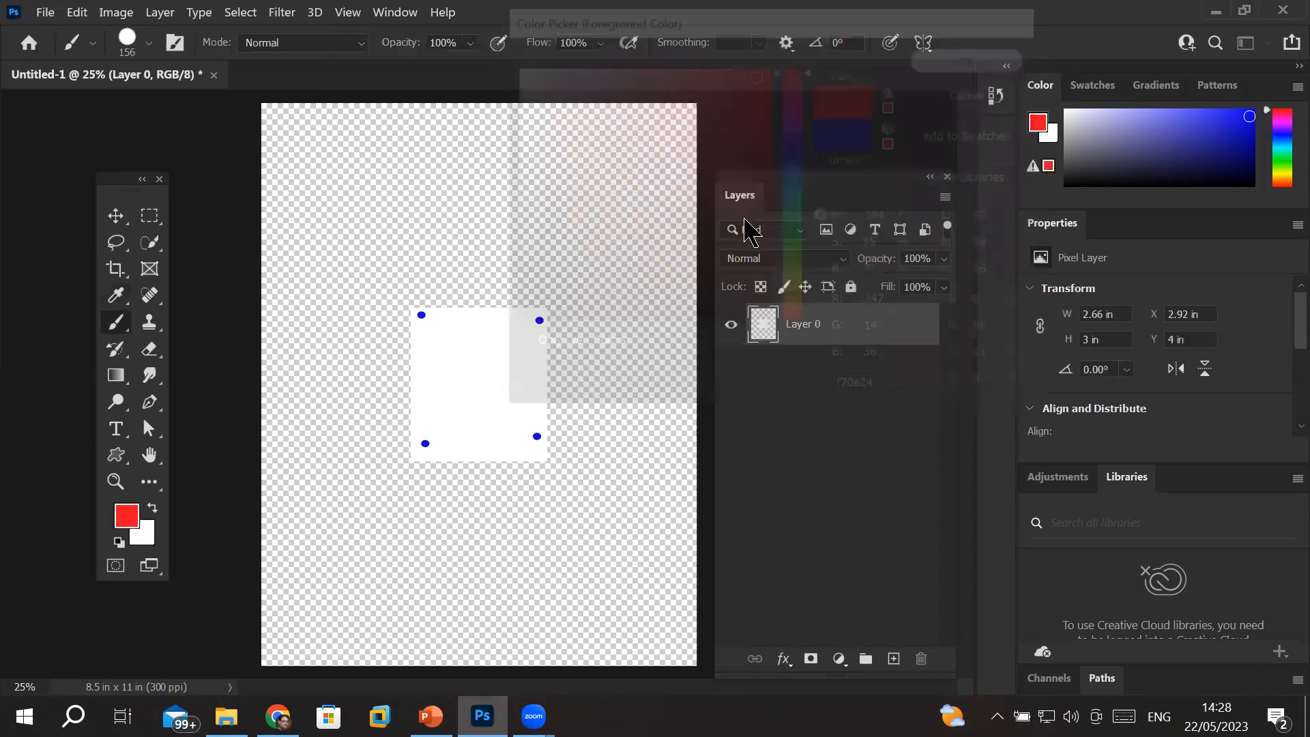
- Paint a closed four-sided red frame of connected straight brush strokes around the small white rectangle
left_click(340, 175)
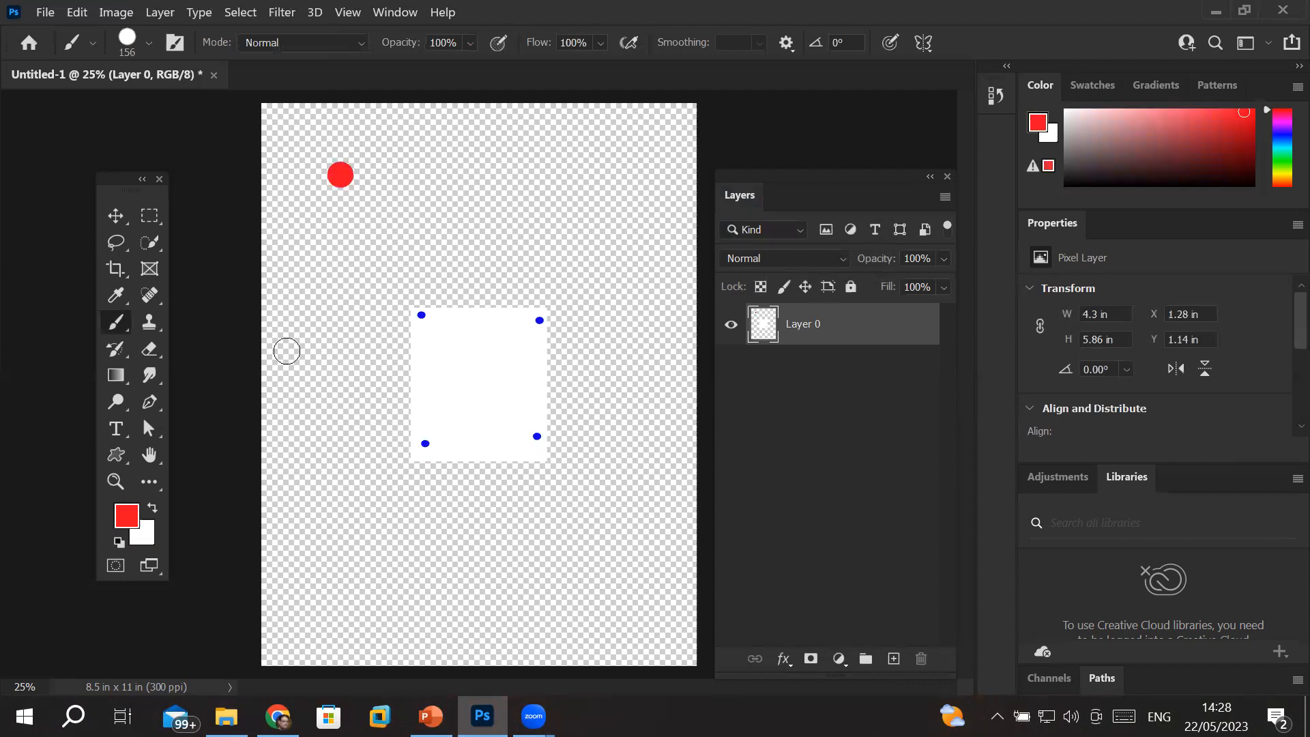
left_click(295, 536, "shift")
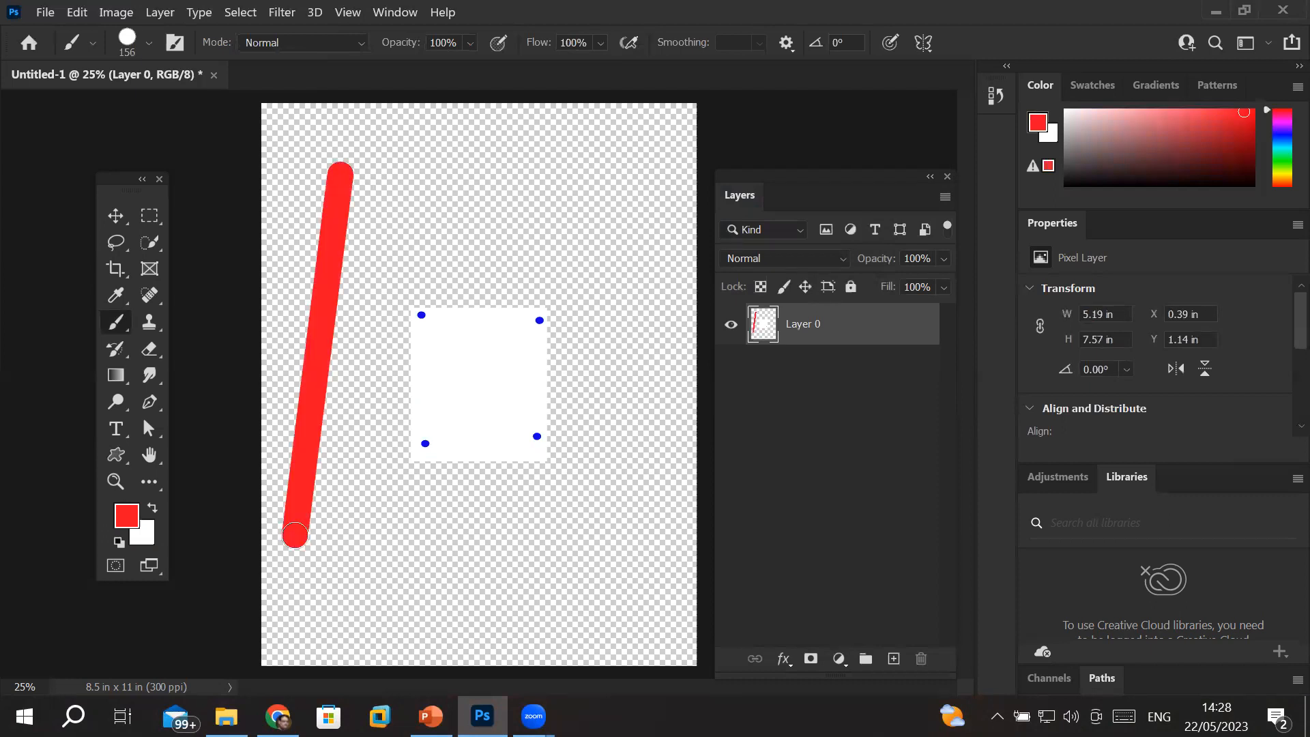
left_click(666, 589, "shift")
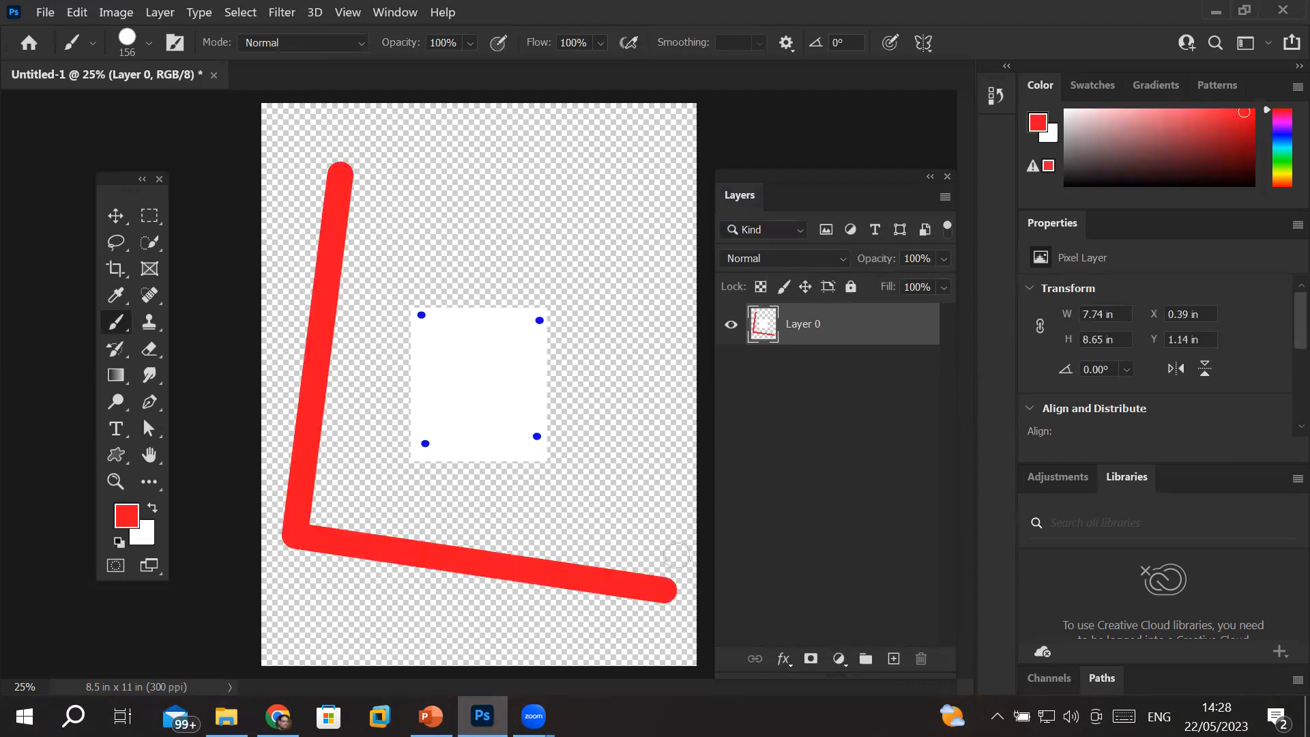
left_click(677, 186, "shift")
left_click(352, 169, "shift")
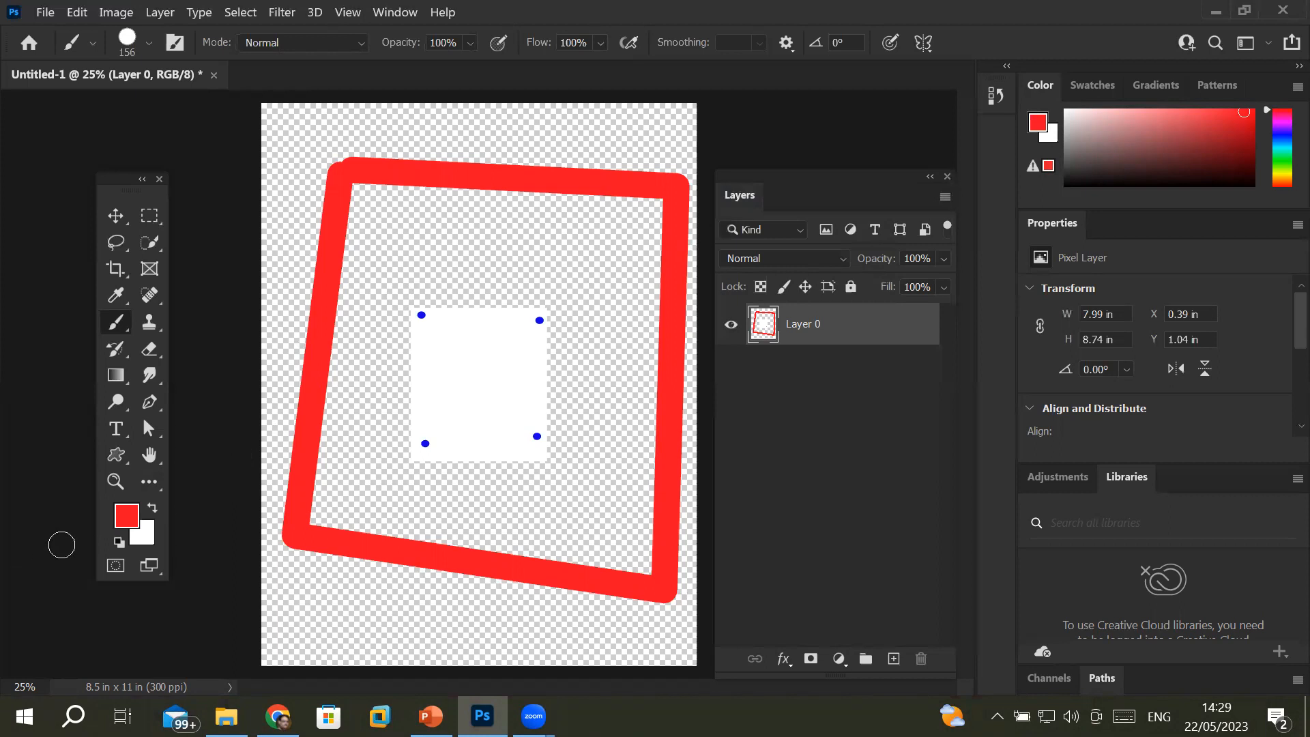
- Reset the foreground and background colors to default black and white, and fill all of Layer 0 with white
left_click(119, 544)
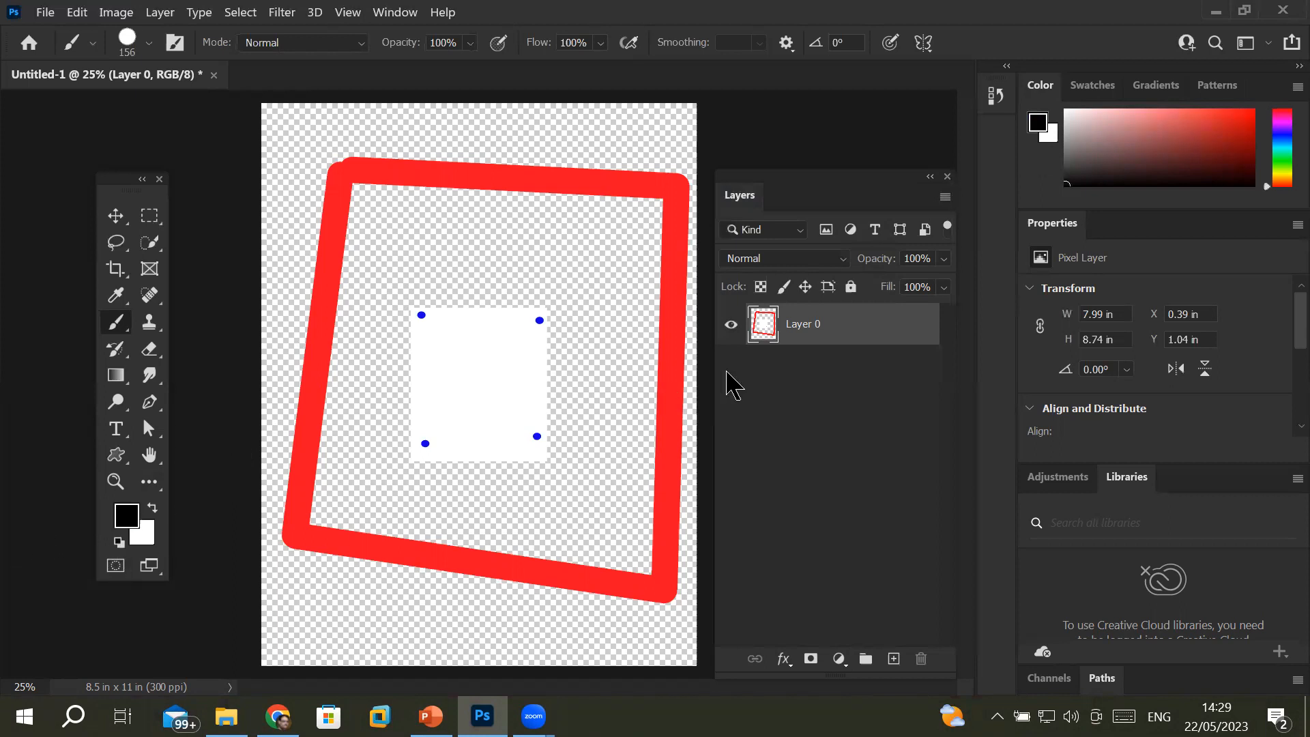
key("alt+BackSpace")
key("ctrl+BackSpace")
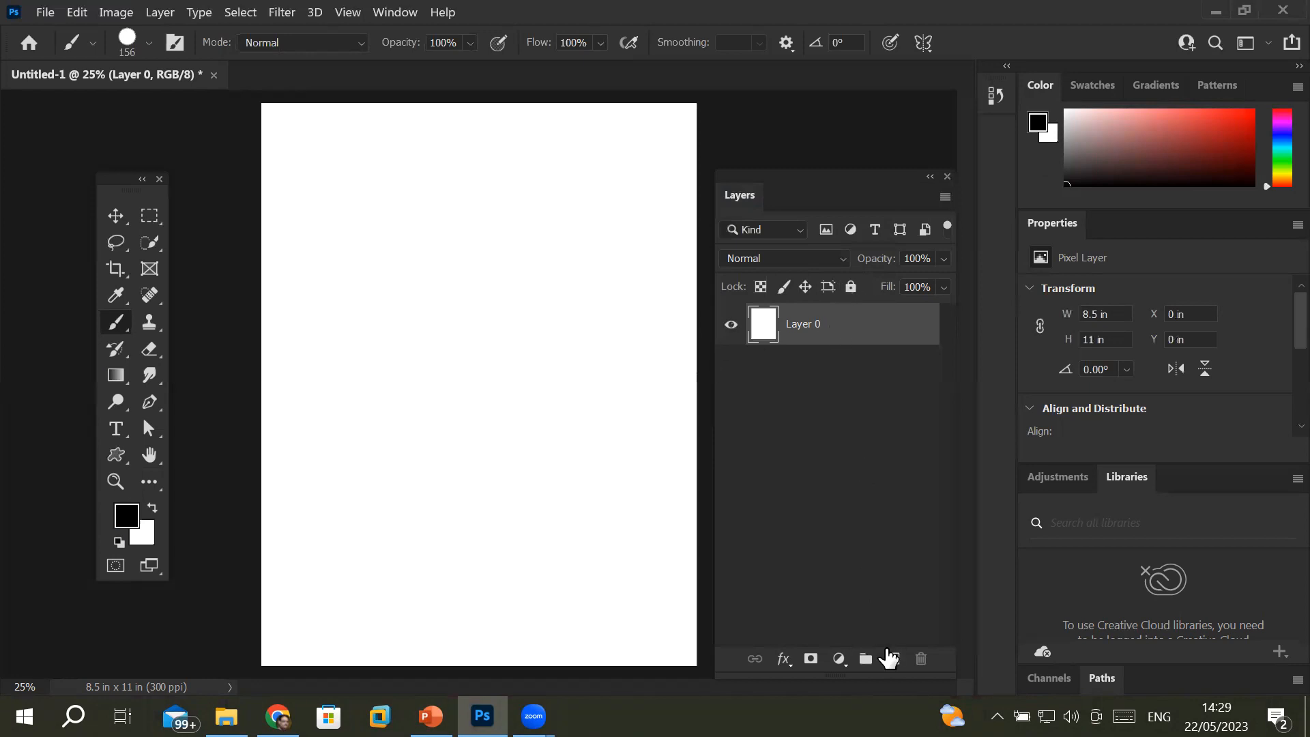
- Add a new empty layer above Layer 0 and set the foreground color to bright blue
left_click(891, 658)
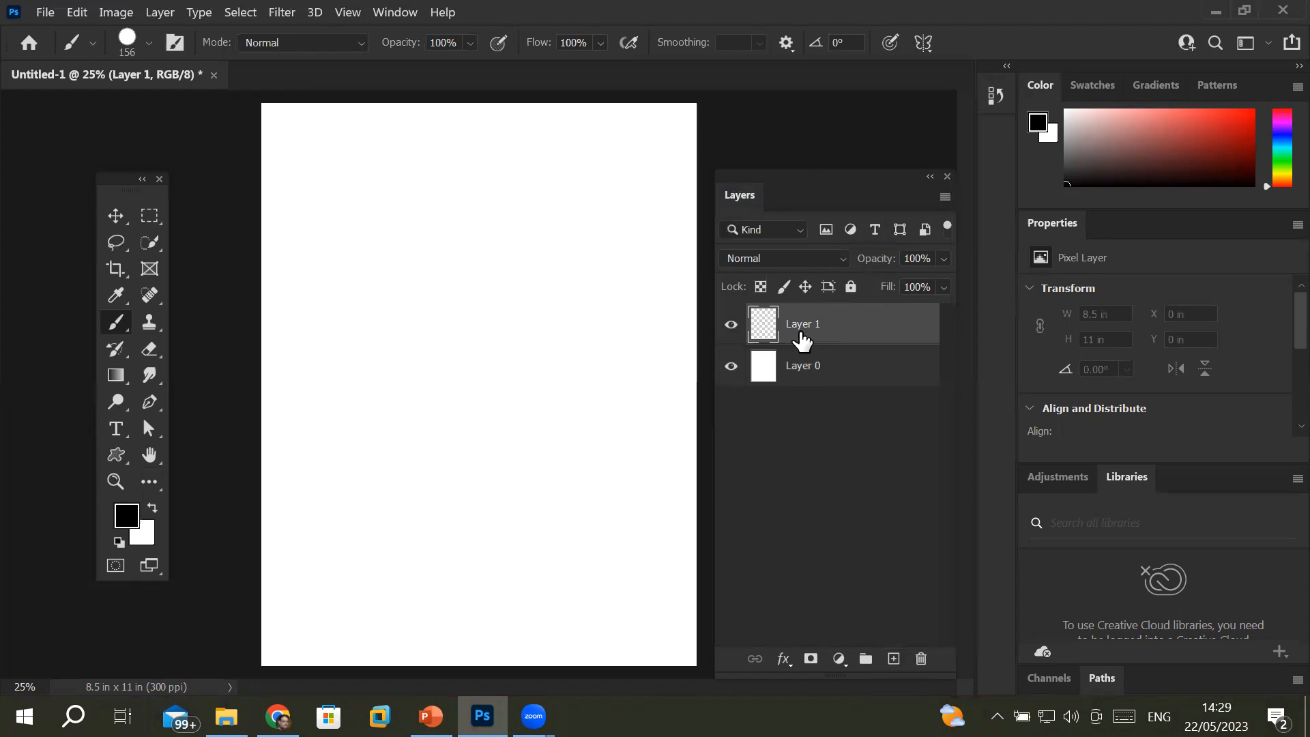
left_click(128, 524)
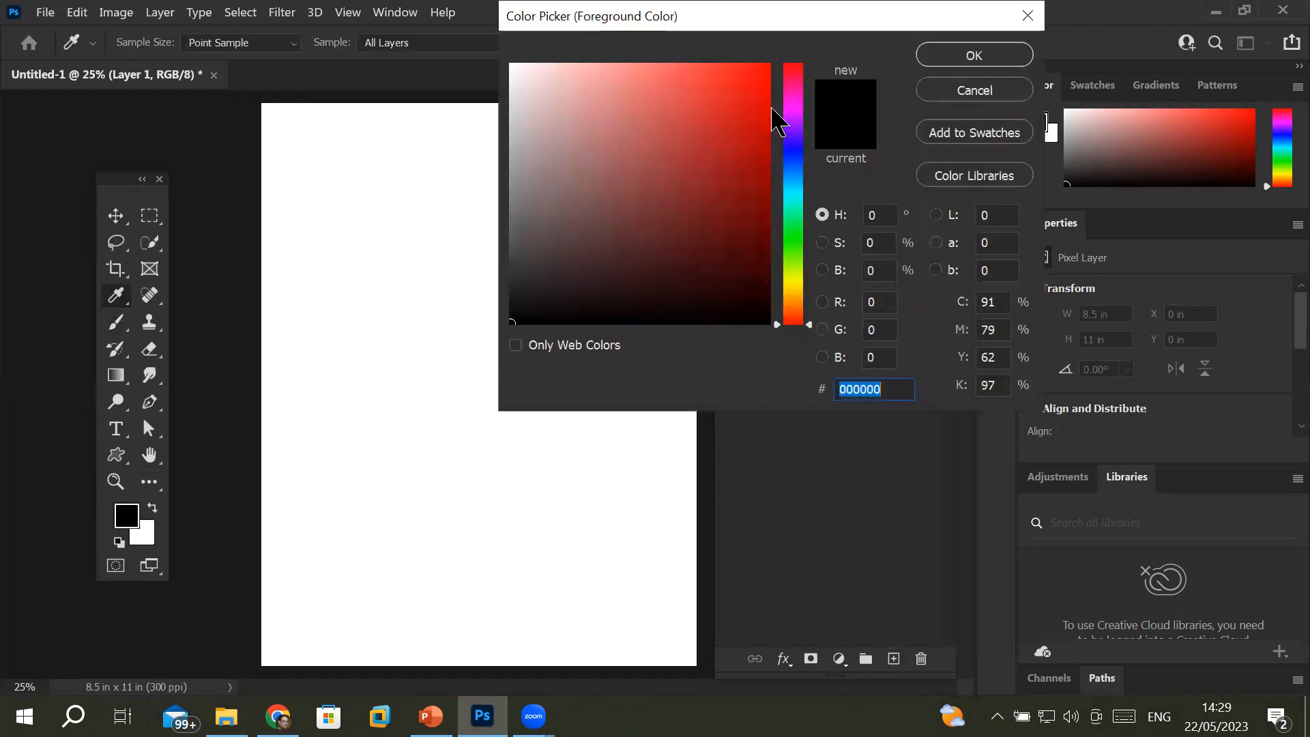
left_click(788, 148)
left_click(765, 67)
left_click(946, 56)
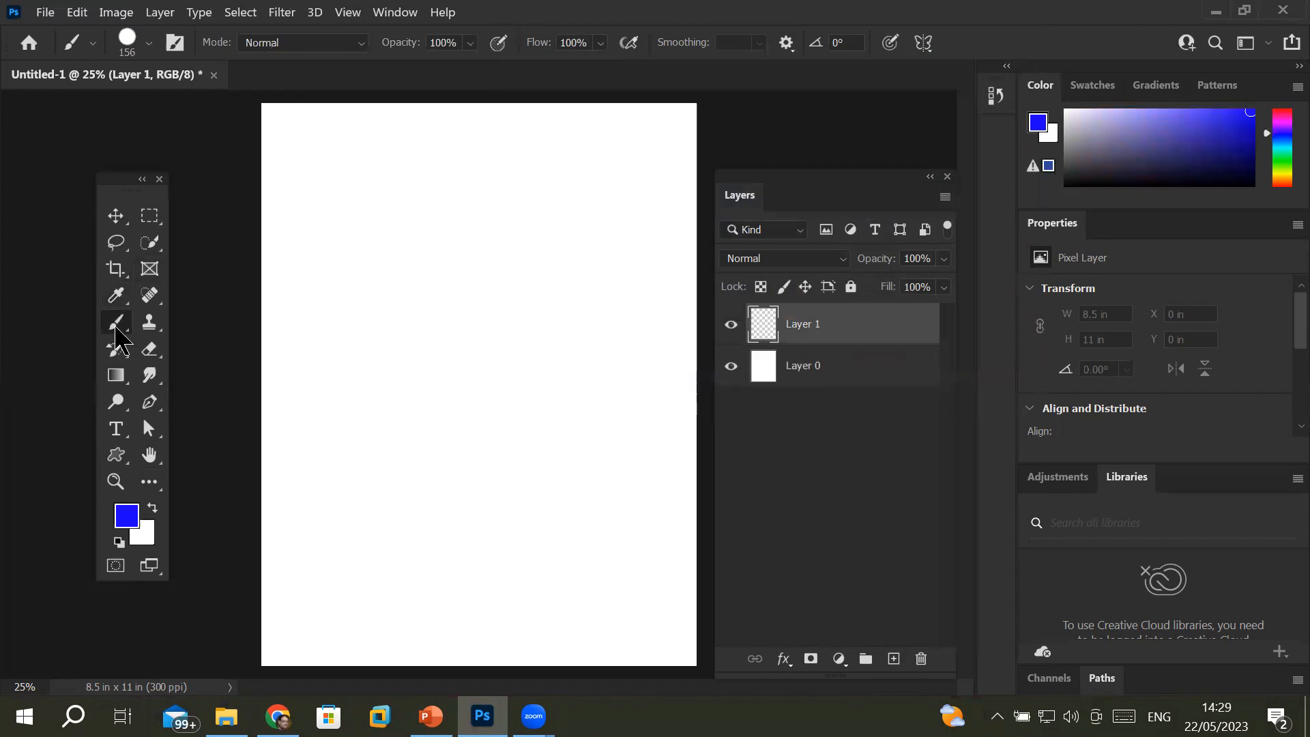
- Show the floating Brushes palette and arrange it above the Layers palette so both are accessible
left_click(149, 43)
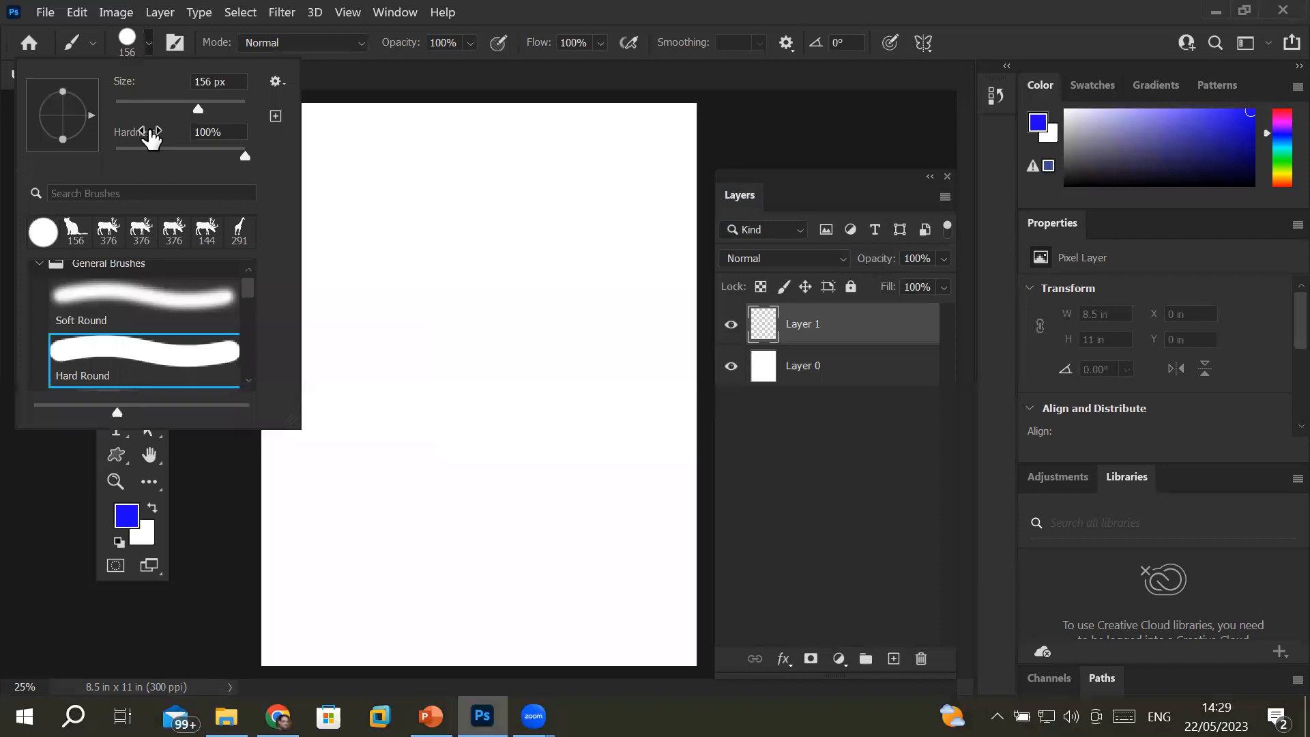
left_click(125, 45)
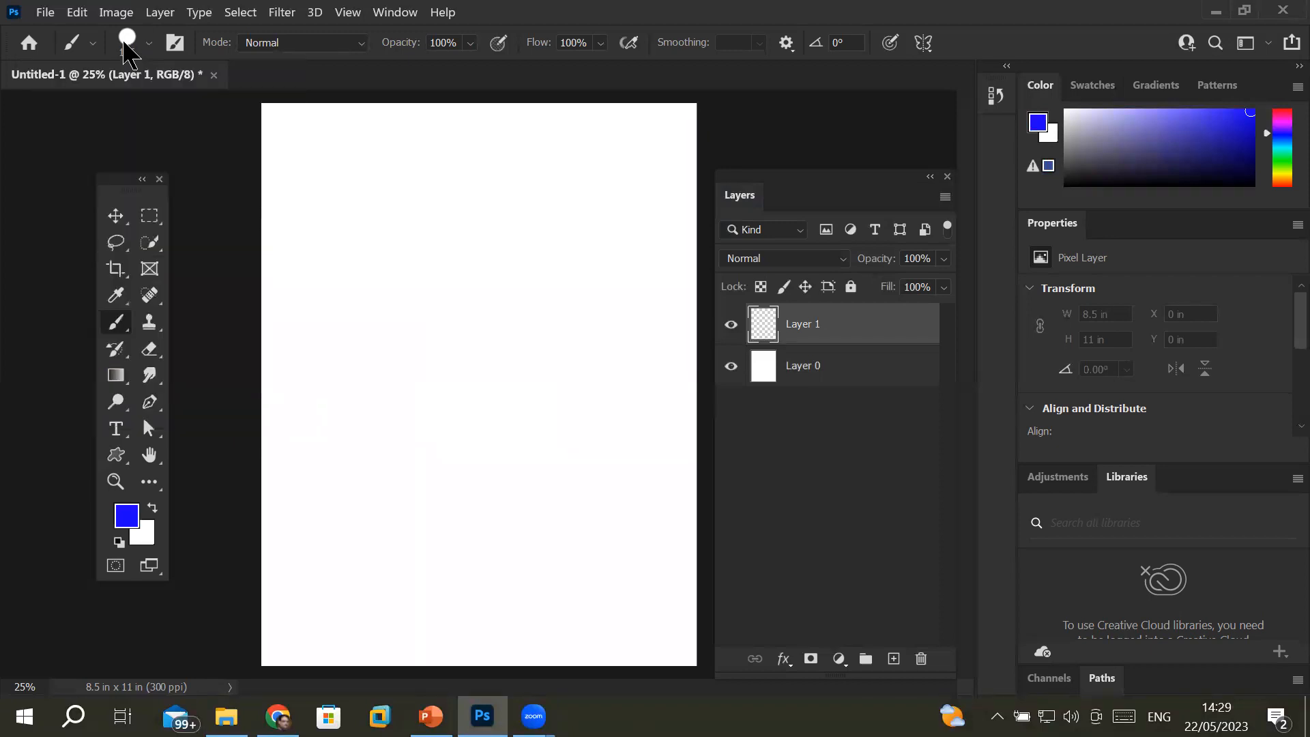
left_click(395, 12)
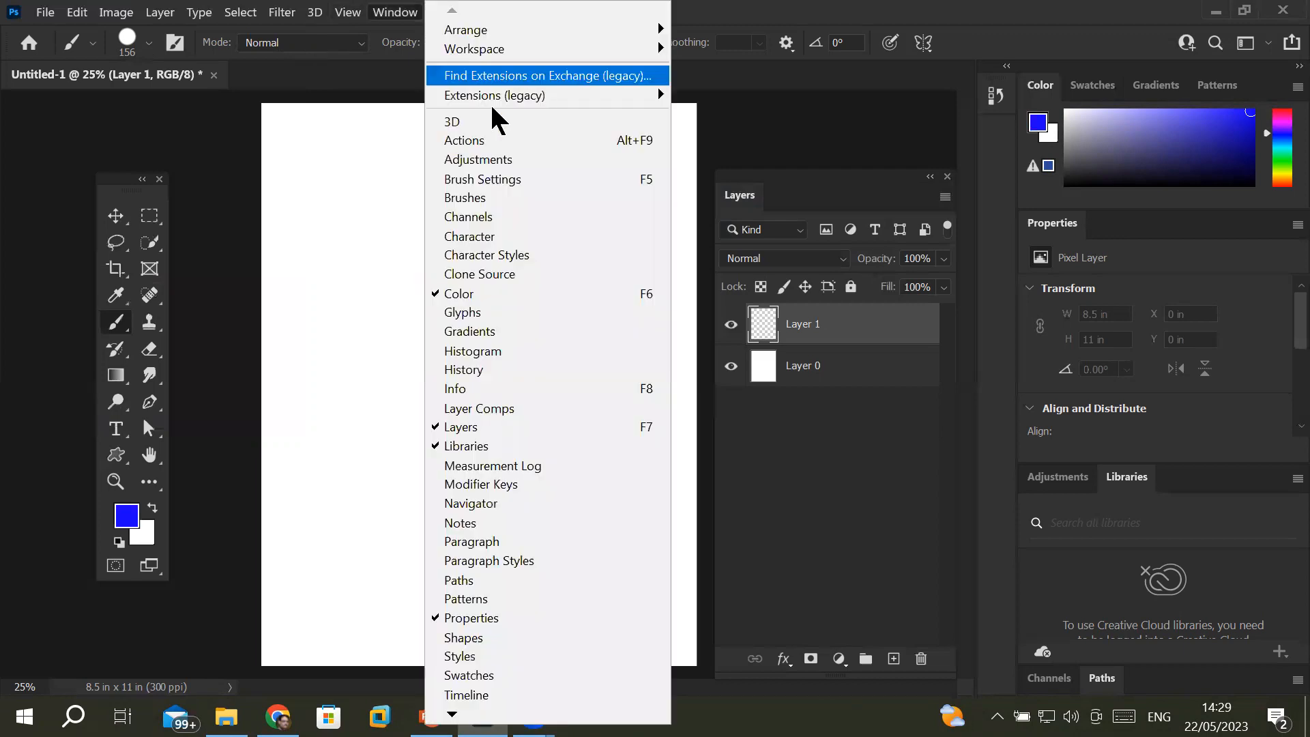
left_click(491, 200)
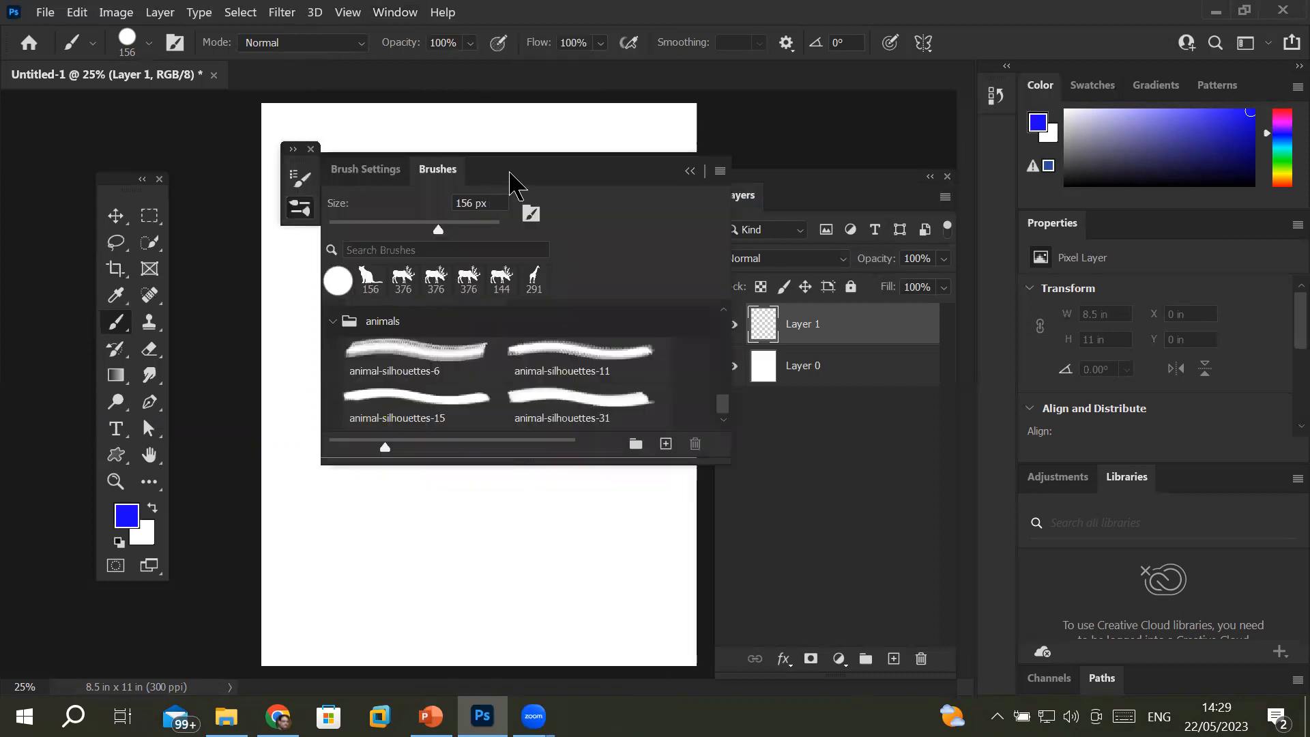
left_click_drag(824, 180, 812, 397)
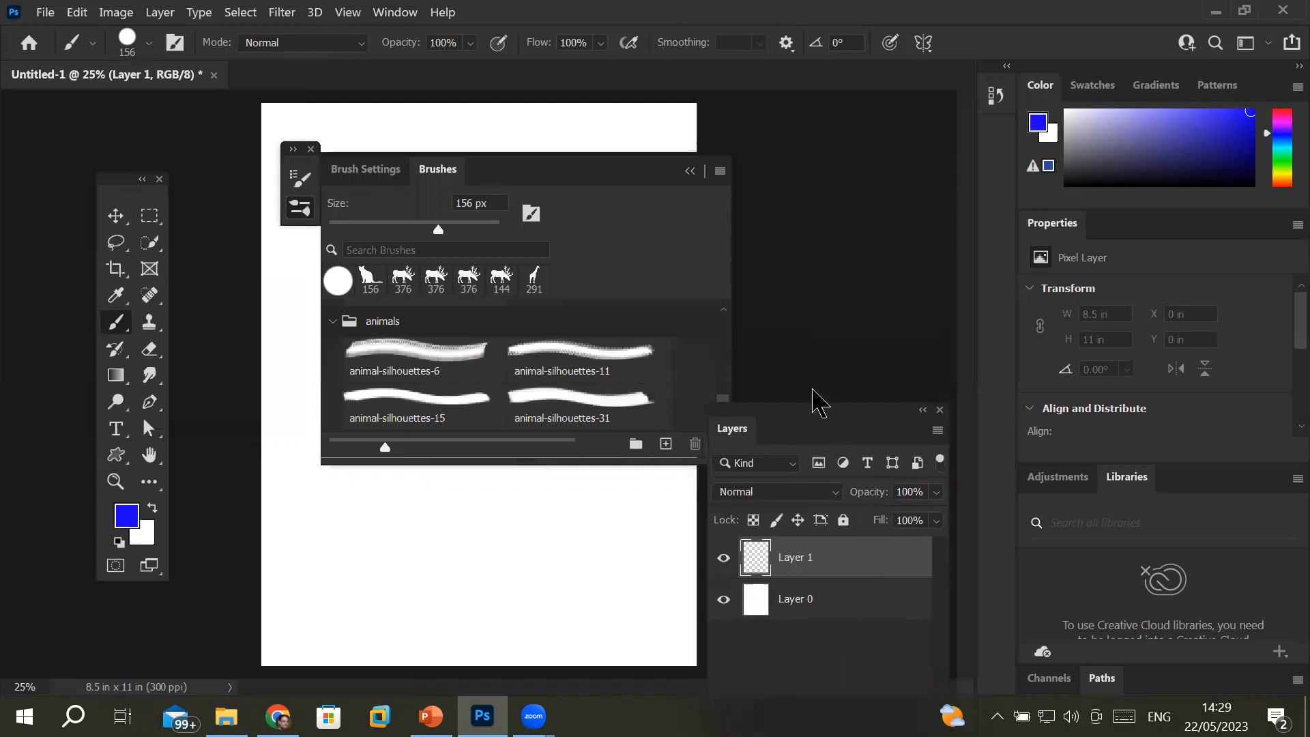
mouse_move(556, 170)
left_mouse_down()
mouse_move(809, 162)
mouse_move(795, 146)
left_mouse_up()
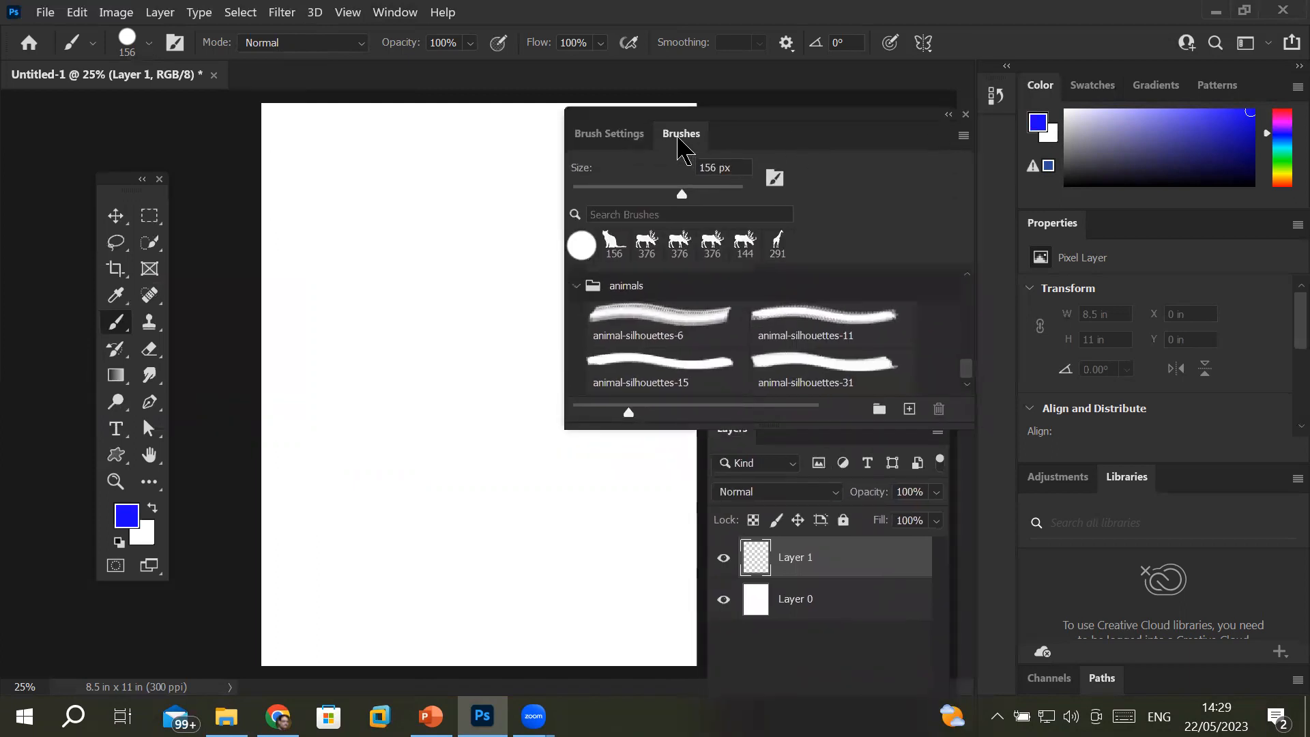
- View the Brush Settings options, return to the brush presets, and set the brush size to 161 px
left_click(620, 136)
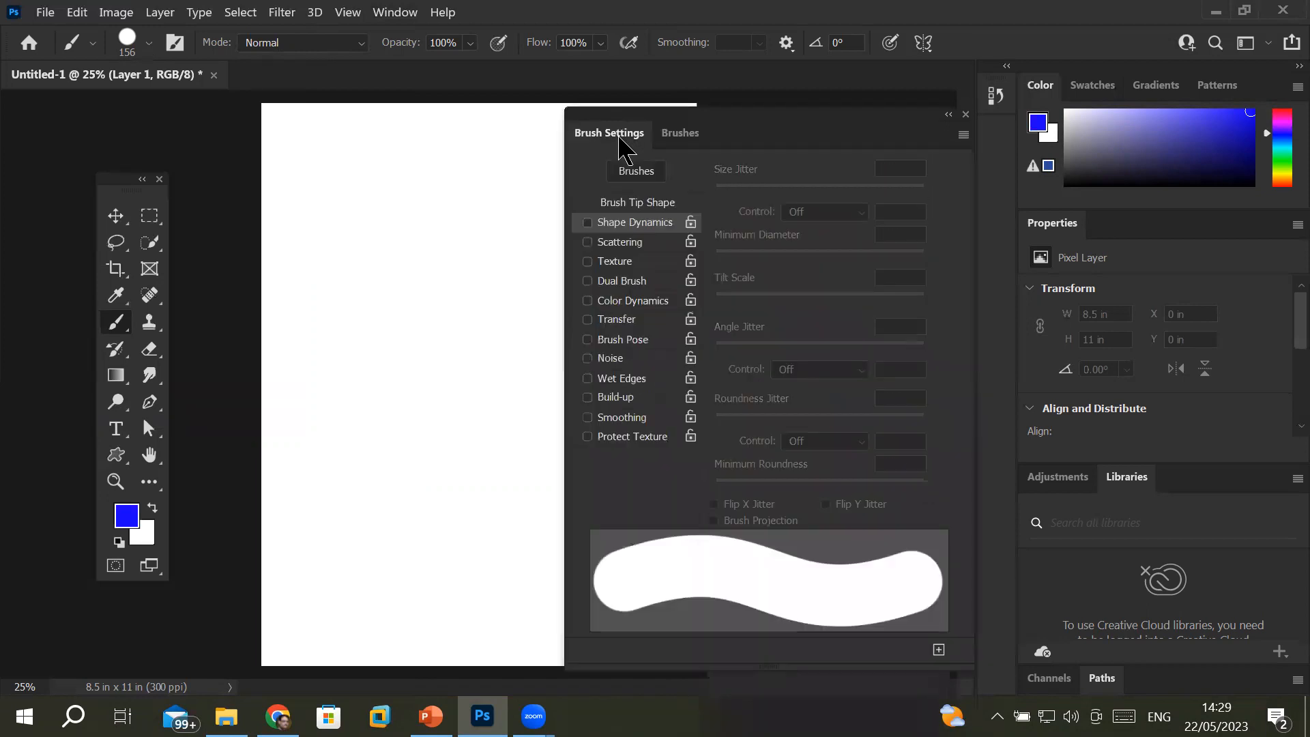
left_click(686, 137)
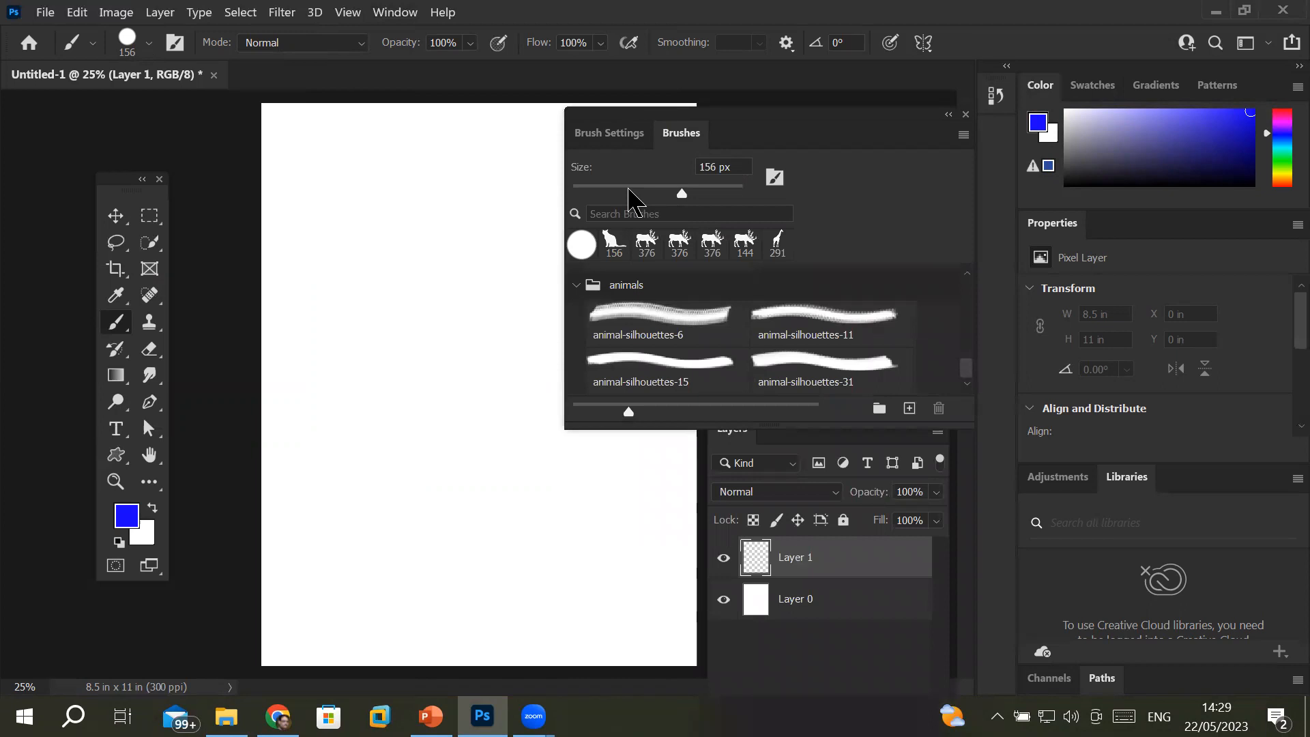
mouse_move(682, 194)
left_mouse_down()
mouse_move(660, 194)
mouse_move(685, 198)
left_mouse_up()
- Collapse the animals brush group, expand General Brushes, and choose the Soft Round Pressure Size brush
left_click(577, 285)
left_click_drag(963, 373, 984, 262)
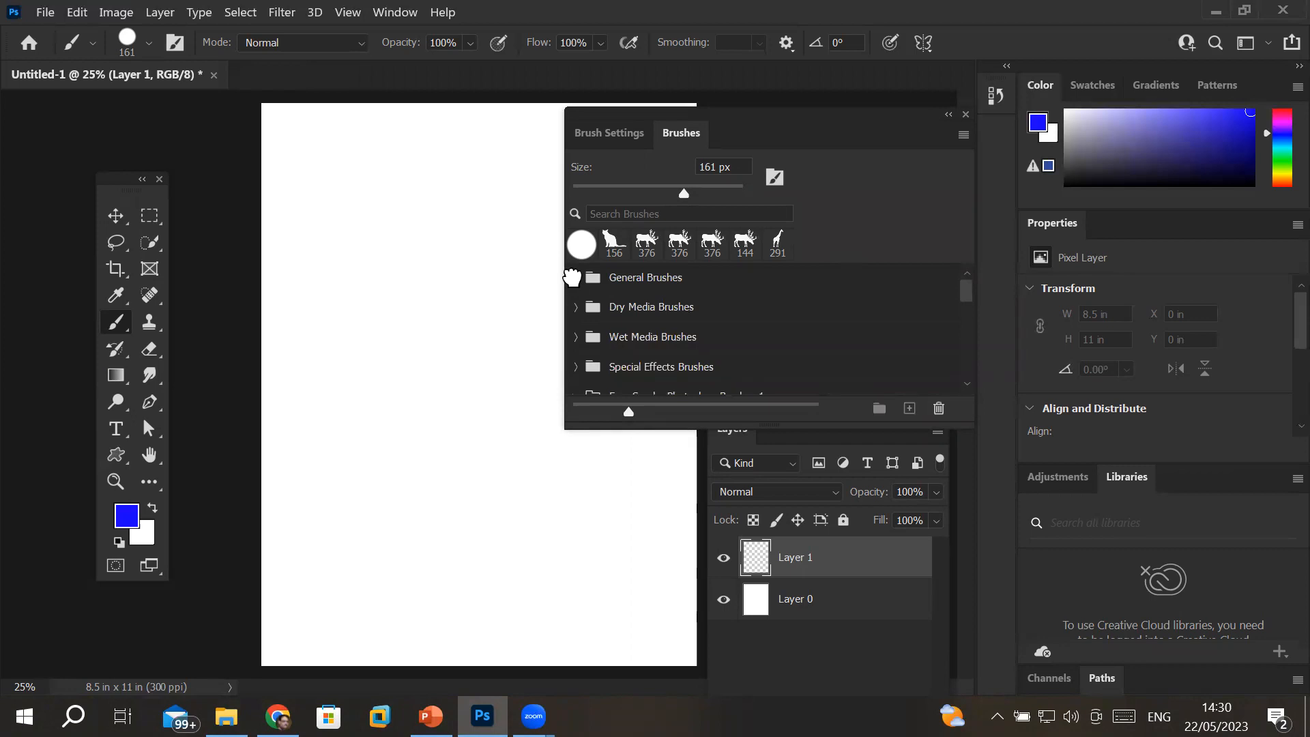
left_click(577, 278)
left_click(812, 366)
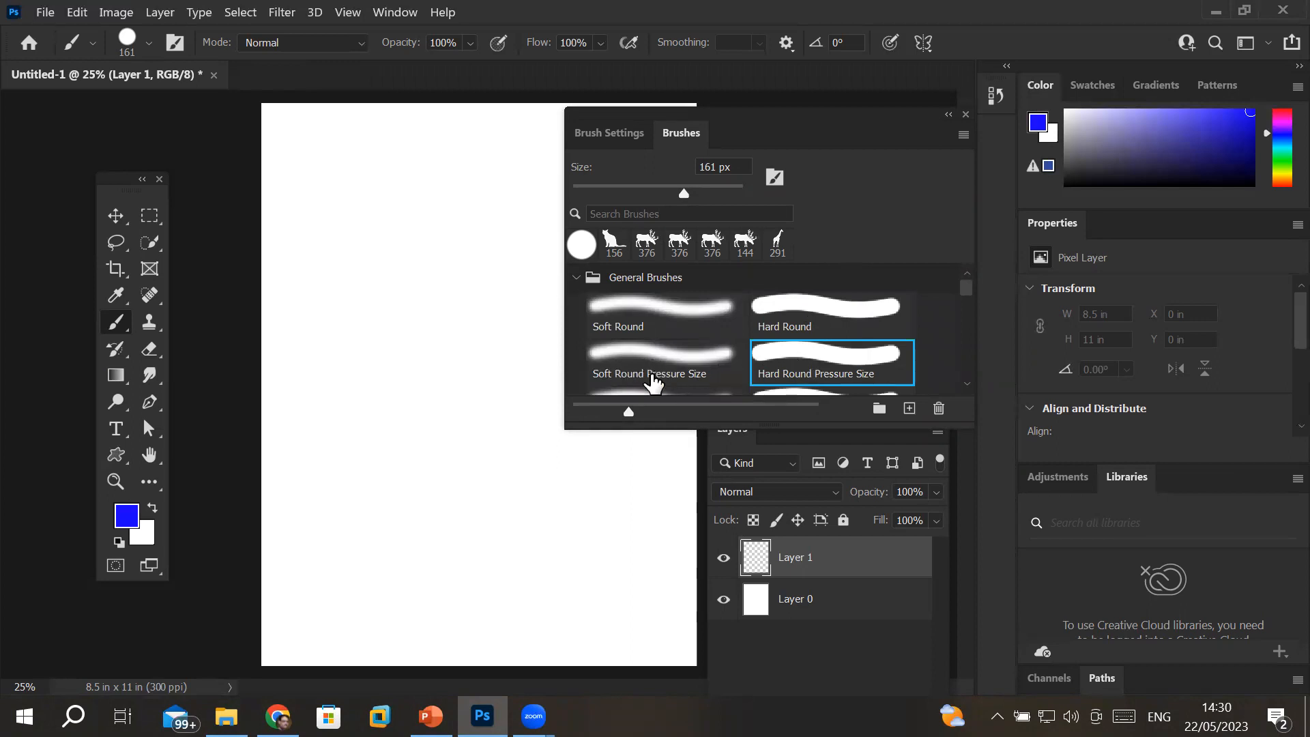
left_click(672, 365)
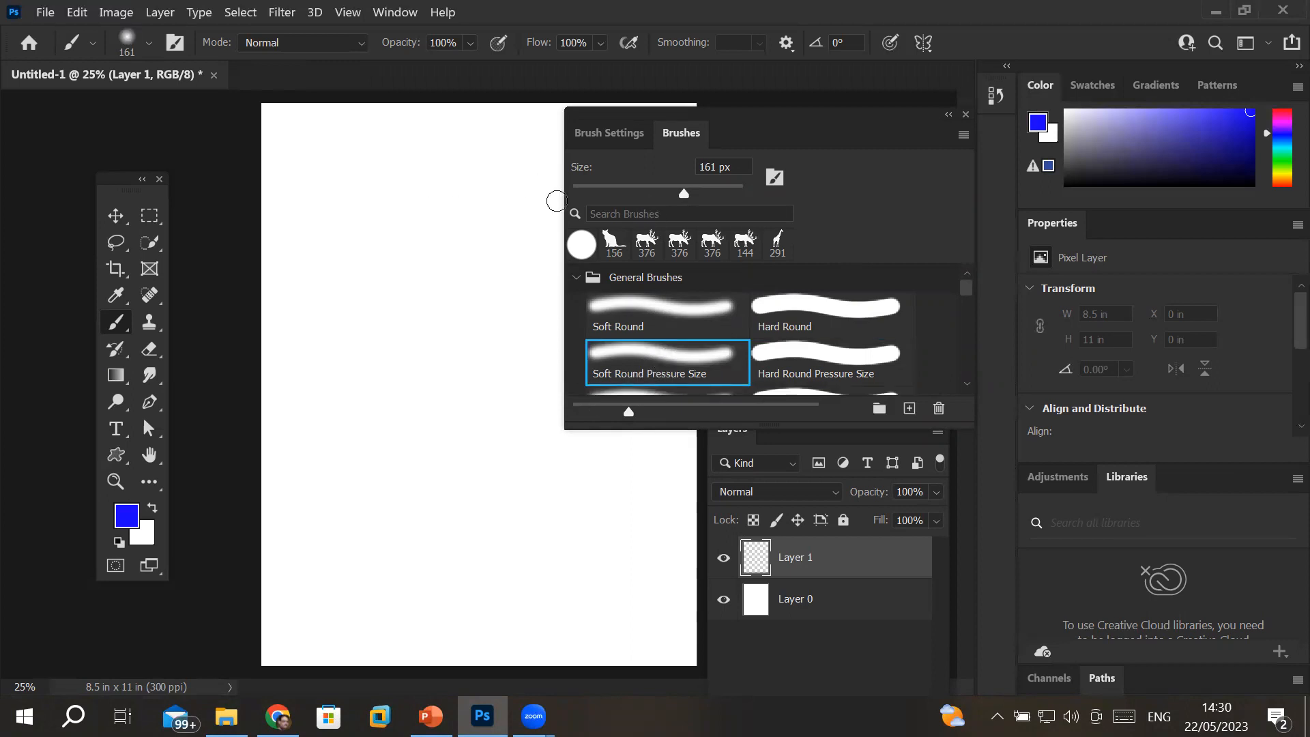
- Enlarge the Soft Round Pressure Size brush to 269 px, then resize it on the canvas to 946 px
left_click_drag(691, 196, 707, 198)
key("alt")
left_click_drag(486, 186, 410, 198)
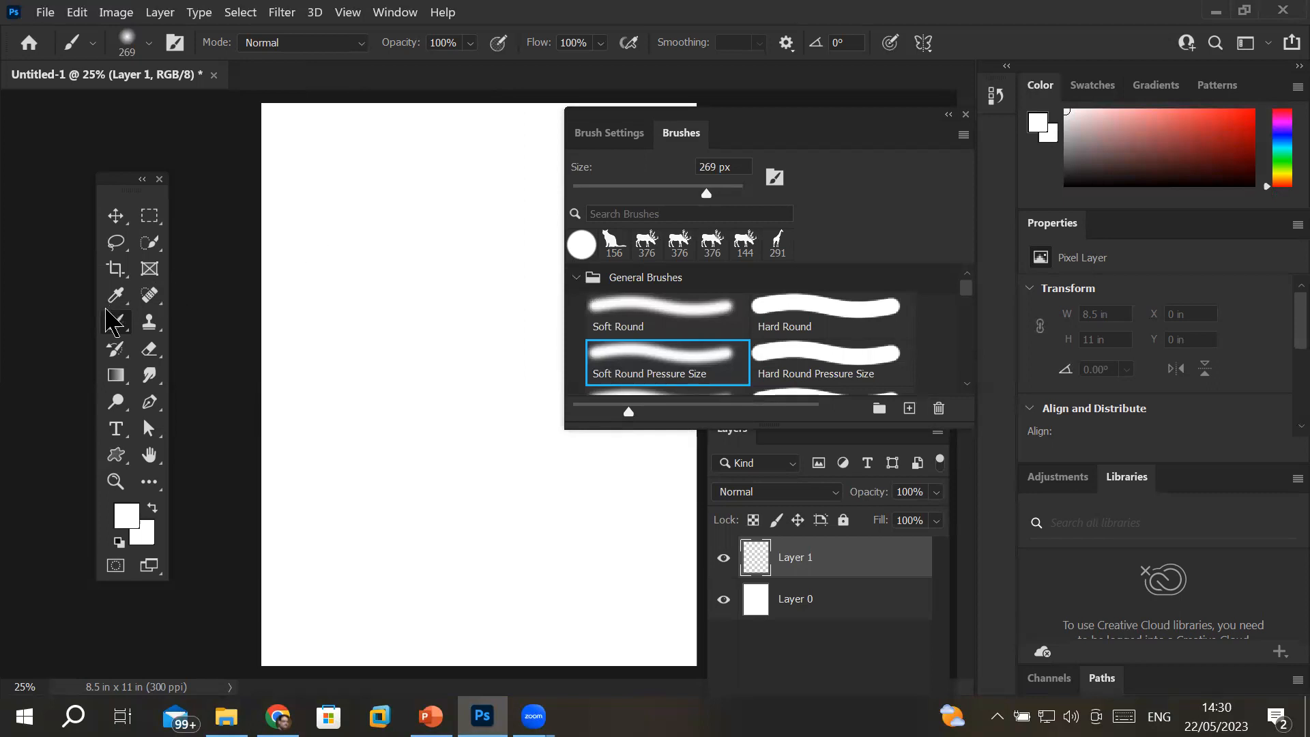
key("alt")
mouse_move(444, 334)
left_mouse_down()
mouse_move(421, 335)
mouse_move(529, 328)
mouse_move(577, 345)
mouse_move(471, 328)
mouse_move(555, 329)
mouse_move(426, 329)
mouse_move(528, 325)
left_mouse_up()
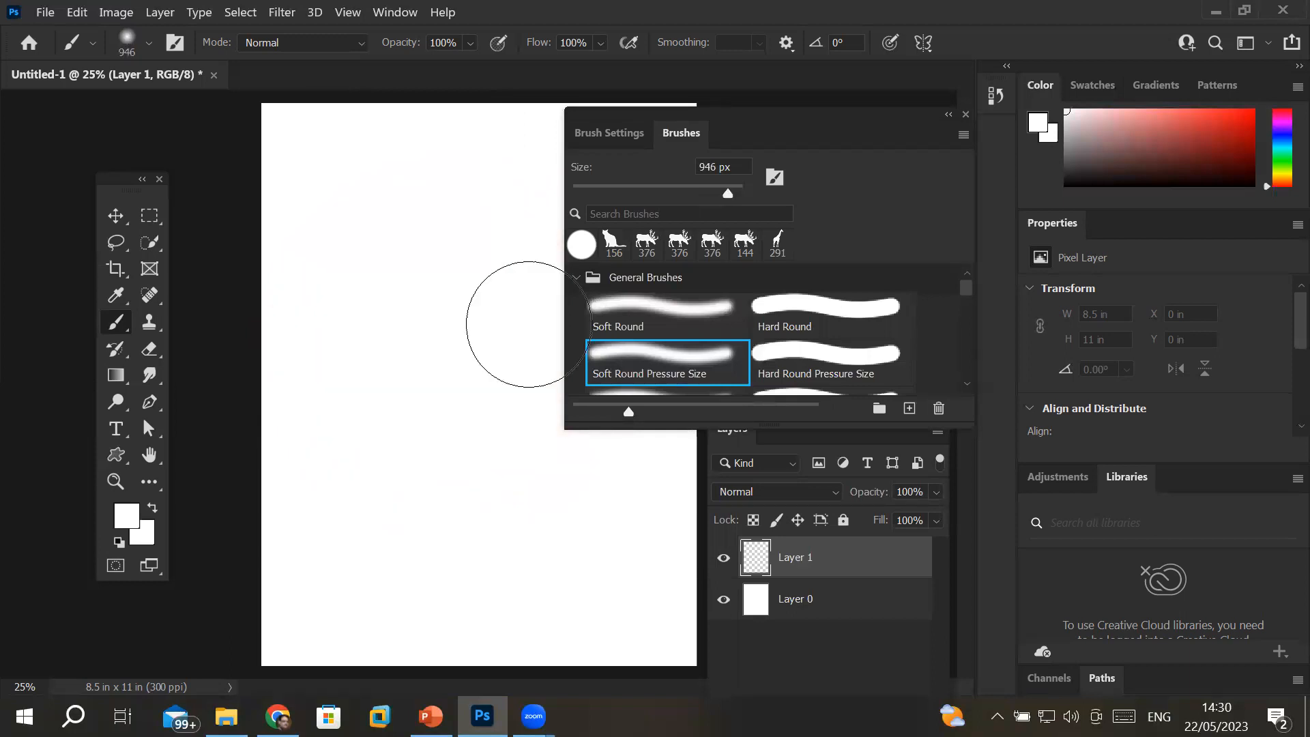
- Choose the Hard Round brush and adjust it on the canvas to 354 px with 69% hardness
left_click(580, 245)
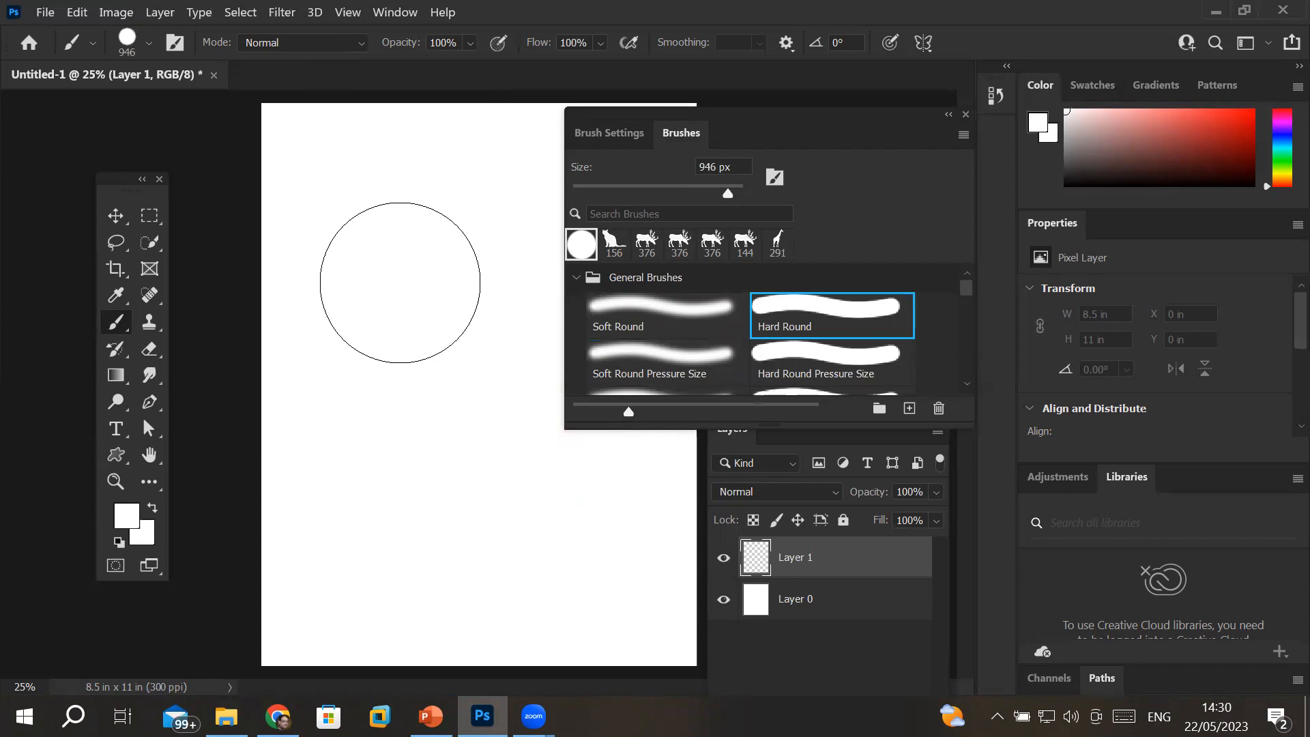
key("alt")
mouse_move(401, 282)
left_mouse_down()
mouse_move(461, 296)
mouse_move(557, 290)
mouse_move(413, 284)
left_mouse_up()
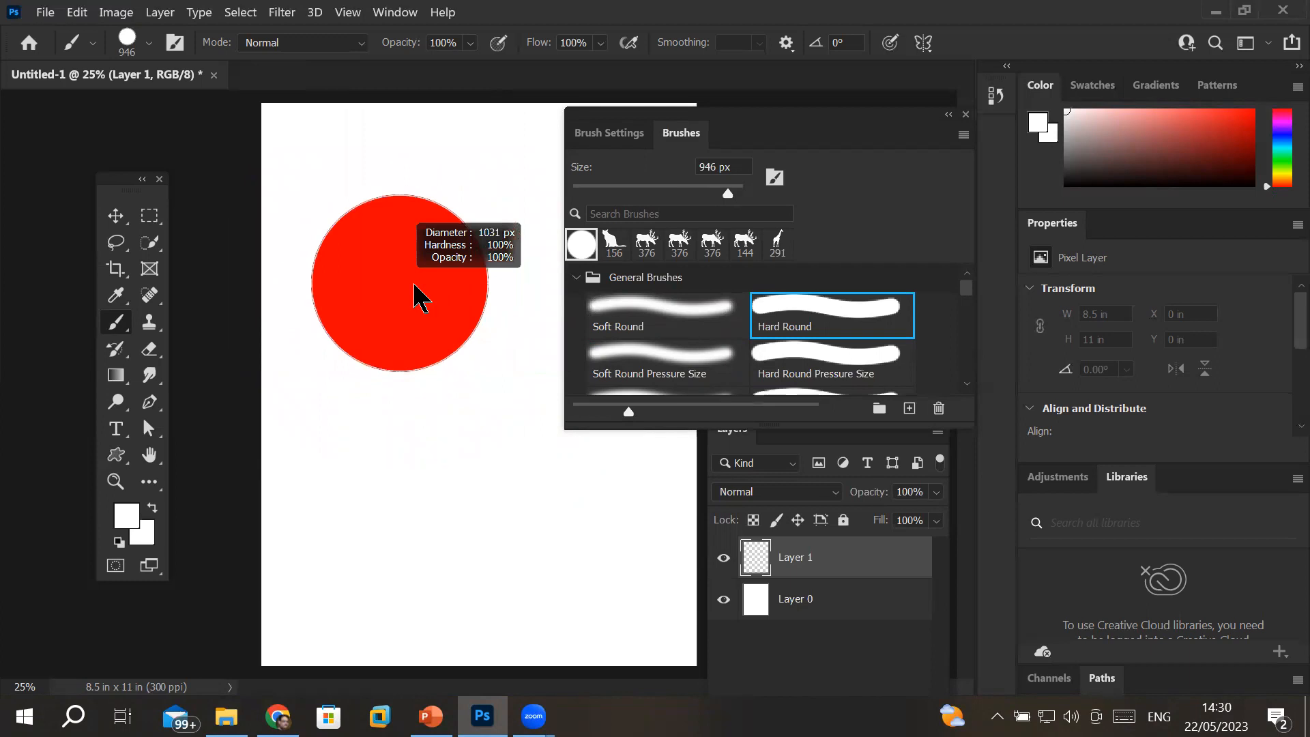
mouse_move(414, 284)
left_mouse_down()
mouse_move(436, 161)
mouse_move(426, 328)
mouse_move(448, 165)
left_mouse_up()
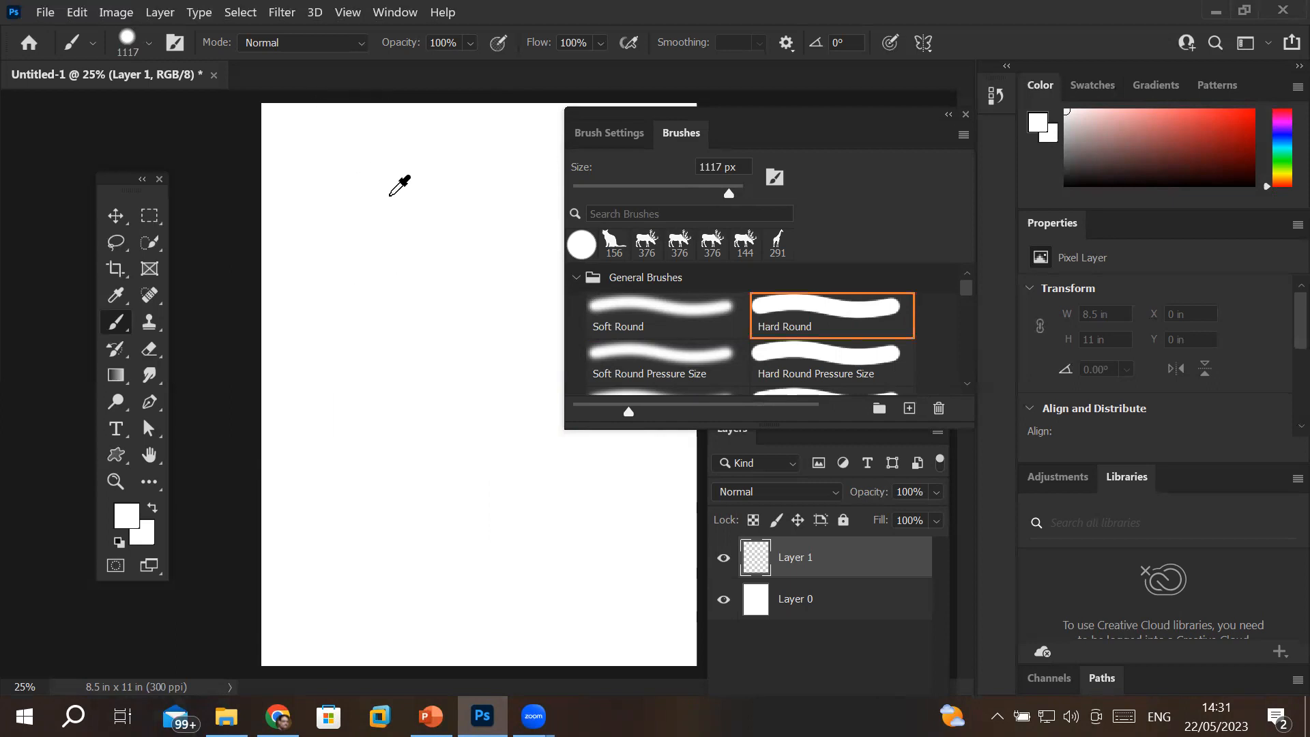
left_click_drag(414, 261, 312, 262)
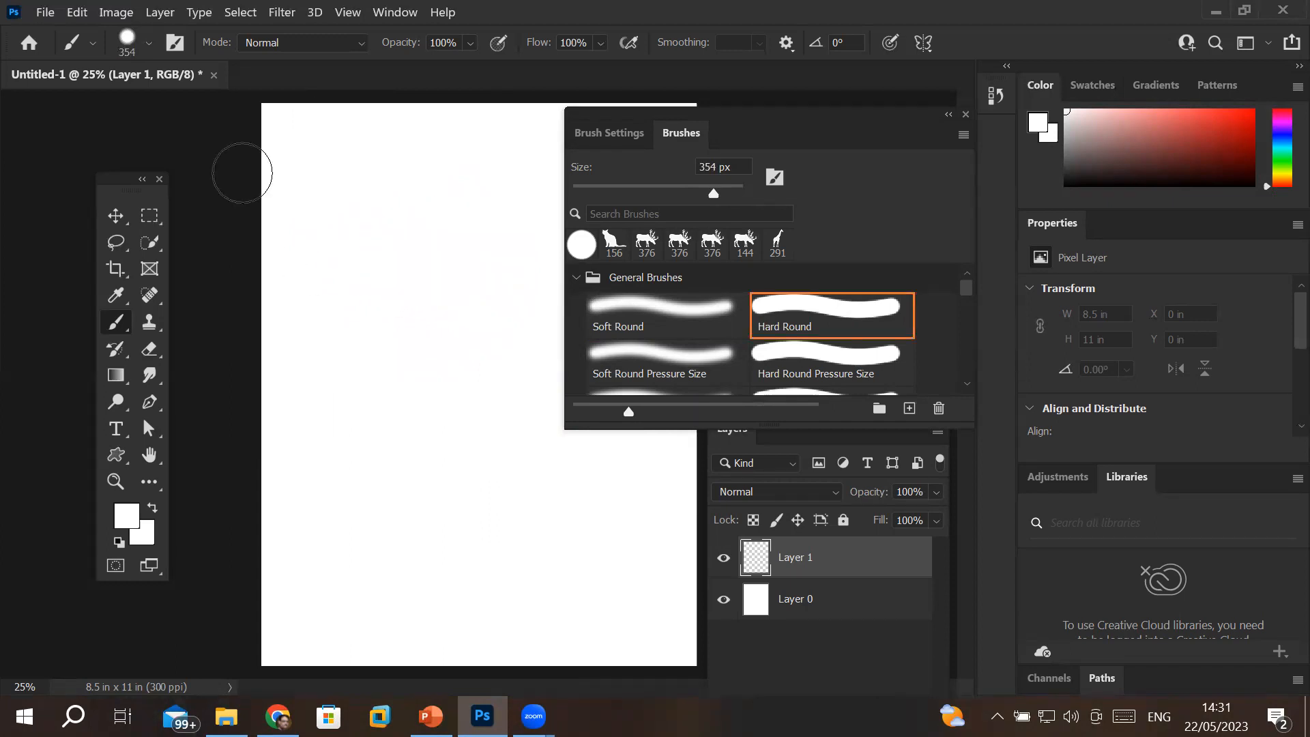
- Flatten the Hard Round brush tip into a narrow ellipse and rotate it to 36°
left_click(149, 43)
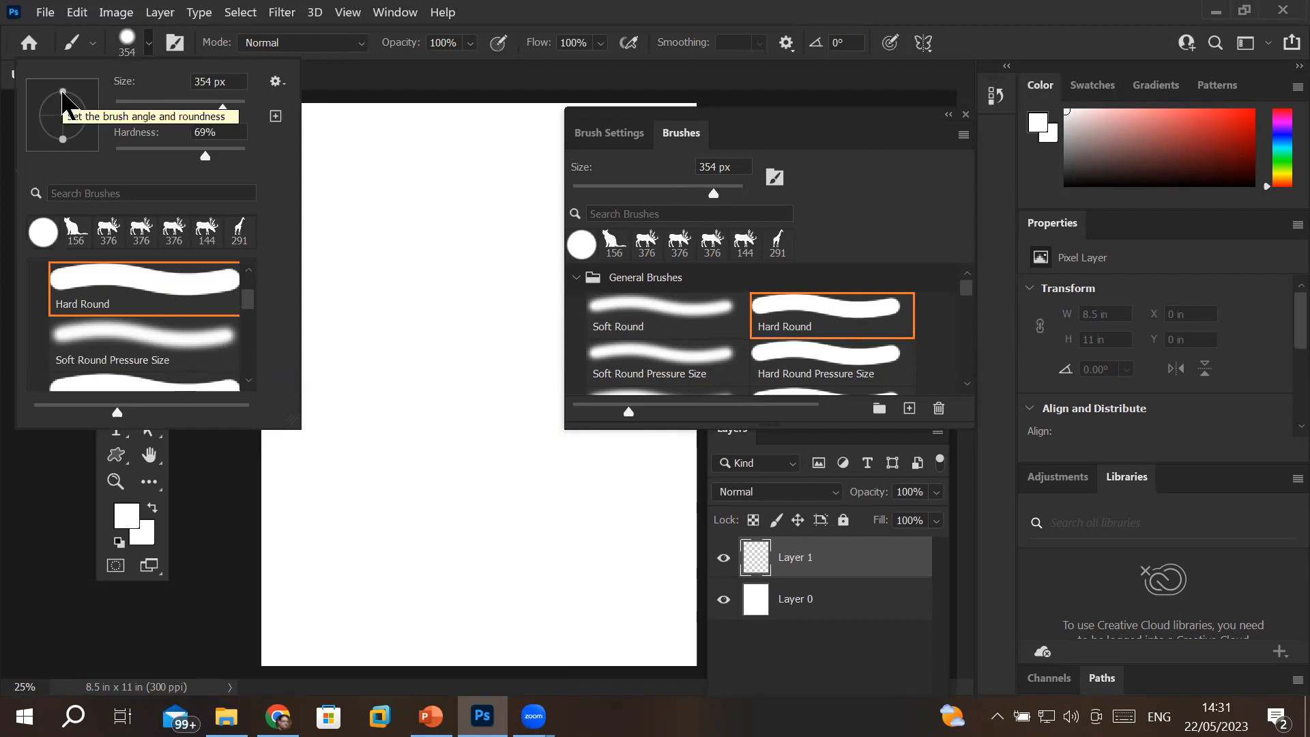
mouse_move(64, 96)
left_mouse_down()
mouse_move(65, 108)
mouse_move(64, 82)
mouse_move(66, 108)
left_mouse_up()
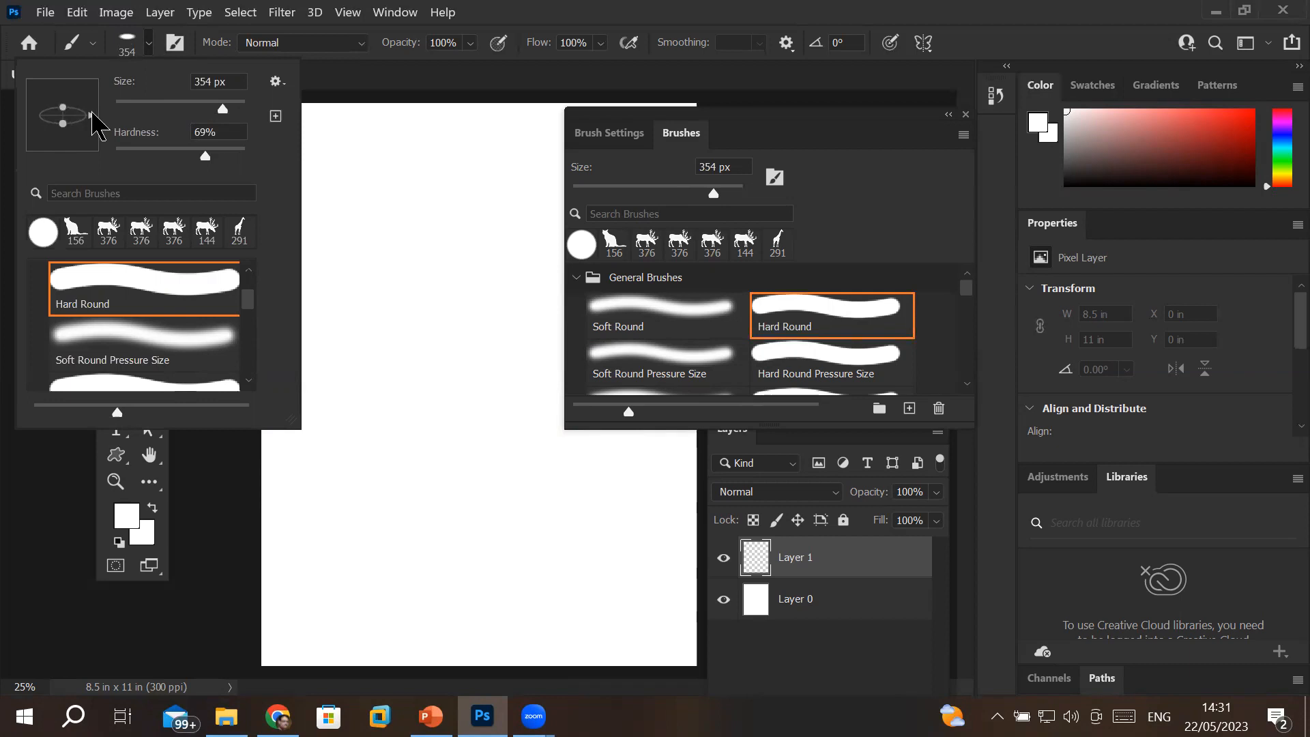
mouse_move(90, 114)
left_mouse_down()
mouse_move(88, 136)
mouse_move(97, 92)
left_mouse_up()
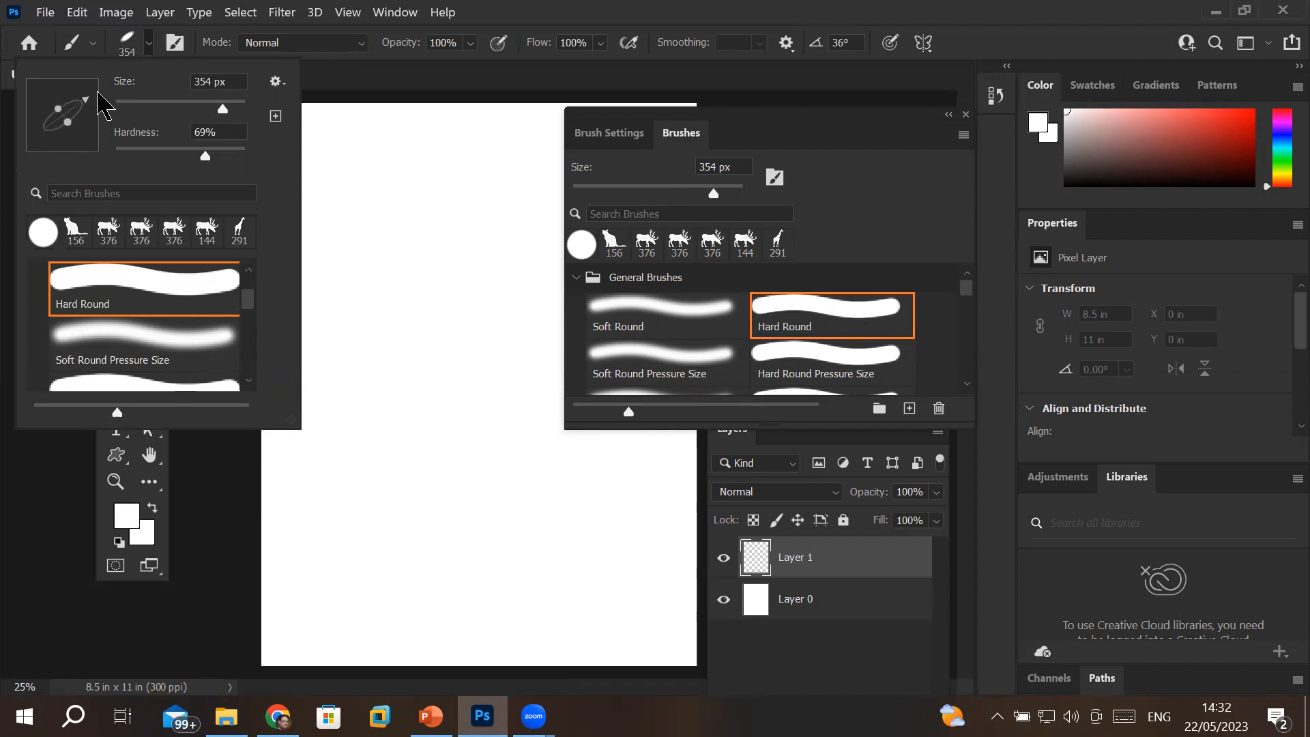
- Reselect the Hard Round preset to restore its round tip and set the brush size to 187 px
left_click(618, 134)
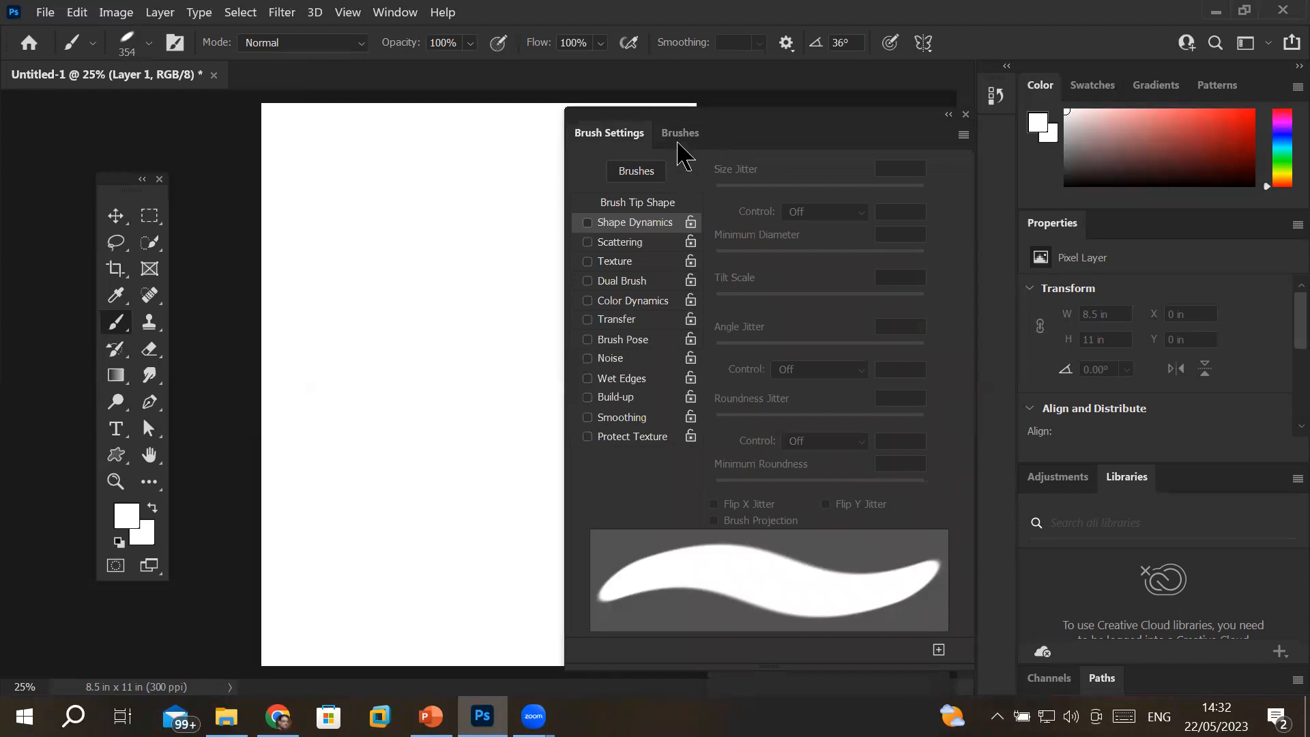
left_click(678, 142)
left_click(813, 311)
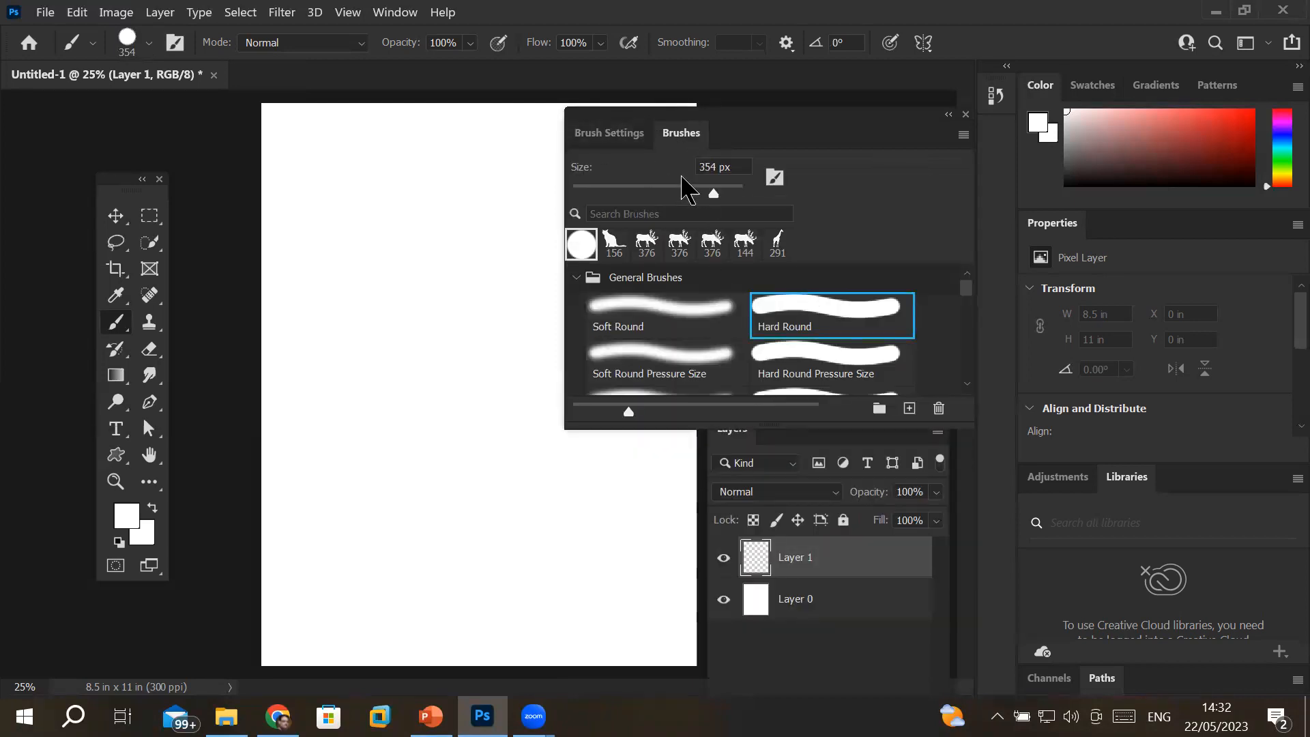
left_click_drag(715, 196, 696, 196)
- Show the Brush Tip Shape settings and try several brush sizes, ending at 125 px
left_click(631, 142)
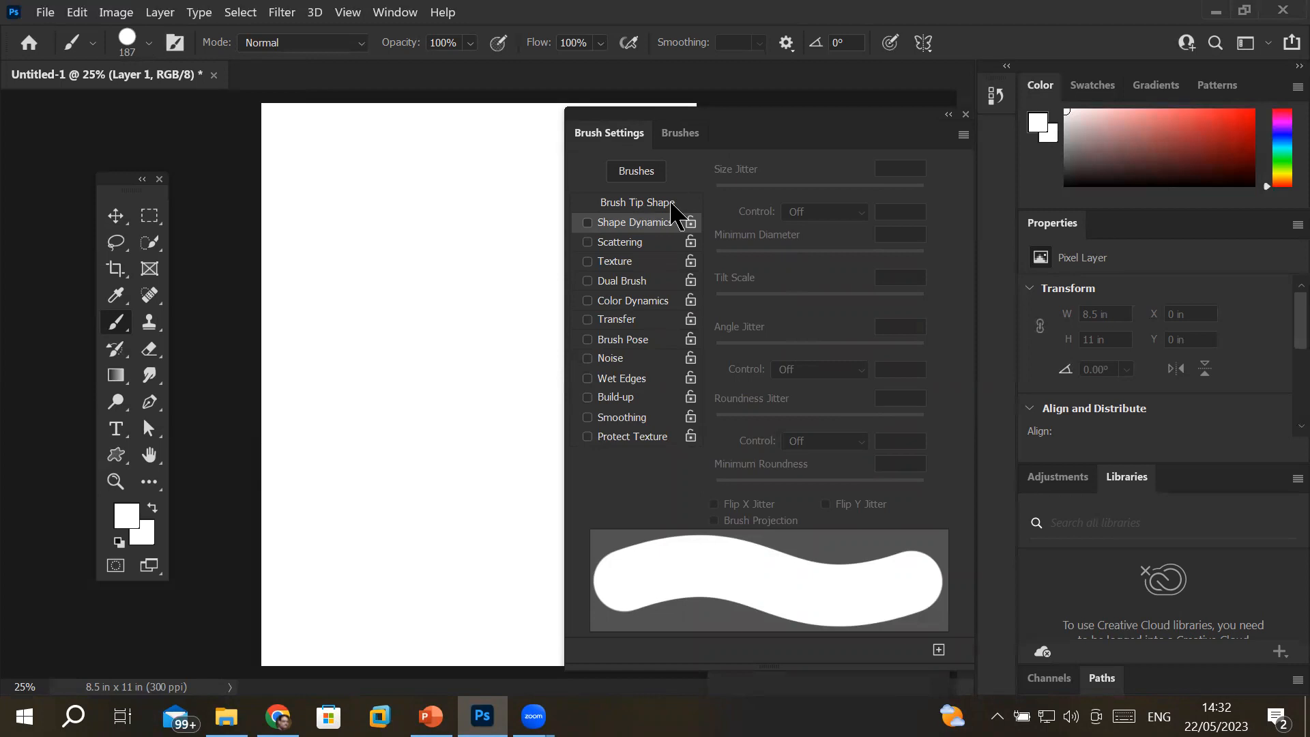
left_click(635, 203)
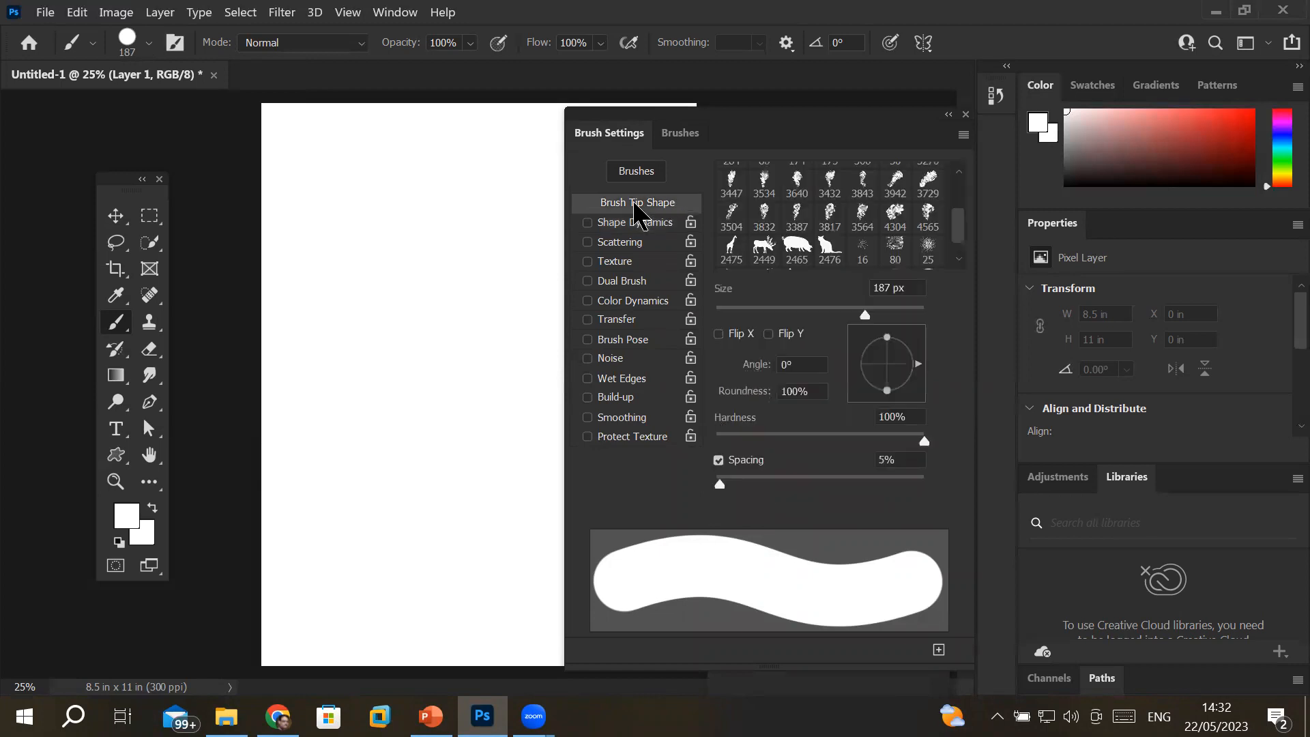
left_click_drag(865, 315, 776, 314)
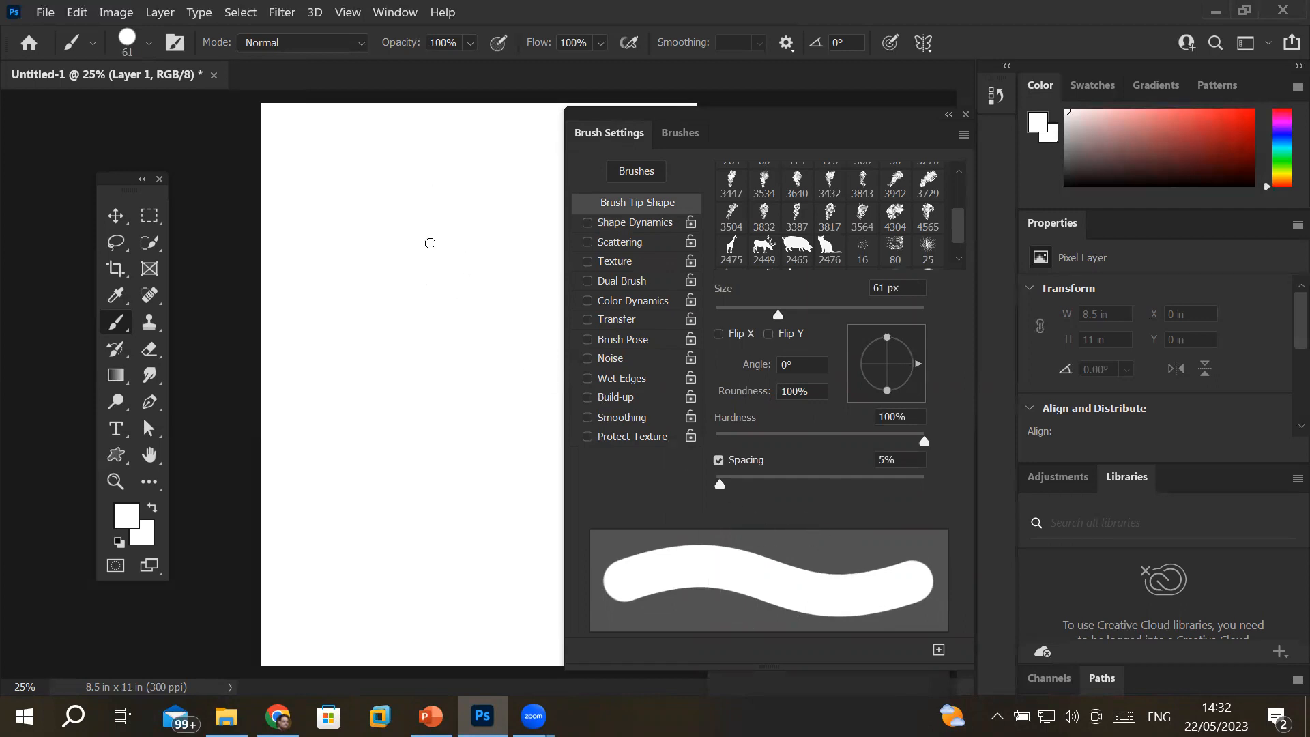
left_click_drag(776, 315, 835, 329)
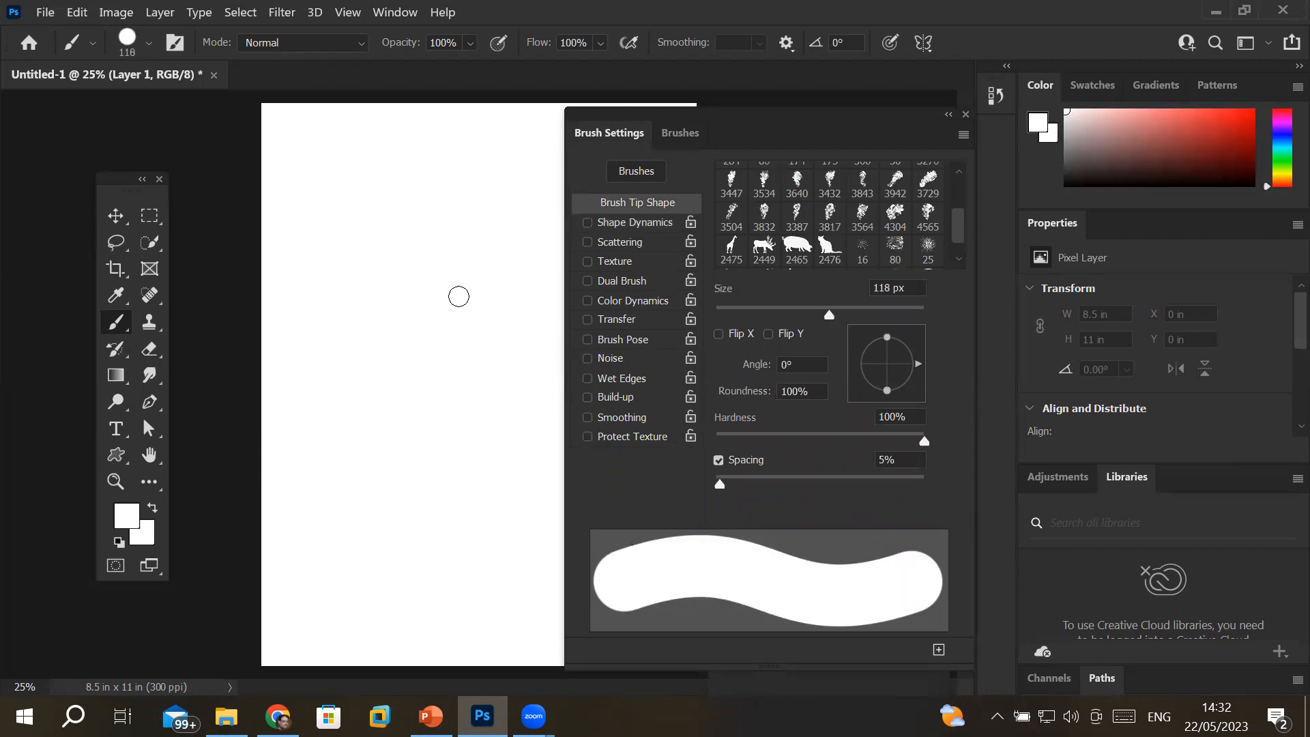
left_click_drag(825, 319, 850, 327)
mouse_move(851, 320)
left_mouse_down()
mouse_move(792, 329)
mouse_move(883, 329)
mouse_move(835, 327)
left_mouse_up()
- Reshape the brush tip to an angle of -43° and a roundness of 36%
left_click(792, 368)
left_click(778, 390)
mouse_move(888, 339)
left_mouse_down()
mouse_move(887, 358)
mouse_move(887, 328)
mouse_move(891, 355)
mouse_move(915, 371)
mouse_move(912, 406)
mouse_move(918, 395)
left_mouse_up()
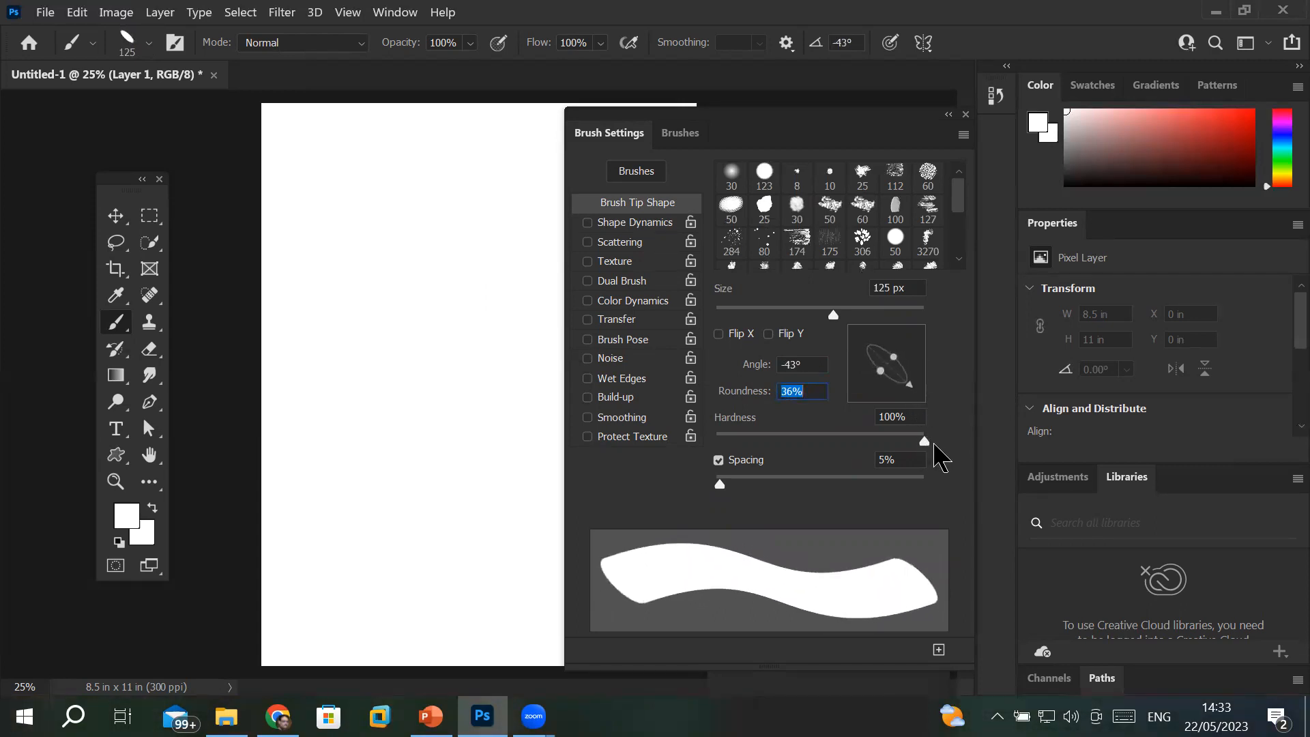
- Set the brush tip's hardness to 71%, spacing to 239% and size to 145 px
mouse_move(926, 443)
left_mouse_down()
mouse_move(748, 454)
mouse_move(835, 461)
mouse_move(856, 447)
mouse_move(827, 447)
mouse_move(867, 443)
left_mouse_up()
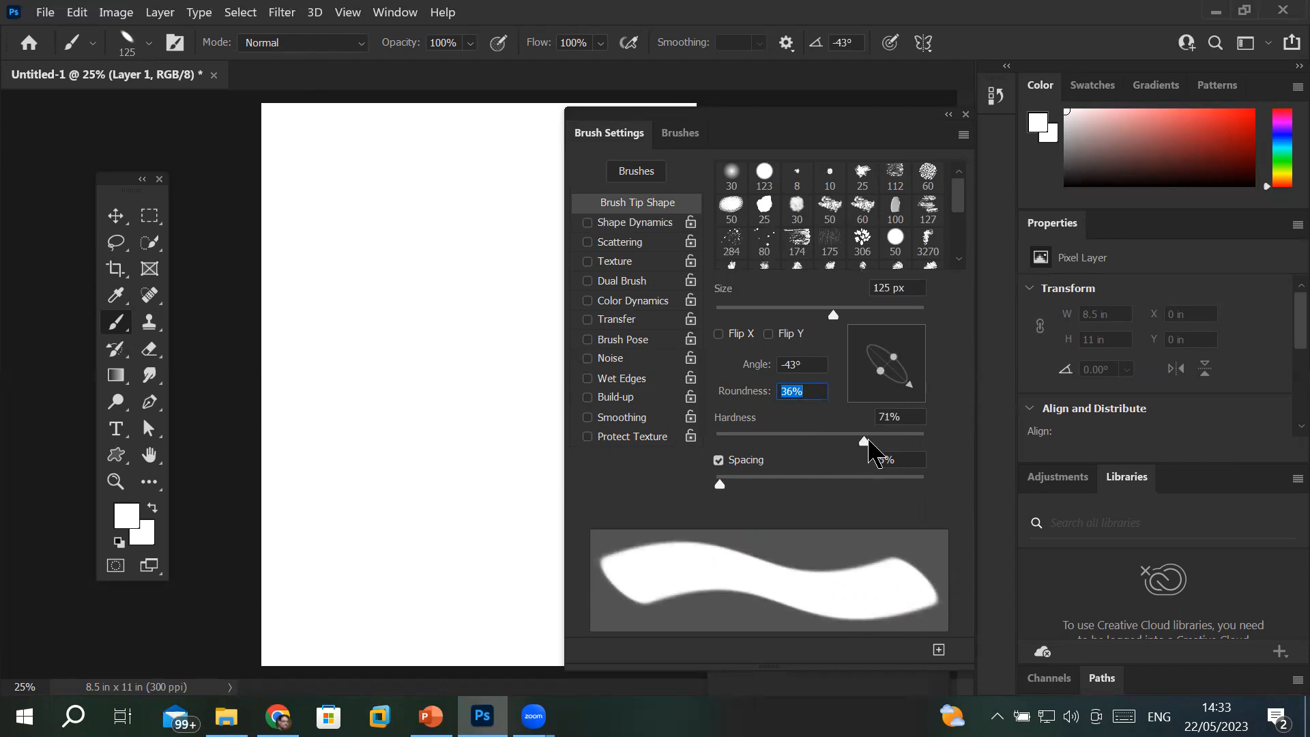
left_click_drag(720, 485, 877, 490)
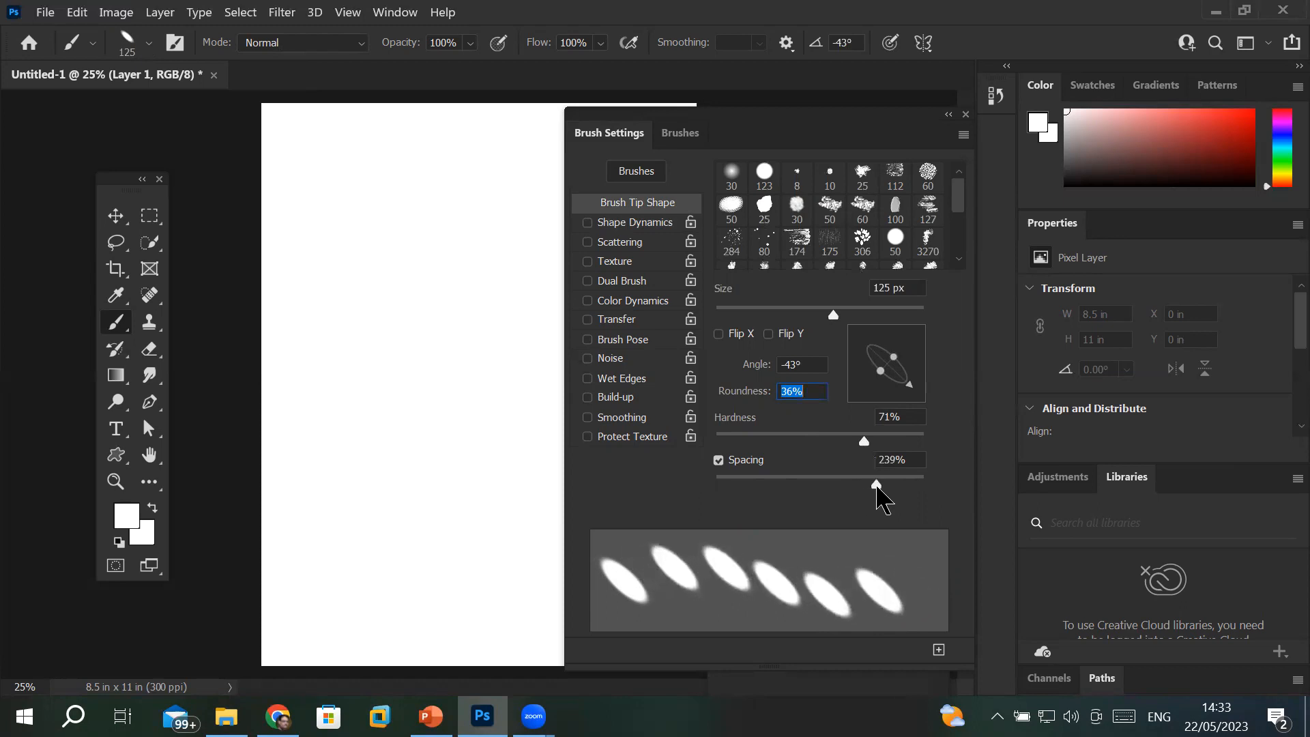
left_click(907, 462)
left_click_drag(833, 315, 844, 315)
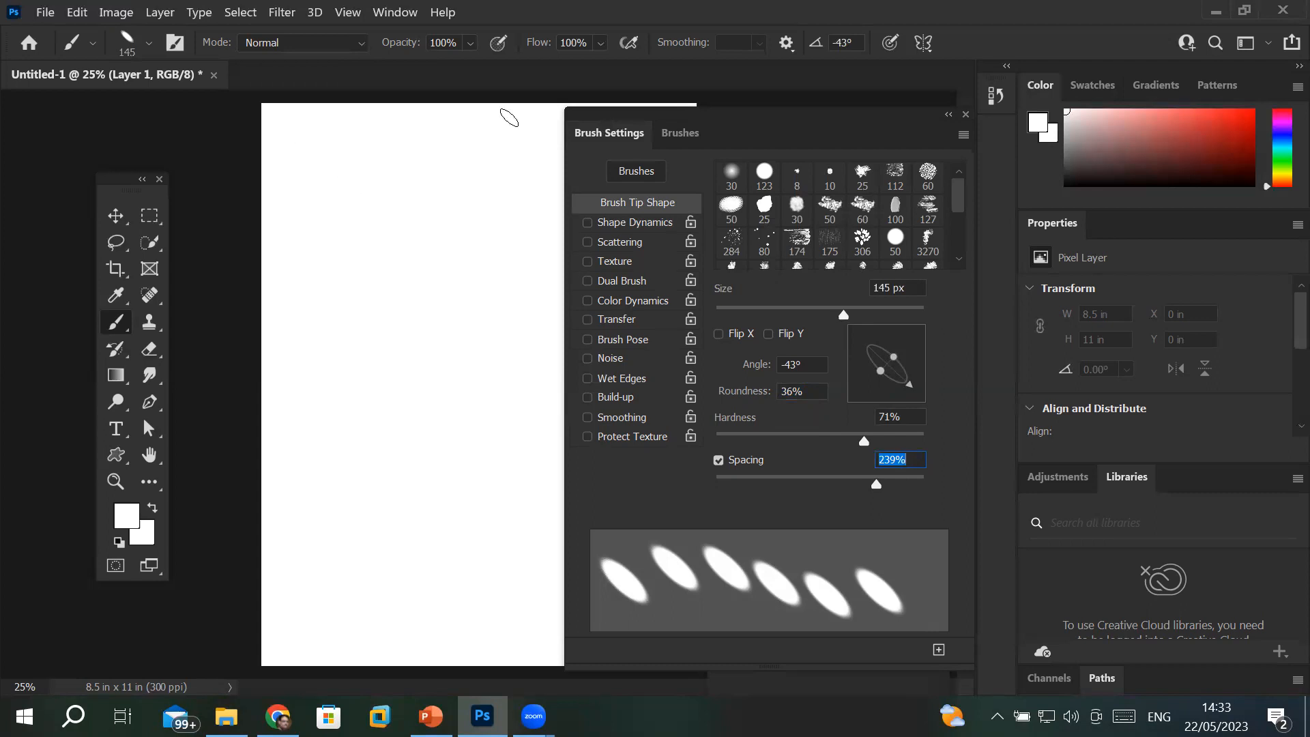
- Collapse the floating brush palettes and set the foreground color to bright blue (030ffb)
left_click(948, 114)
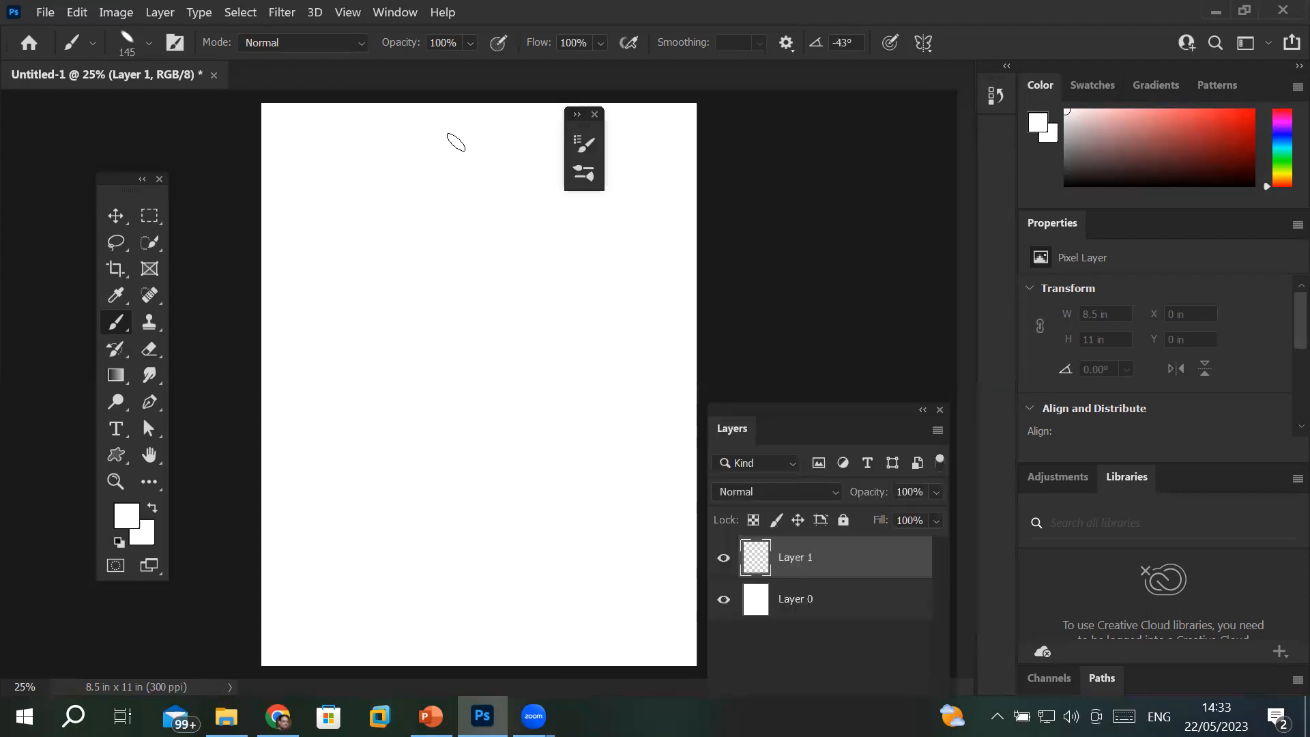
left_click(276, 117)
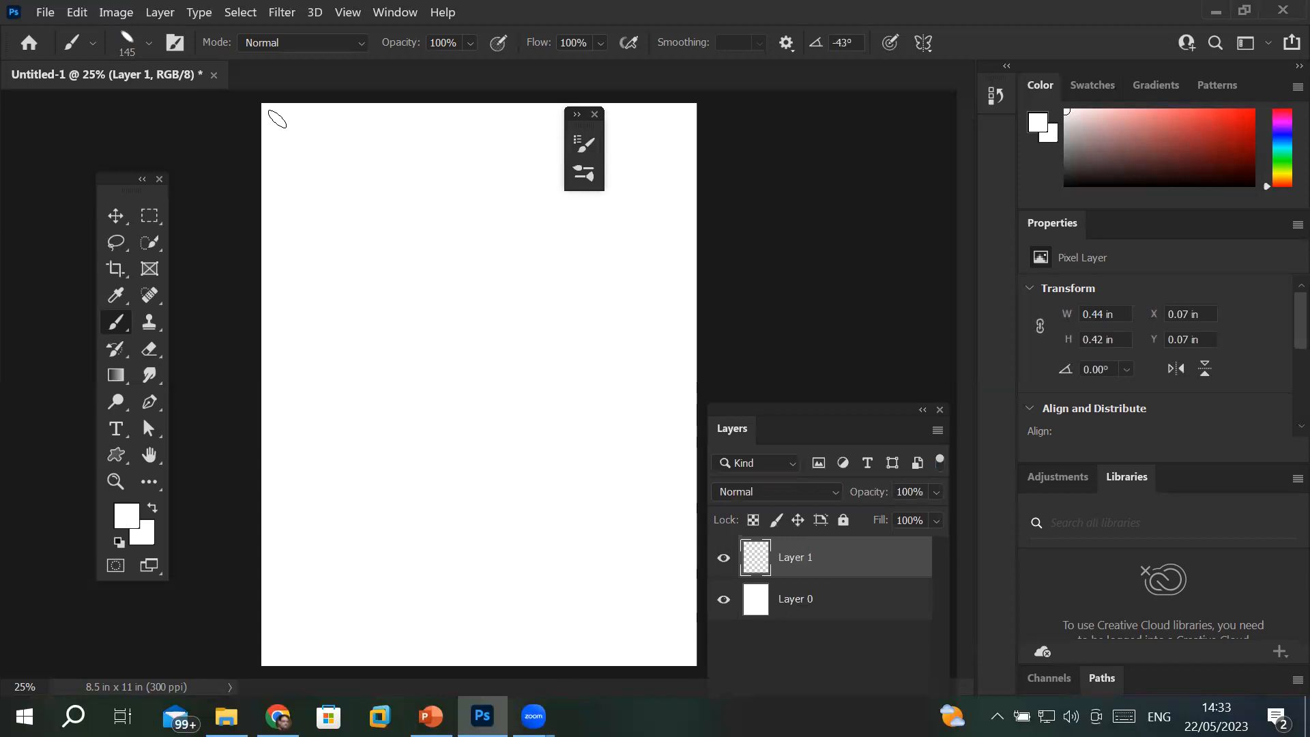
left_click(128, 518)
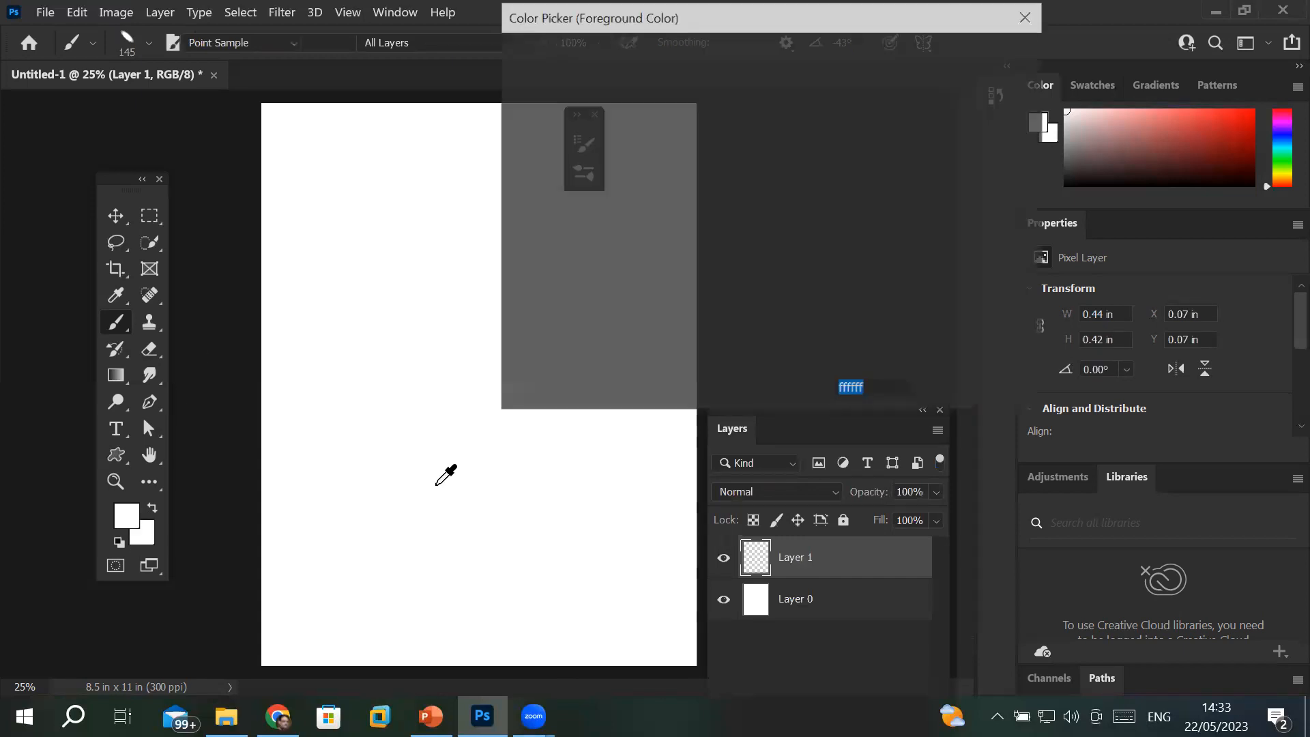
left_click(794, 152)
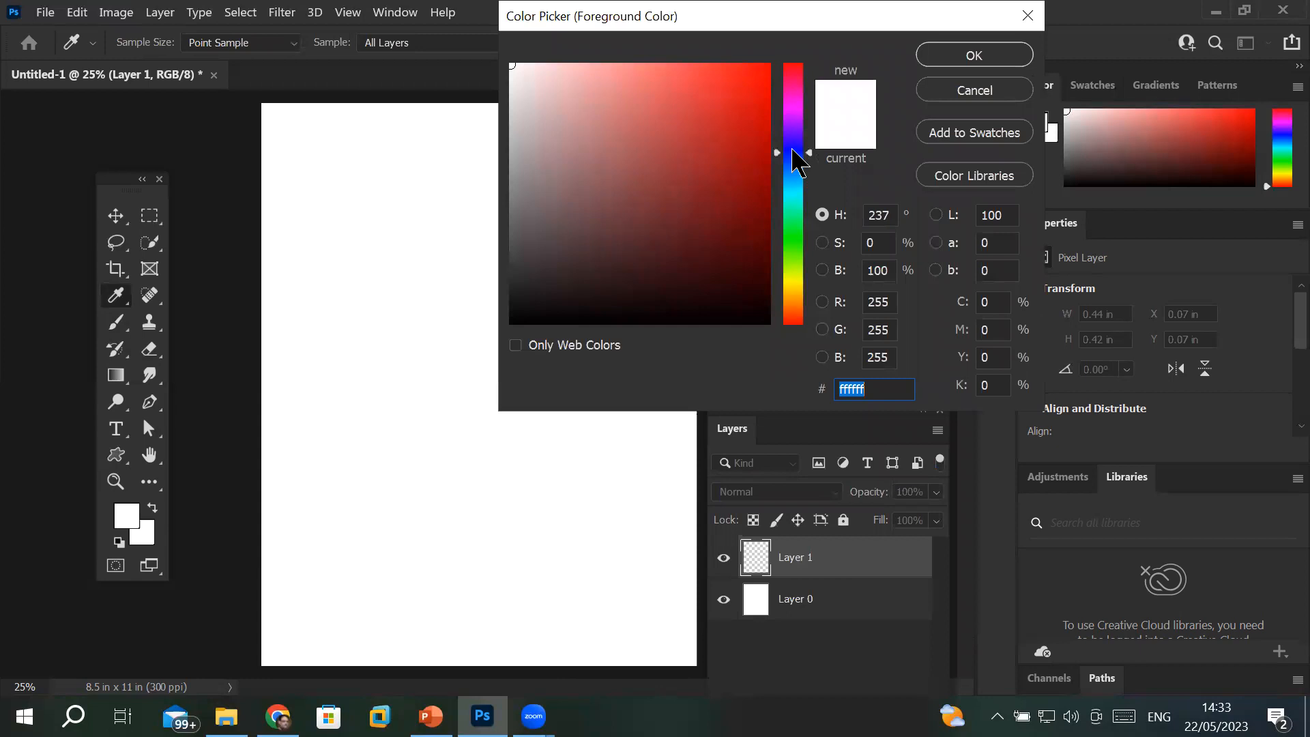
left_click(767, 65)
left_click(961, 55)
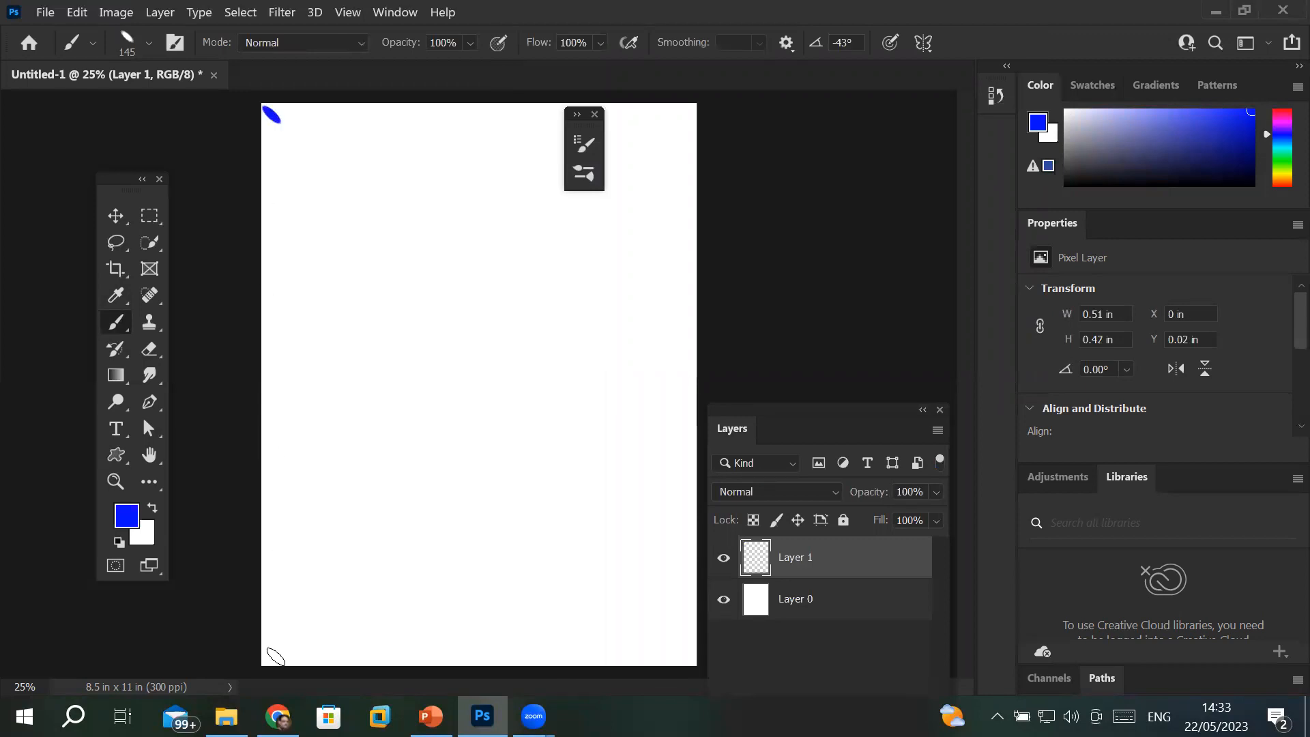
- Paint straight dashed blue strokes from corner to corner along all four page edges to form a border on Layer 1
left_click(275, 656, "shift")
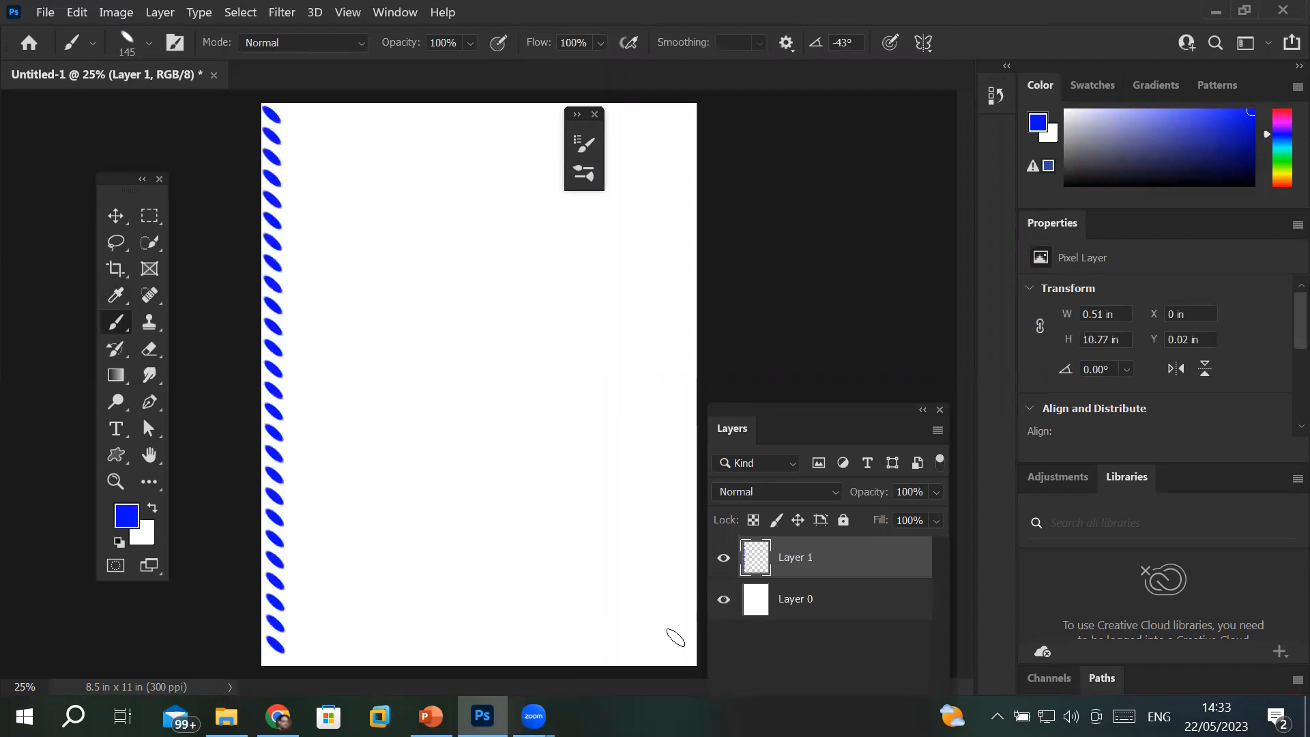
left_click(686, 653, "shift")
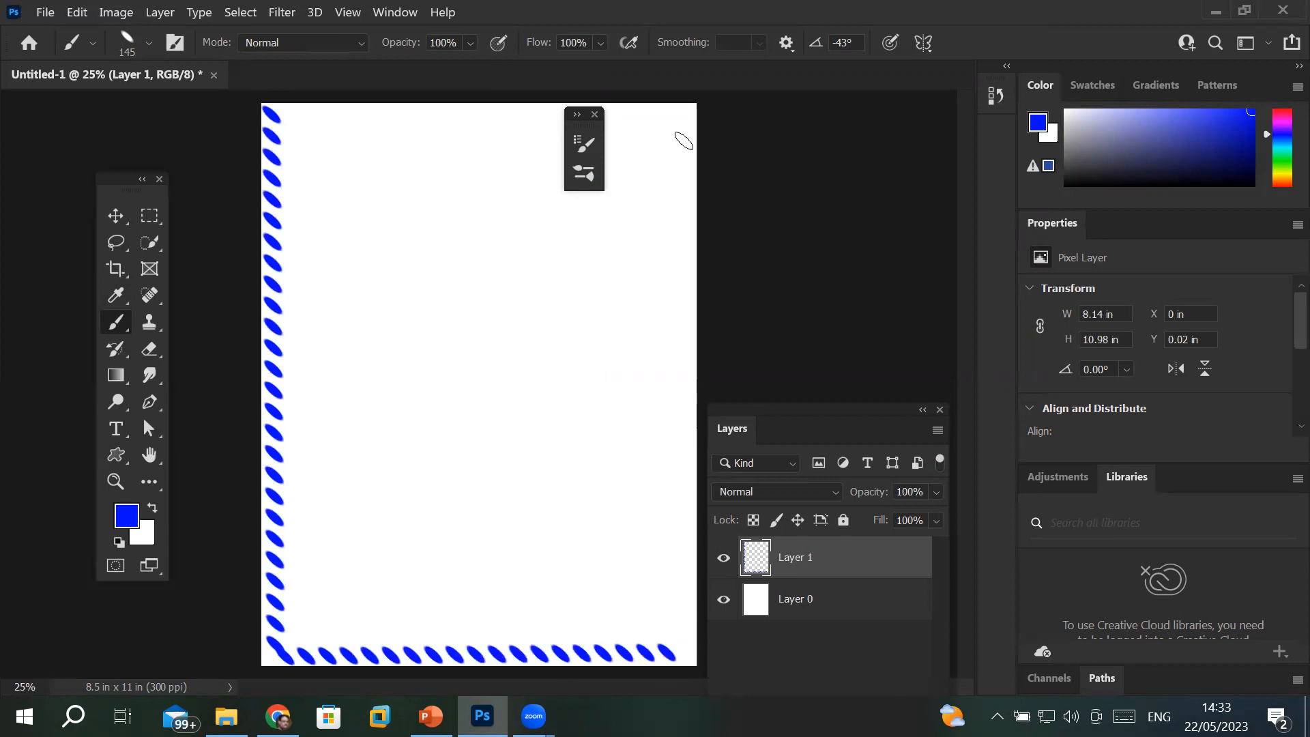
left_click(685, 115, "shift")
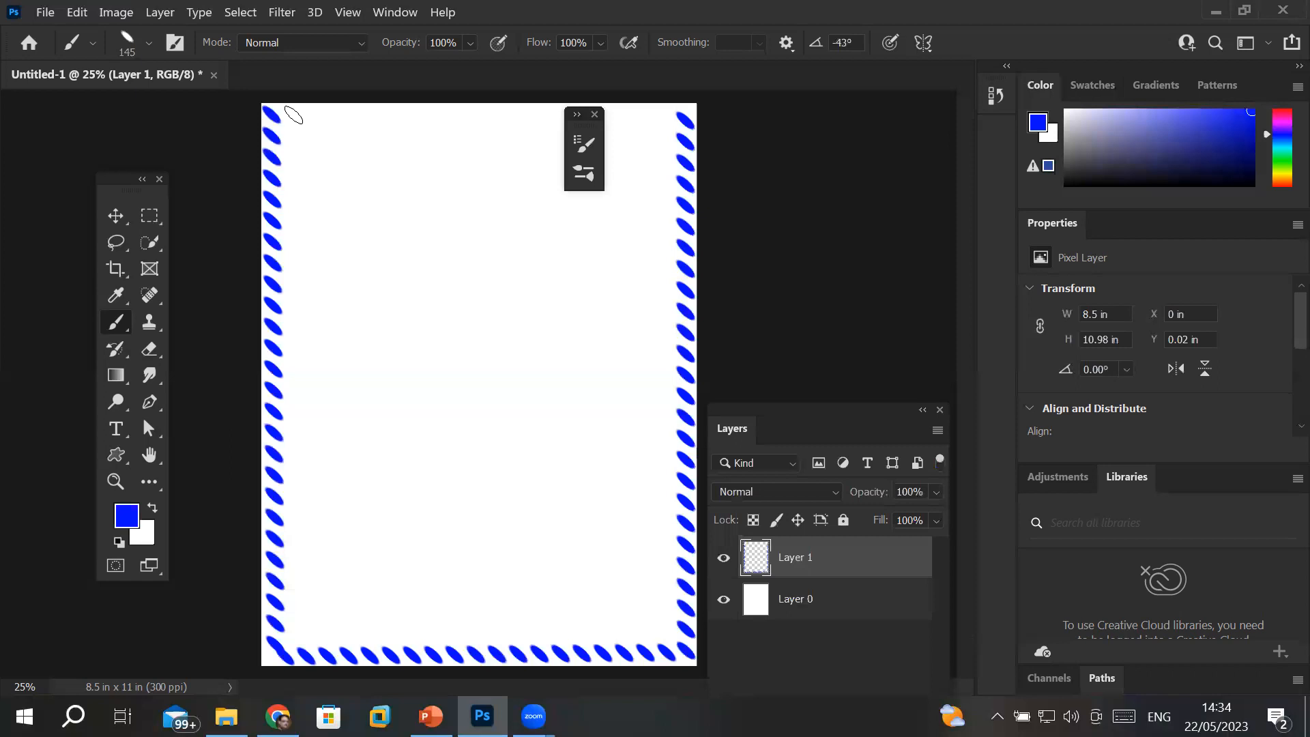
left_click(298, 116, "shift")
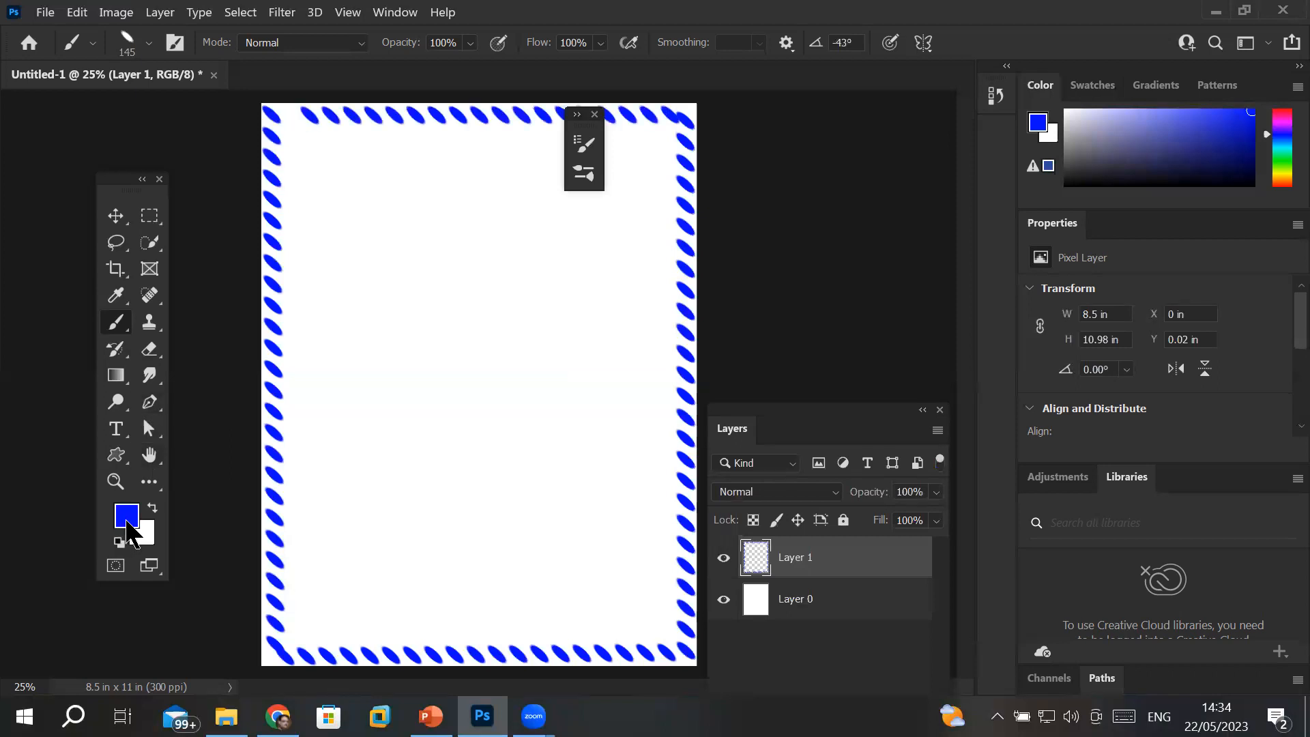
- Change the foreground color to bright red
left_click(127, 519)
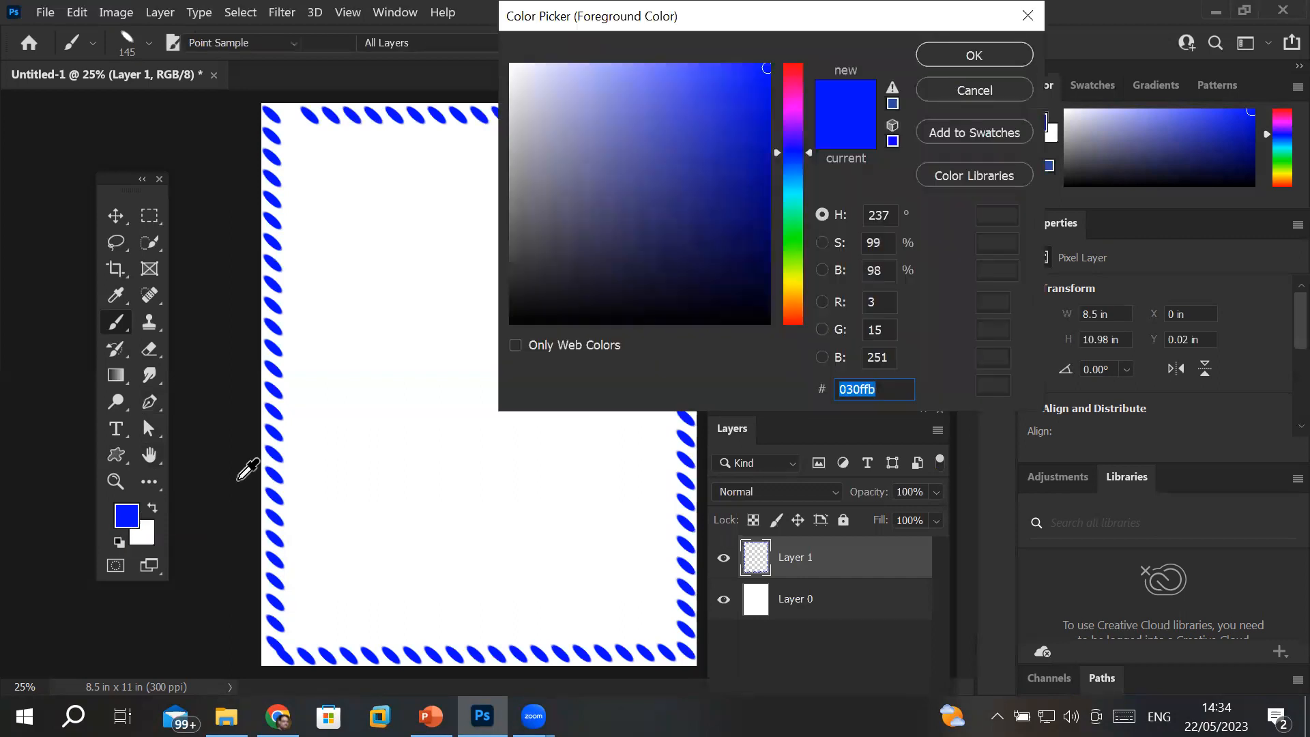
left_click(793, 69)
left_click(751, 76)
left_click(971, 59)
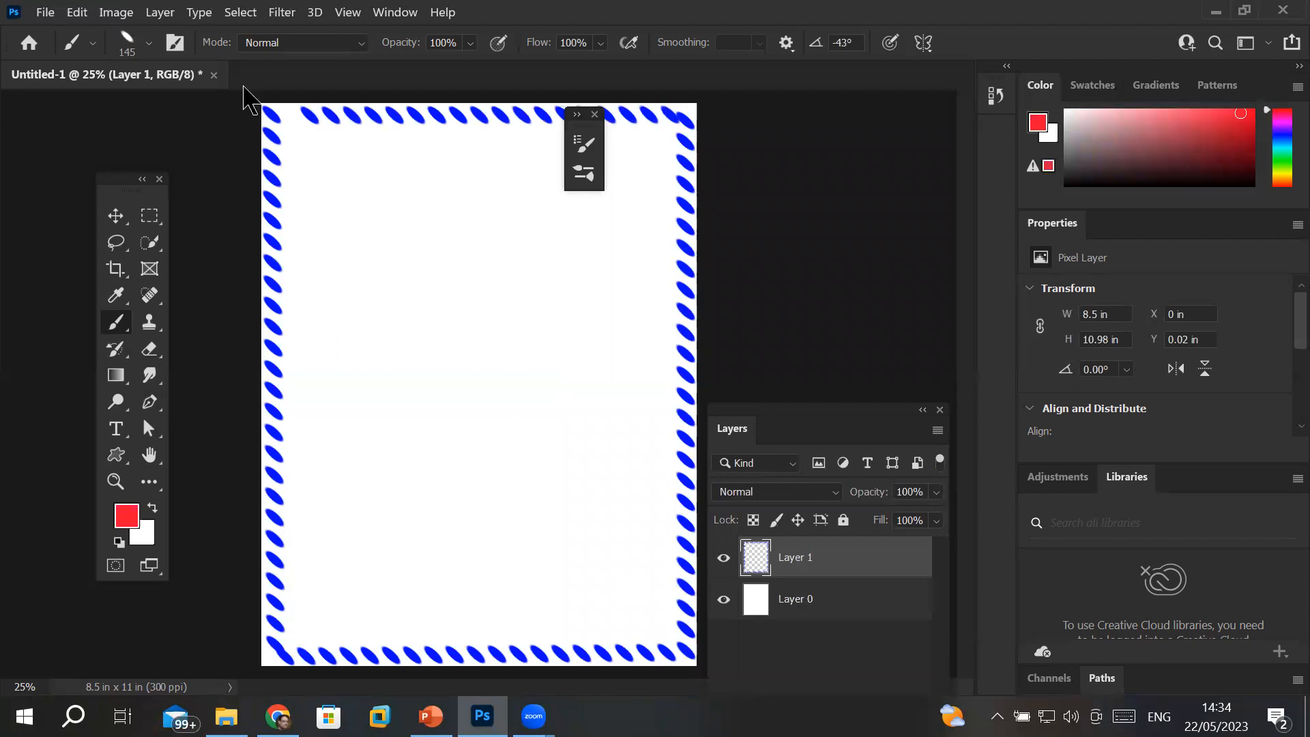
- Show the full Brush Settings palette again and move it clear of most of the page
left_click(150, 45)
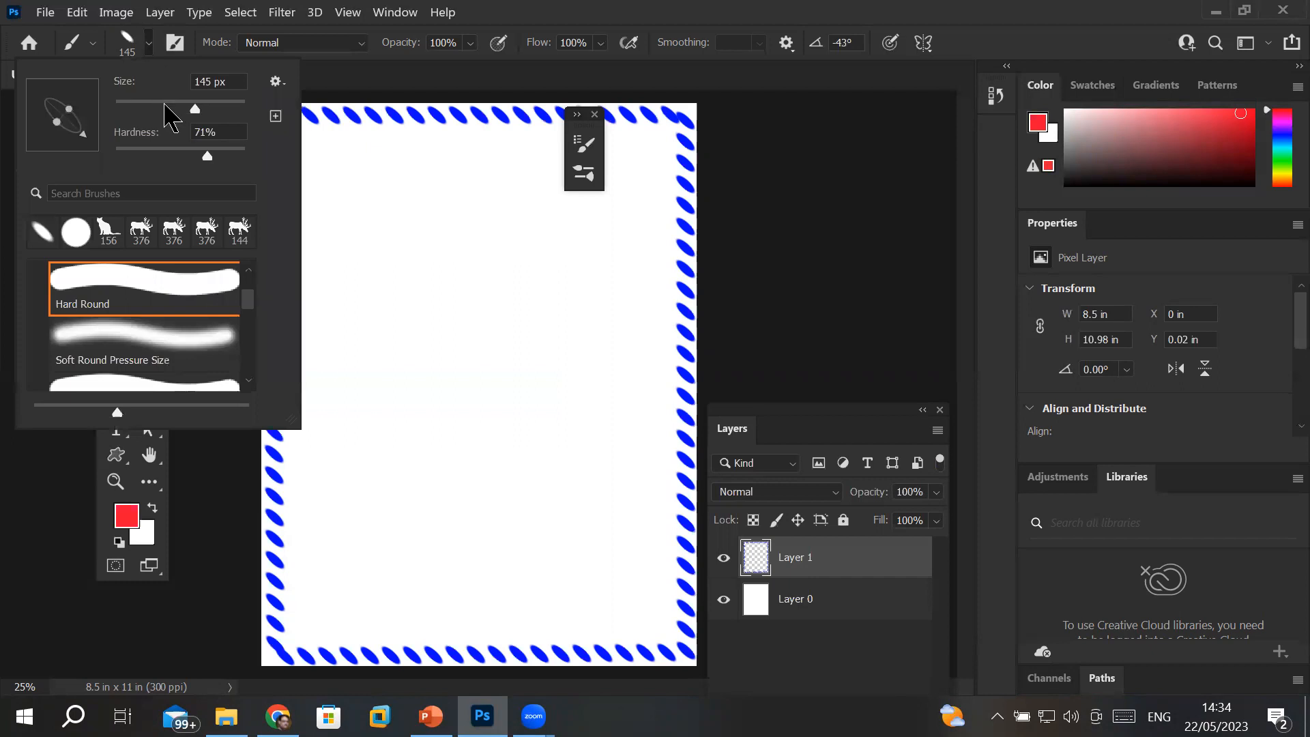
left_click(136, 52)
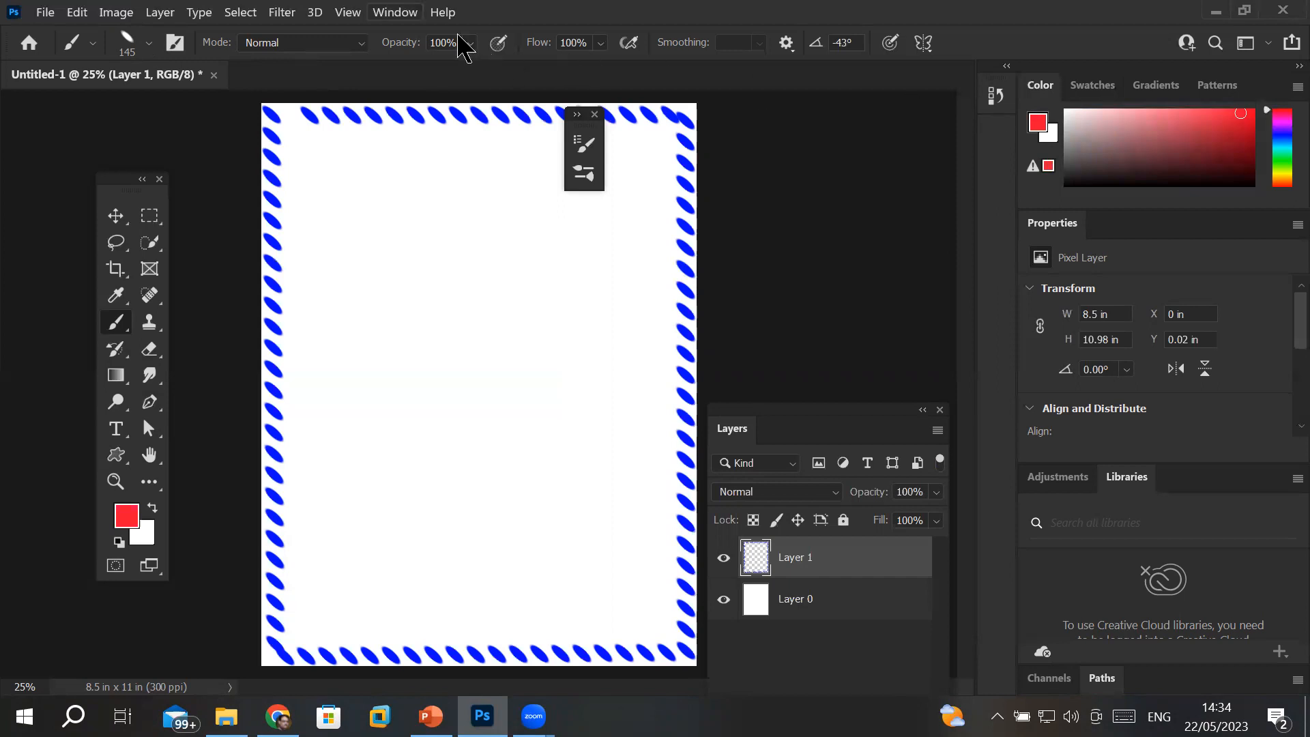
left_click(395, 12)
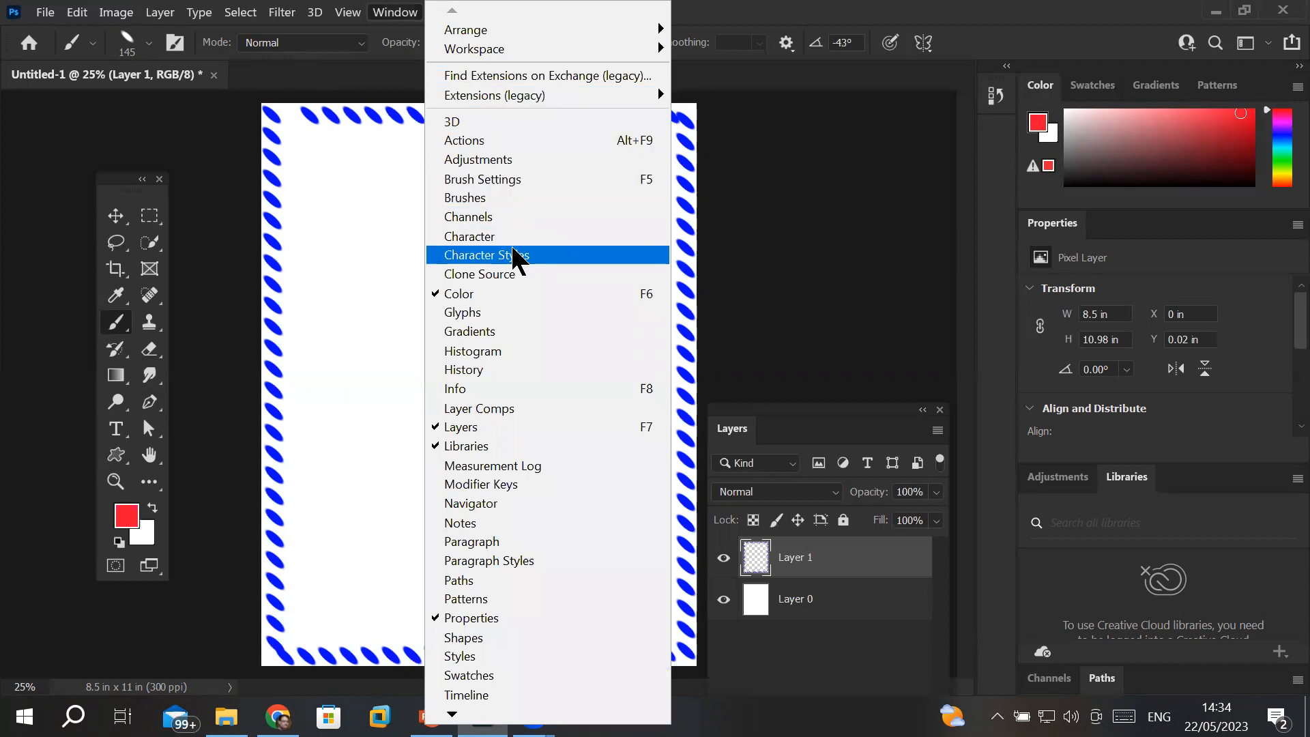
left_click(633, 180)
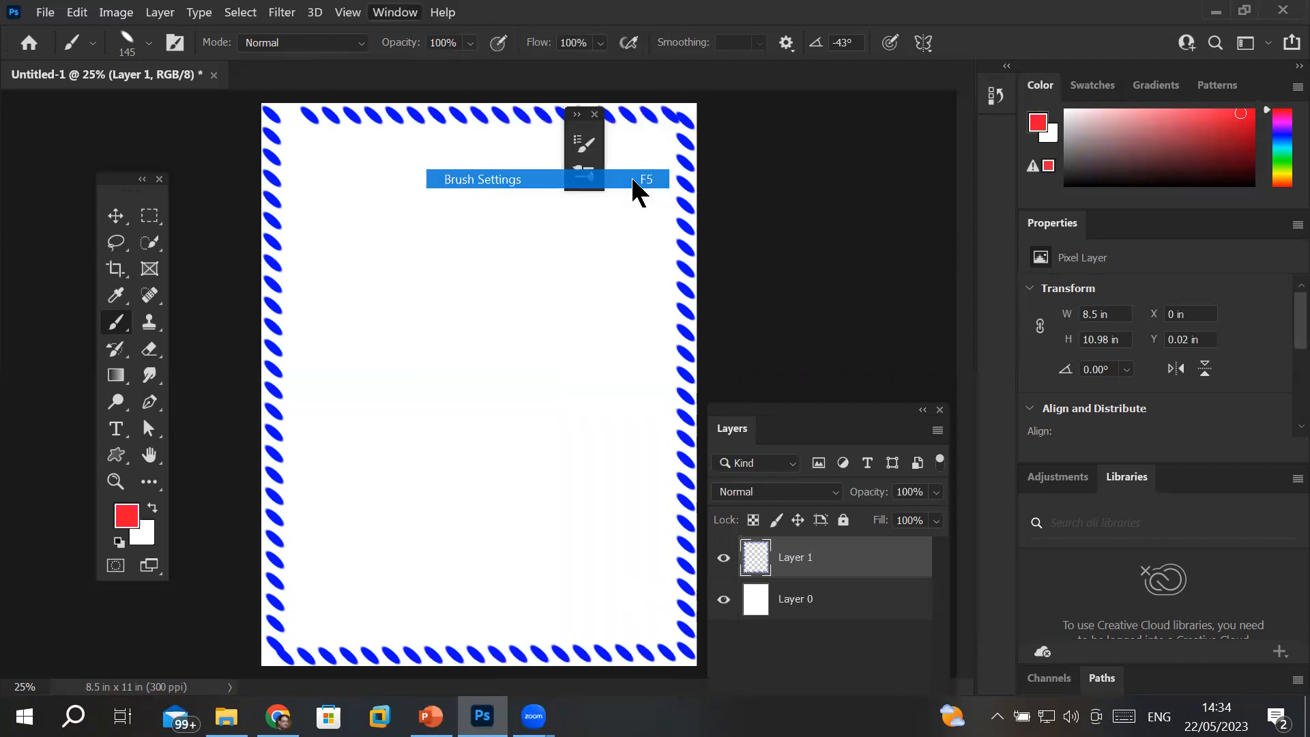
mouse_move(355, 133)
left_mouse_down()
mouse_move(769, 183)
mouse_move(845, 168)
left_mouse_up()
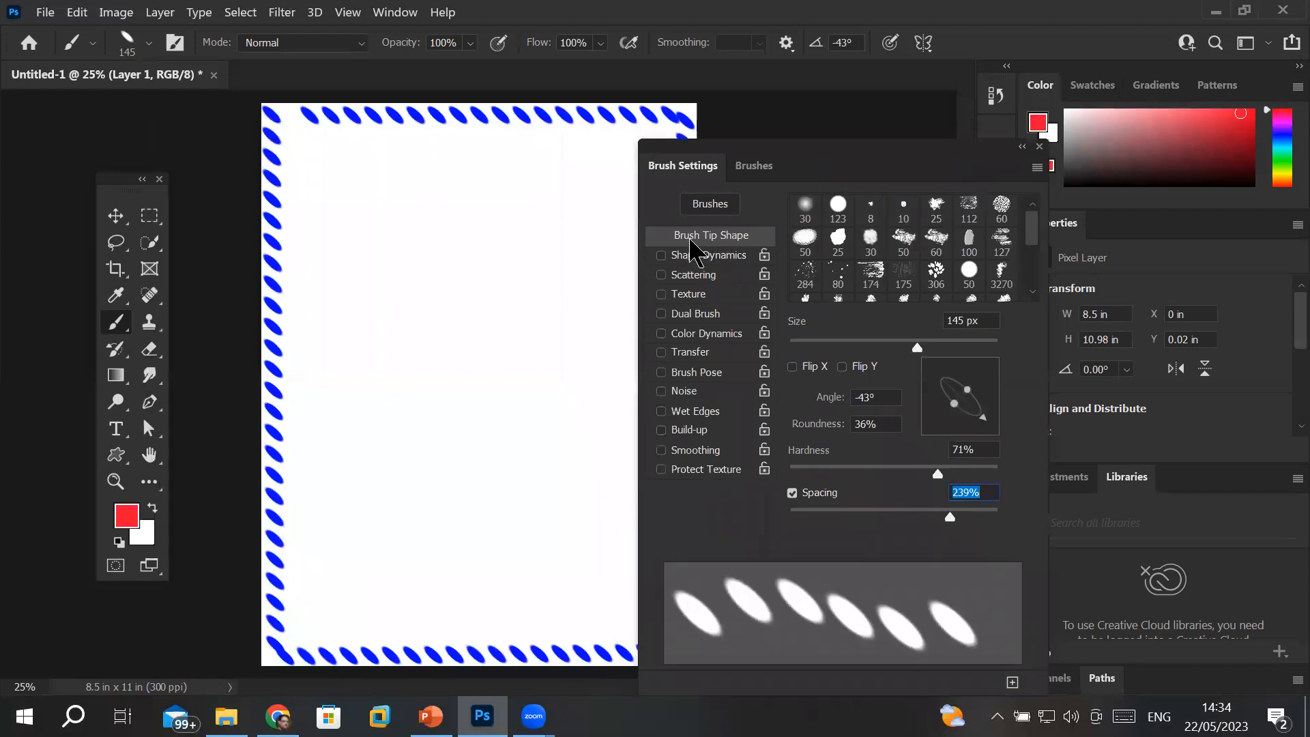
- Set the brush tip to a size of 239 px, 100% hardness and 298% spacing
left_click(754, 165)
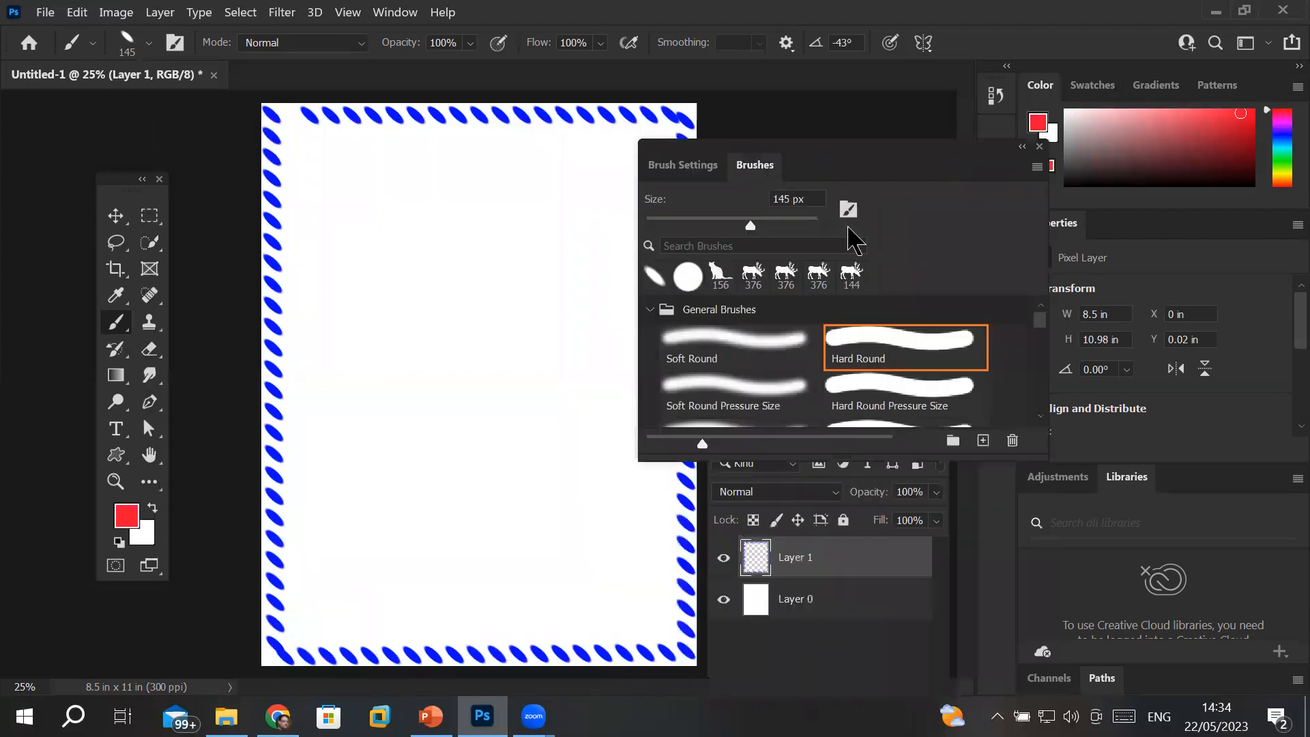
left_click(696, 168)
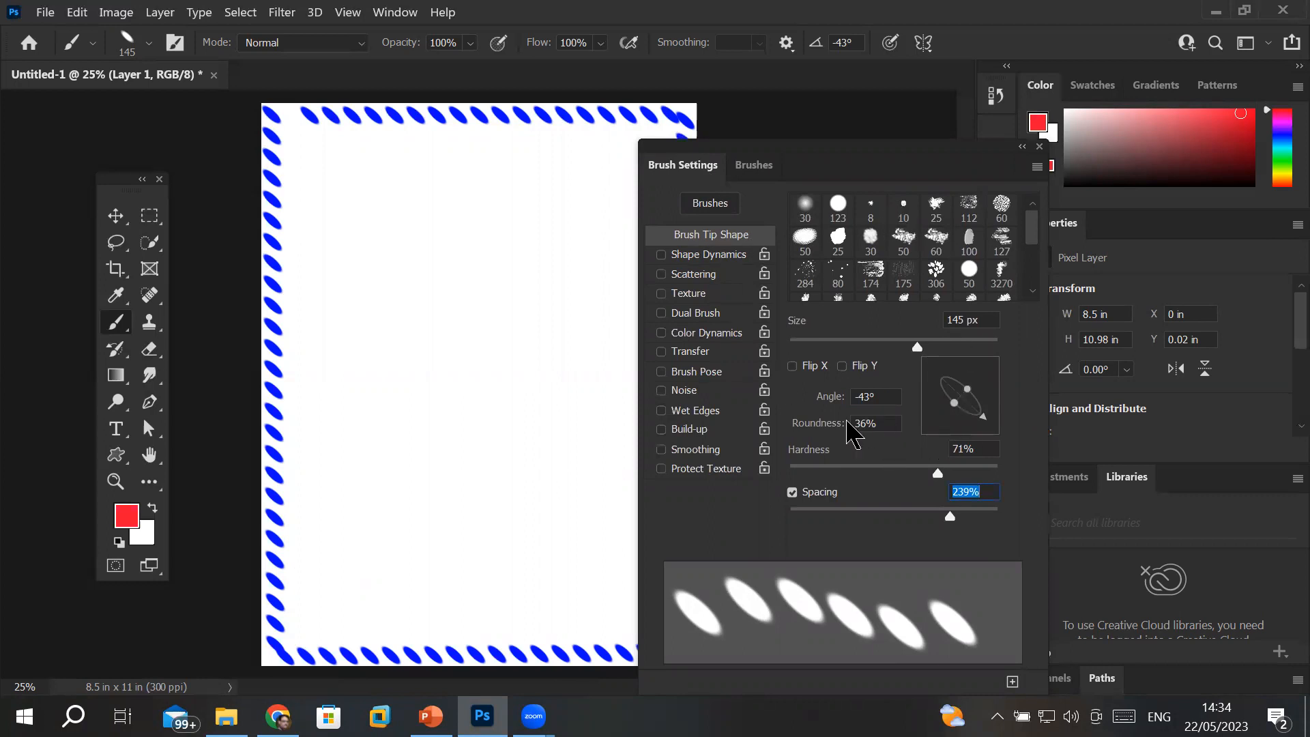
left_click_drag(918, 349, 929, 349)
left_click_drag(927, 349, 939, 349)
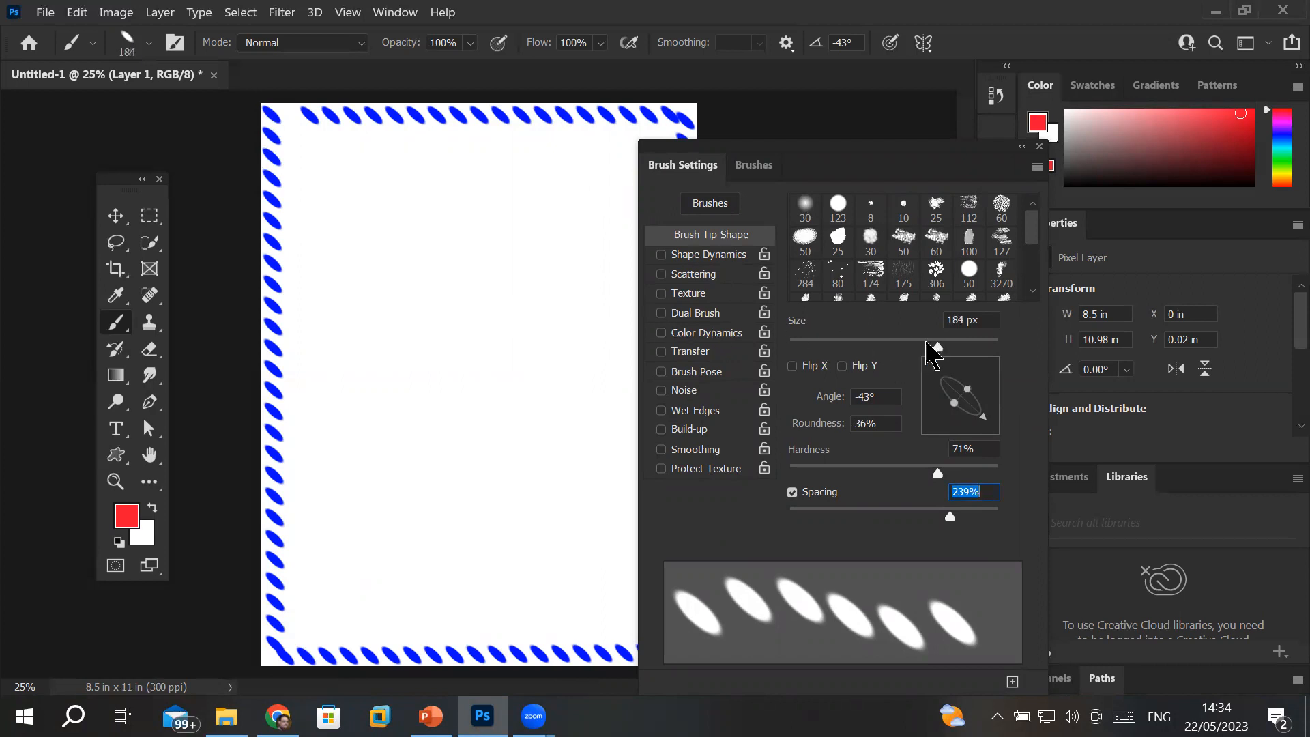
left_click_drag(940, 347, 950, 347)
left_click_drag(948, 521, 919, 521)
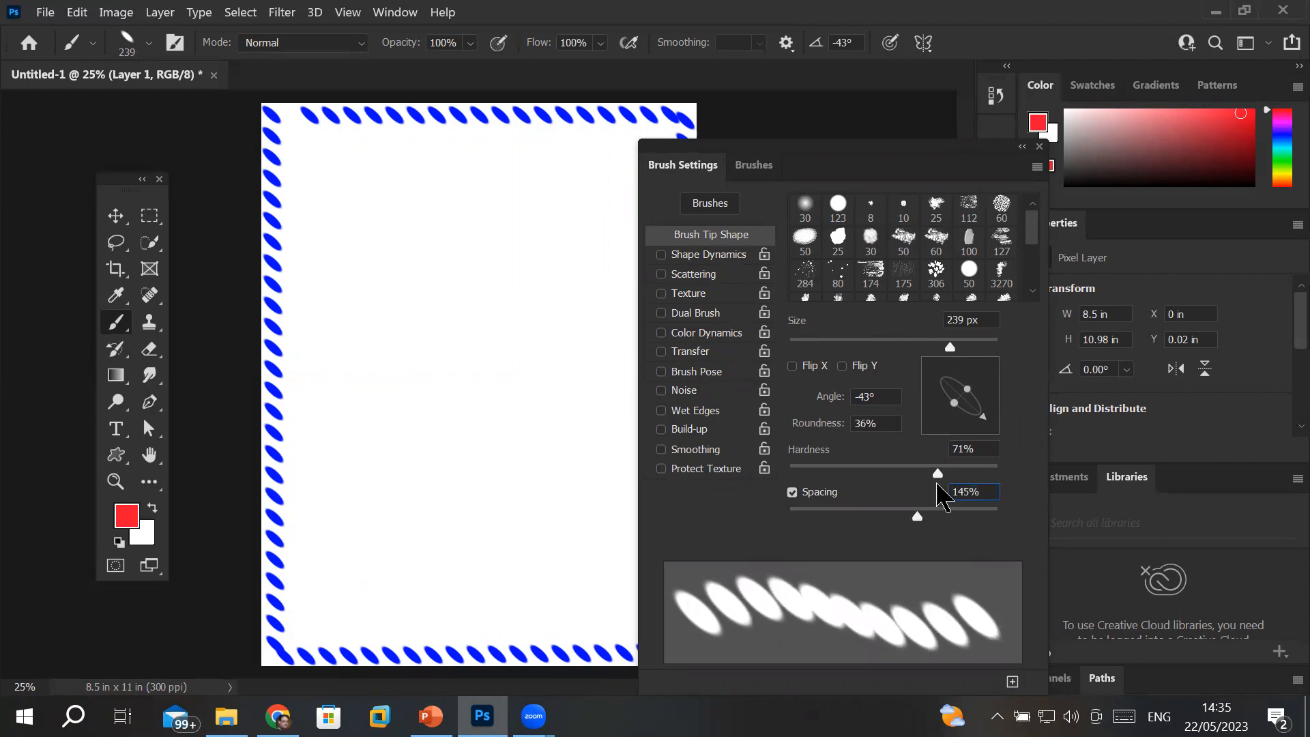
left_click_drag(938, 473, 999, 473)
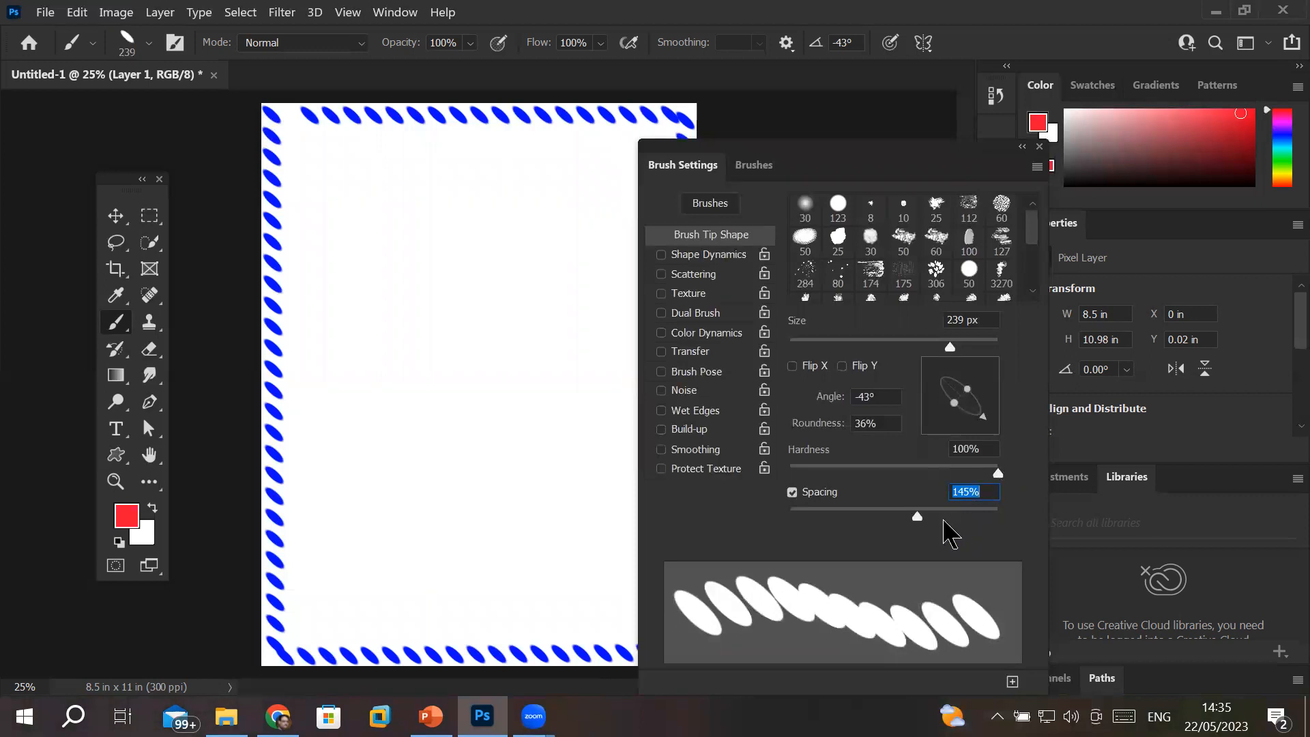
left_click_drag(918, 520, 957, 522)
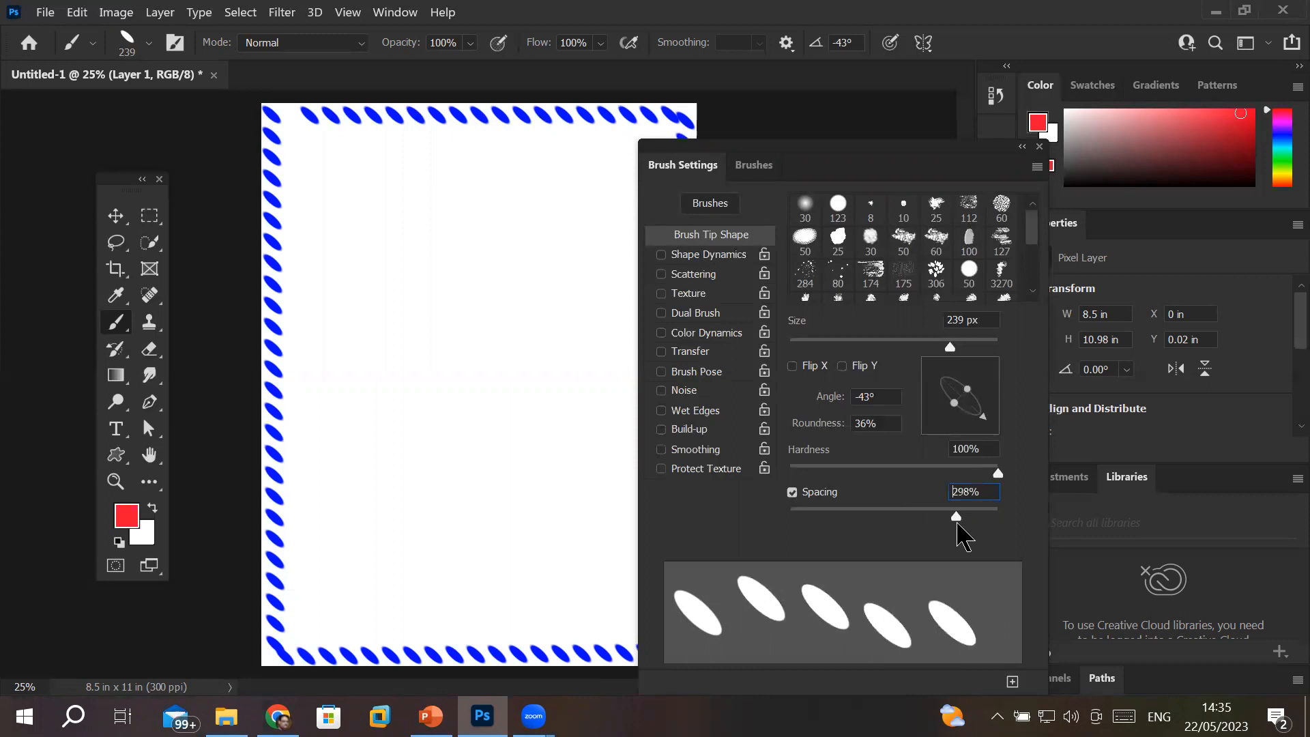
- Try flipping the brush tip on the X and Y axes, then leave only Flip X enabled
left_click(793, 367)
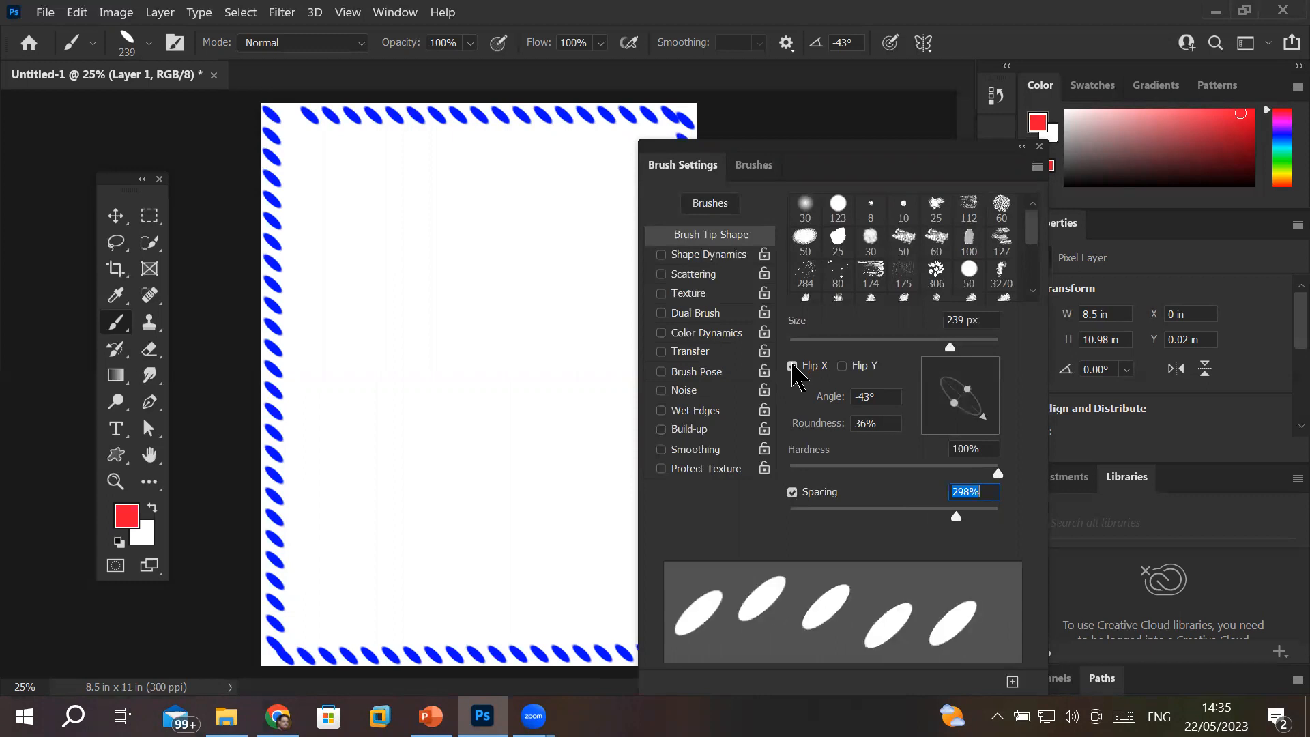
left_click(793, 367)
left_click(843, 366)
left_click(842, 366)
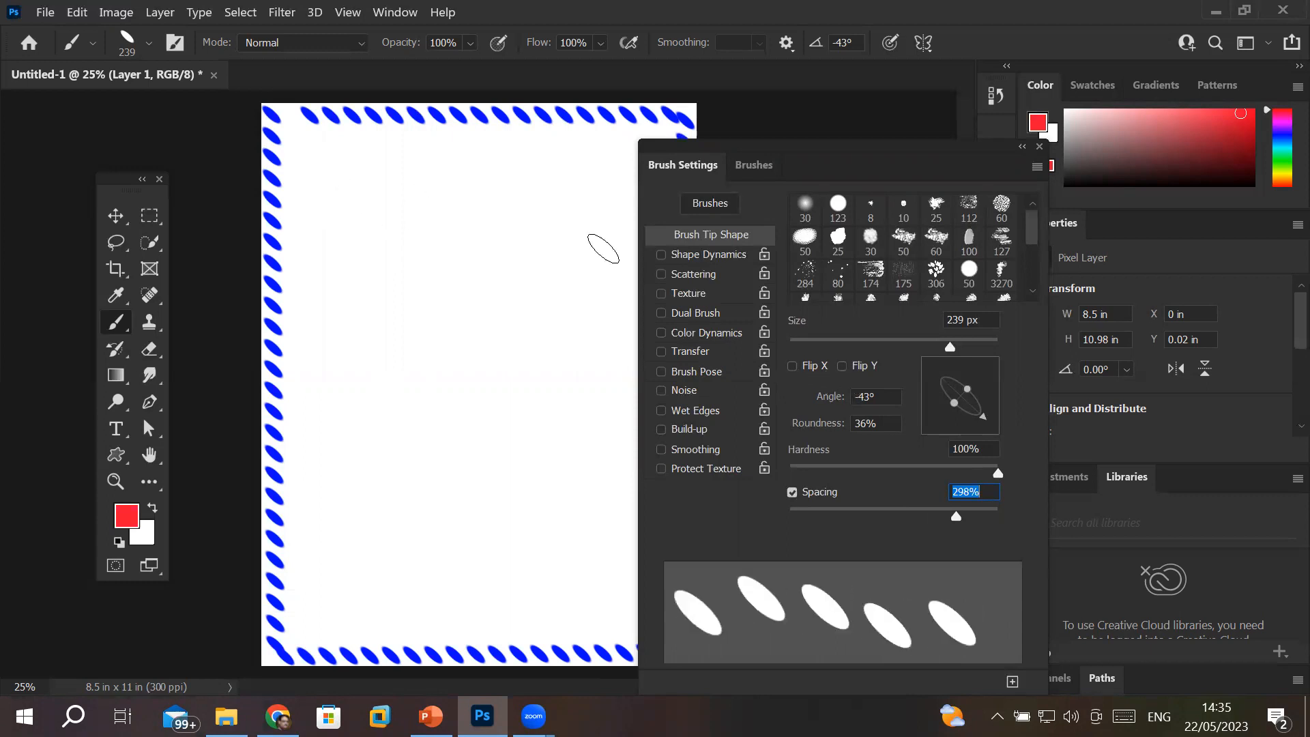
left_click(796, 366)
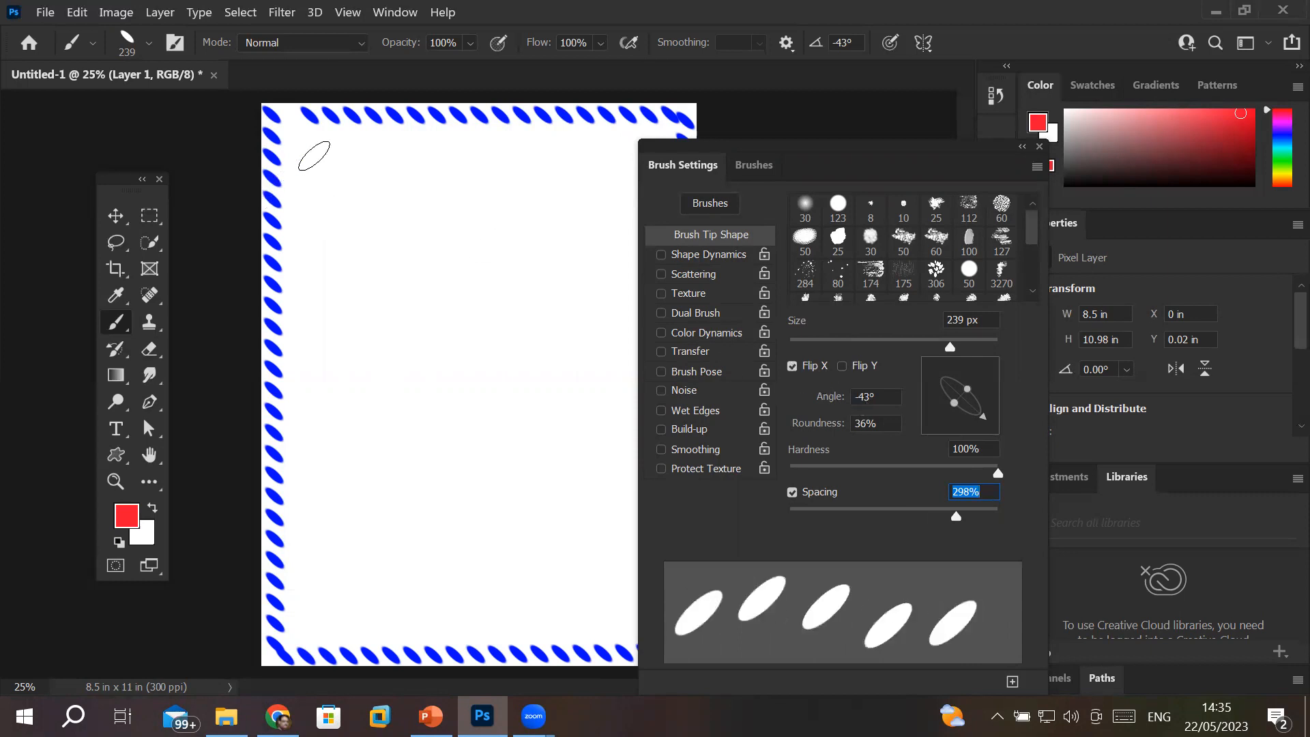
- Paint straight dashed red strokes from corner to corner to form a second border just inside the blue one on Layer 1
left_click(313, 156)
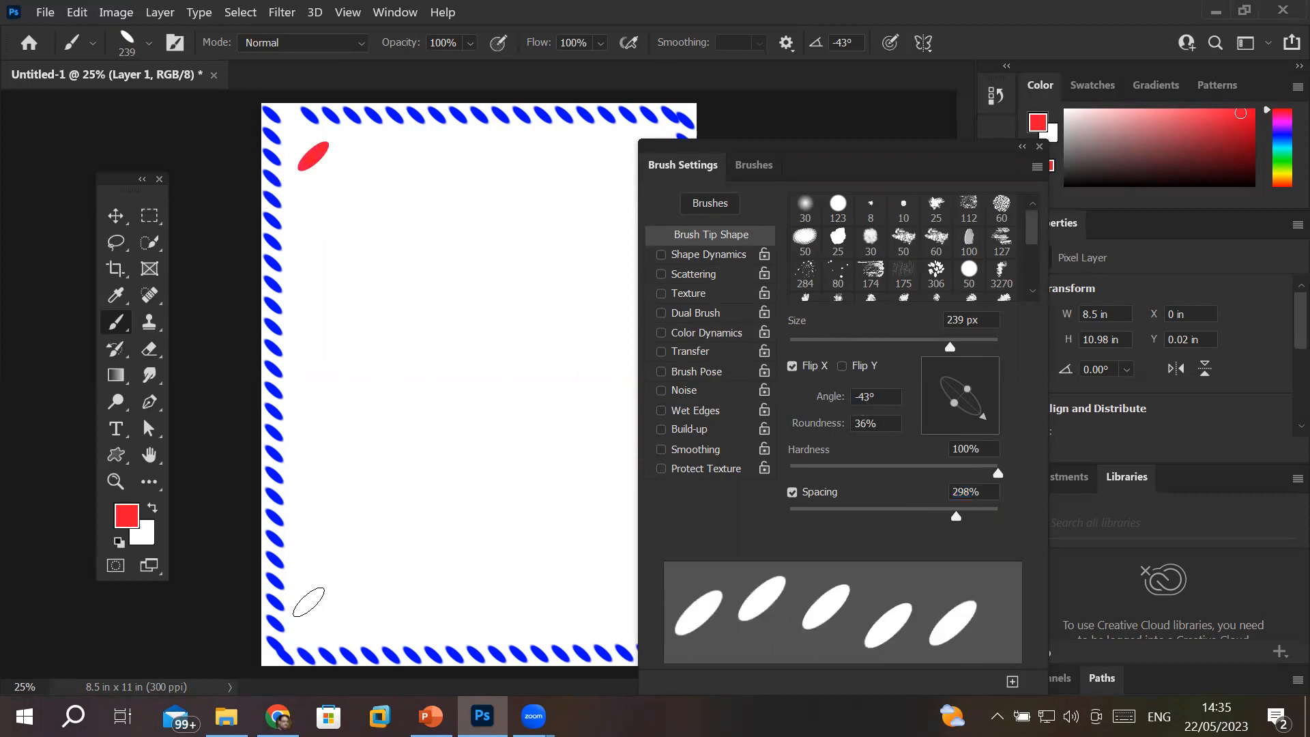
left_click(307, 602, "shift")
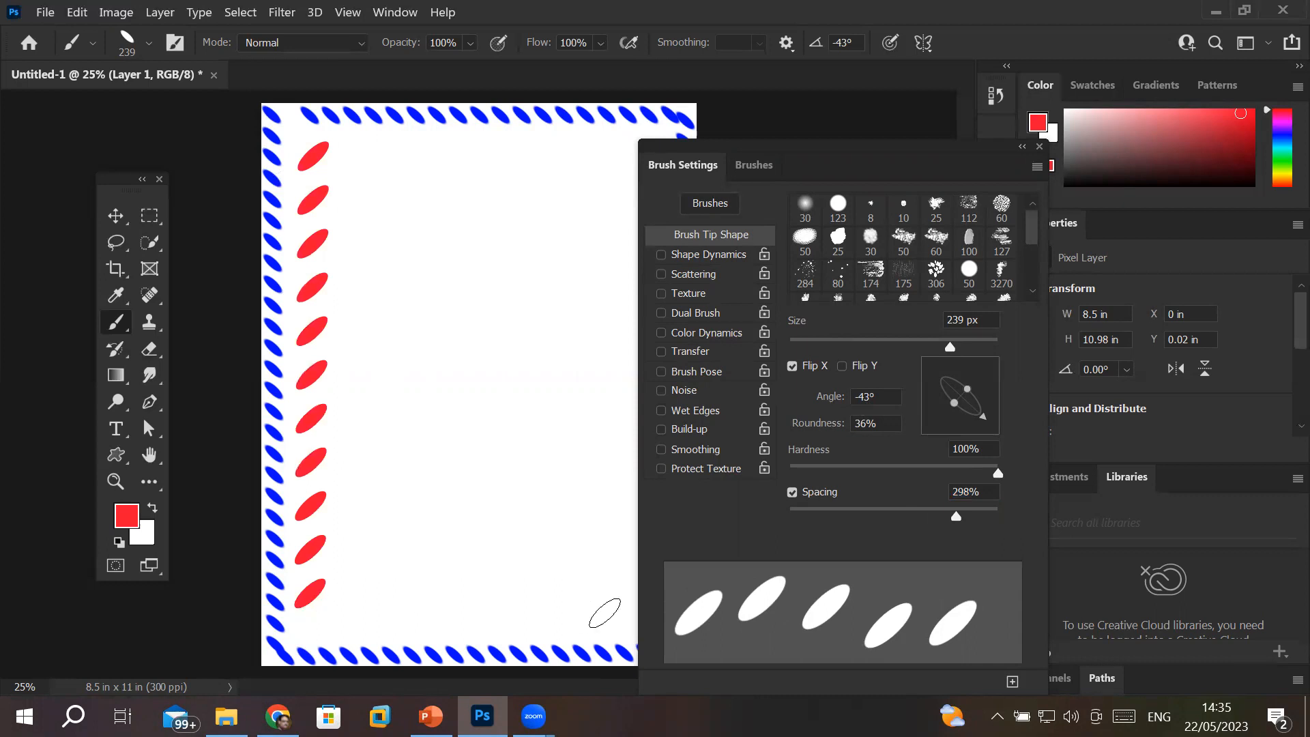
left_click(604, 613, "shift")
left_click(625, 175, "shift")
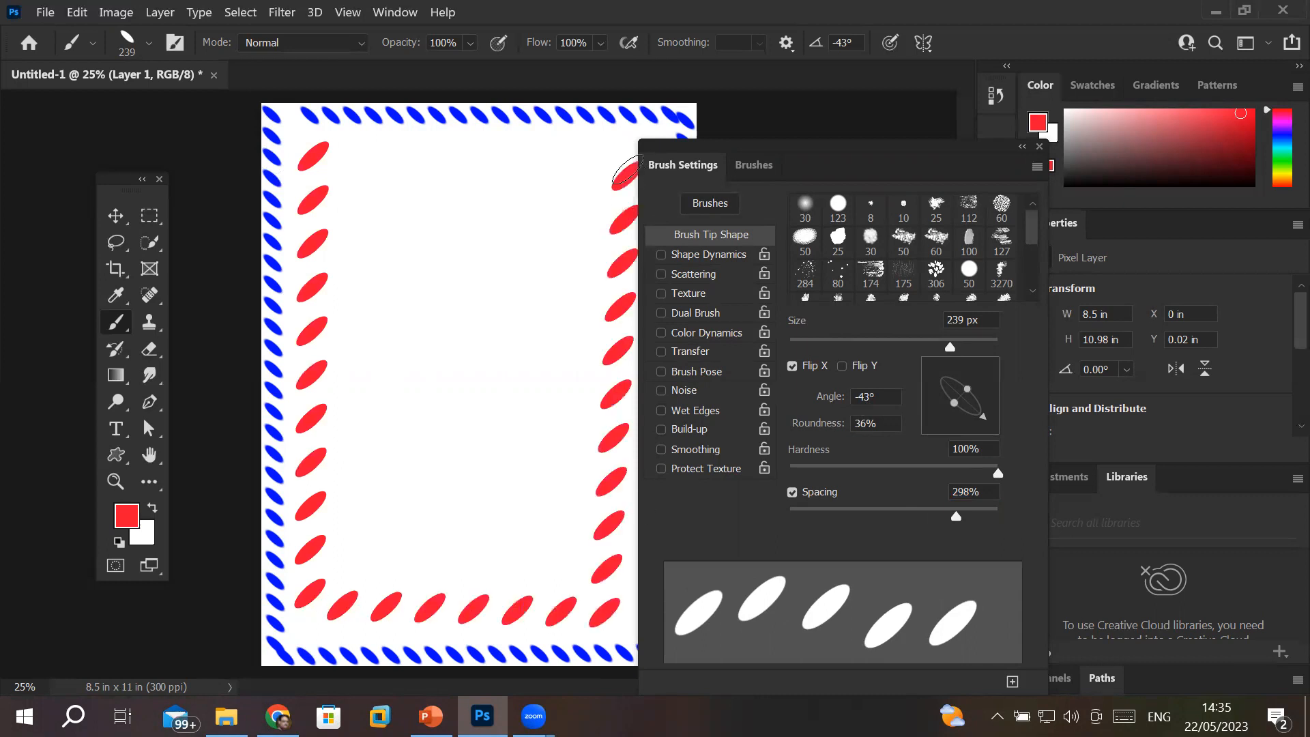
left_click(354, 146, "shift")
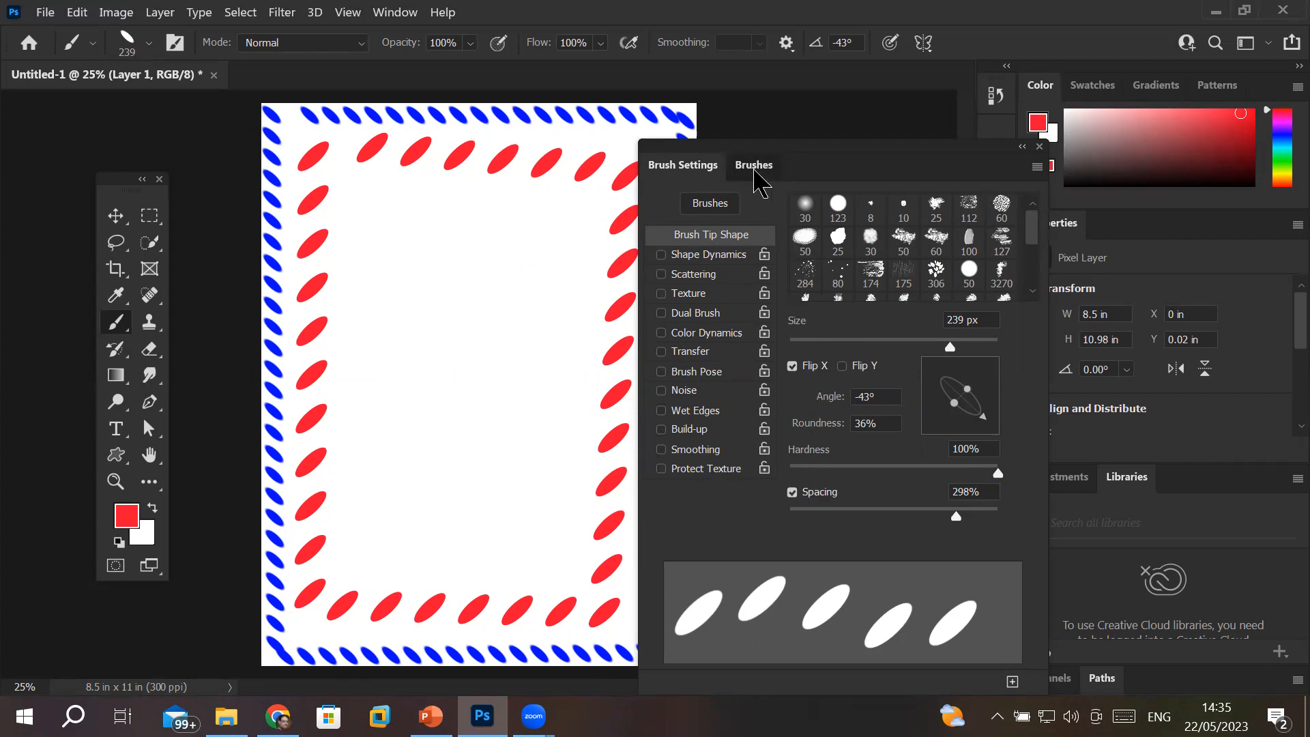
- Collapse the General Brushes group in the brush presets and show the palette's options, including Import Brushes
left_click(756, 174)
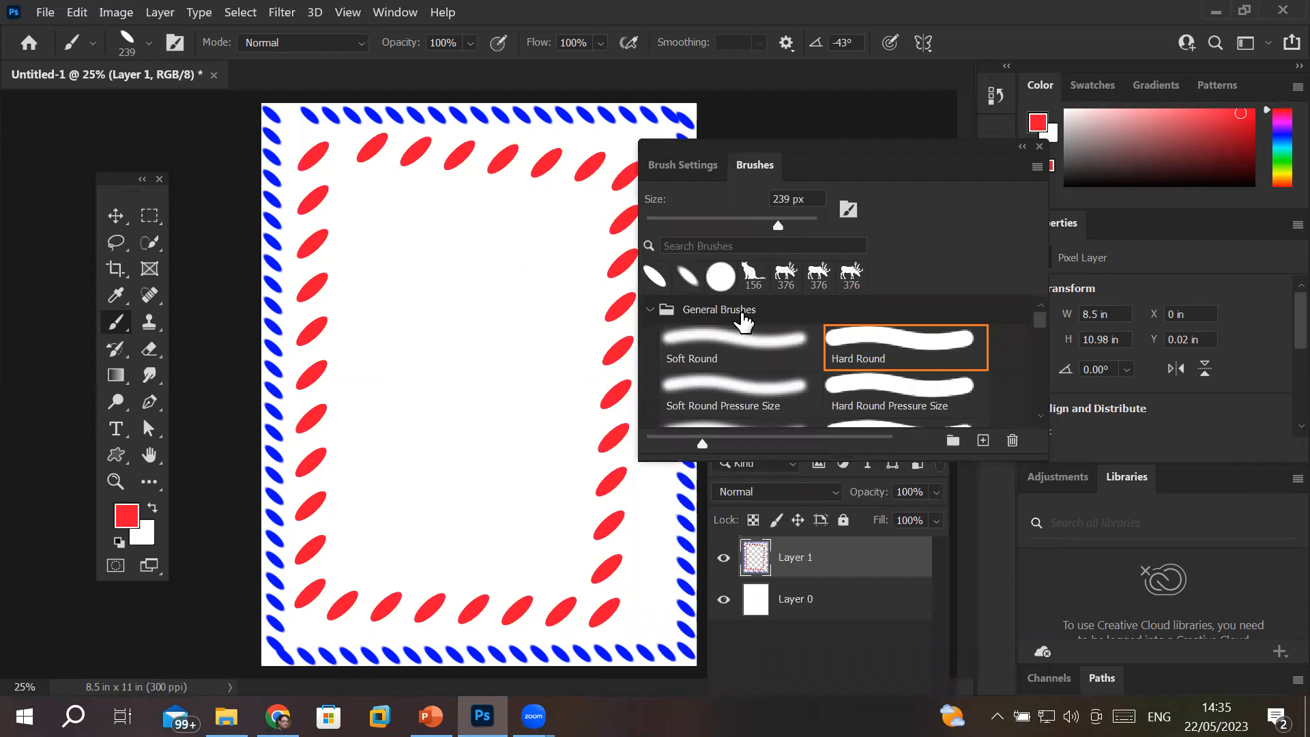
left_click(648, 310)
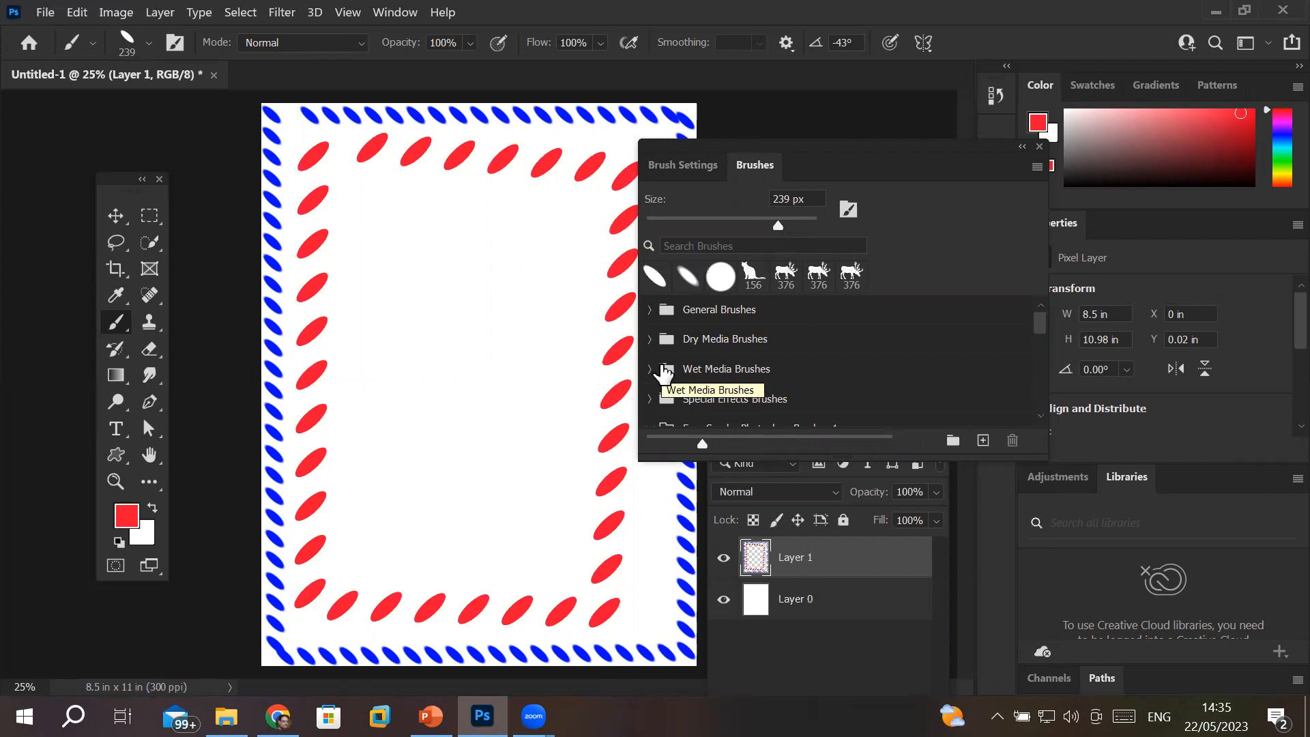
left_click(1038, 167)
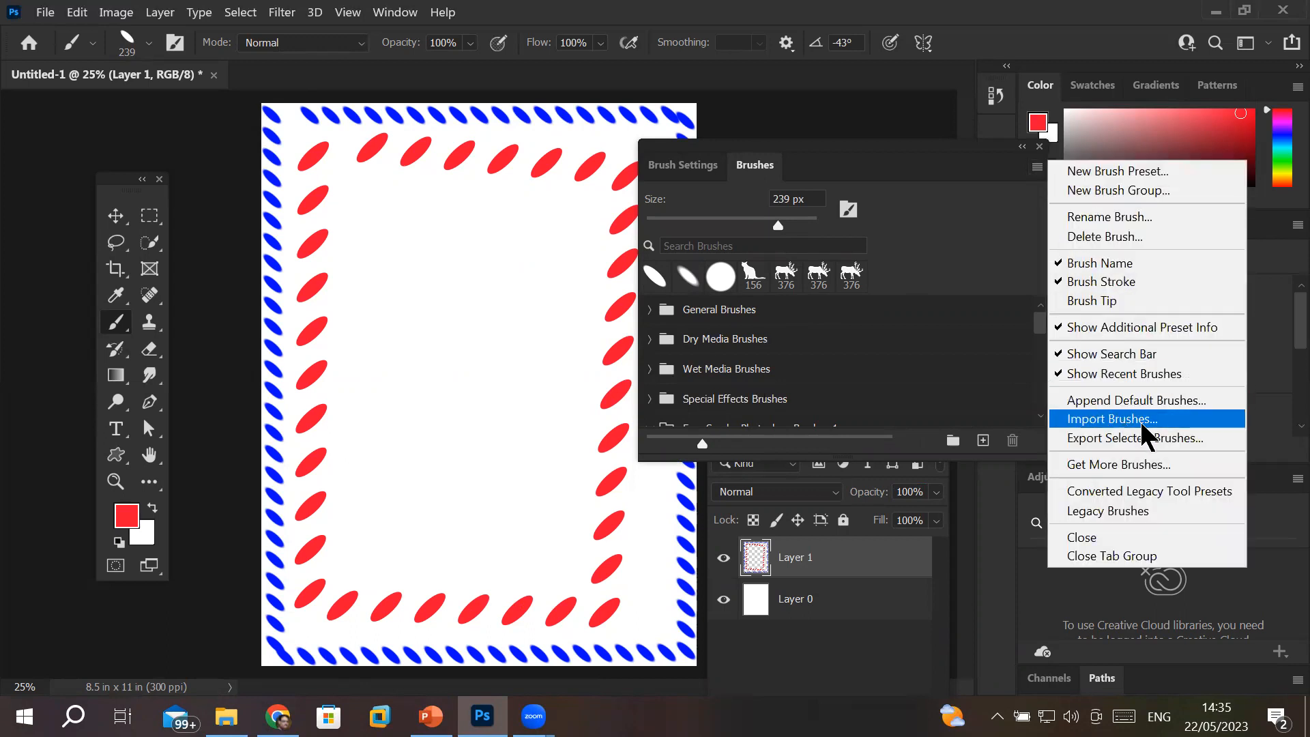
- Switch to the PowerPoint slide on installing brushes and open its Brusheezy link in the browser
left_click(431, 716)
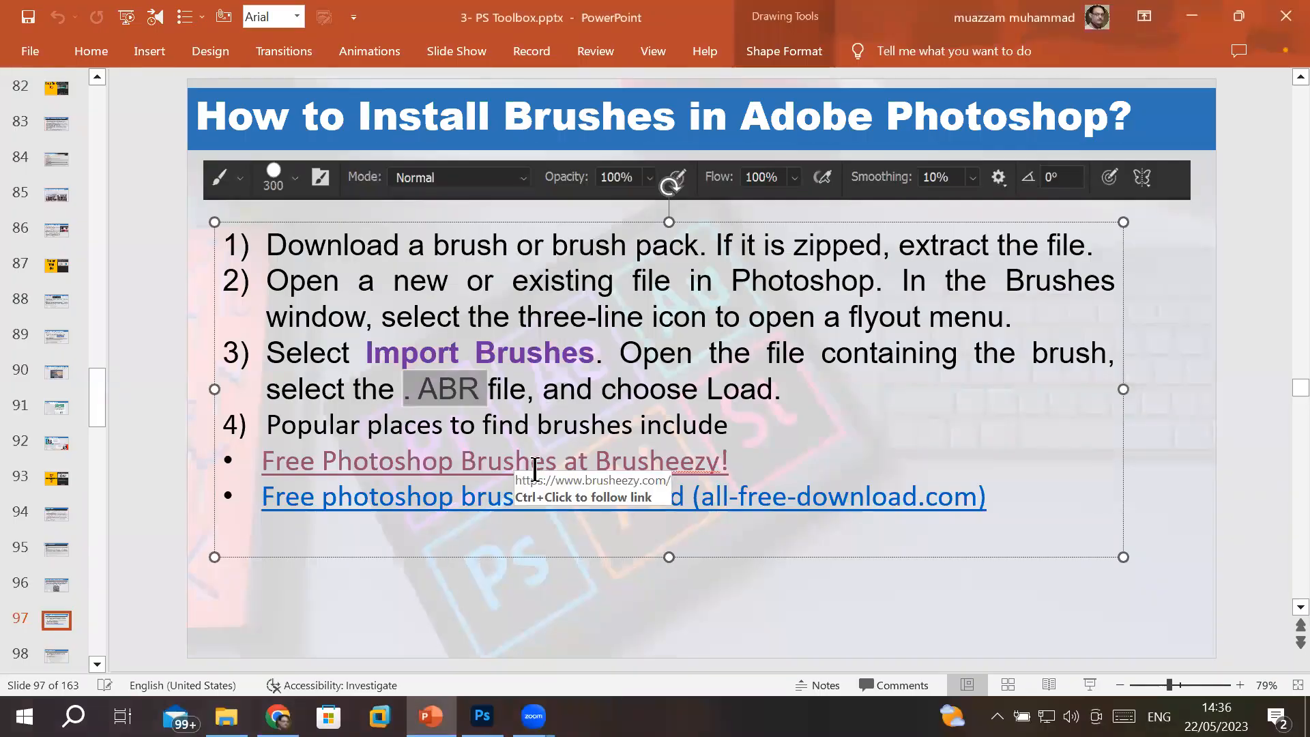
left_click(584, 470, "ctrl")
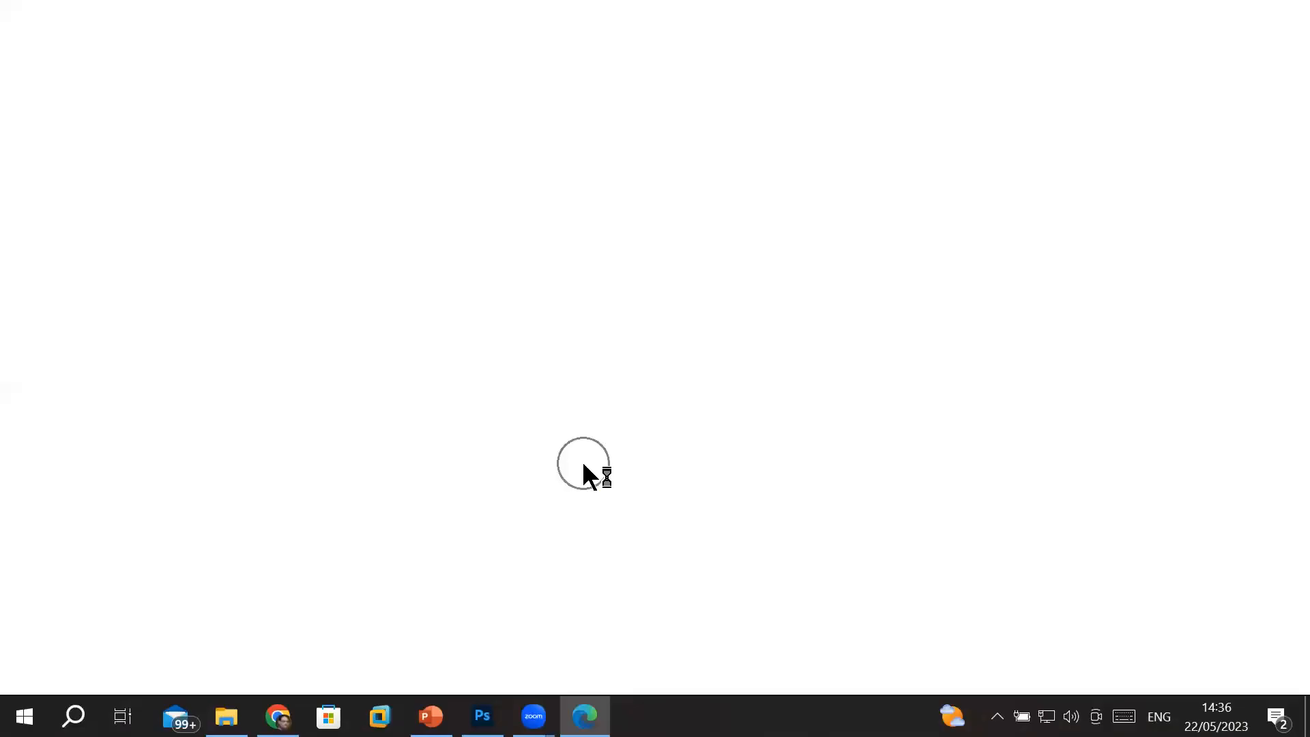
left_click_drag(231, 54, 336, 52)
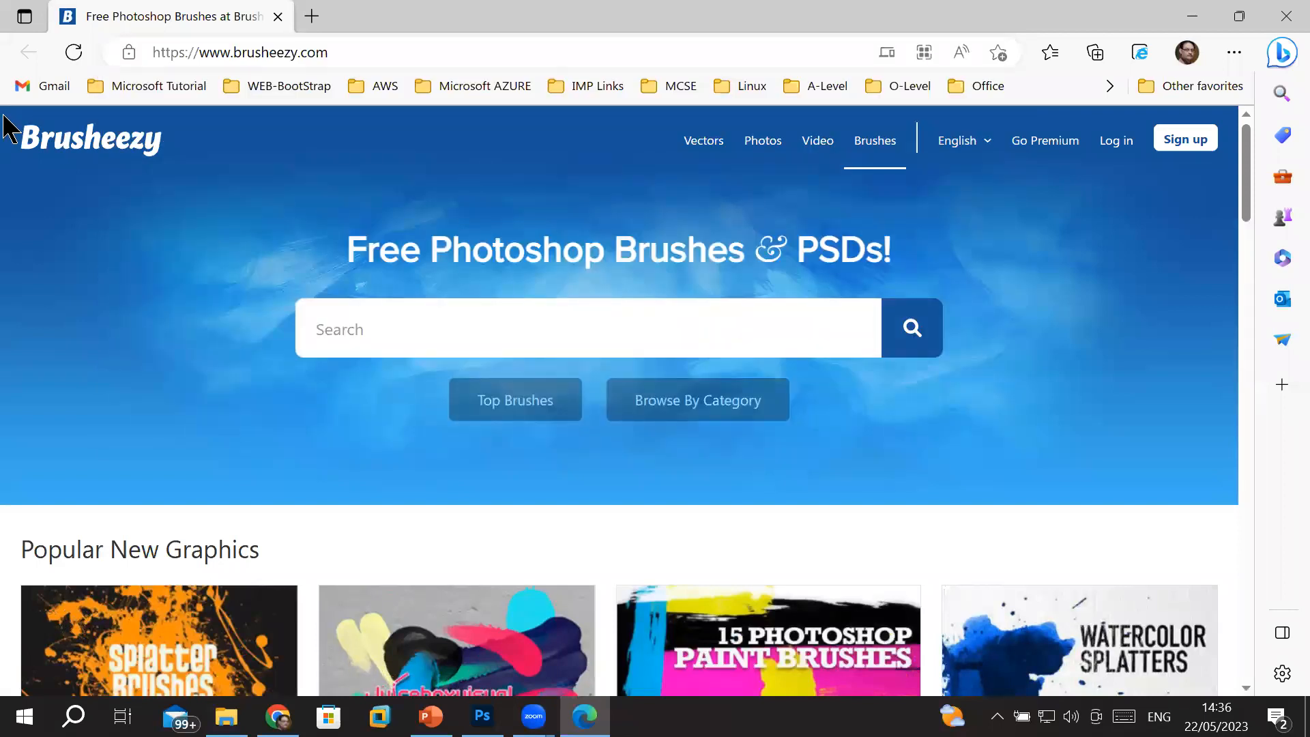
- Look through Brusheezy's Top Brushes collection and return to the site's home page
left_click(520, 400)
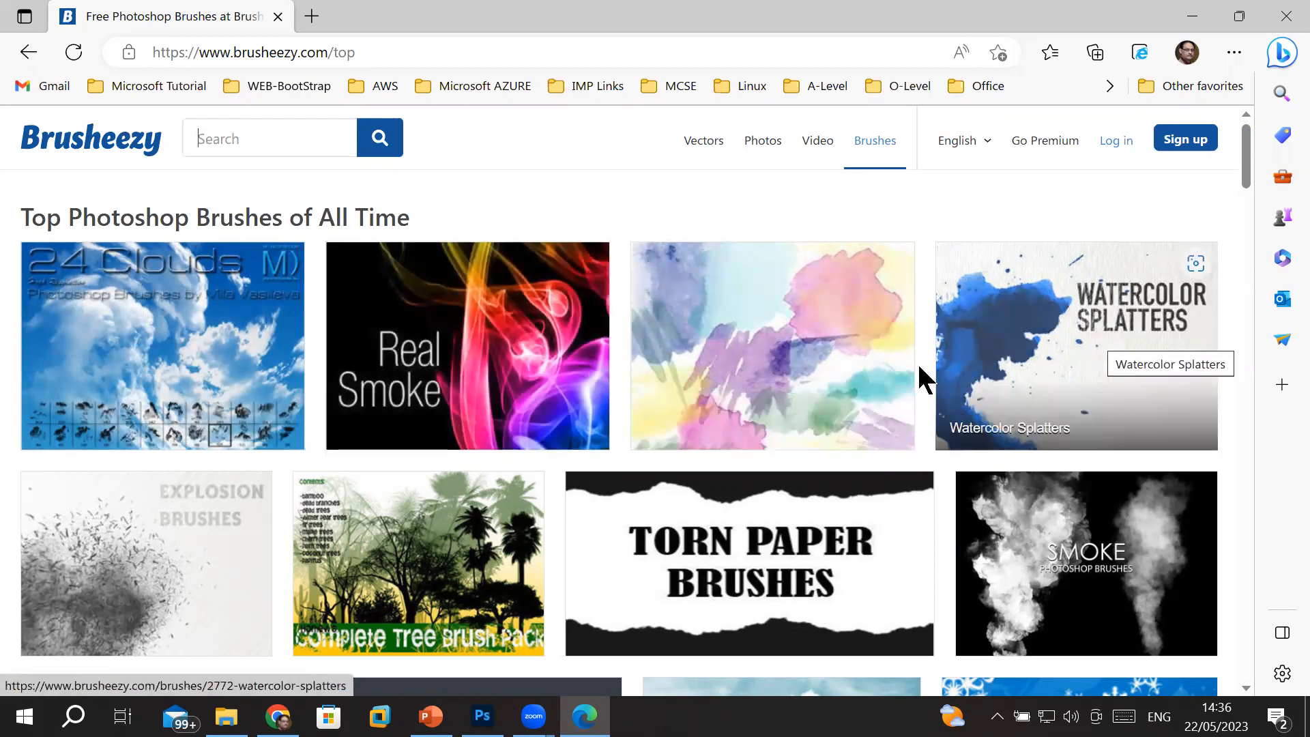
scroll(785, 400, "down", 2)
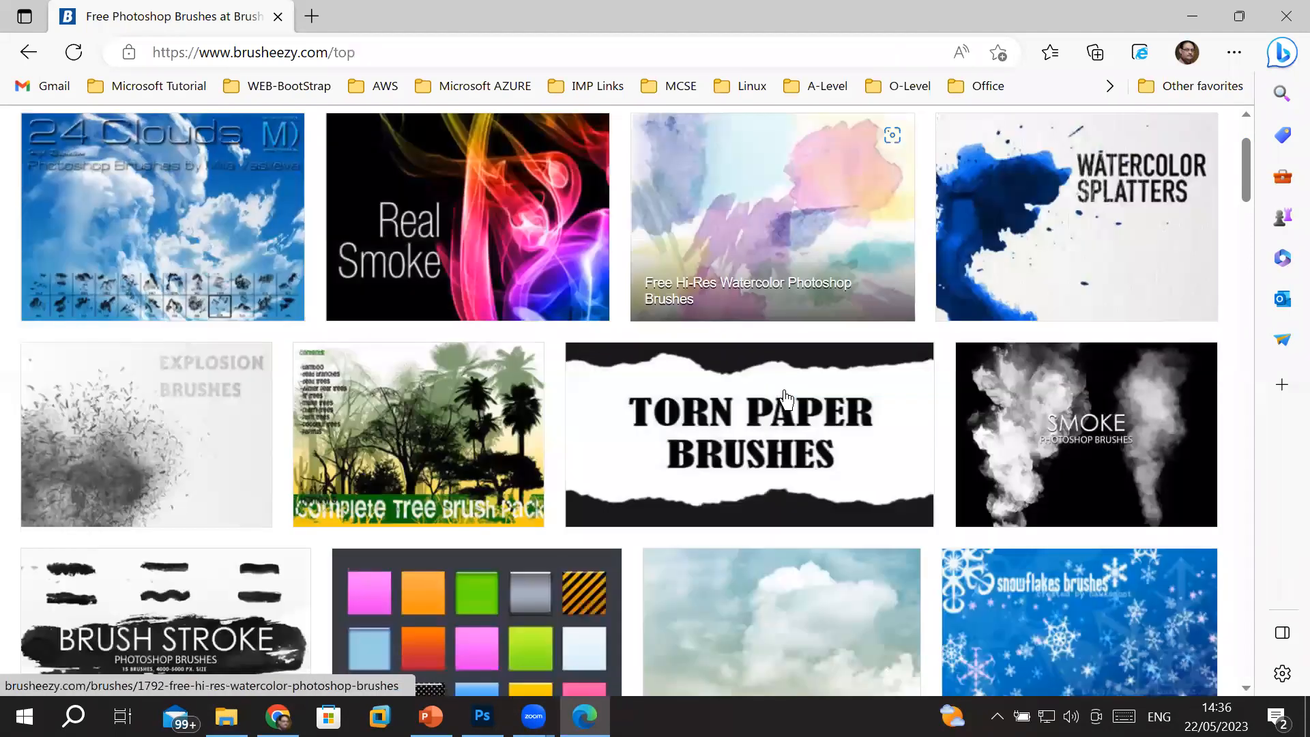
scroll(786, 399, "down", 2)
scroll(535, 562, "down", 3)
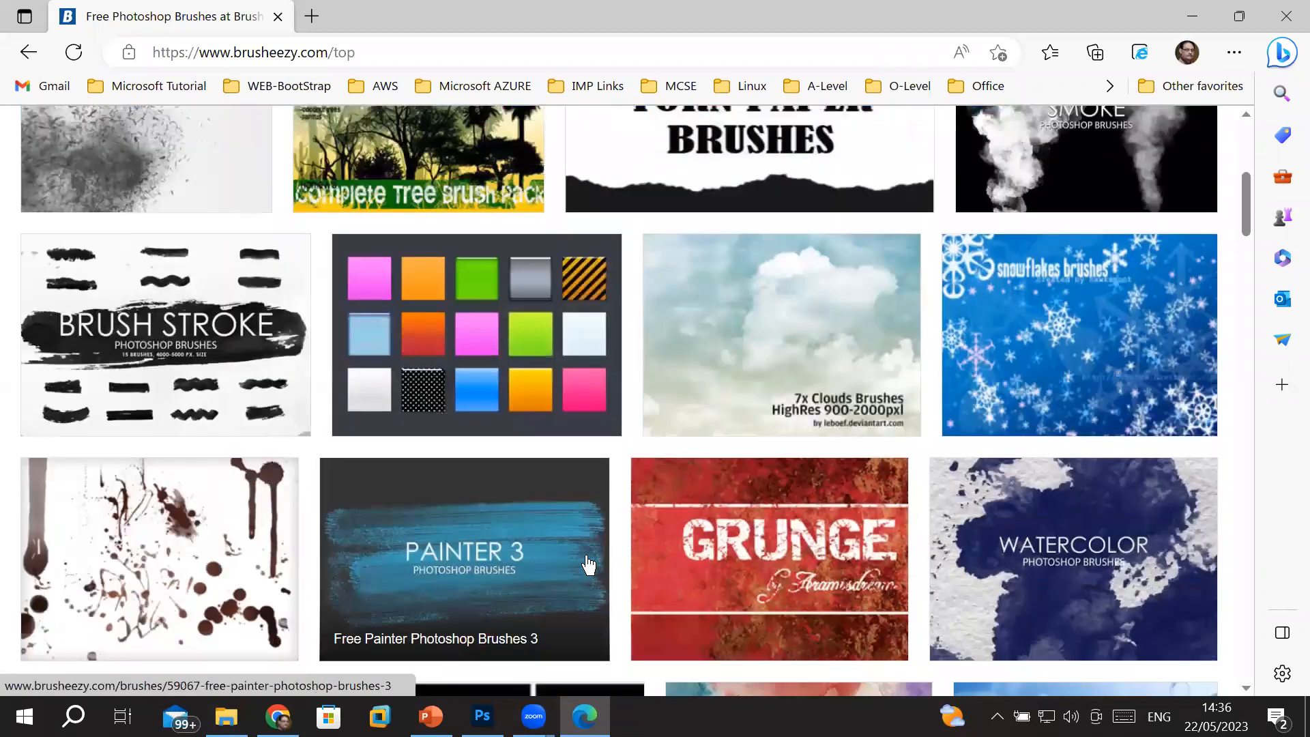
scroll(692, 522, "up", 7)
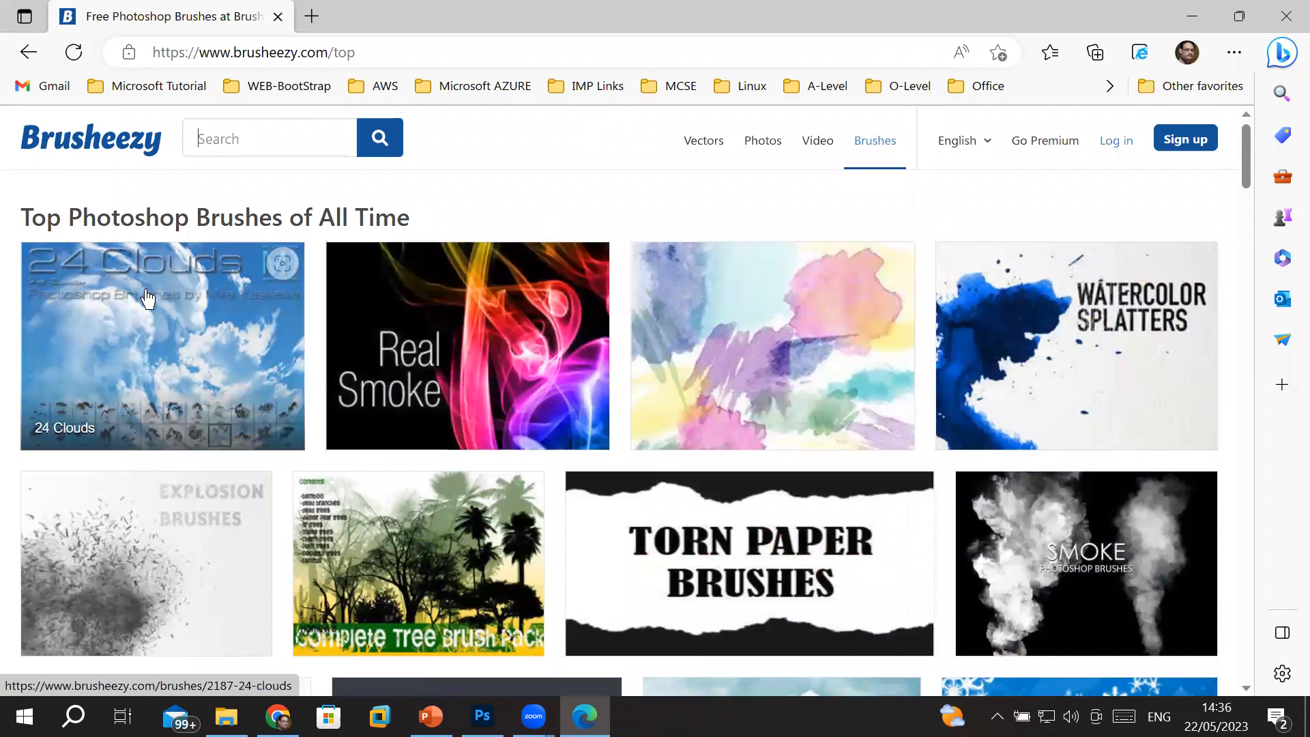
left_click(28, 55)
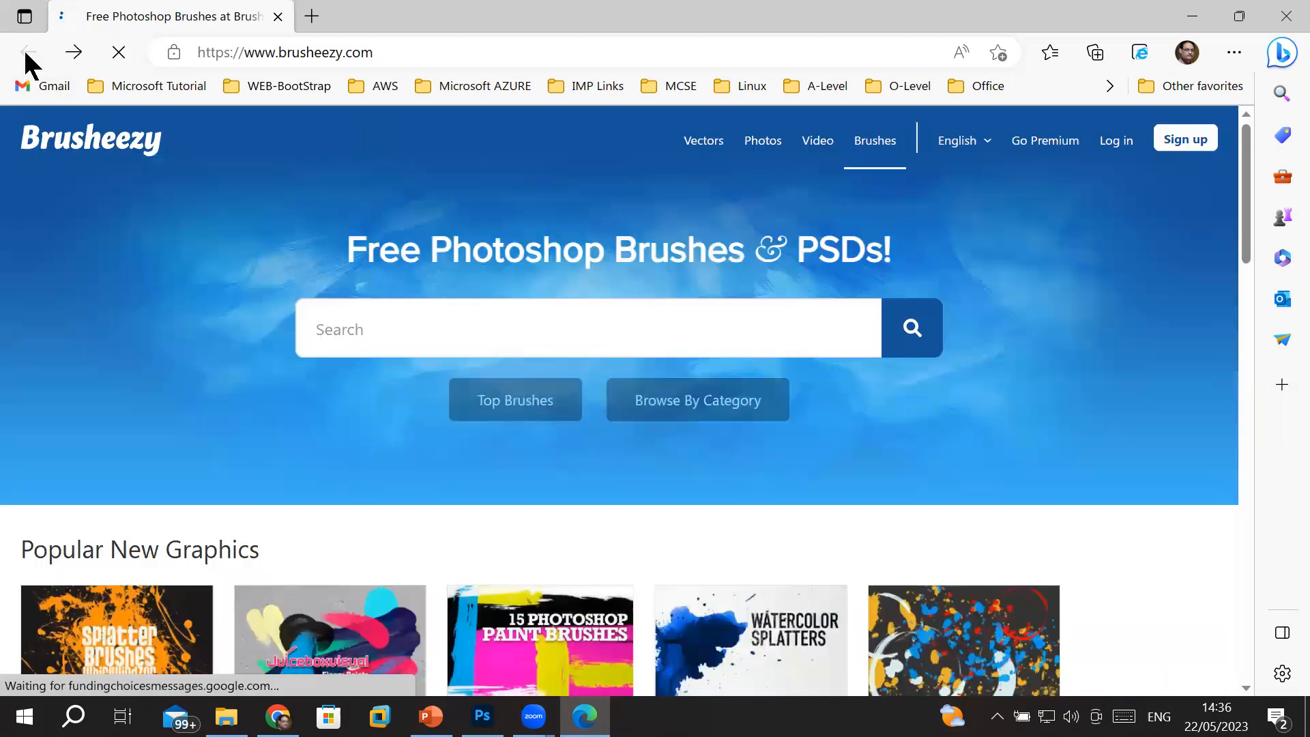
- Browse Brusheezy by category and examine the available brush categories from Abstract to Textures
left_click(674, 409)
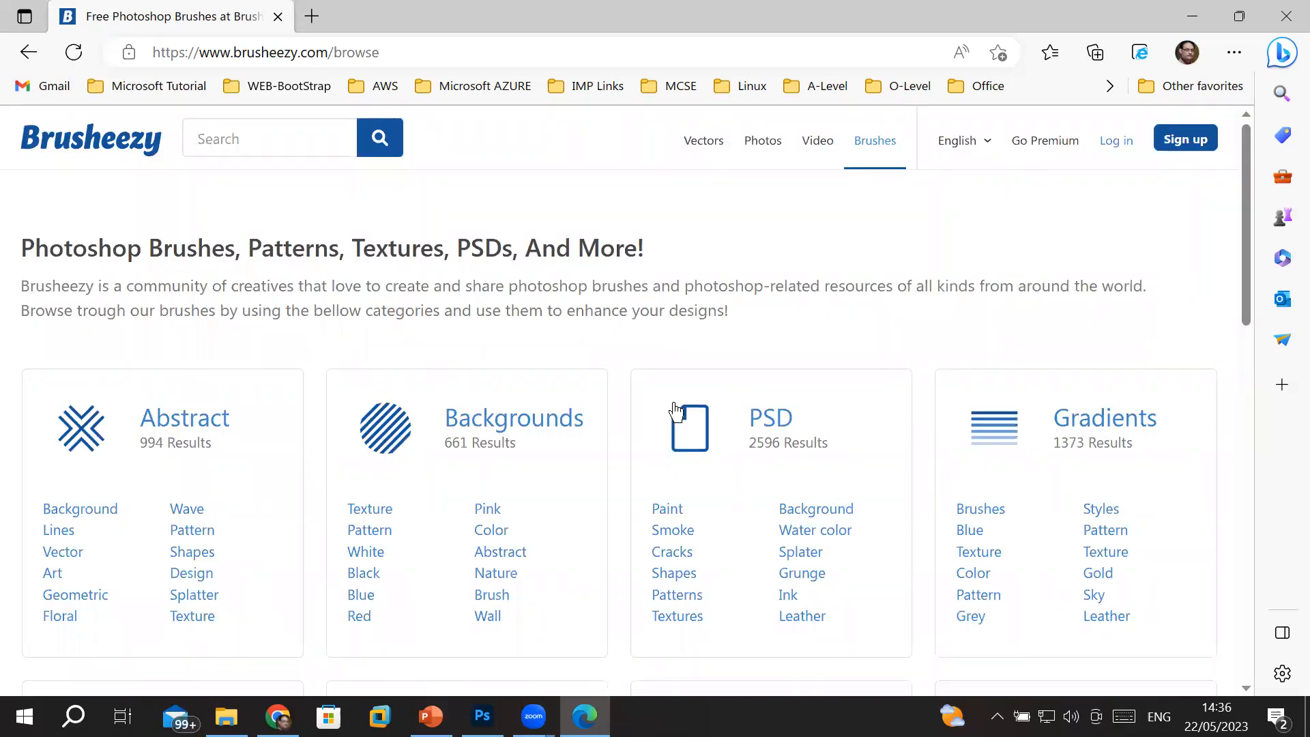
scroll(865, 516, "down", 3)
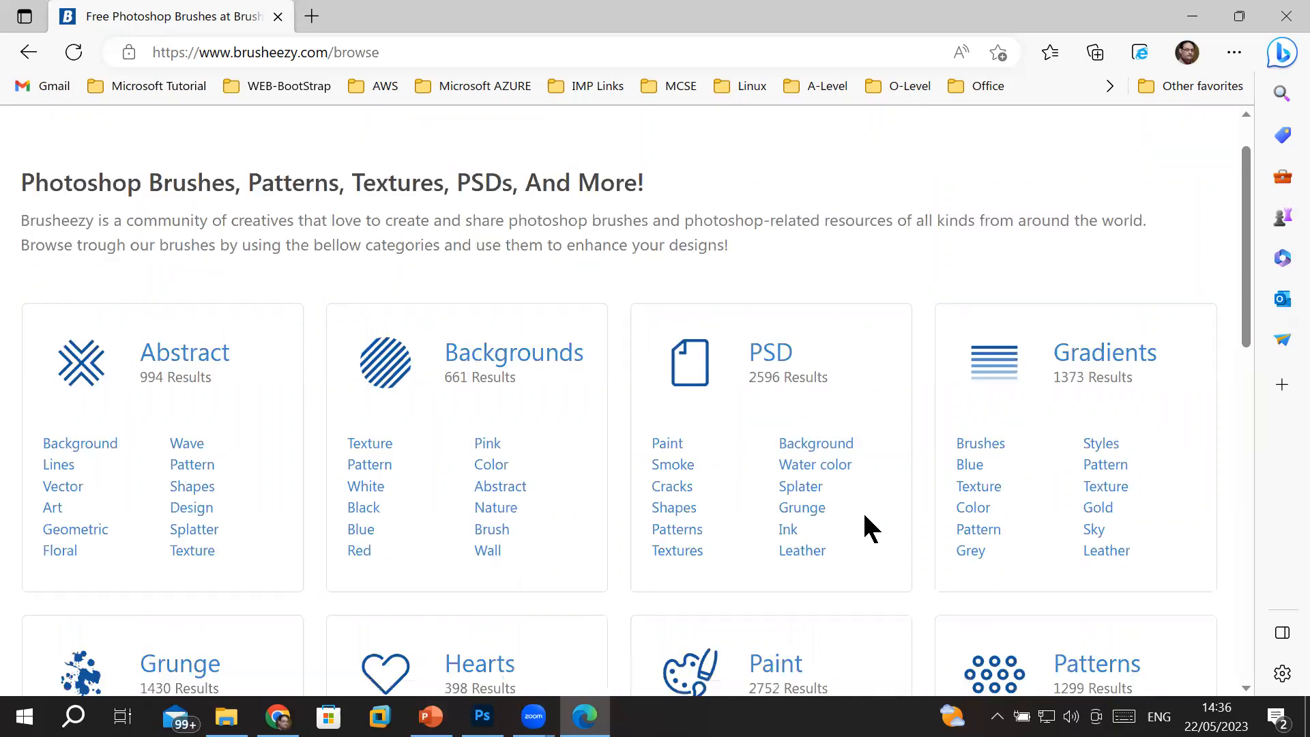
scroll(863, 515, "down", 3)
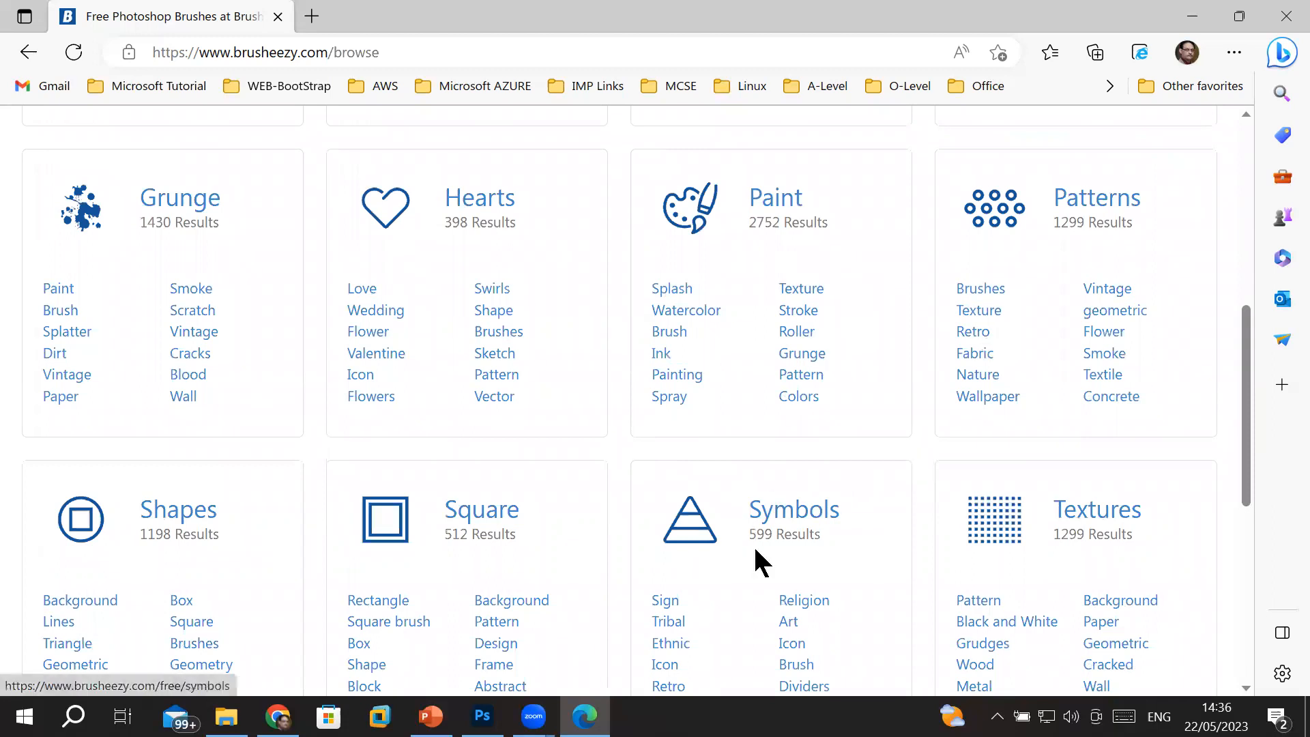
scroll(754, 545, "down", 1)
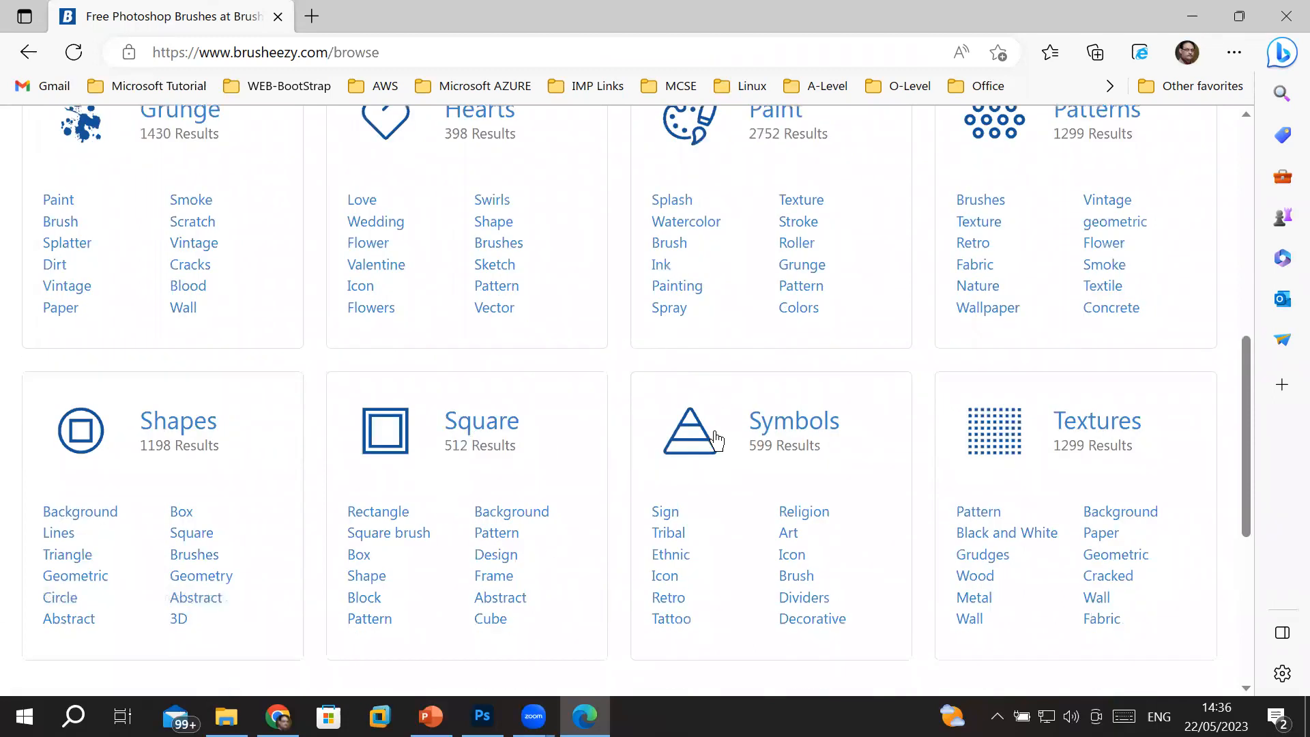
scroll(633, 476, "down", 3)
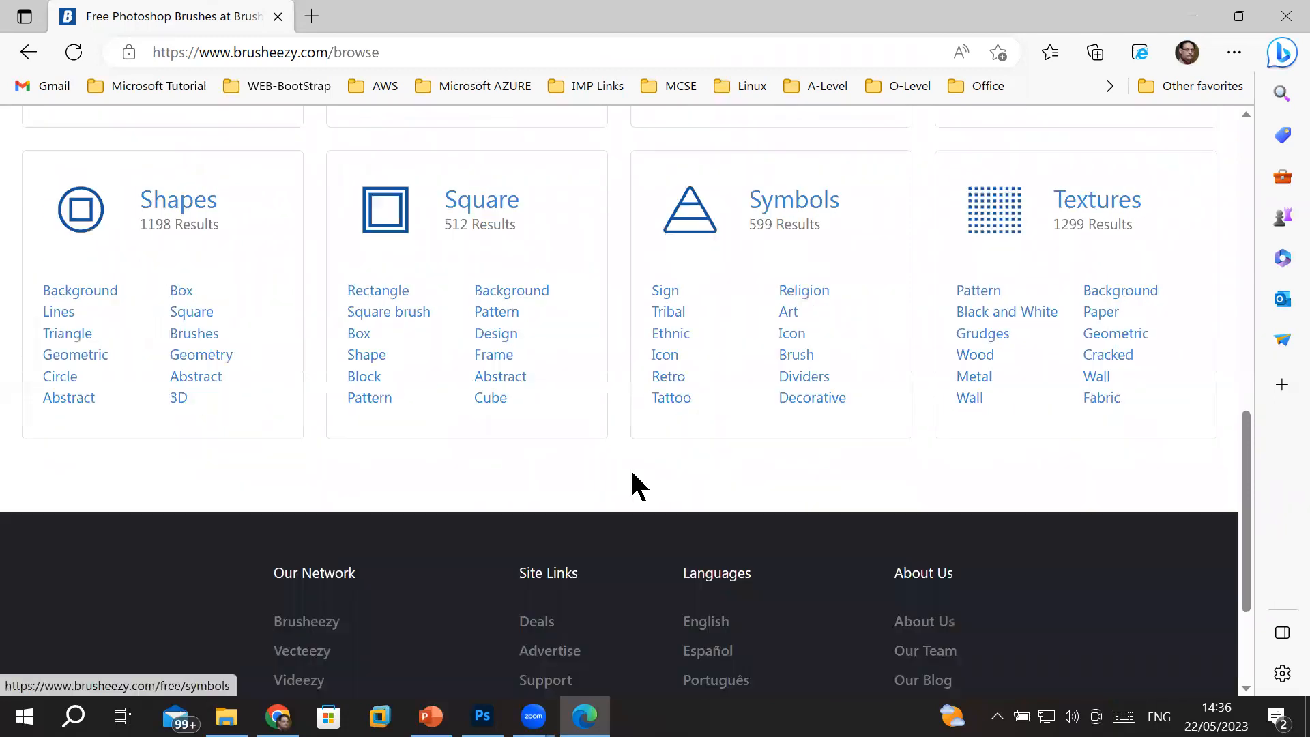
scroll(633, 476, "down", 2)
scroll(633, 475, "up", 10)
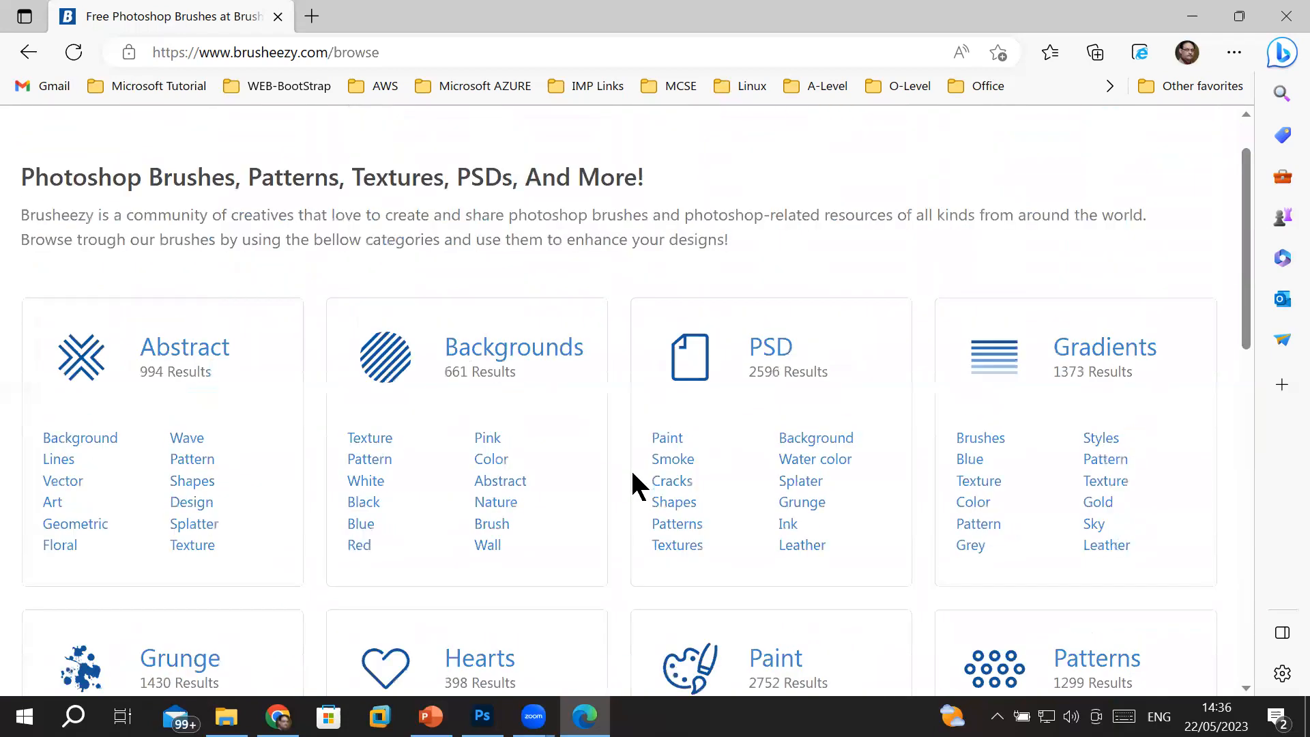
scroll(634, 474, "up", 1)
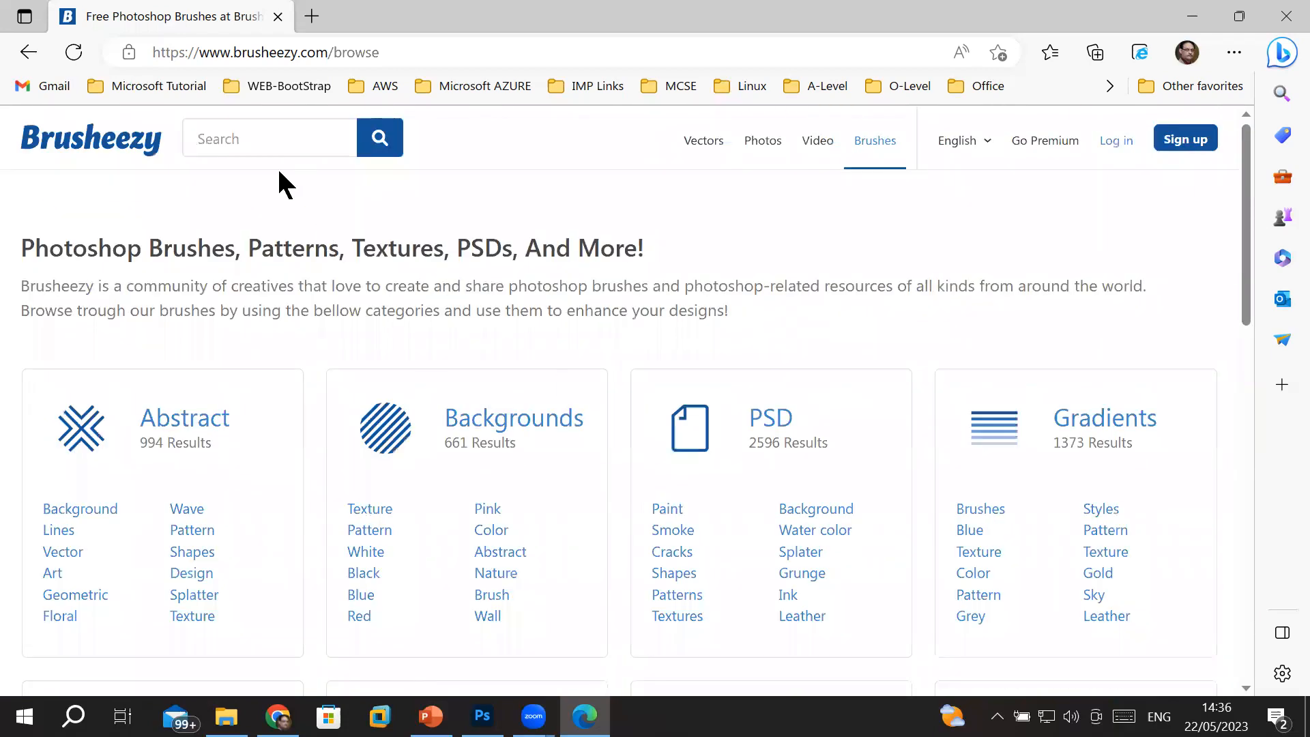
- Search Brusheezy for "grass" and close the Shutterstock pop-up window
left_click(244, 138)
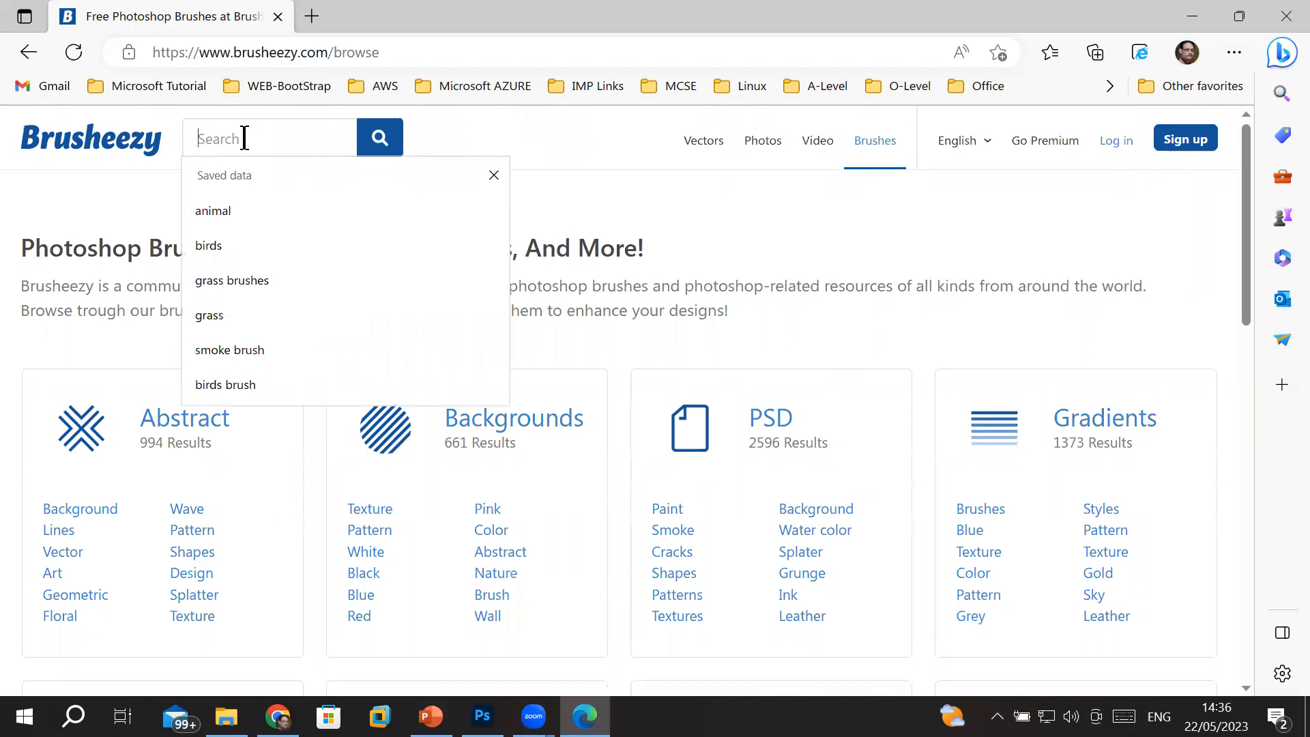
type("grass")
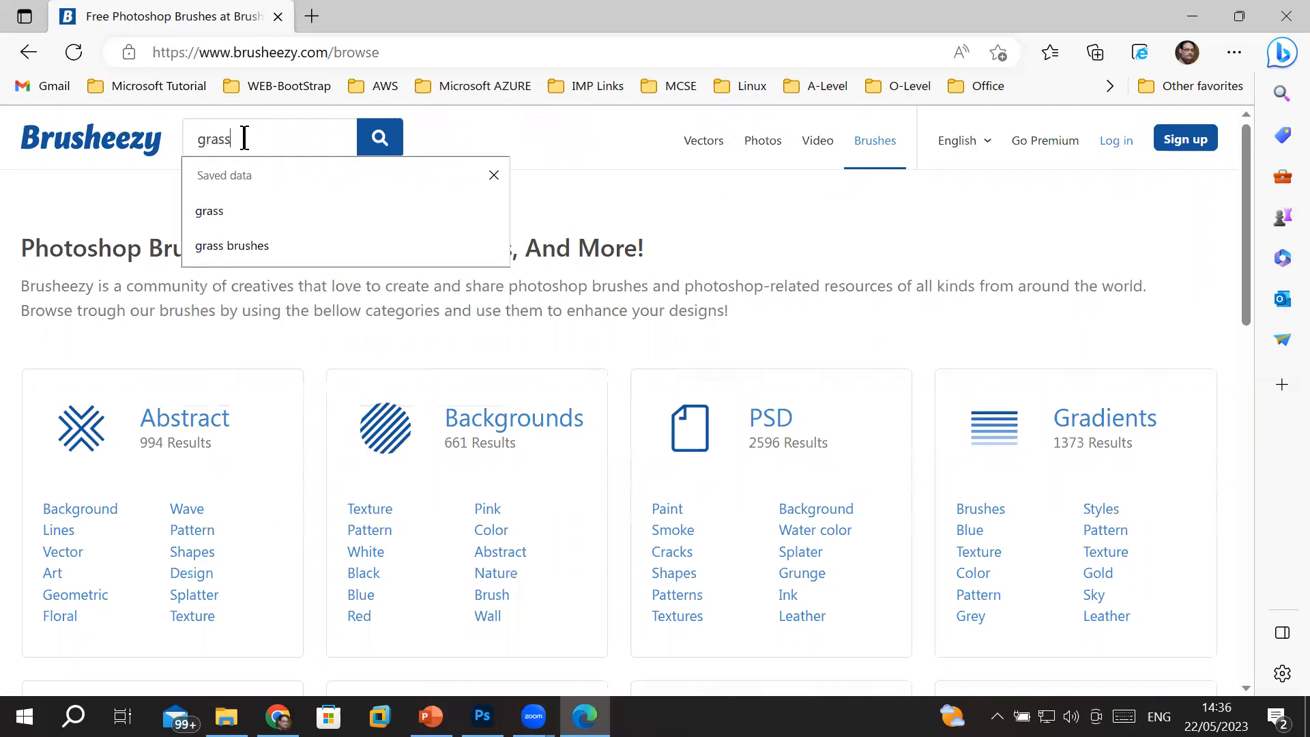
key("Return")
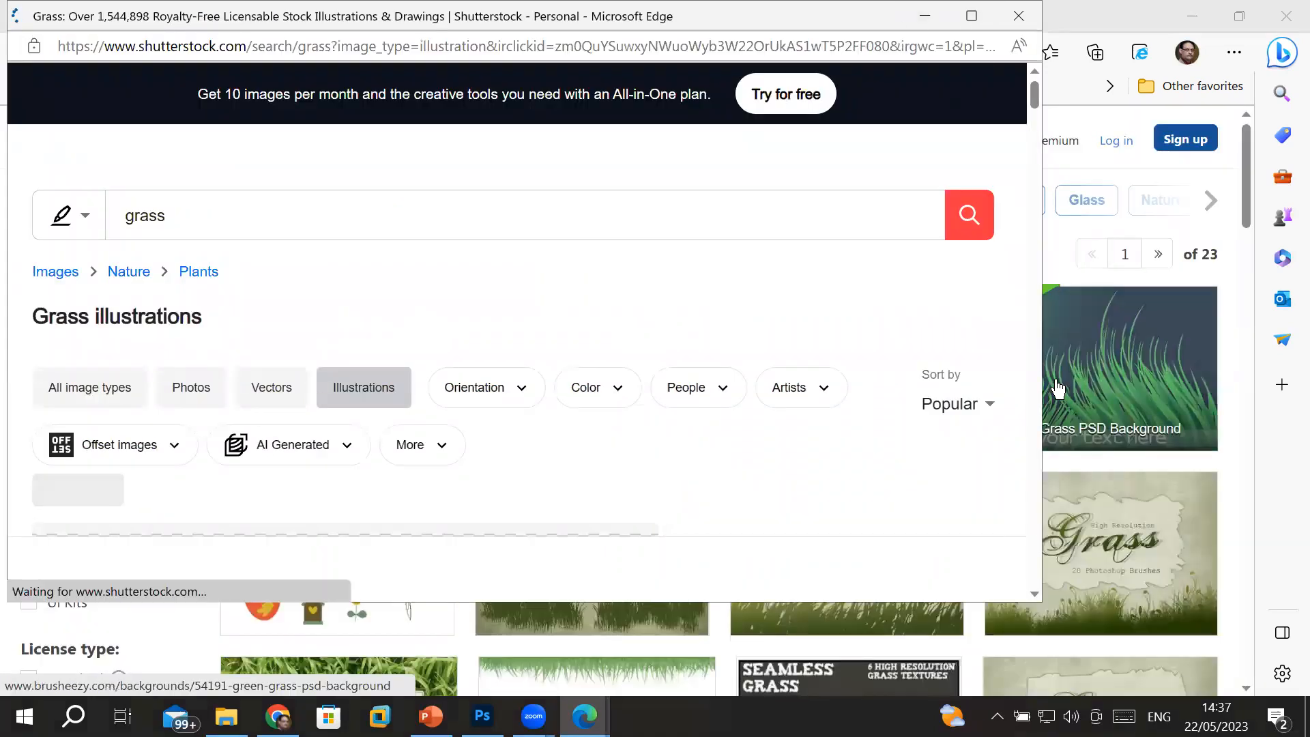
left_click(1018, 16)
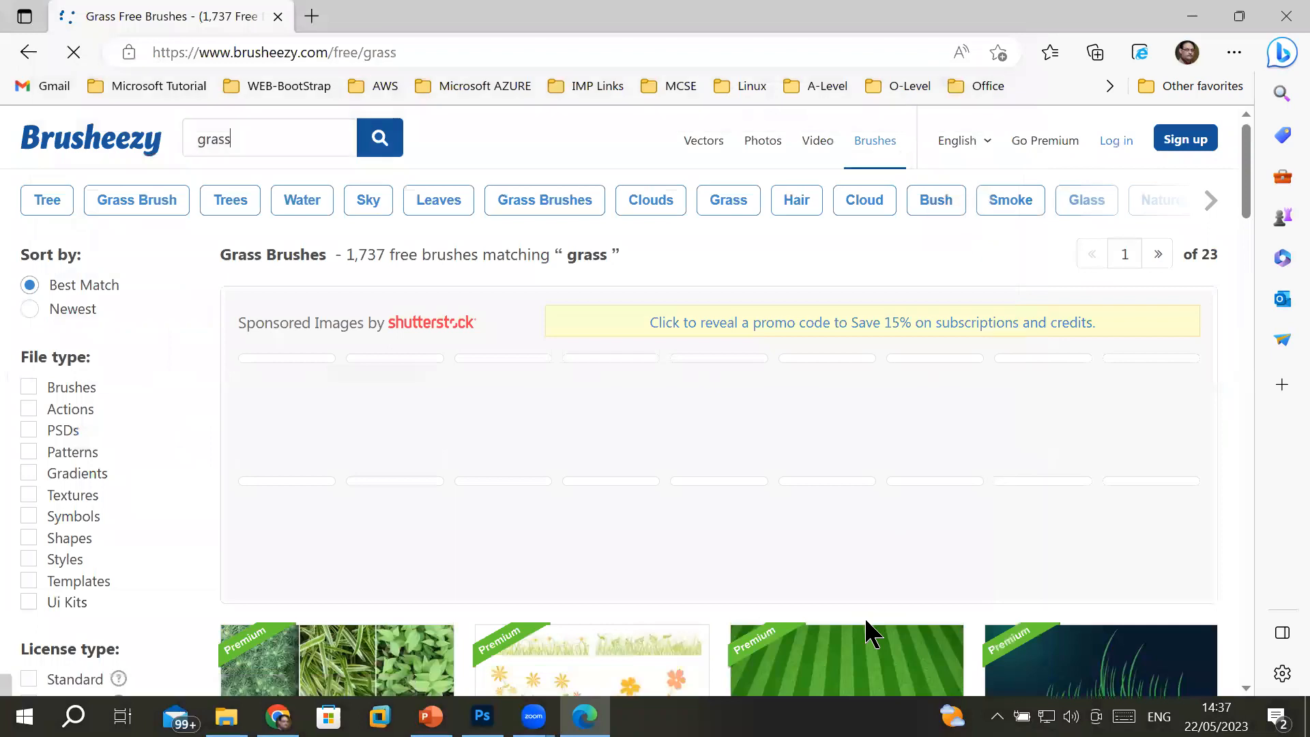
- Find Grass Photoshop Brushes 3 among the grass search results and download the free brush set
scroll(861, 561, "down", 5)
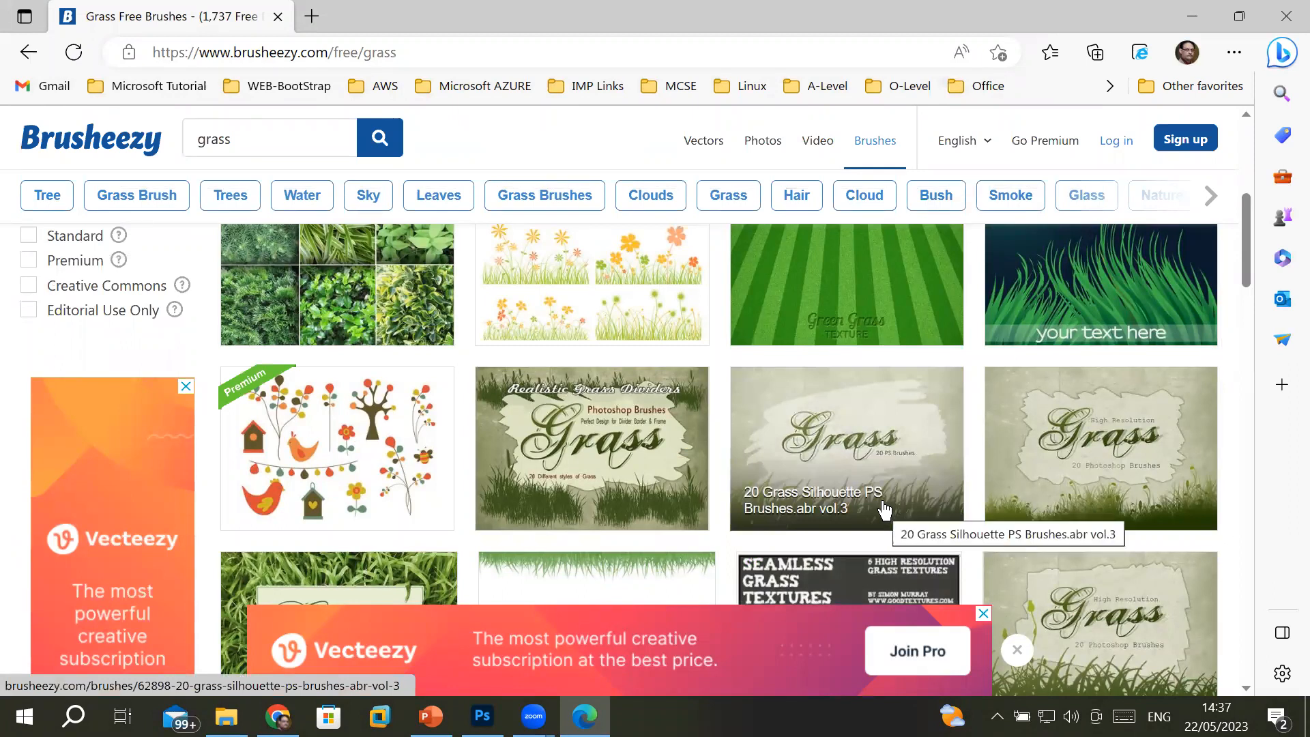
scroll(884, 508, "down", 2)
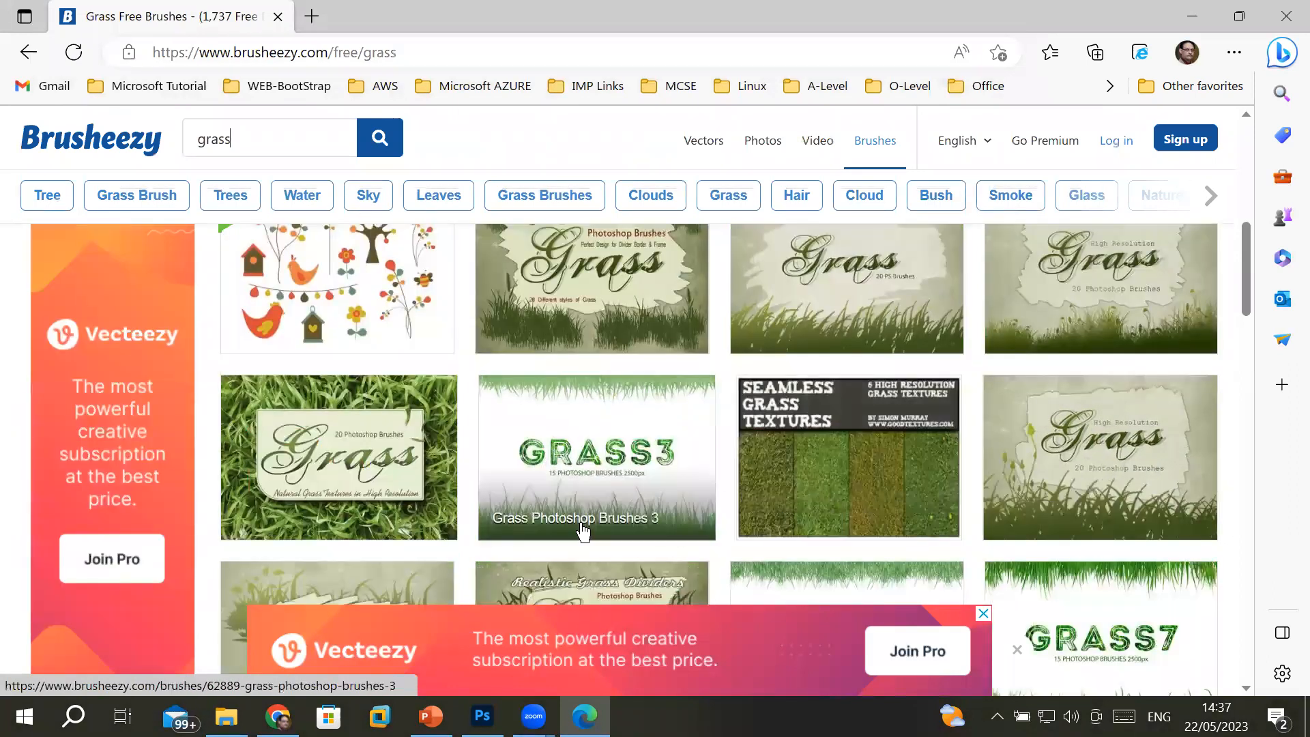
left_click(674, 501)
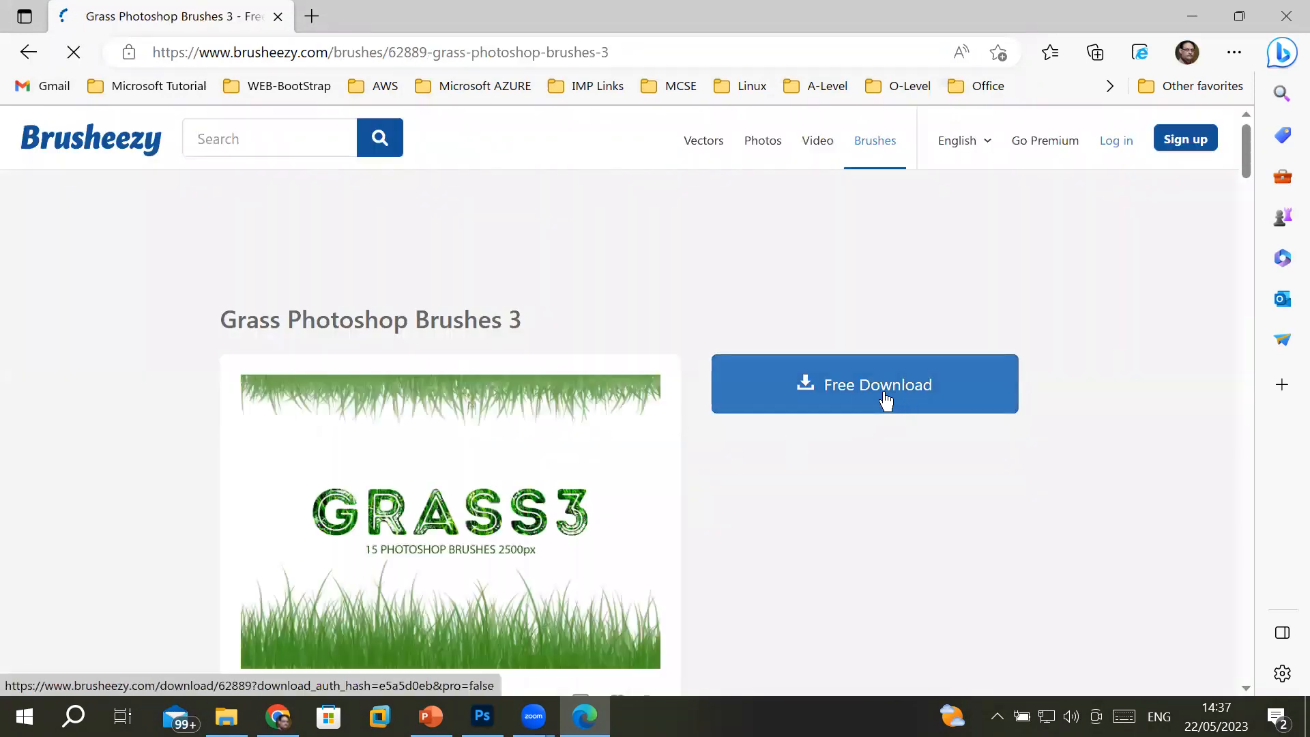
left_click(884, 400)
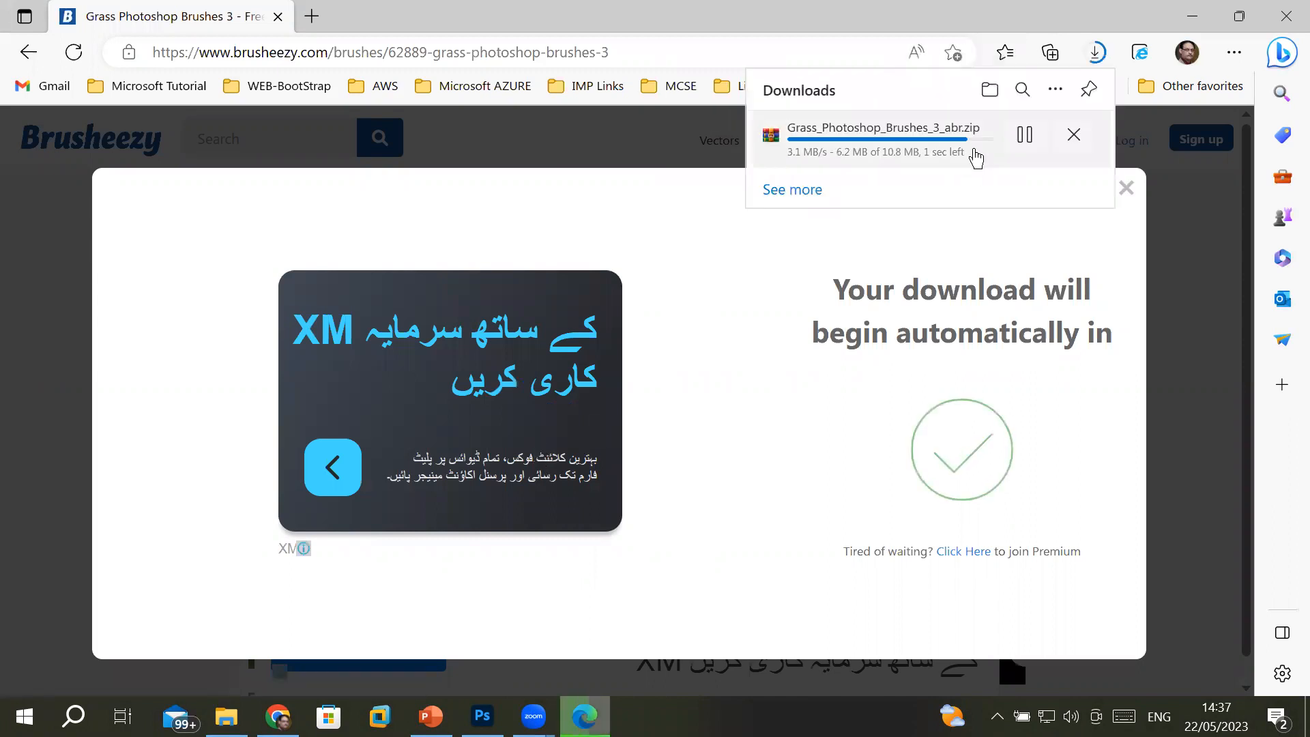
- Switch to the Downloads folder in File Explorer and extract Grass_Photoshop_Brushes_3_abr.zip into its own folder of the same name
left_click(226, 715)
left_click(82, 218)
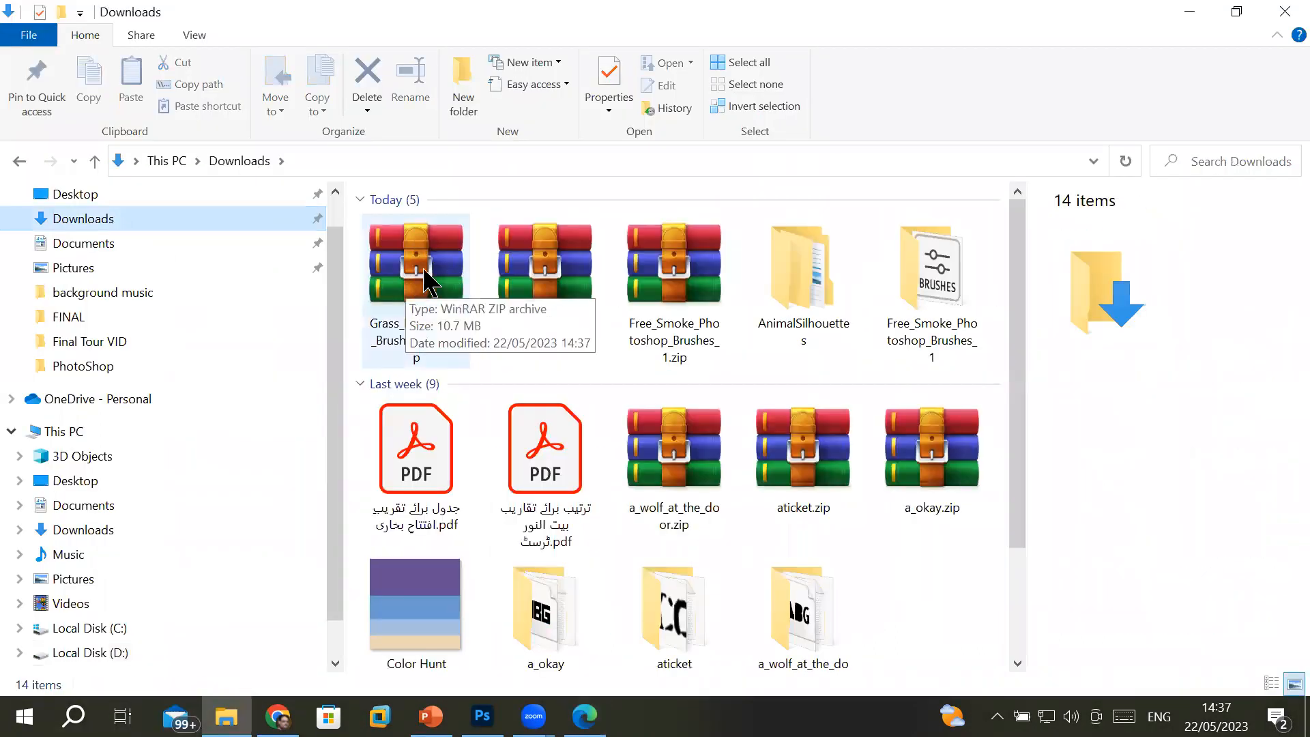
left_click(571, 283)
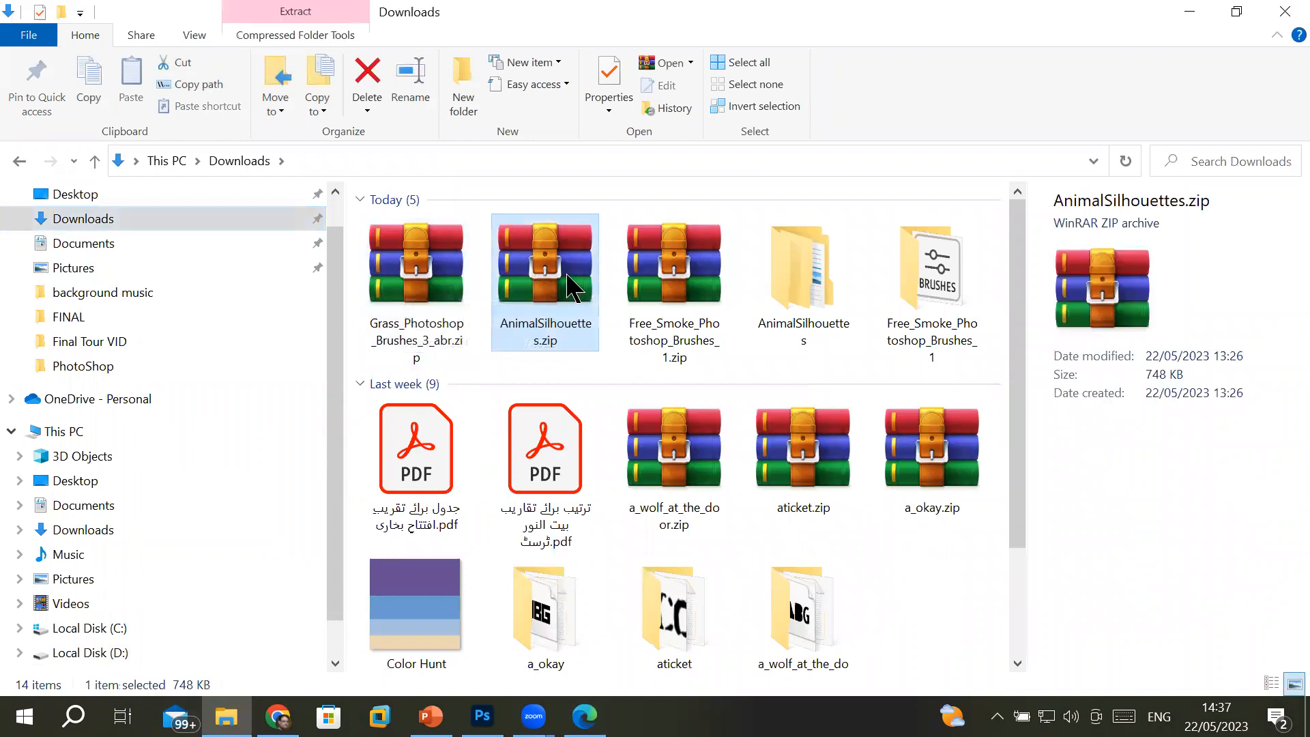
left_click(680, 273)
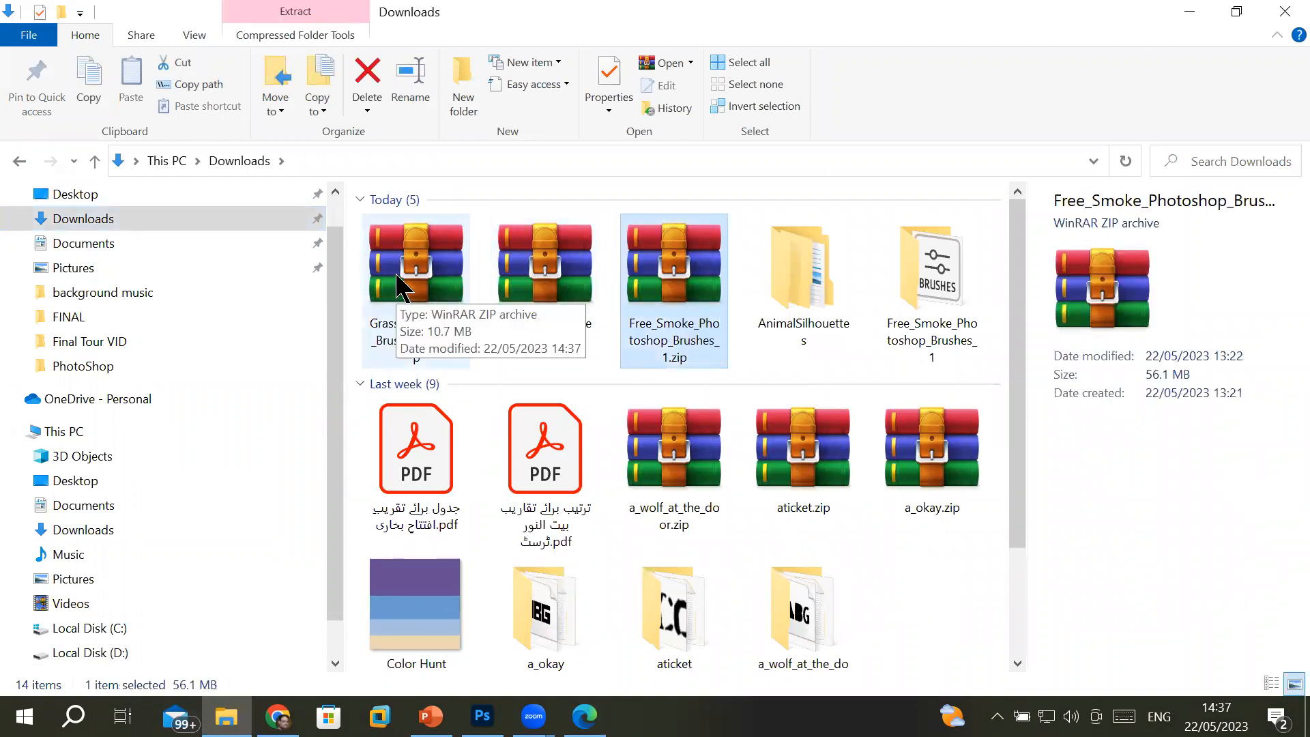
left_click(401, 290)
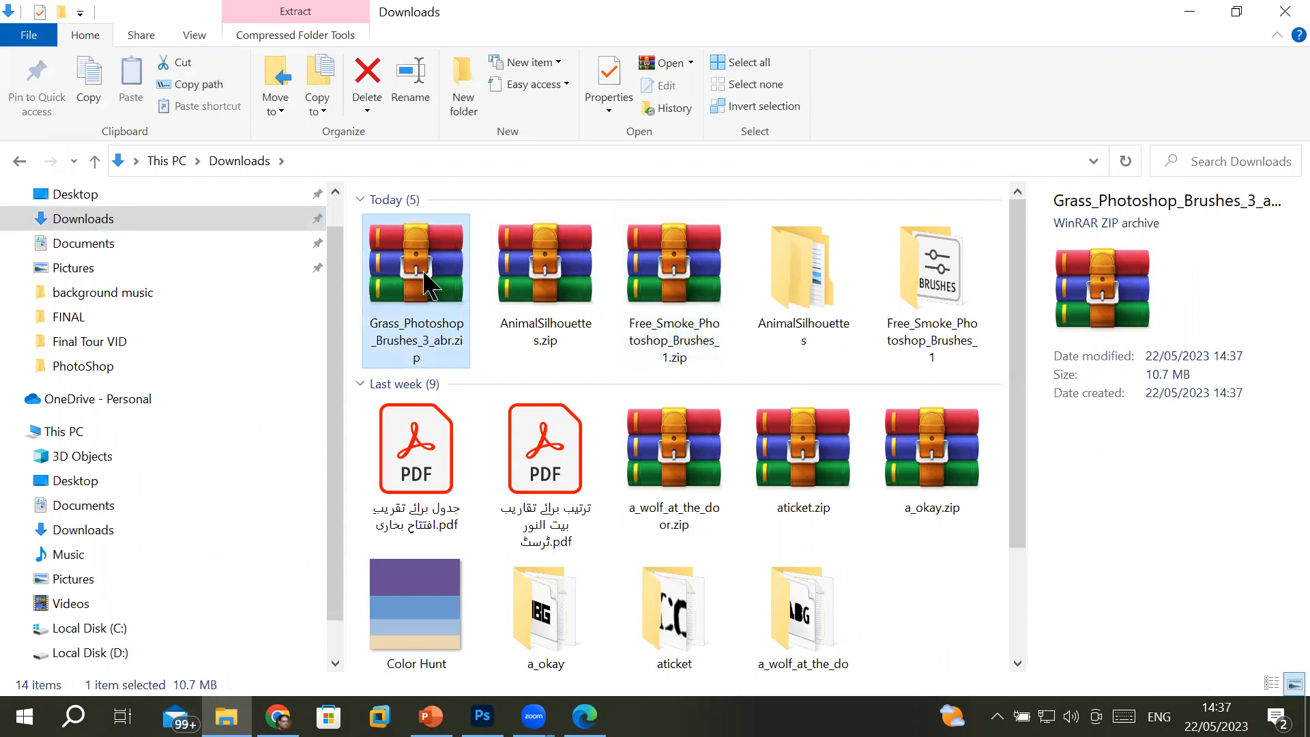
right_click(424, 272)
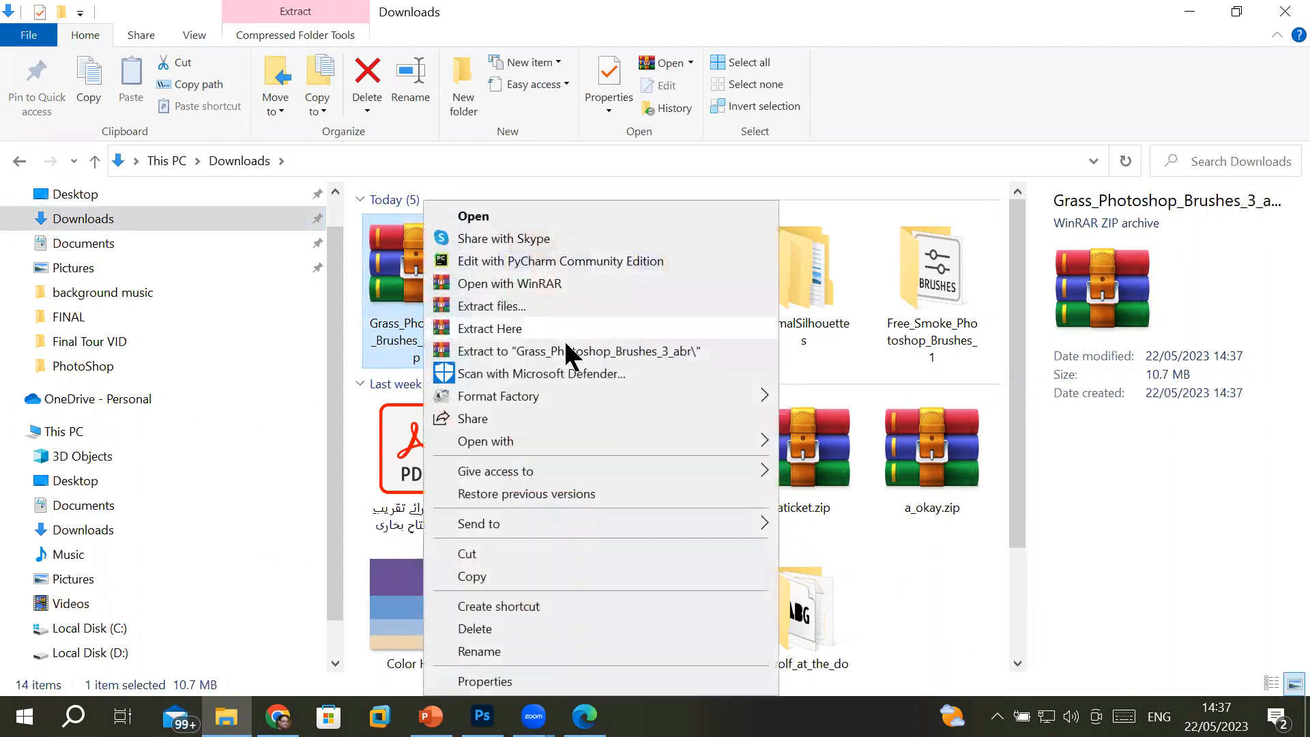
left_click(623, 351)
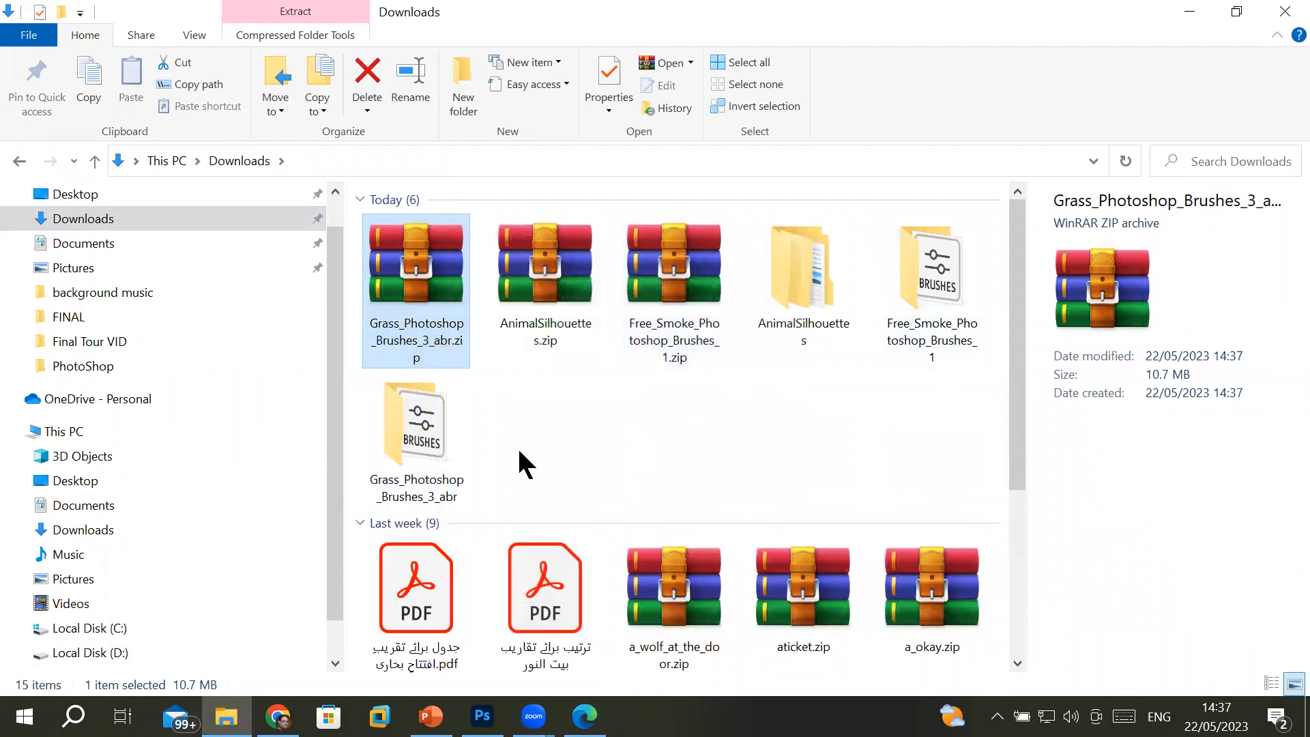
left_click(412, 454)
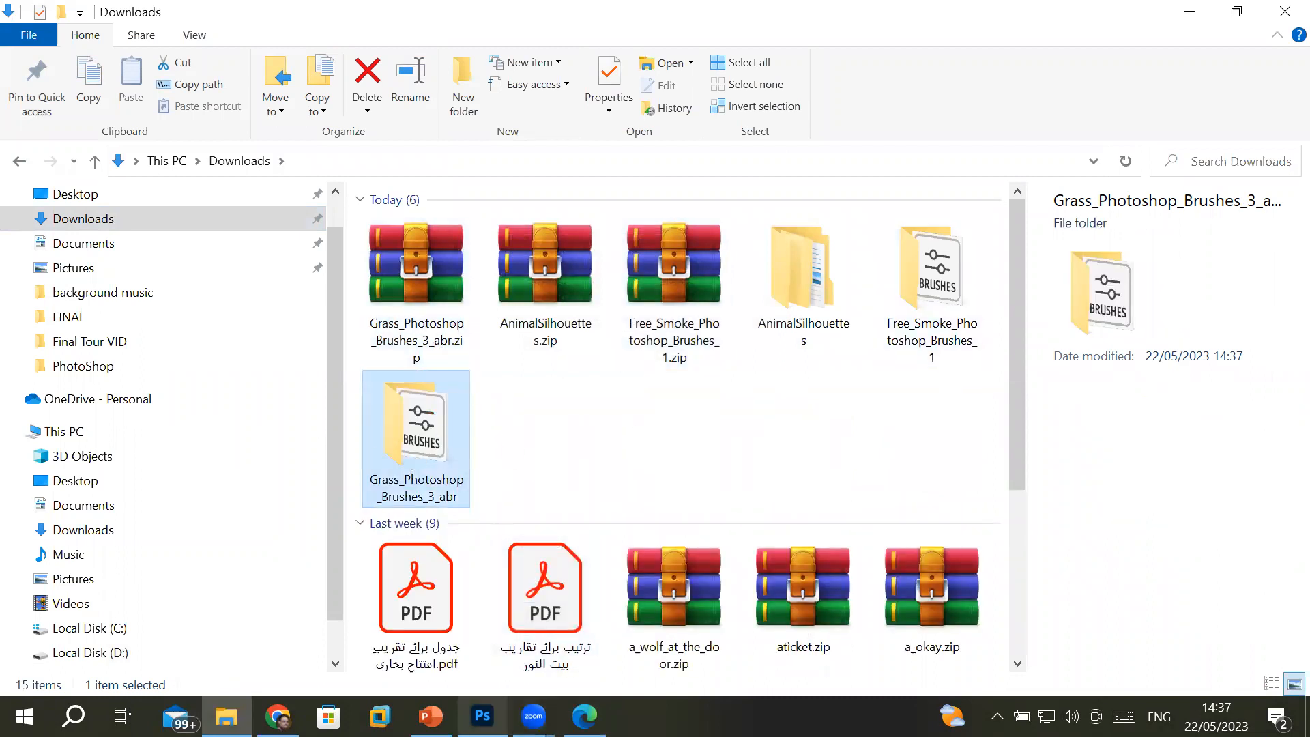
- Switch to Photoshop and import Grass Photoshop Brushes 3.abr from the extracted Grass_Photoshop_Brushes_3_abr folder in Downloads
left_click(482, 716)
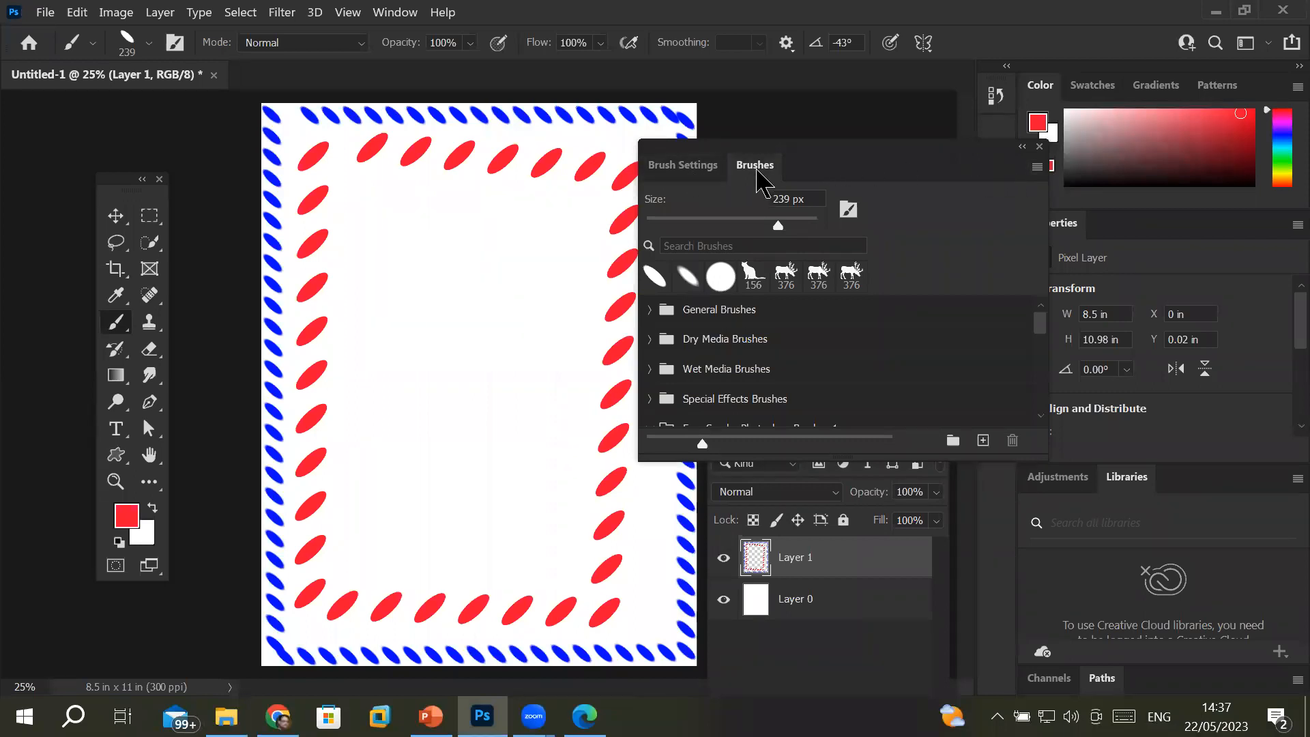
left_click(1037, 167)
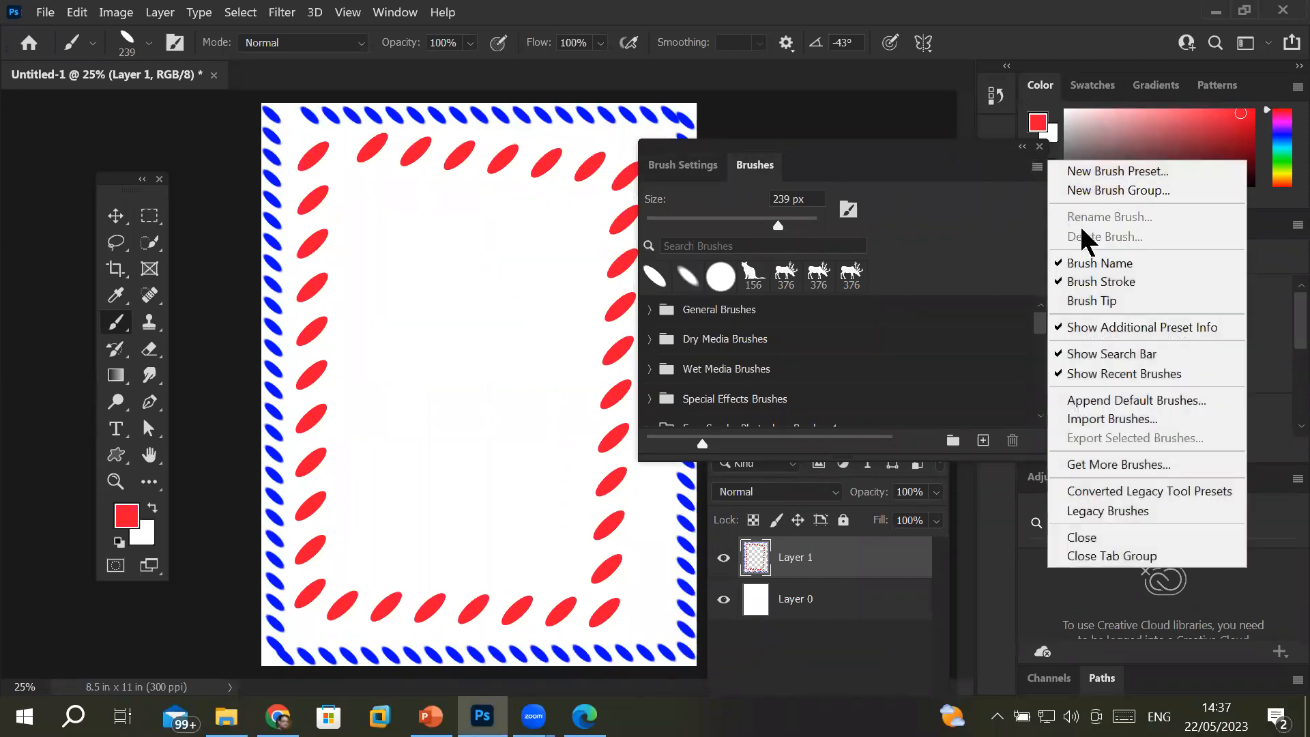
left_click(1123, 419)
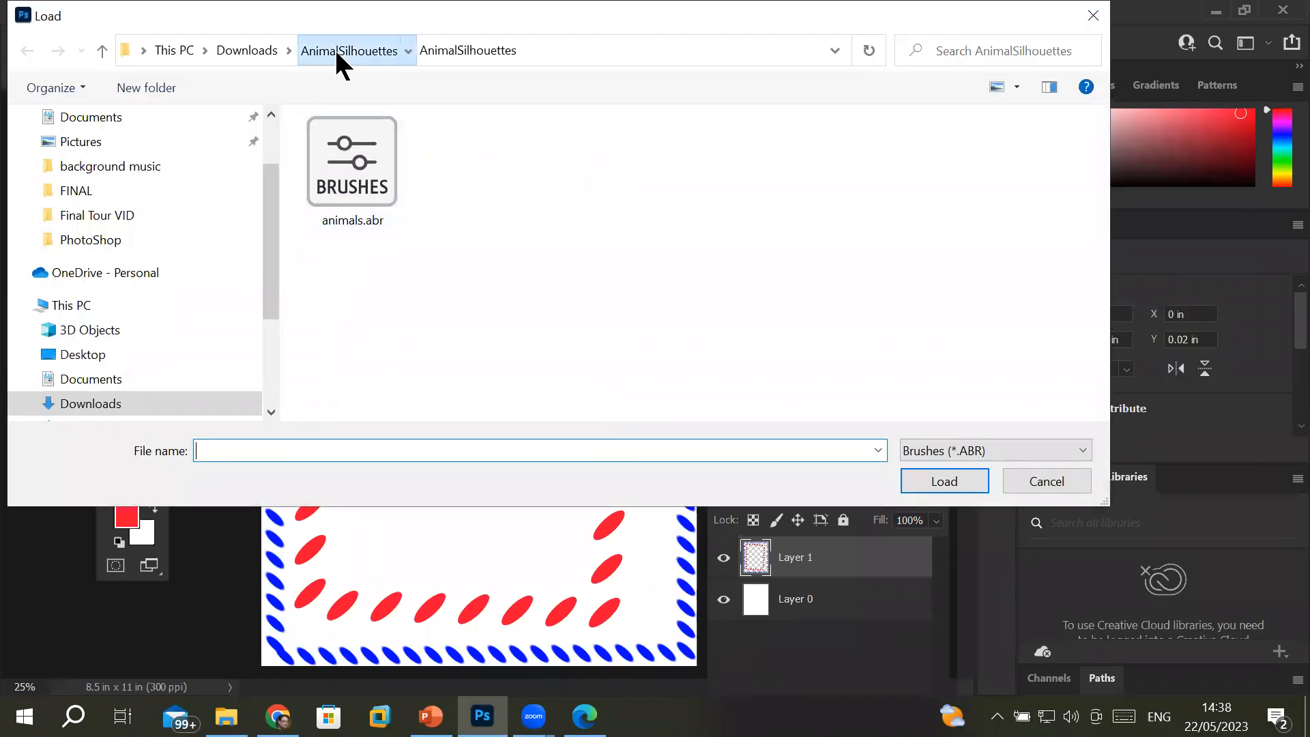
left_click(336, 54)
left_click(248, 51)
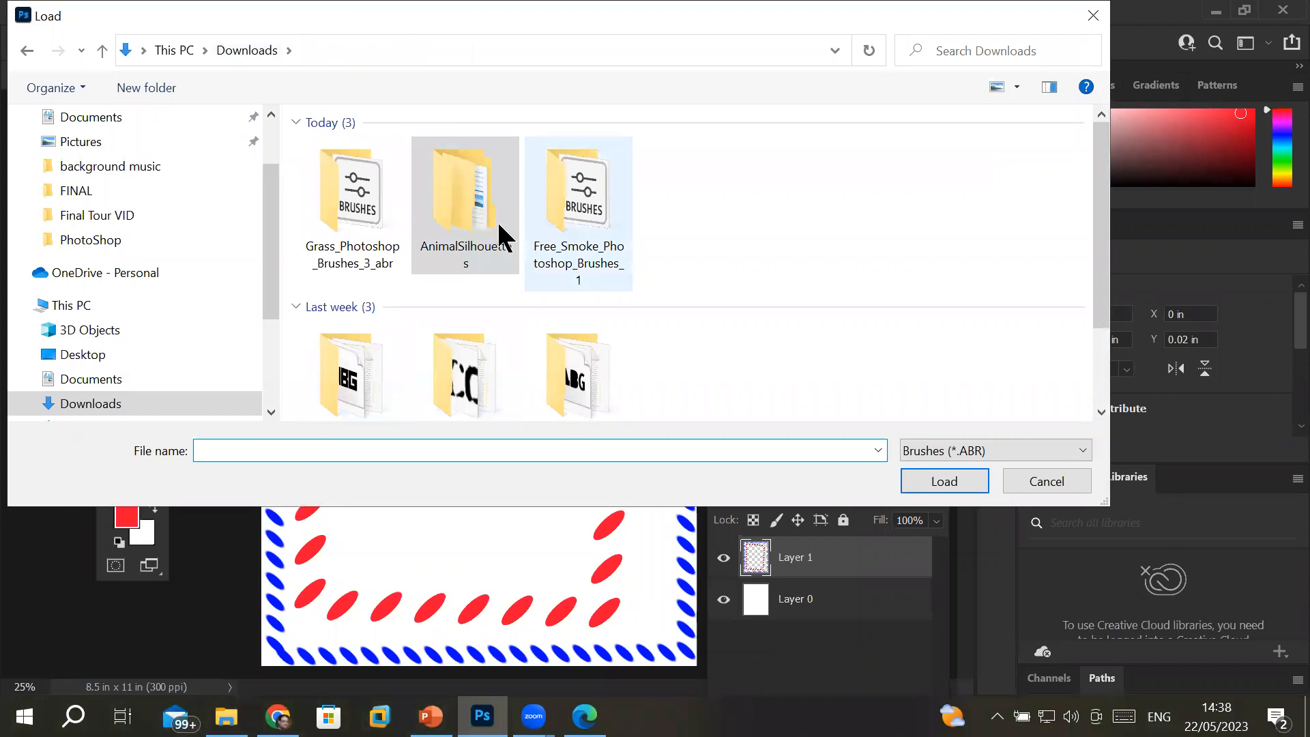
double_click(346, 225)
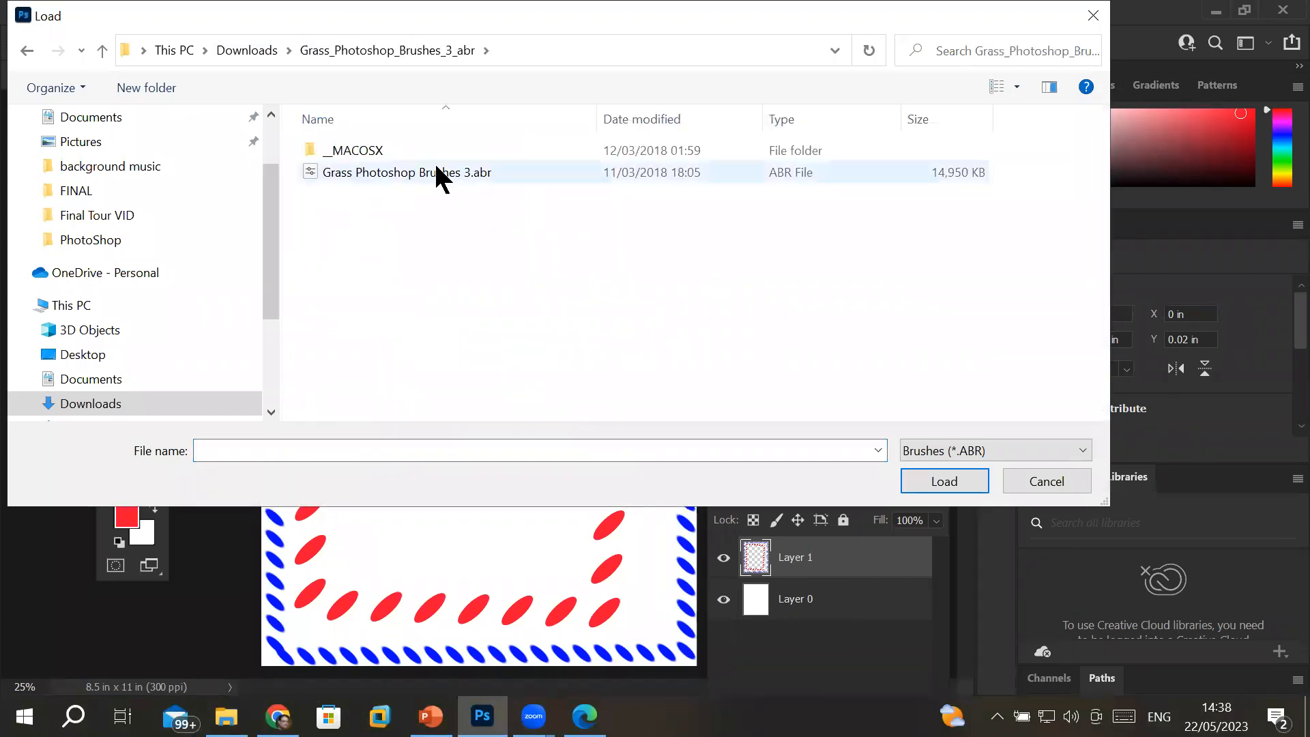
left_click(507, 172)
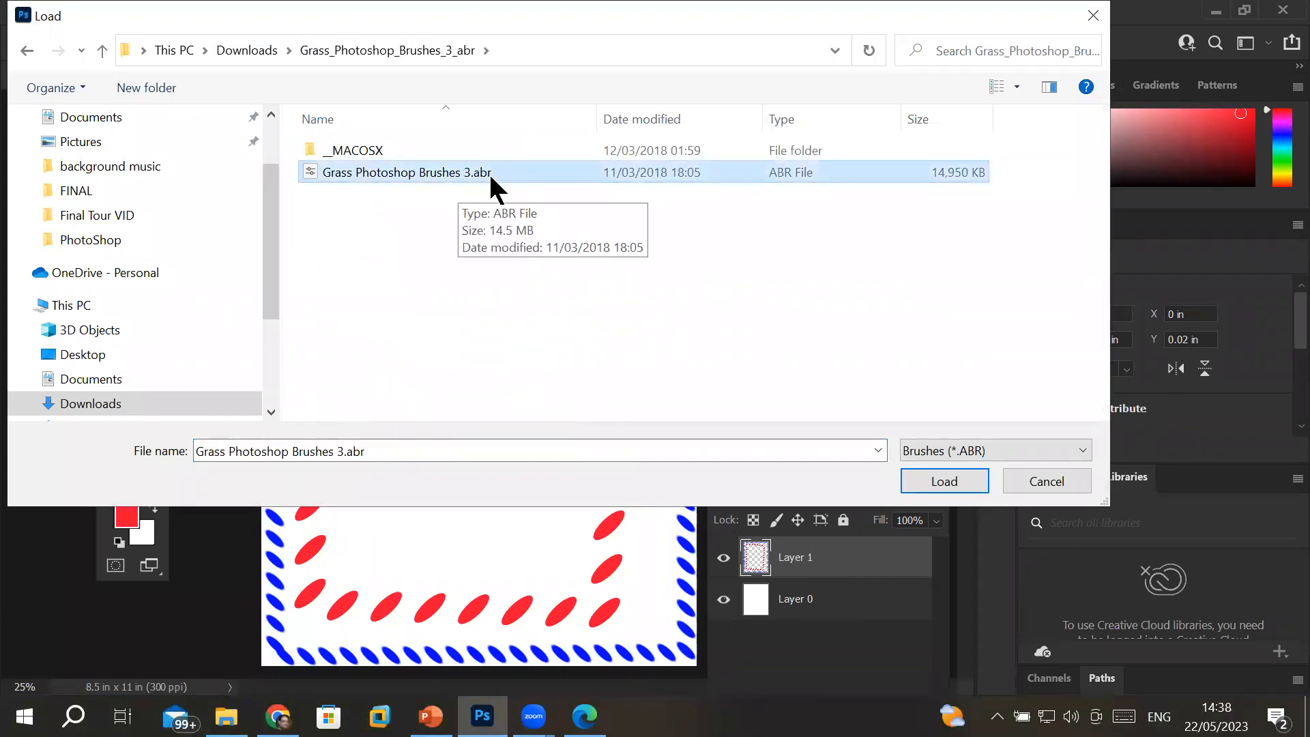
double_click(488, 176)
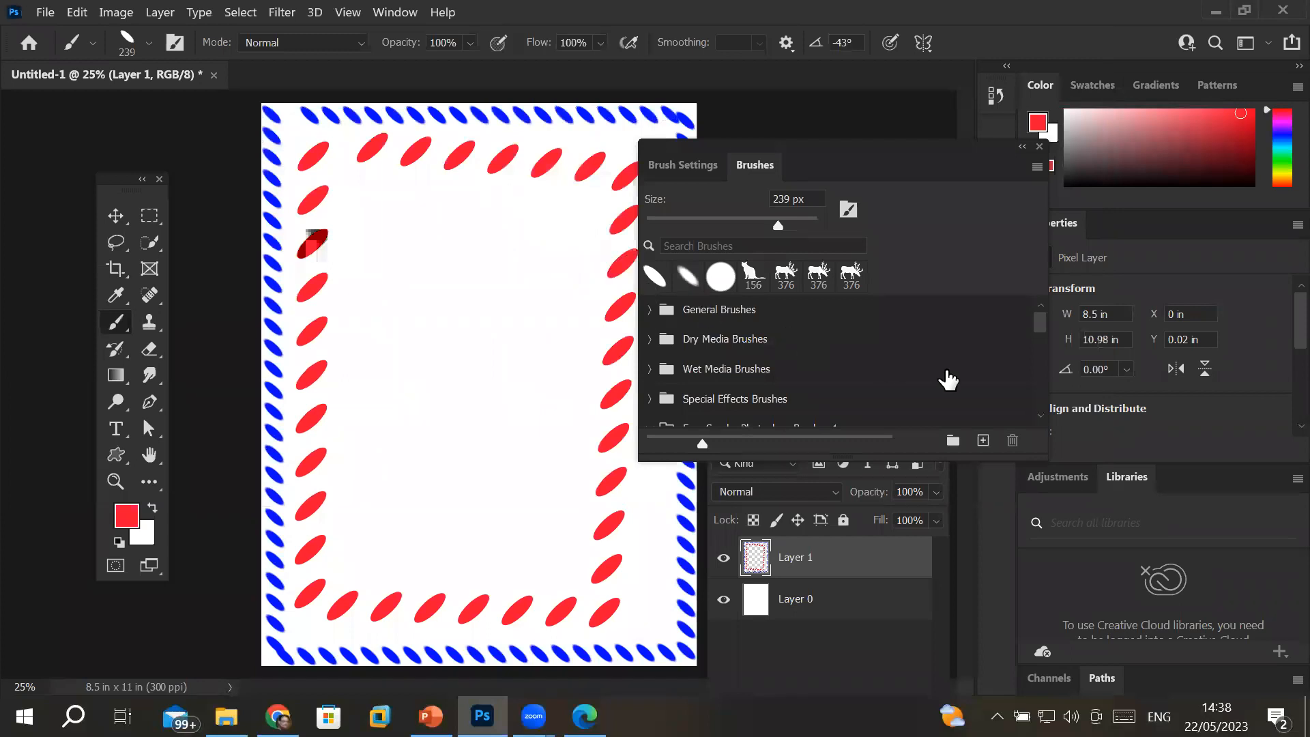
- Expand the imported Grass Photoshop Brushes 3 group and choose grass brush 1
left_click_drag(1043, 317, 1043, 423)
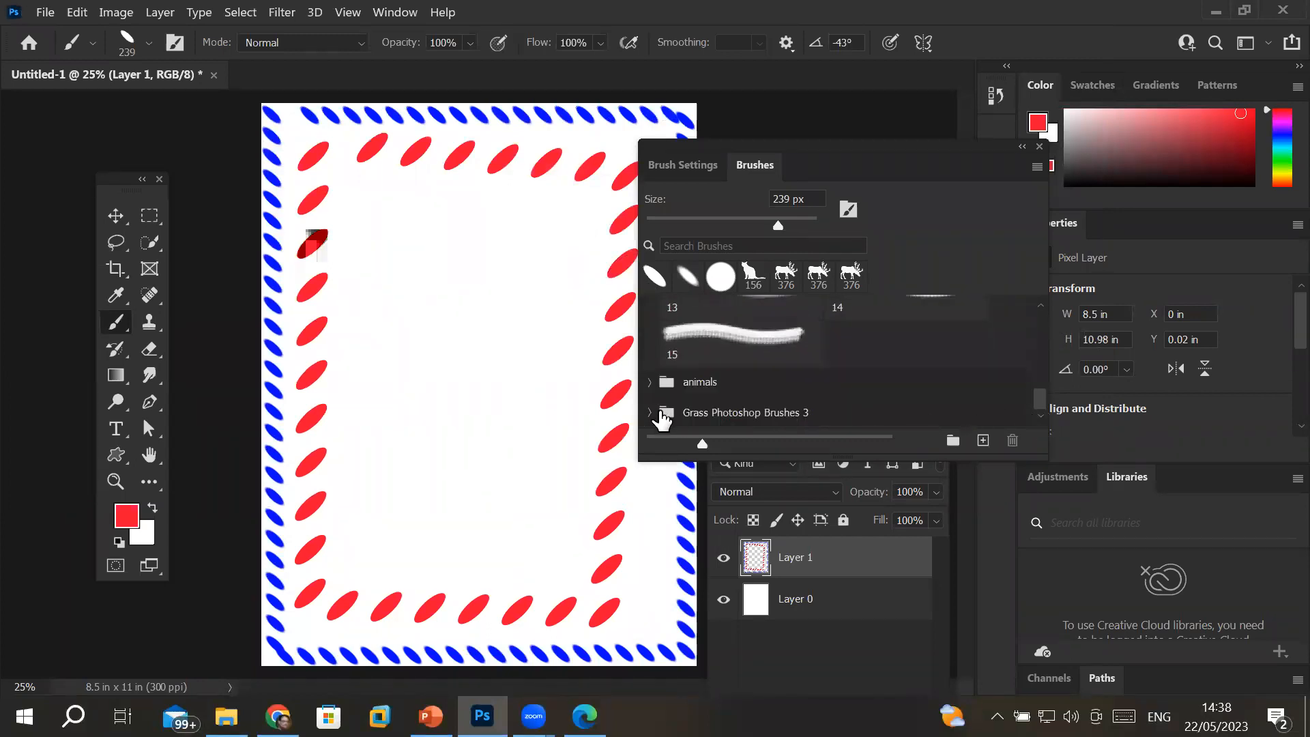
left_click(650, 412)
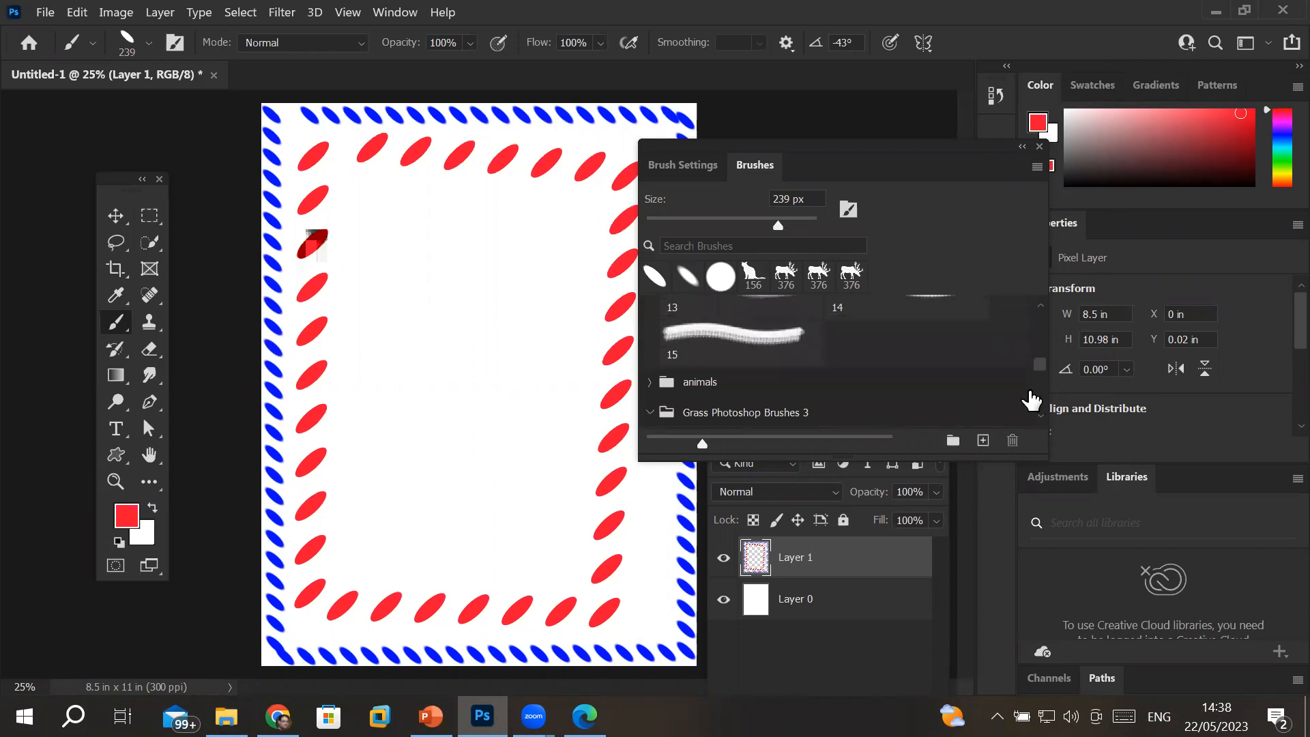
scroll(1040, 413, "down", 5)
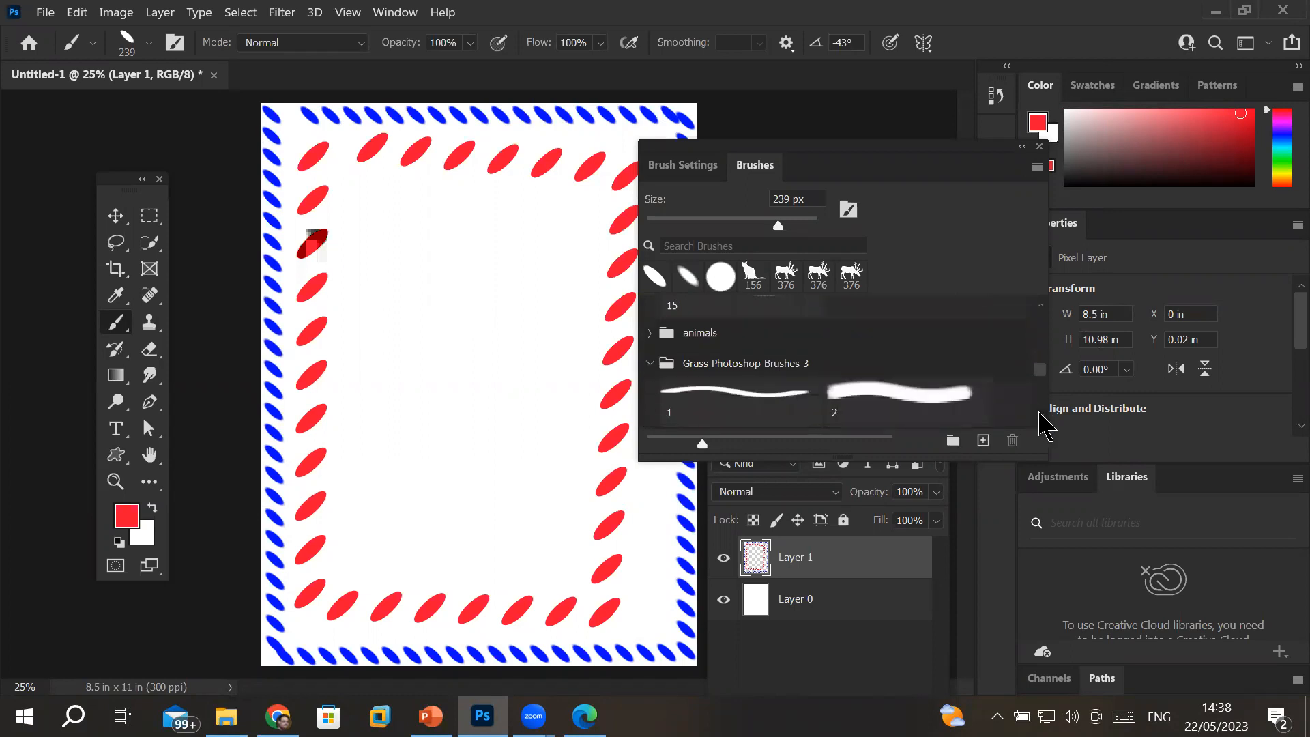
scroll(1043, 424, "down", 1)
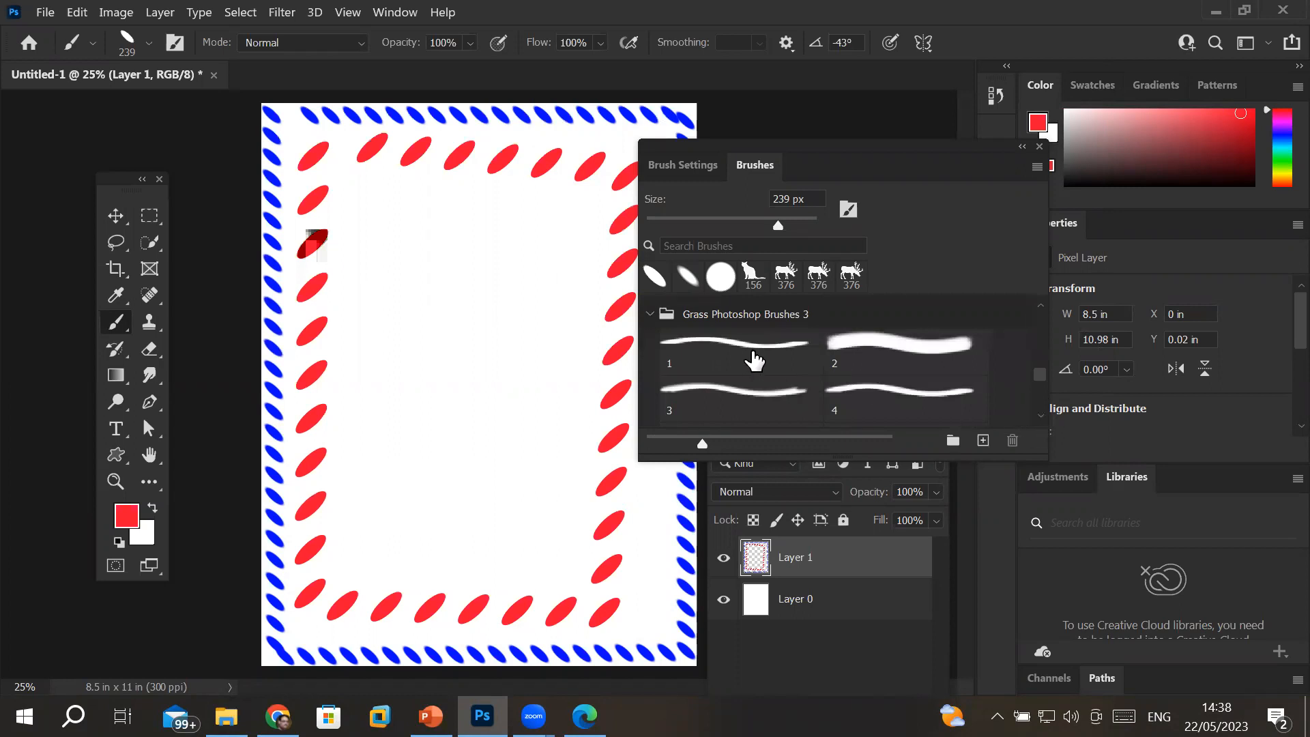
left_click(754, 359)
left_click(753, 352)
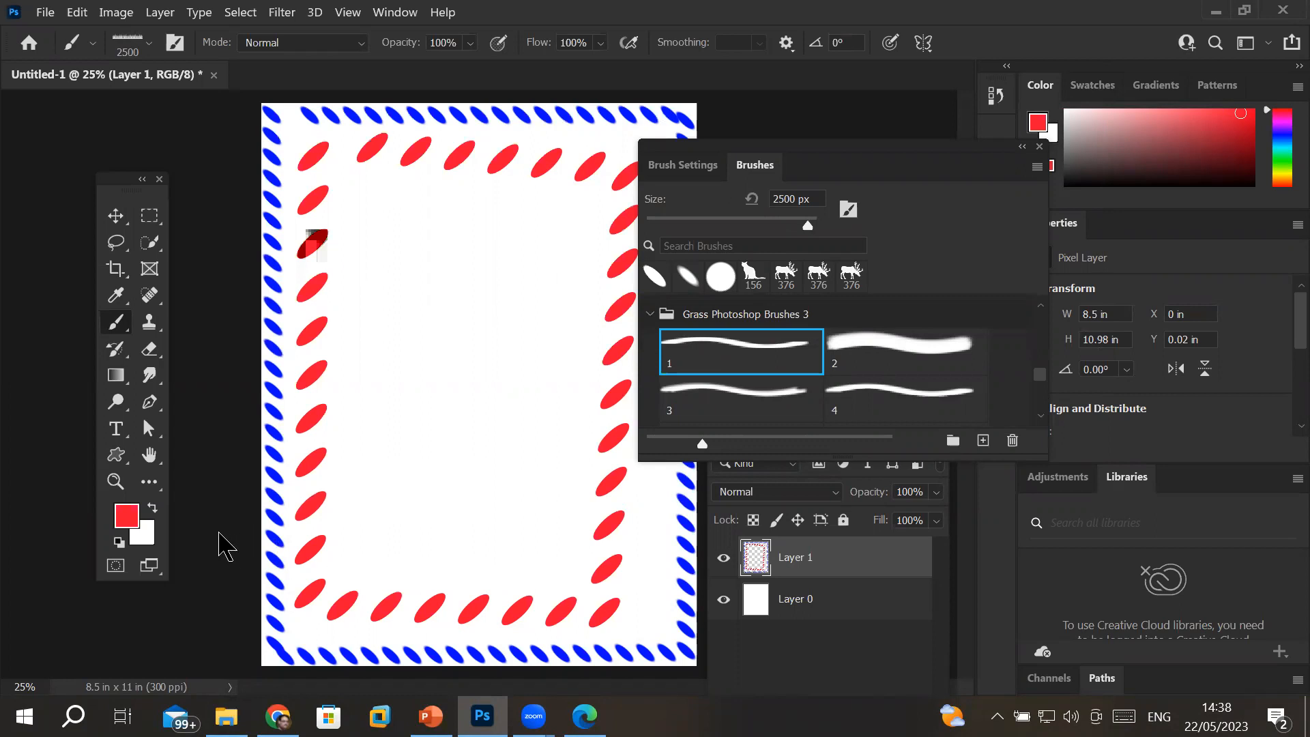
- Set the foreground color to dark green #058b35
left_click(134, 518)
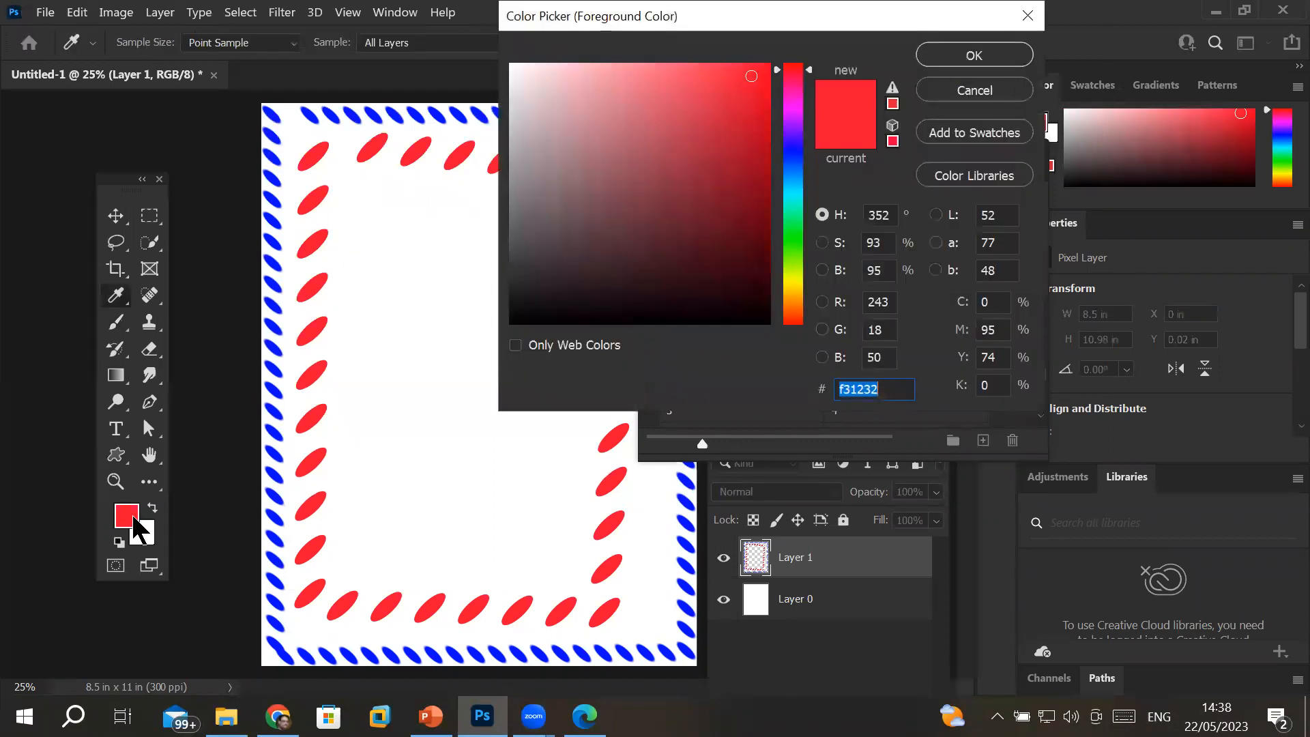
left_click(793, 222)
left_click(760, 174)
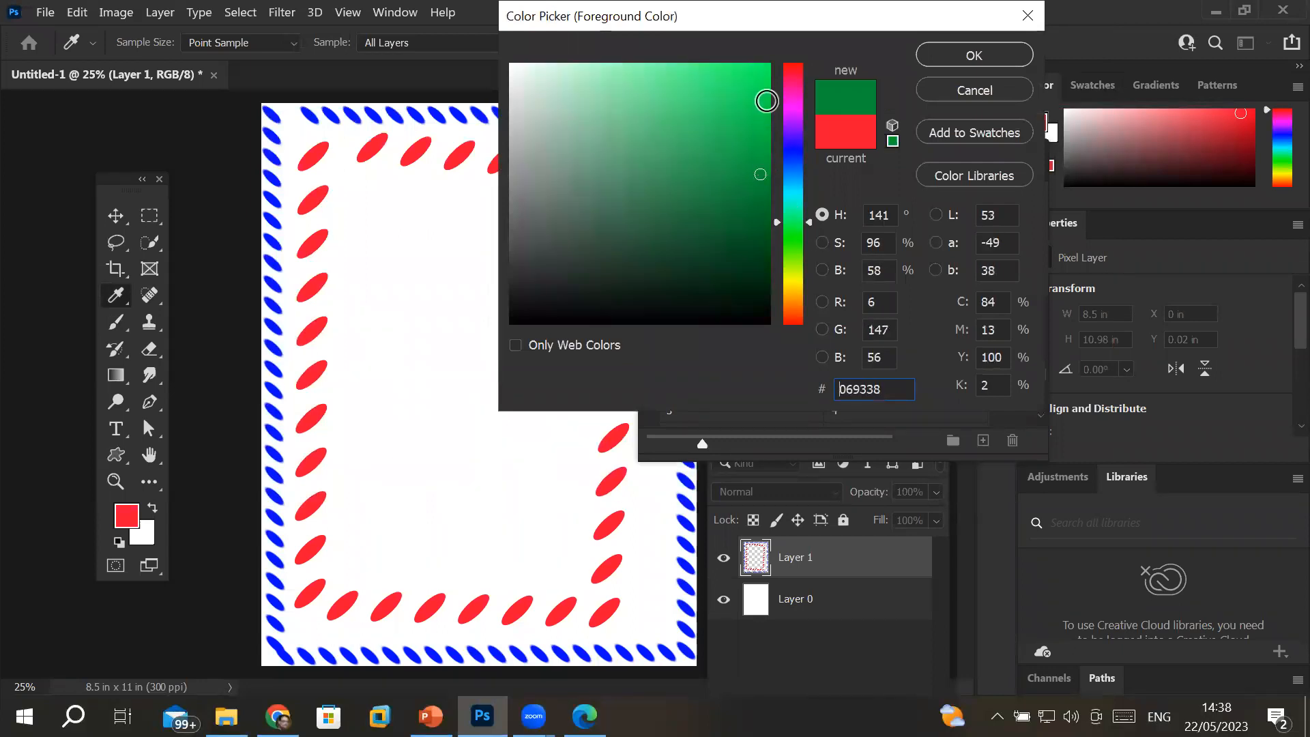
left_click_drag(763, 72, 762, 183)
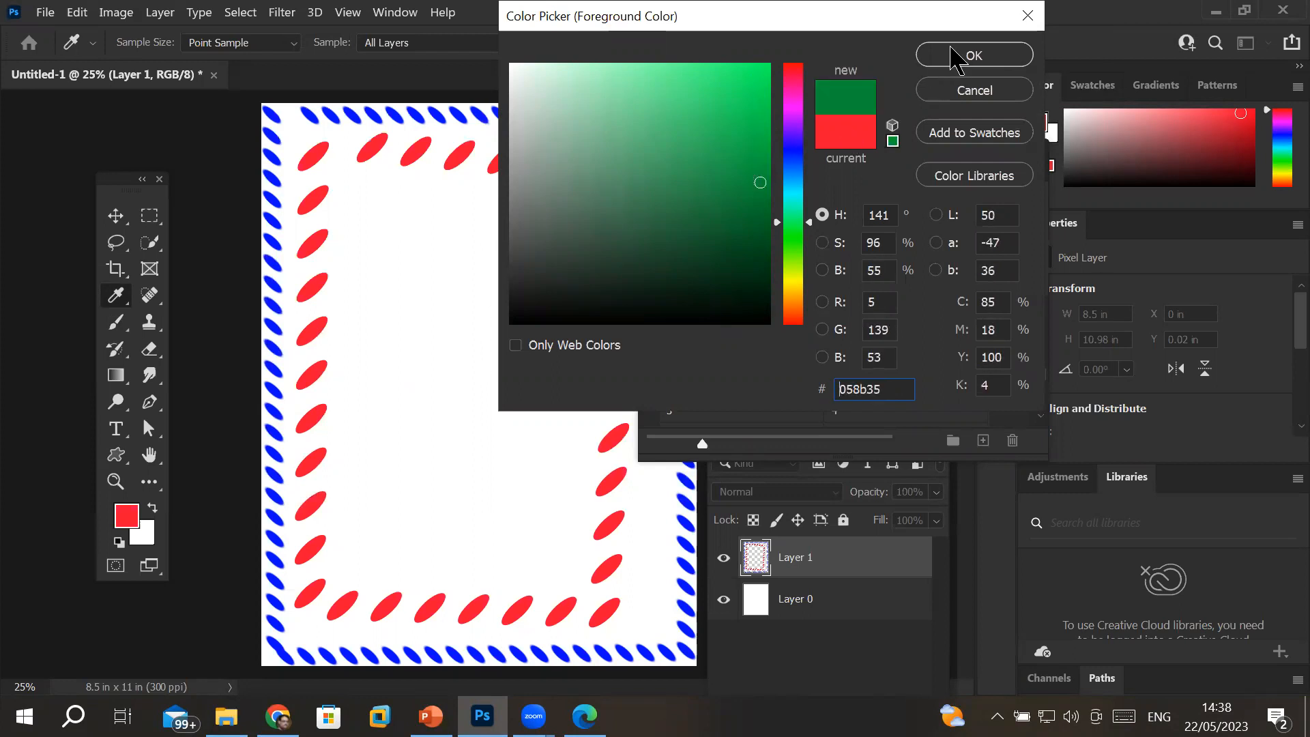
left_click(965, 55)
- Stamp overlapping green grass along the bottom edge of the page on Layer 1 using grass brush 1
key("b")
left_click(479, 633)
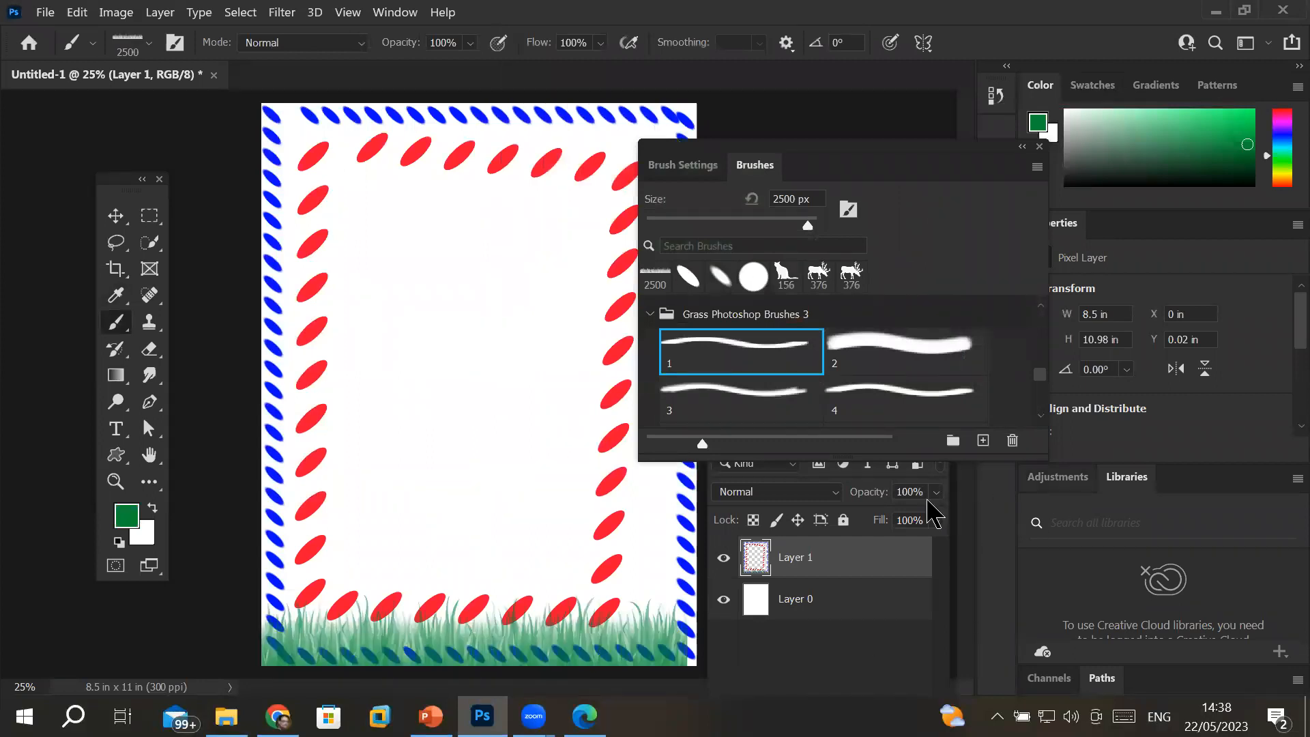
left_click(546, 624)
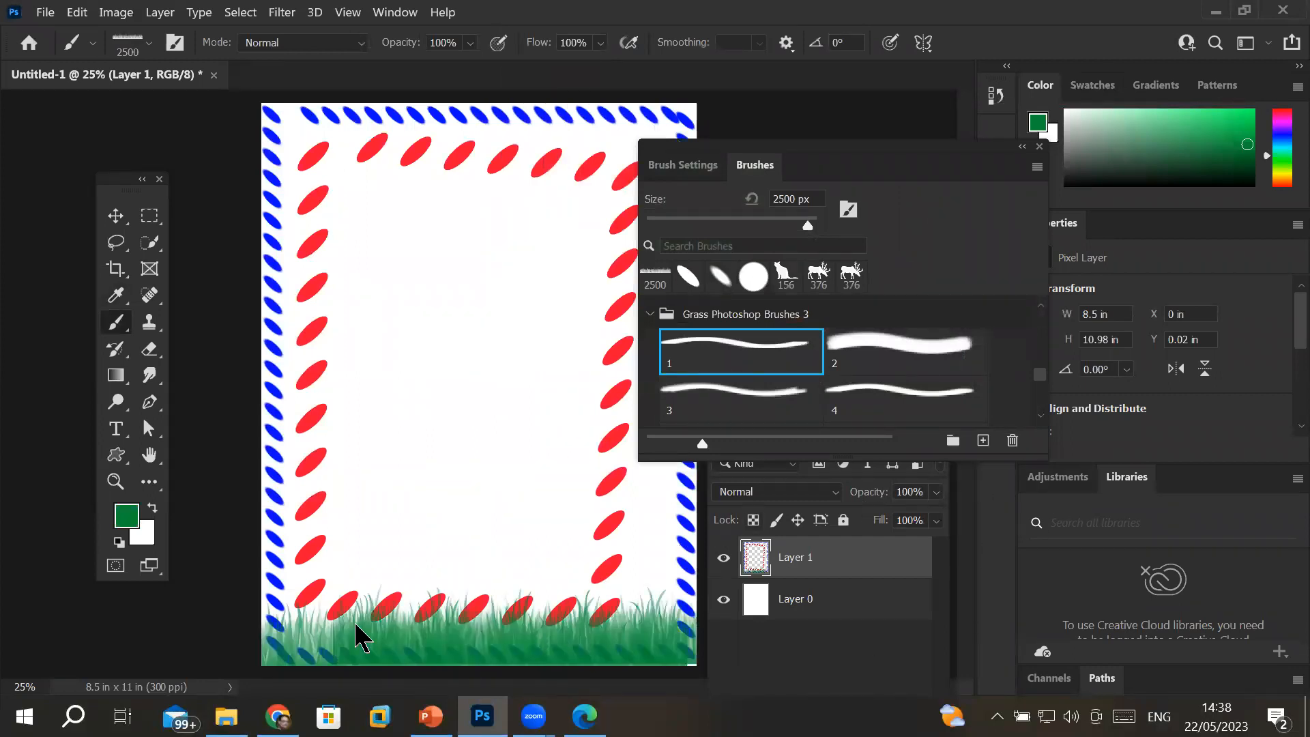
left_click(314, 655)
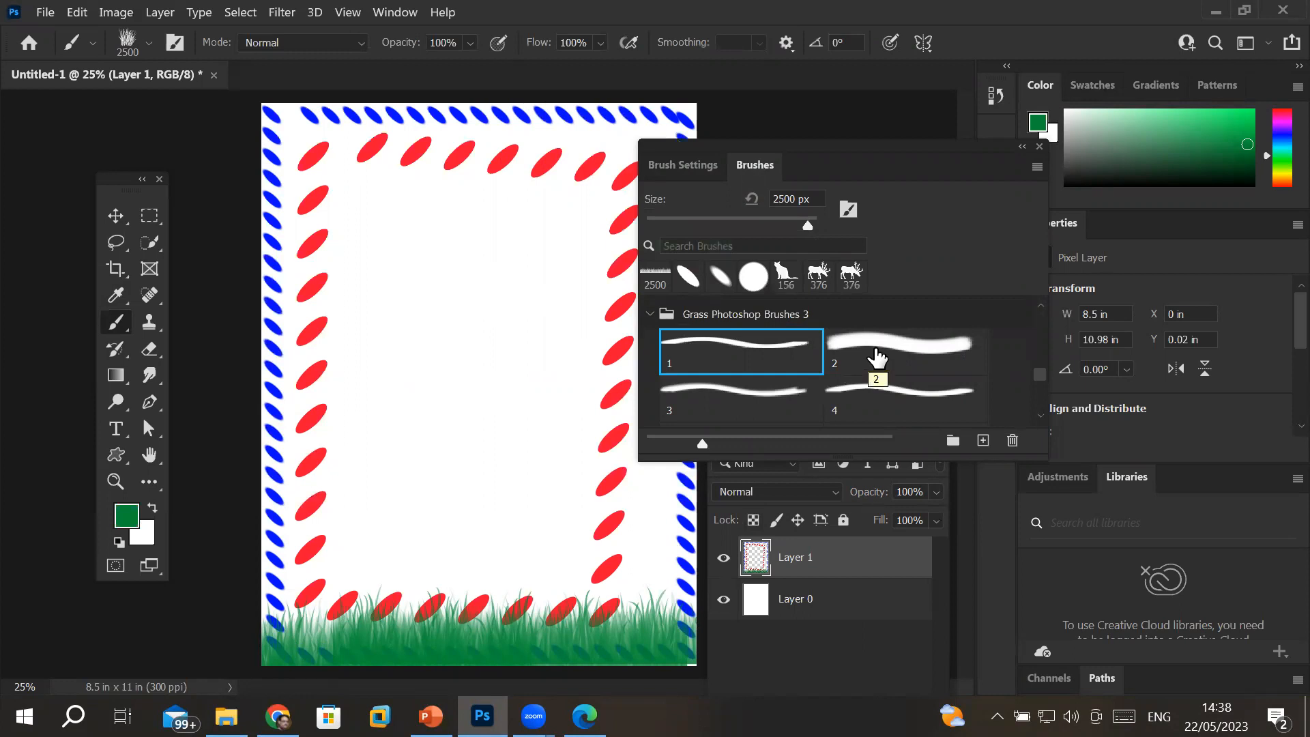
- Choose grass brush 2 at 245 px and paint a horizontal green band across the page just above the bottom grass
left_click(877, 358)
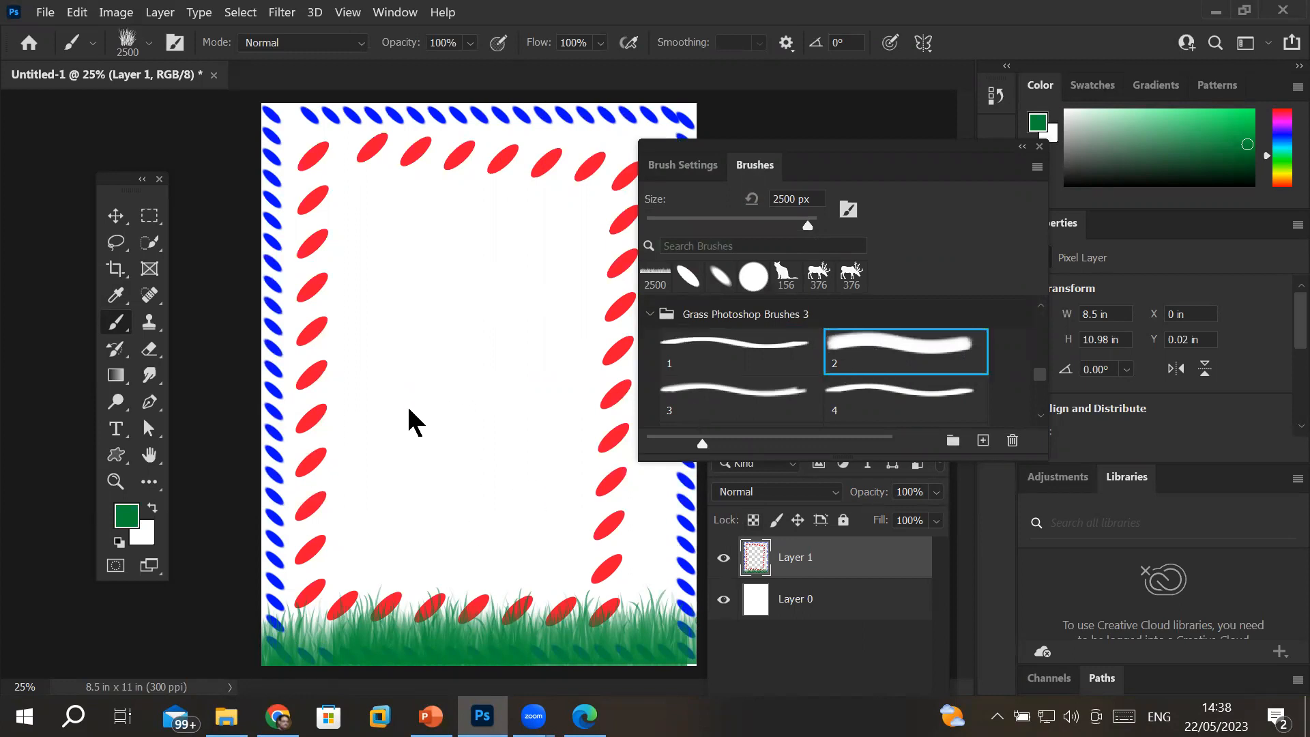
left_click_drag(807, 231, 727, 230)
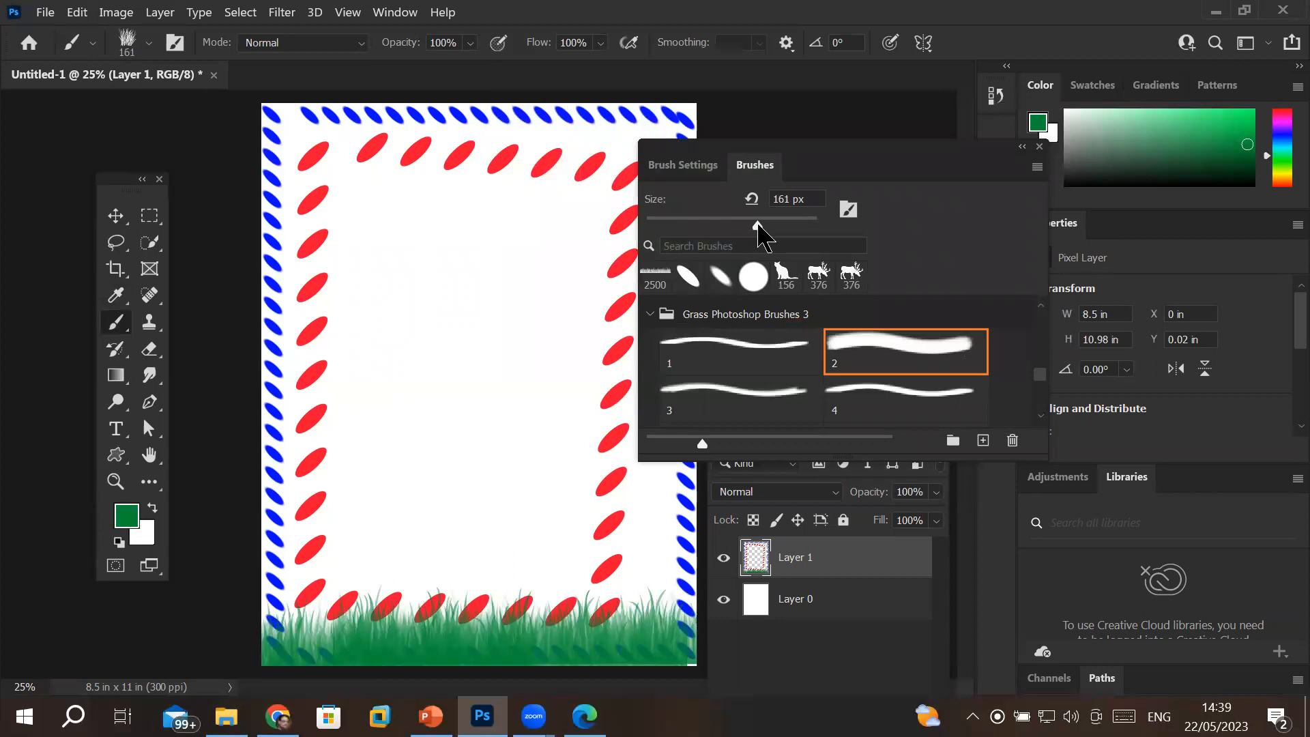
left_click(778, 231)
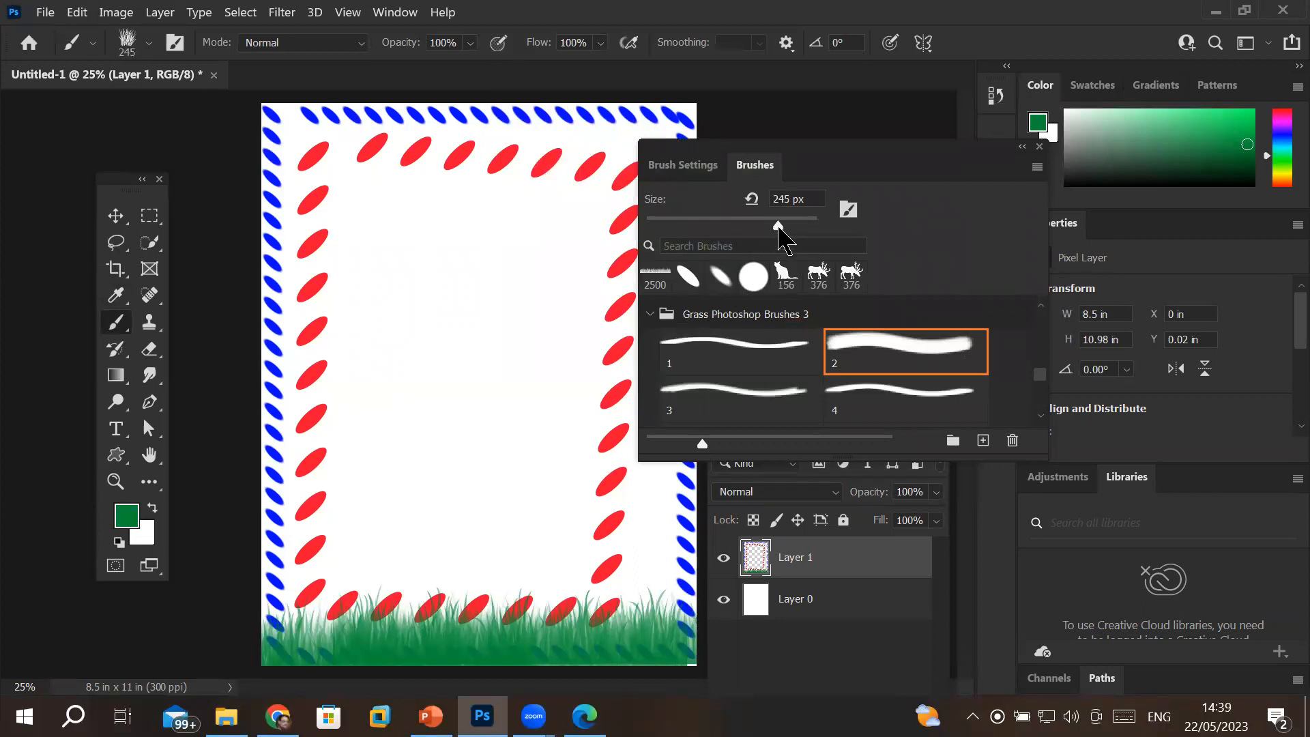
left_click_drag(295, 597, 472, 598)
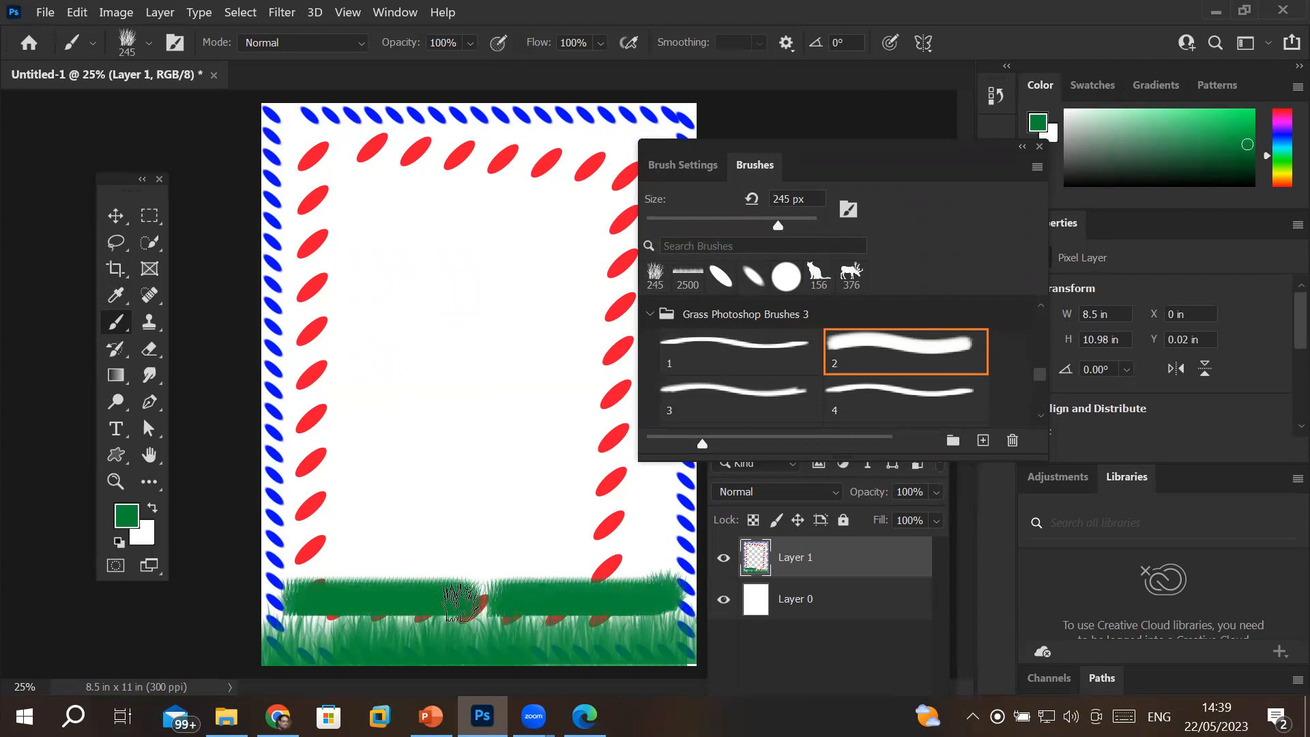
left_click_drag(287, 589, 641, 598)
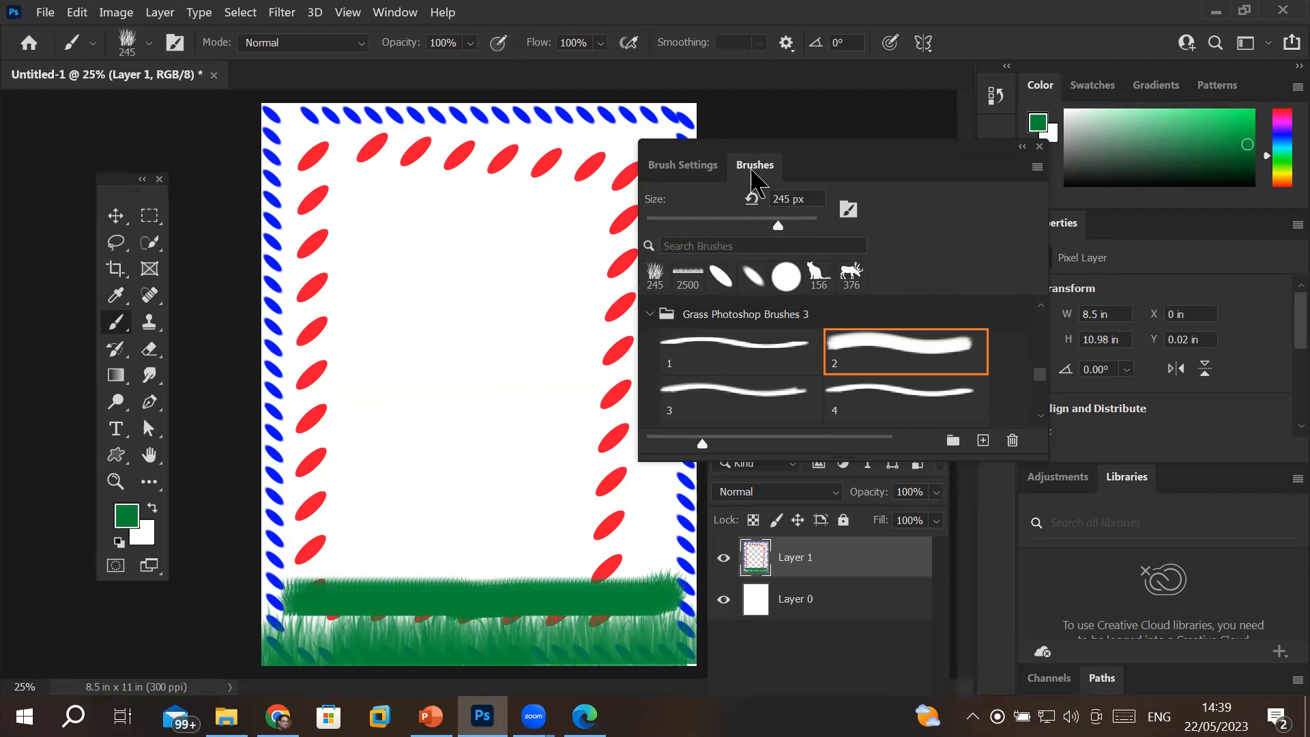
- Set the grass brush tip's spacing to 82% and paint rows of separate grass tufts just above the solid green band
left_click(702, 170)
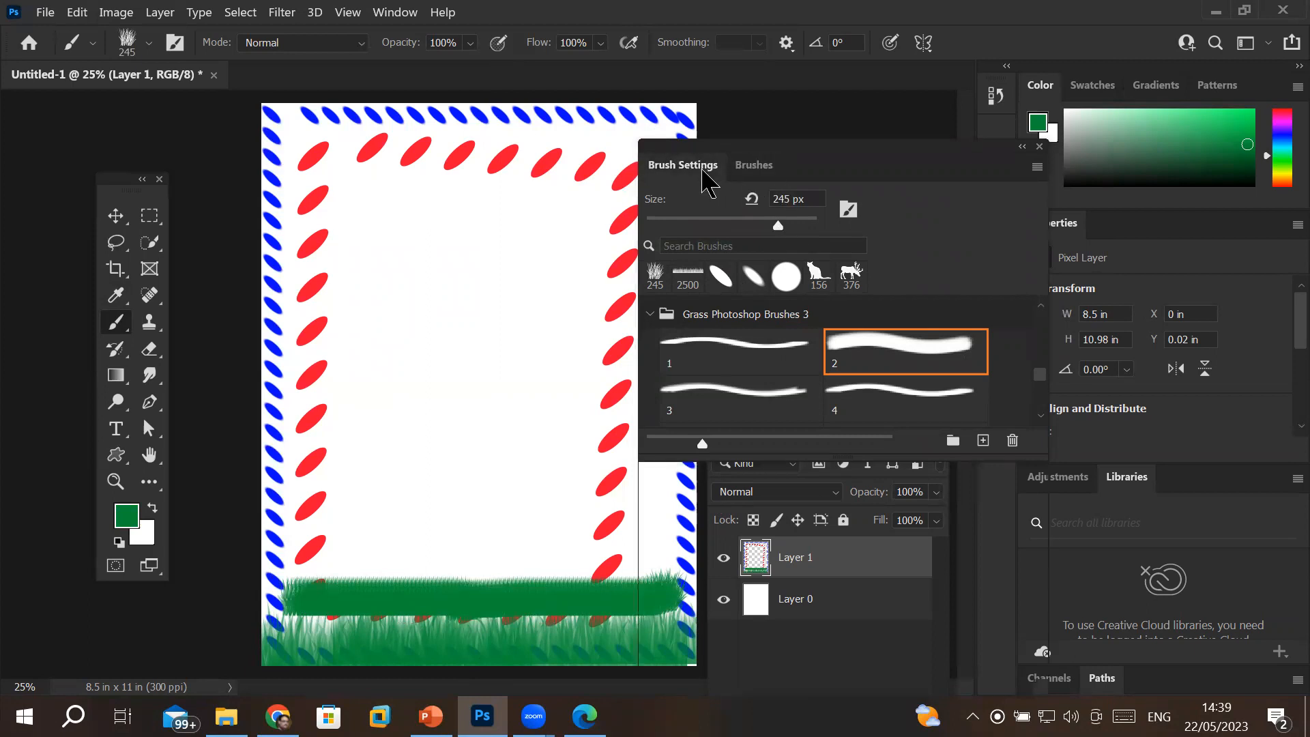
left_click_drag(800, 516, 880, 537)
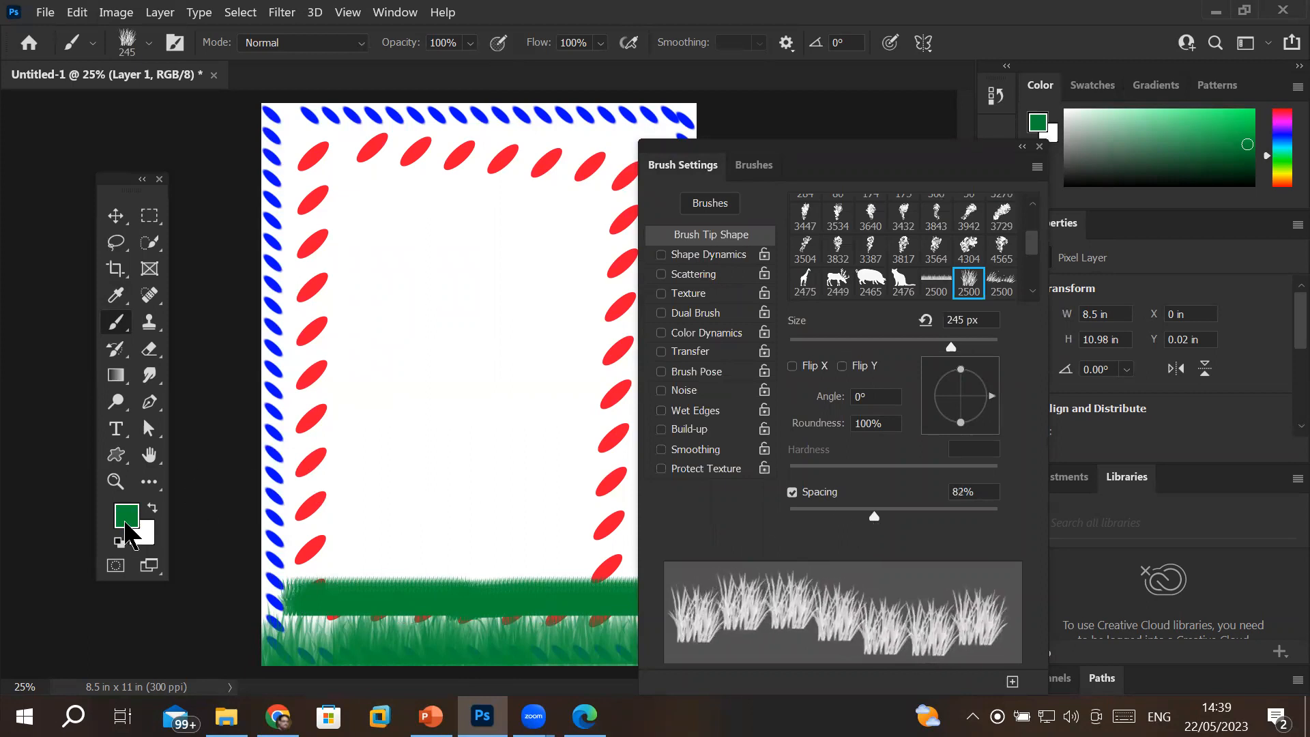
mouse_move(275, 543)
left_mouse_down()
mouse_move(631, 553)
mouse_move(549, 581)
mouse_move(246, 570)
mouse_move(275, 527)
mouse_move(644, 536)
left_mouse_up()
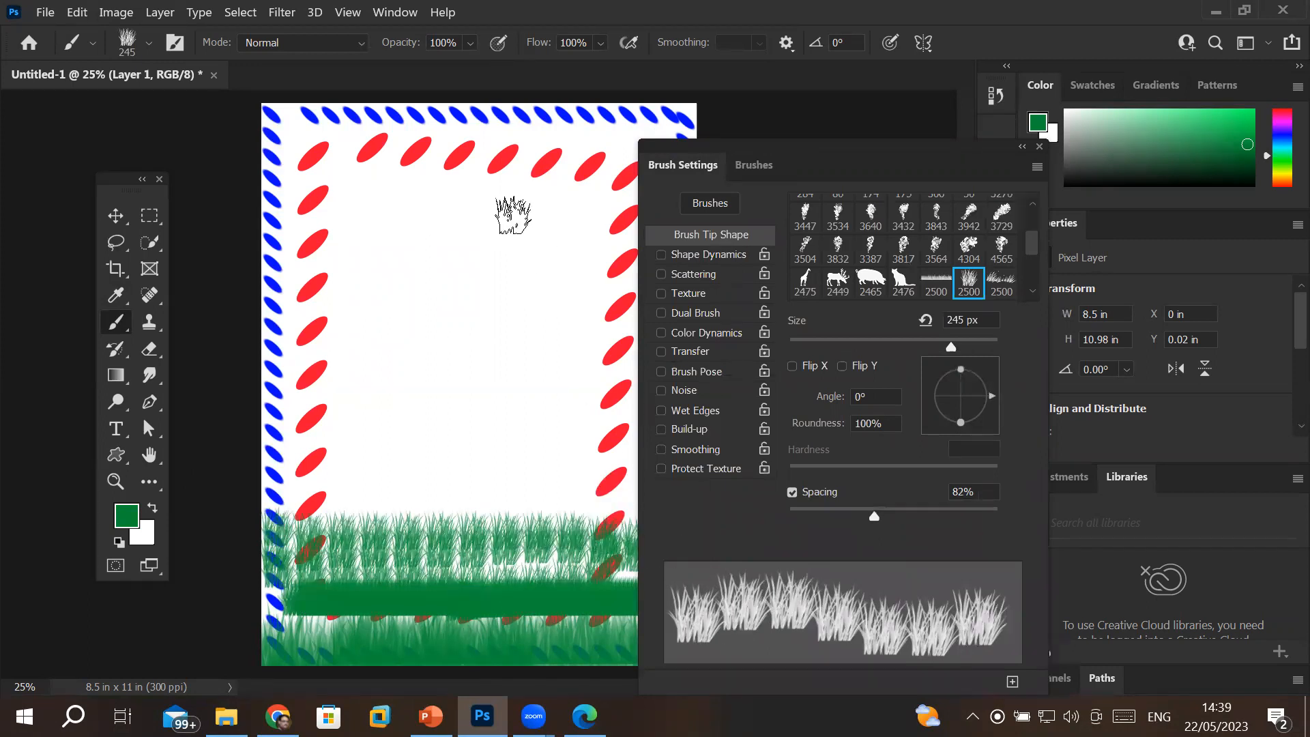
- Flip the grass tip vertically and paint inverted grass along the page's top and left edges and in curved rows across the upper half
left_click(843, 367)
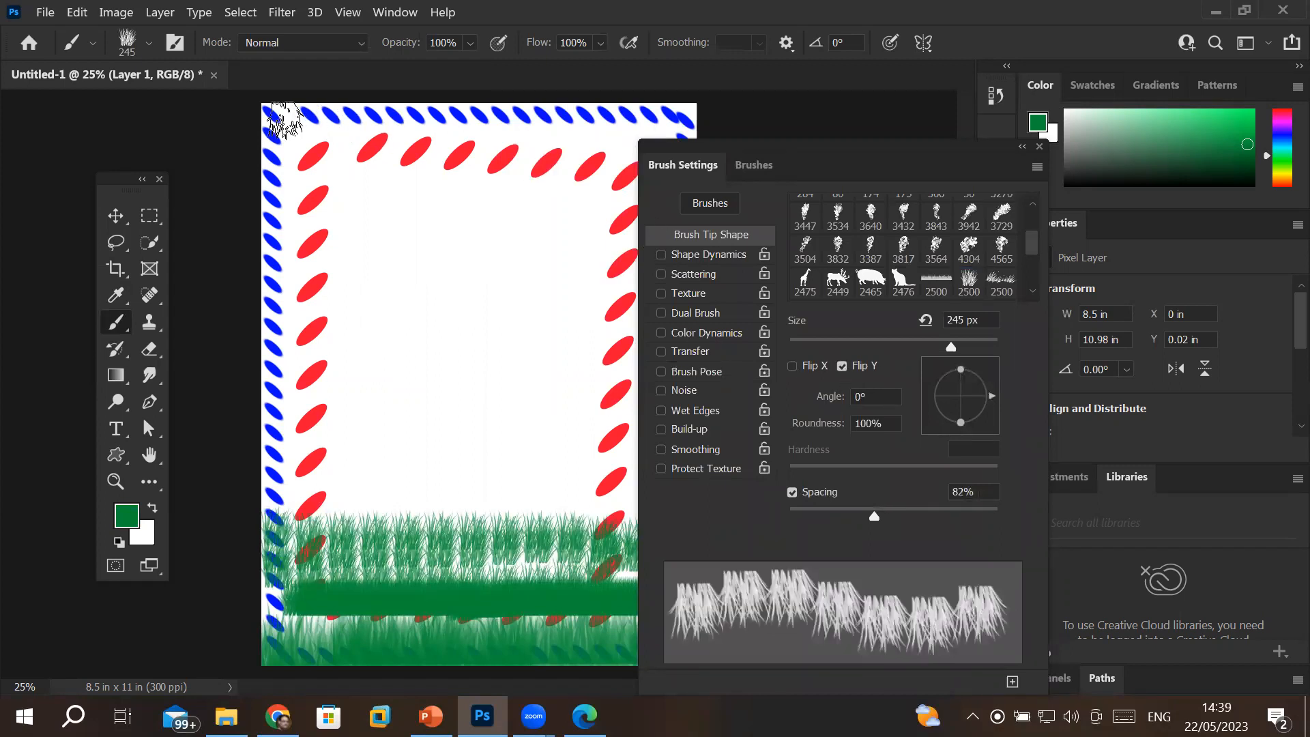
left_click(273, 123)
mouse_move(320, 124)
left_mouse_down()
mouse_move(560, 106)
mouse_move(703, 127)
left_mouse_up()
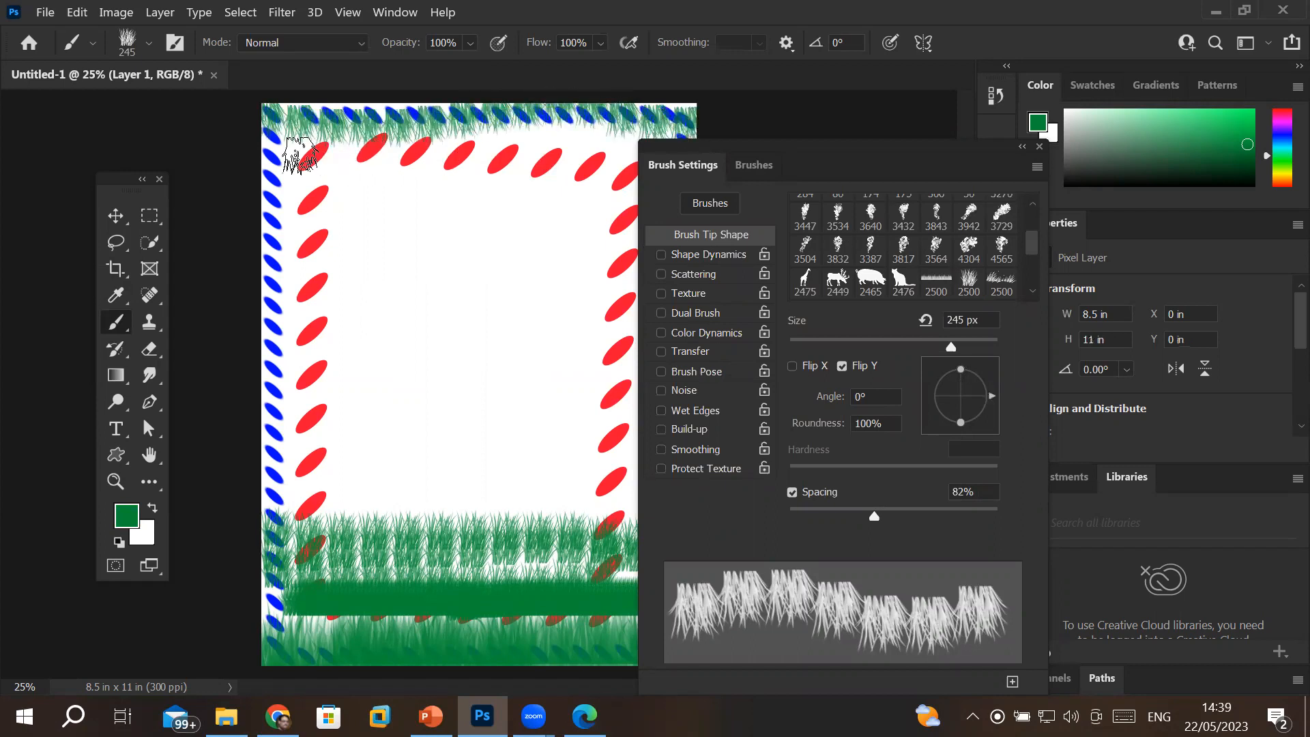
left_click_drag(280, 156, 281, 525)
mouse_move(315, 162)
left_mouse_down()
mouse_move(651, 162)
mouse_move(565, 204)
mouse_move(393, 198)
mouse_move(340, 176)
mouse_move(280, 184)
mouse_move(352, 237)
mouse_move(560, 261)
mouse_move(627, 229)
mouse_move(563, 311)
mouse_move(441, 322)
mouse_move(330, 264)
mouse_move(302, 293)
mouse_move(336, 341)
mouse_move(540, 376)
mouse_move(628, 334)
left_mouse_up()
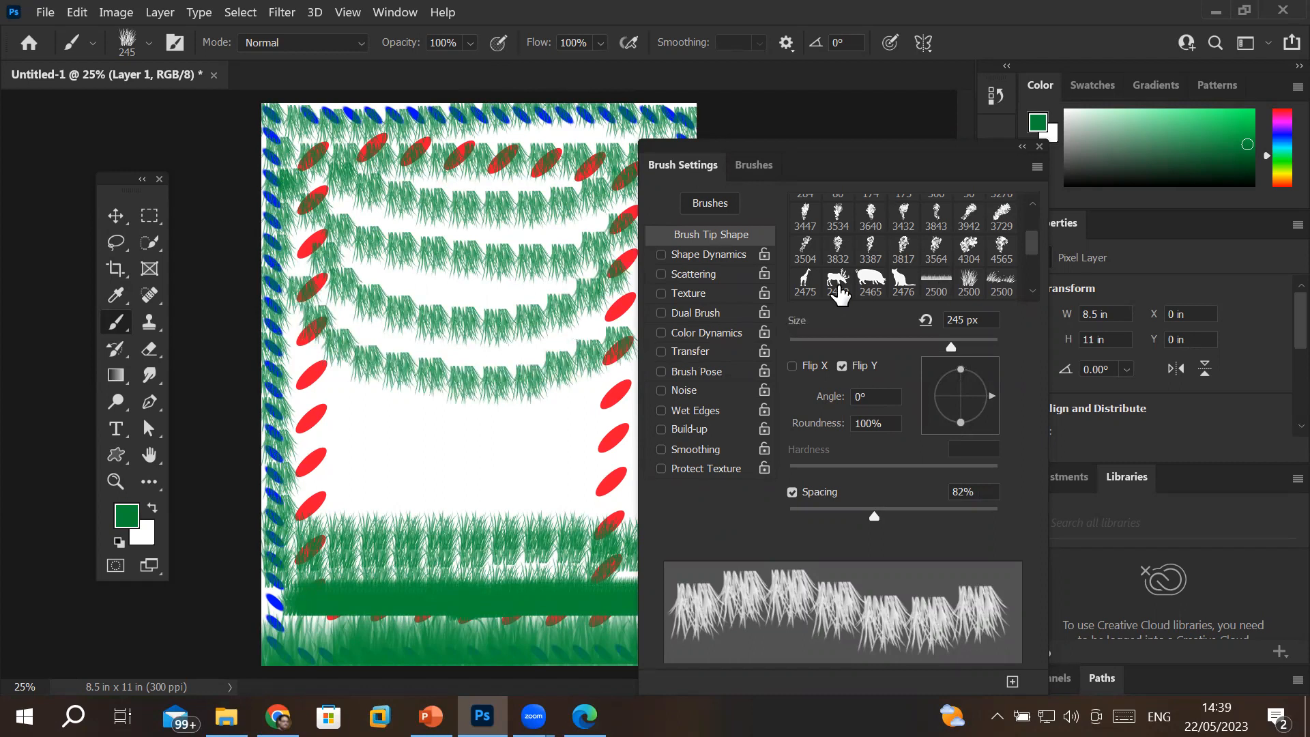
- Choose the 2449 px reindeer brush tip and set its spacing to 137% and its angle to -1°
left_click(838, 286)
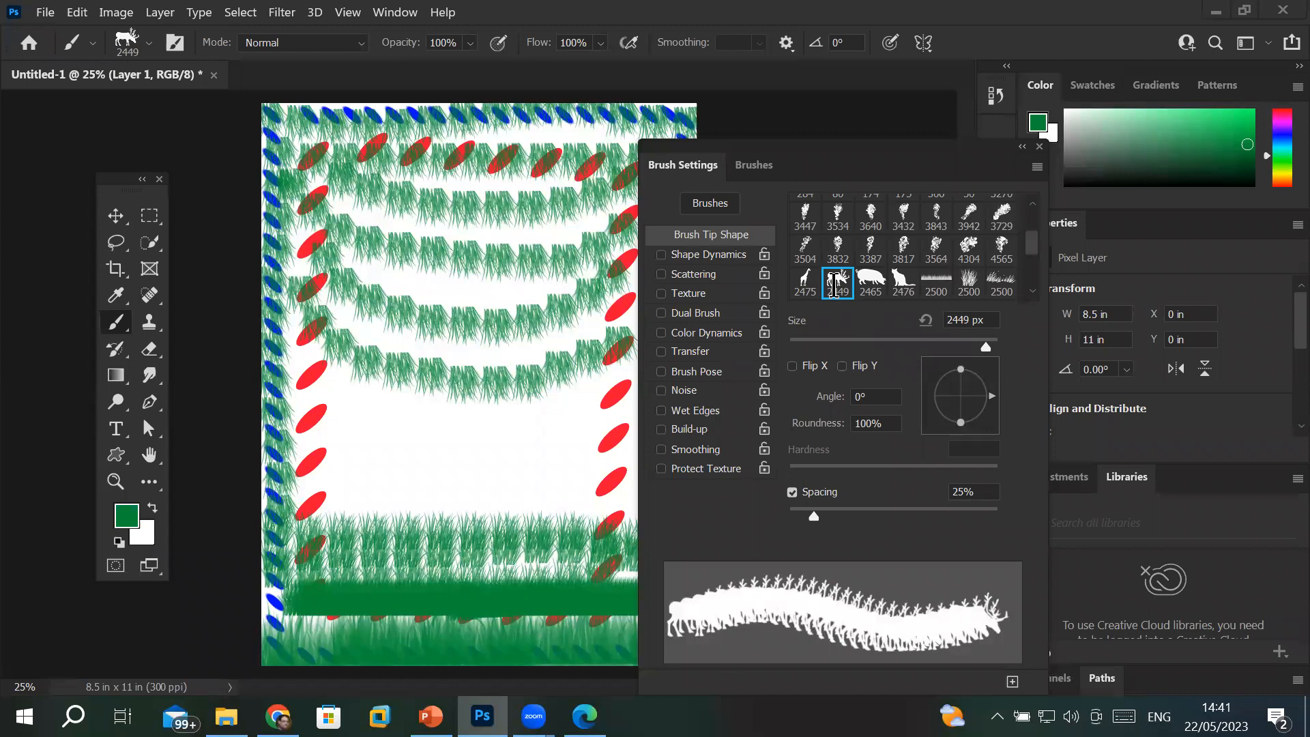
left_click_drag(816, 519, 914, 532)
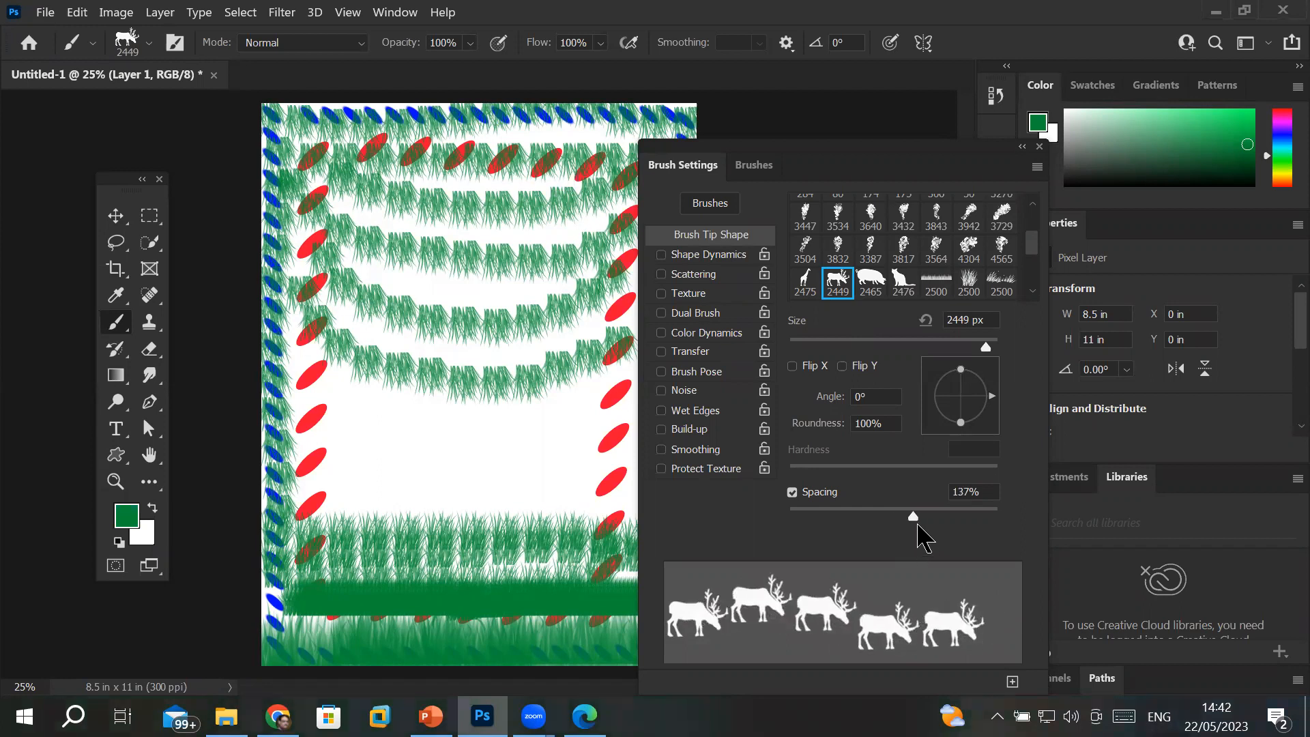
mouse_move(962, 377)
left_mouse_down()
mouse_move(959, 401)
mouse_move(966, 360)
left_mouse_up()
mouse_move(997, 410)
left_mouse_down()
mouse_move(999, 391)
mouse_move(1003, 401)
left_mouse_up()
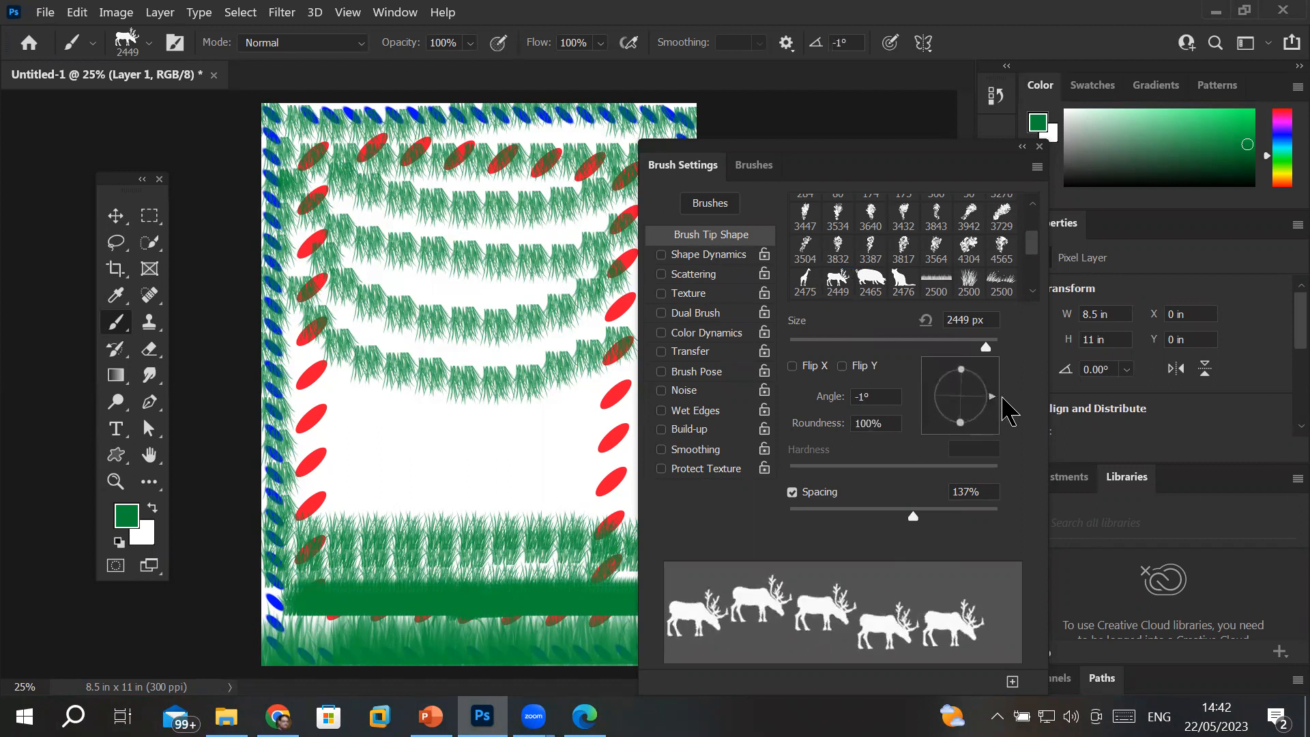
- Flip the reindeer tip horizontally only, reduce it to 376 px and stamp one green reindeer on top of the grass
left_click(843, 367)
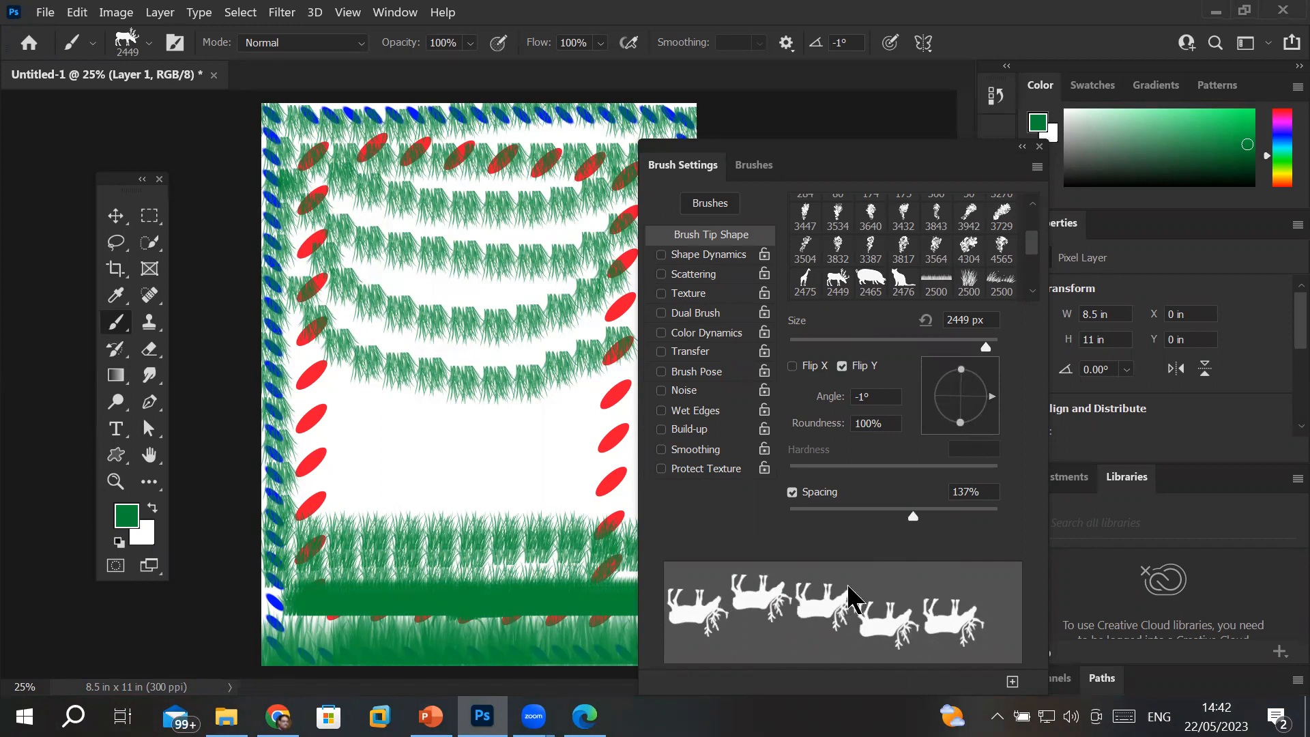
left_click(842, 366)
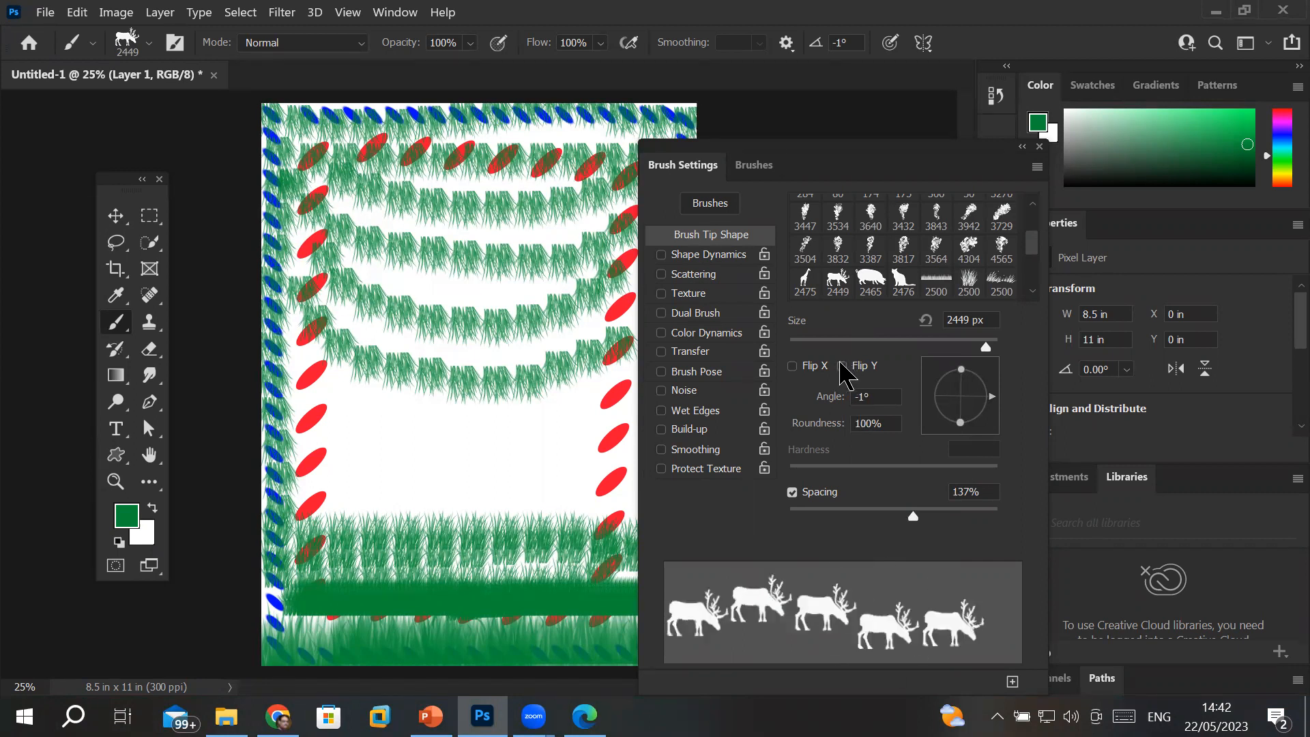
left_click(794, 367)
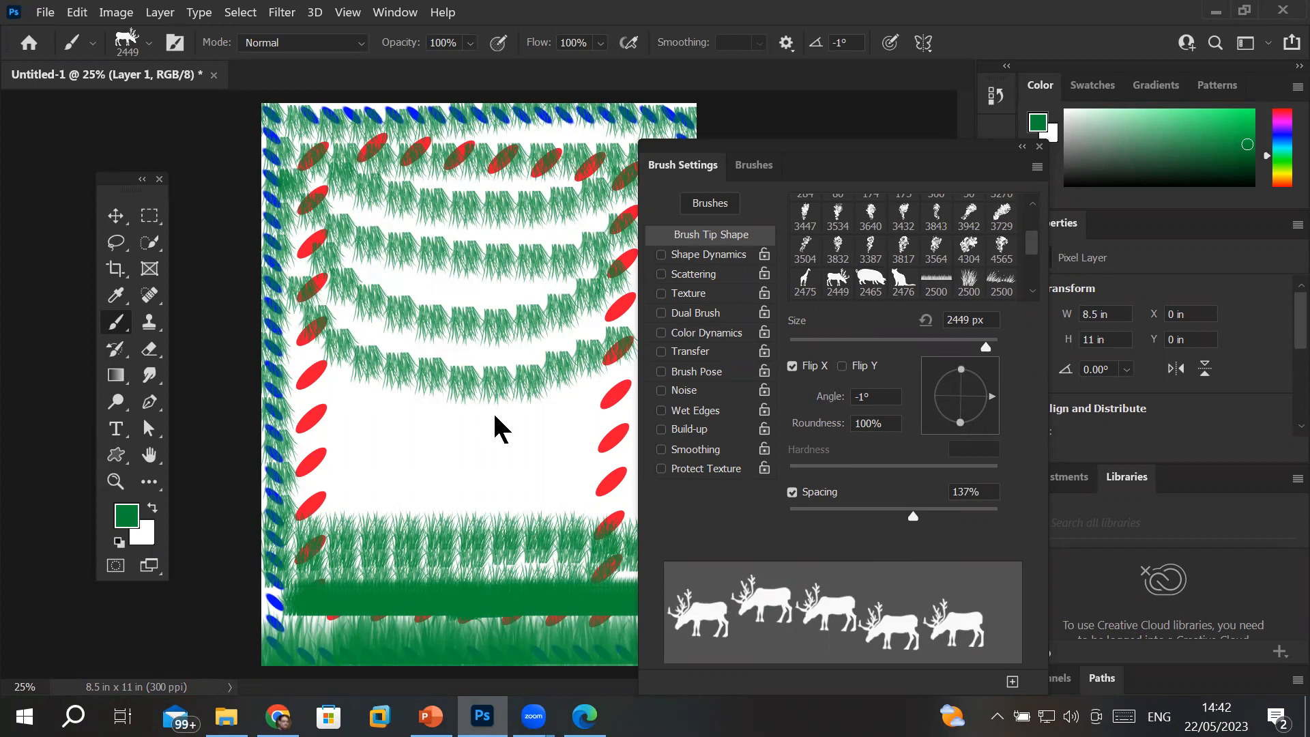
left_click_drag(984, 348, 964, 348)
left_click(543, 498)
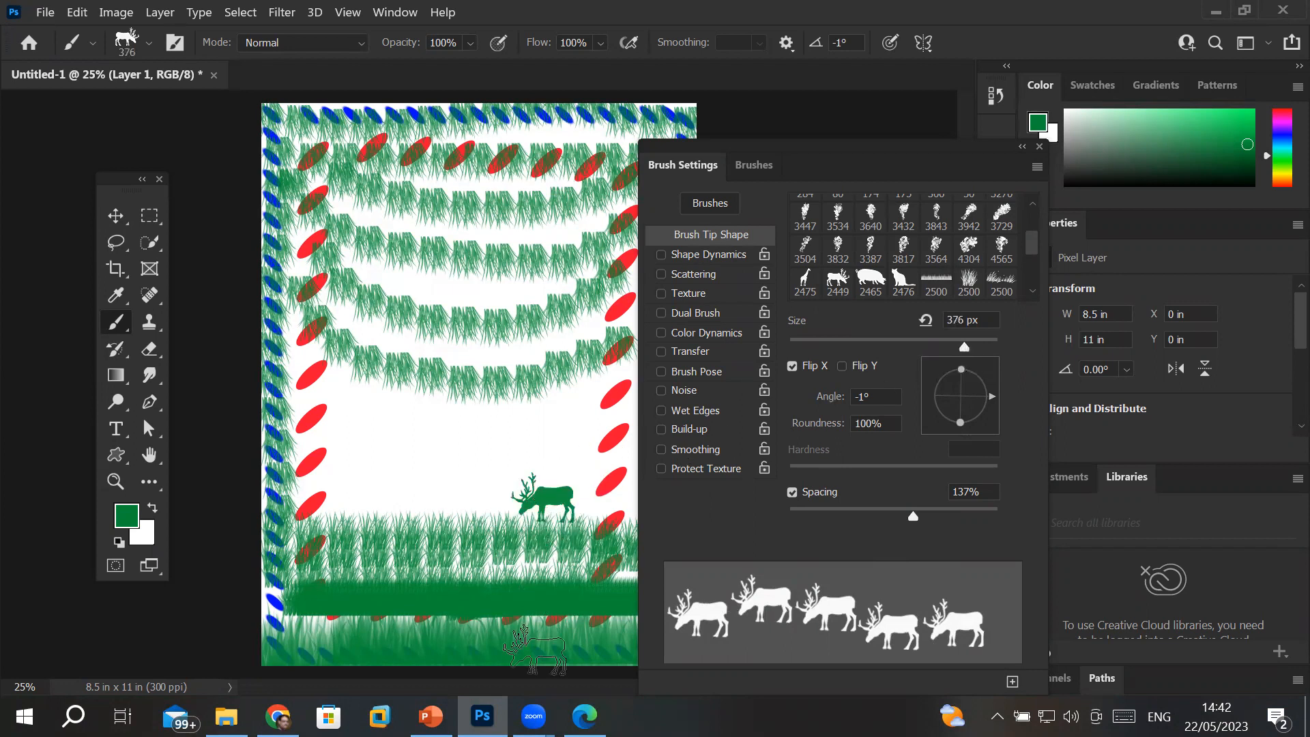
- Set the foreground color to dark gray #5e5e57
left_click(126, 516)
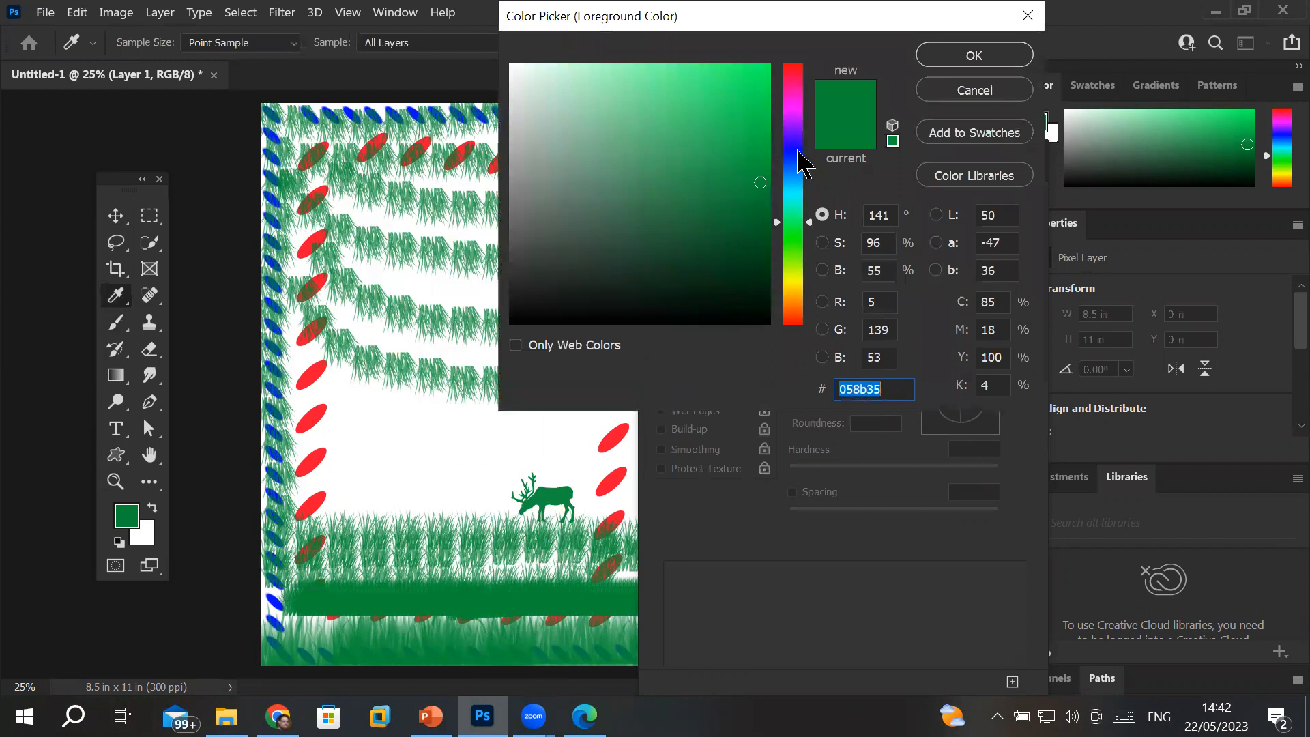
left_click(795, 116)
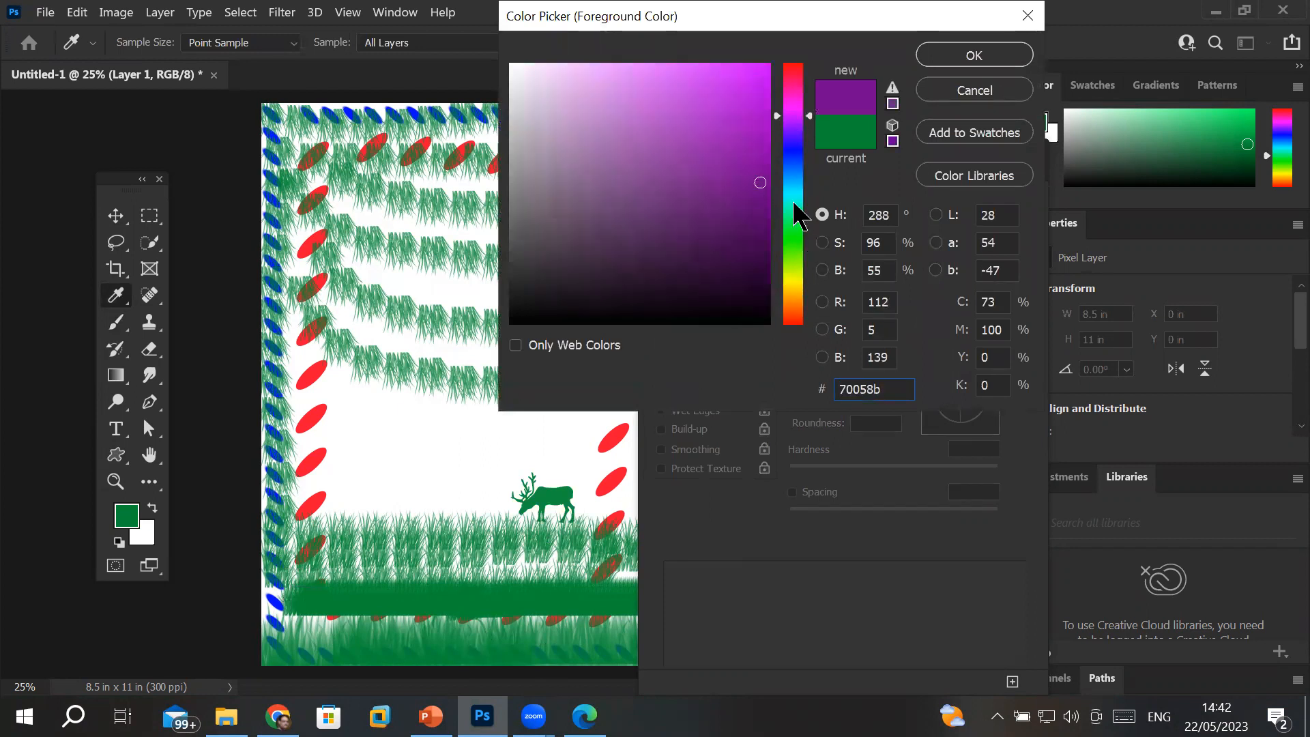
left_click(794, 123)
left_click(796, 281)
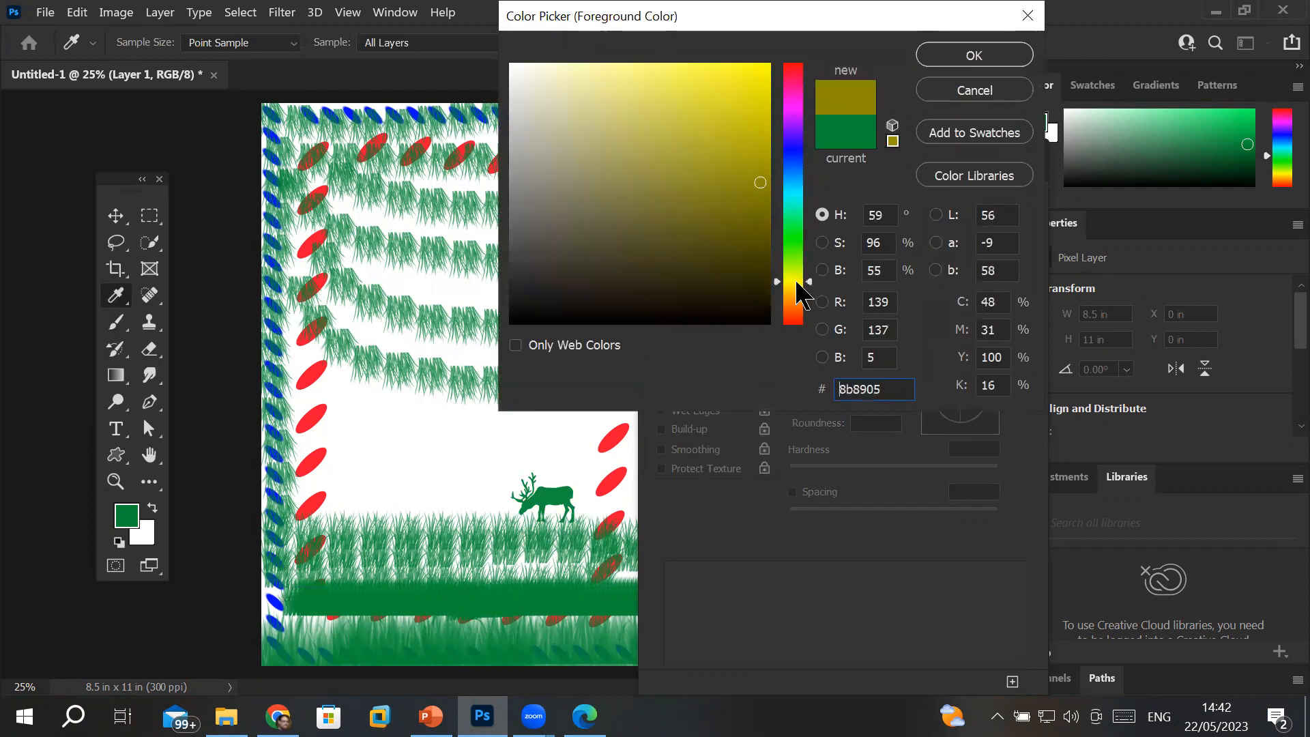
left_click(530, 228)
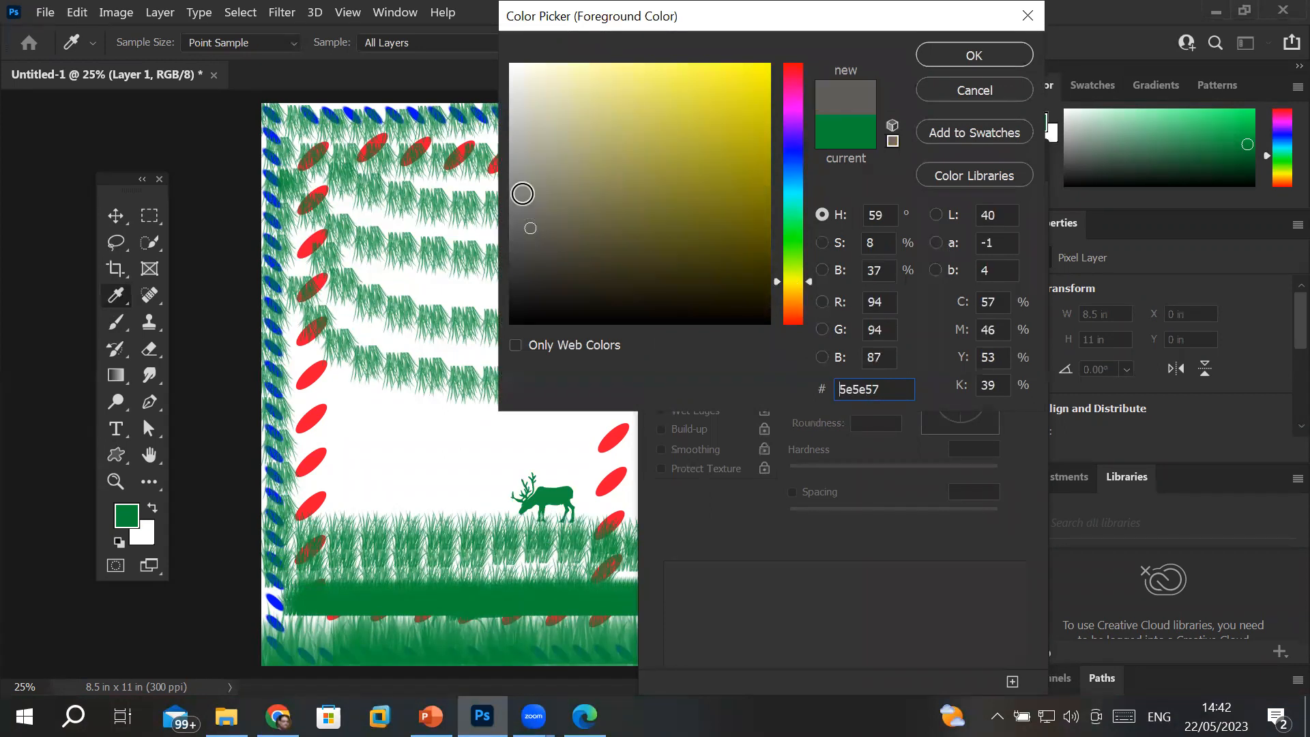
left_click(973, 90)
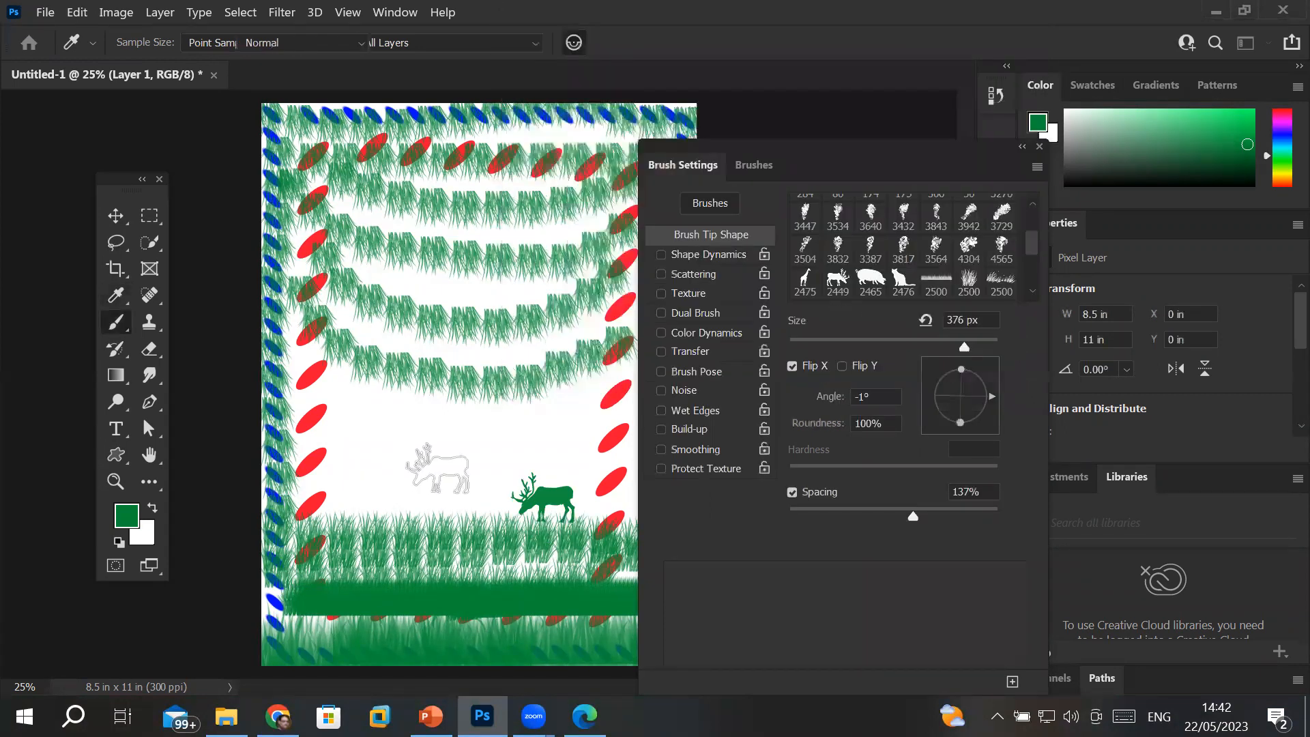
- Stamp two gray reindeer at 455 px in front of the green one, and turn on Shape Dynamics for the brush
left_click_drag(969, 348, 972, 348)
left_click(455, 485)
left_click(366, 480)
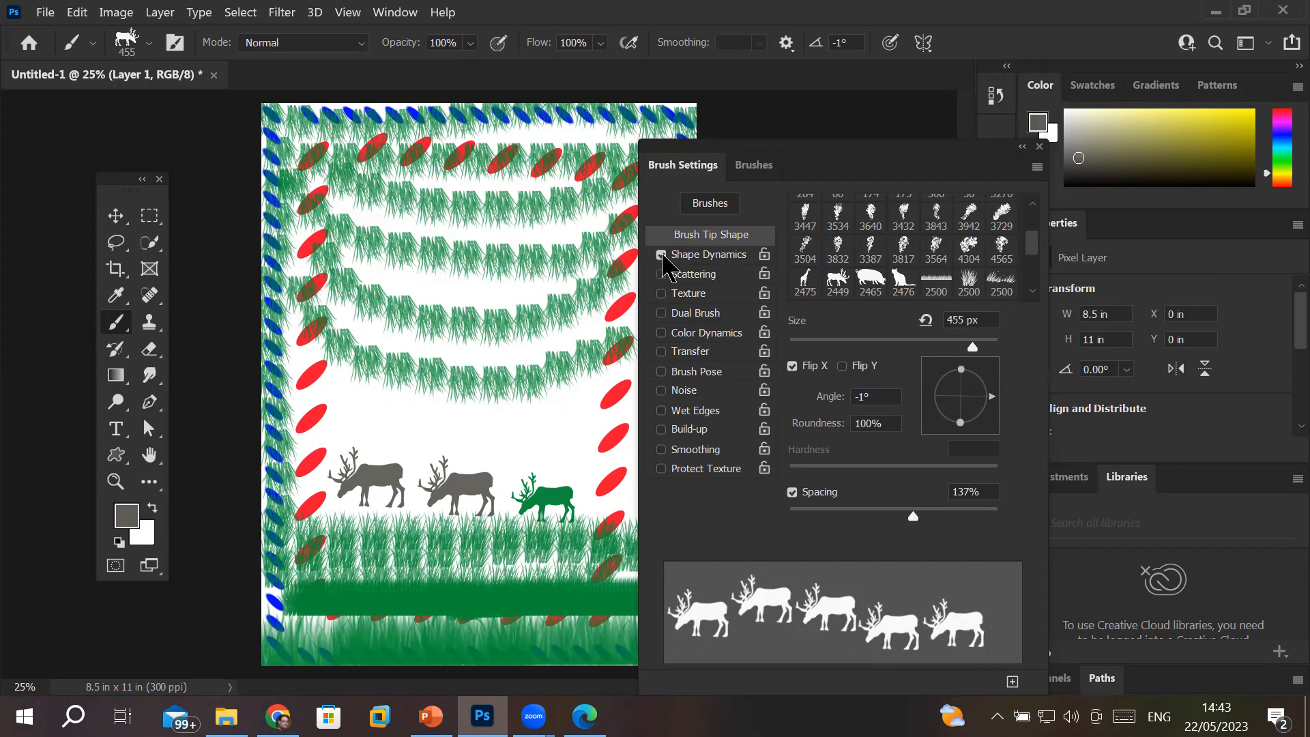
left_click(710, 255)
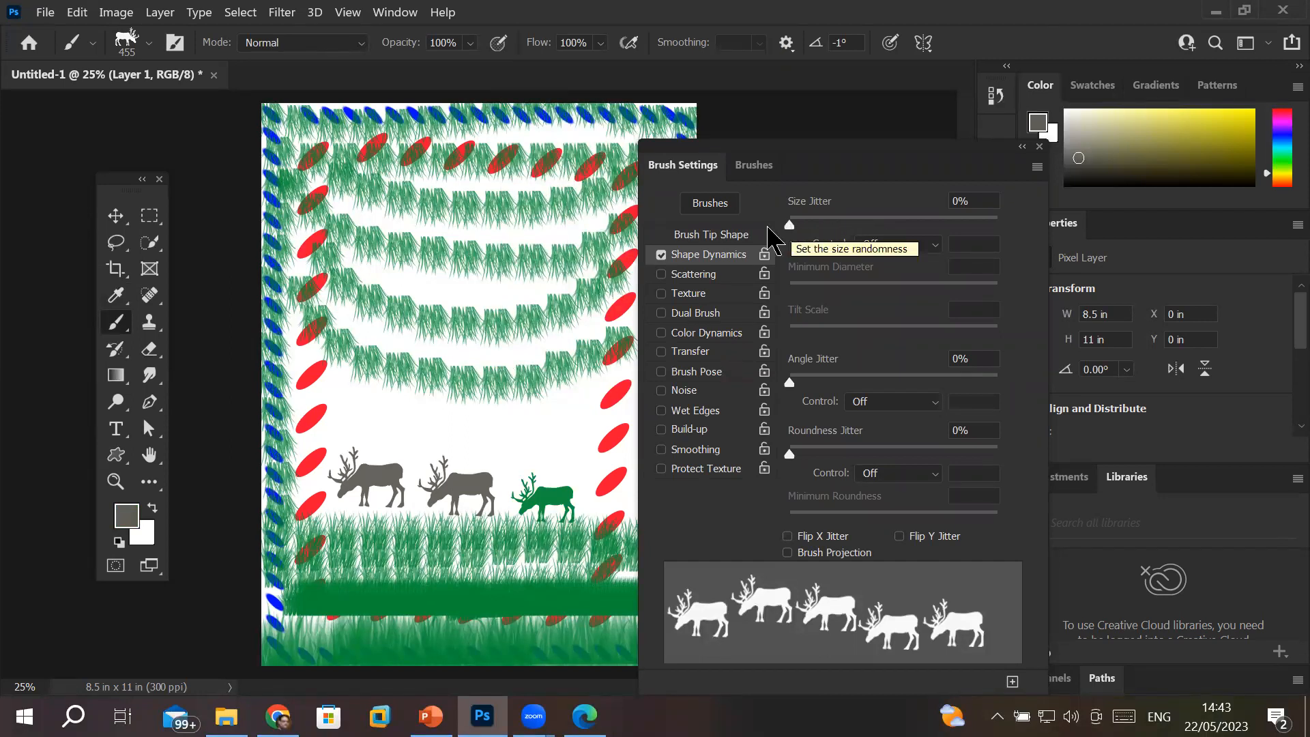
- Create a new blank 8.5 x 11 in document at 300 pixels/inch
left_click(45, 13)
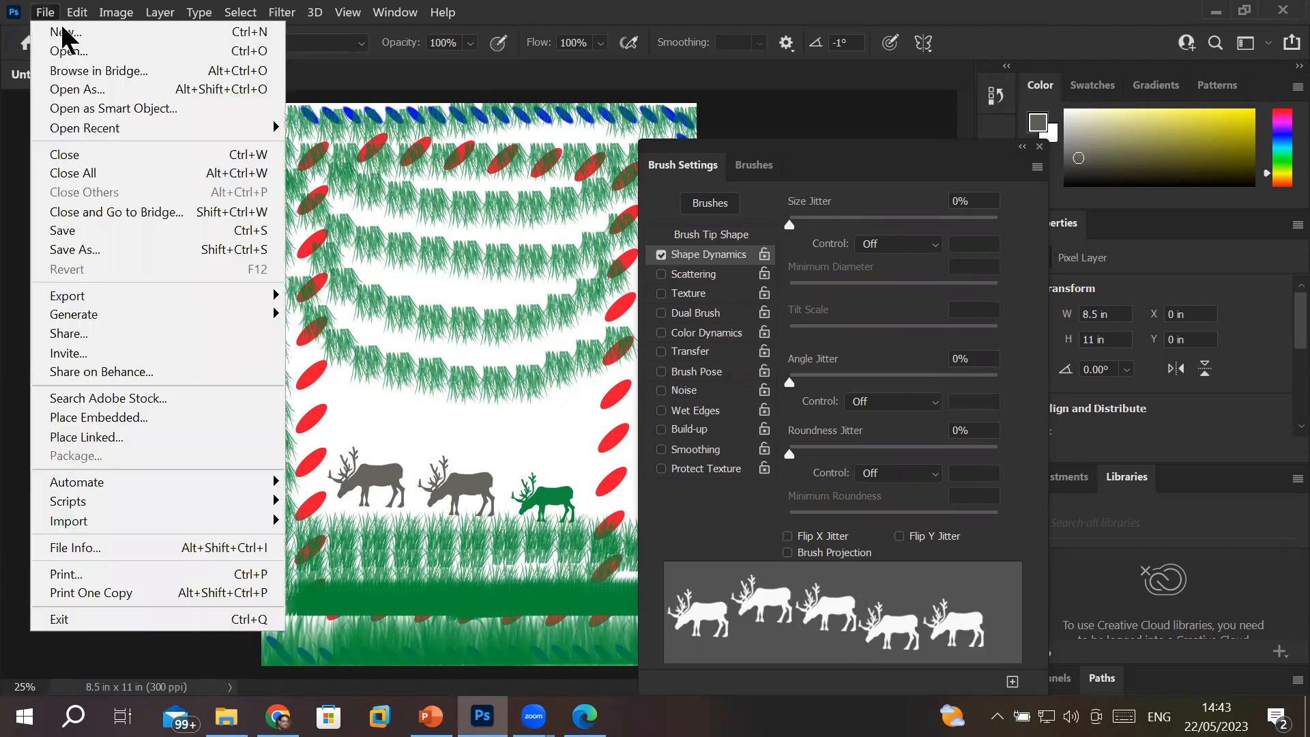
left_click(68, 34)
double_click(249, 232)
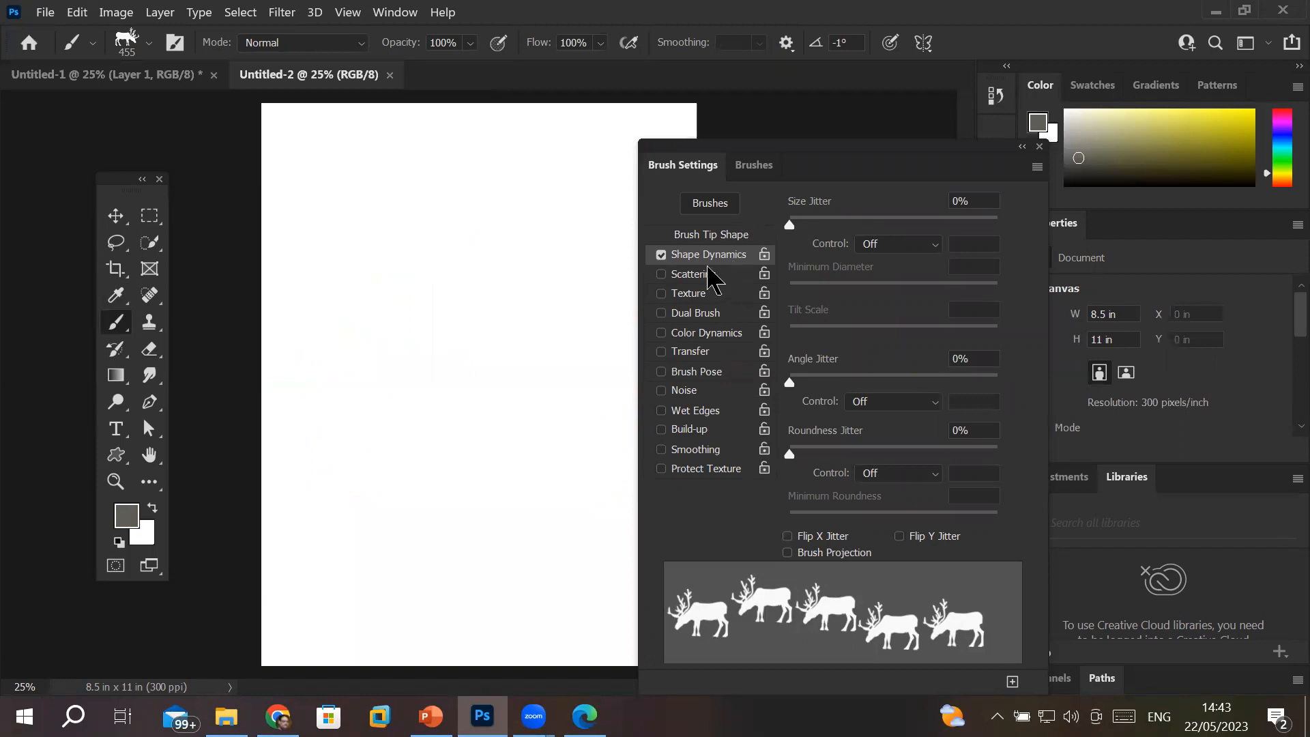
- Choose a recently used 245 px grass brush and set the foreground color to dark green #06771b
left_click(755, 166)
left_click(755, 167)
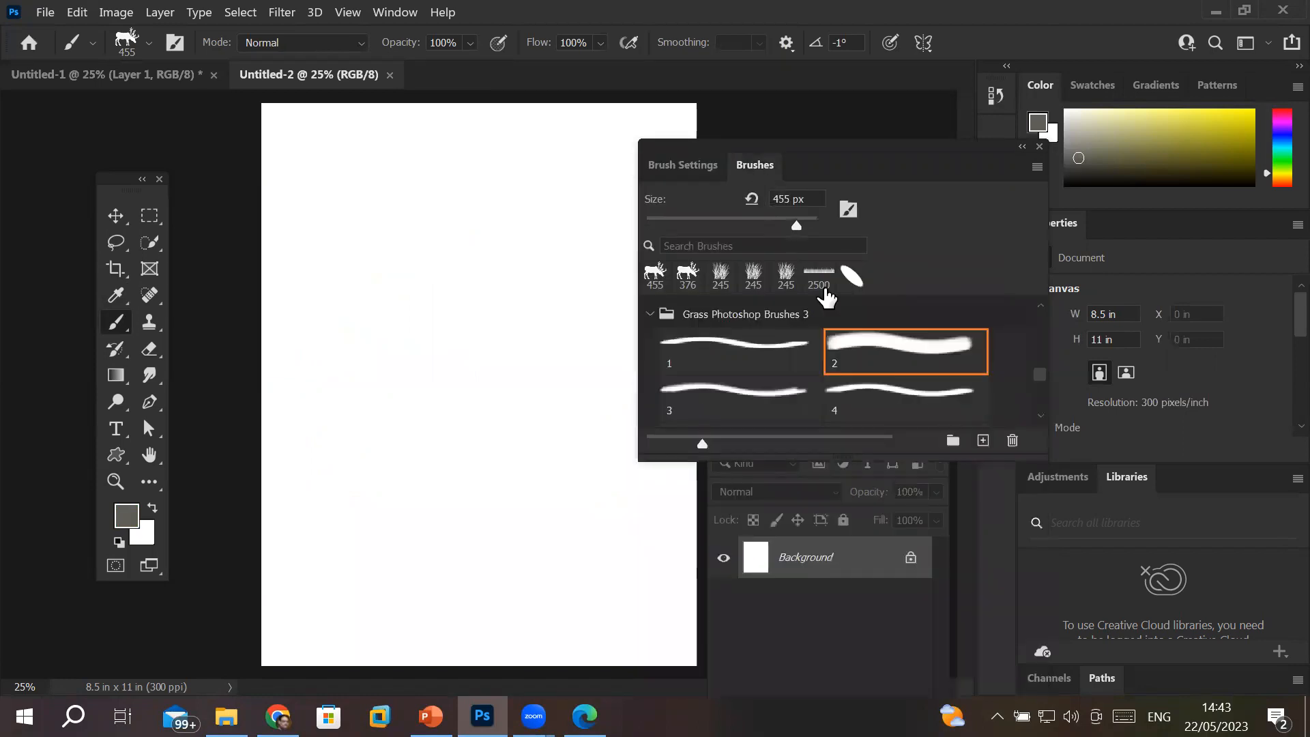
left_click(785, 276)
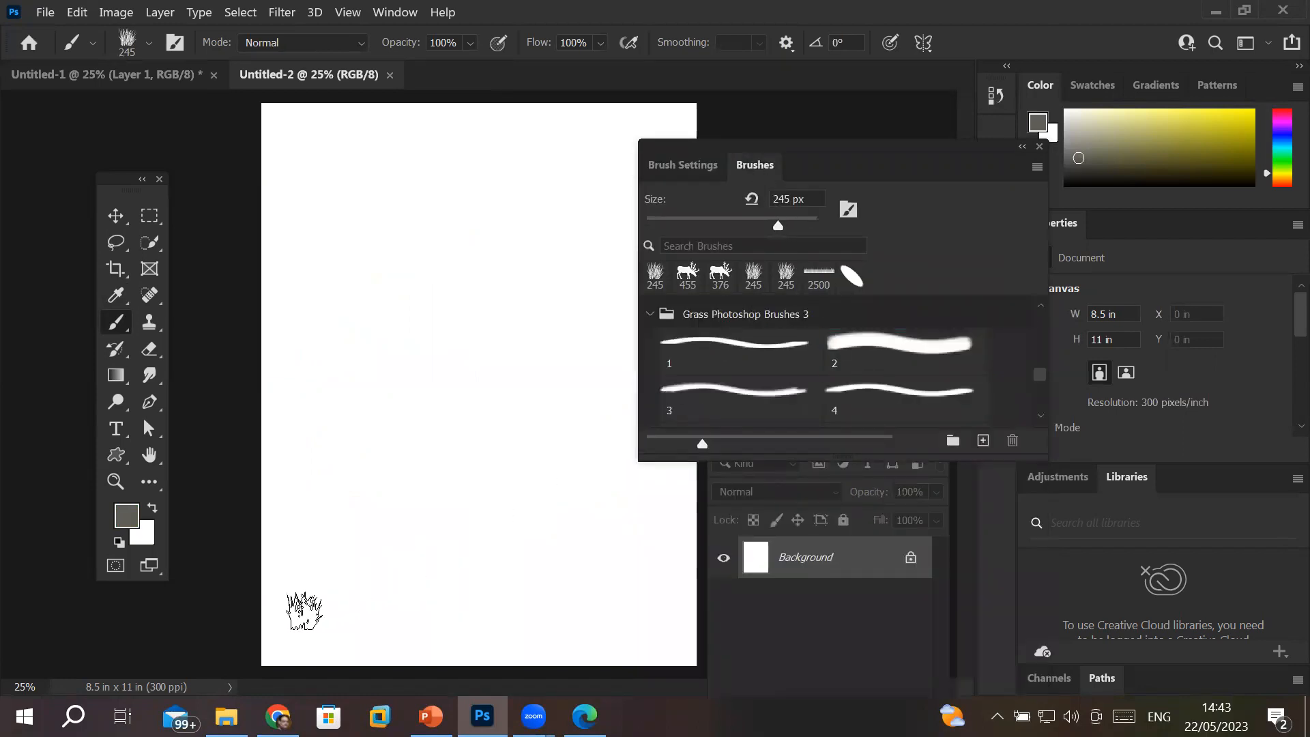
left_click(126, 517)
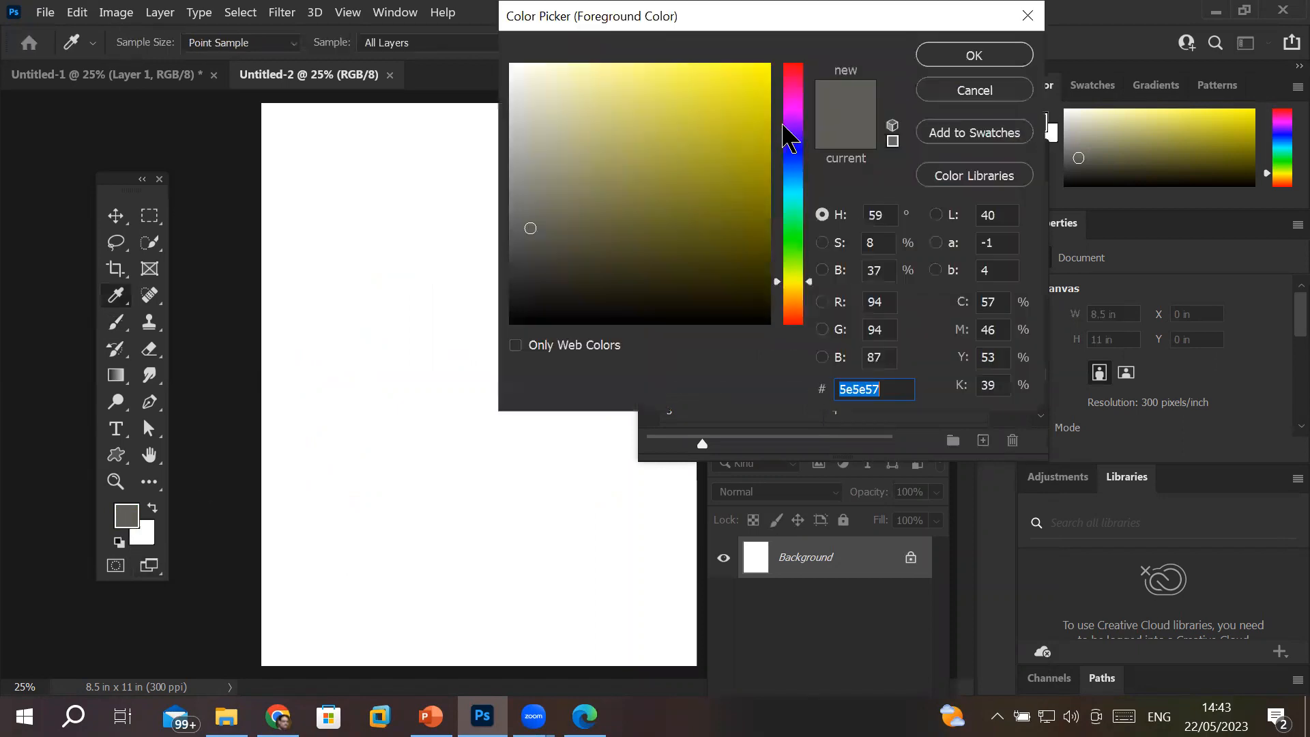
left_click(792, 228)
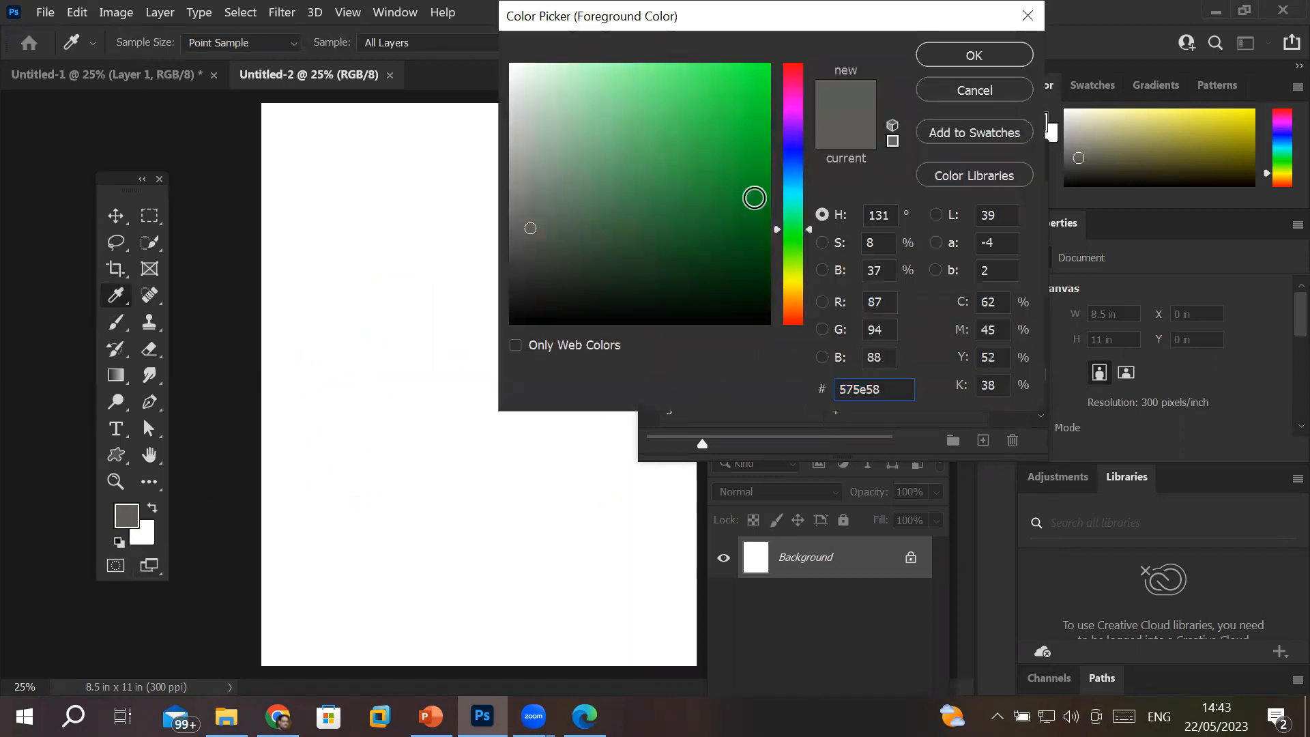
left_click(757, 202)
left_click(941, 60)
- Undo a dense trial grass stroke, set the tip's spacing to 69% and paint overlapping grass rows along the page's bottom
left_click_drag(277, 637, 556, 645)
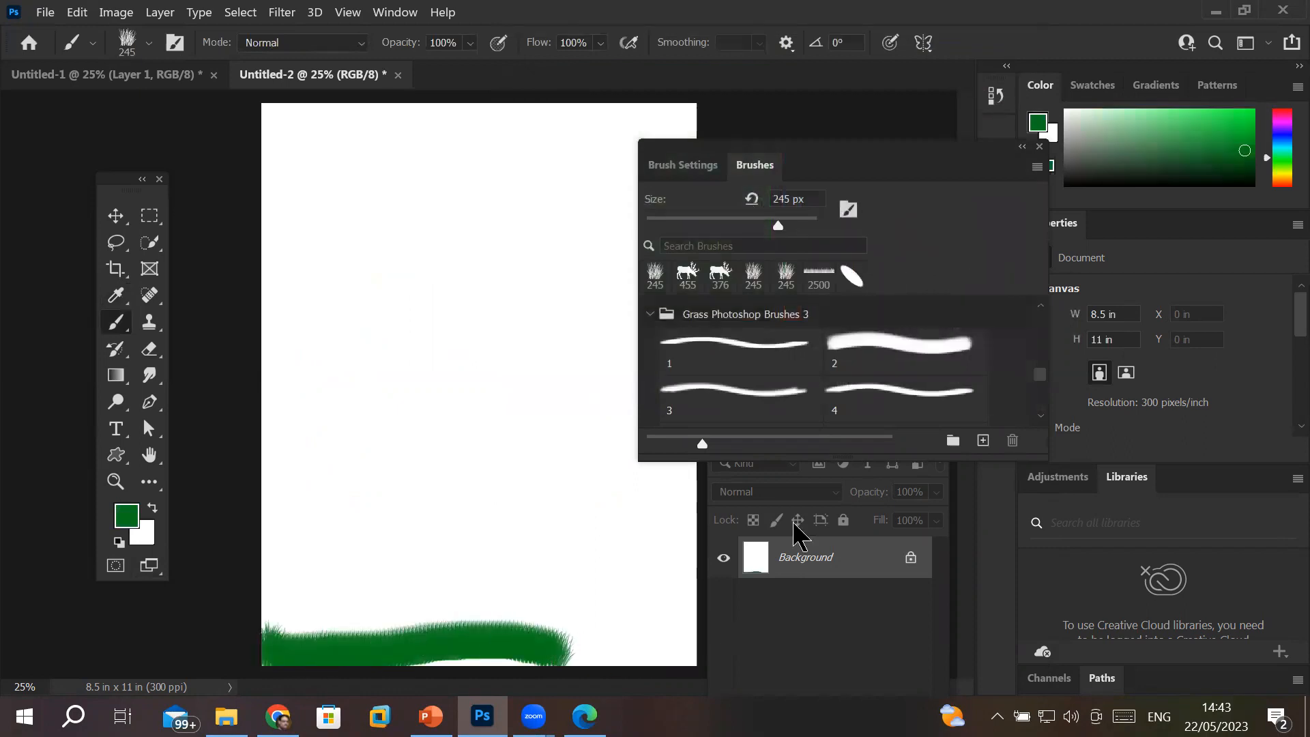
key("ctrl+z")
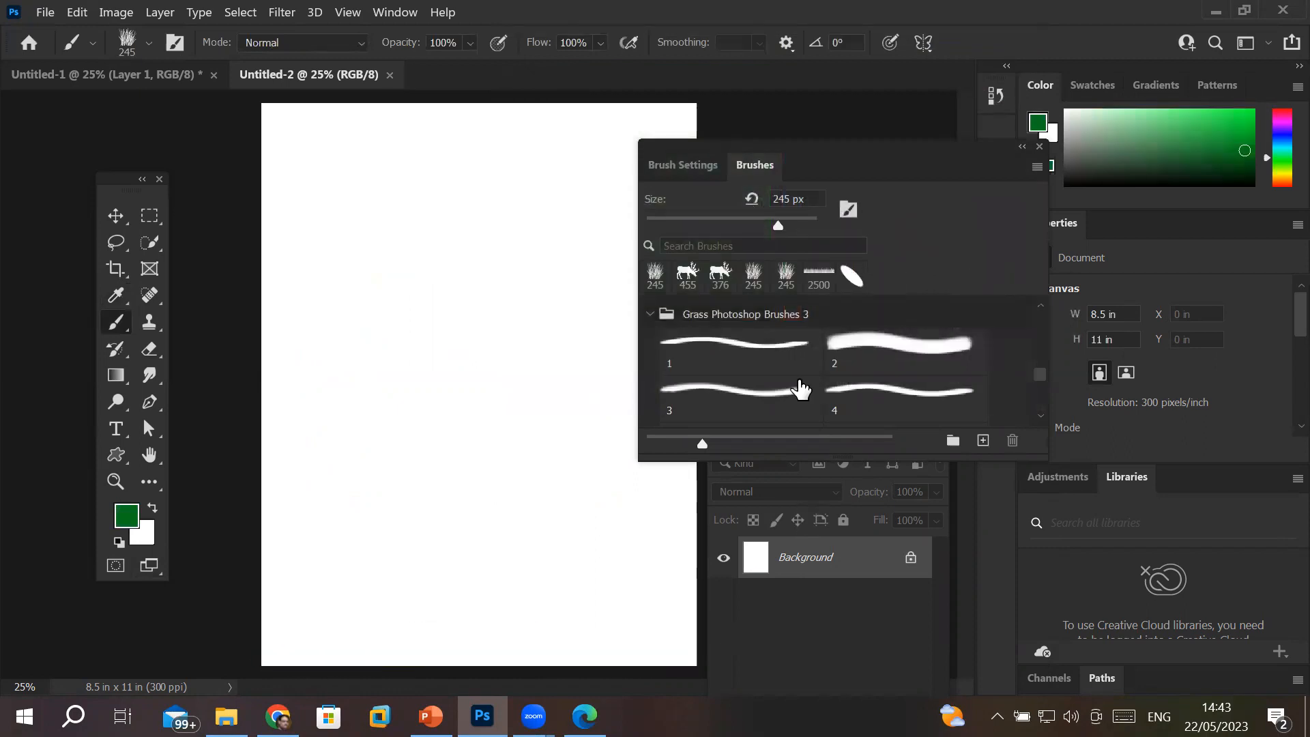
left_click(713, 166)
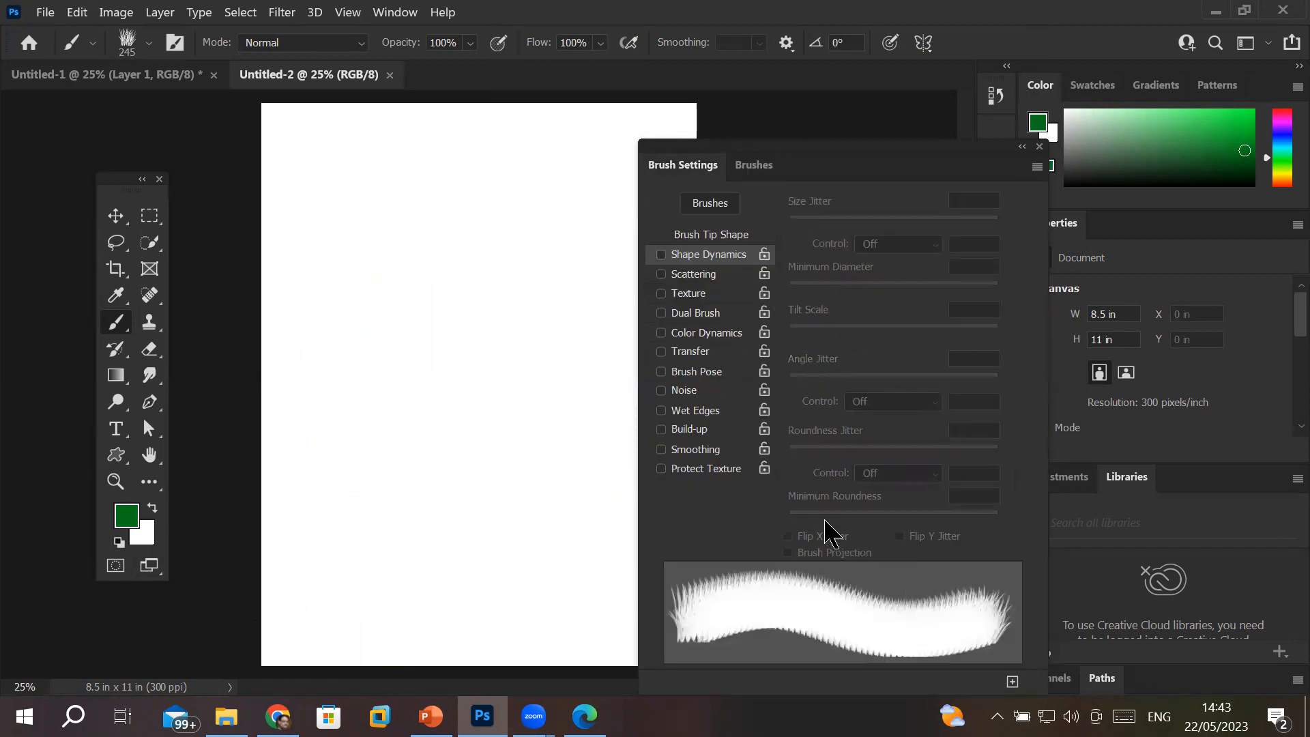
left_click(709, 238)
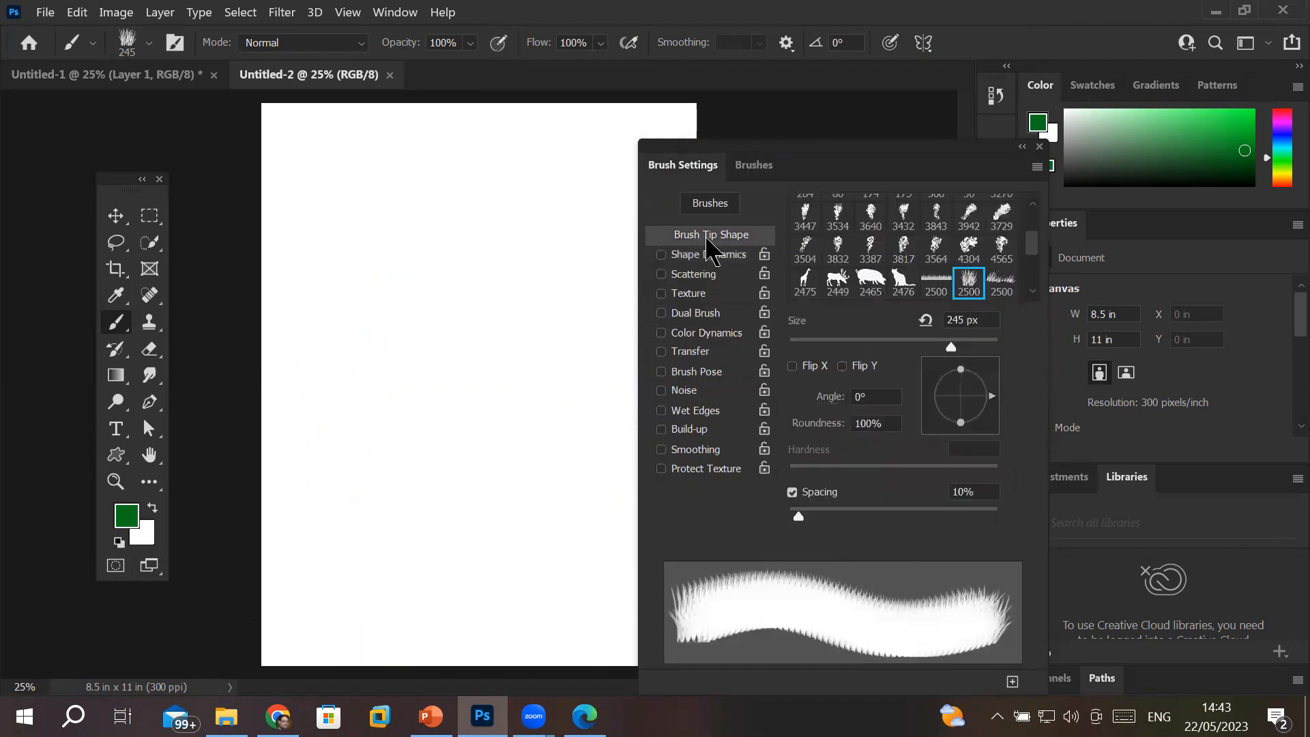
left_click_drag(802, 526, 861, 519)
mouse_move(279, 638)
left_mouse_down()
mouse_move(467, 636)
mouse_move(632, 651)
mouse_move(495, 664)
mouse_move(364, 652)
mouse_move(239, 611)
mouse_move(672, 622)
mouse_move(572, 638)
mouse_move(284, 596)
mouse_move(370, 579)
mouse_move(645, 586)
mouse_move(612, 568)
mouse_move(332, 582)
mouse_move(286, 603)
mouse_move(324, 637)
mouse_move(506, 653)
left_mouse_up()
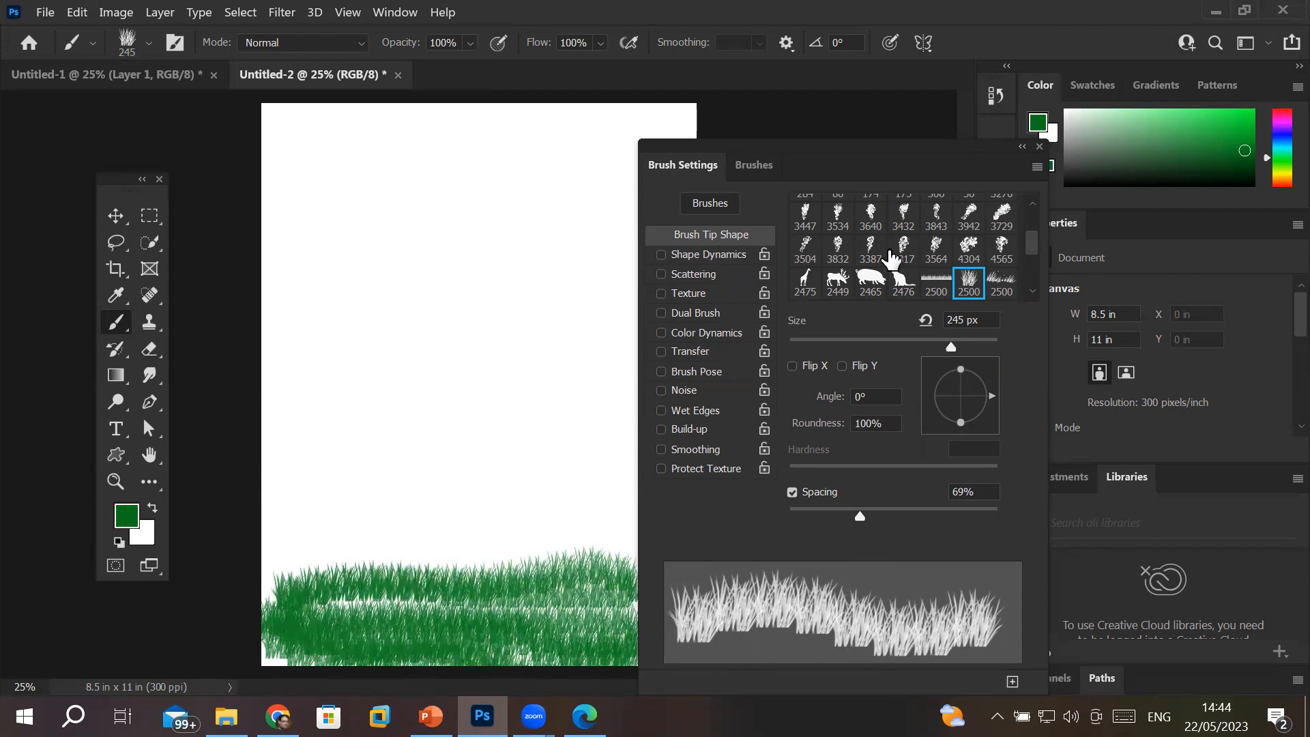
- Choose the 2449 px reindeer brush tip and set the foreground color to dark gray #4e5153
left_click(836, 283)
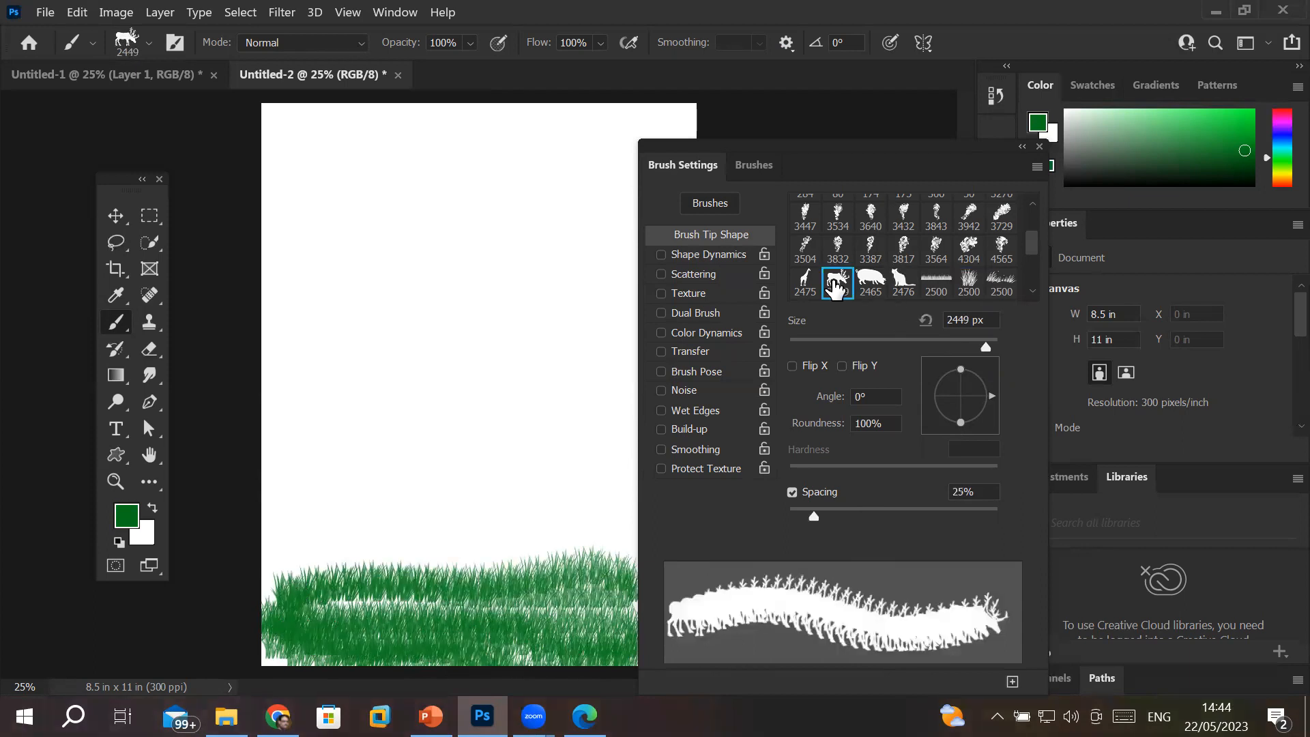
left_click(126, 522)
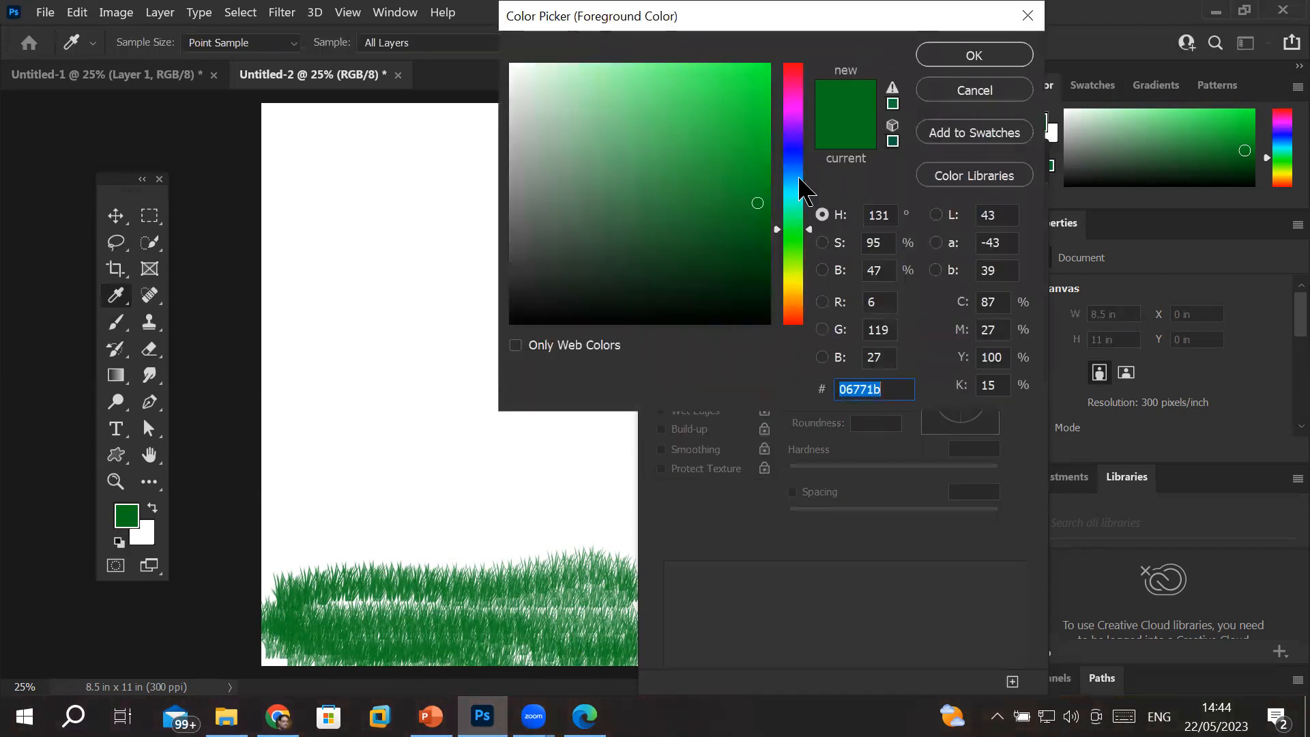
left_click(792, 178)
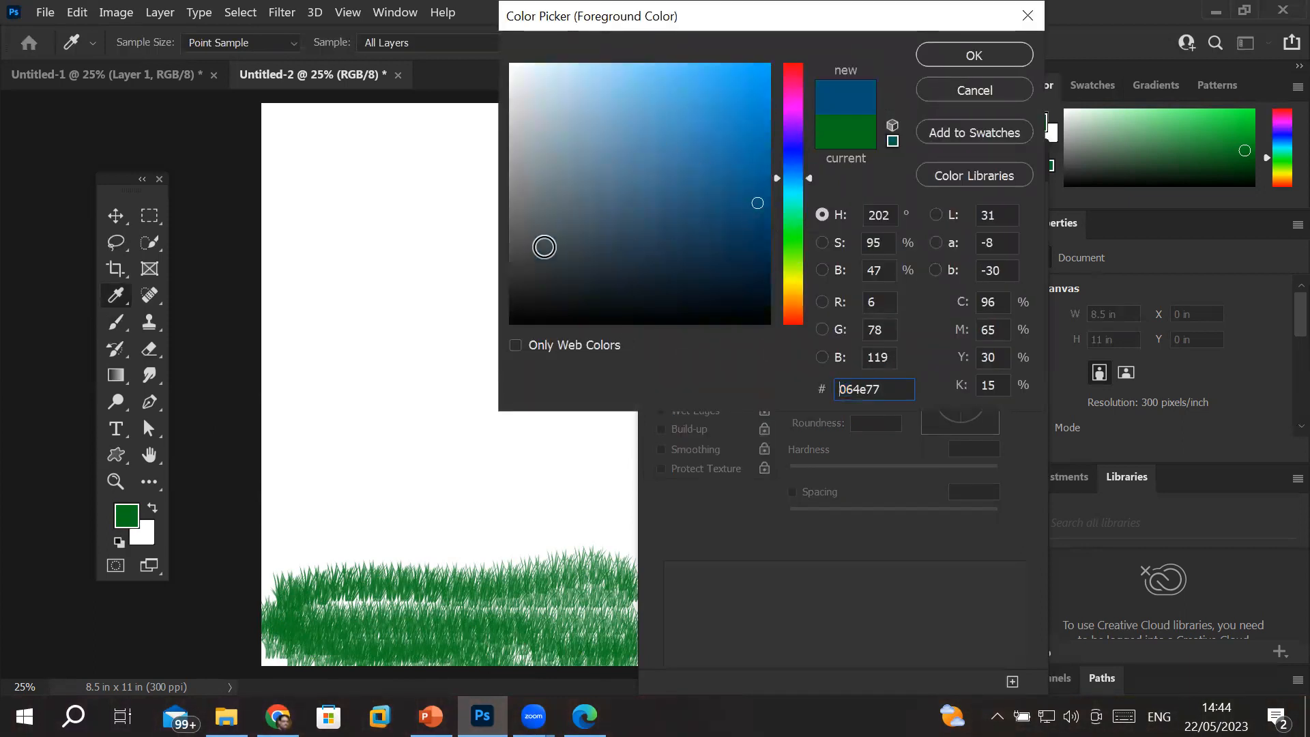
left_click(524, 239)
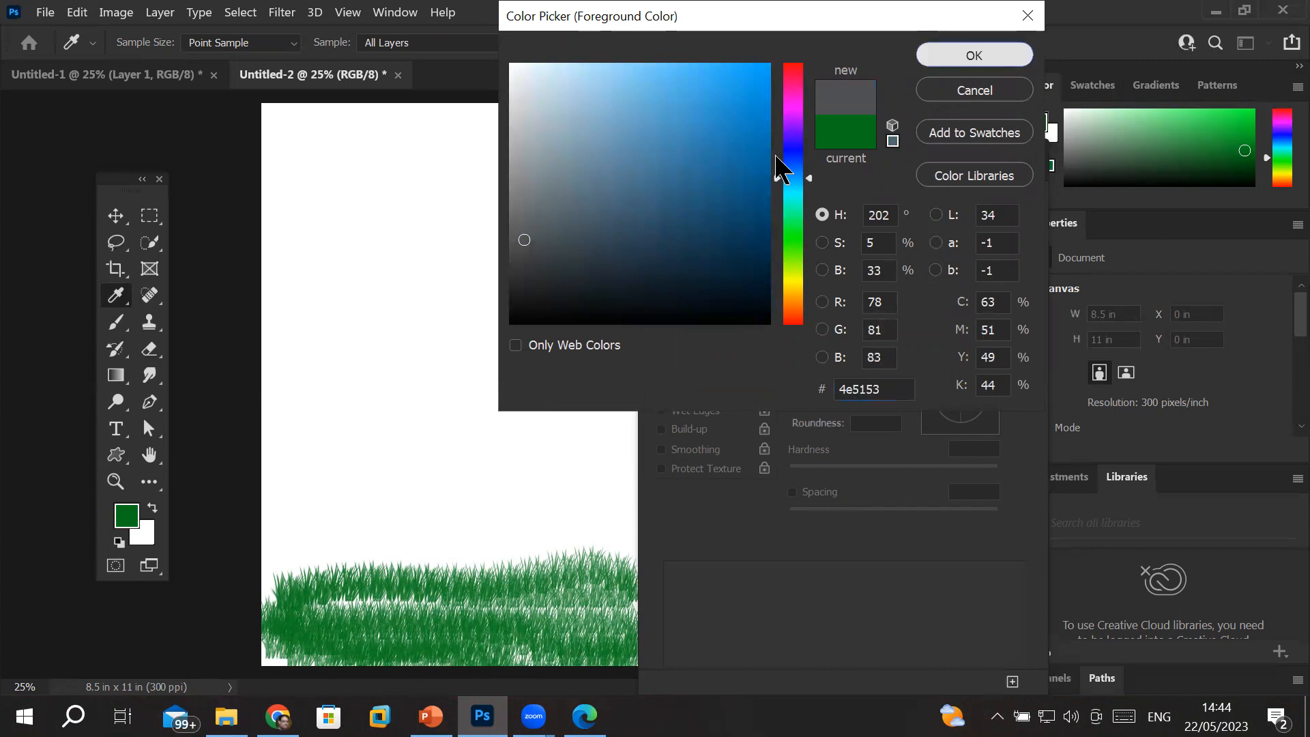
left_click(973, 56)
key("b")
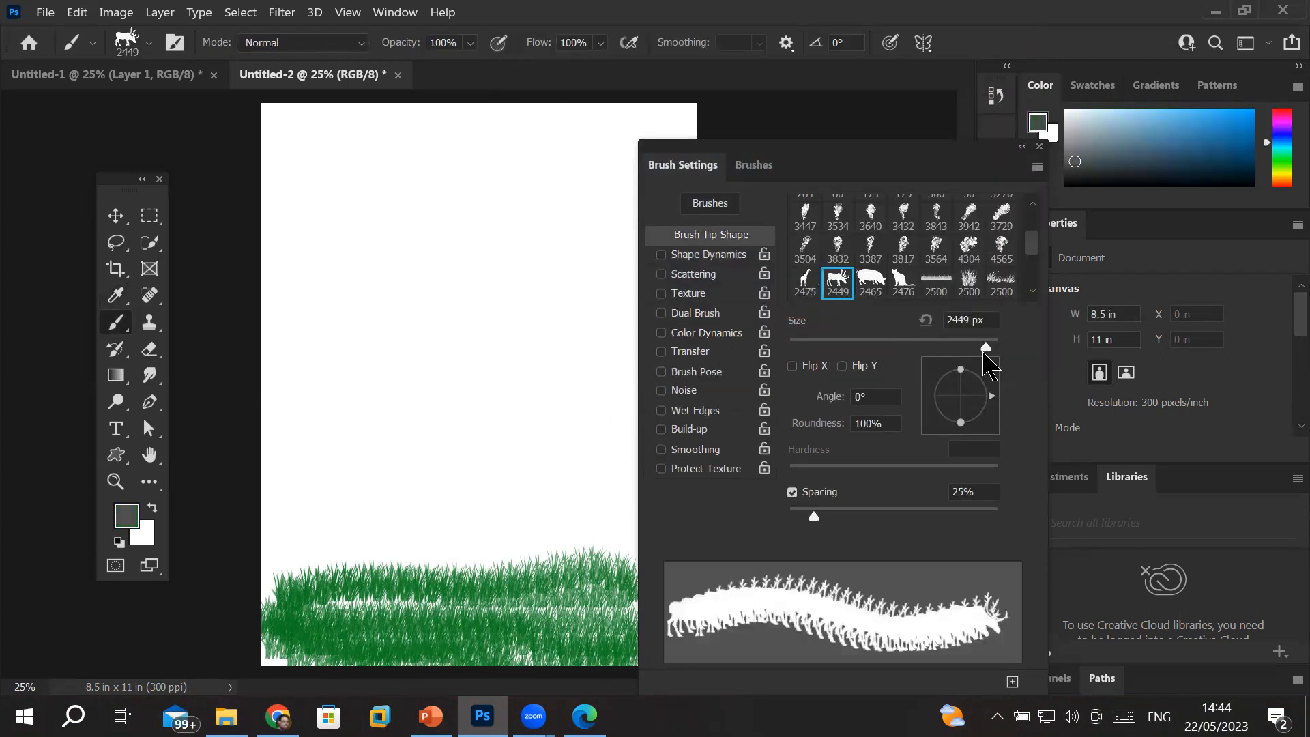
- Set the reindeer tip's size to 337 px and spacing to 173%, with Shape Dynamics on and Size Jitter at 49%
mouse_move(985, 350)
left_mouse_down()
mouse_move(949, 349)
mouse_move(961, 350)
left_mouse_up()
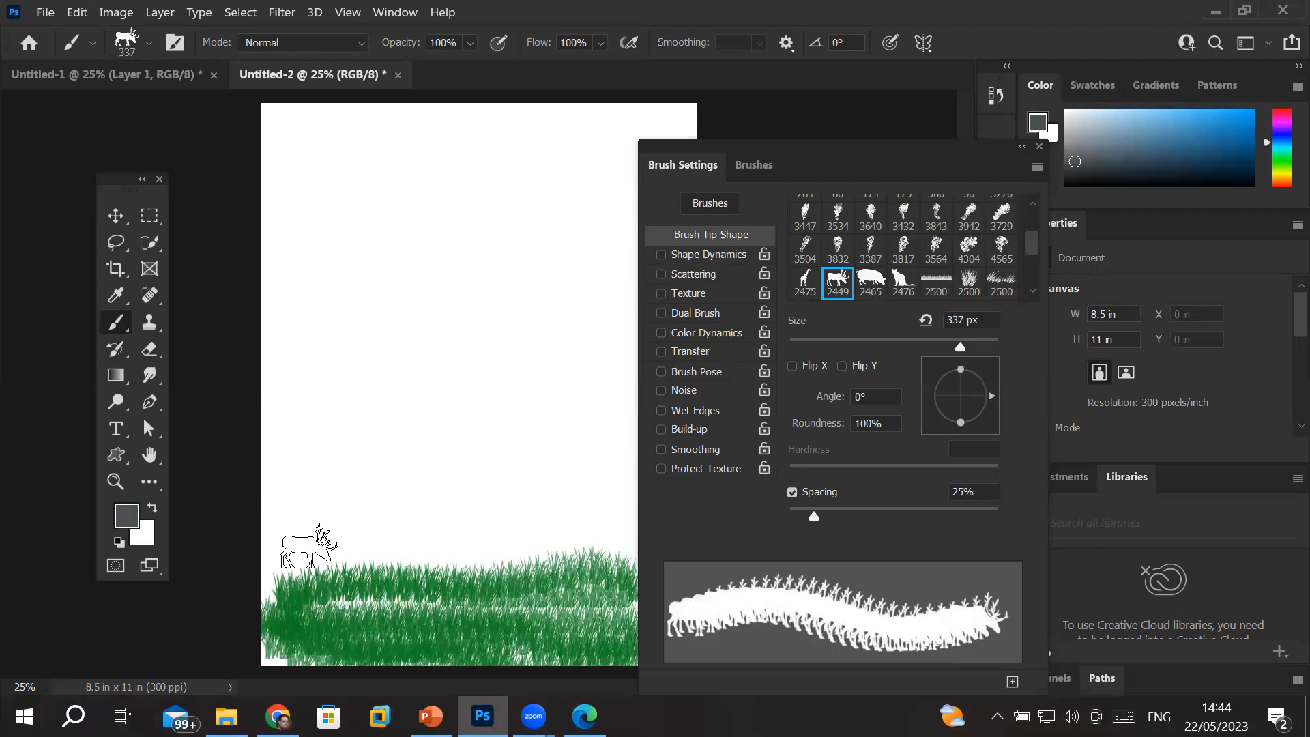
left_click(680, 259)
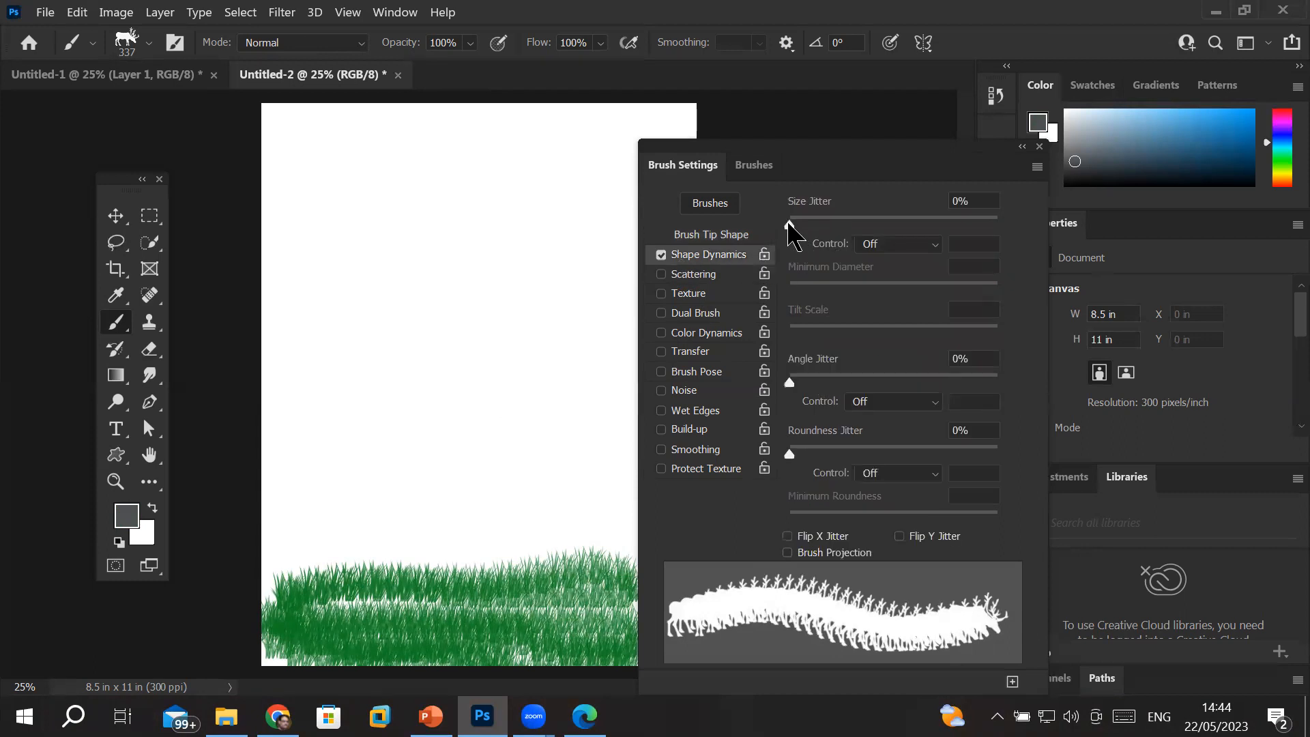
left_click_drag(790, 225, 892, 230)
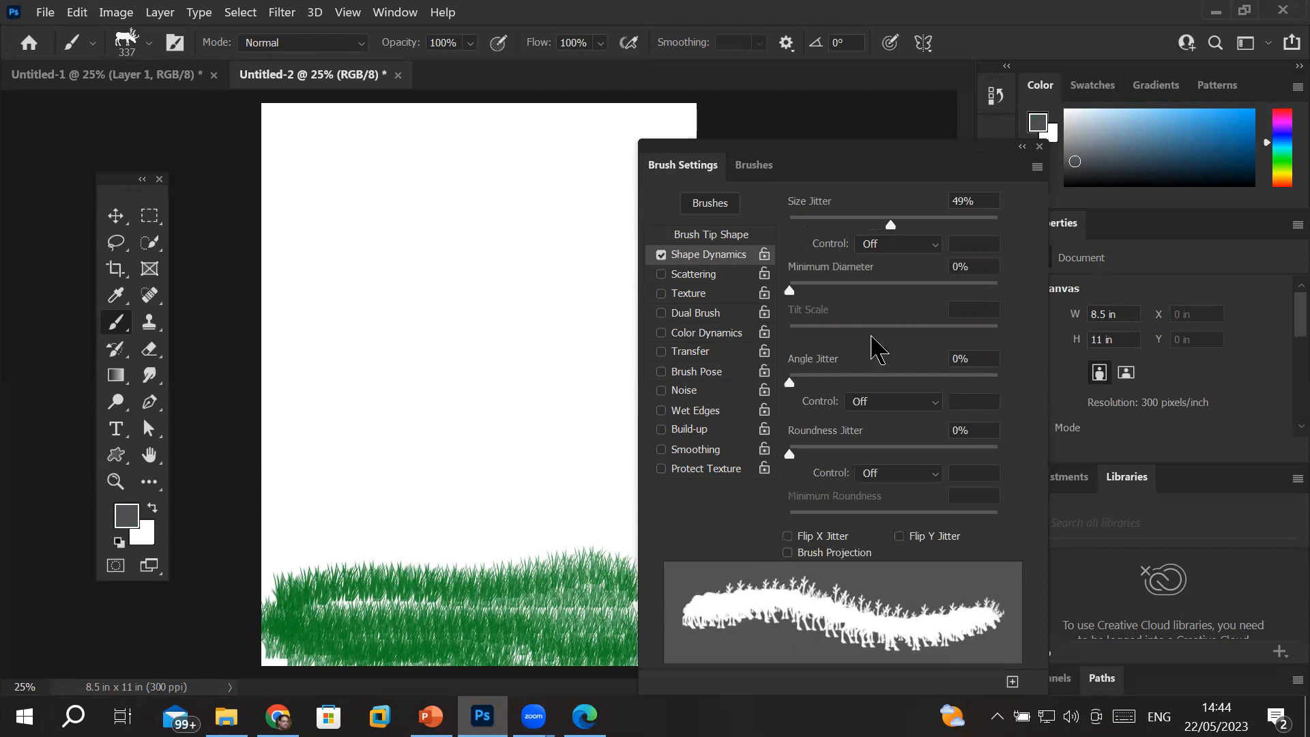
left_click(701, 238)
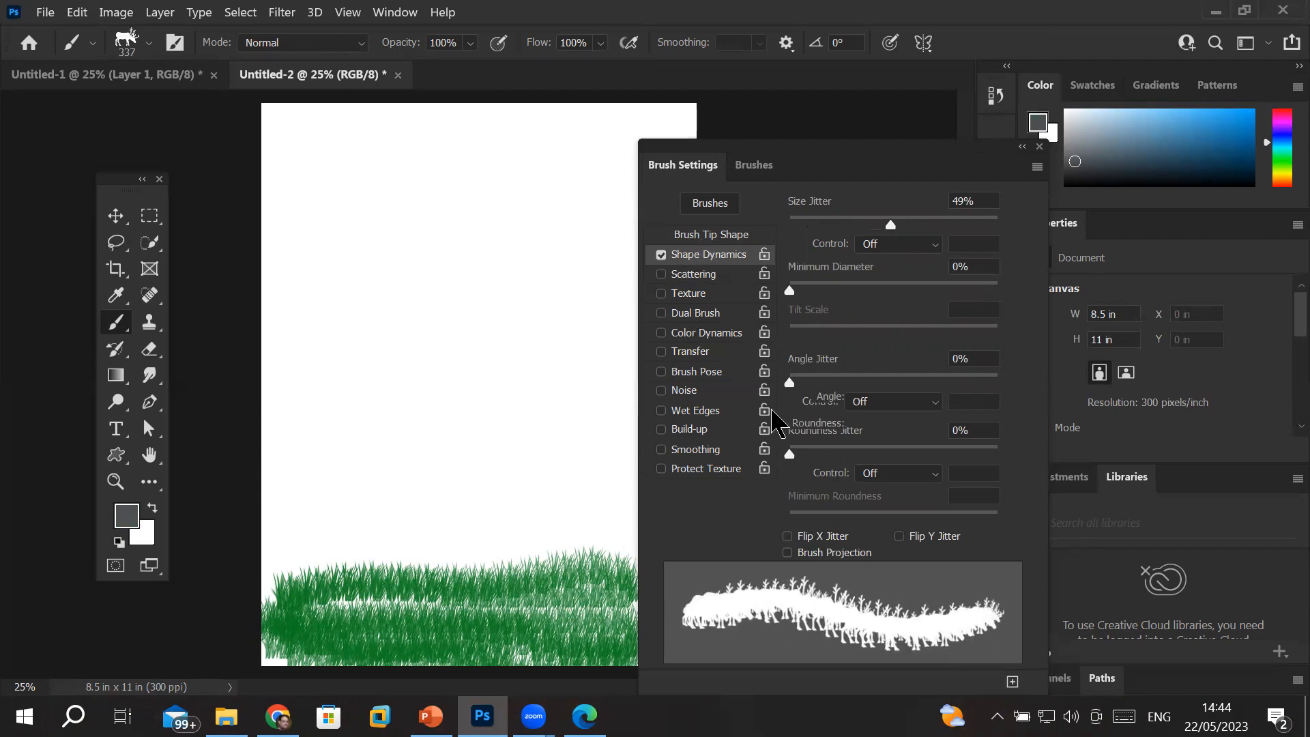
left_click_drag(813, 516, 939, 528)
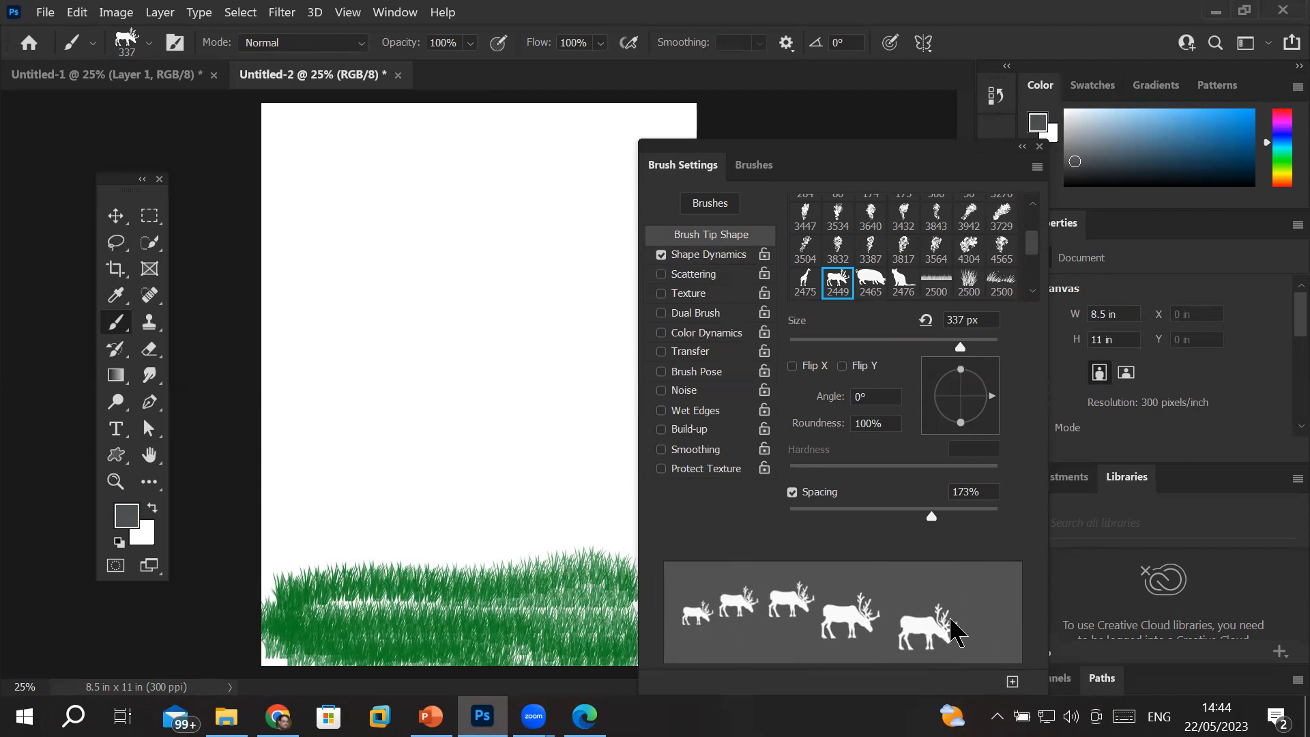
- Compare the reindeer stroke preview with Shape Dynamics turned off and back on
left_click(699, 257)
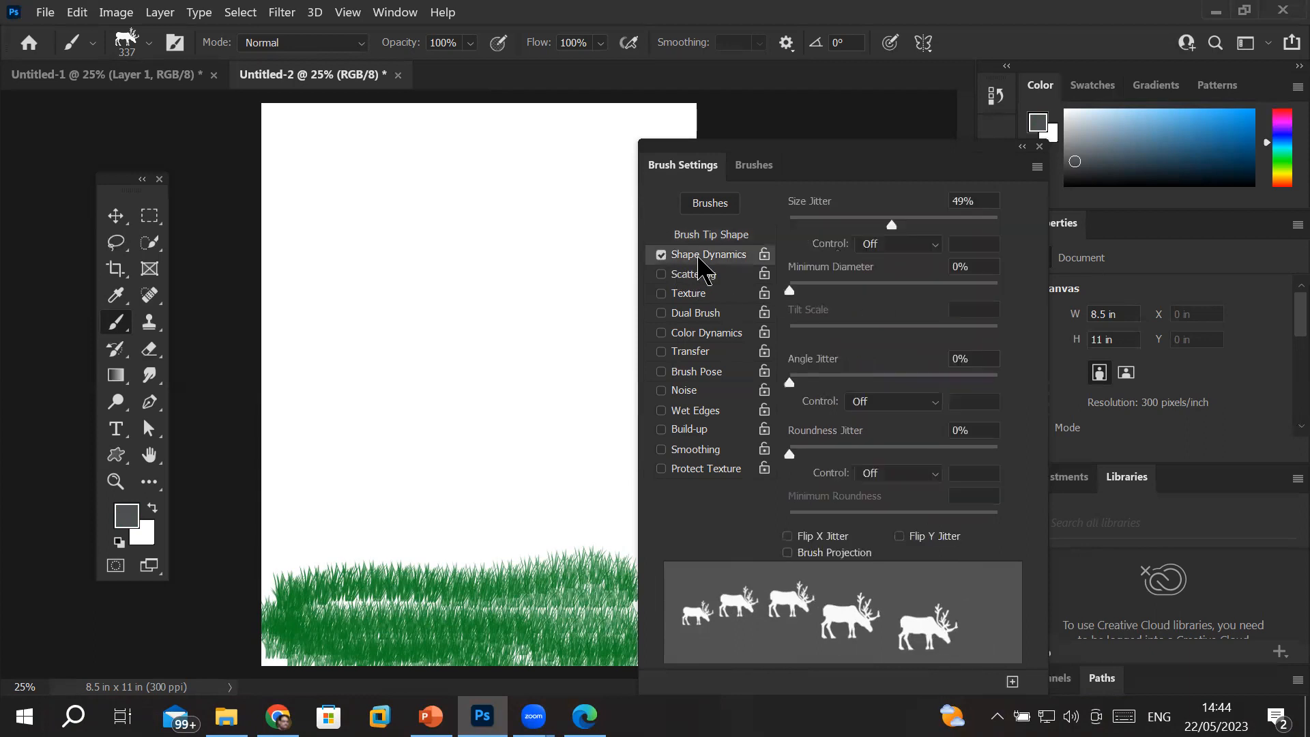
left_click(661, 255)
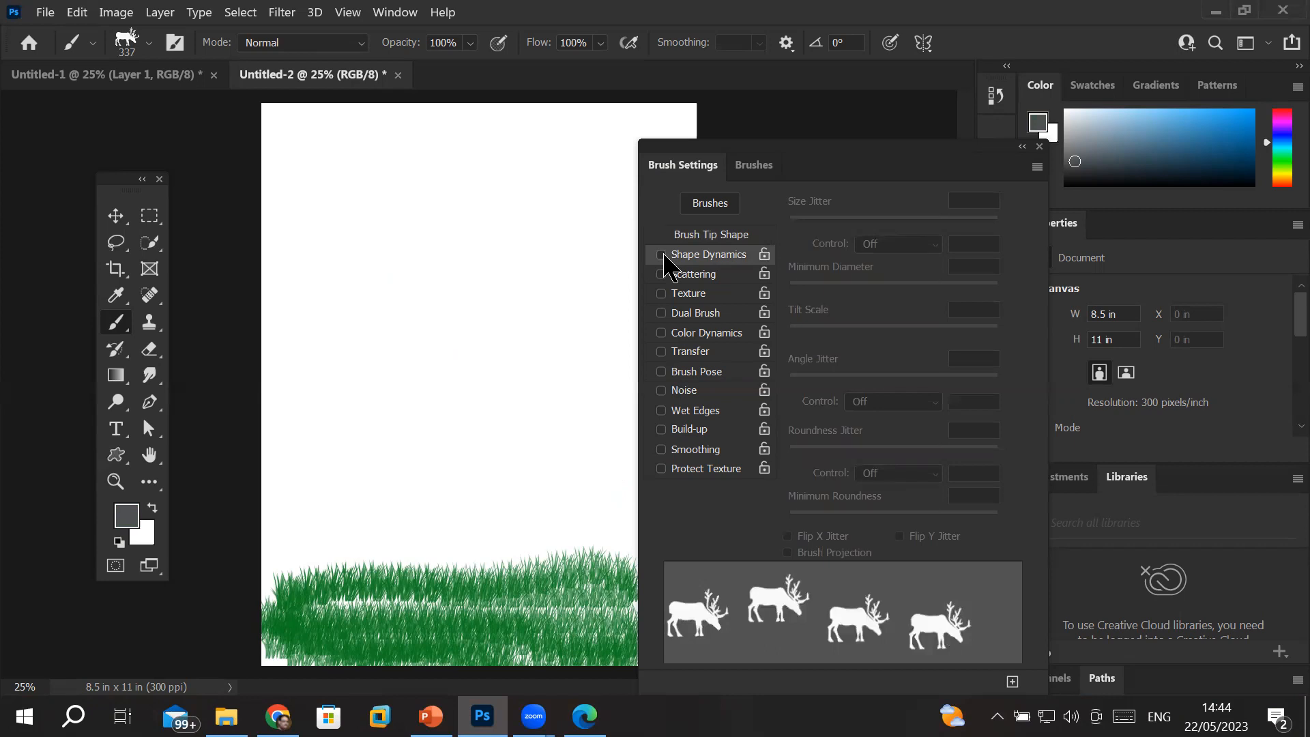
left_click(661, 255)
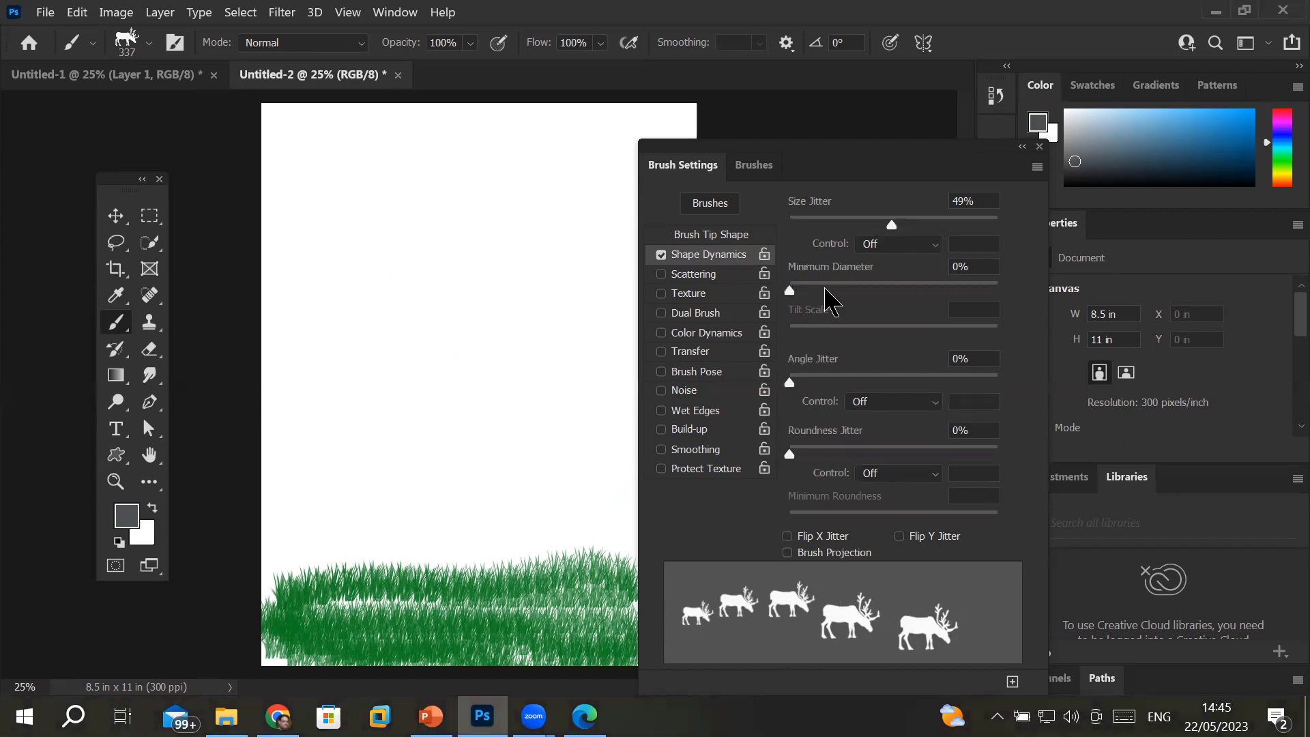
- Set the Shape Dynamics Size Jitter to 100%, Minimum Diameter to 50%, Roundness Jitter to 6% and Minimum Roundness to 43%
left_click_drag(892, 228, 1013, 247)
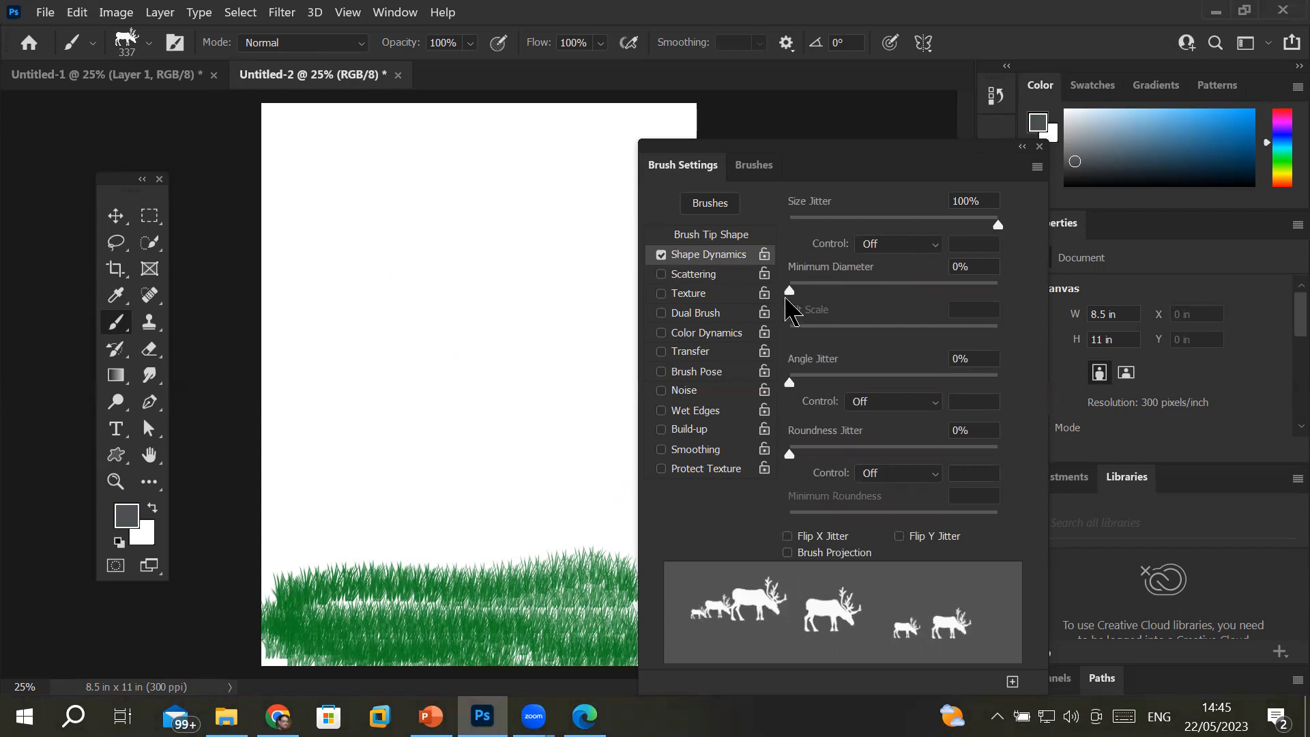
mouse_move(790, 291)
left_mouse_down()
mouse_move(1001, 297)
mouse_move(875, 314)
mouse_move(896, 299)
left_mouse_up()
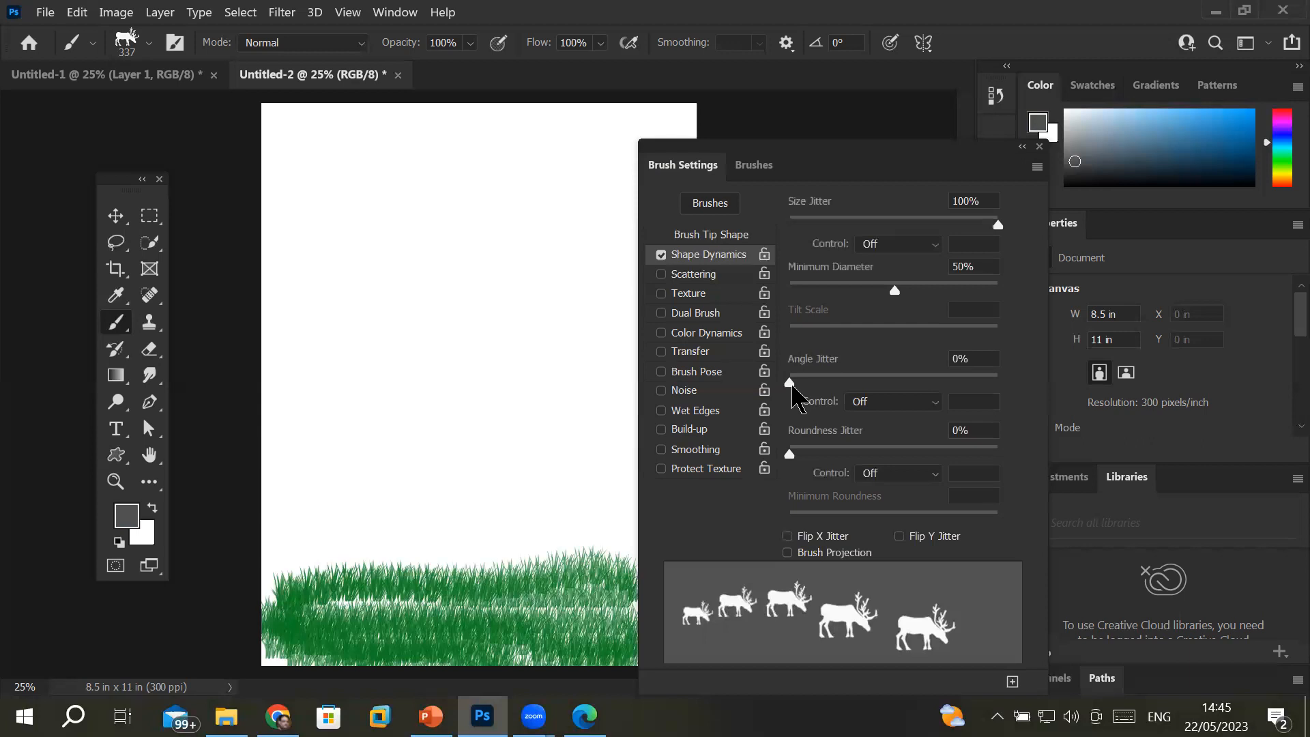
mouse_move(803, 383)
left_mouse_down()
mouse_move(851, 393)
mouse_move(786, 398)
mouse_move(951, 402)
mouse_move(768, 399)
left_mouse_up()
left_click_drag(790, 453, 804, 476)
mouse_move(836, 522)
left_mouse_down()
mouse_move(975, 535)
mouse_move(880, 524)
left_mouse_up()
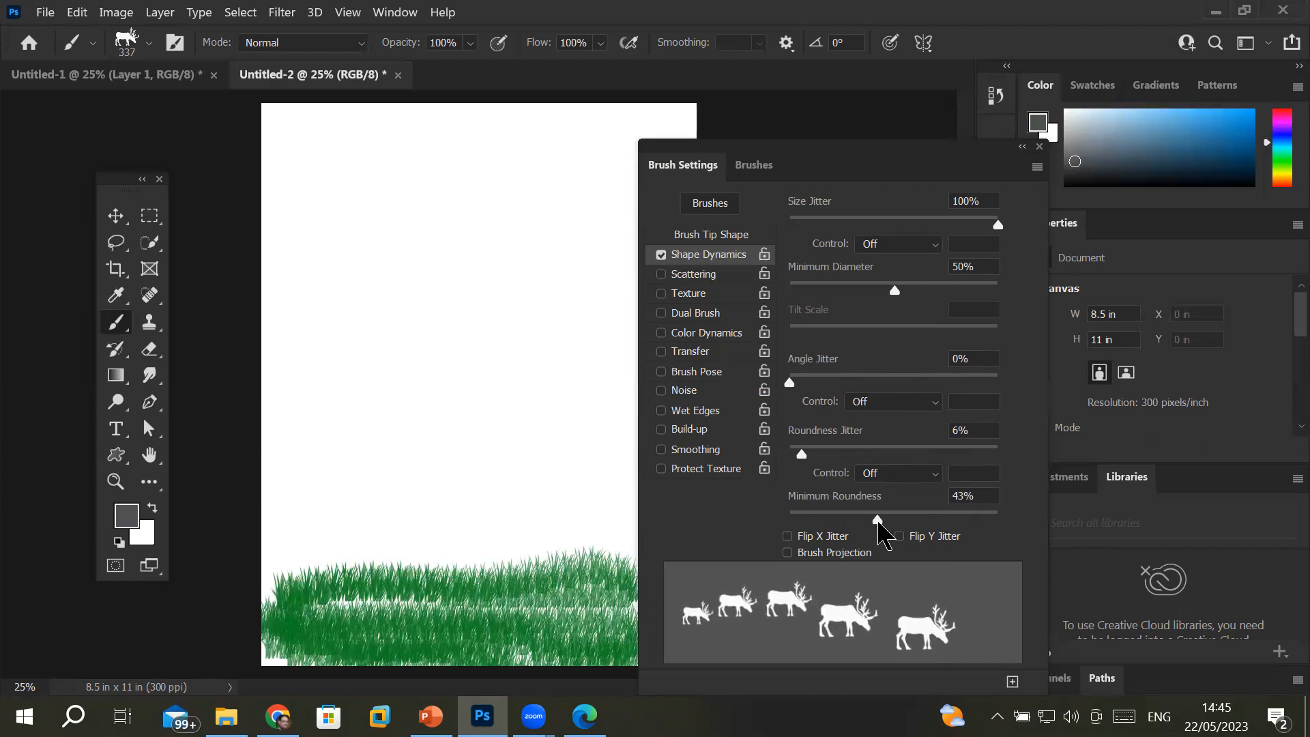
- Enable Flip X Jitter, try Flip Y Jitter and Brush Projection but leave both off, and collapse the brush settings
left_click(802, 541)
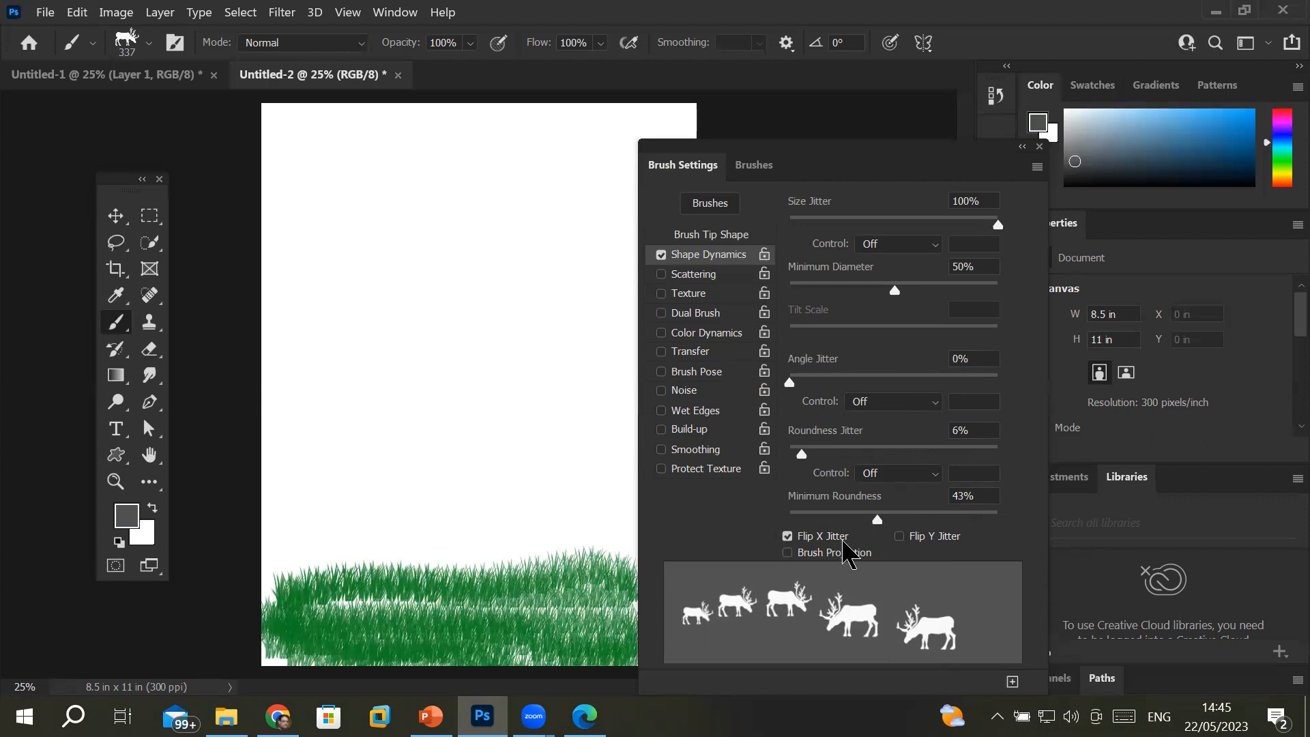
left_click(900, 537)
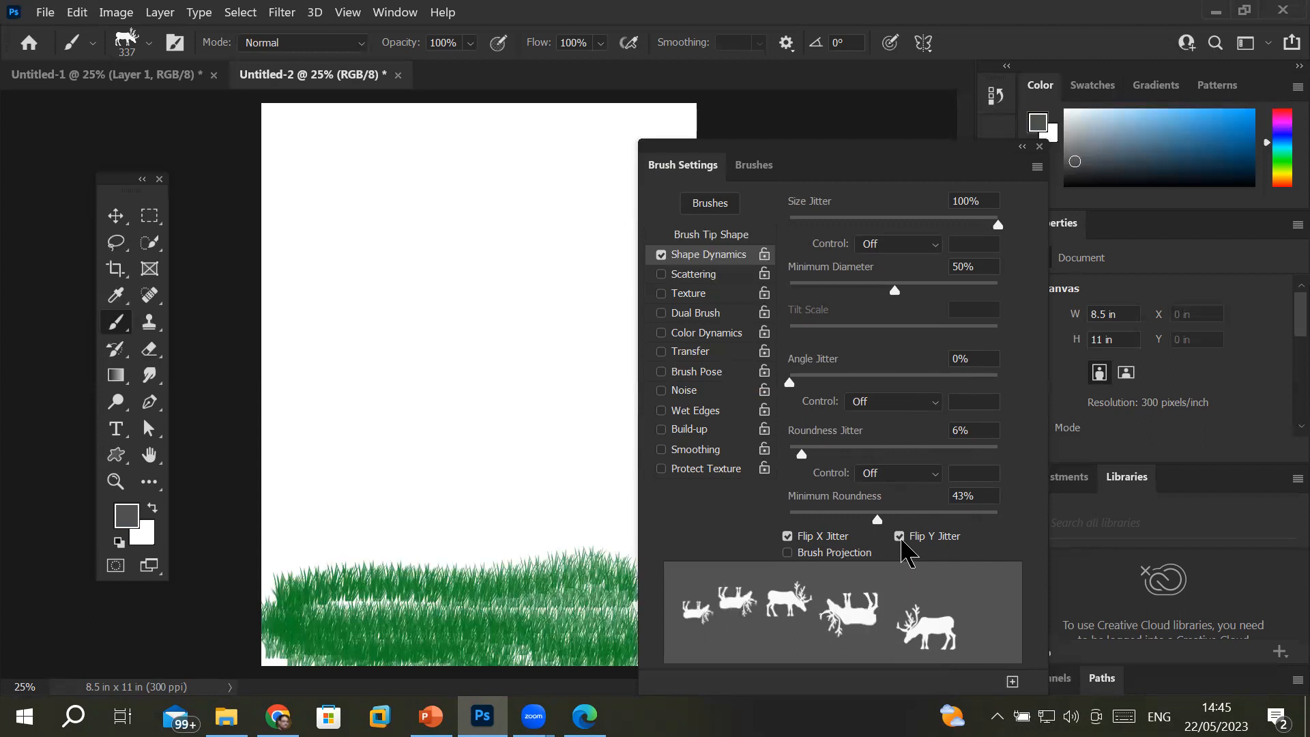
left_click(901, 539)
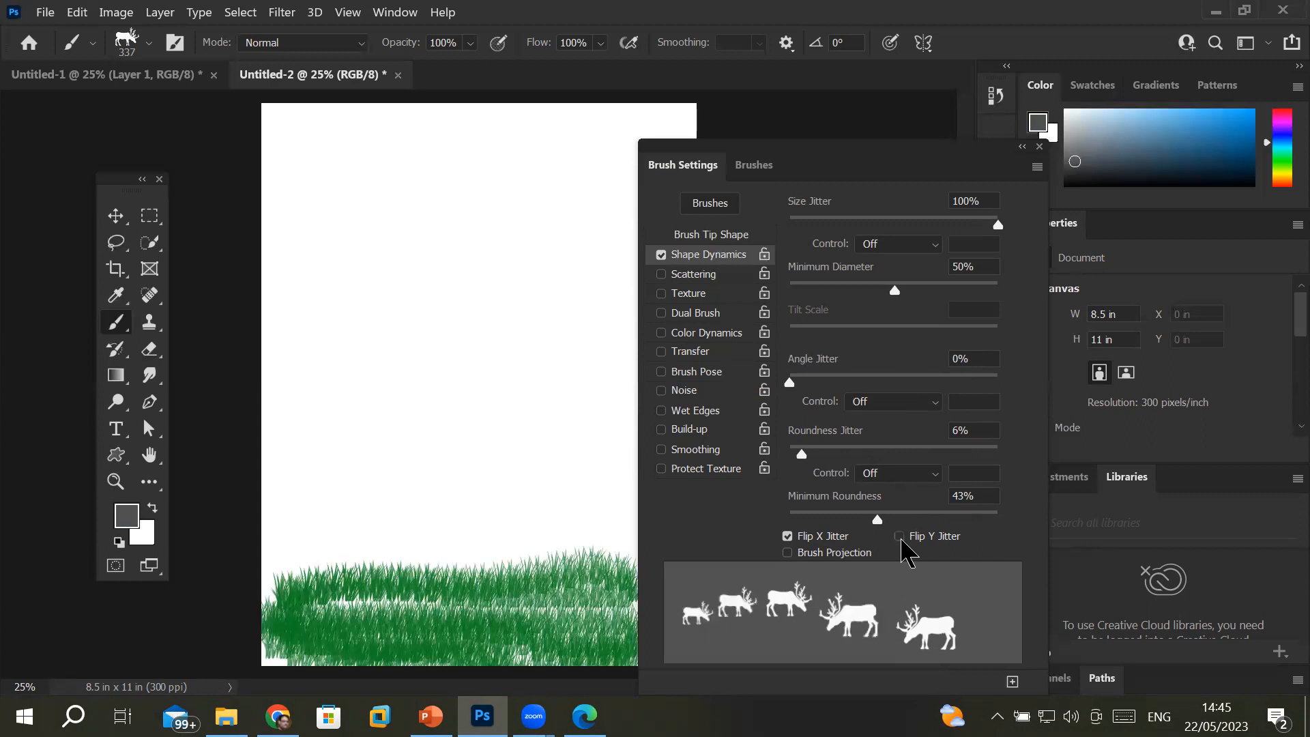
left_click(789, 552)
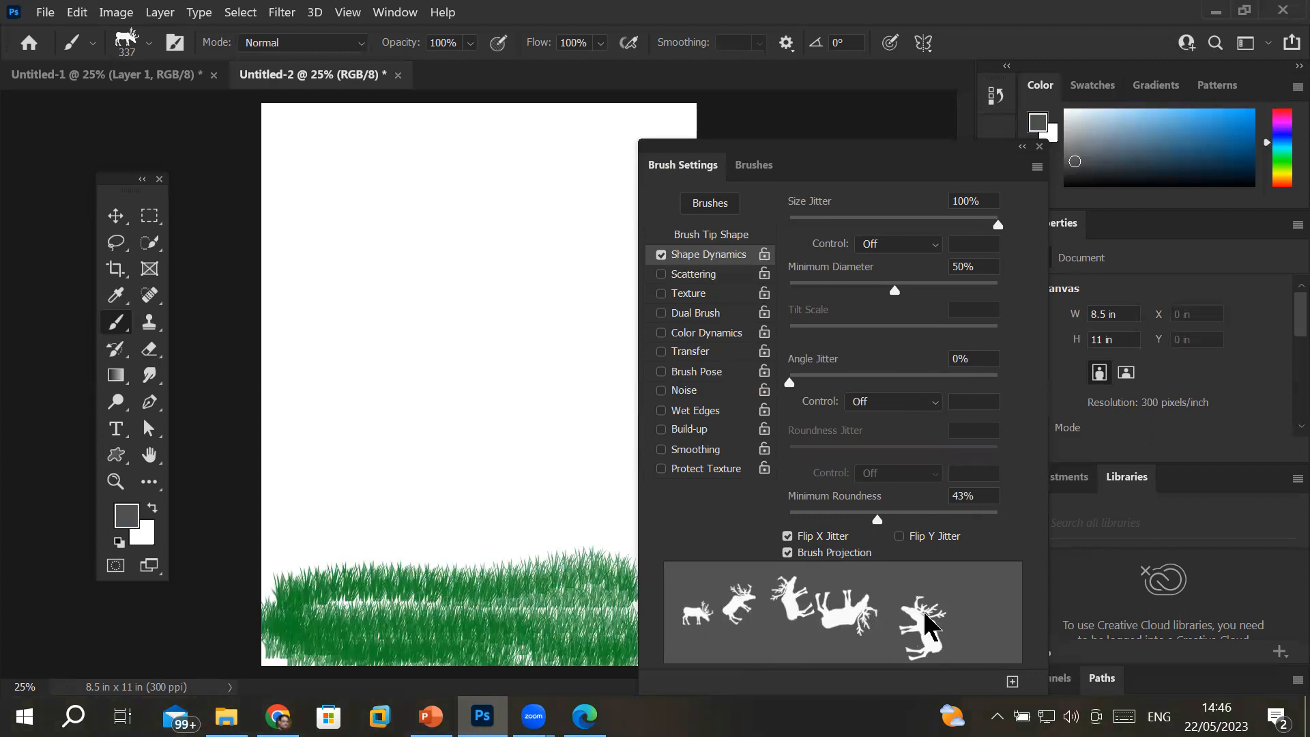
left_click(788, 553)
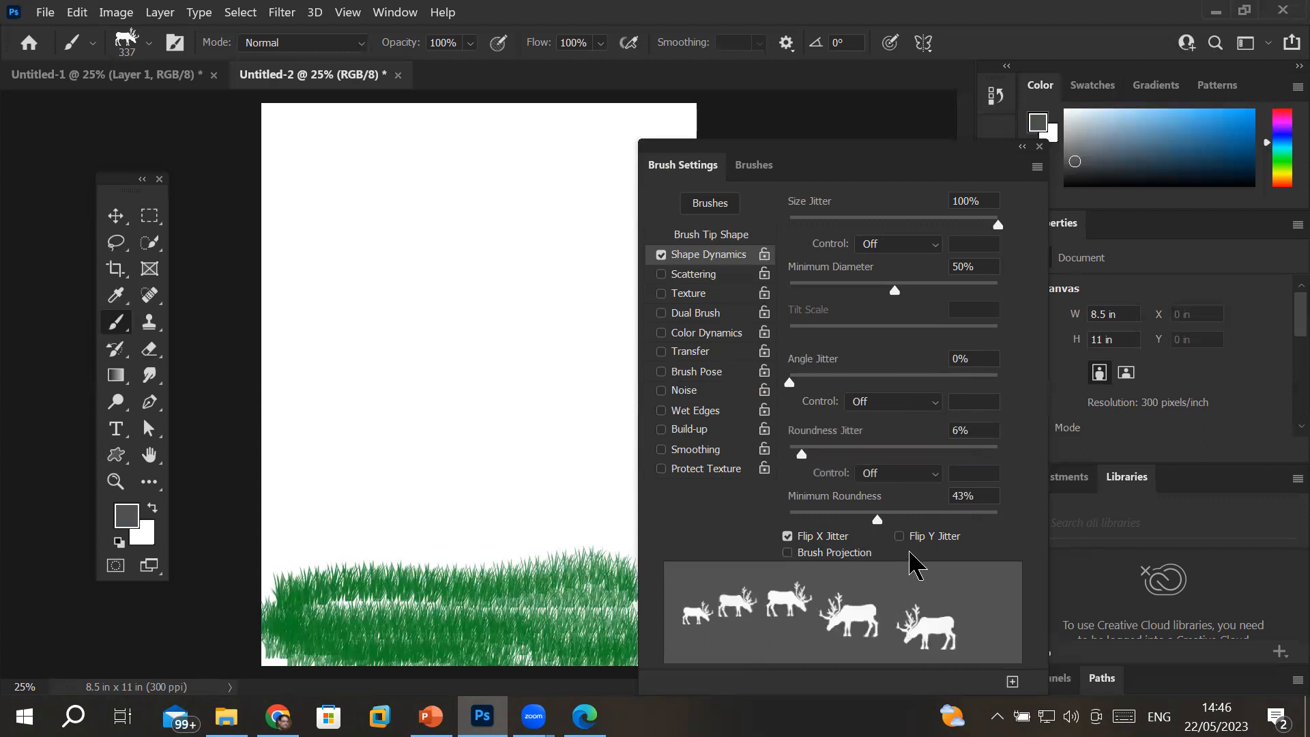
left_click(899, 536)
left_click(899, 536)
left_click(1022, 146)
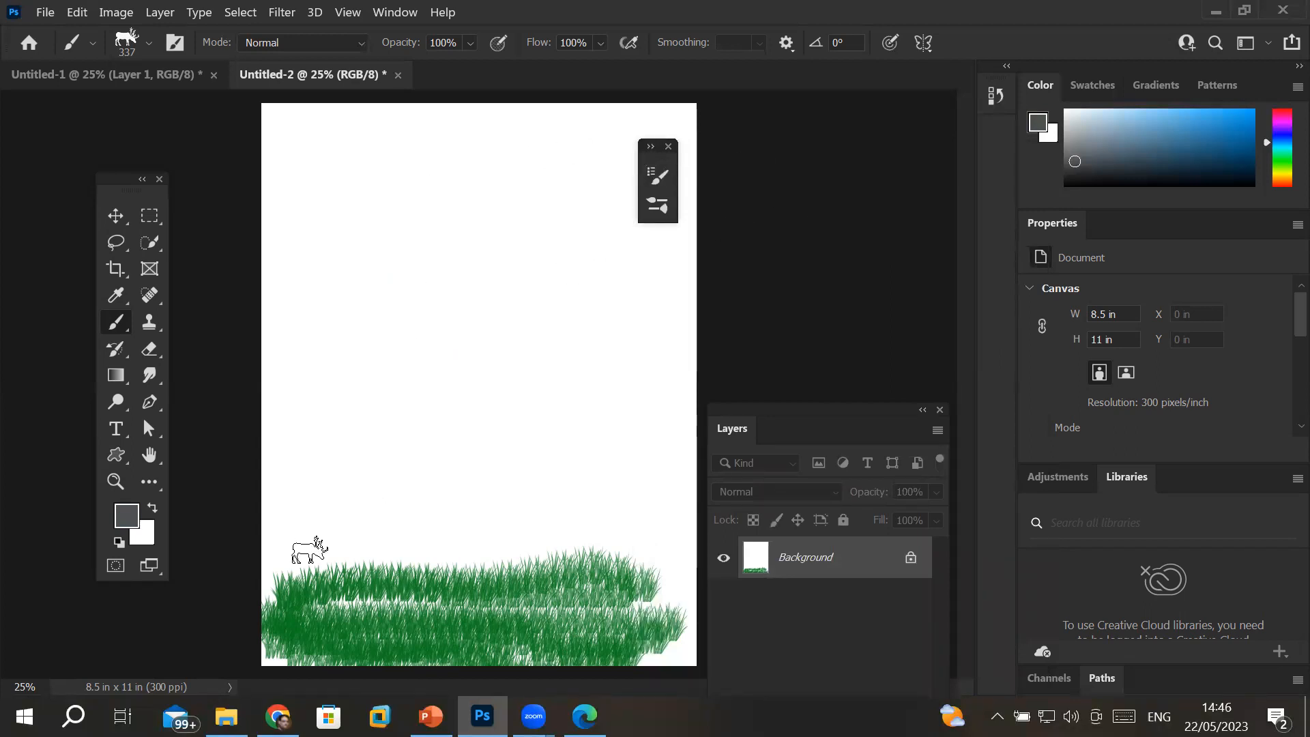
- Paint rows of dark gray reindeer of varying size and direction over the grass and across the blank page above
mouse_move(303, 556)
left_mouse_down()
mouse_move(499, 533)
mouse_move(698, 555)
mouse_move(637, 549)
mouse_move(637, 575)
mouse_move(459, 582)
mouse_move(318, 618)
mouse_move(363, 643)
mouse_move(648, 634)
mouse_move(689, 620)
mouse_move(537, 606)
mouse_move(405, 624)
mouse_move(330, 617)
mouse_move(284, 591)
mouse_move(471, 574)
left_mouse_up()
scroll(602, 607, "up", 3)
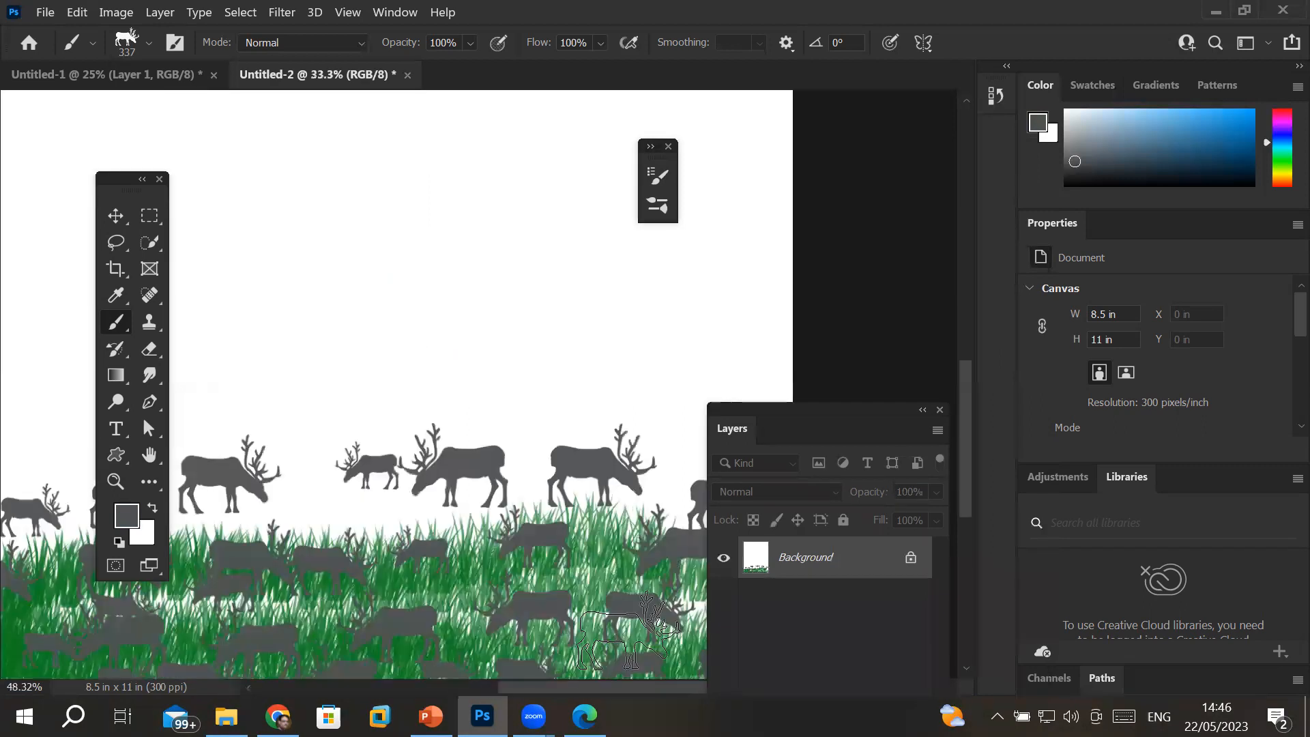
scroll(519, 545, "down", 3)
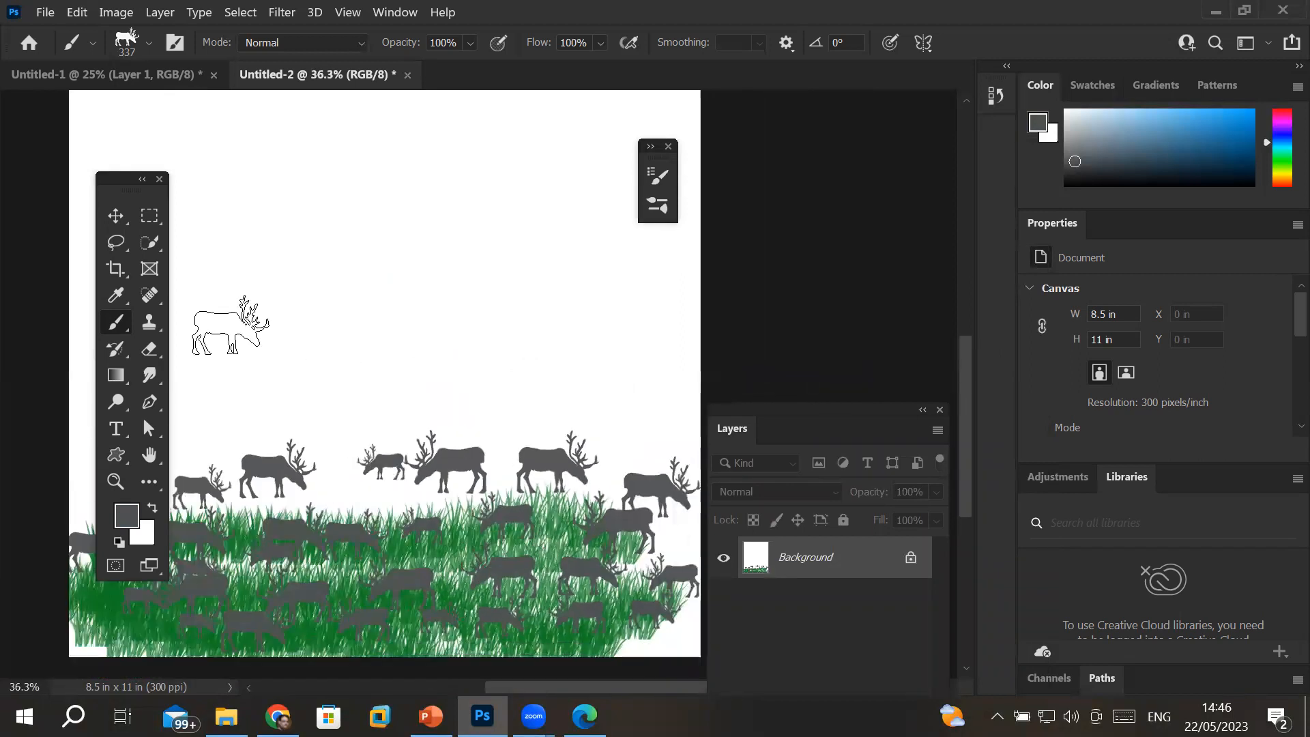
left_click(230, 324)
mouse_move(349, 321)
left_mouse_down()
mouse_move(527, 314)
mouse_move(596, 339)
mouse_move(605, 360)
mouse_move(234, 380)
left_mouse_up()
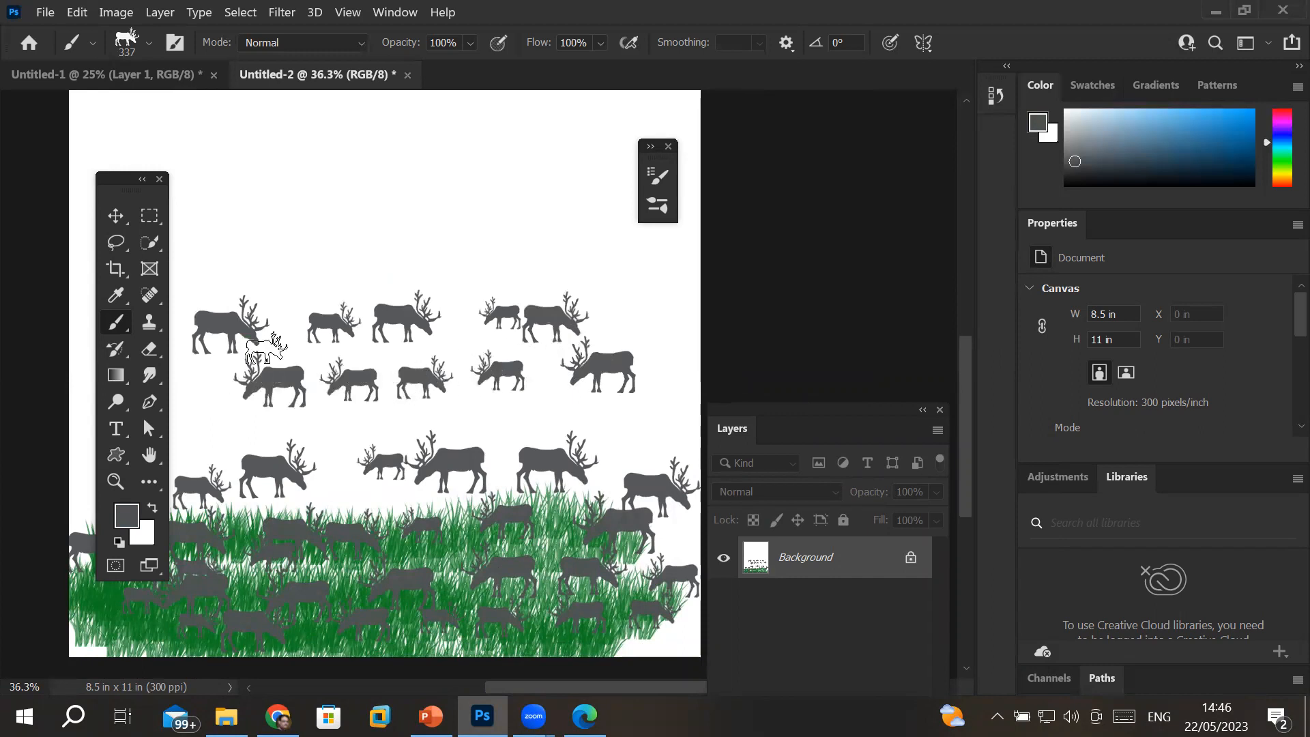
scroll(334, 266, "down", 1)
scroll(334, 266, "down", 2)
mouse_move(317, 343)
left_mouse_down()
mouse_move(525, 341)
mouse_move(643, 301)
mouse_move(423, 296)
mouse_move(359, 280)
mouse_move(404, 251)
mouse_move(526, 236)
mouse_move(567, 217)
mouse_move(337, 200)
left_mouse_up()
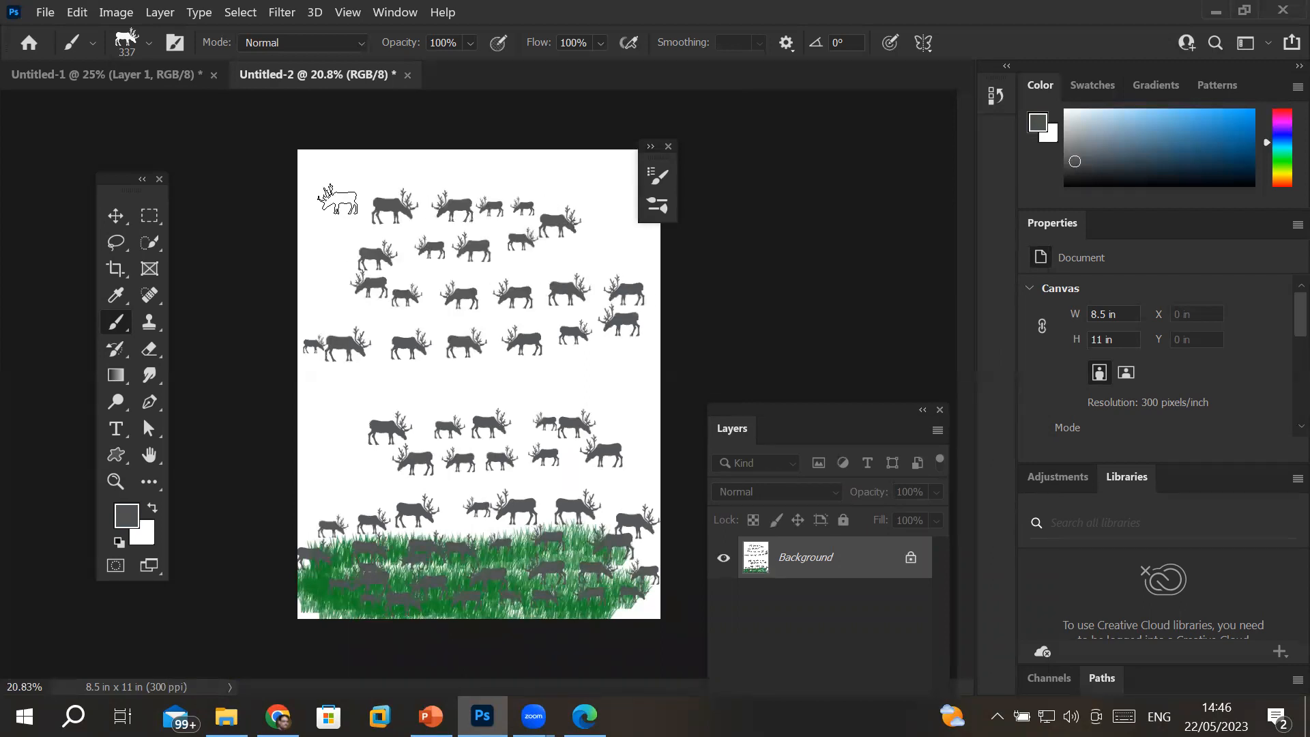
- Reopen the brush settings and review the Brush Tip Shape and Shape Dynamics options
left_click(660, 179)
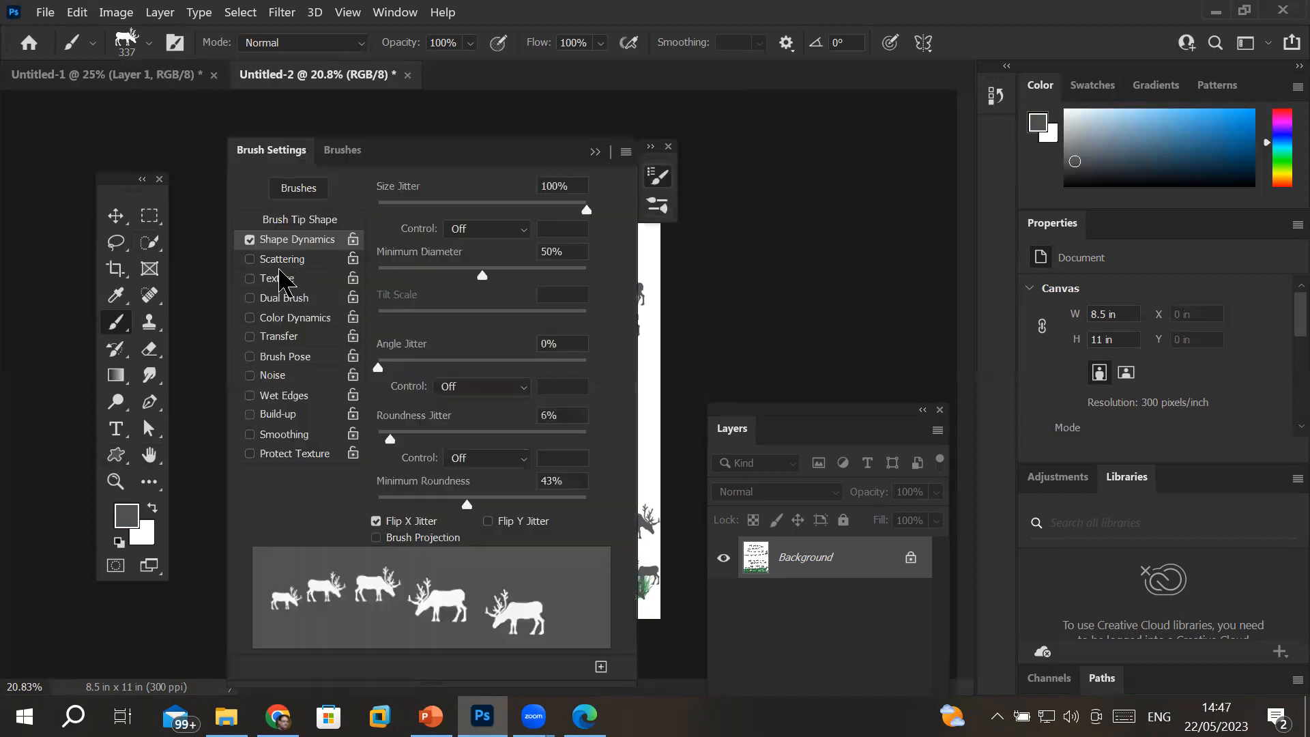
left_click(300, 221)
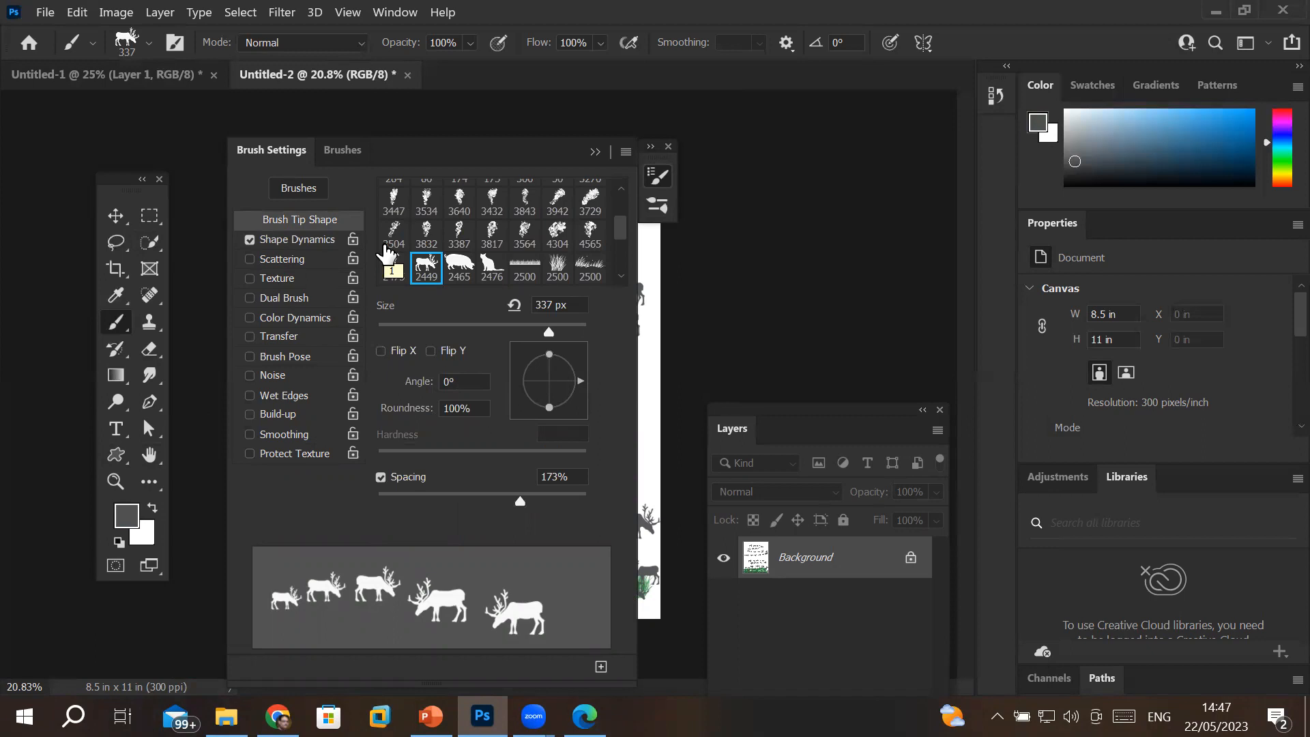
left_click(297, 243)
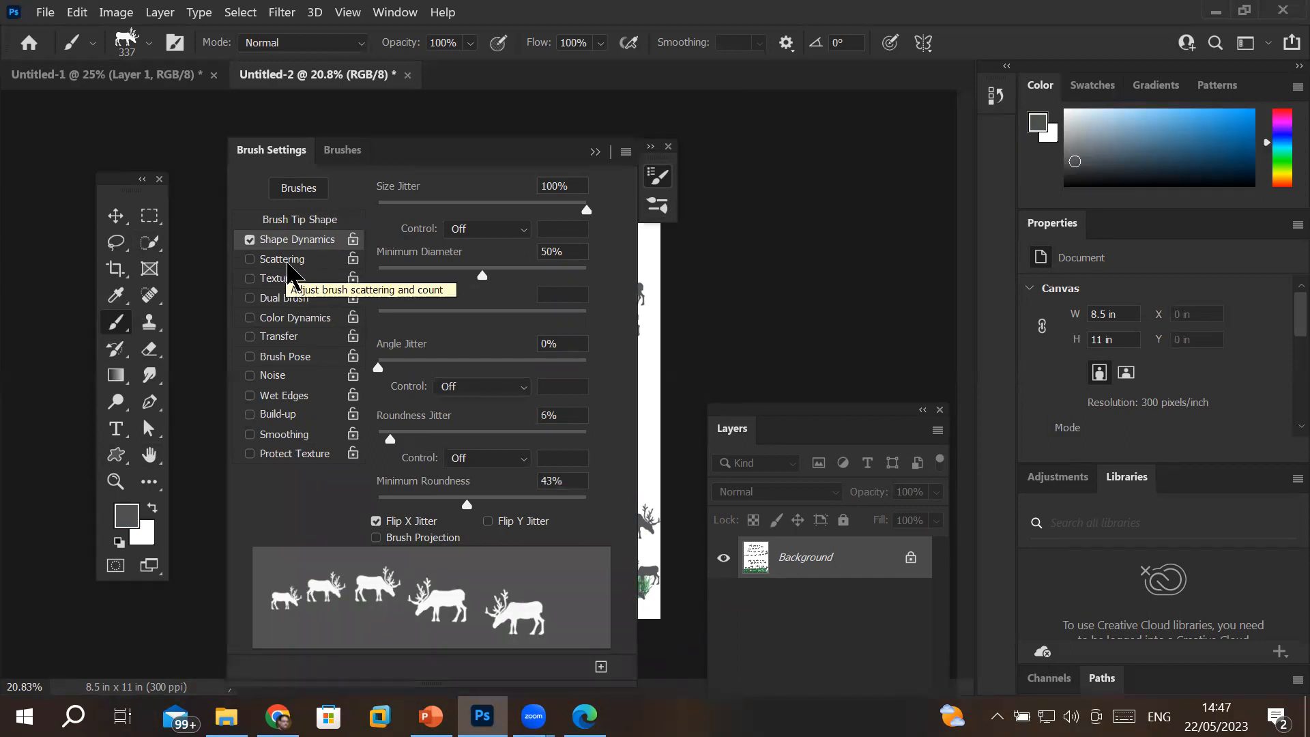
- Turn on every remaining brush option from Scattering through Protect Texture, and open the Transfer and Color Dynamics settings
left_click(287, 262)
left_click(287, 279)
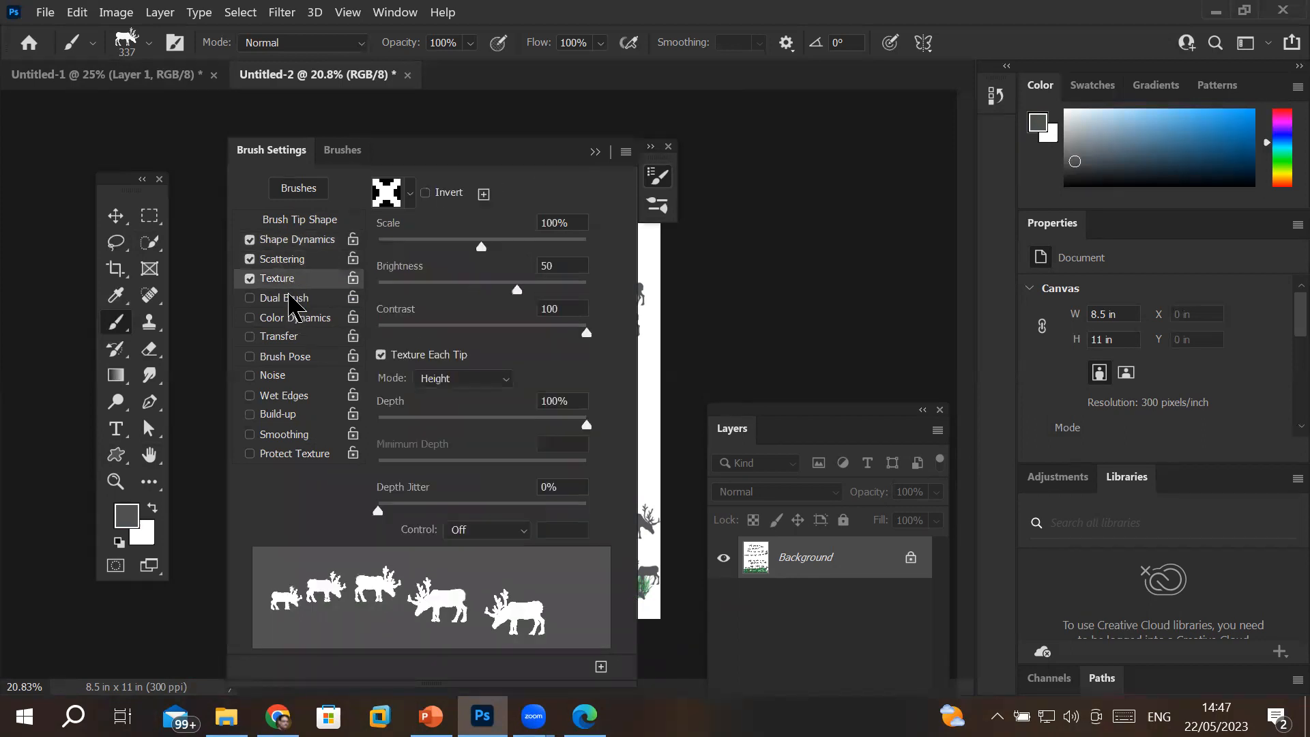
left_click(288, 299)
left_click(289, 318)
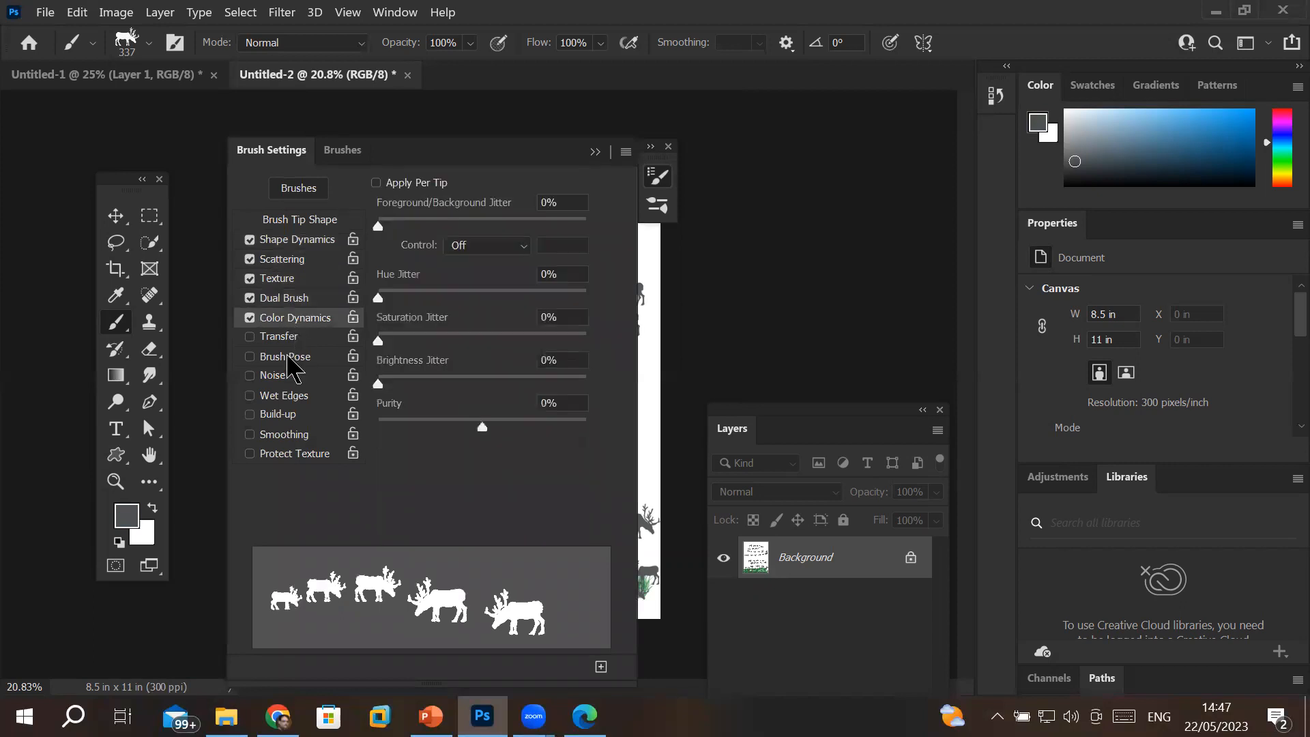
left_click(289, 337)
left_click(285, 357)
left_click(280, 376)
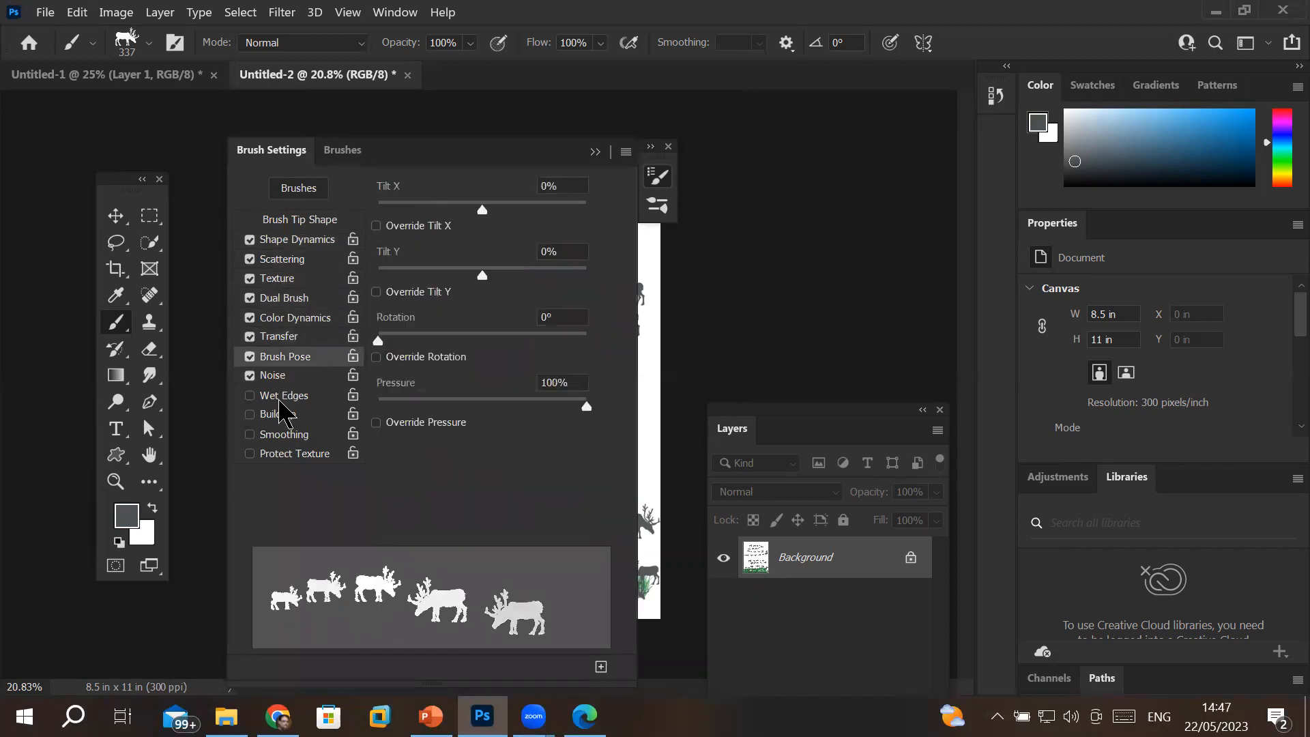
left_click(283, 395)
left_click(286, 415)
left_click(299, 440)
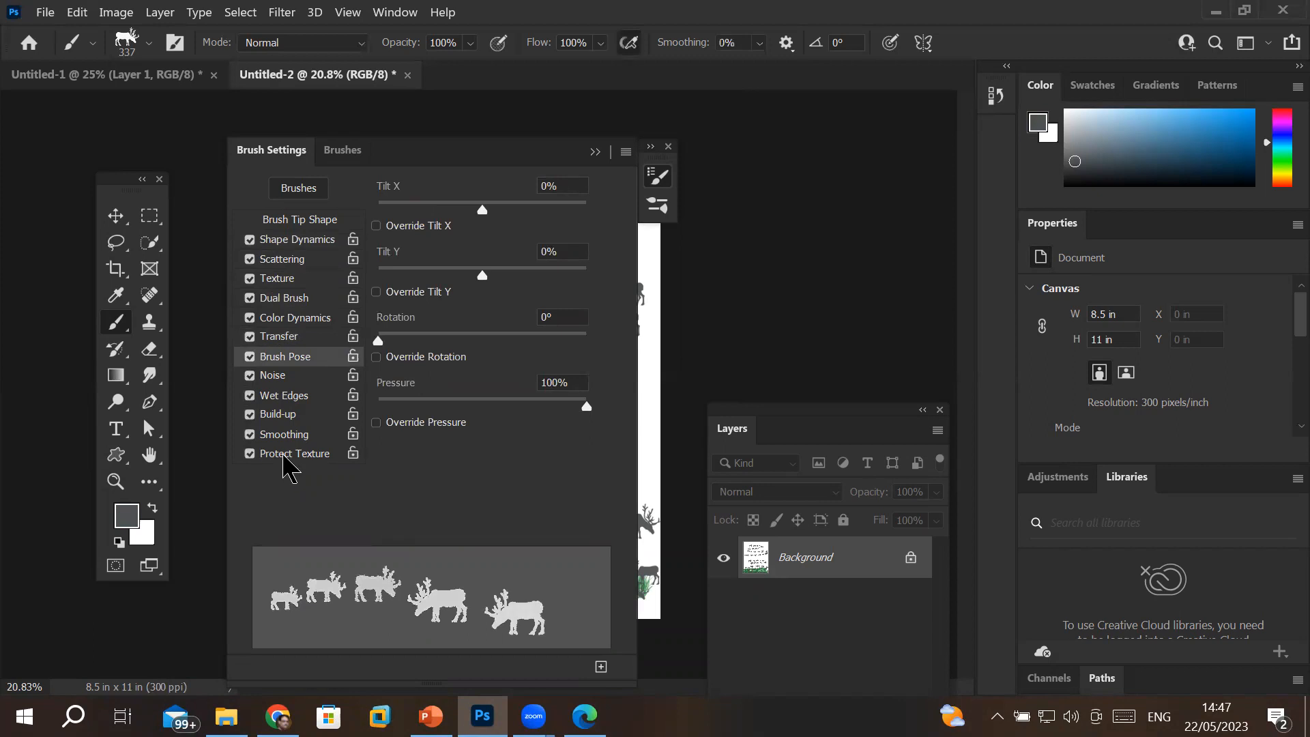
left_click(267, 337)
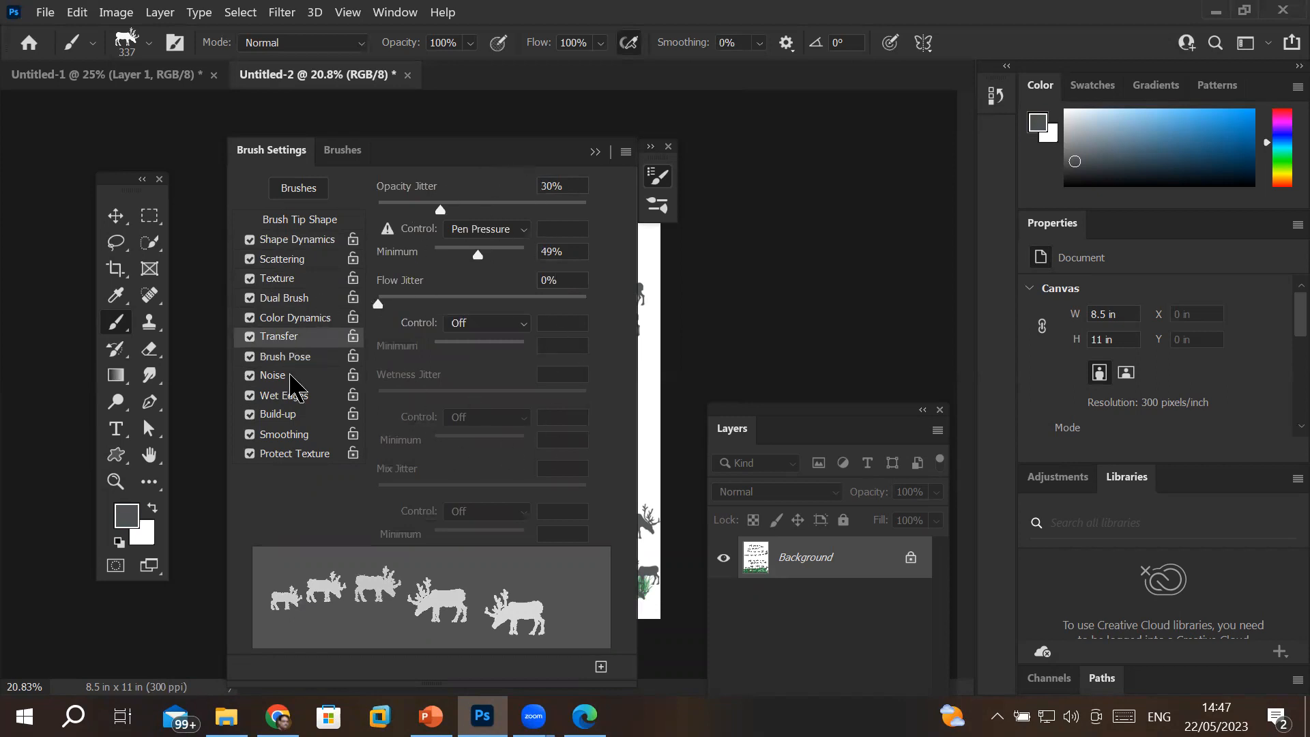
left_click(281, 318)
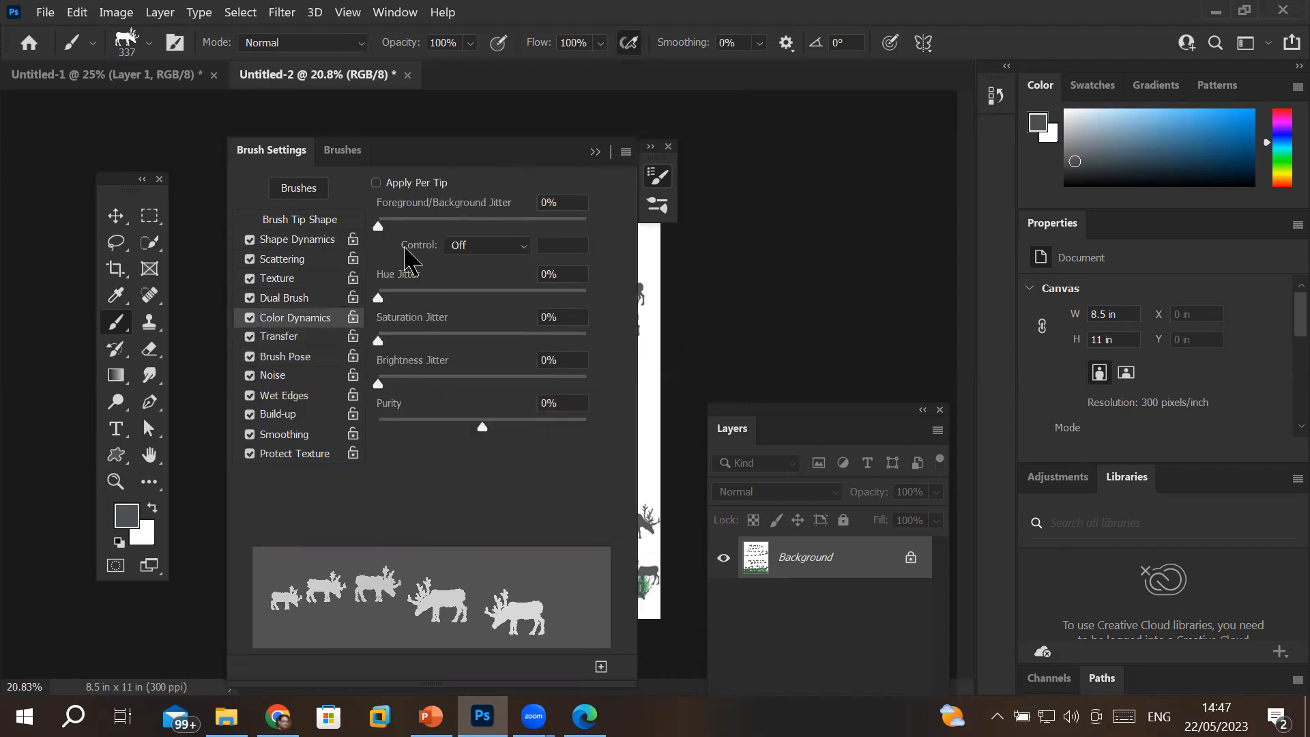
- Turn off every brush option from Scattering through Protect Texture, leaving only Shape Dynamics enabled
left_click(292, 300)
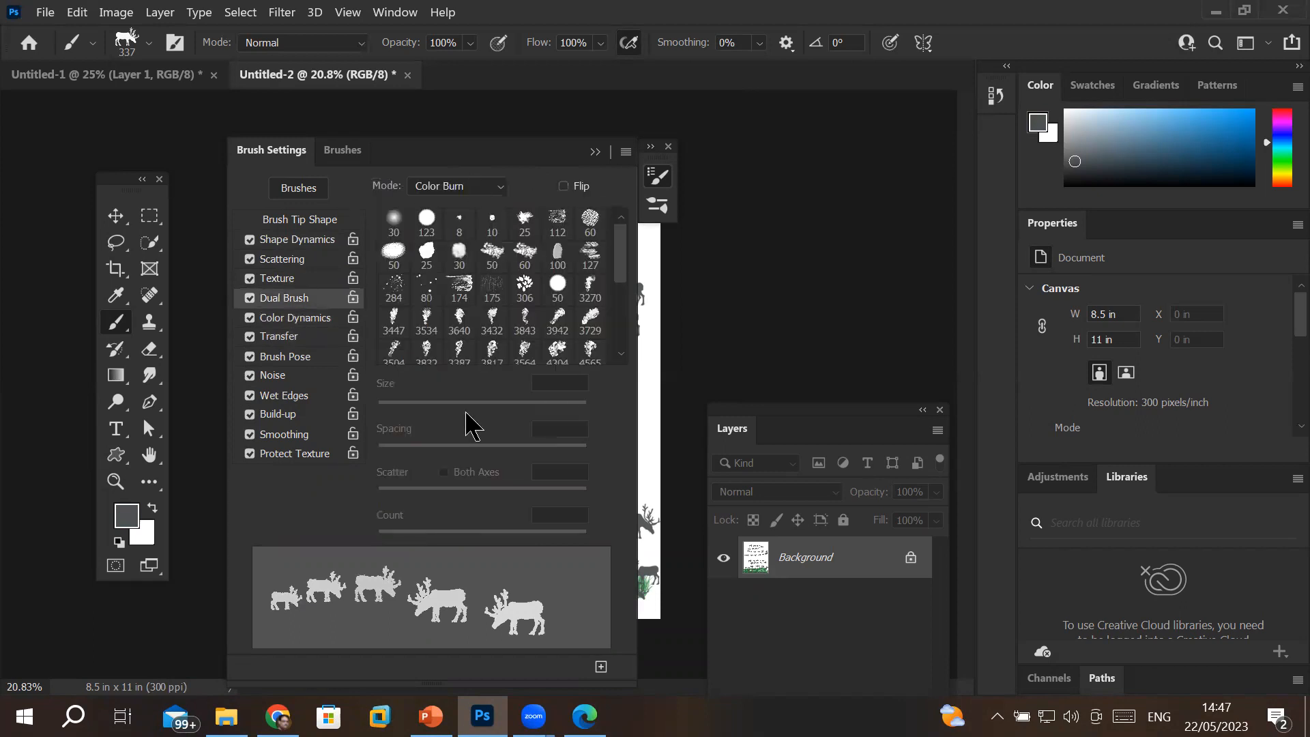
left_click(250, 298)
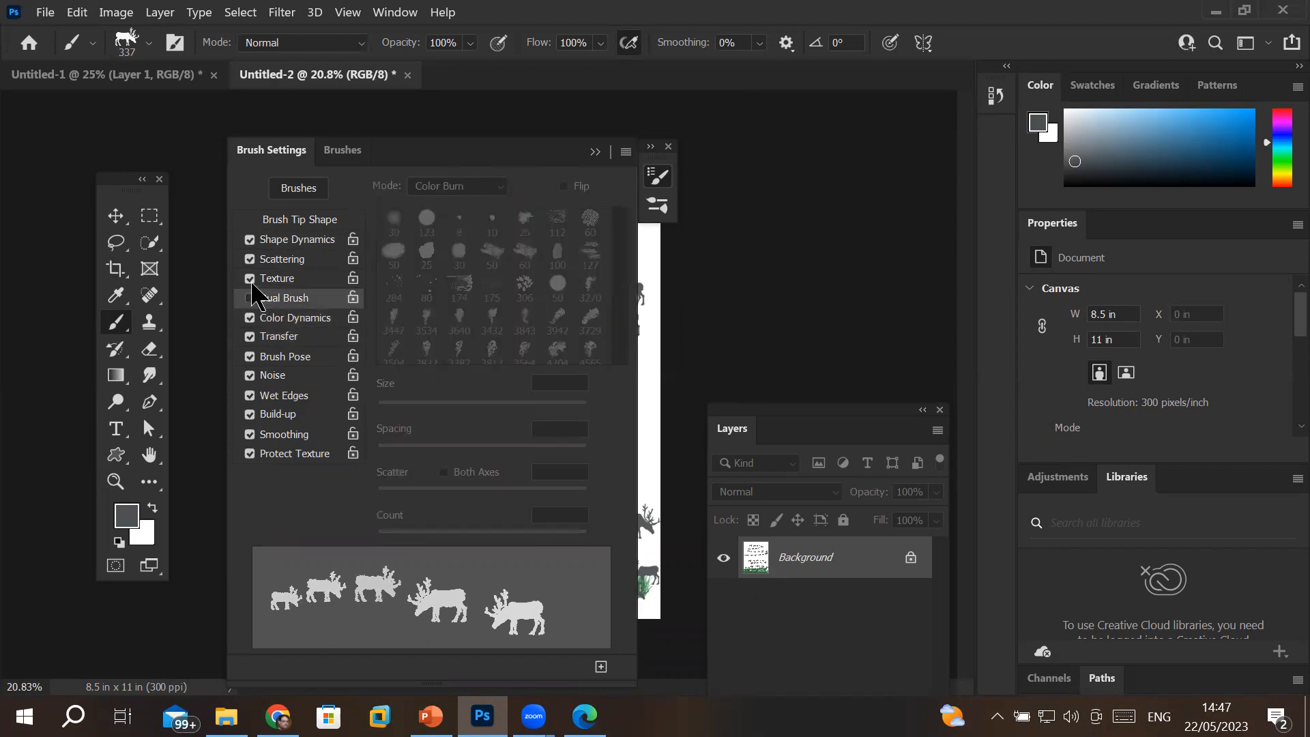
left_click(249, 260)
left_click(249, 318)
left_click(250, 336)
left_click(250, 356)
left_click(250, 376)
left_click(250, 396)
left_click(250, 415)
left_click(249, 434)
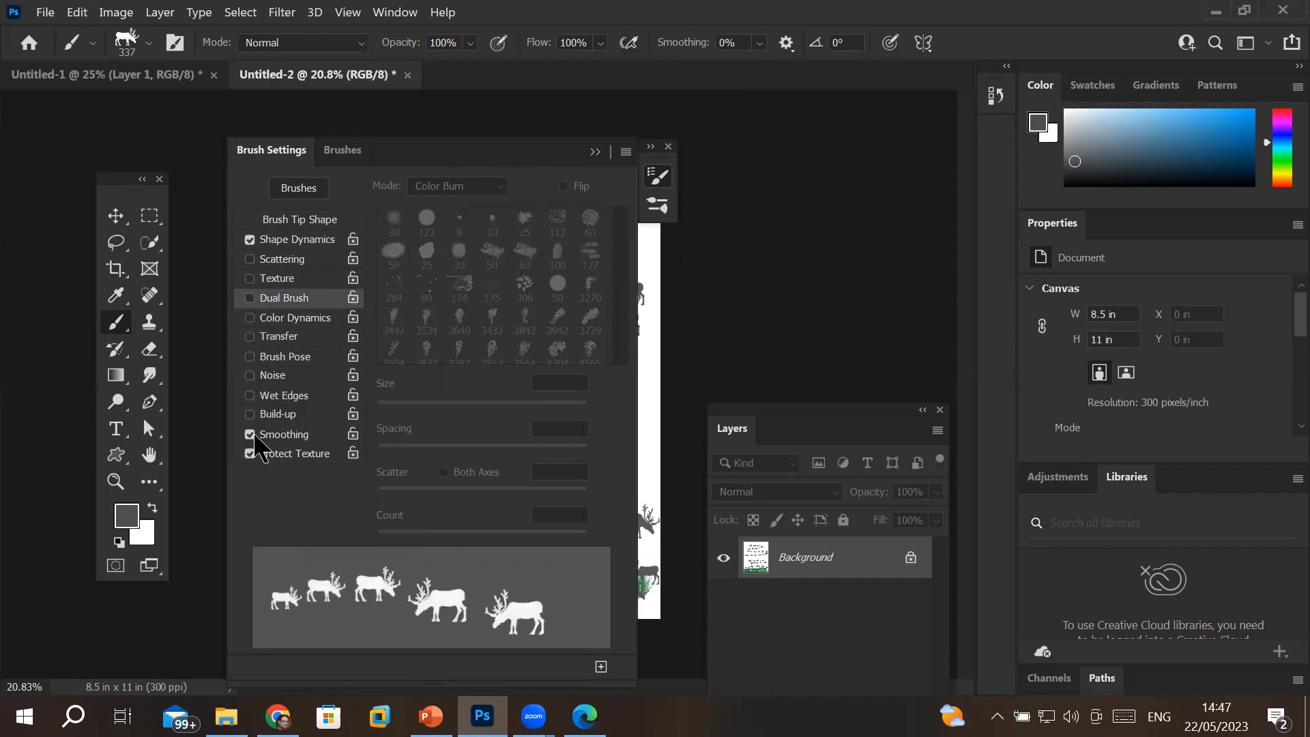
- Review the Brush Tip Shape and Shape Dynamics options once more and collapse the brush settings
left_click(300, 222)
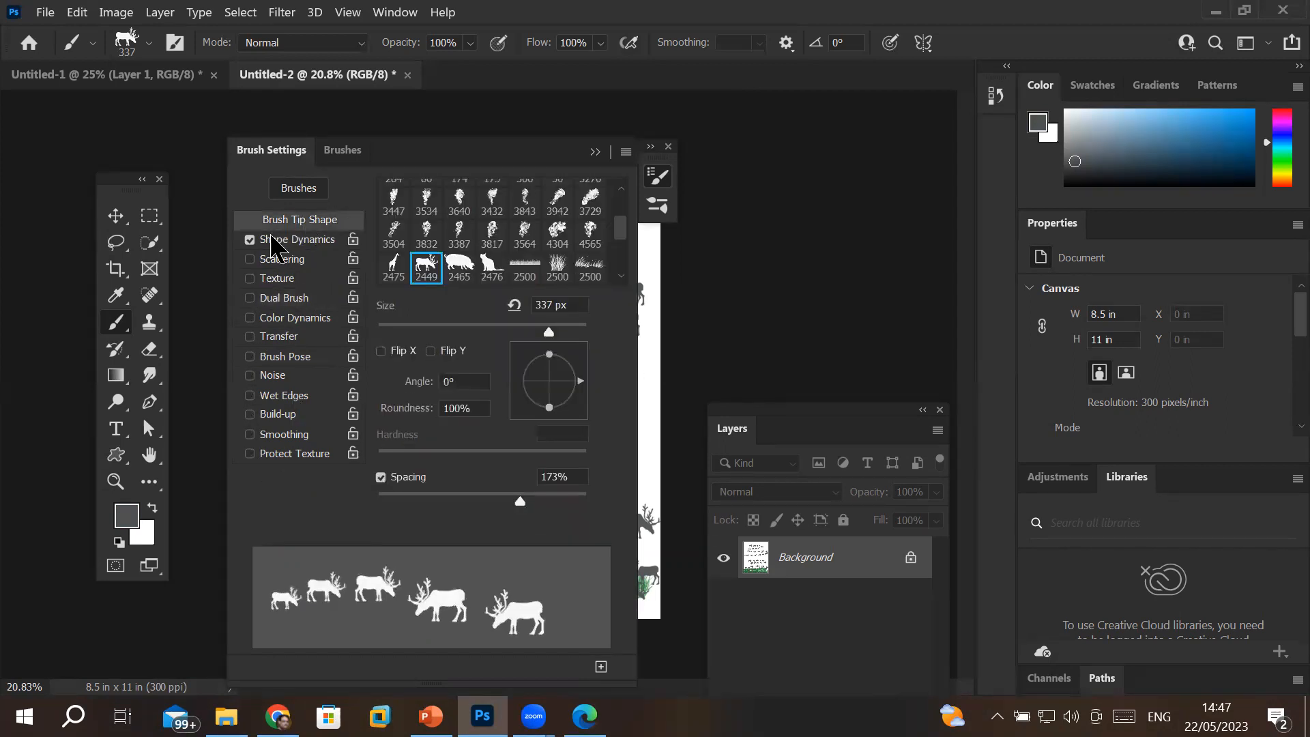
left_click(307, 240)
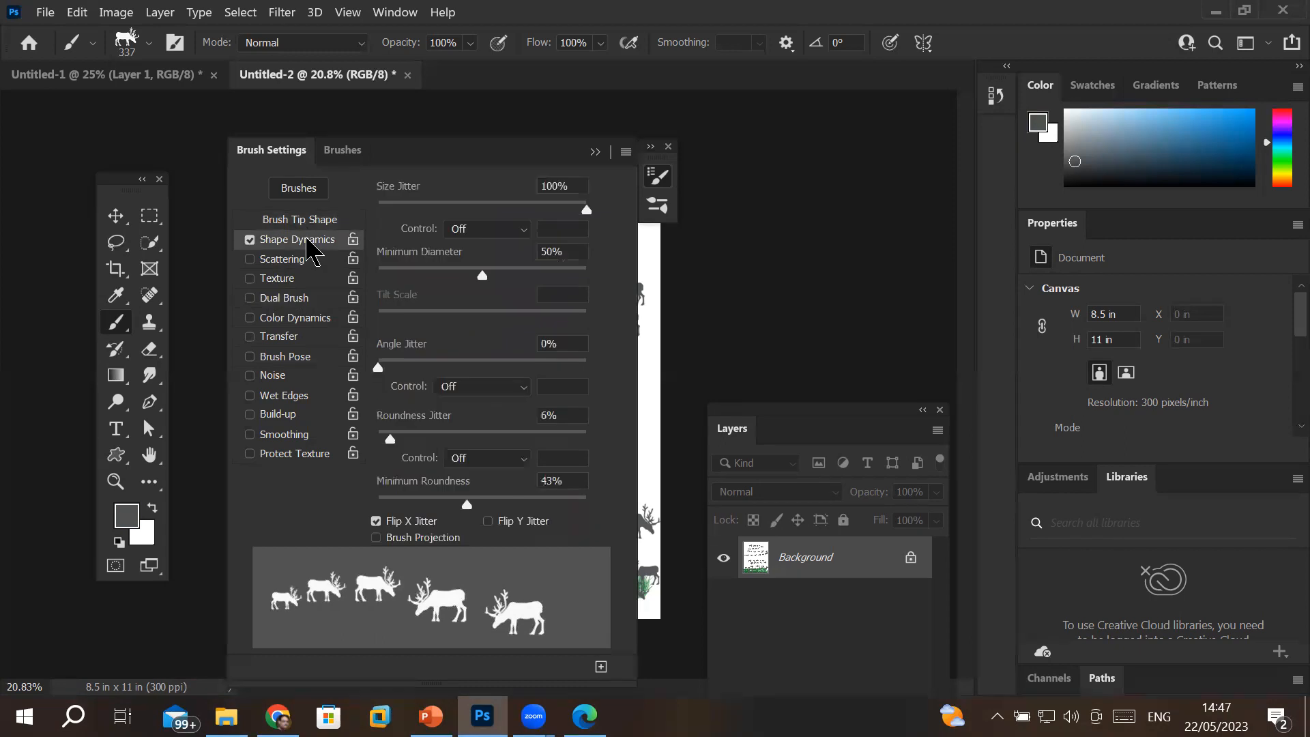
left_click(595, 153)
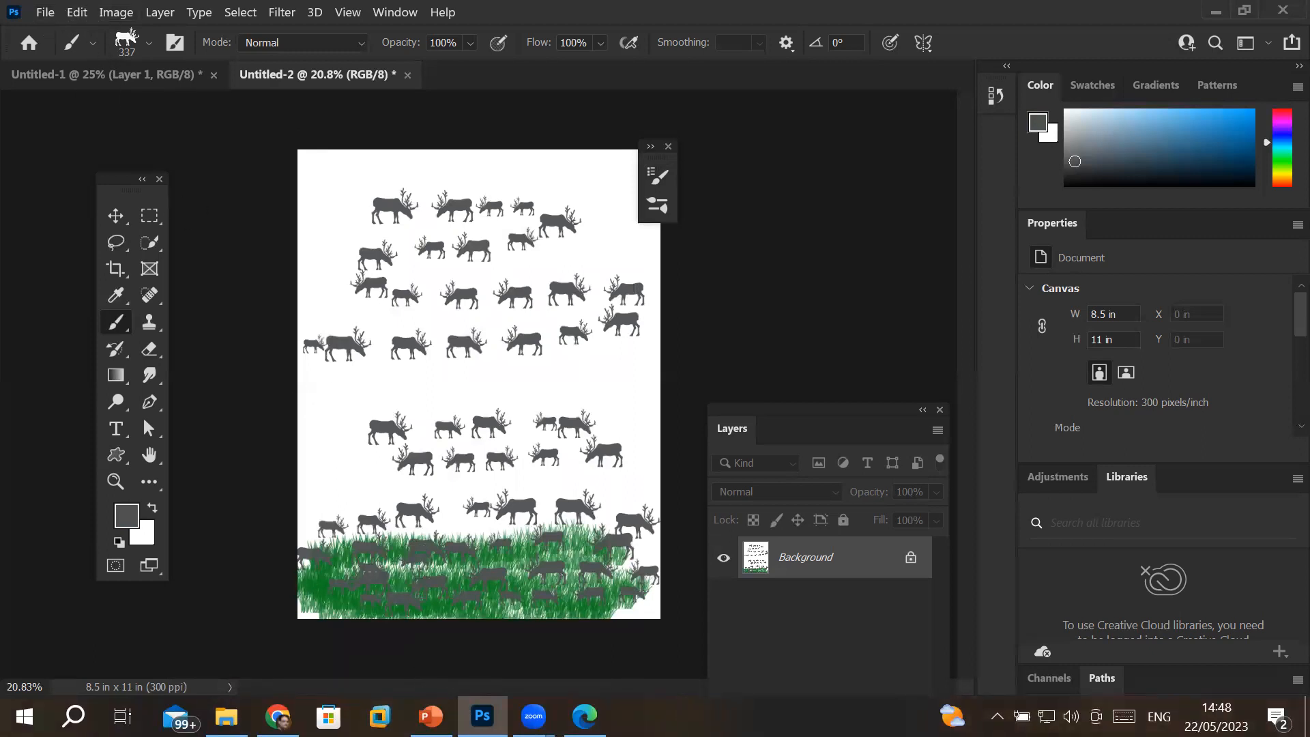
- Switch to PowerPoint and look back through the PS Toolbox slides from slide 97 to slide 80
left_click(431, 715)
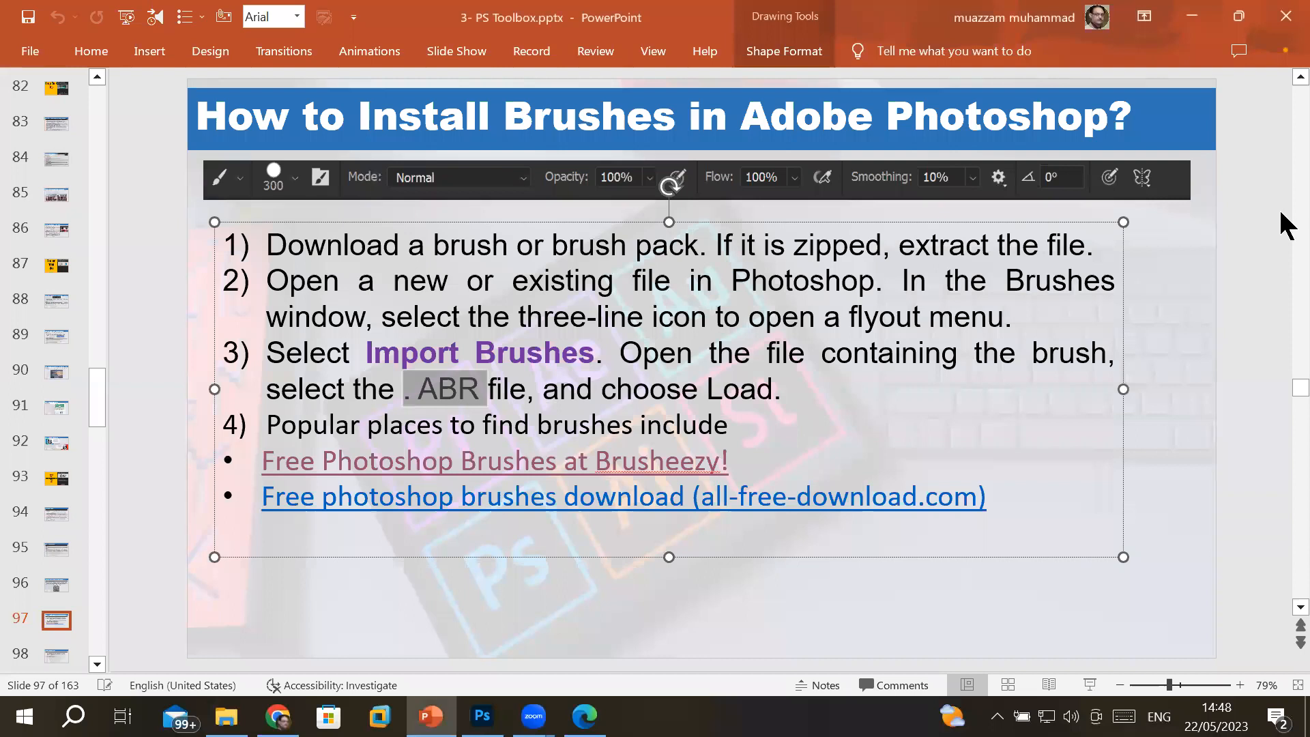
scroll(1280, 222, "up", 2)
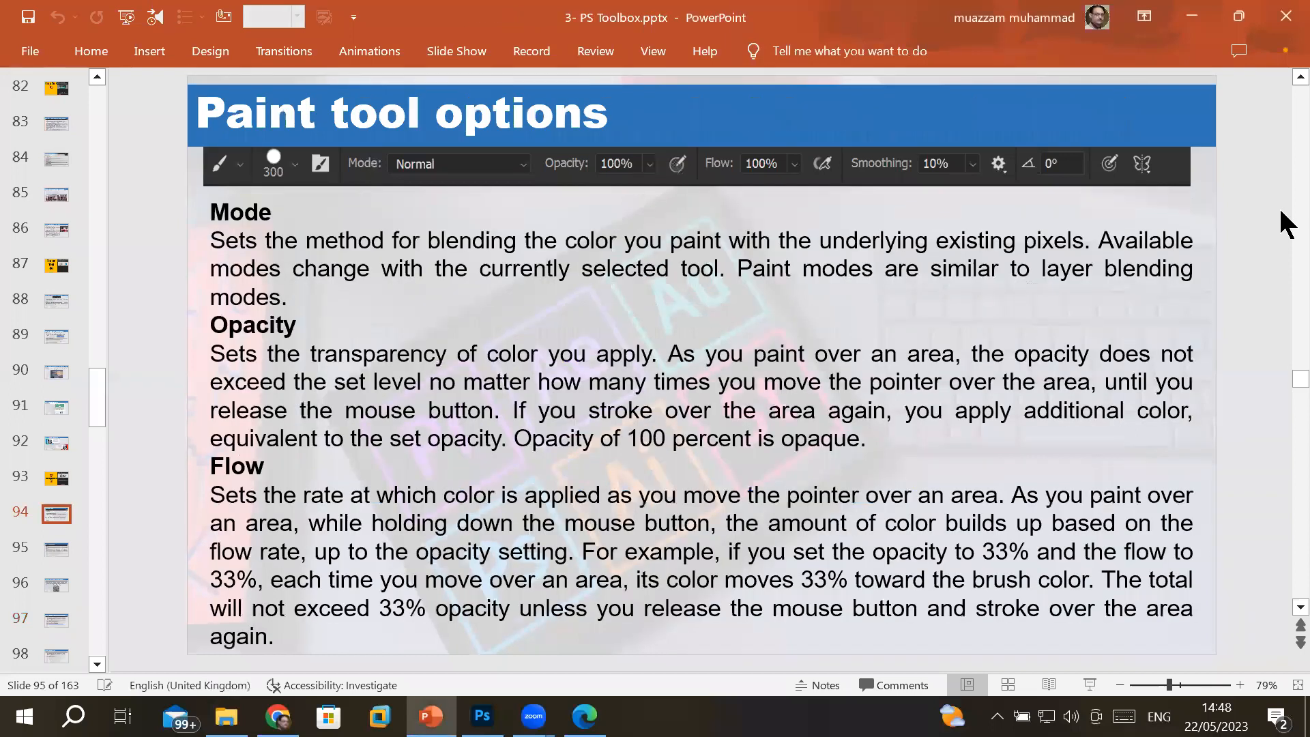
scroll(1281, 222, "up", 3)
scroll(1281, 221, "up", 3)
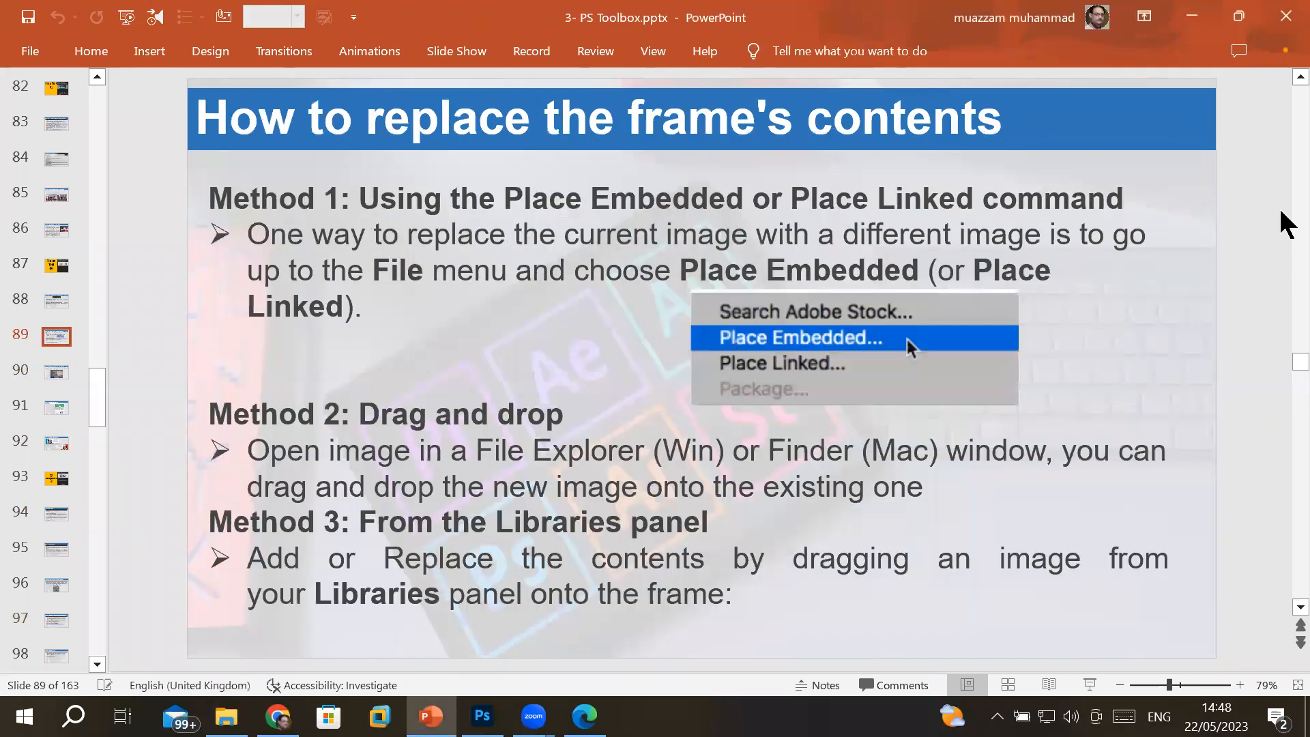
scroll(1280, 222, "up", 2)
scroll(1280, 222, "up", 1)
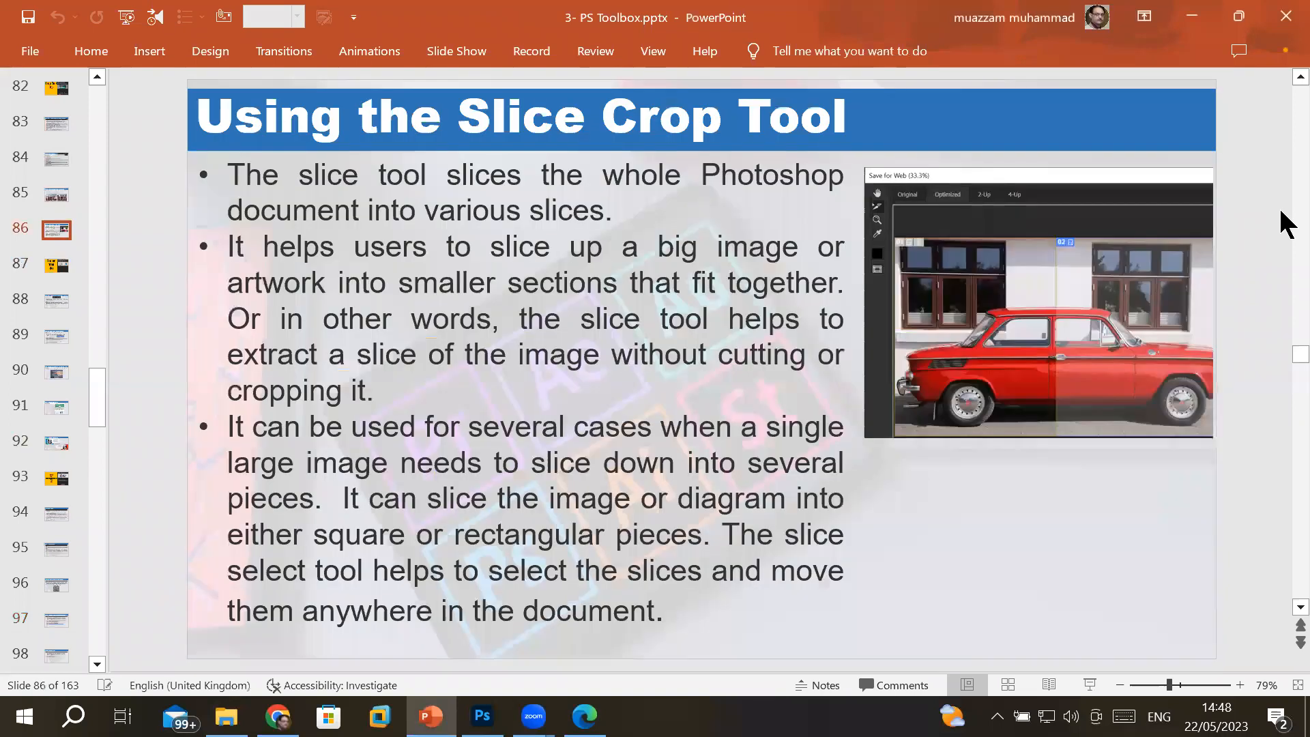
scroll(1280, 222, "up", 3)
scroll(1281, 222, "up", 3)
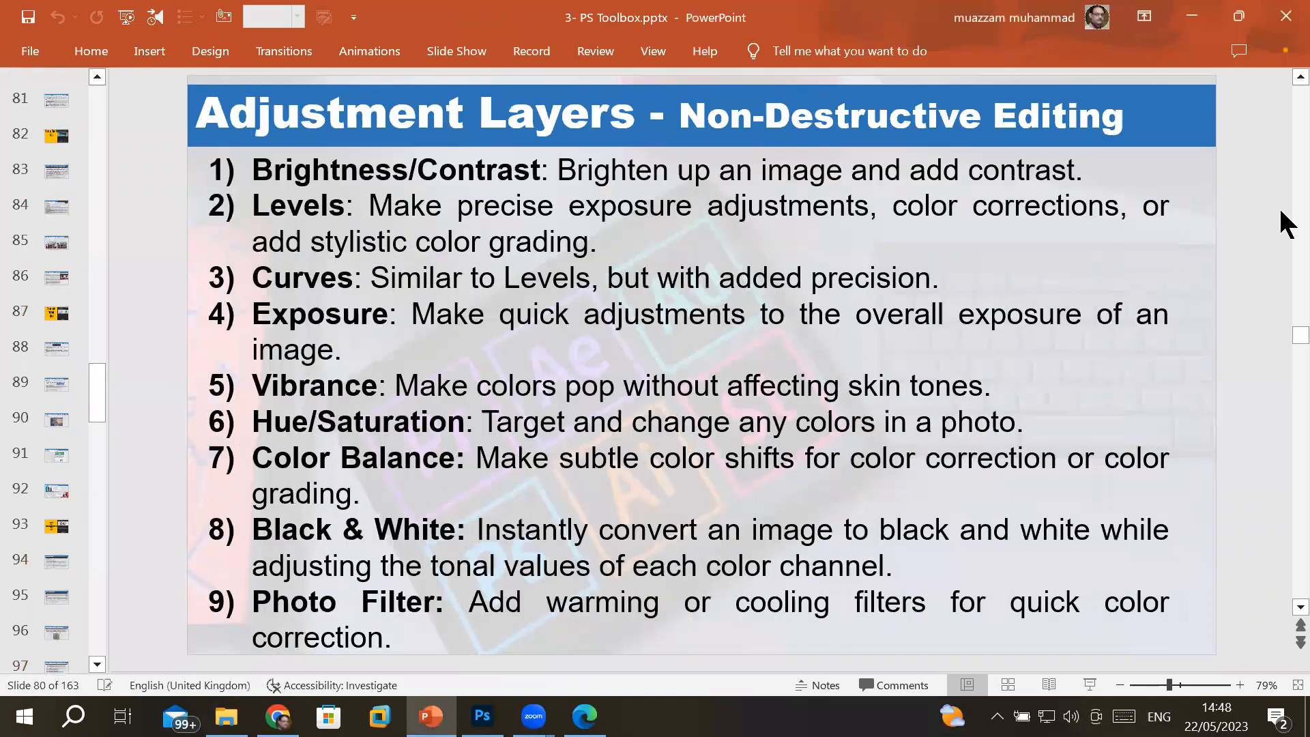
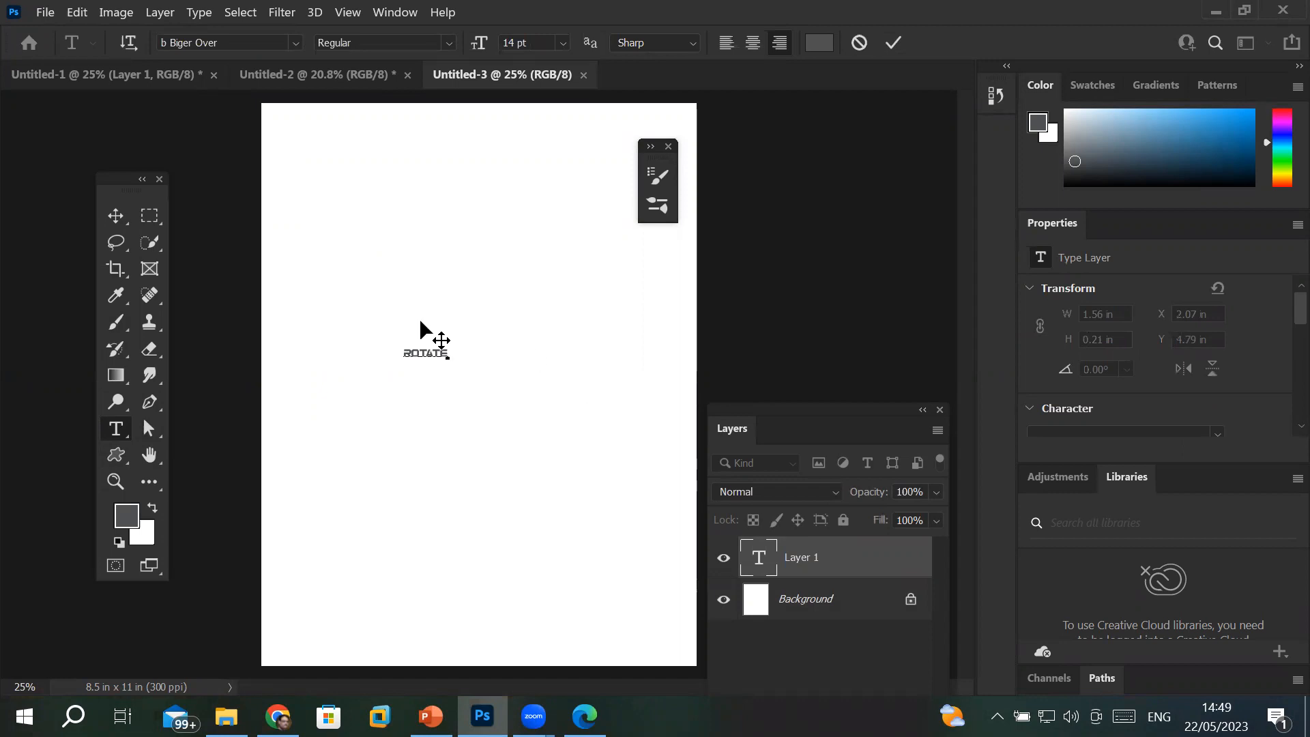
- Scale the Rotate text up to about 400% and set its text color to #010b11
left_click(114, 216)
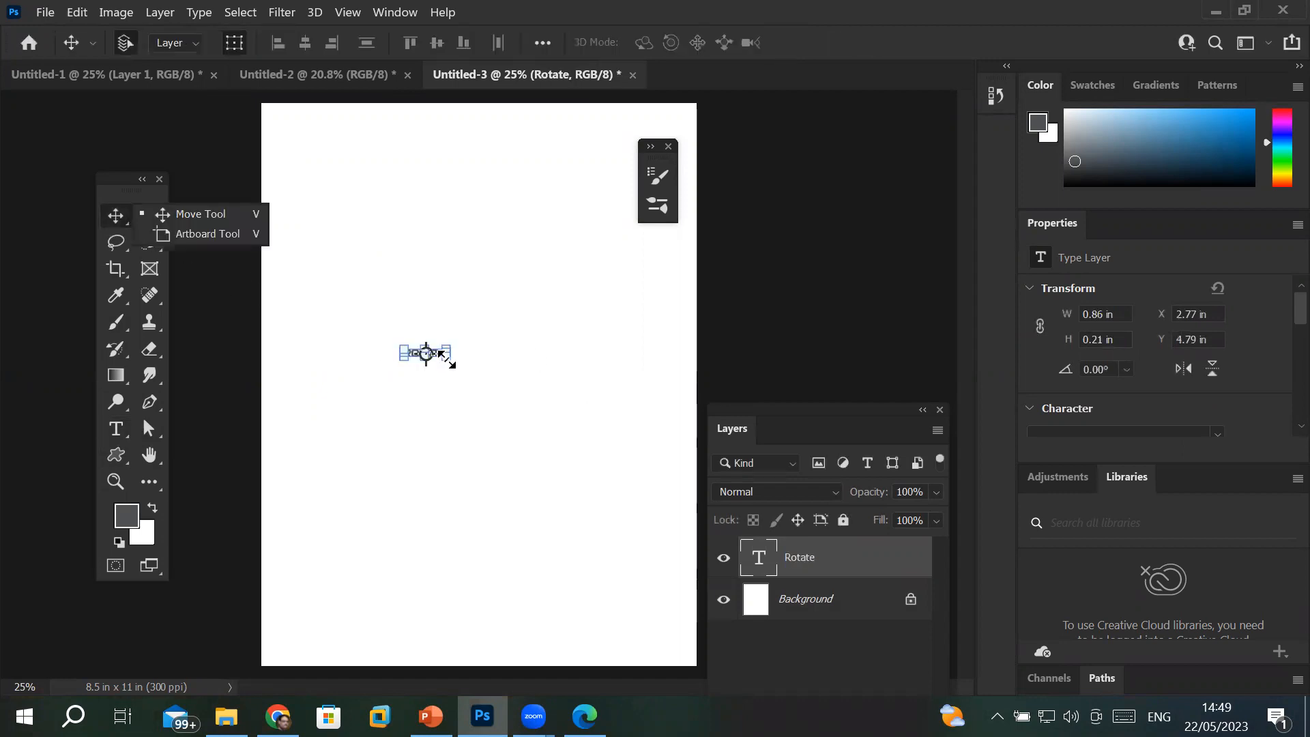
left_click_drag(446, 359, 569, 434)
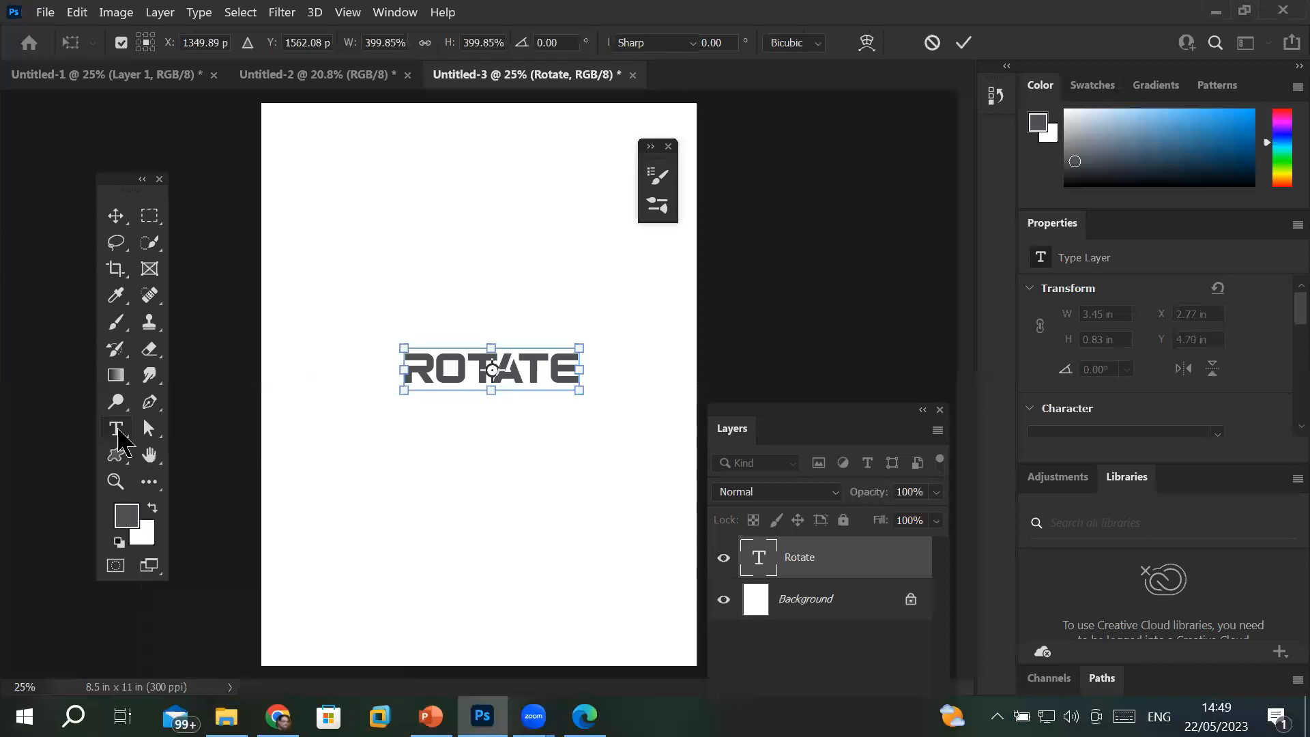
left_click(117, 429)
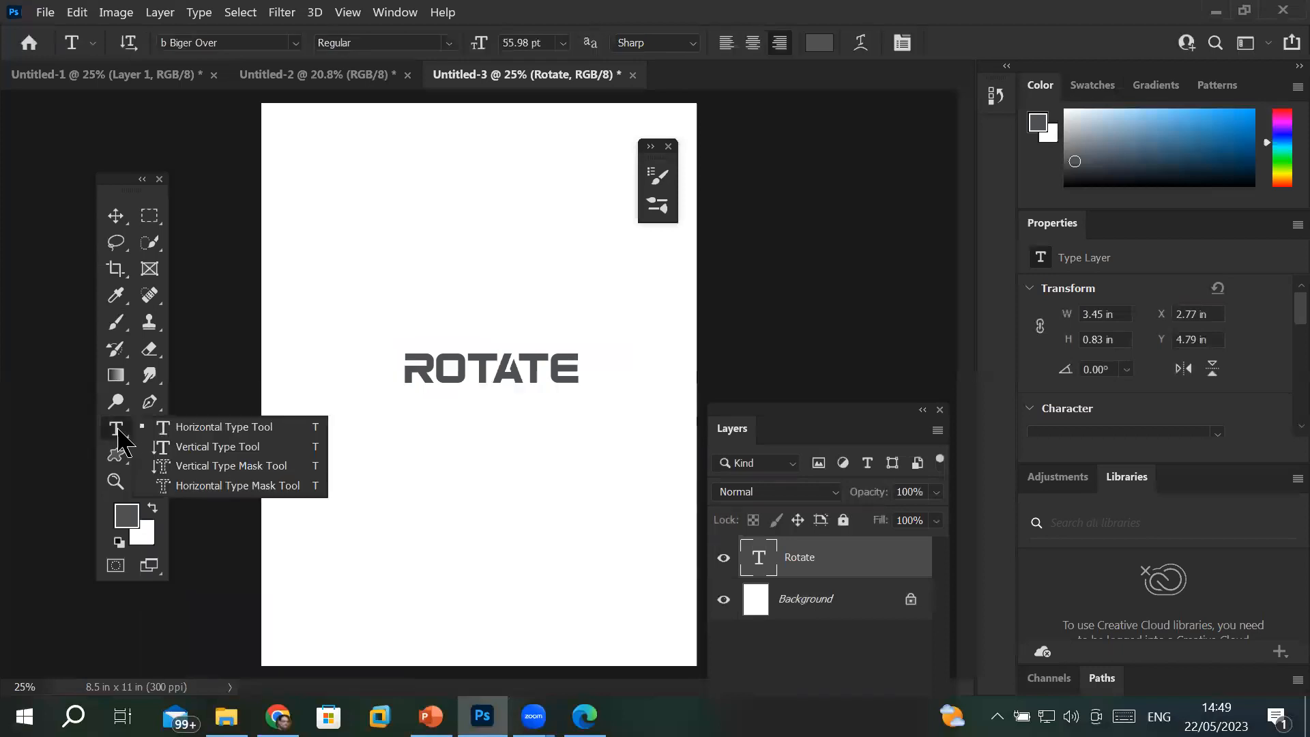
left_click(819, 44)
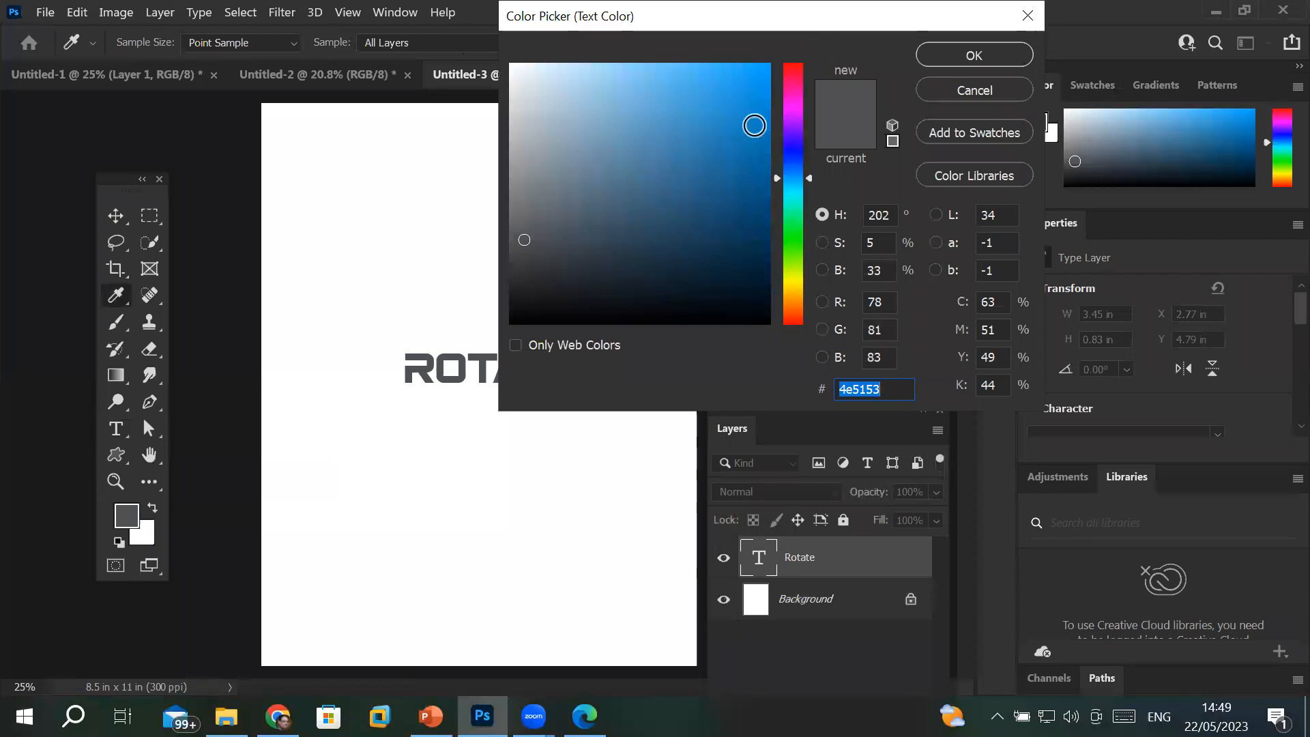
left_click(752, 307)
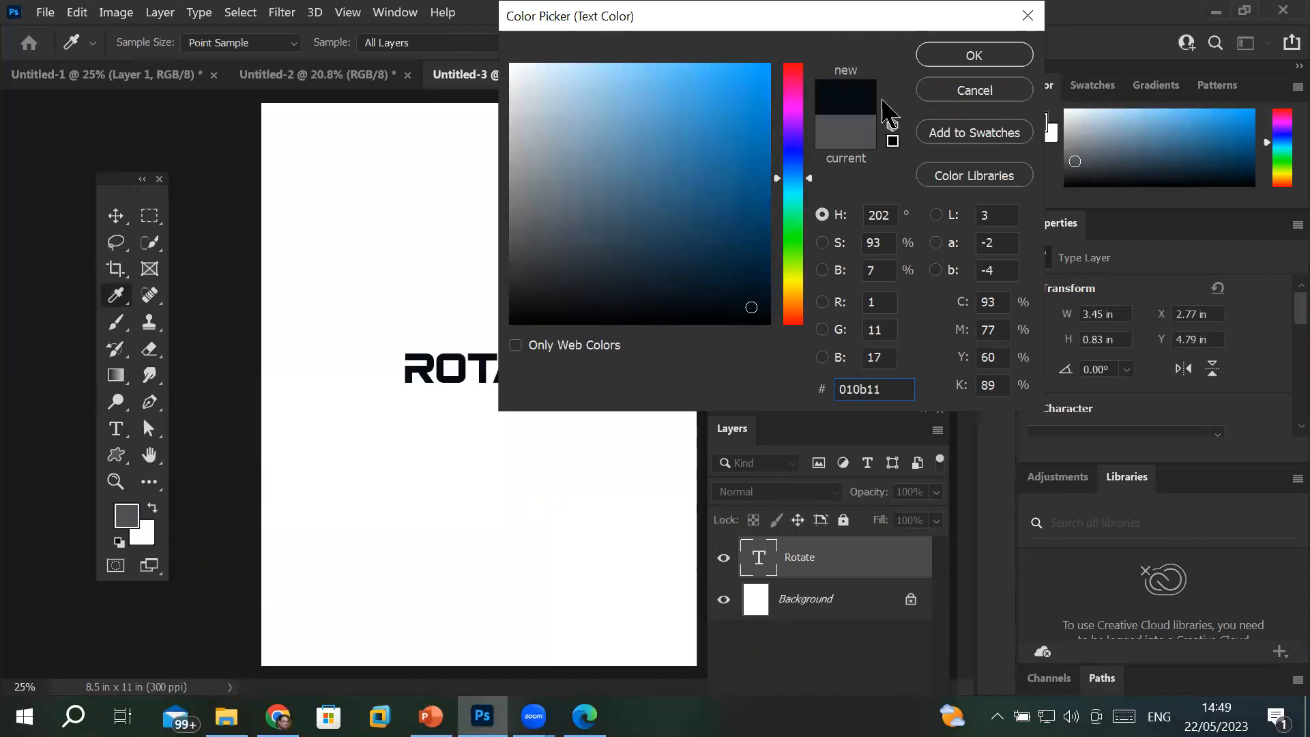
left_click(949, 58)
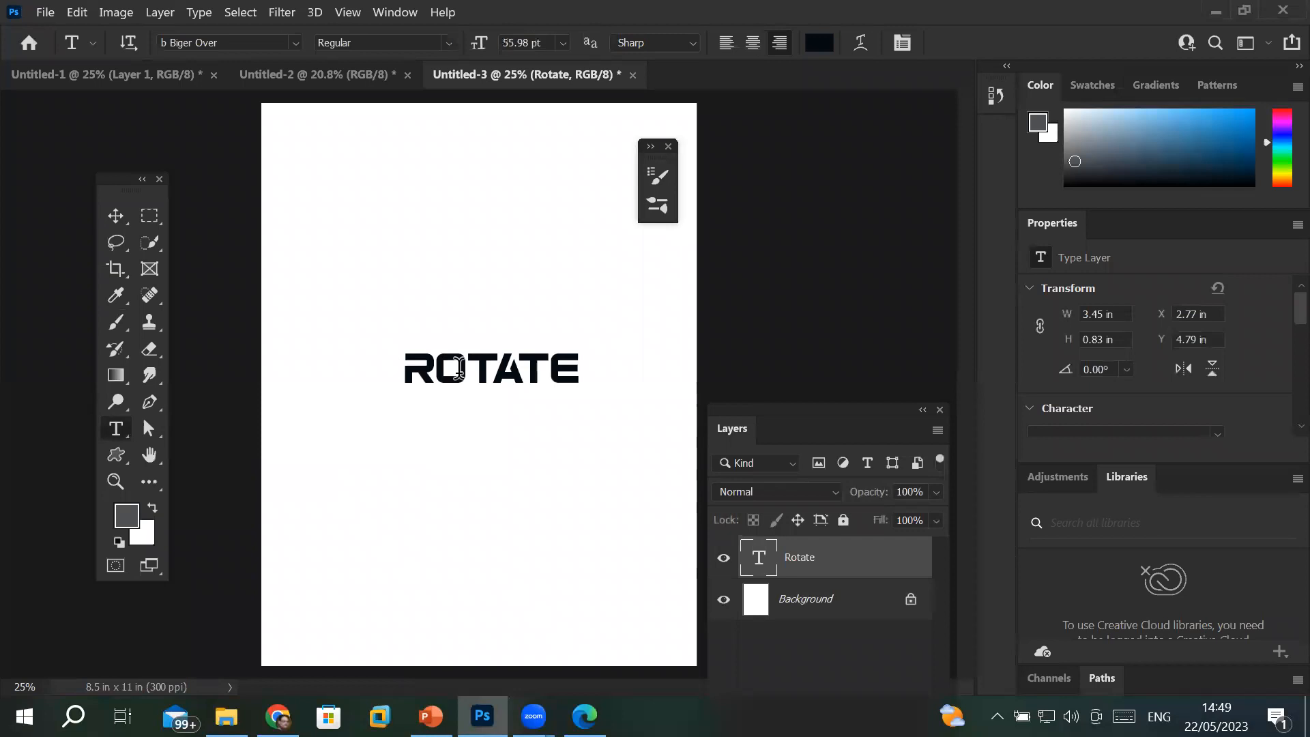
- Change the font of the whole Rotate text to Arial
left_click_drag(407, 366, 596, 371)
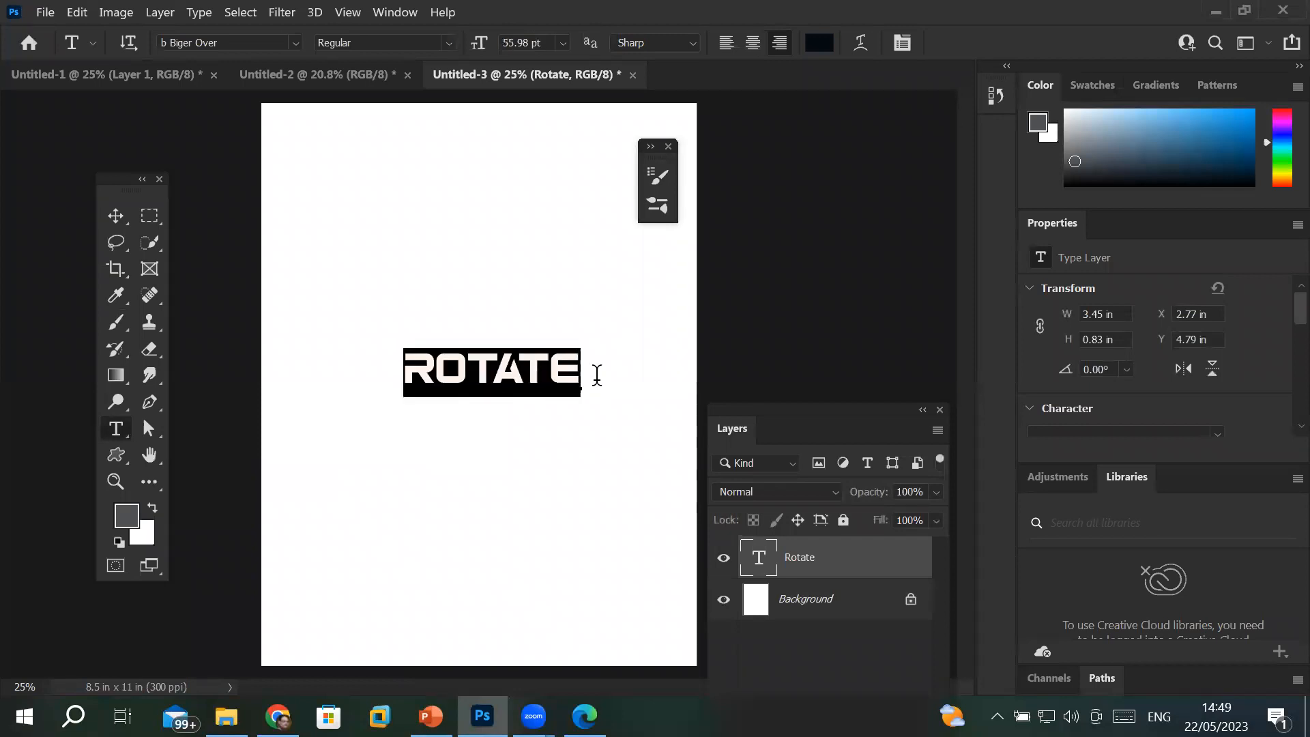
left_click(296, 44)
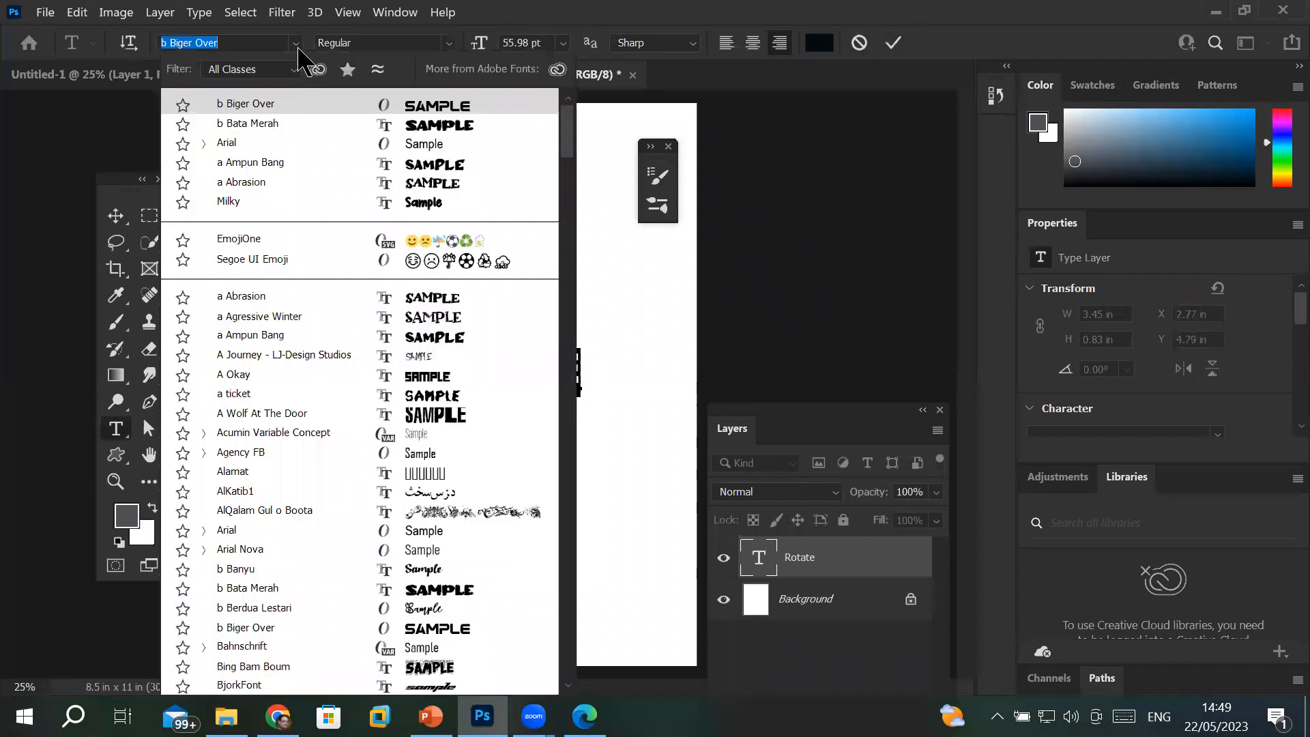
left_click(424, 142)
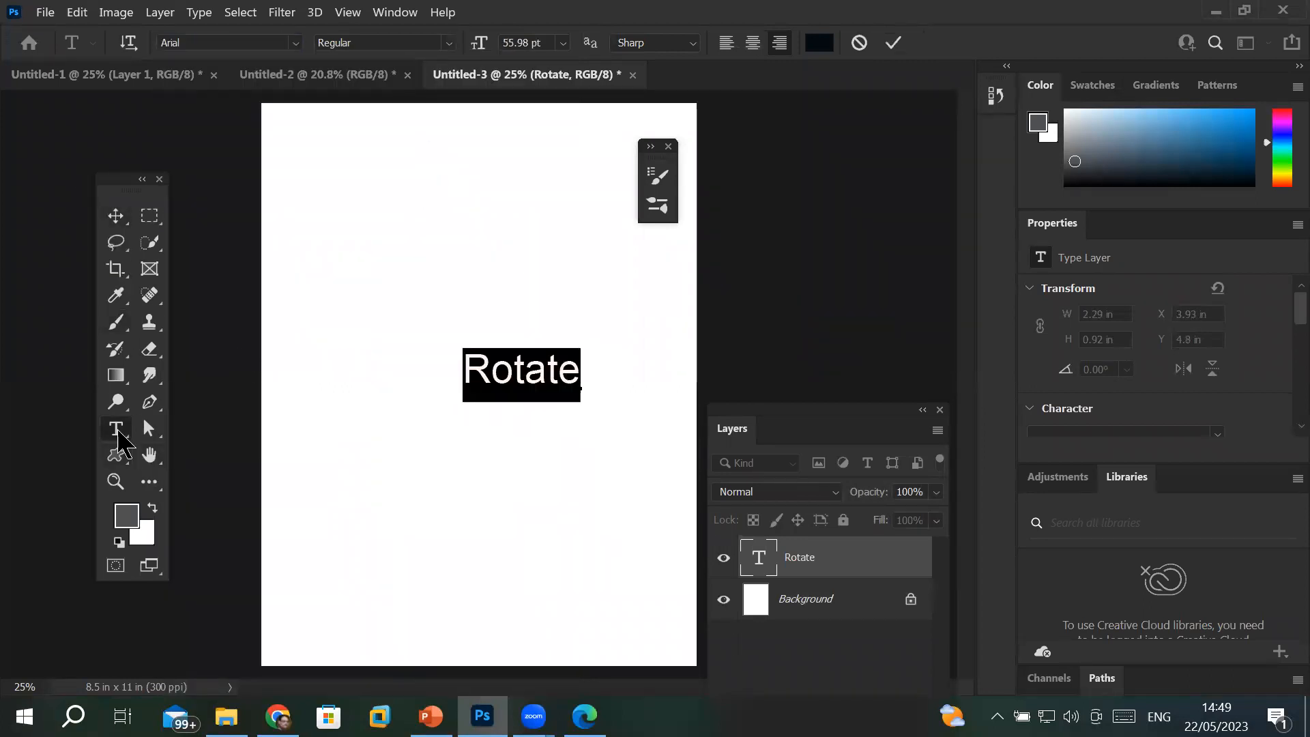
left_click(115, 215)
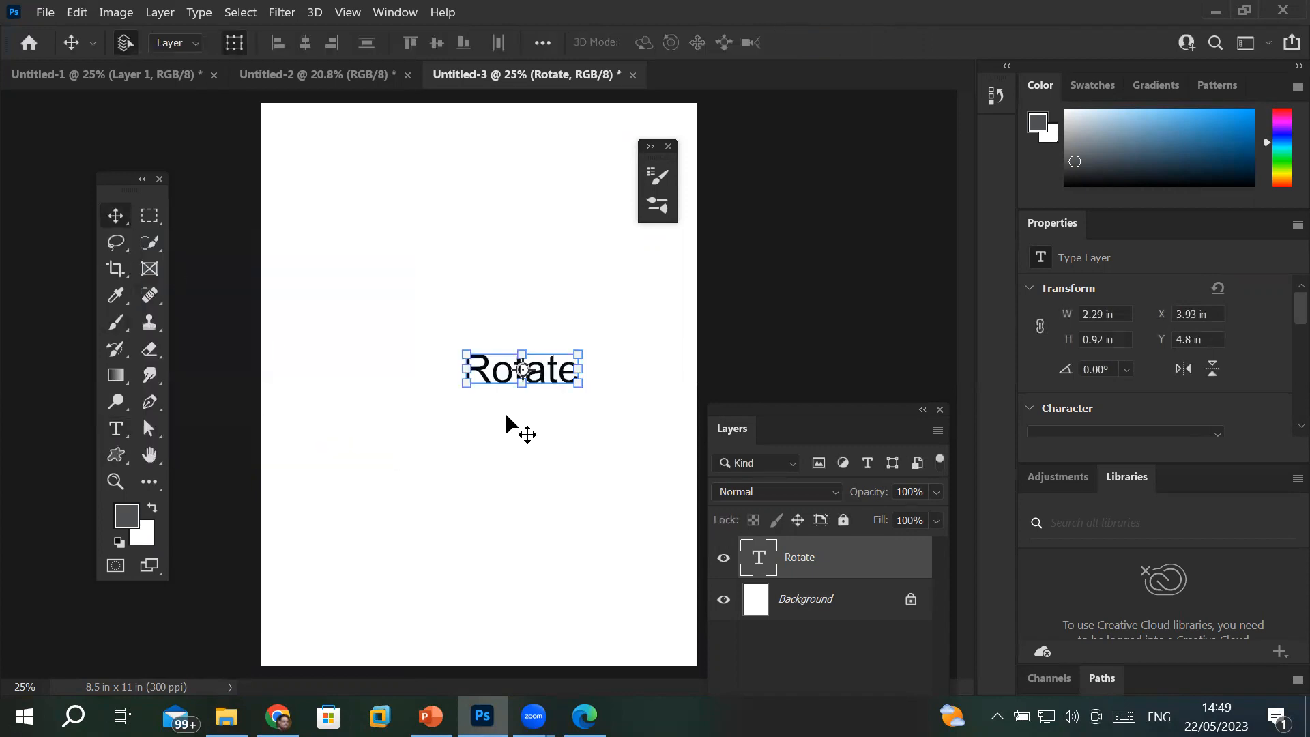
- Try rotating the Rotate text by about -3.54° around its center, and undo the rotation
scroll(559, 358, "up", 5)
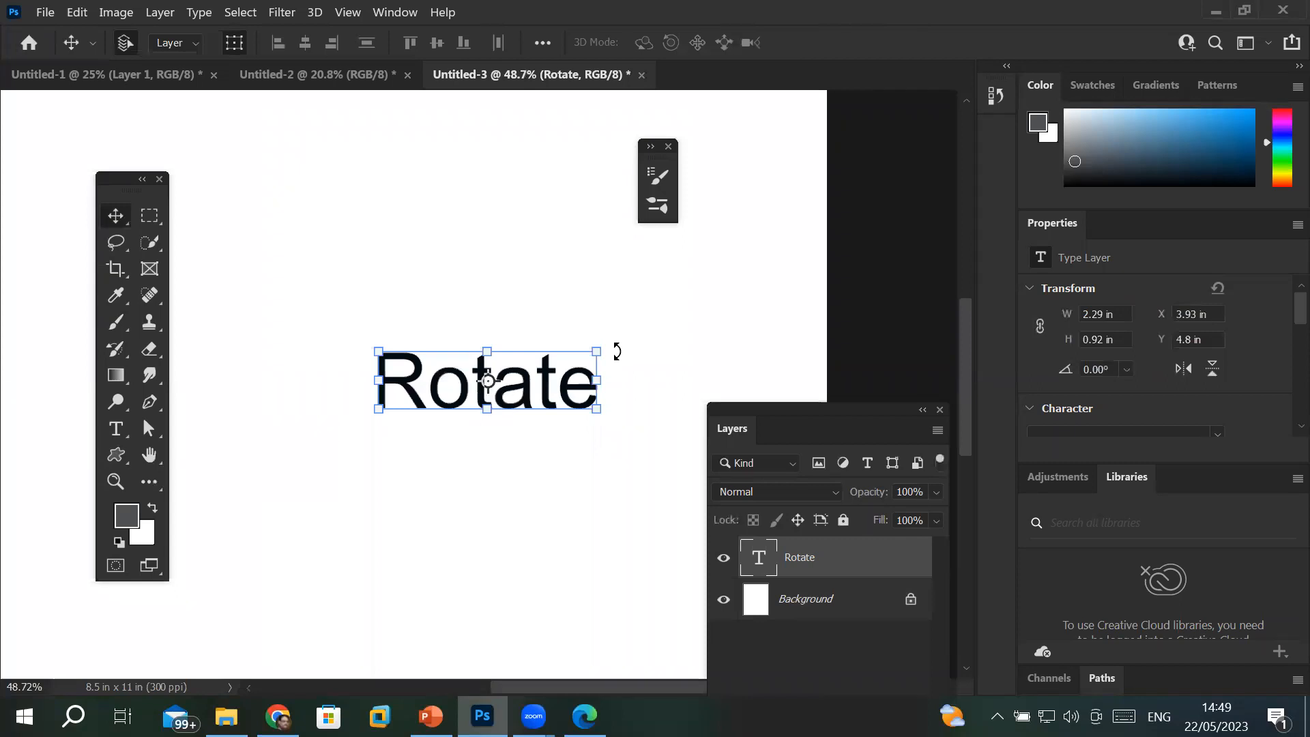
left_click_drag(613, 345, 672, 310)
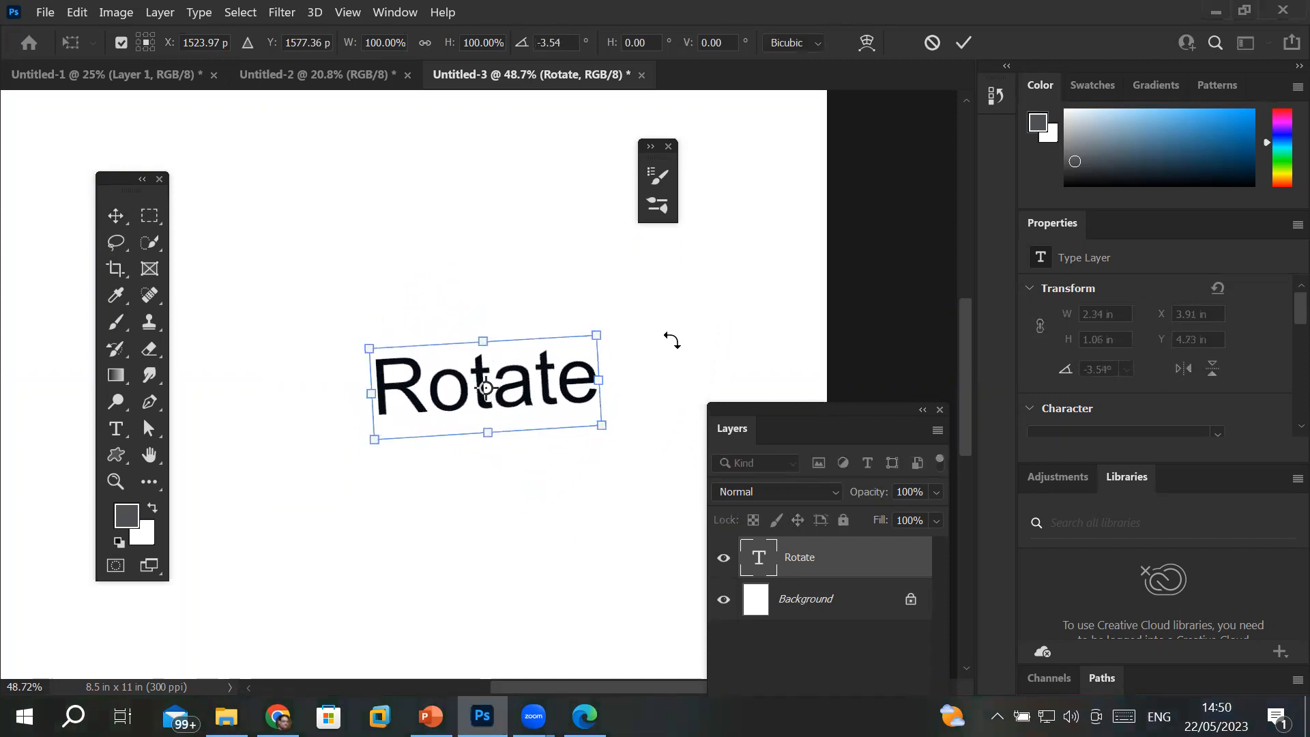
left_click(810, 568)
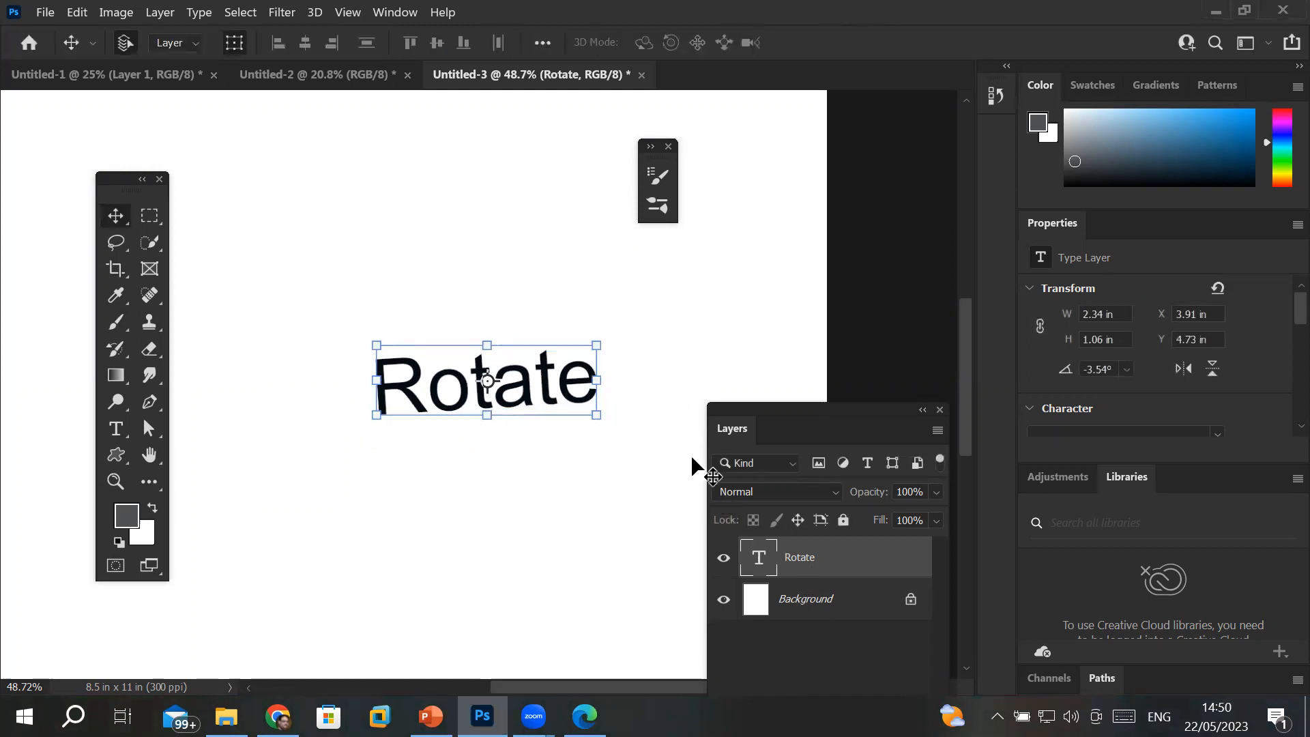
key("ctrl+z")
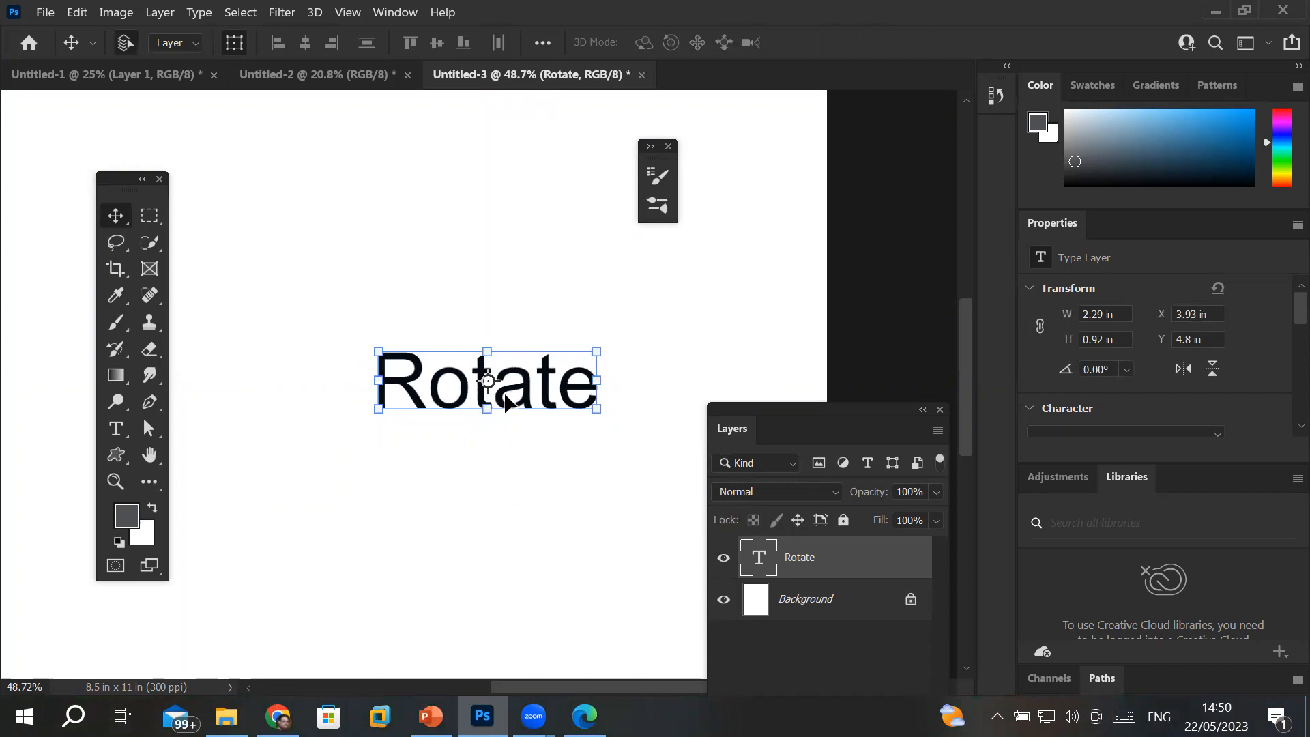
- Try a Free Transform rotation of the Rotate text around its lower-left corner as reference point, and undo it
key("ctrl+t")
mouse_move(485, 386)
left_mouse_down()
mouse_move(456, 412)
mouse_move(373, 414)
mouse_move(372, 434)
left_mouse_up()
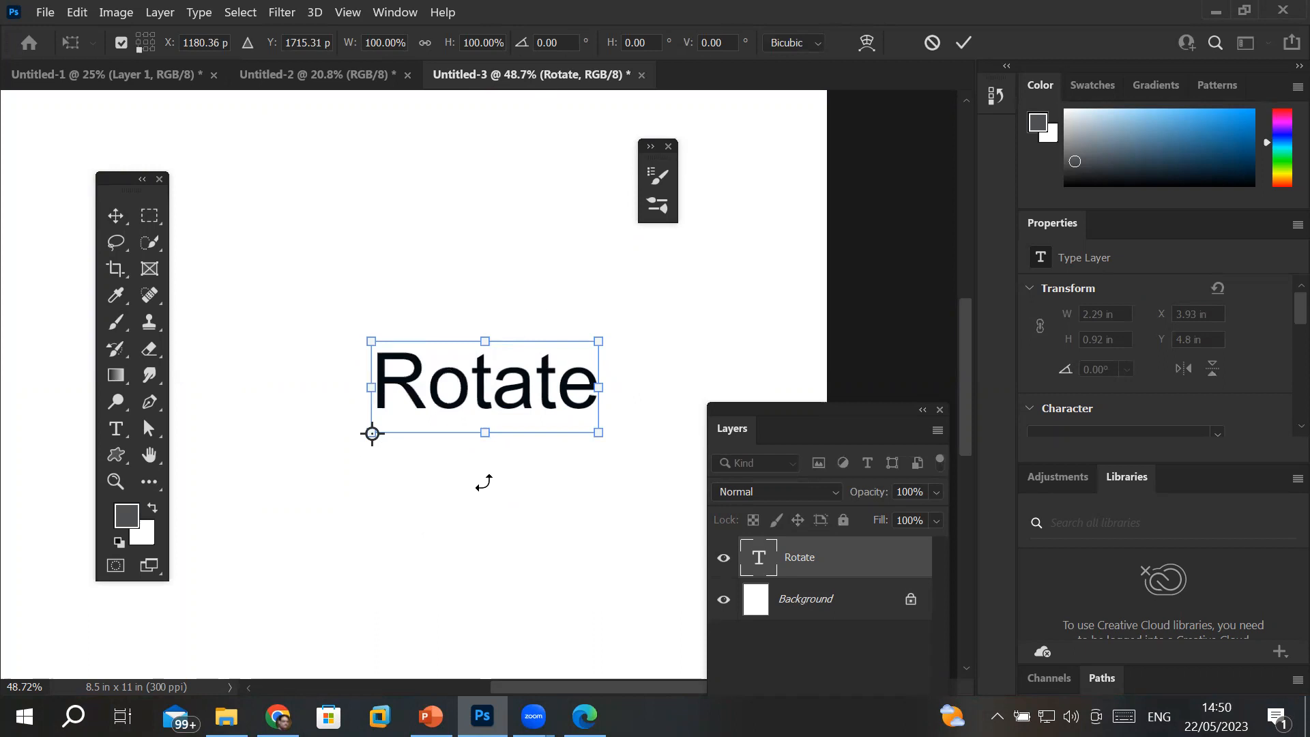
mouse_move(623, 334)
left_mouse_down()
mouse_move(611, 481)
mouse_move(626, 304)
mouse_move(630, 345)
left_mouse_up()
key("ctrl+z")
key("Return")
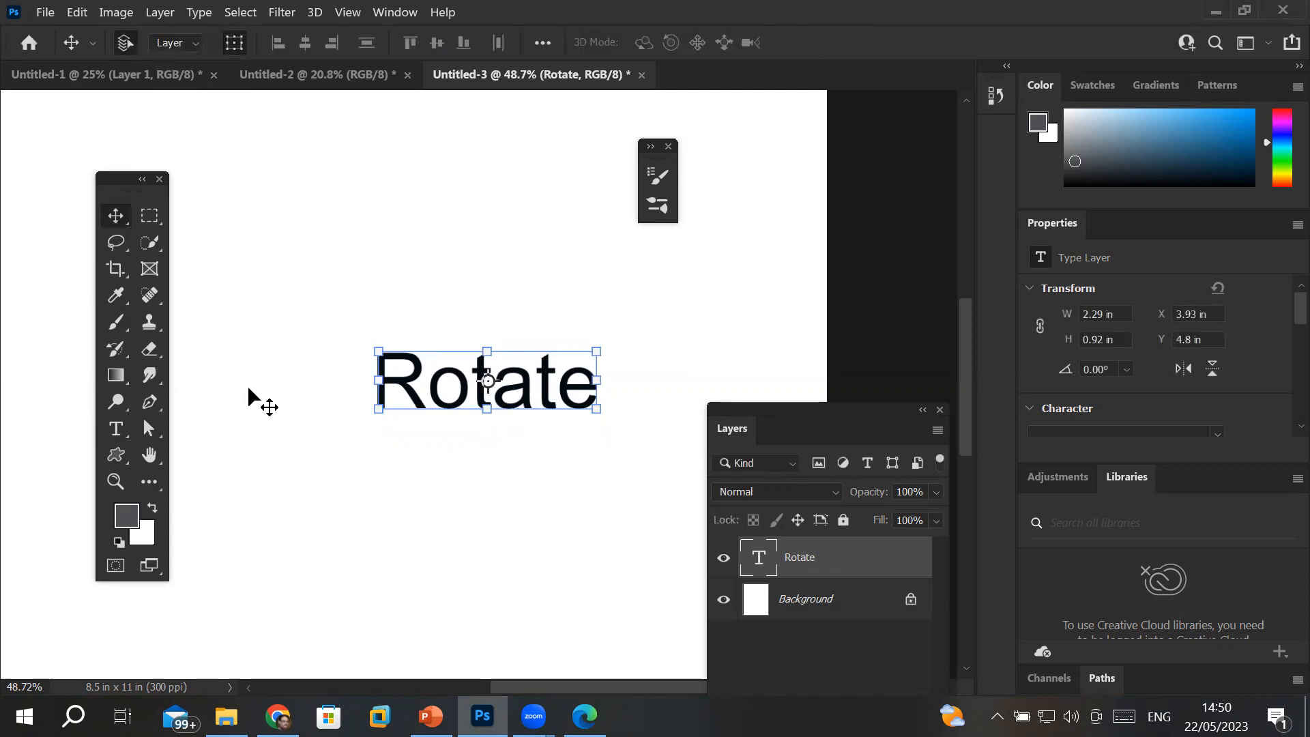
- Turn off the Move tool's transform controls for the selected Rotate text layer
left_click(119, 430)
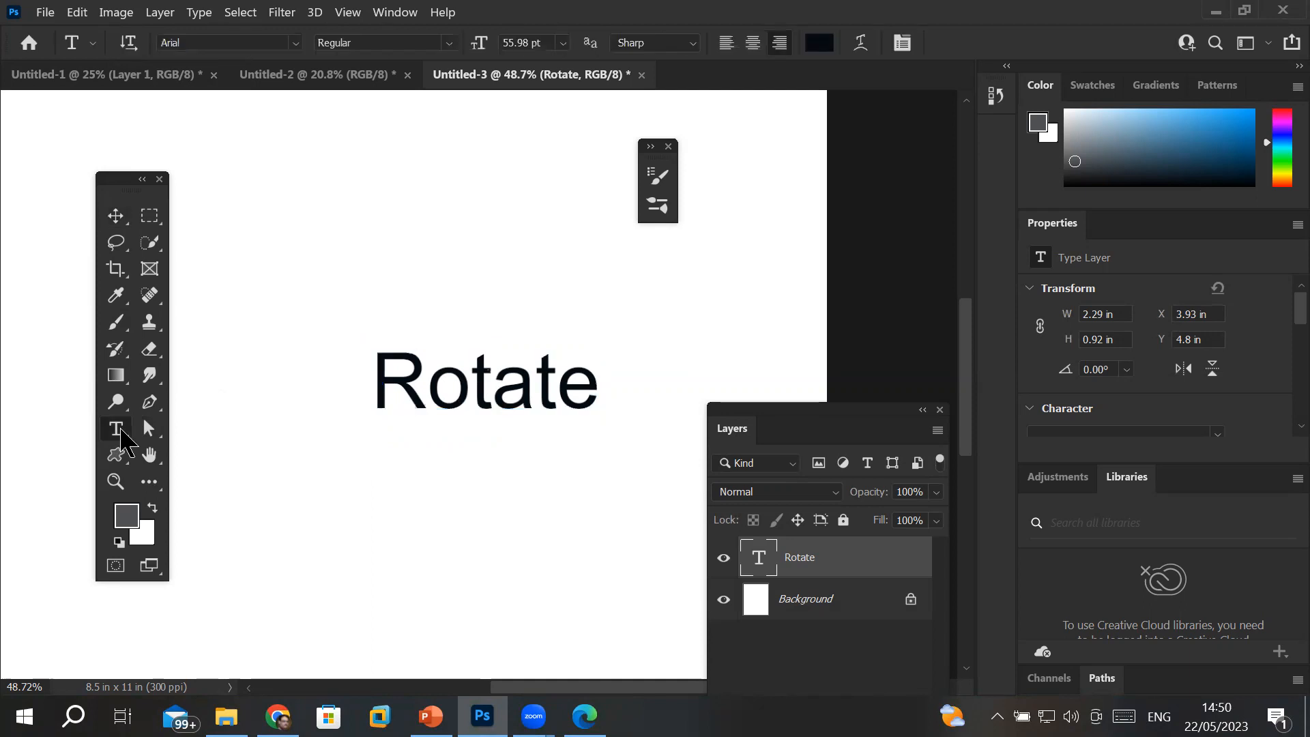
left_click(116, 219)
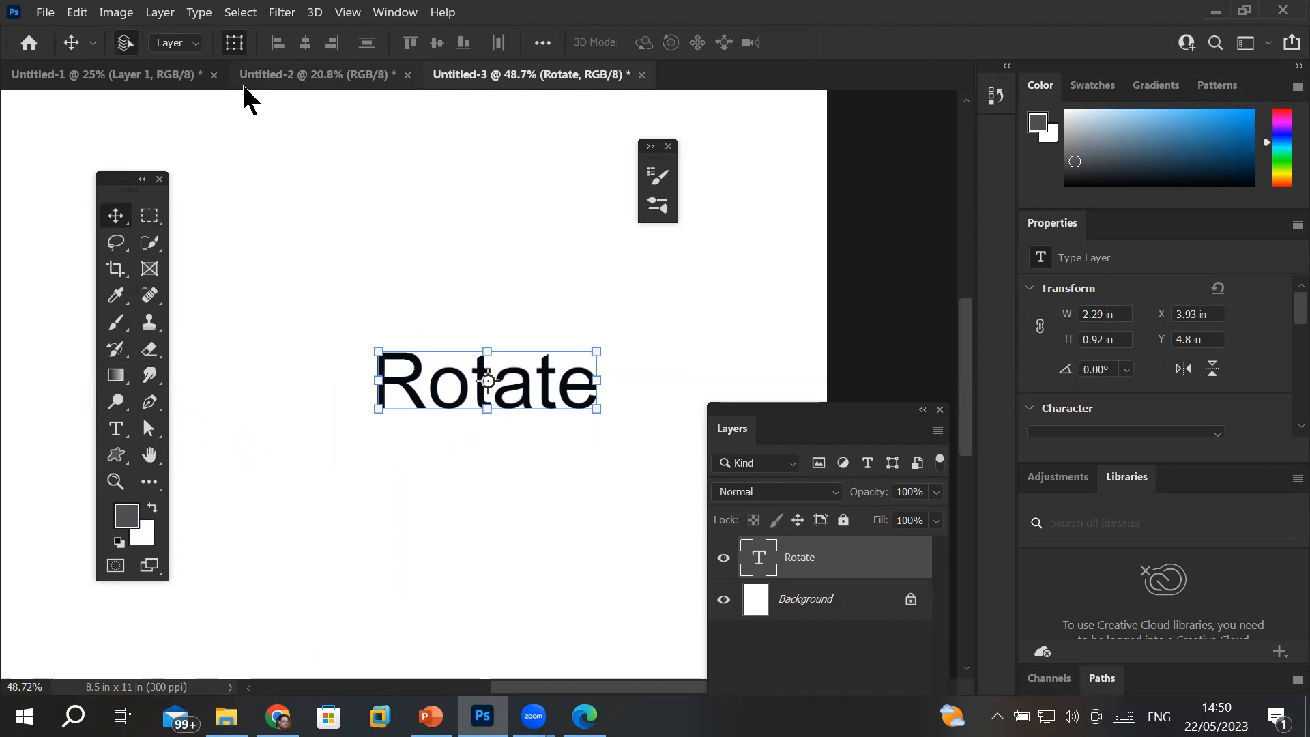
left_click(230, 41)
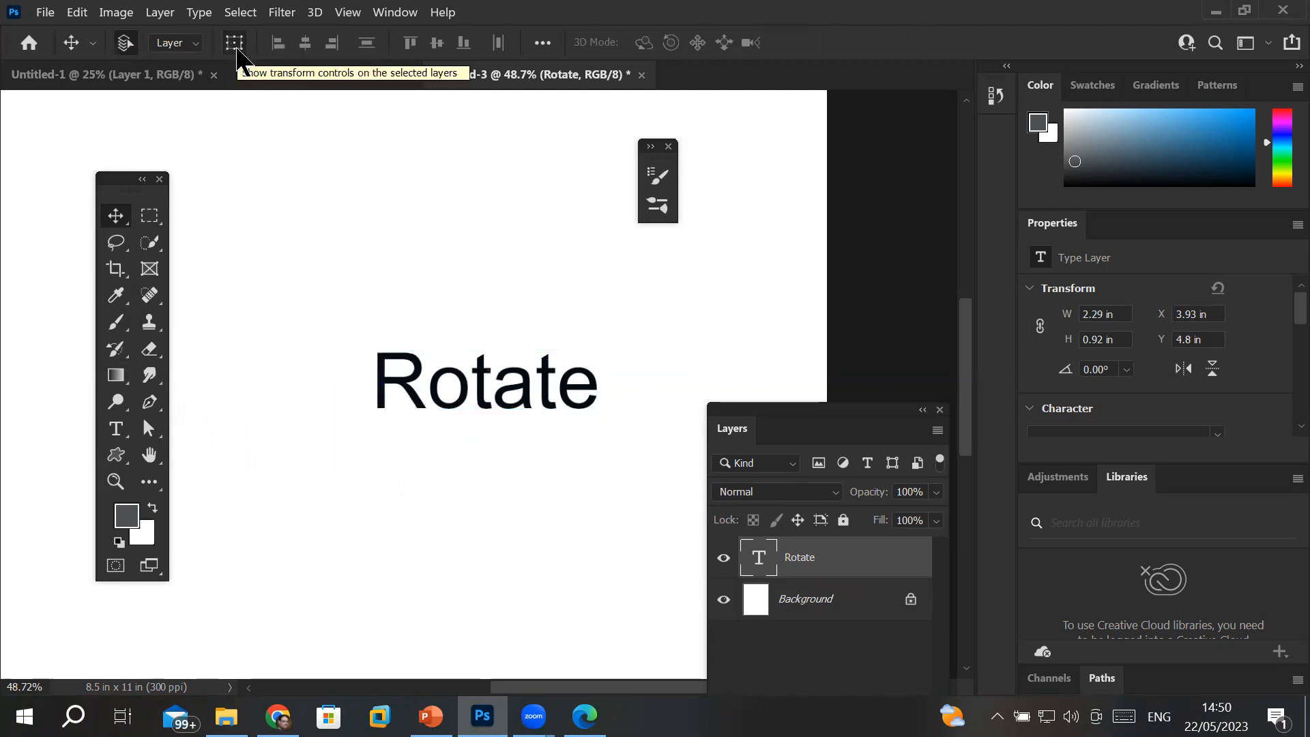
- Start a free transform on the Rotate text and place its reference point on the bounding box's lower-left corner
left_click(116, 430)
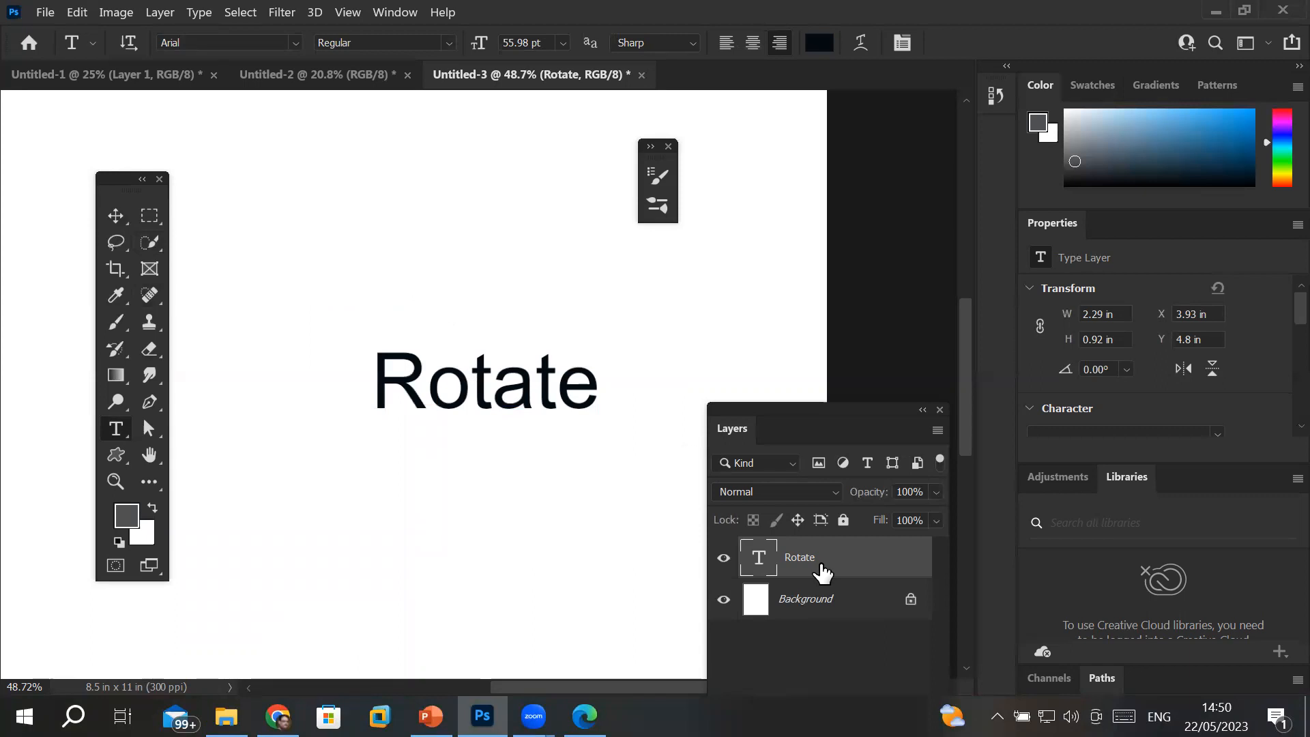
key("ctrl+t")
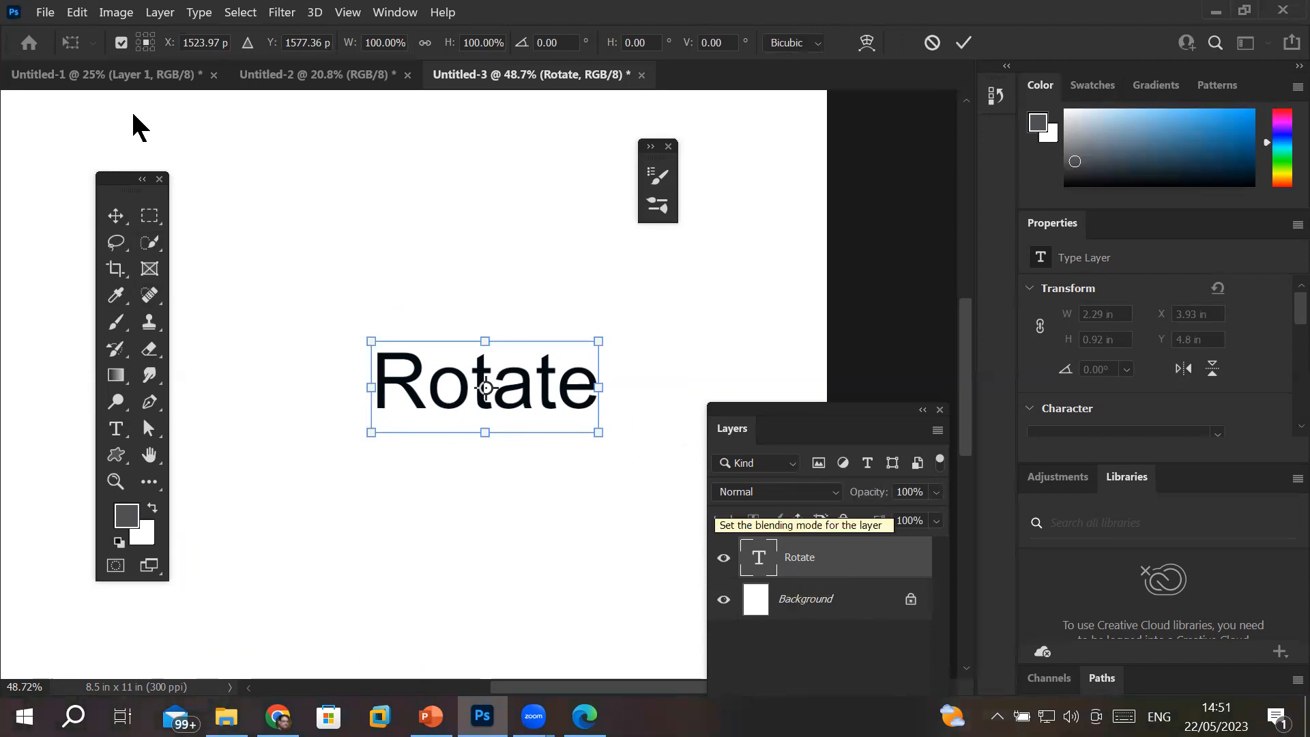
left_click(140, 36)
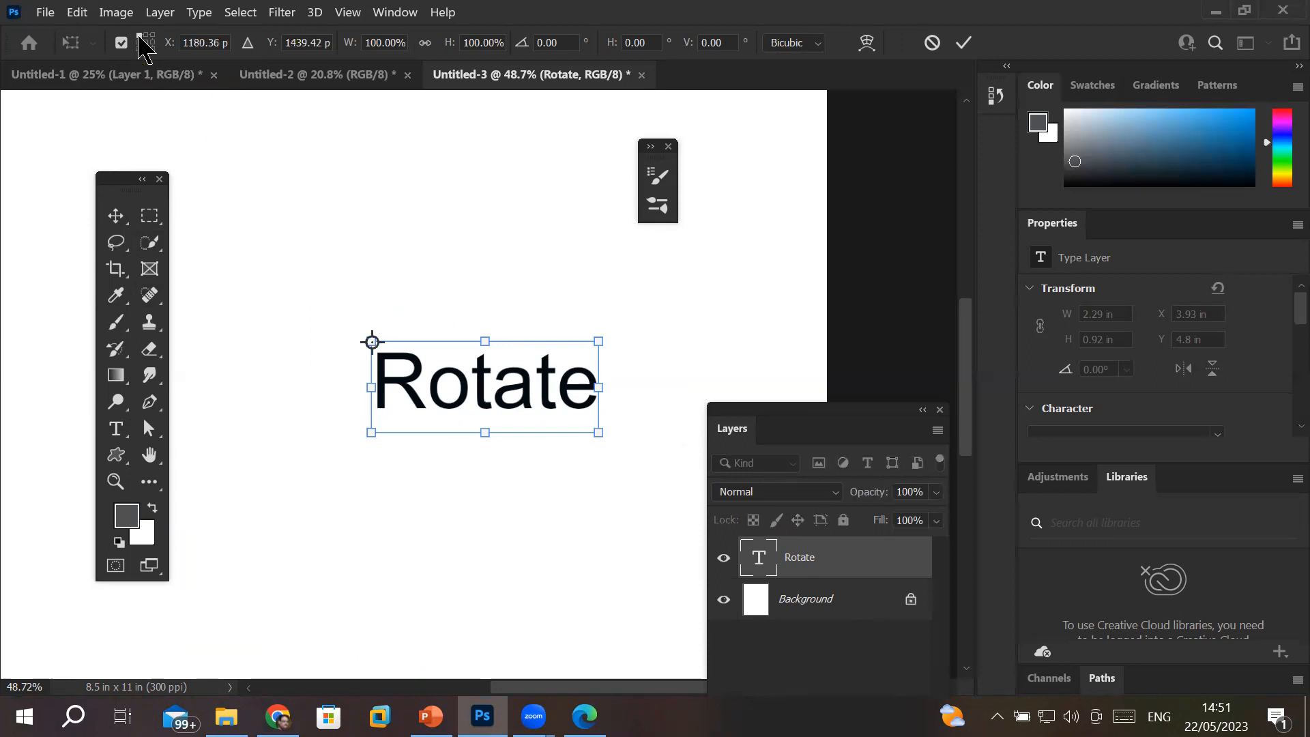
left_click(150, 36)
left_click(139, 50)
left_click(153, 51)
left_click(139, 35)
left_click_drag(372, 341, 376, 431)
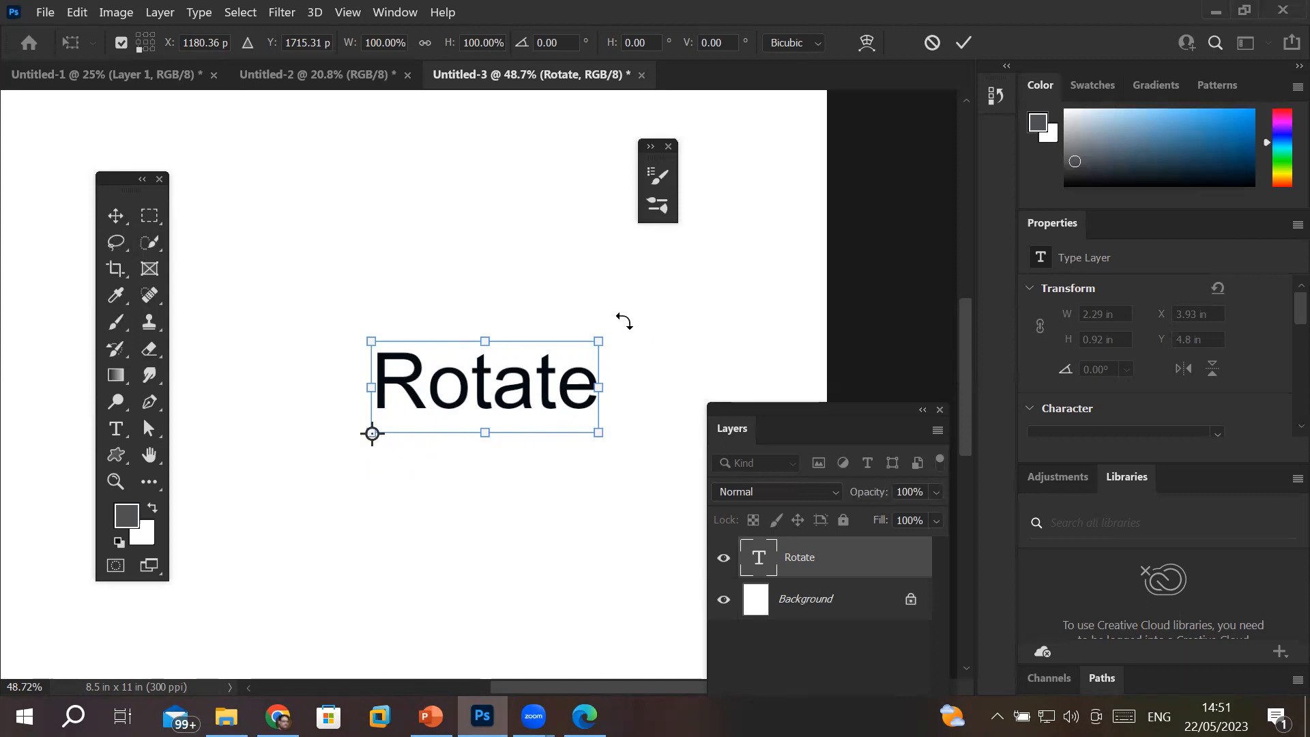
- Rotate the text 30° clockwise around the lower-left reference point and apply the transformation
left_click_drag(617, 328, 675, 307)
key("ctrl+z")
left_click_drag(616, 310, 669, 442)
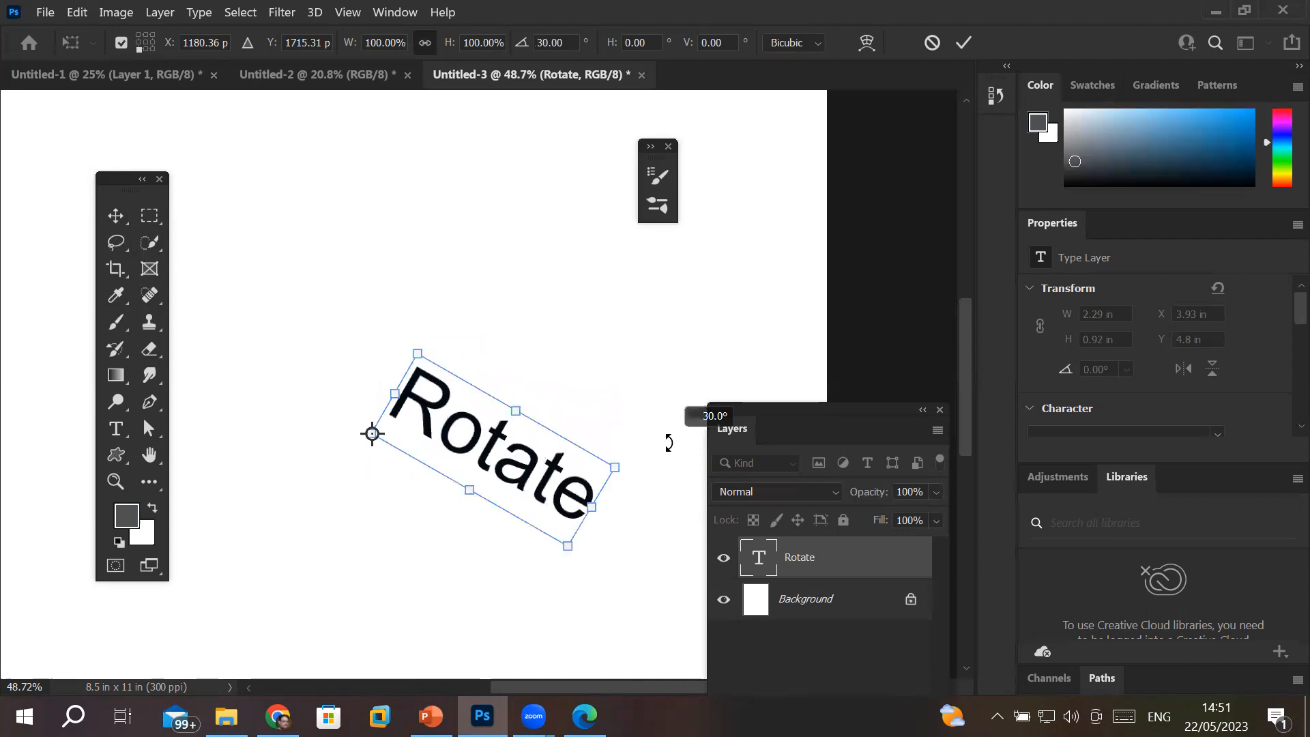
left_click_drag(668, 442, 669, 442)
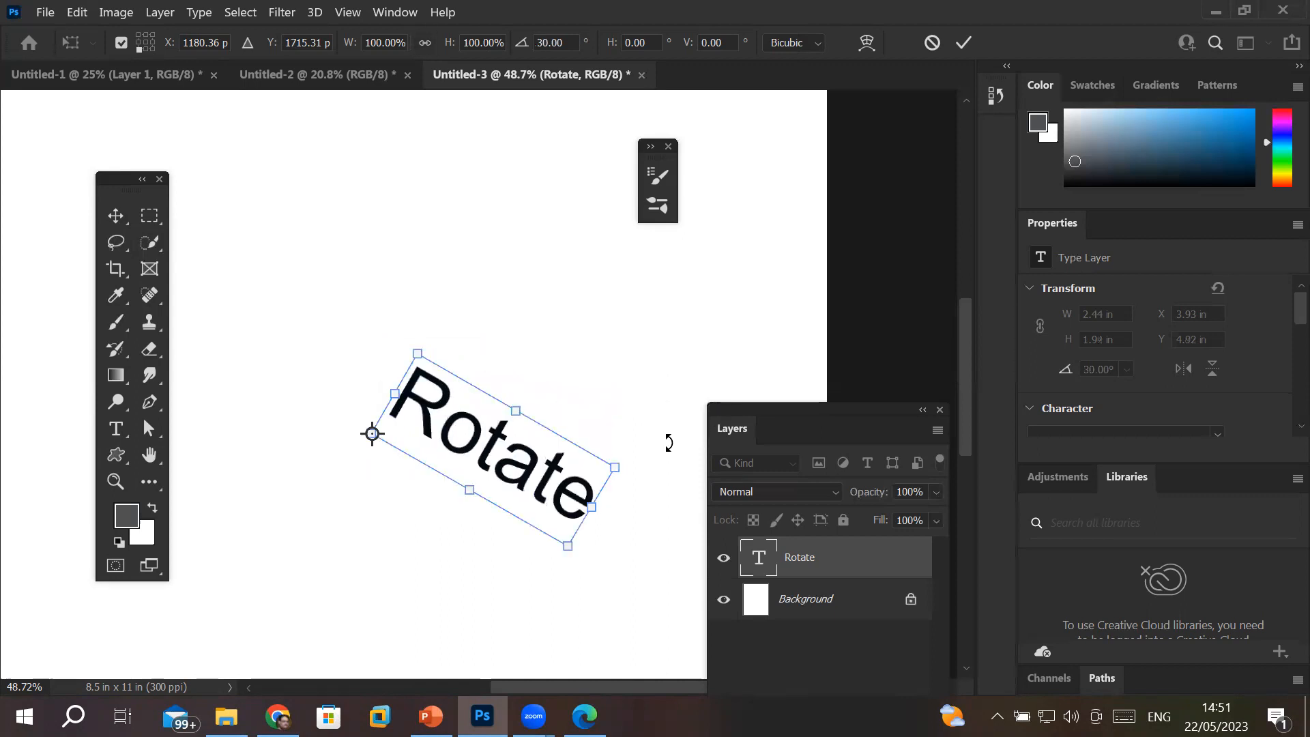
left_click(965, 42)
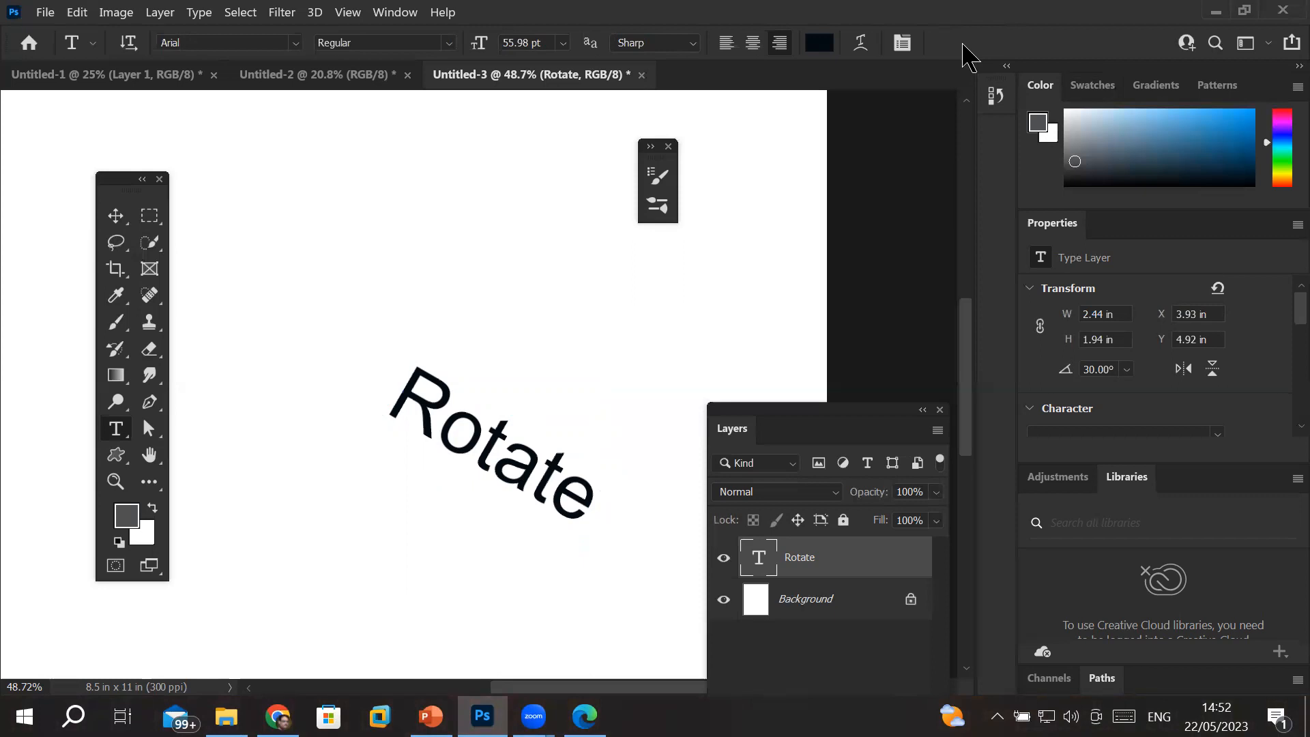
- Repeat the transformation on duplicates to make ten copies of the text, each rotated a further 30° around the same point
key("ctrl+alt+shift+t")
key("ctrl+alt+shift+t")
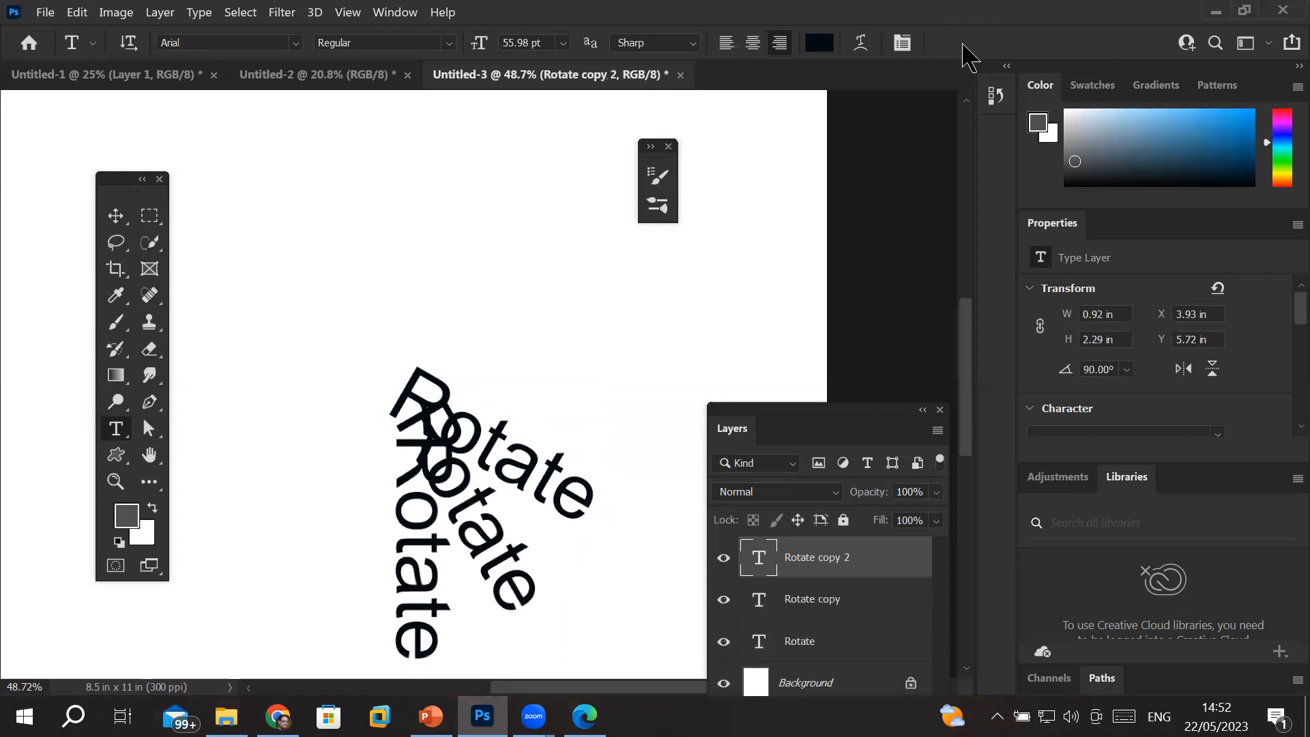
key("ctrl+alt+shift+t")
key("ctrl+alt+shift+t")
key("ctrl+alt+shift+t")
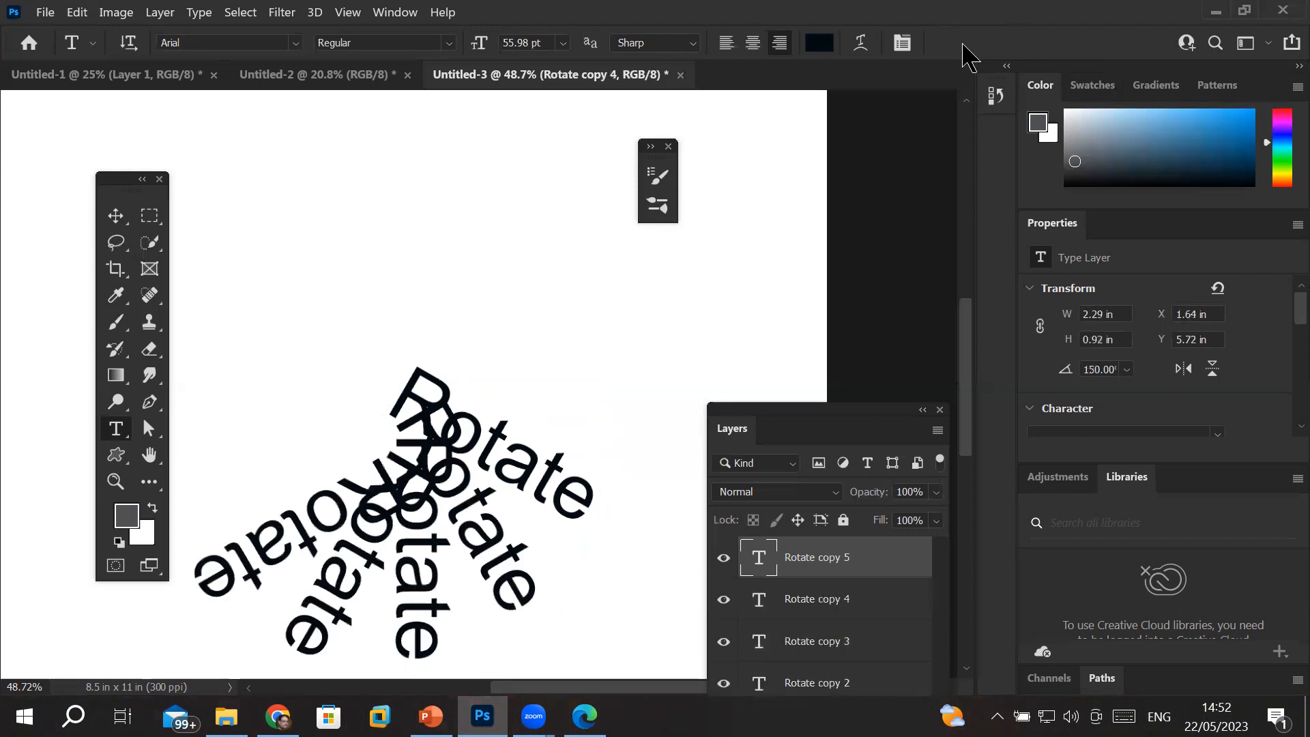
key("ctrl+alt+shift+t")
key("ctrl+alt+shift+t")
key("ctrl+alt+shift+t")
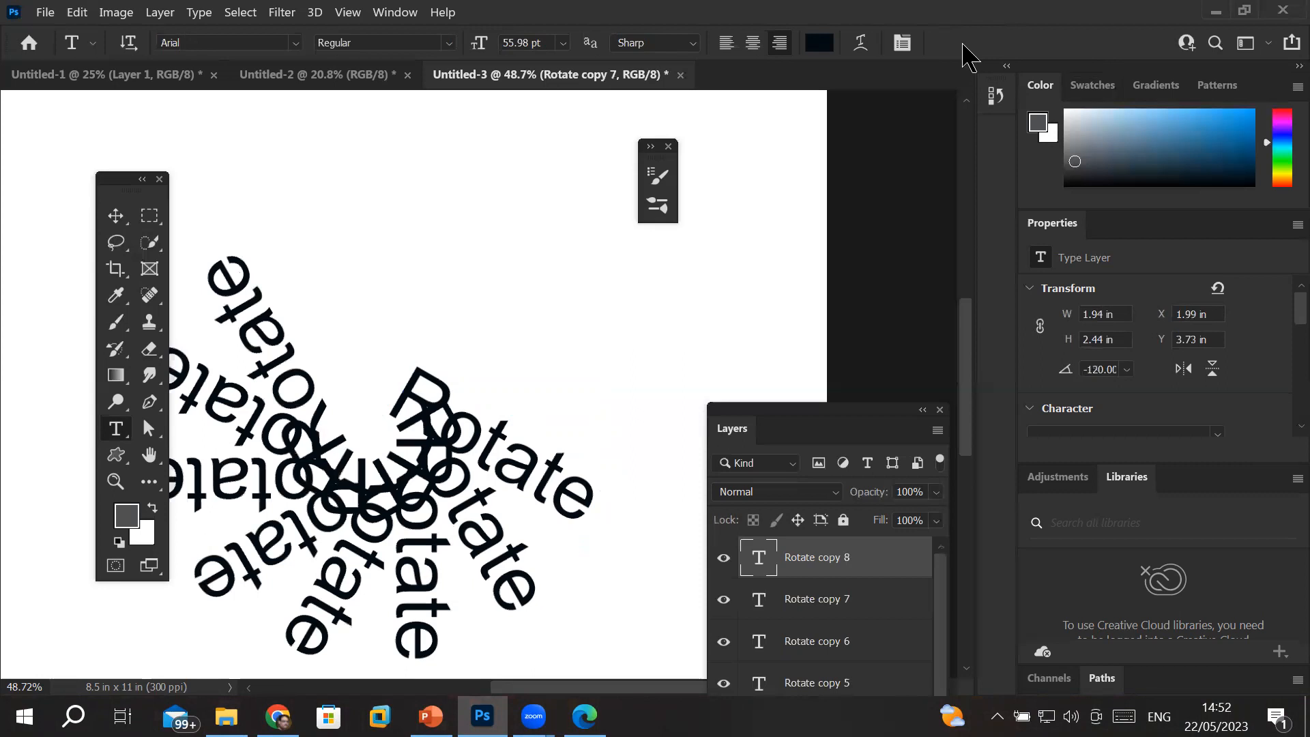
key("ctrl+alt+shift+t")
key("ctrl+alt+shift+t")
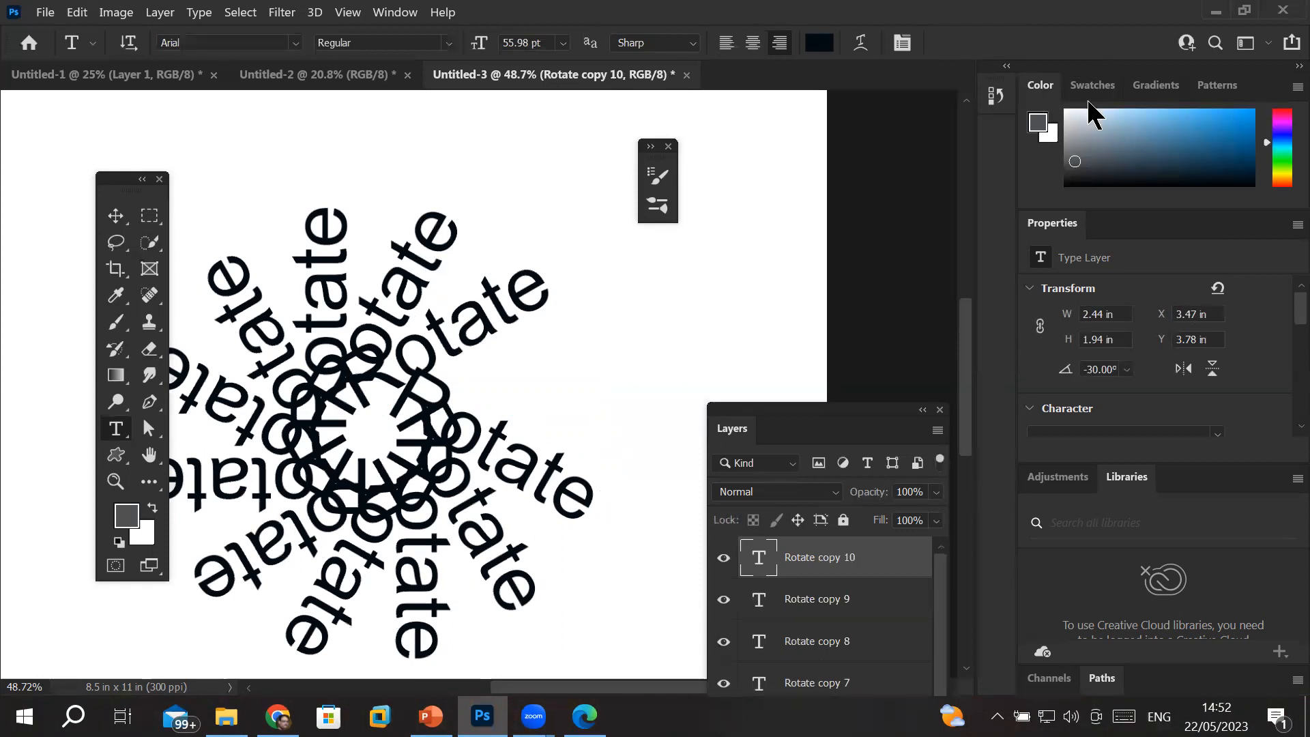
- Duplicate the last text copy and repeat the 30° rotation on the duplicate to close the ring of words
scroll(541, 202, "down", 1)
scroll(541, 203, "down", 1)
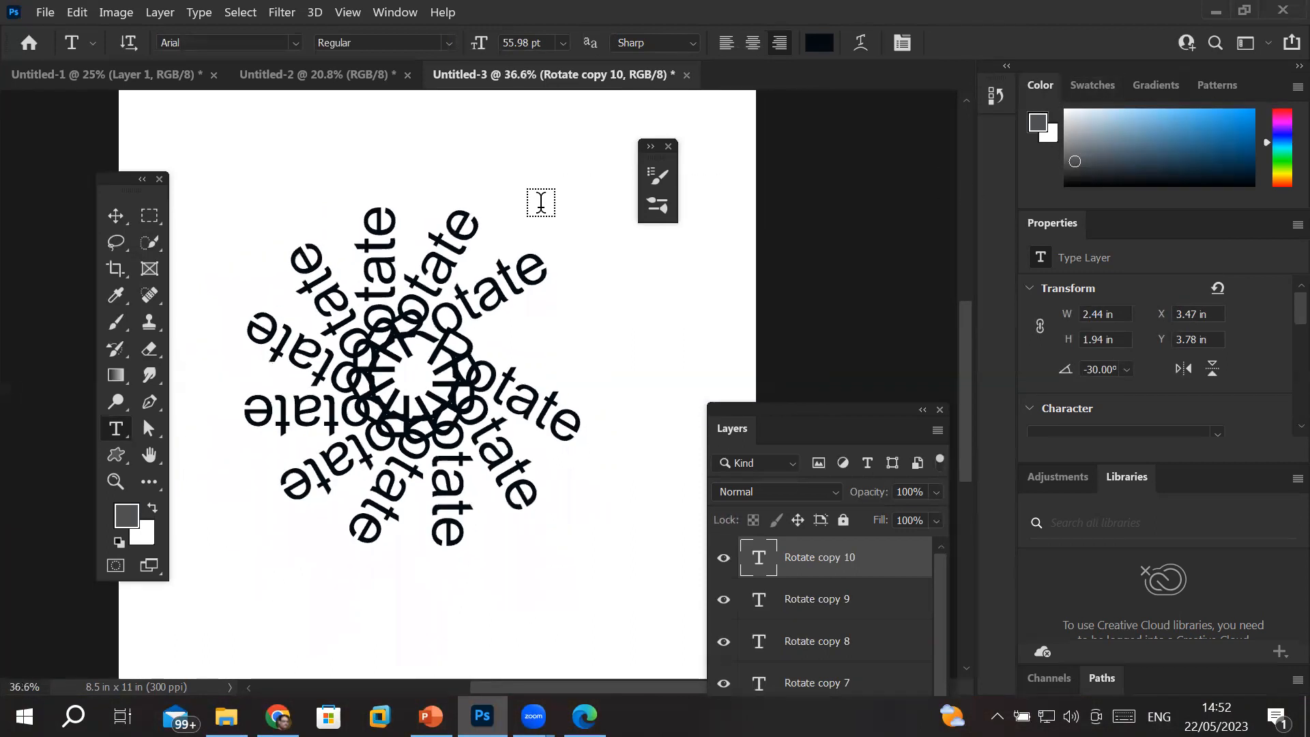
key("ctrl+j")
key("ctrl+shift+t")
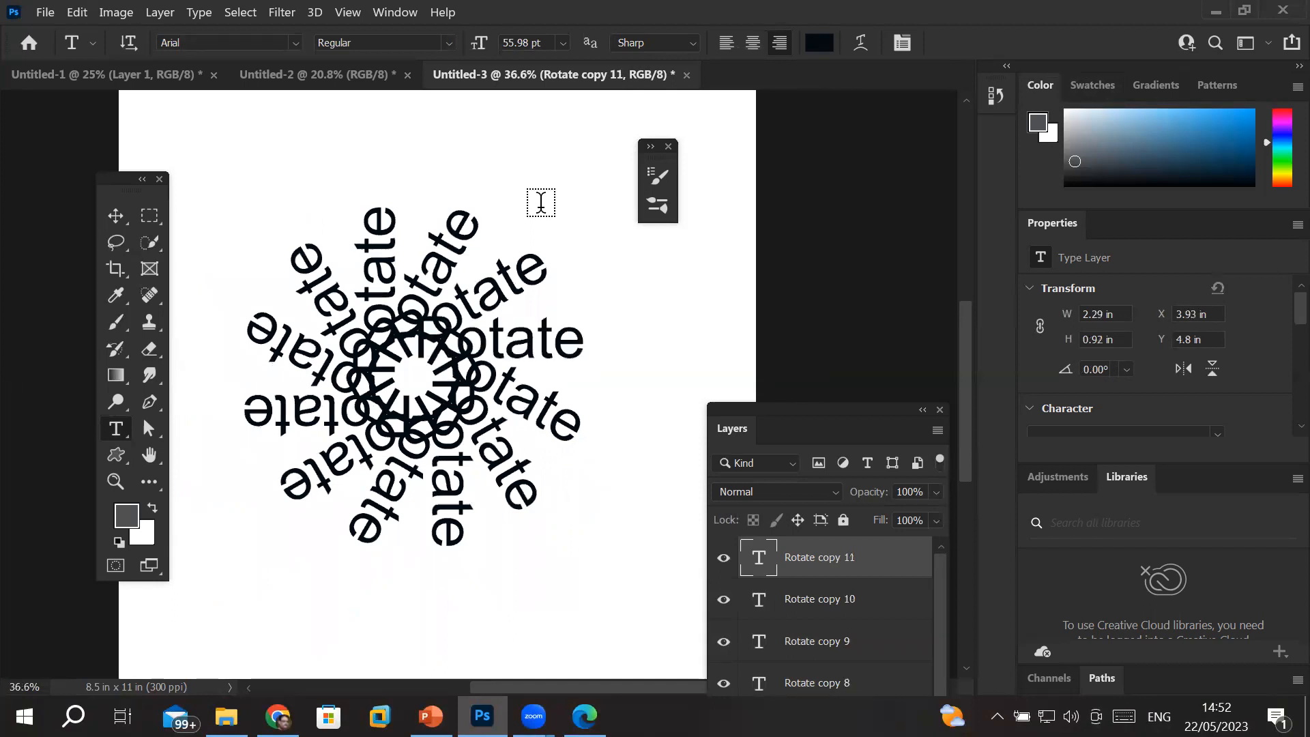
- Put all the Rotate text layers, from the original through the last copy, into one layer group
left_click(115, 215)
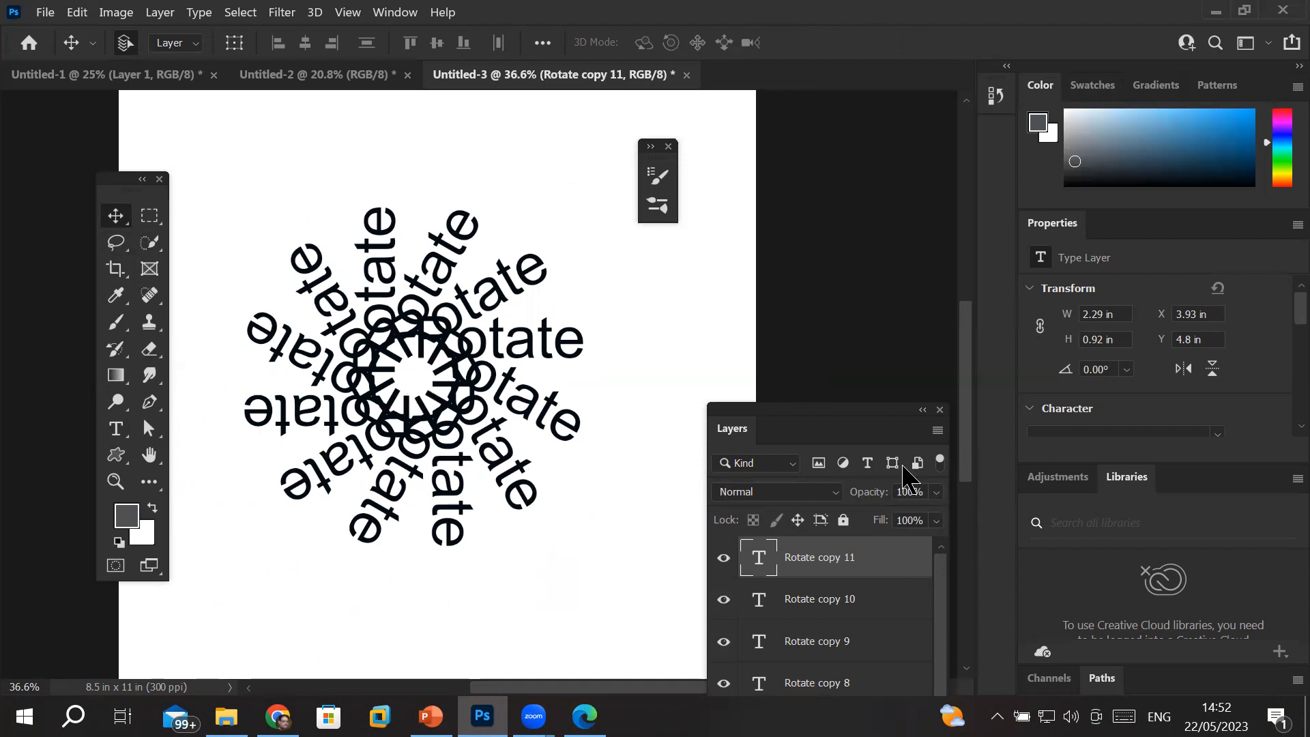
left_click_drag(861, 426, 868, 158)
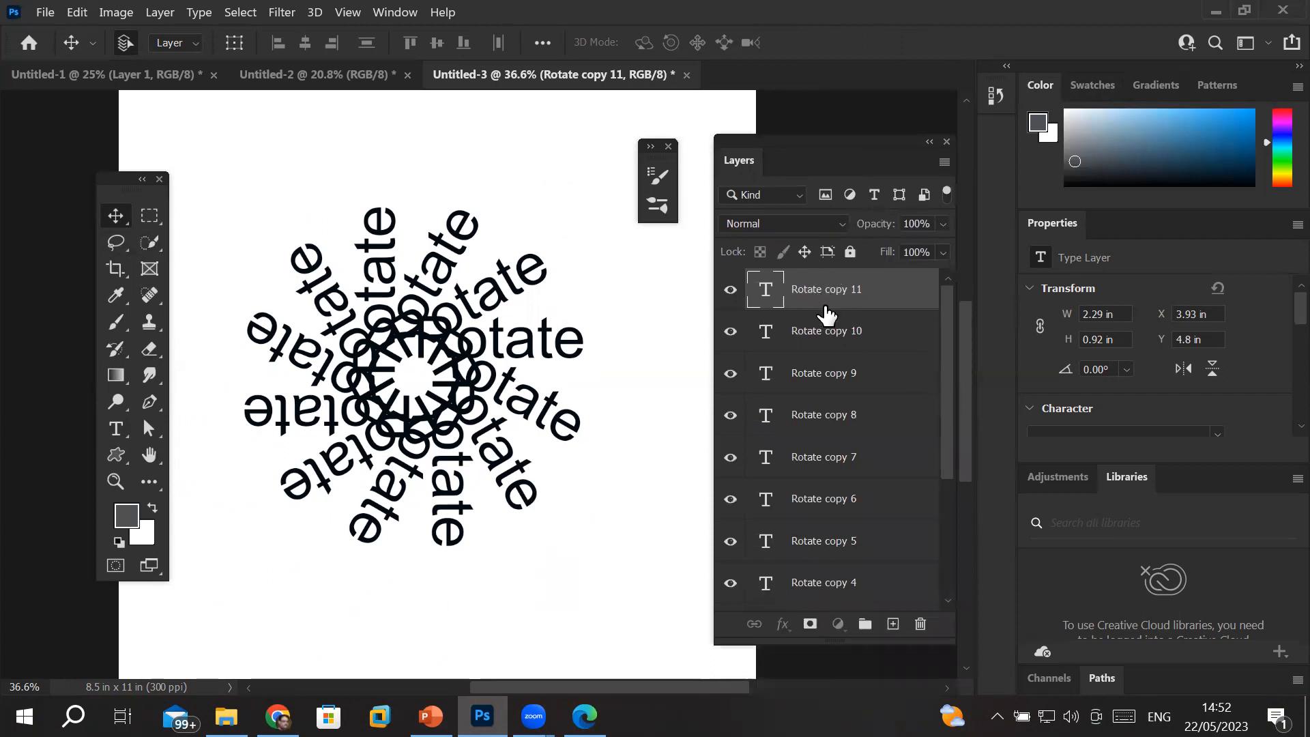
left_click_drag(944, 428, 943, 574)
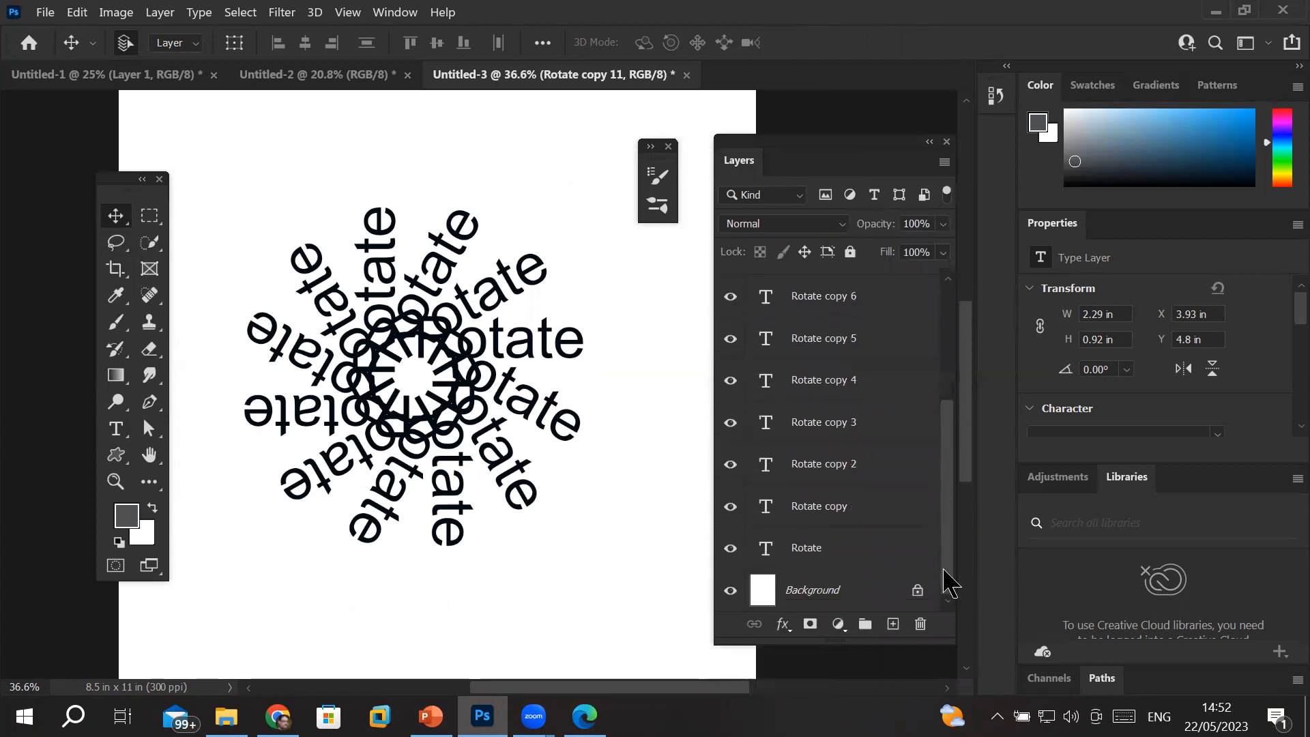
left_click(810, 553, "shift")
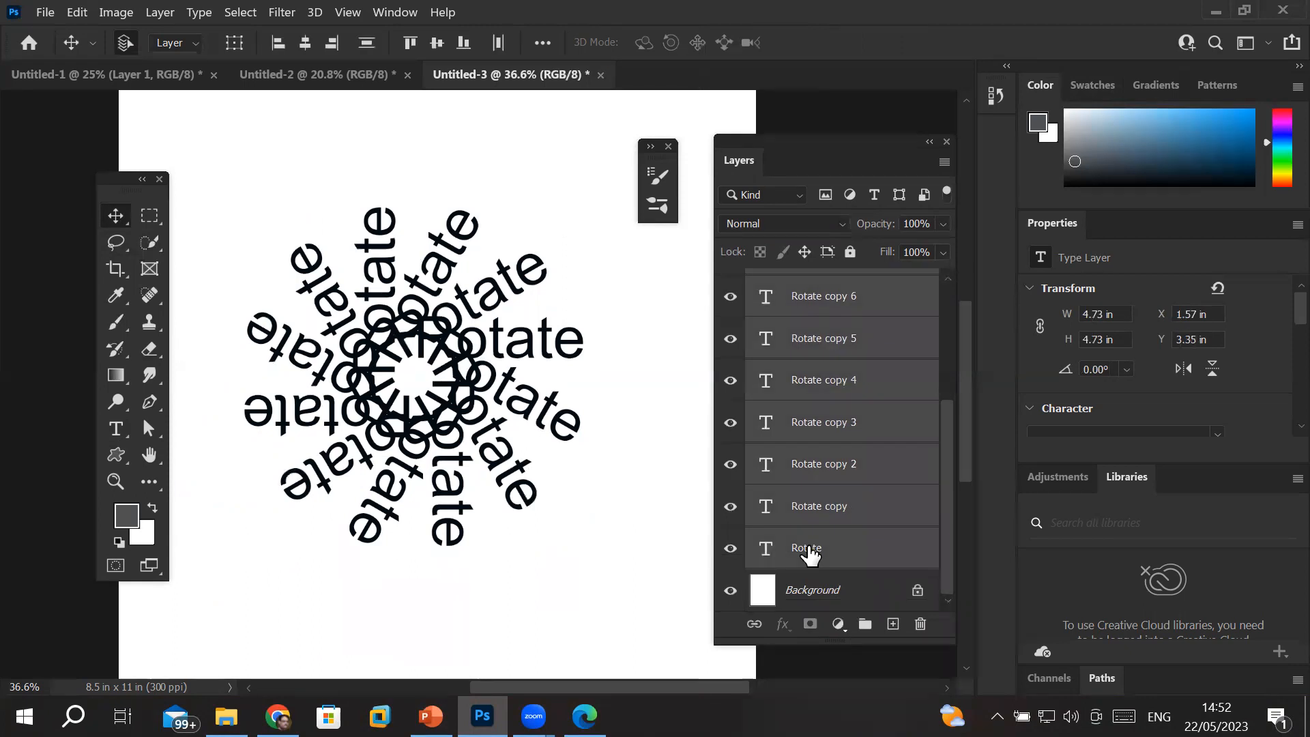
left_click(865, 625)
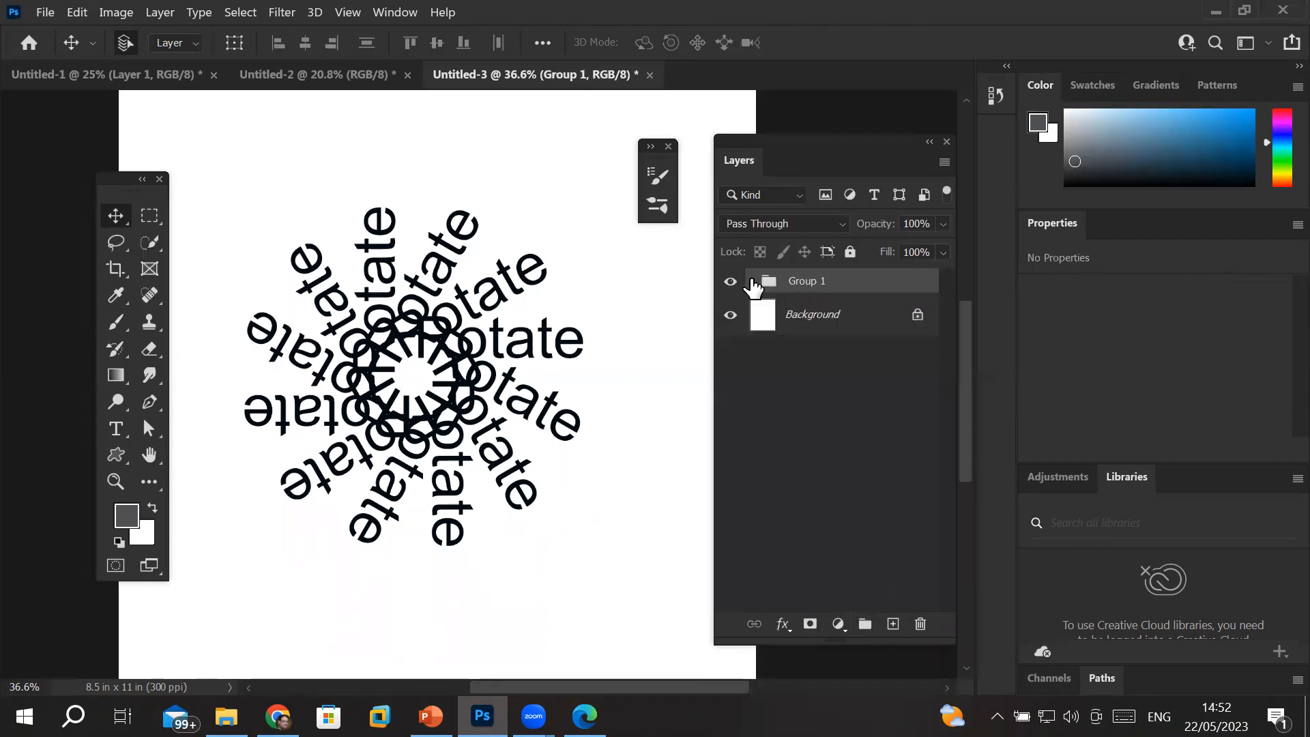
- Rename the new layer group as Rotate Group
double_click(807, 281)
type("Rota")
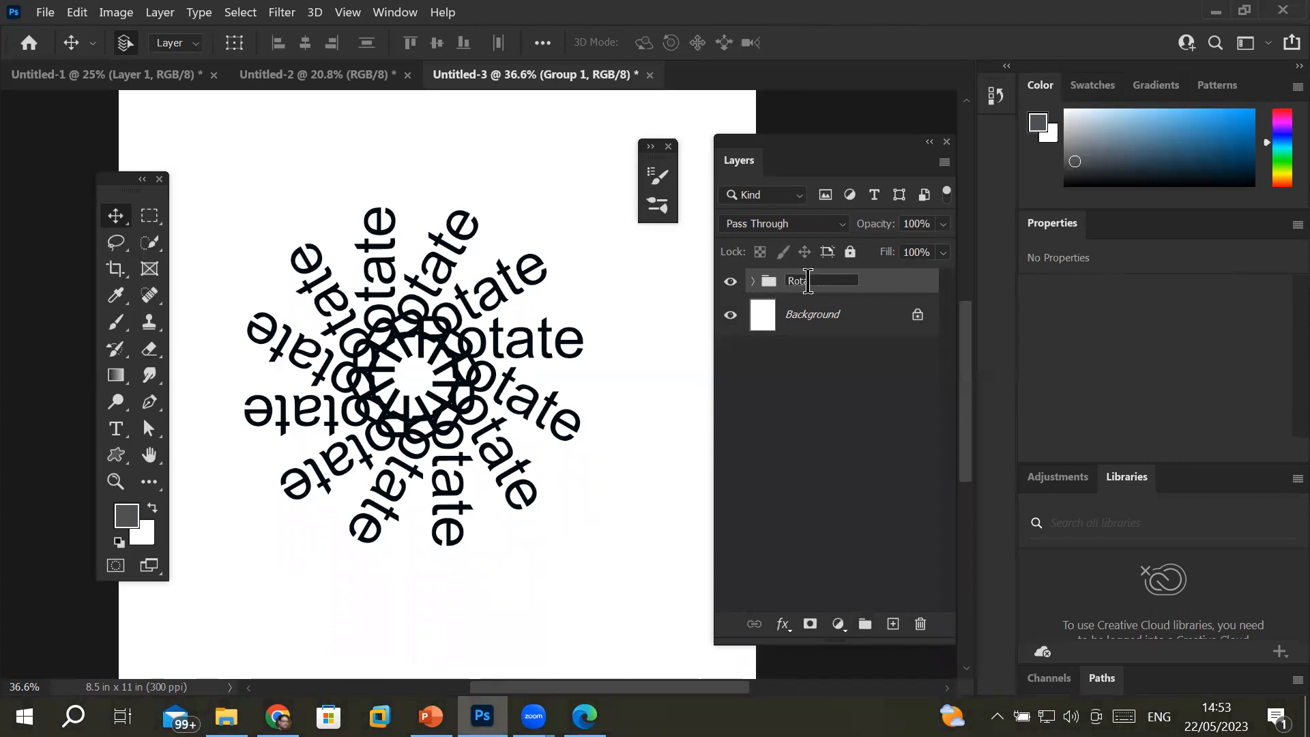
type("geta")
type(" Group")
key("Return")
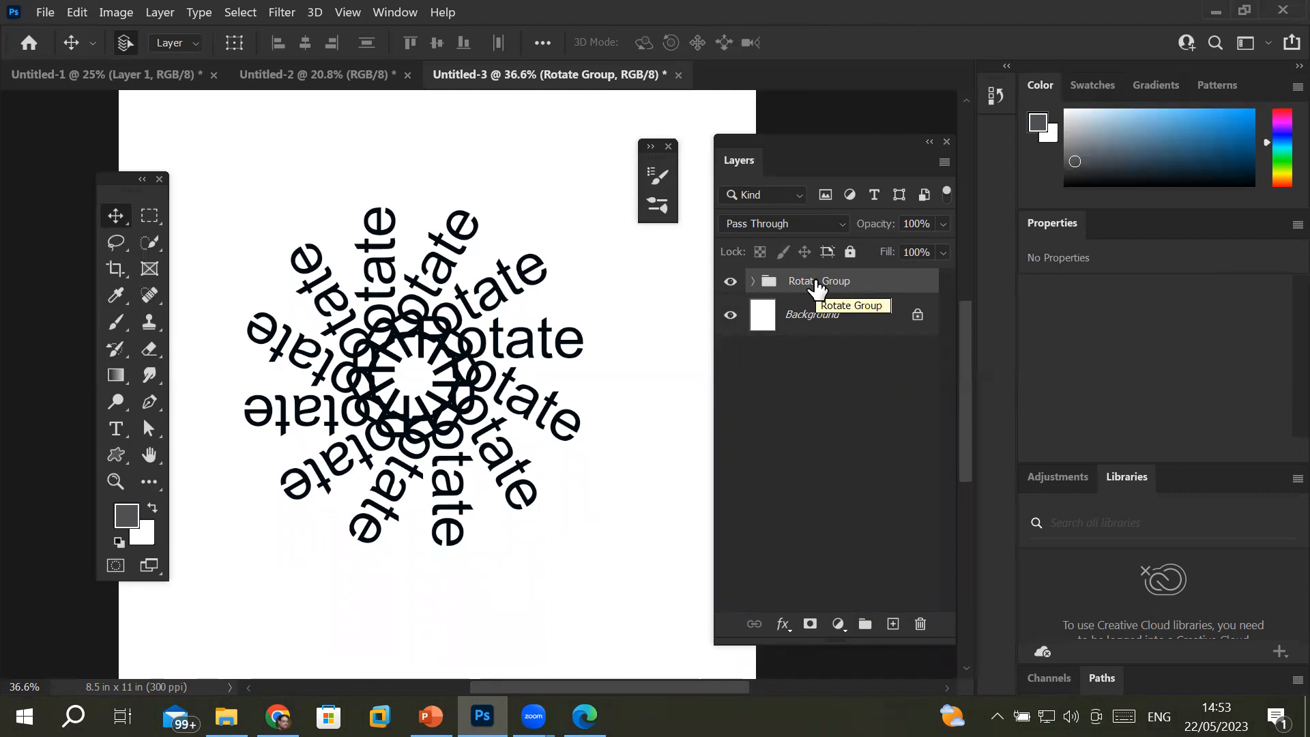
- Scale the Rotate Group down proportionally to about 29% around its centre and apply the transformation
key("ctrl+t")
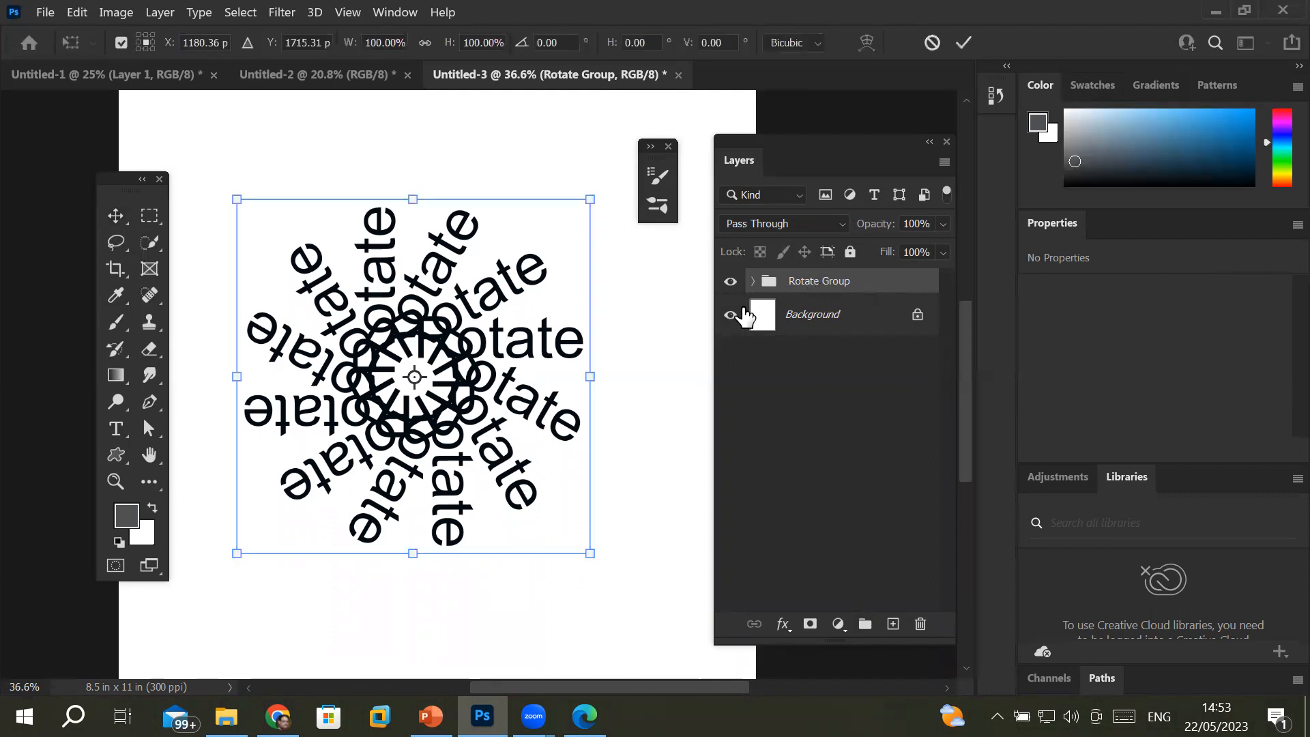
left_click_drag(592, 201, 204, 148)
scroll(412, 274, "down", 3)
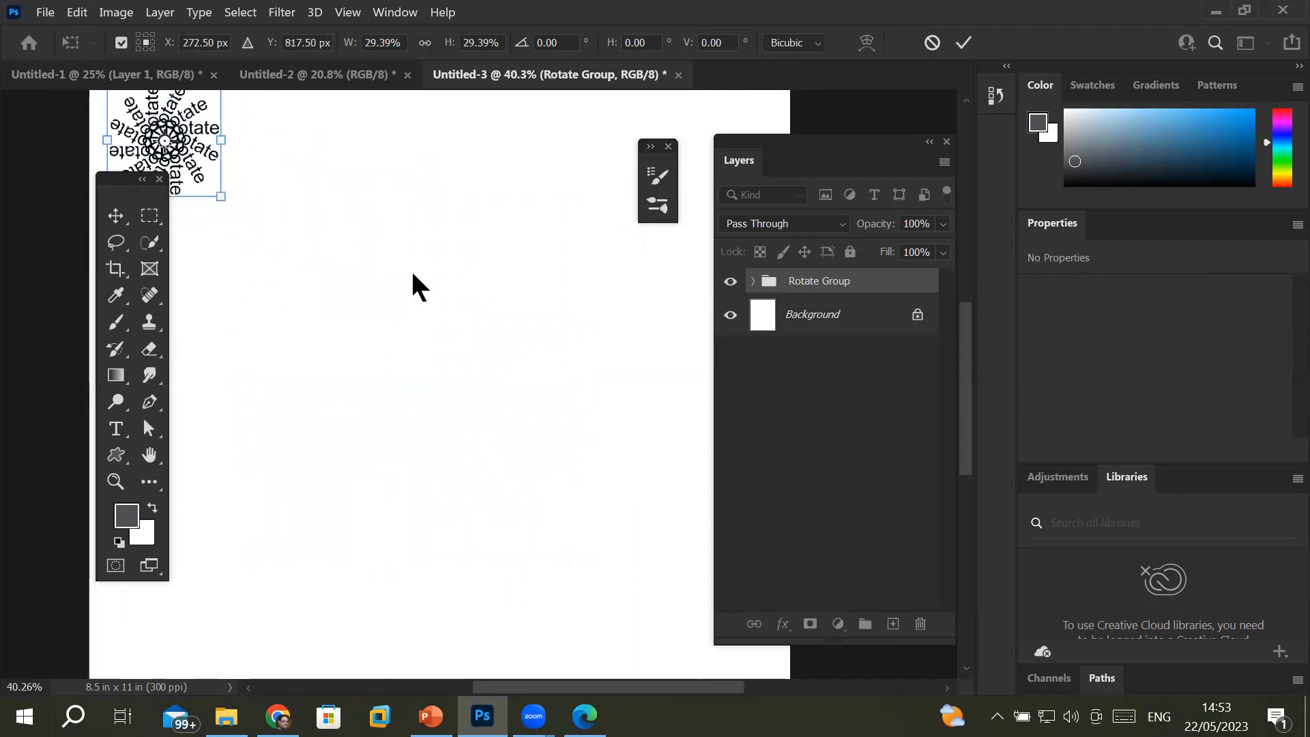
left_click_drag(308, 242, 306, 146)
key("ctrl+z")
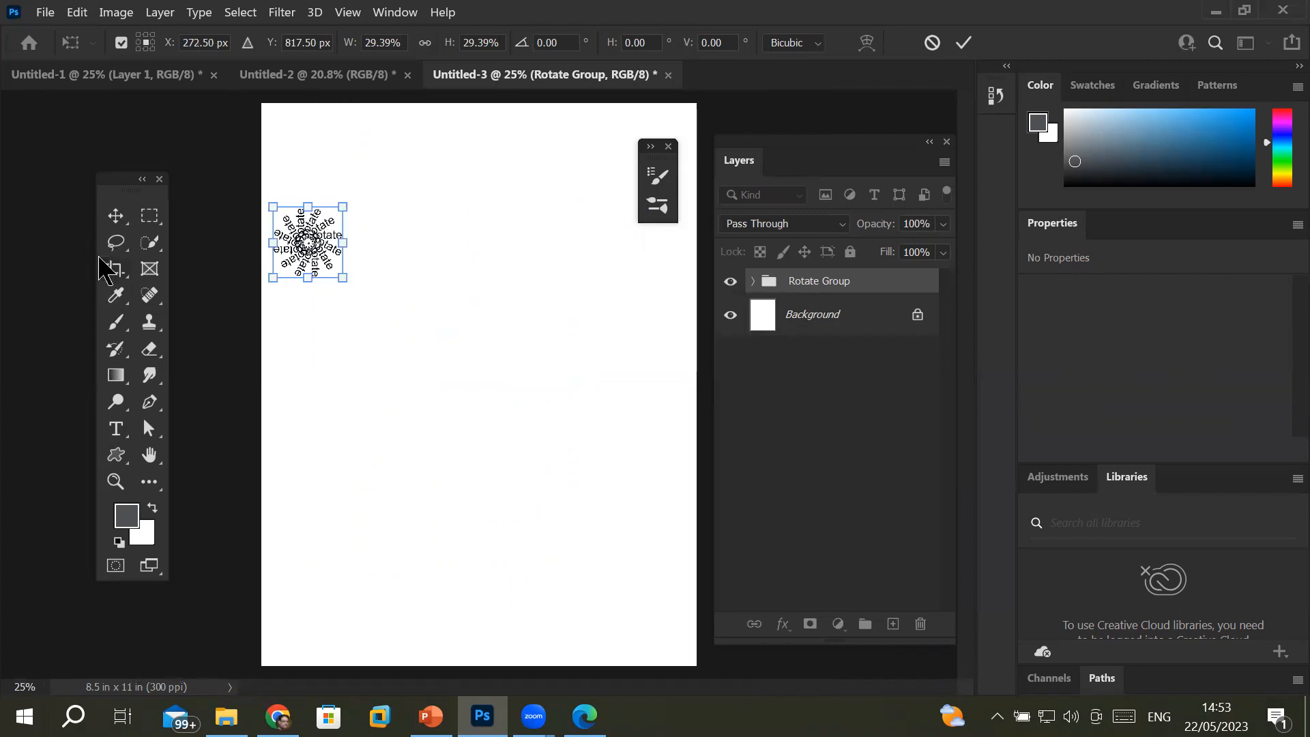
left_click(115, 216)
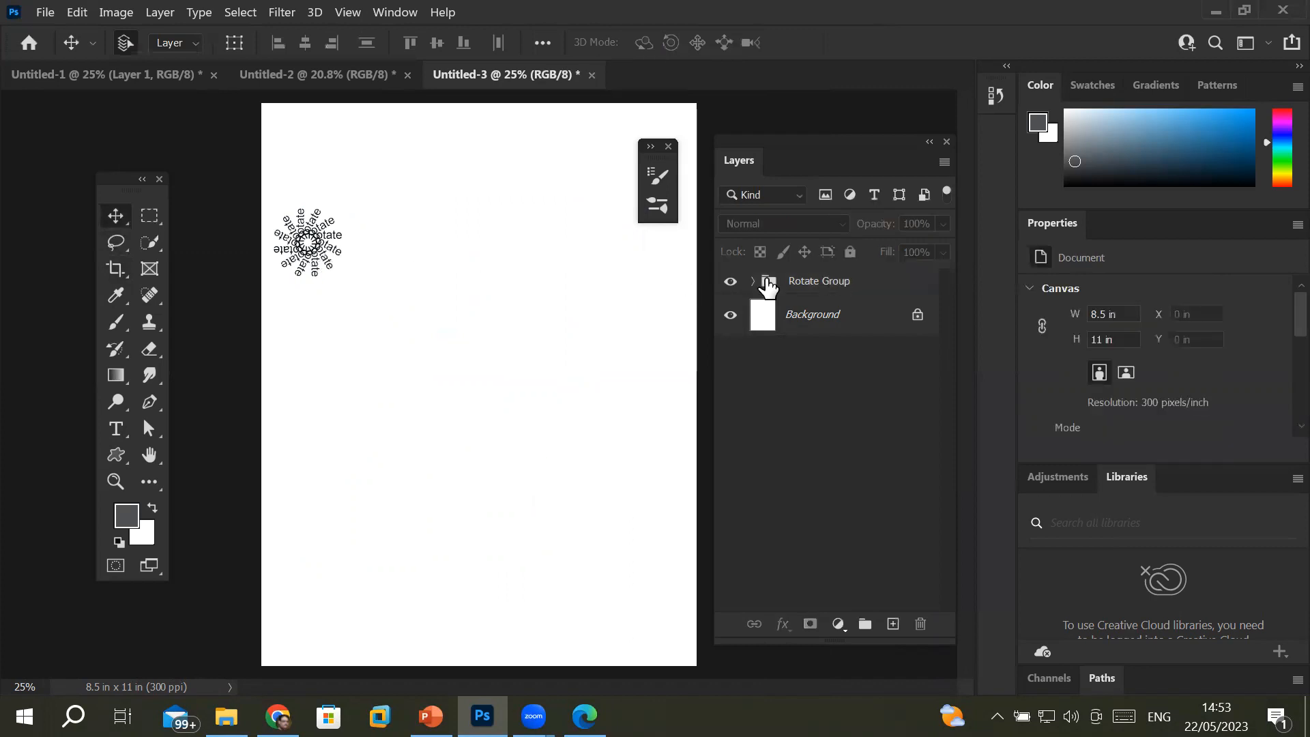
- Move the Rotate Group up into the page's upper-left corner with a free transform, to about X 308.5 px, Y 301.5 px
left_click(816, 287)
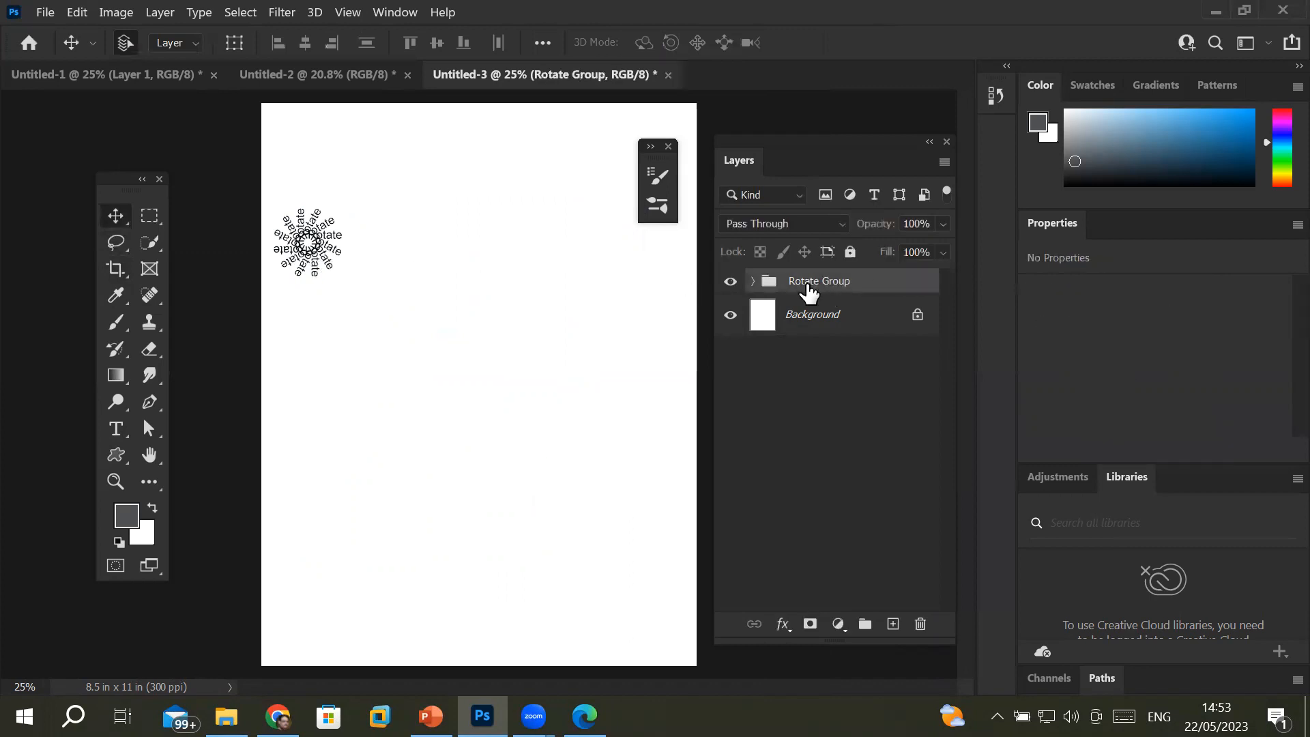
key("ctrl+t")
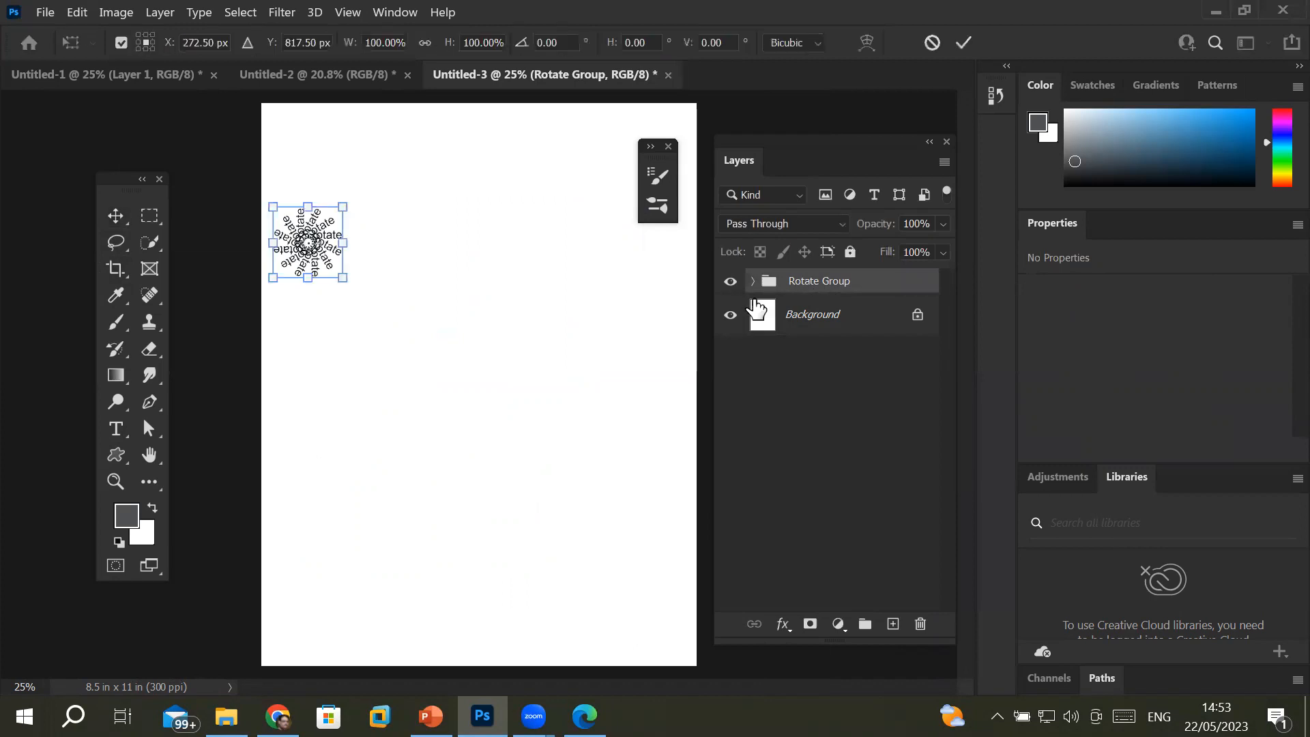
left_click_drag(321, 247, 320, 166)
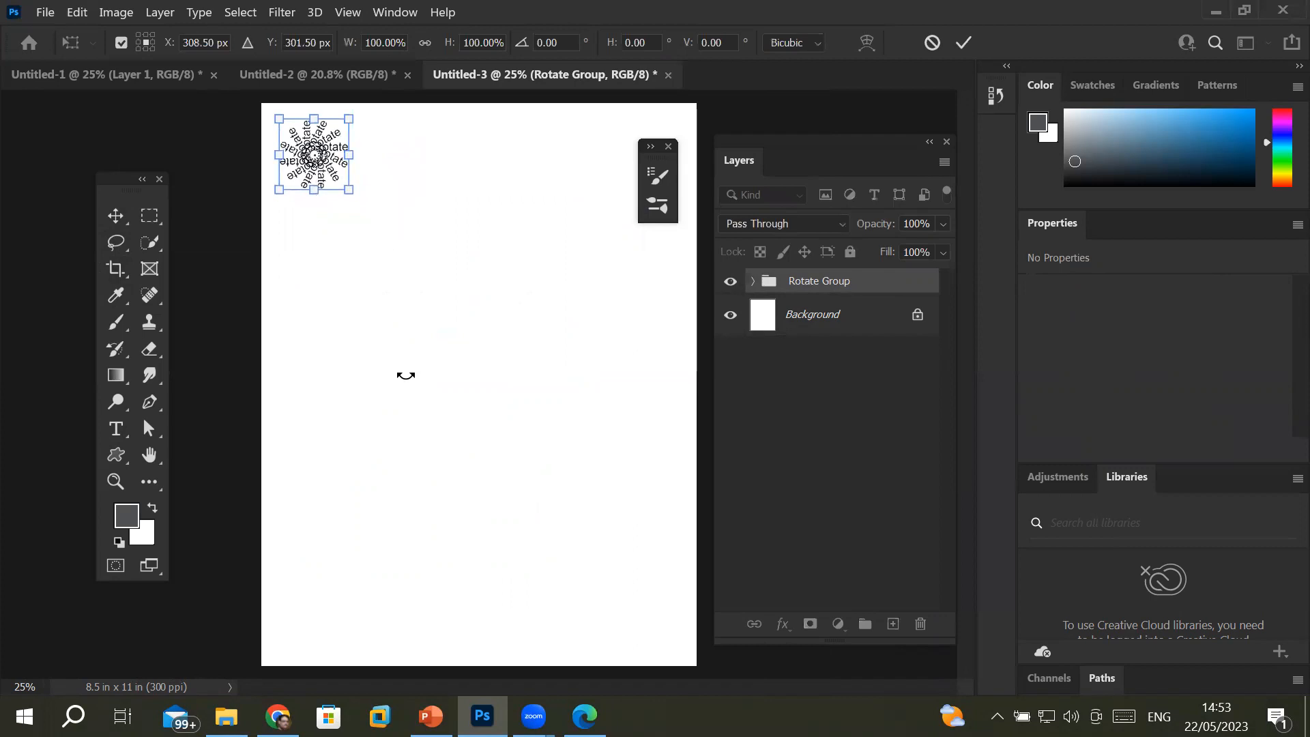
left_click(117, 430)
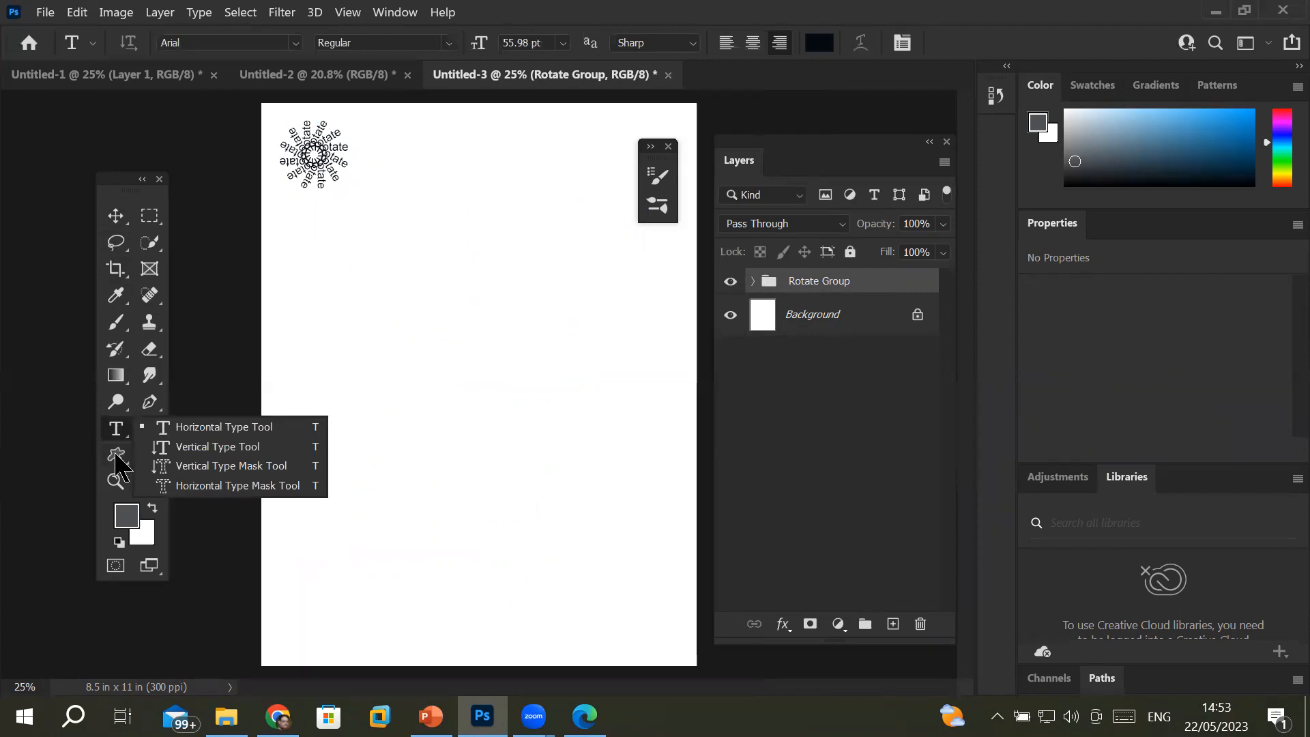
- Draw a circle about 1043 px in diameter in the lower right half of the page and set its fill to none
left_click(117, 455)
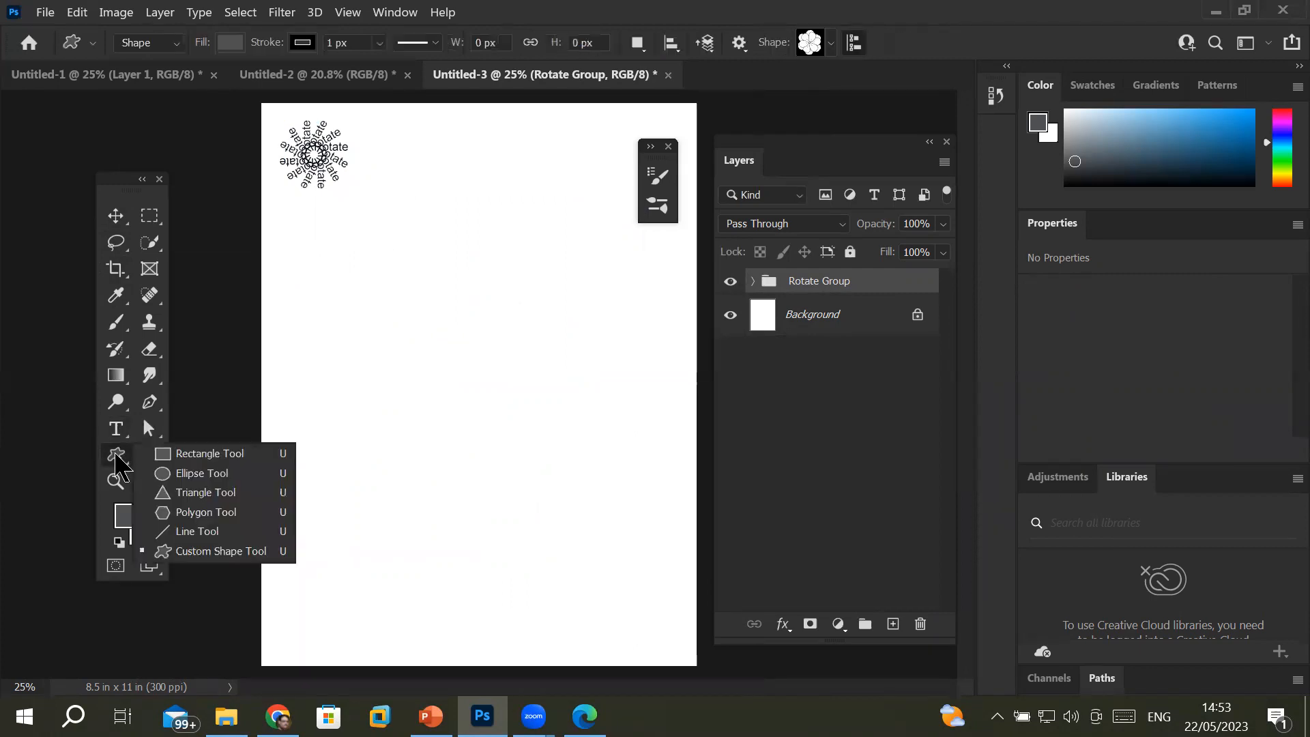
left_click(217, 472)
left_click_drag(458, 368, 638, 555)
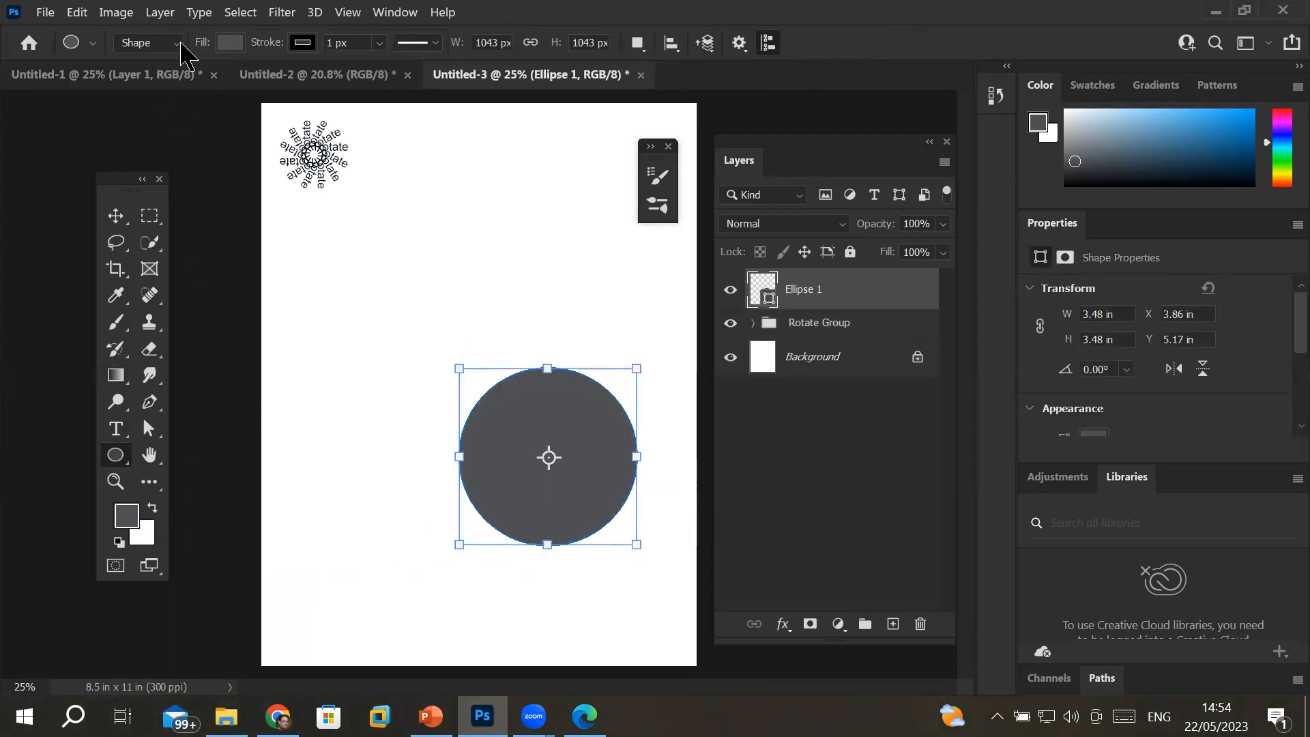
left_click(232, 43)
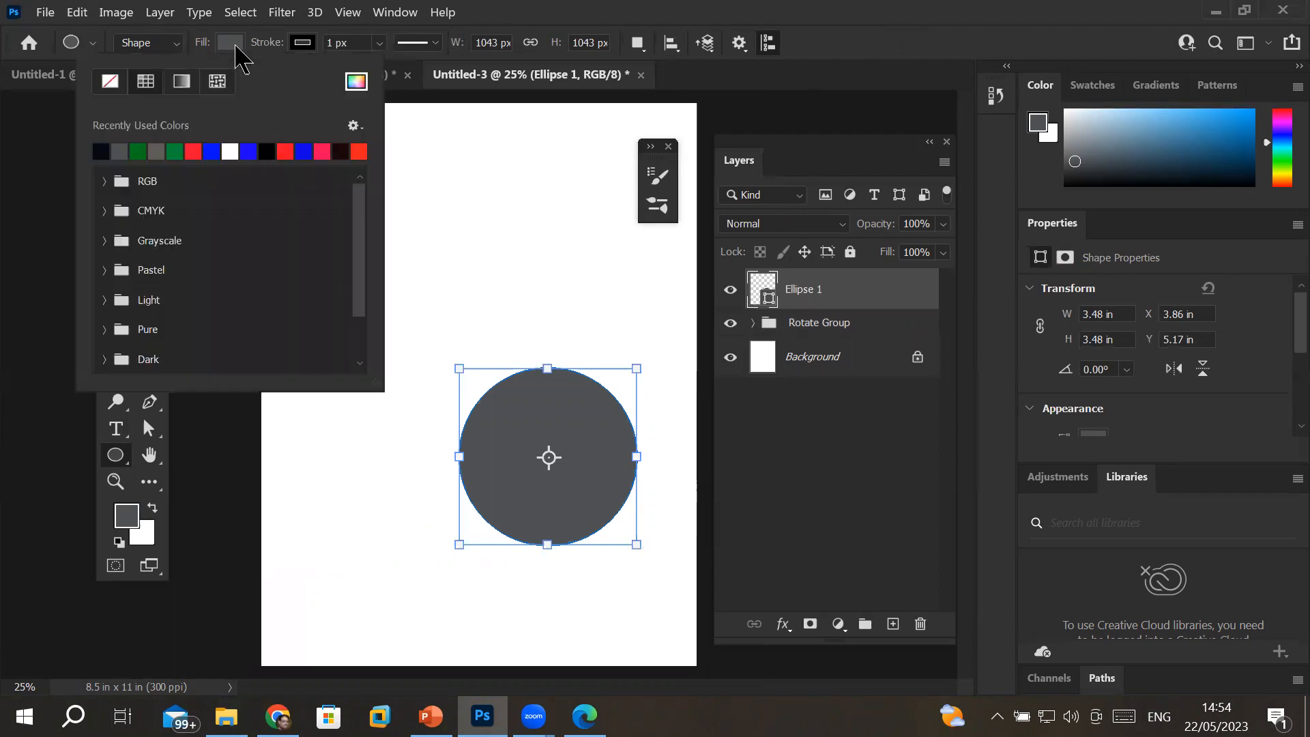
left_click(109, 84)
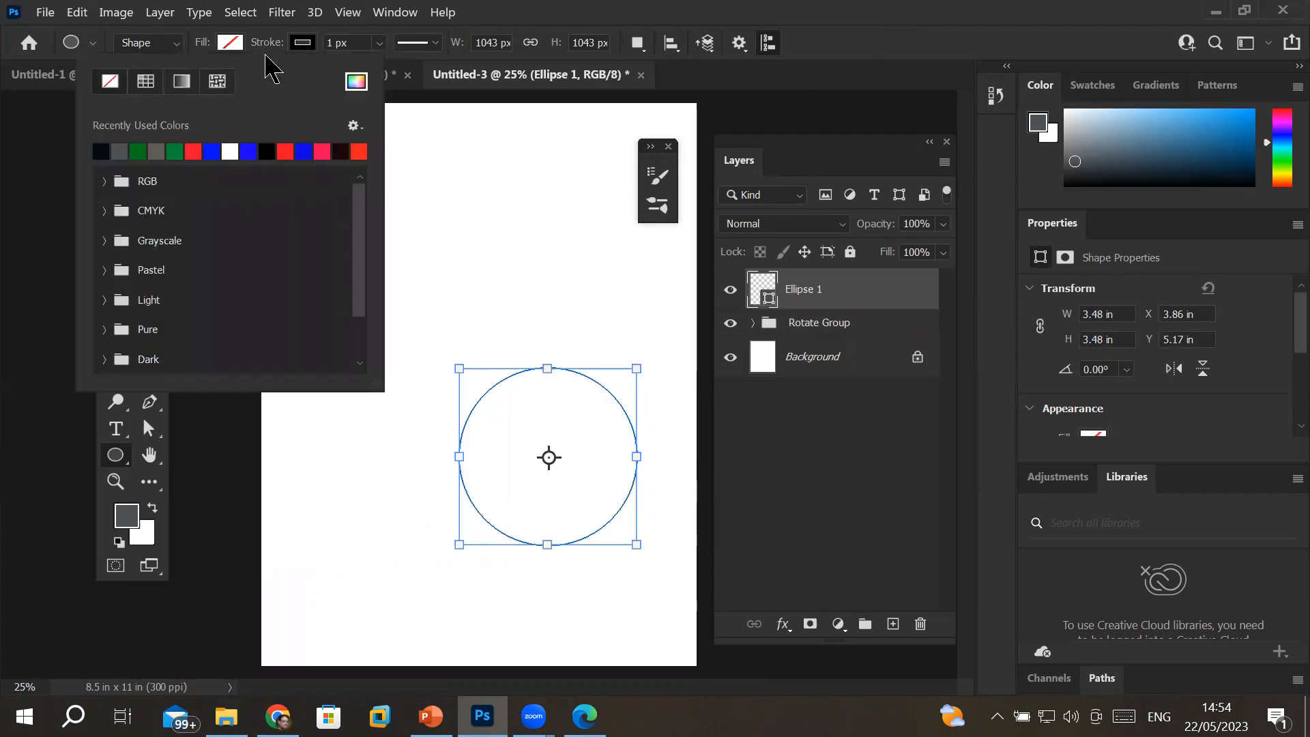
- Set the circle's stroke width to 10.14 px and its fill to none
left_click(233, 46)
left_click(233, 45)
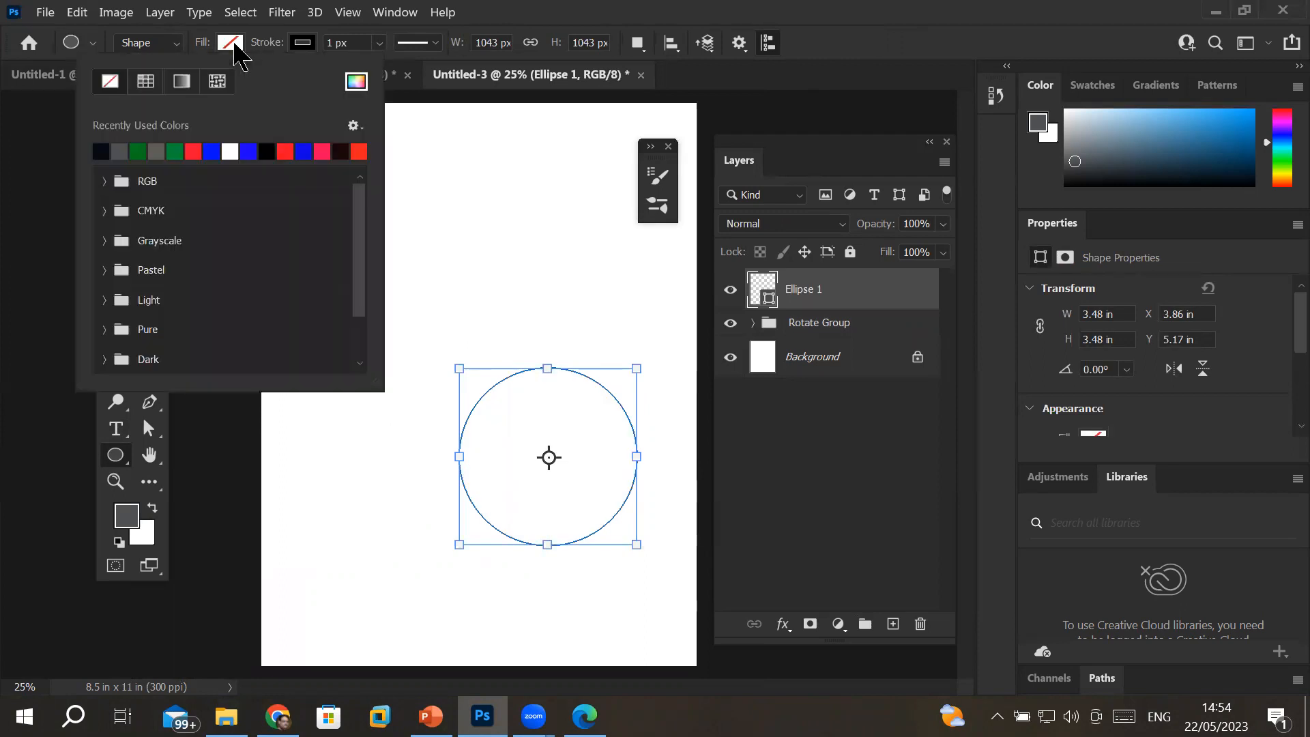
left_click(280, 150)
left_click(380, 42)
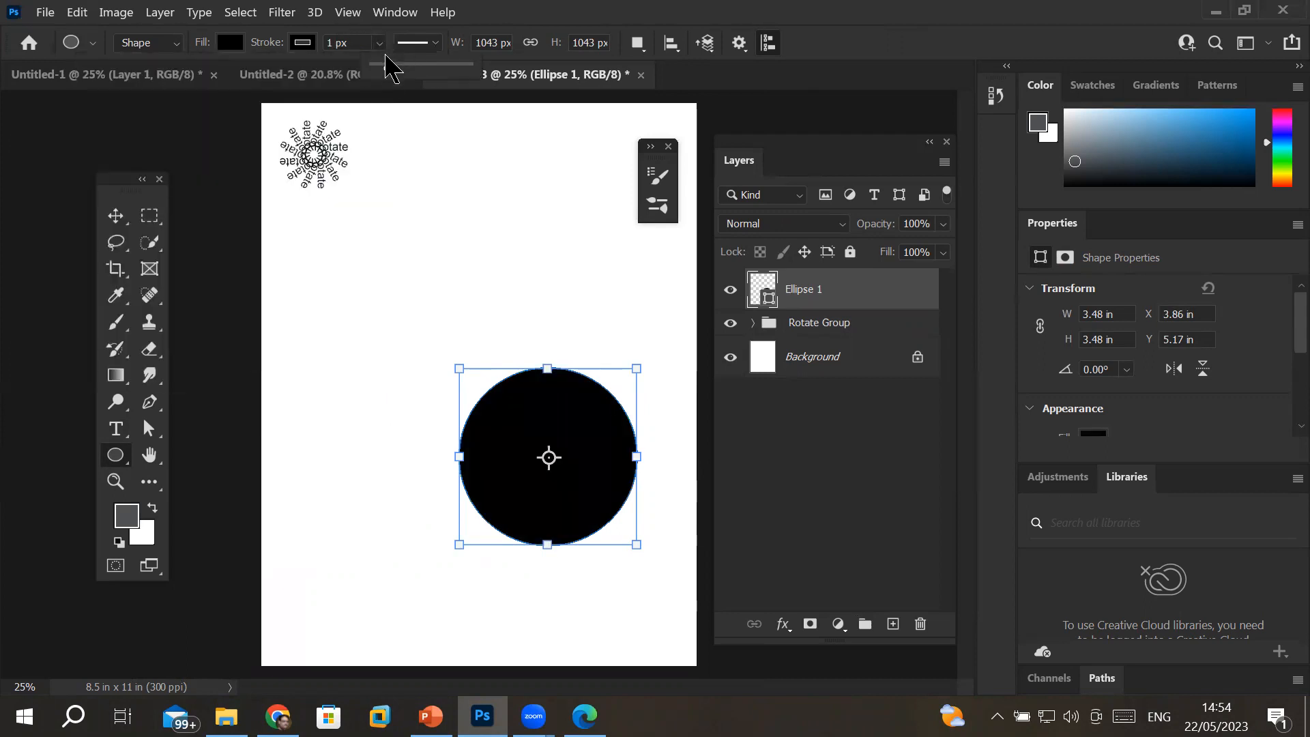
left_click_drag(386, 67, 393, 68)
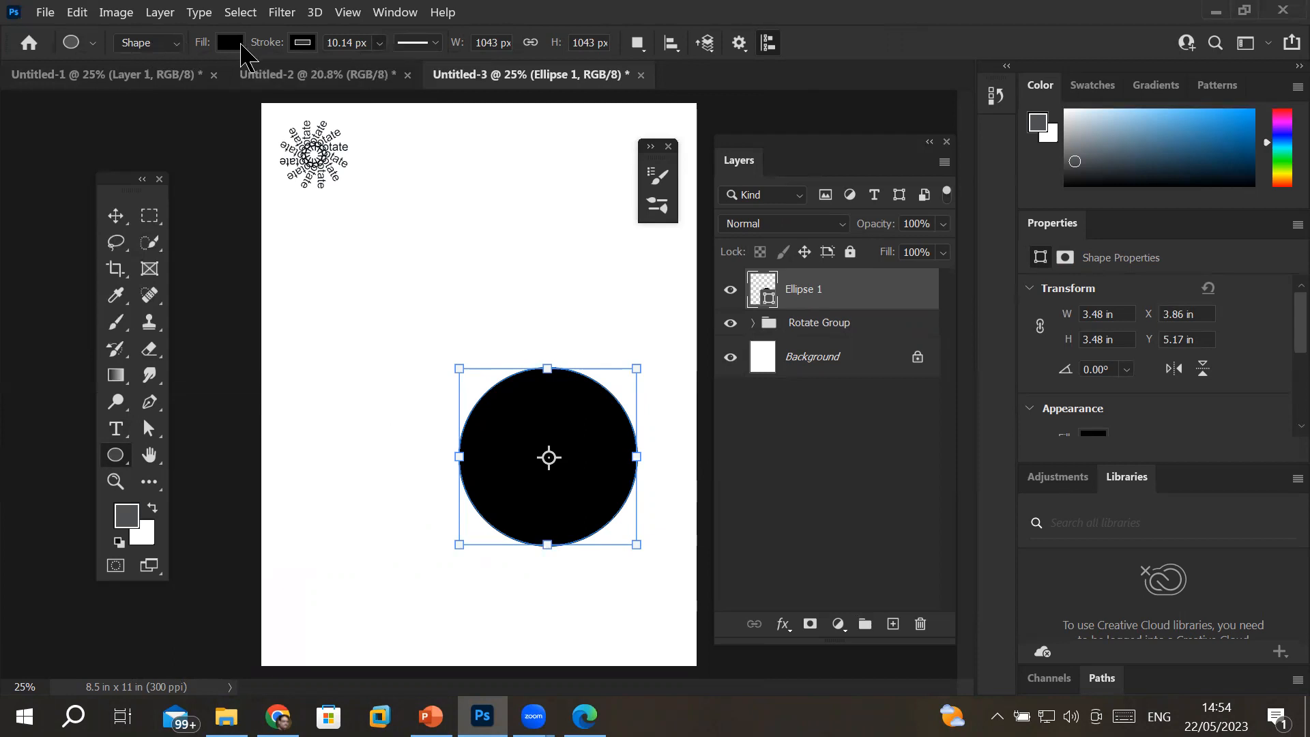
left_click(230, 42)
left_click(110, 81)
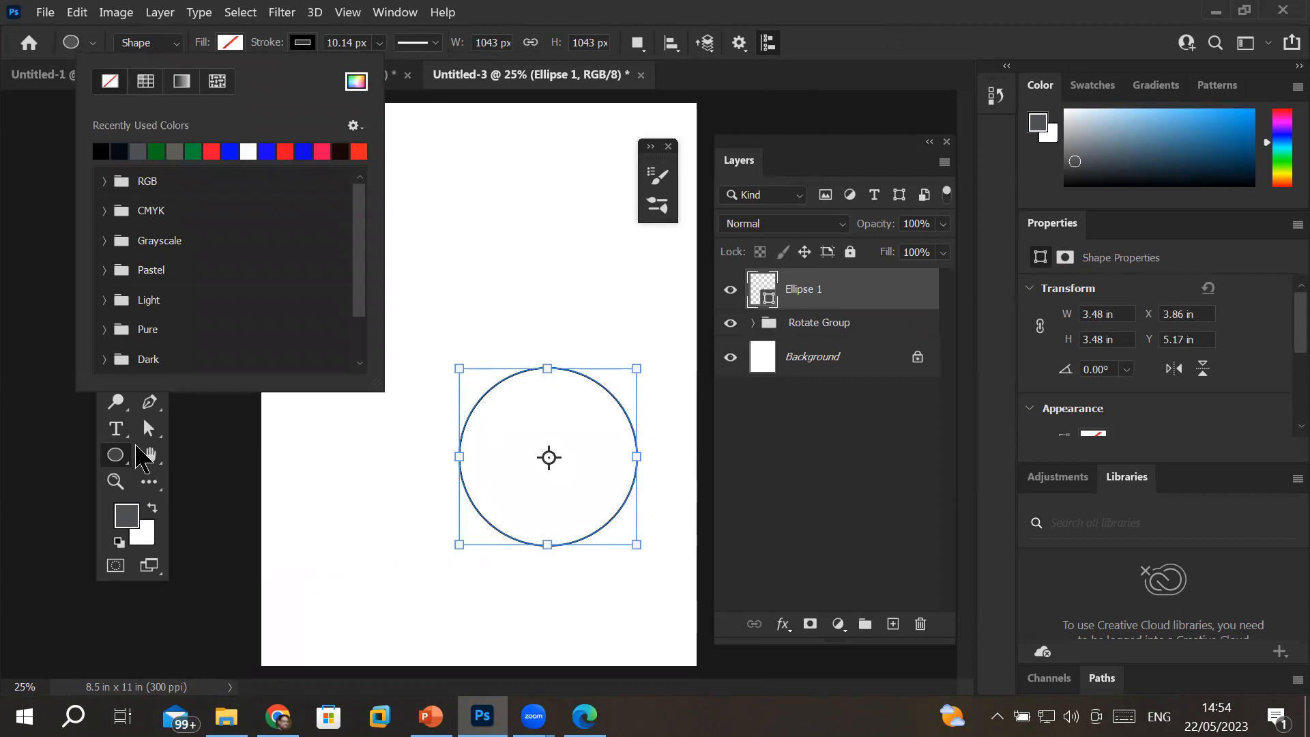
- Move the circle toward the middle of the page, to X 2.2 in, Y 3.76 in
left_click(116, 454)
key("v")
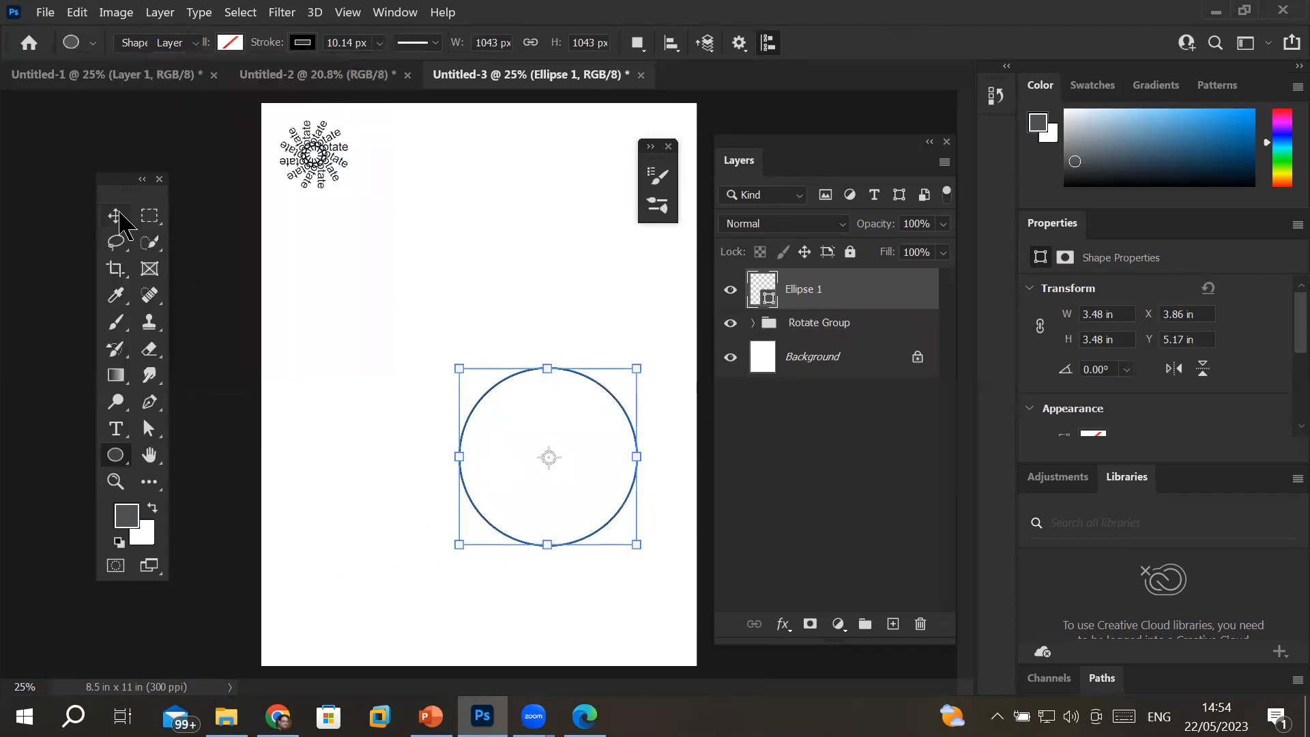
left_click_drag(496, 383, 411, 312)
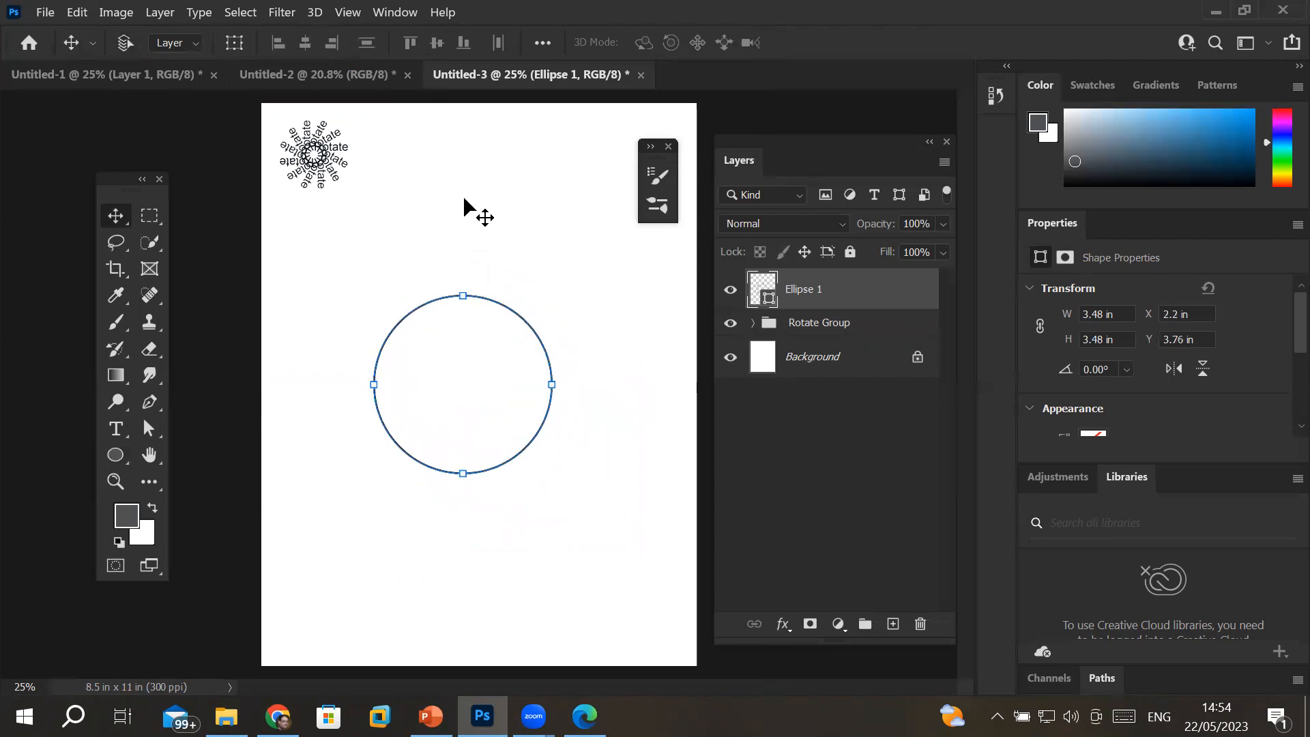
- Show the rulers around the document
key("ctrl+r")
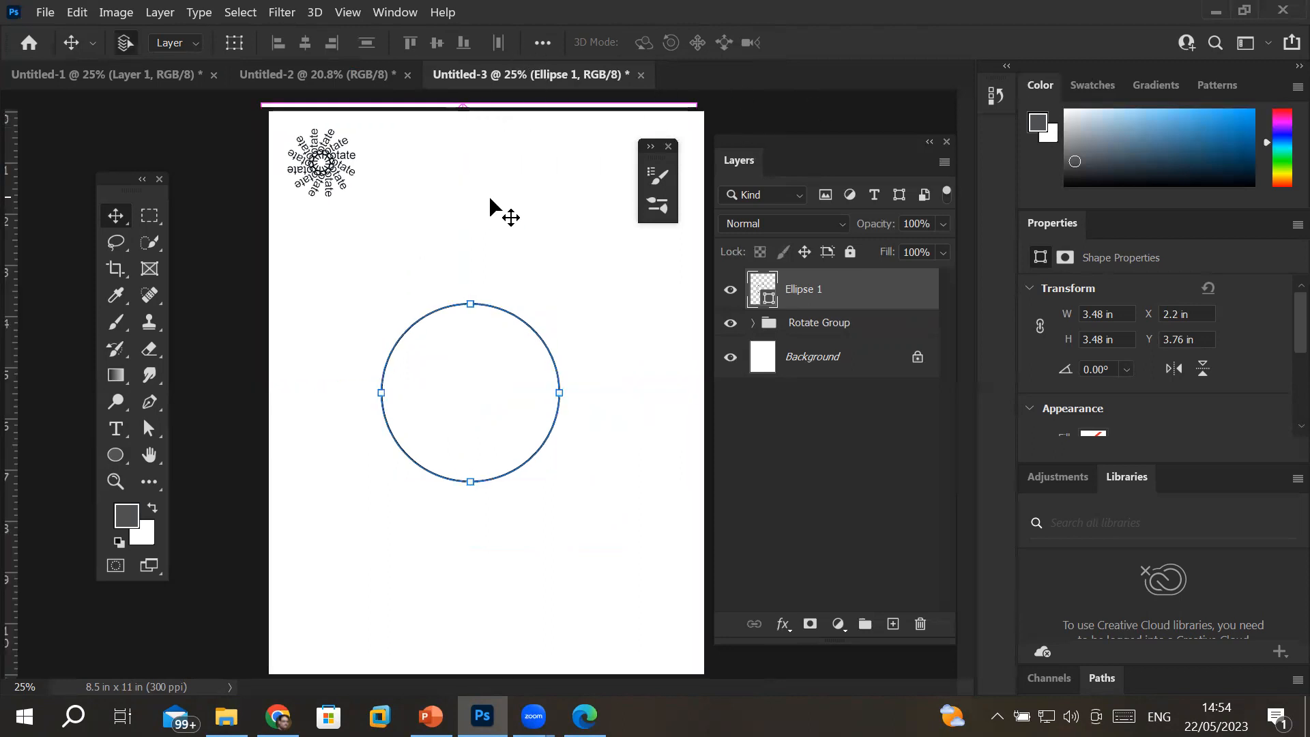
scroll(529, 194, "up", 3)
scroll(530, 194, "down", 6)
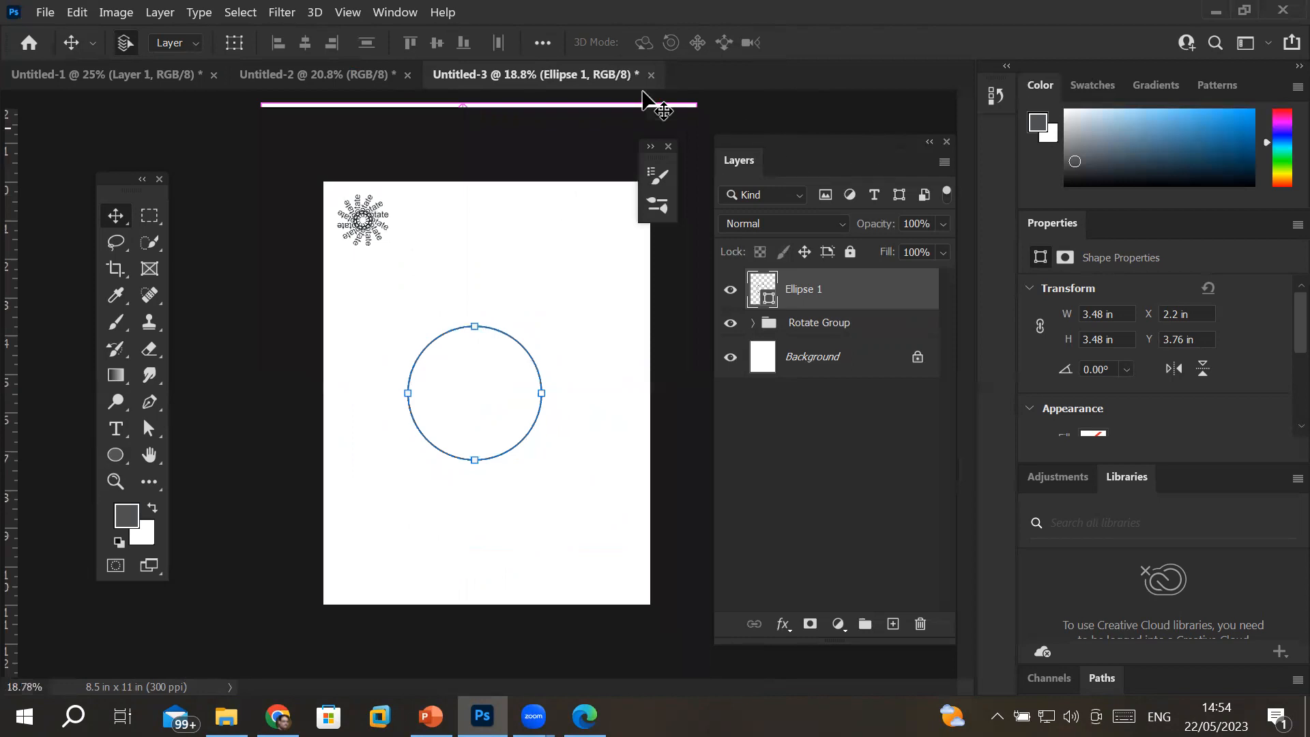
left_click(348, 12)
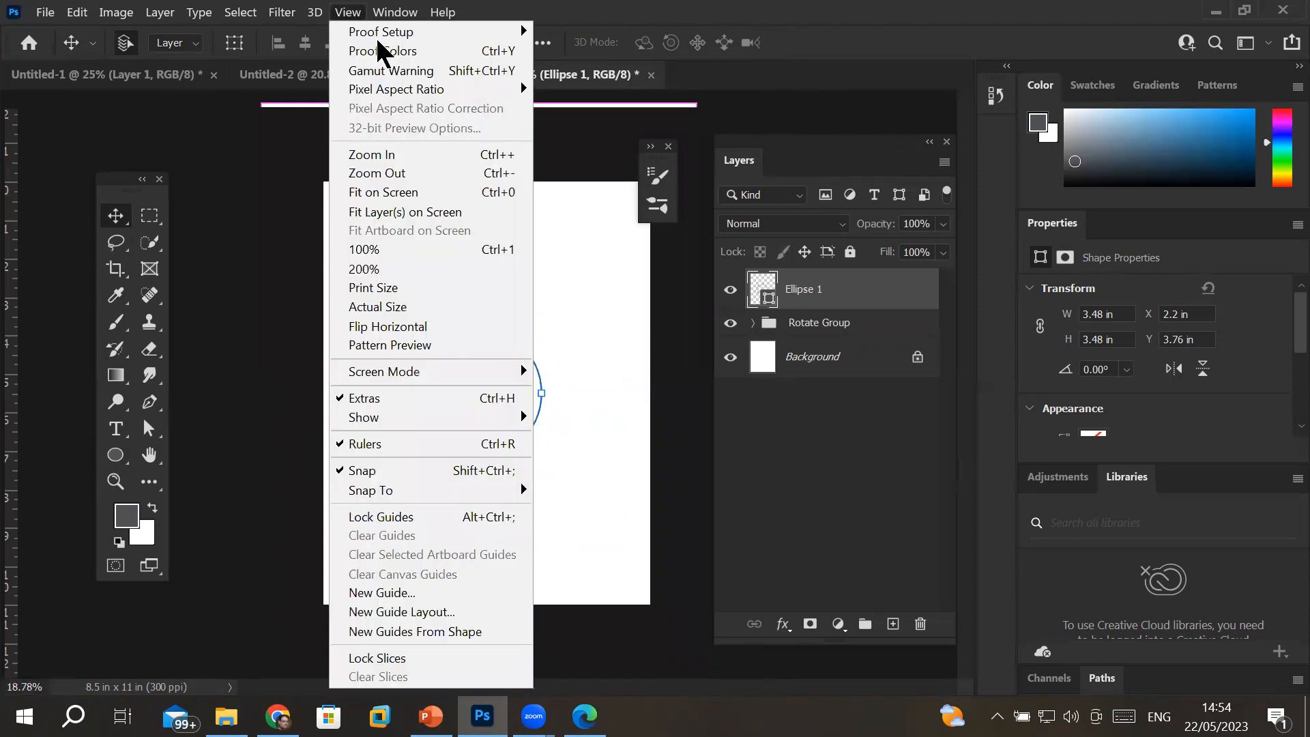
left_click(450, 444)
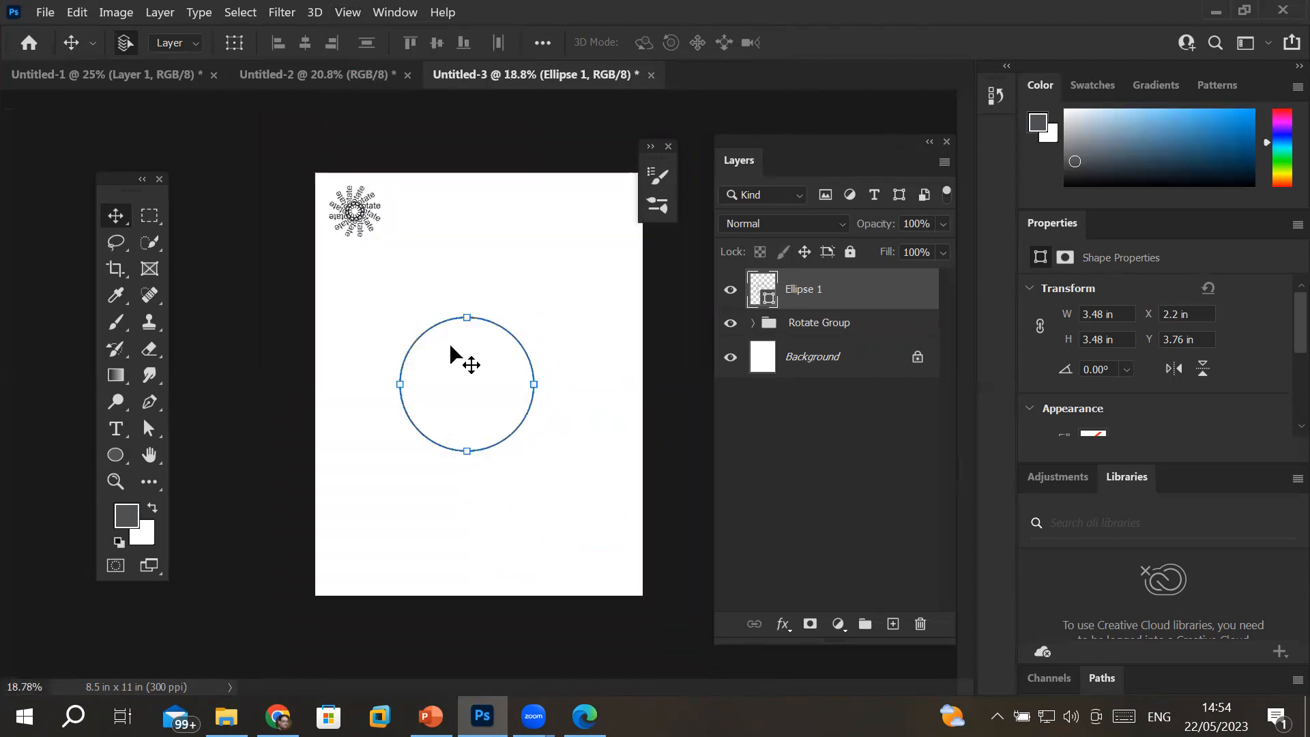
left_click(348, 13)
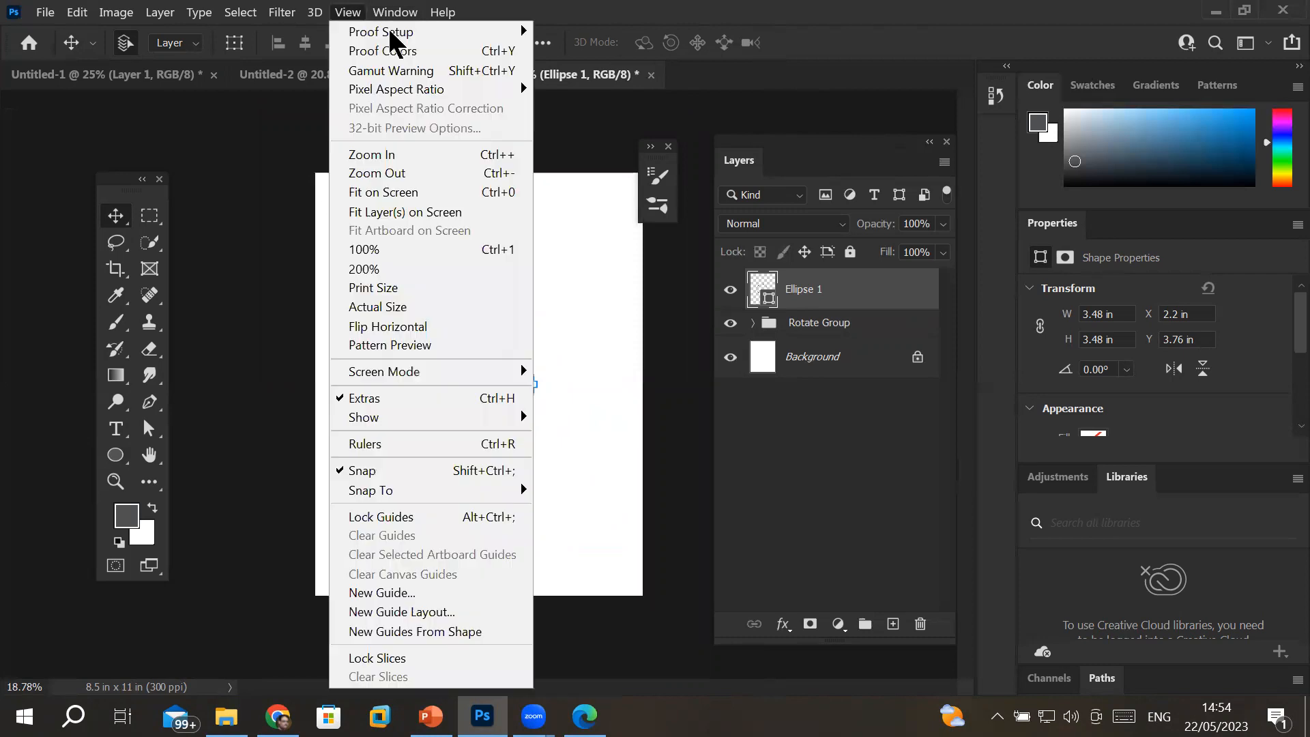
left_click(427, 443)
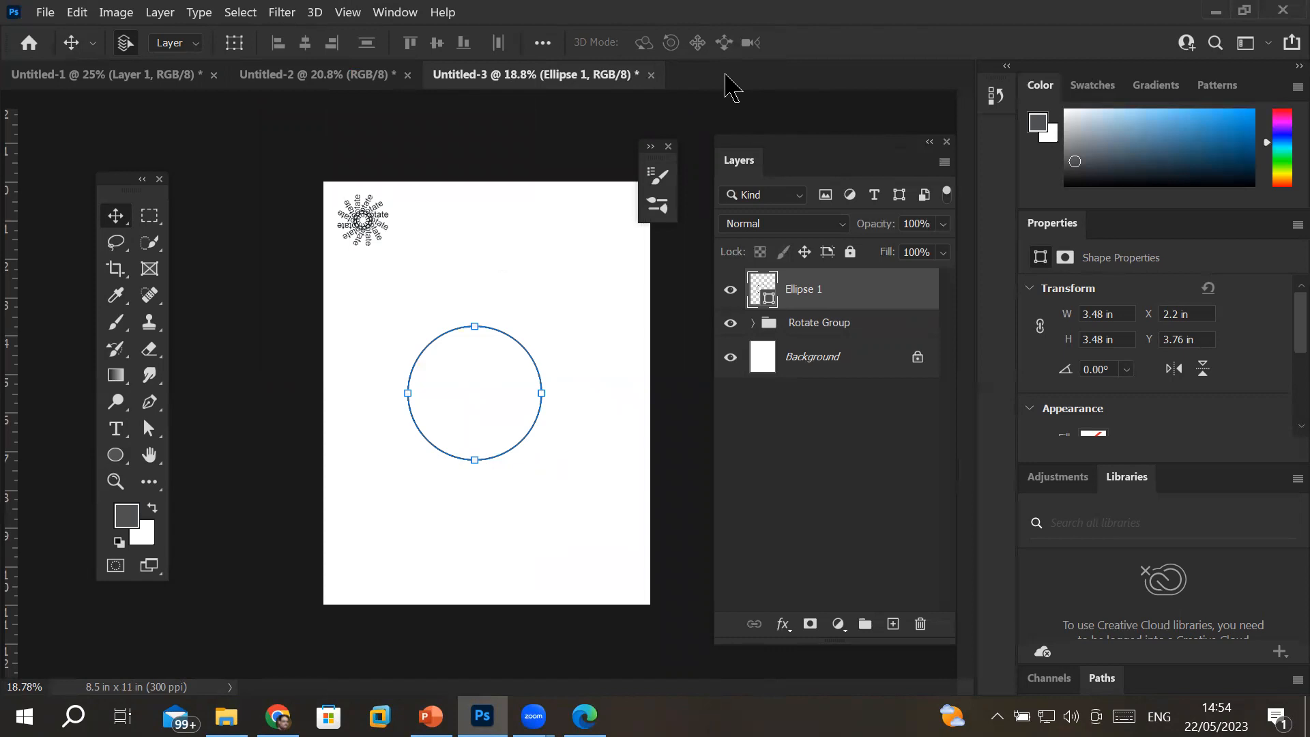
- Place a horizontal and a vertical guide that cross at the circle's centre
left_click_drag(731, 87, 781, 73)
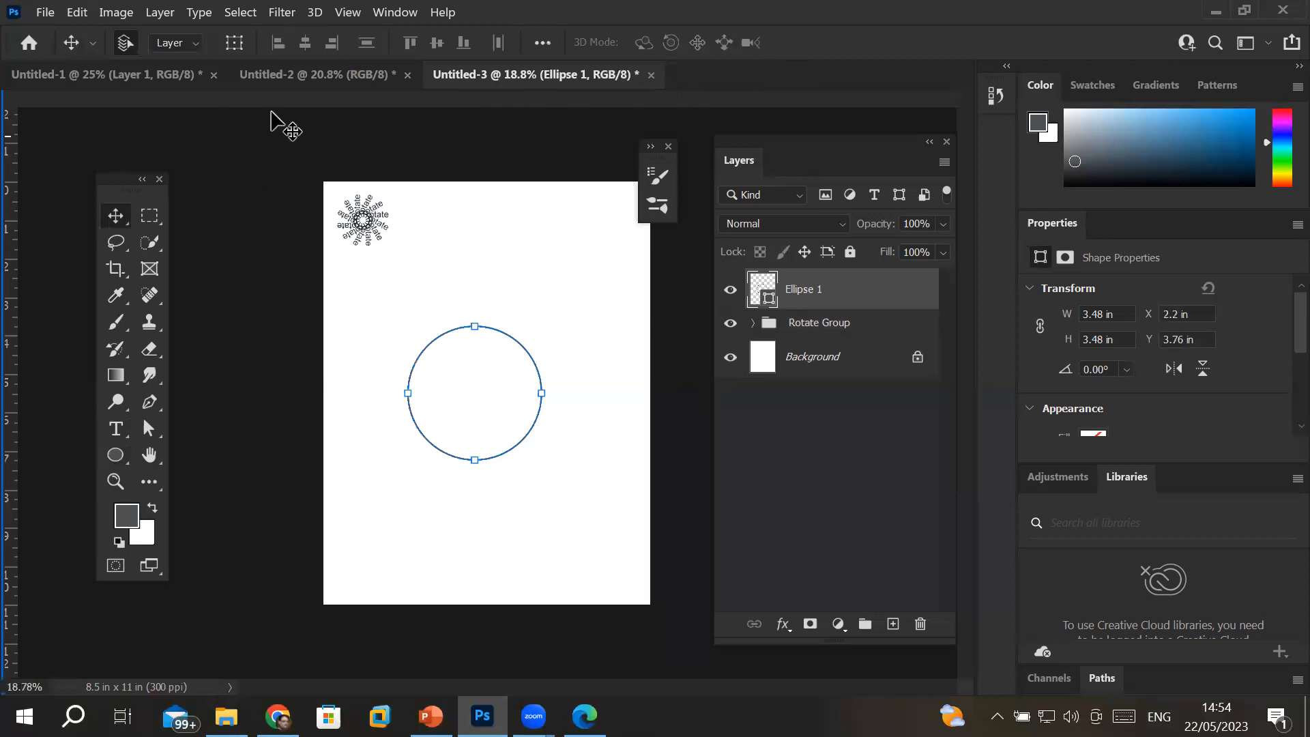
left_click_drag(346, 103, 408, 403)
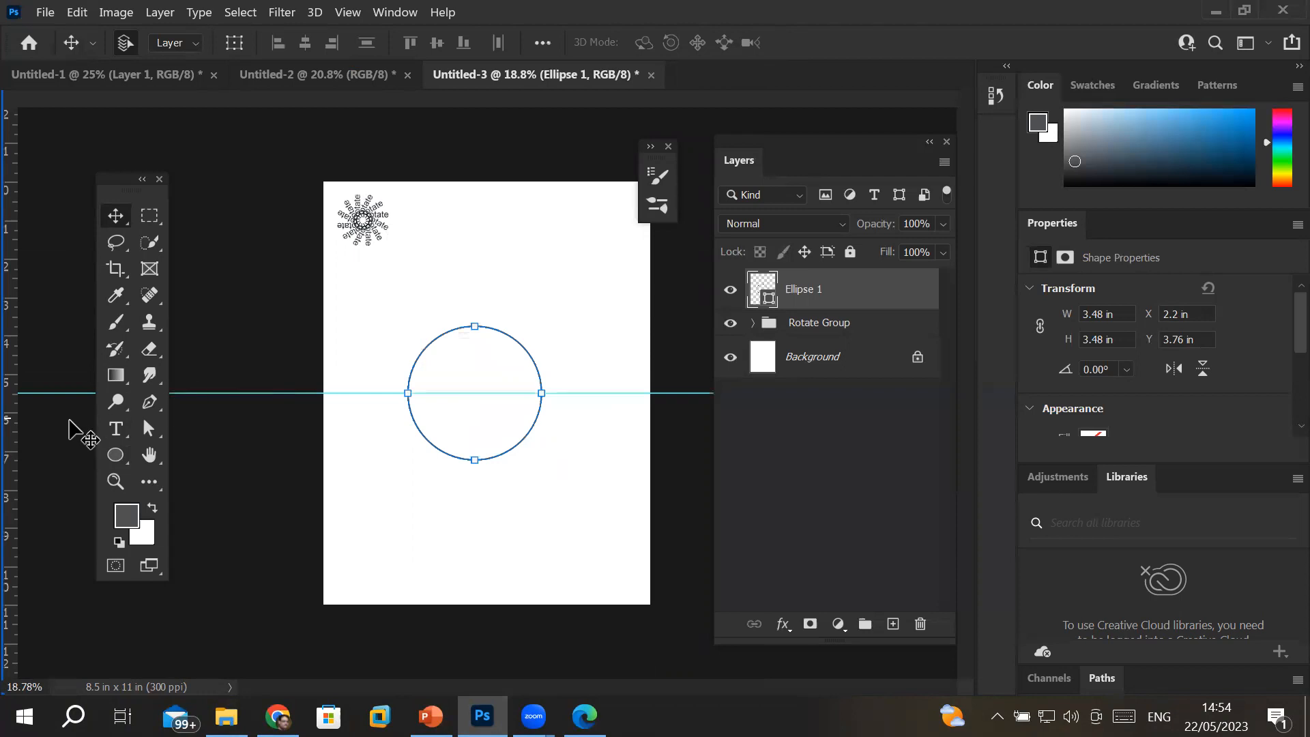
left_click_drag(11, 444, 488, 446)
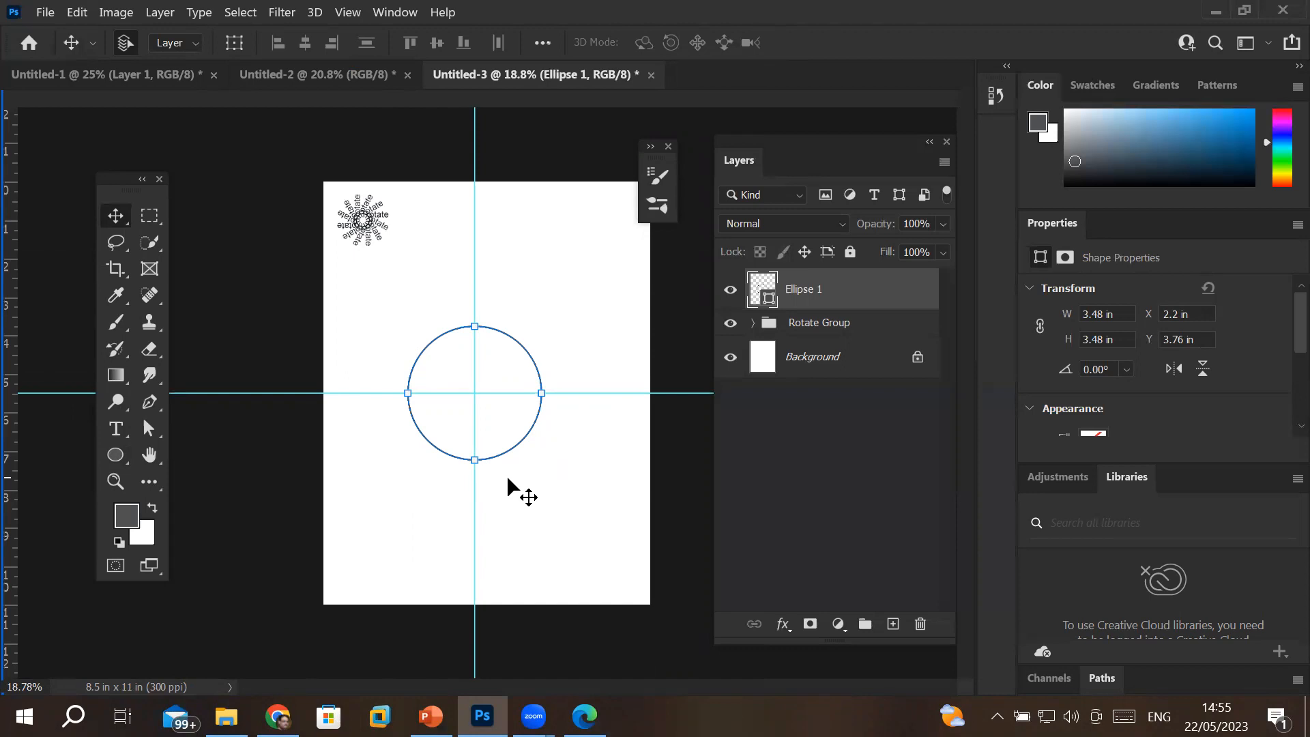
- Draw an unfilled triangle about 387 px wide and 336 px high on top of the circle, centred on the vertical guide
right_click(123, 471)
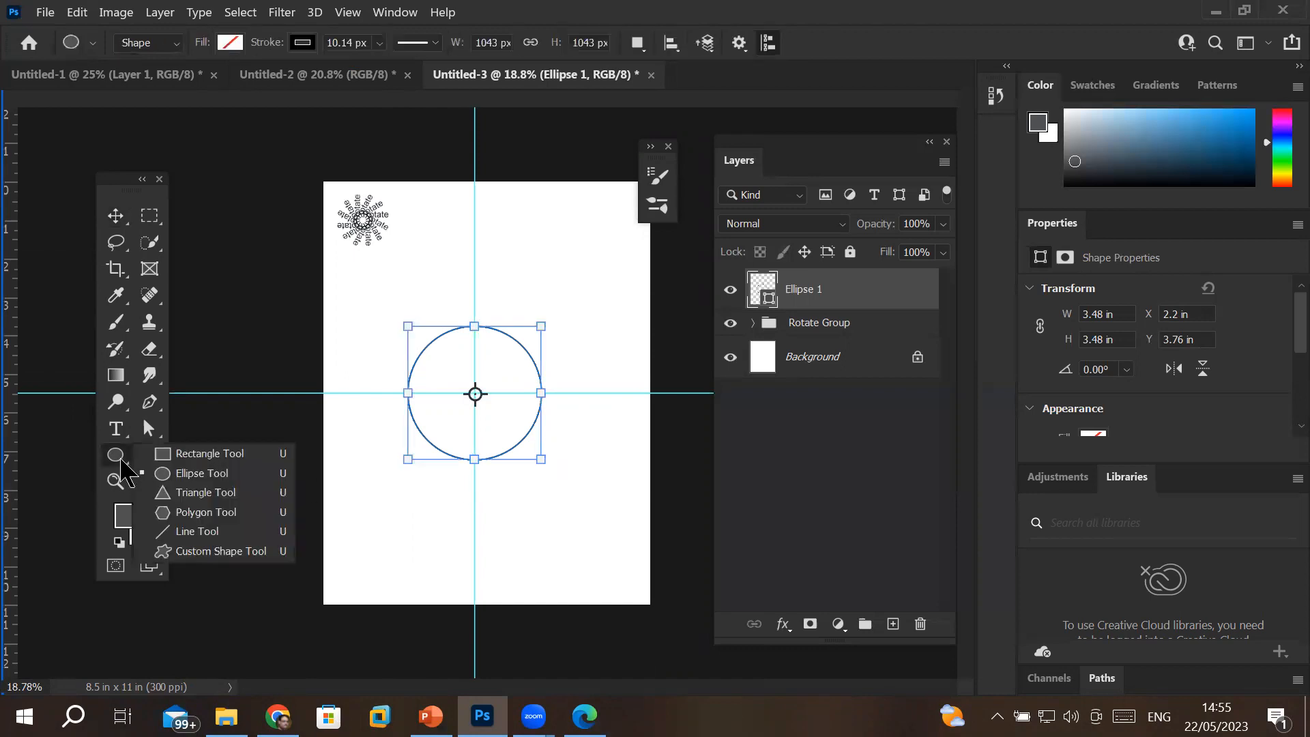
left_click(181, 494)
left_click_drag(451, 286, 501, 328)
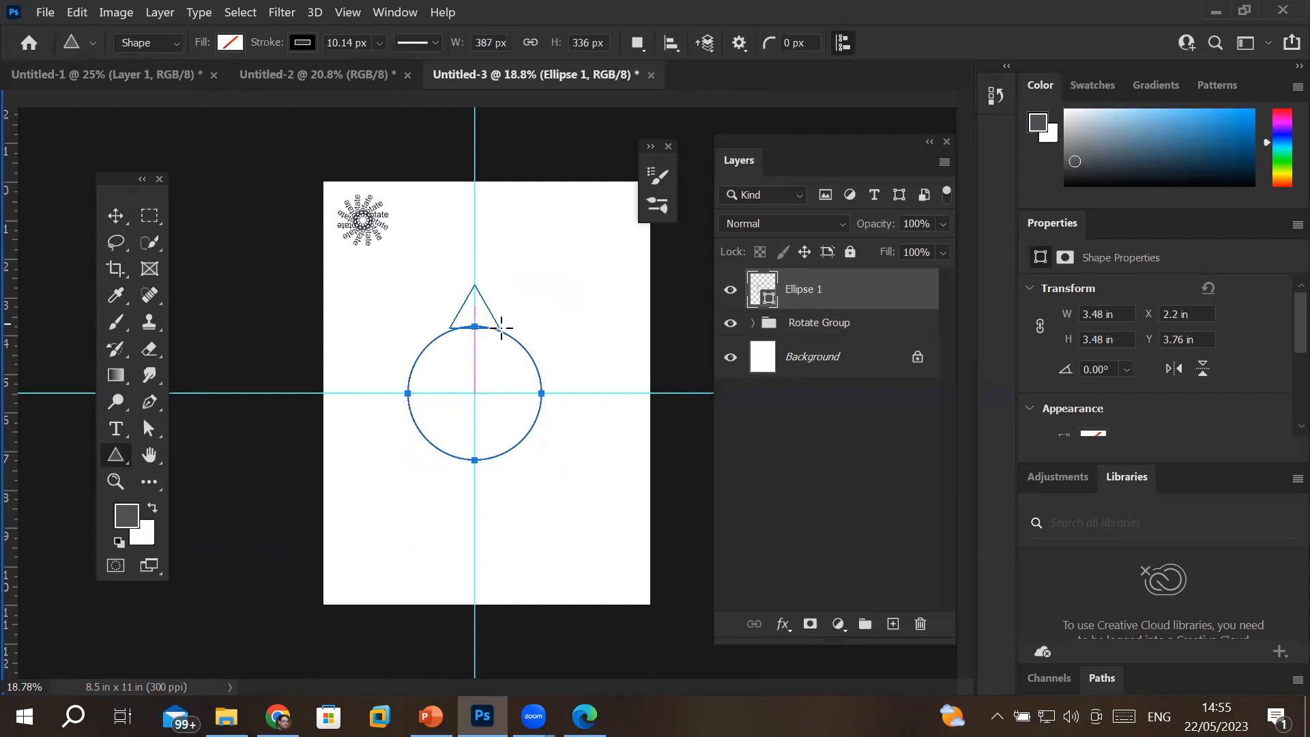
left_click(116, 217)
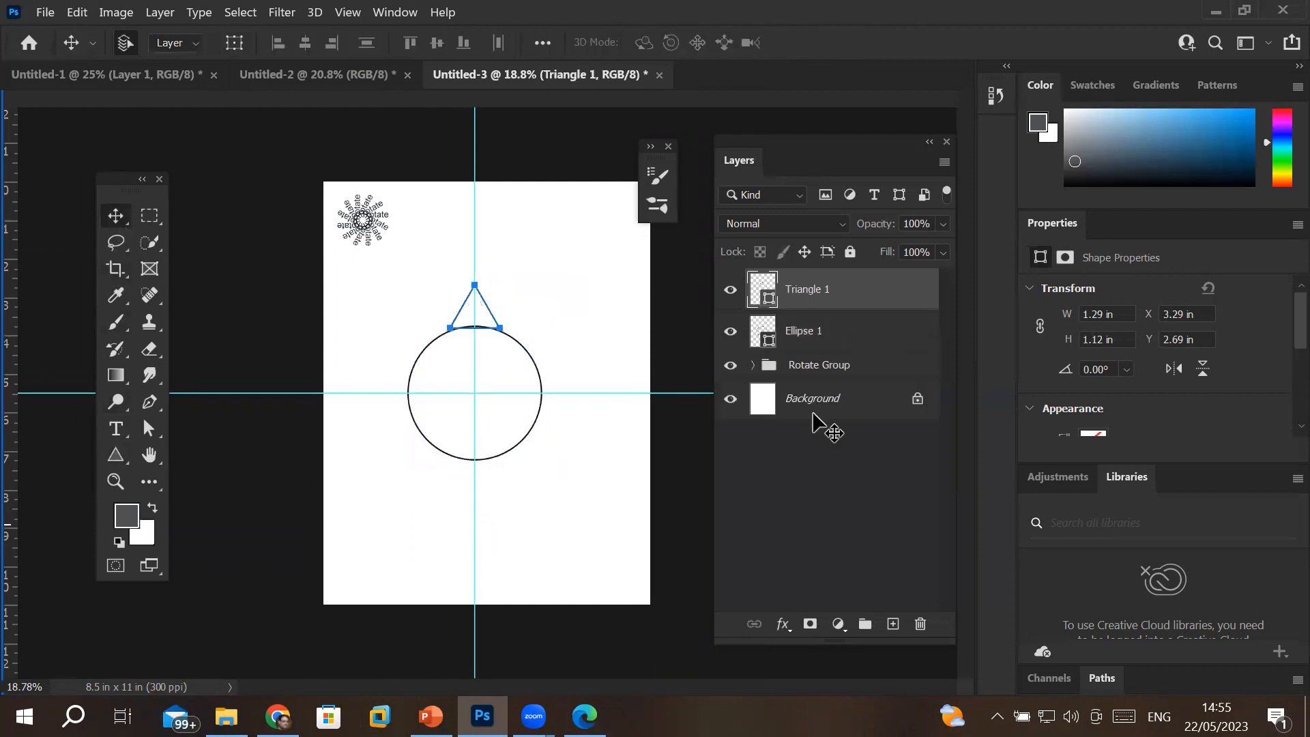
- Align the triangle and circle to the canvas, trying its left and right edges before settling on its horizontal centre
left_click(816, 341)
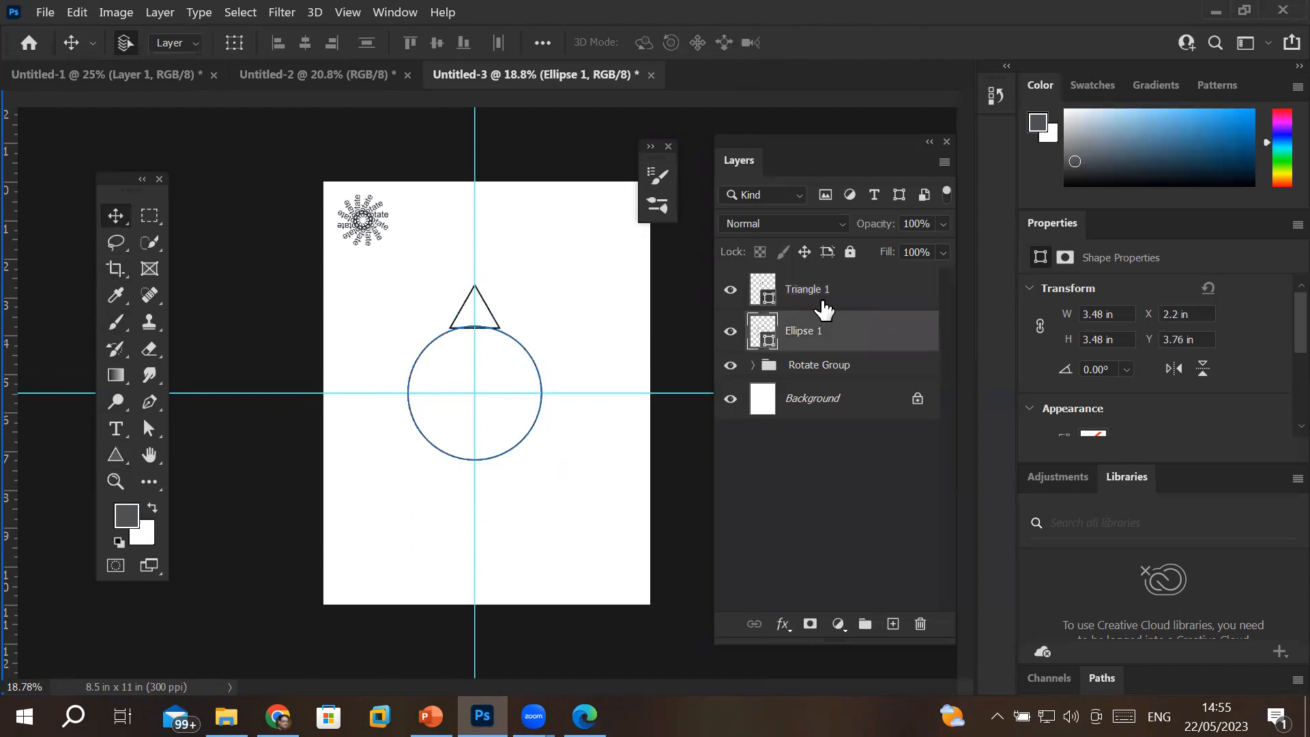
left_click(831, 290, "shift")
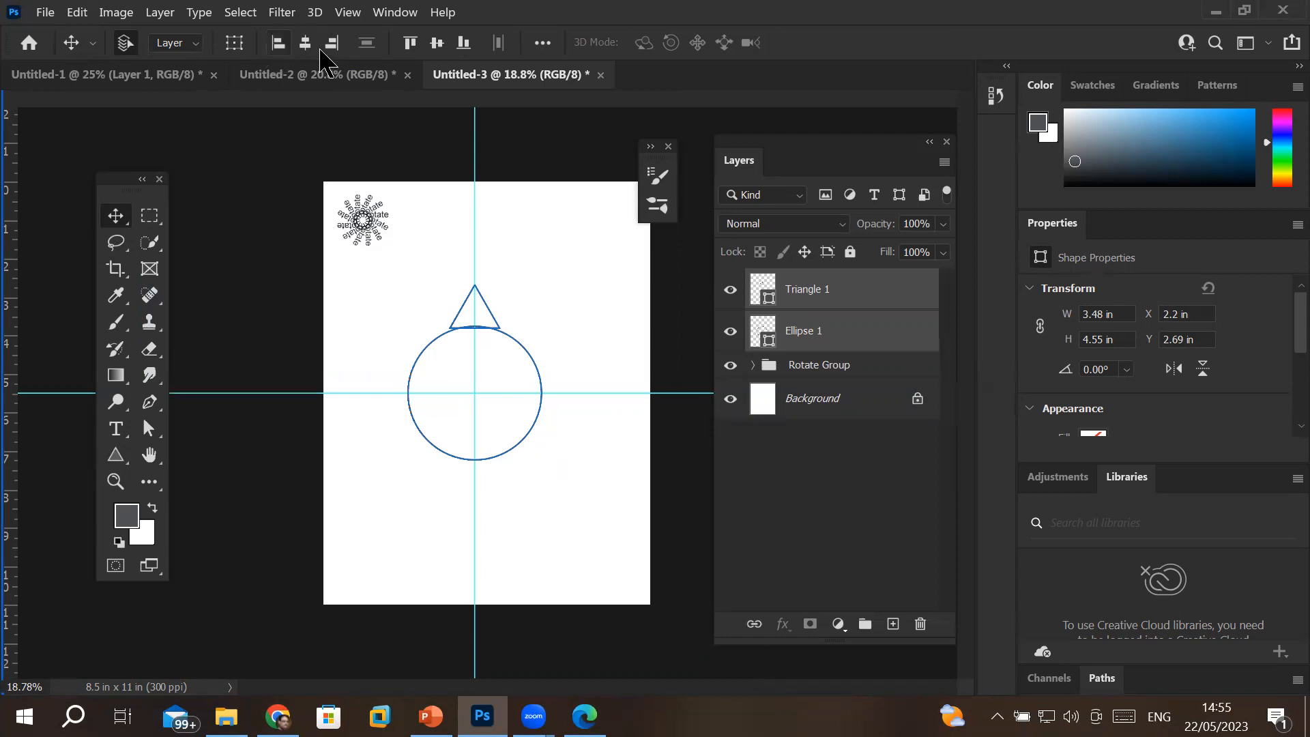
left_click(544, 45)
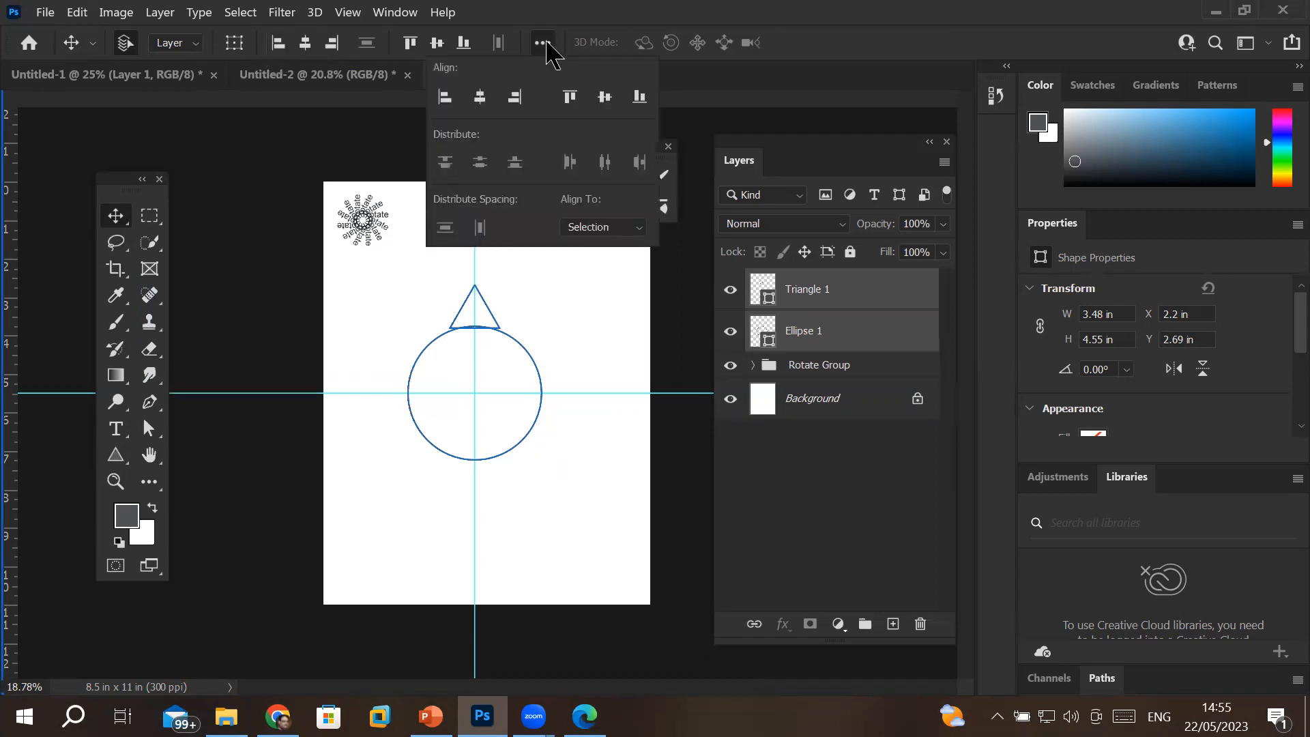
left_click(638, 230)
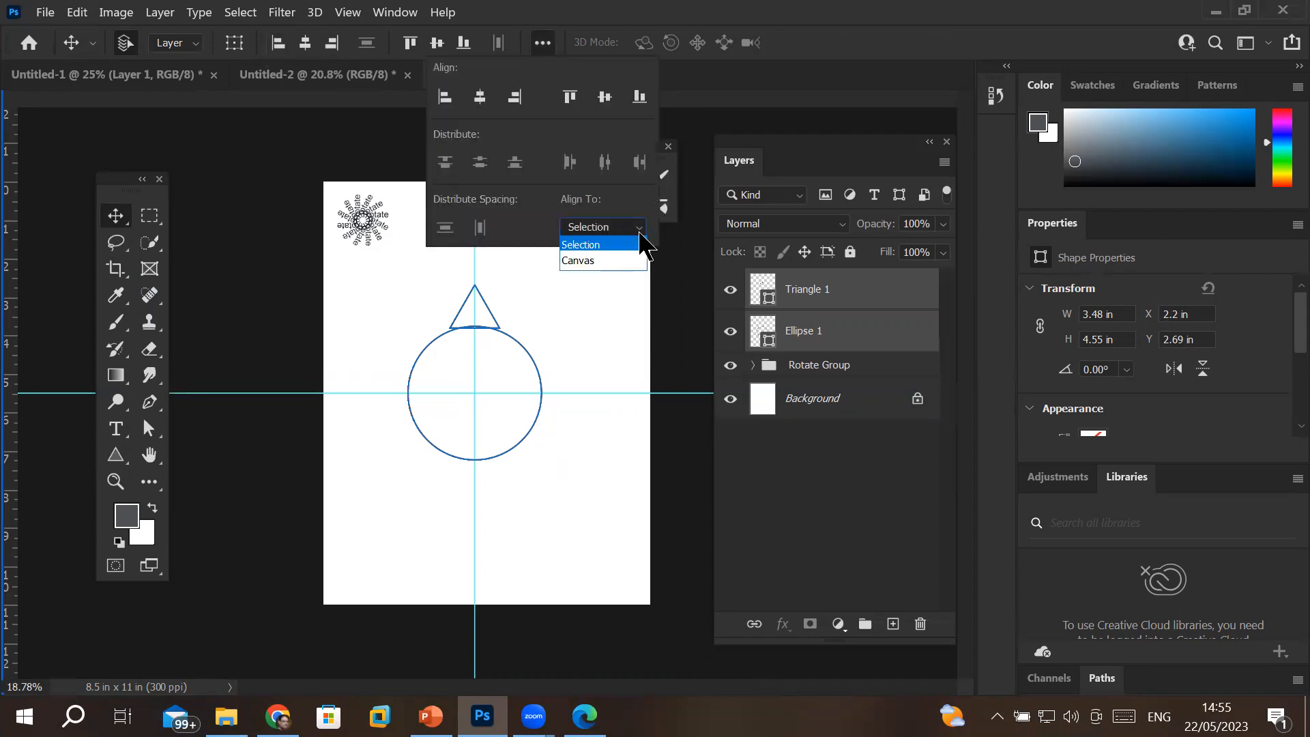
left_click(569, 260)
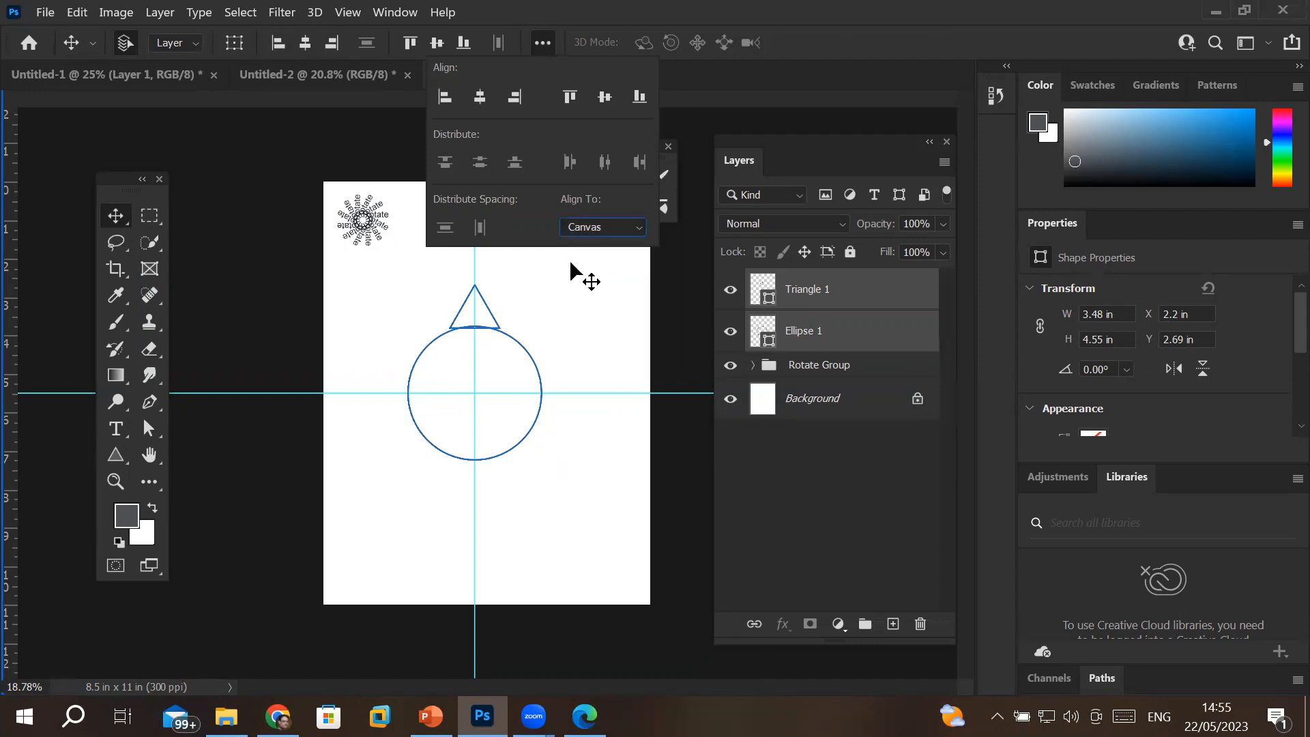
left_click(445, 98)
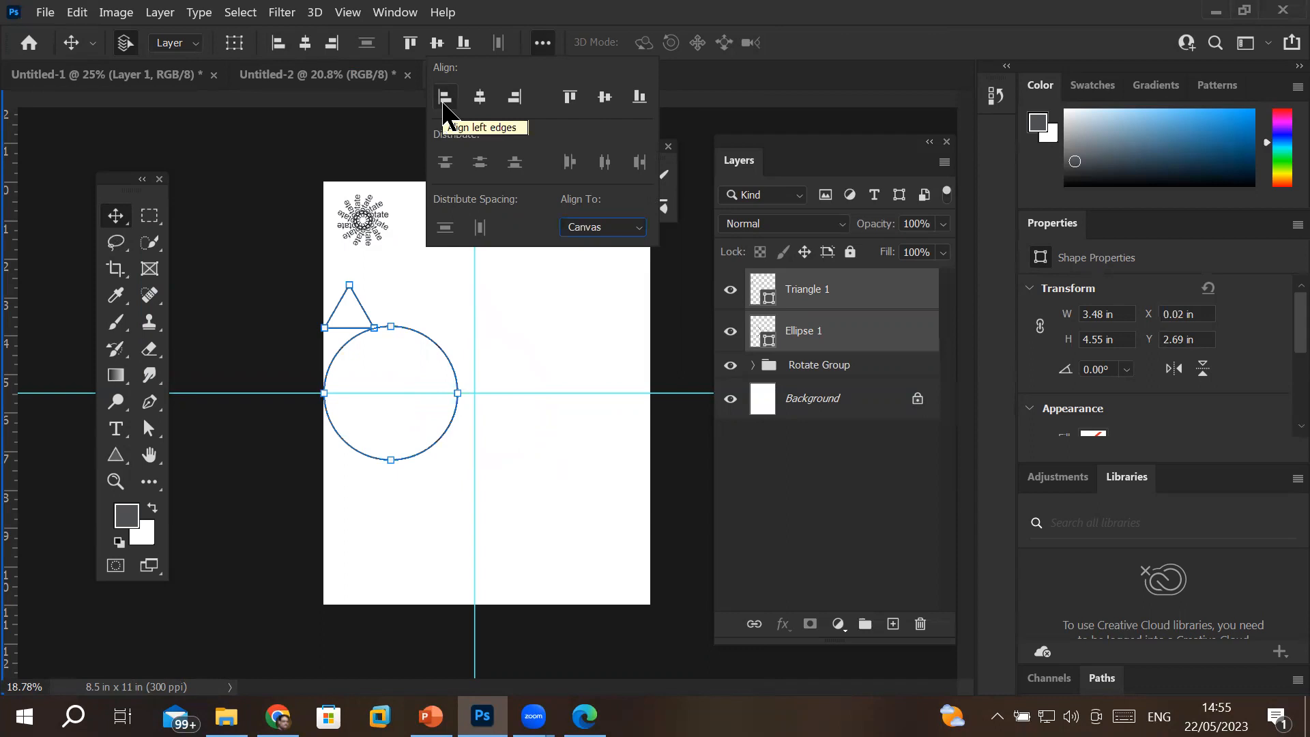
left_click(520, 103)
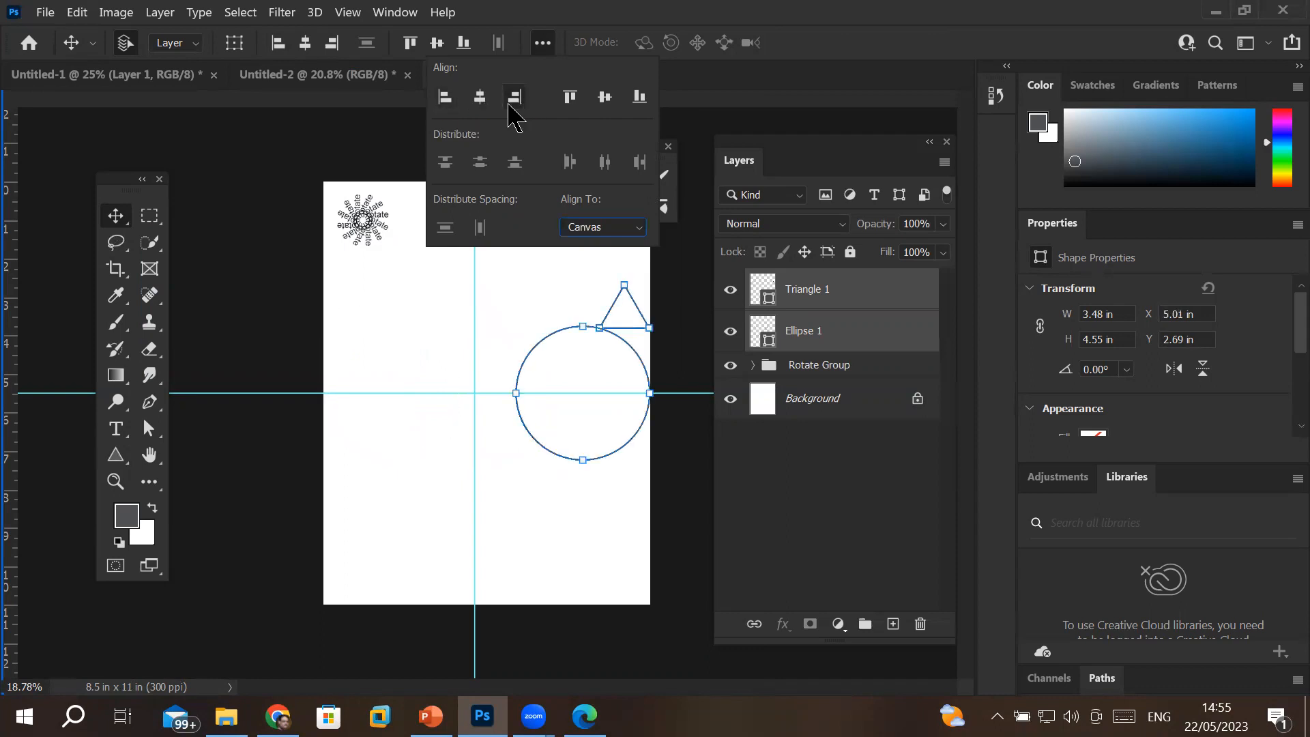
left_click(481, 100)
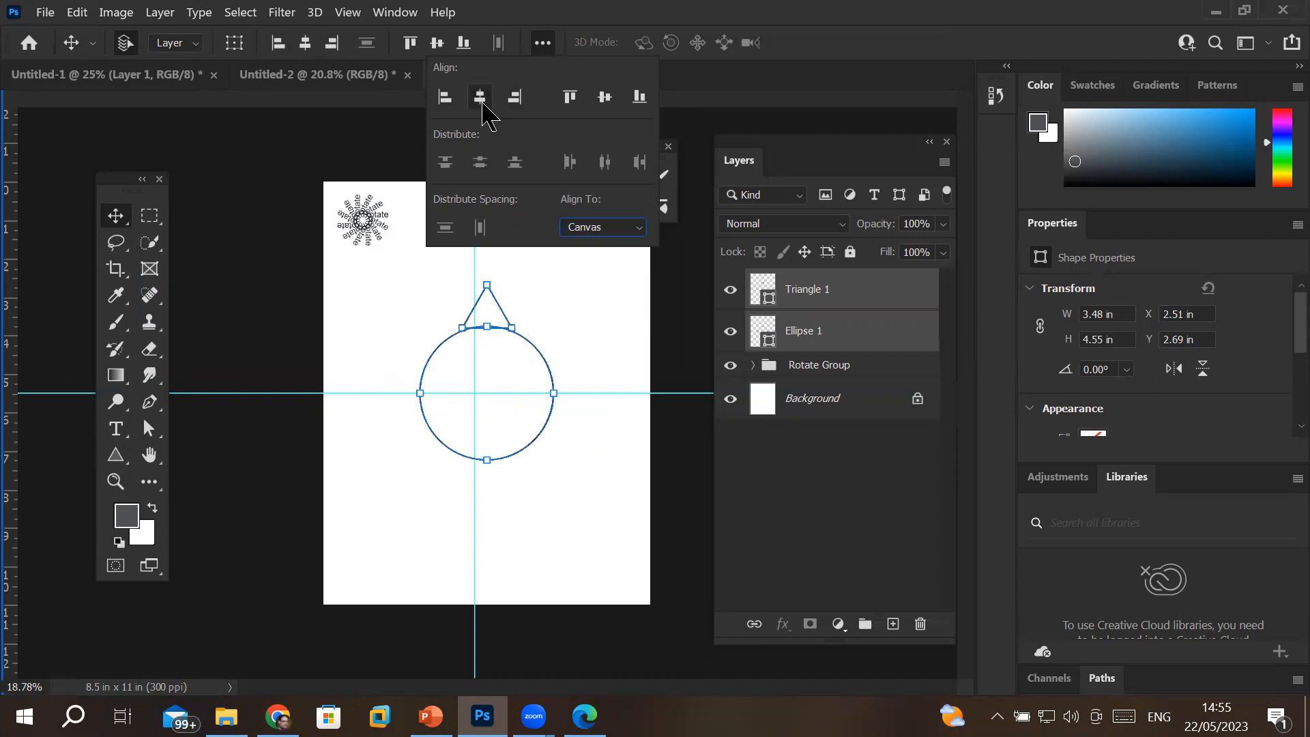
- Try aligning both shapes to the canvas's top edge, bottom edge and vertical centre, and undo these vertical alignments
left_click(570, 97)
left_click(639, 97)
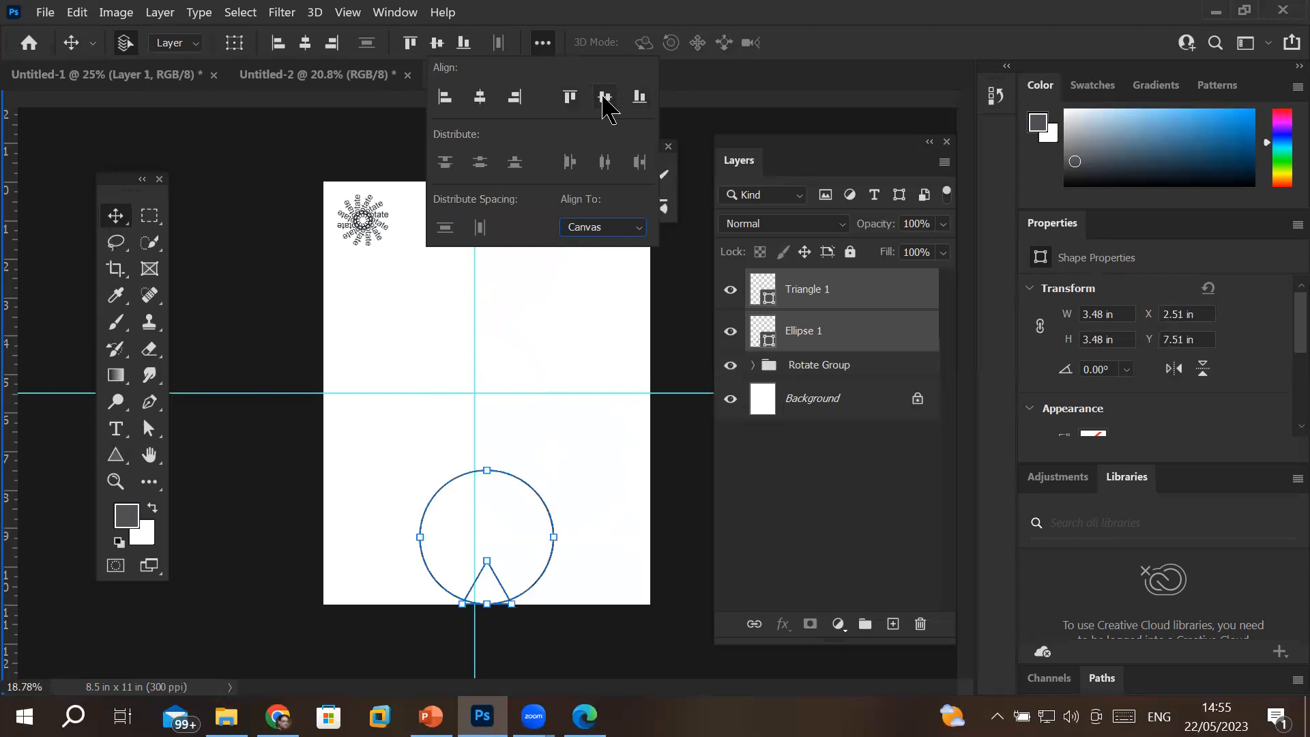
left_click(605, 99)
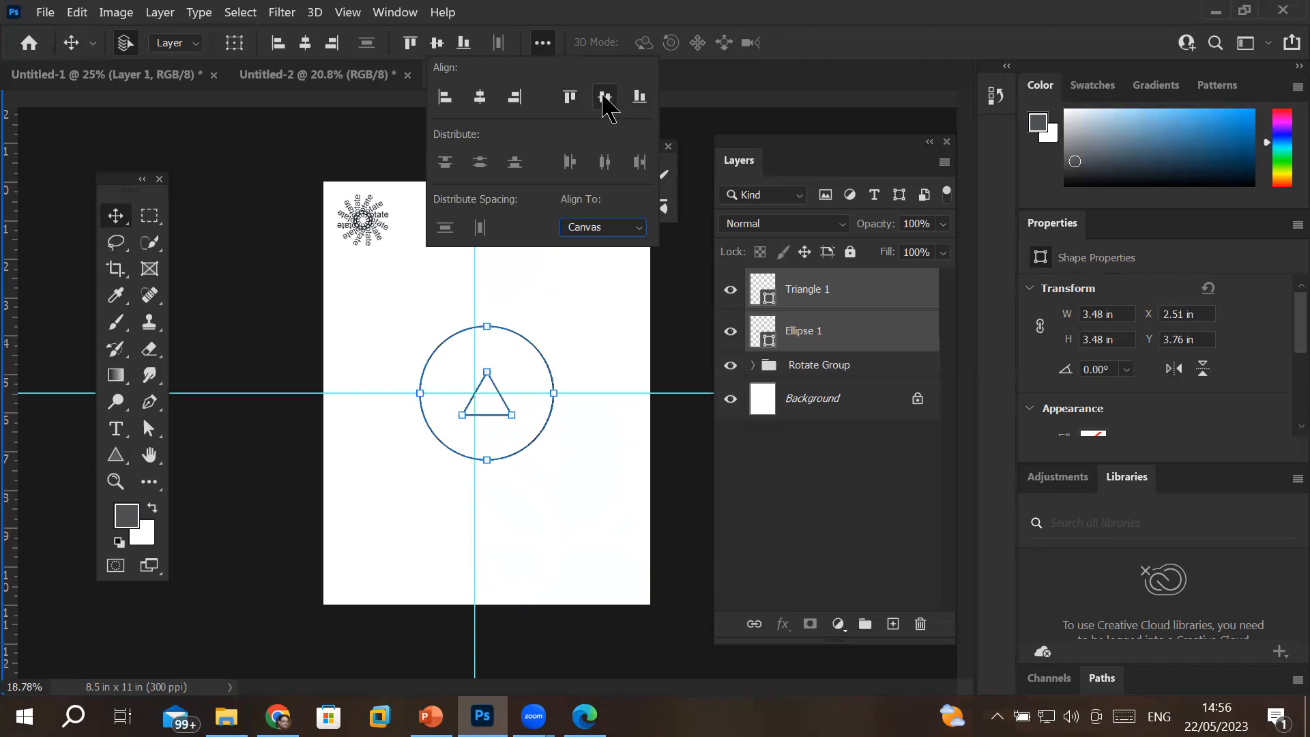
left_click(686, 491)
key("ctrl+z")
key("ctrl+z")
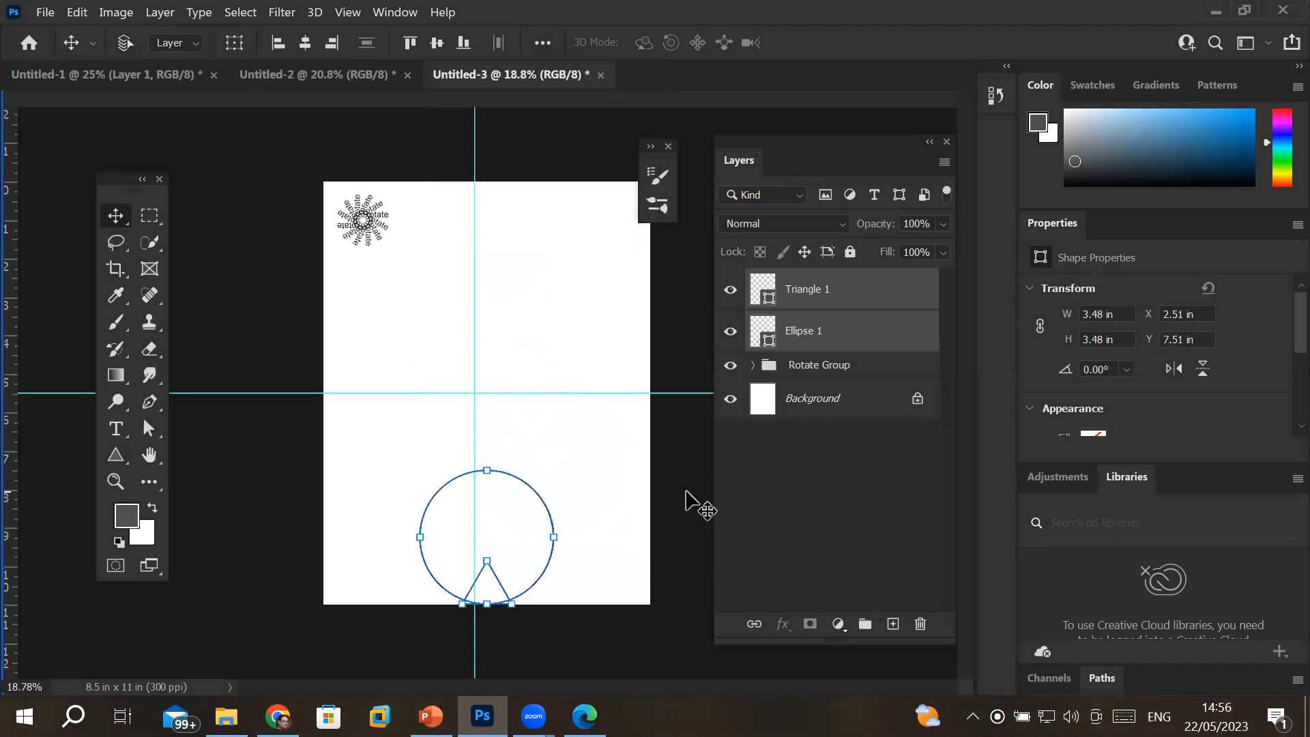
key("ctrl+shift+z")
key("ctrl+shift+z")
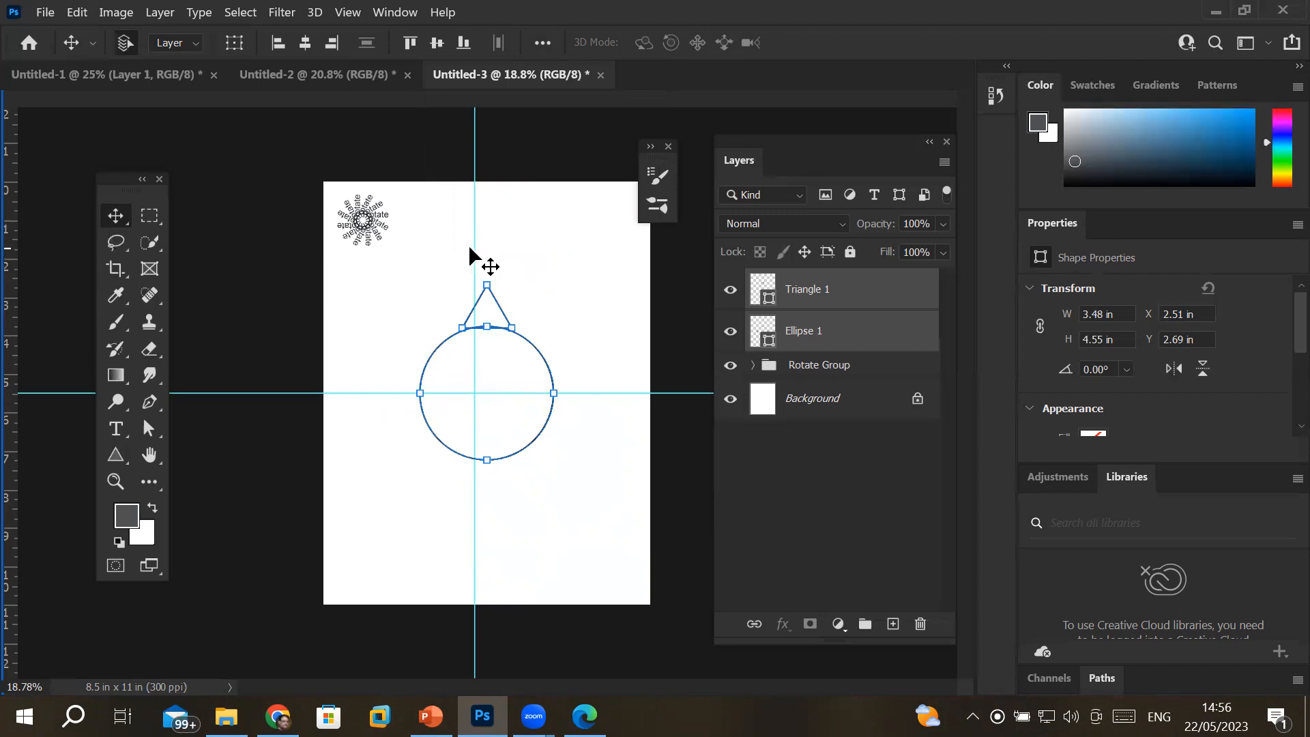
- Move the vertical guide onto the shapes' common centre line and nudge the triangle up to Y 2.57 in, just above the circle
left_click_drag(475, 248, 486, 250)
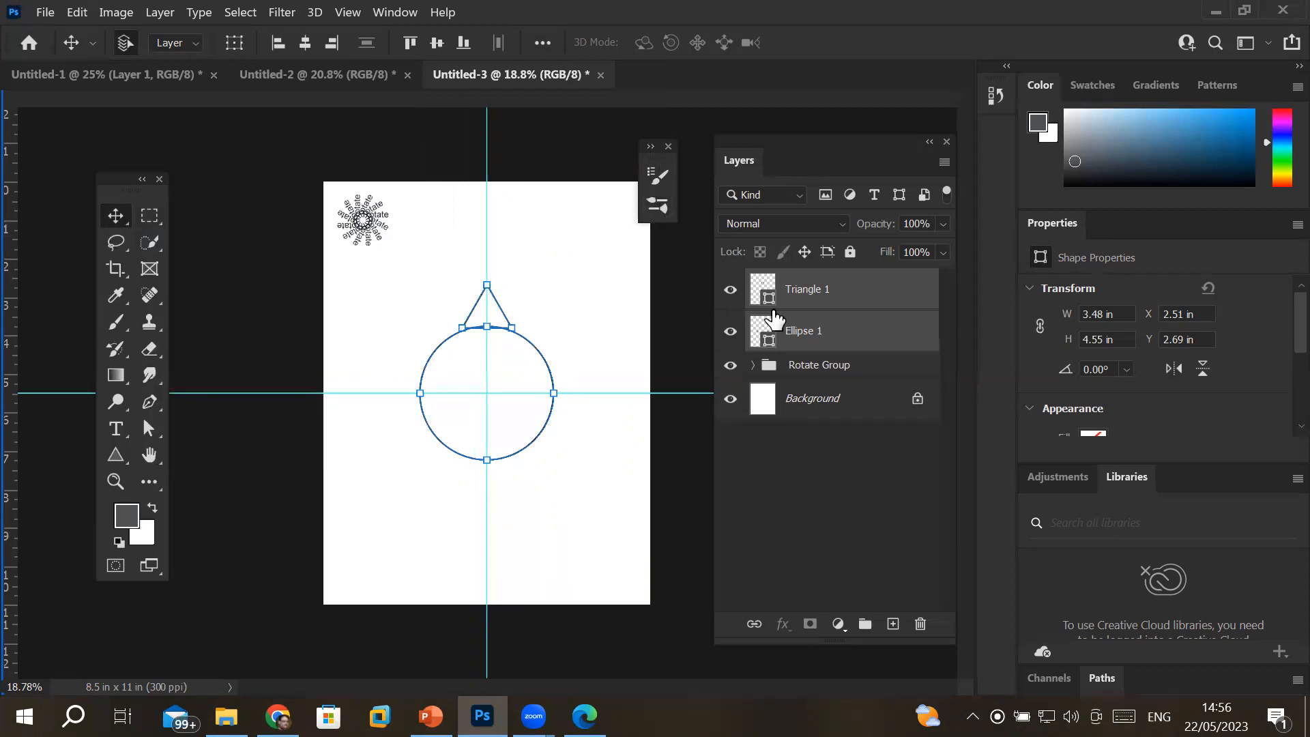
left_click(797, 295)
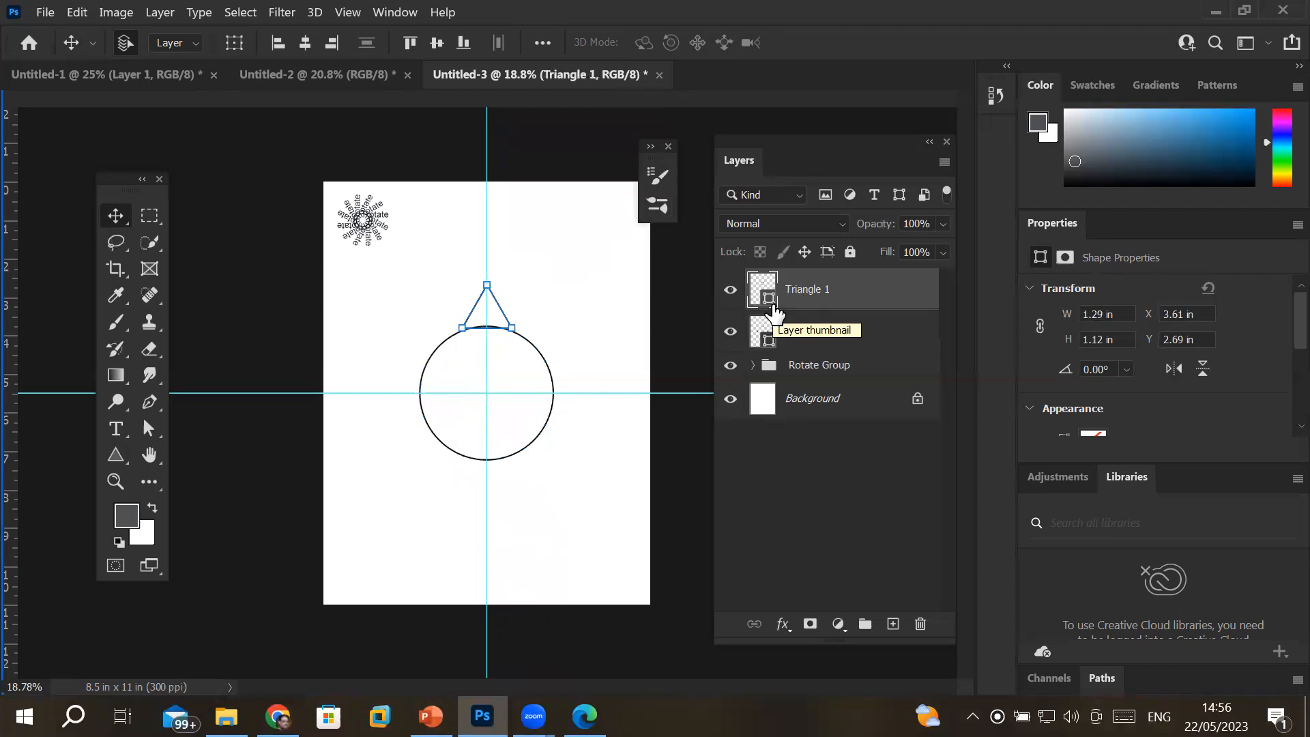
key("Up")
key("Up")
key("Up")
key("Up")
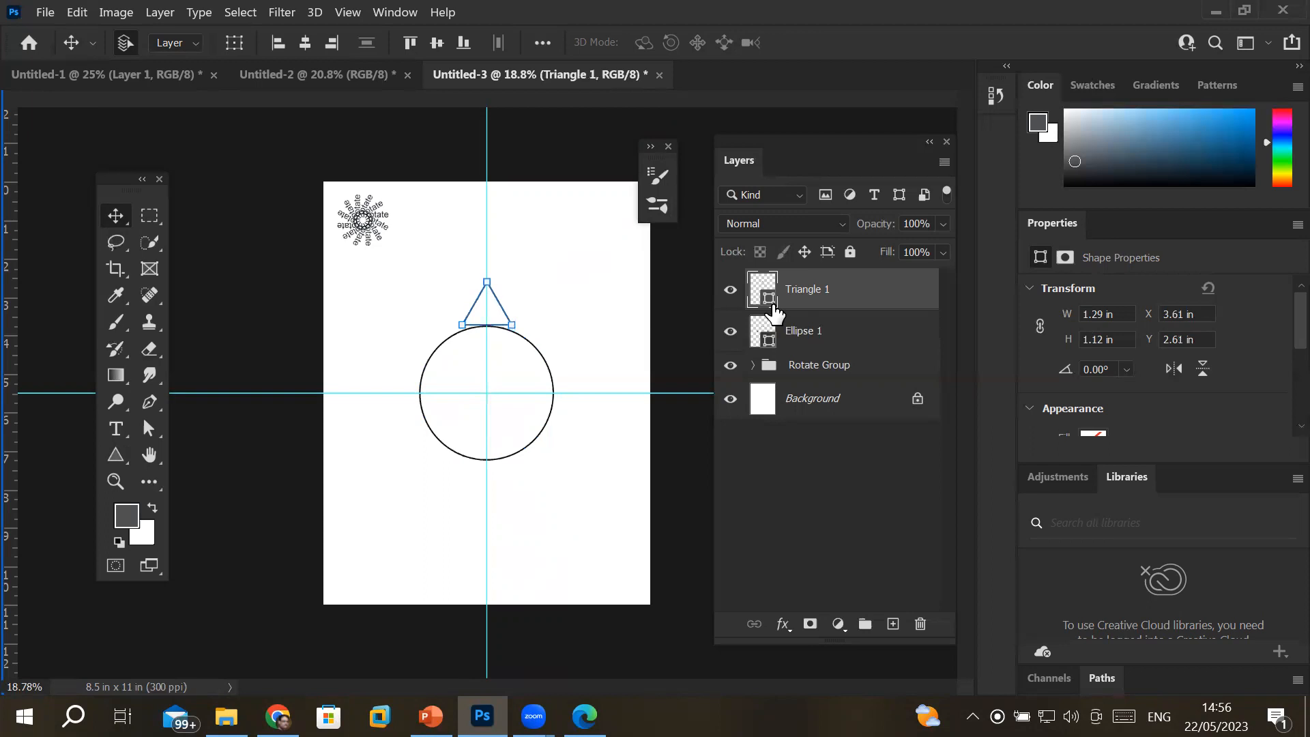
key("Up")
key("Up")
key("Down")
key("Up")
key("Up")
key("Up")
key("Up")
key("Down")
key("Down")
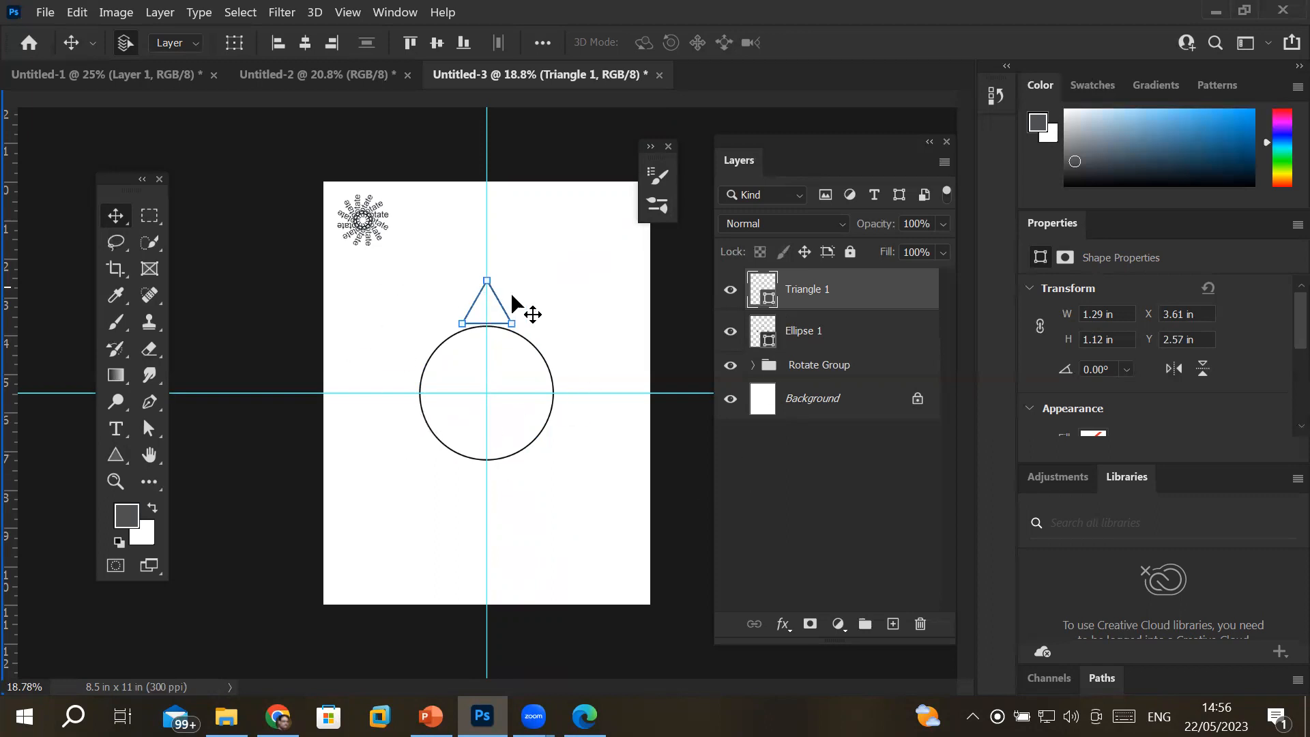
- Select the triangle and circle layers together and set their alignment reference to Selection
left_click(817, 334, "shift")
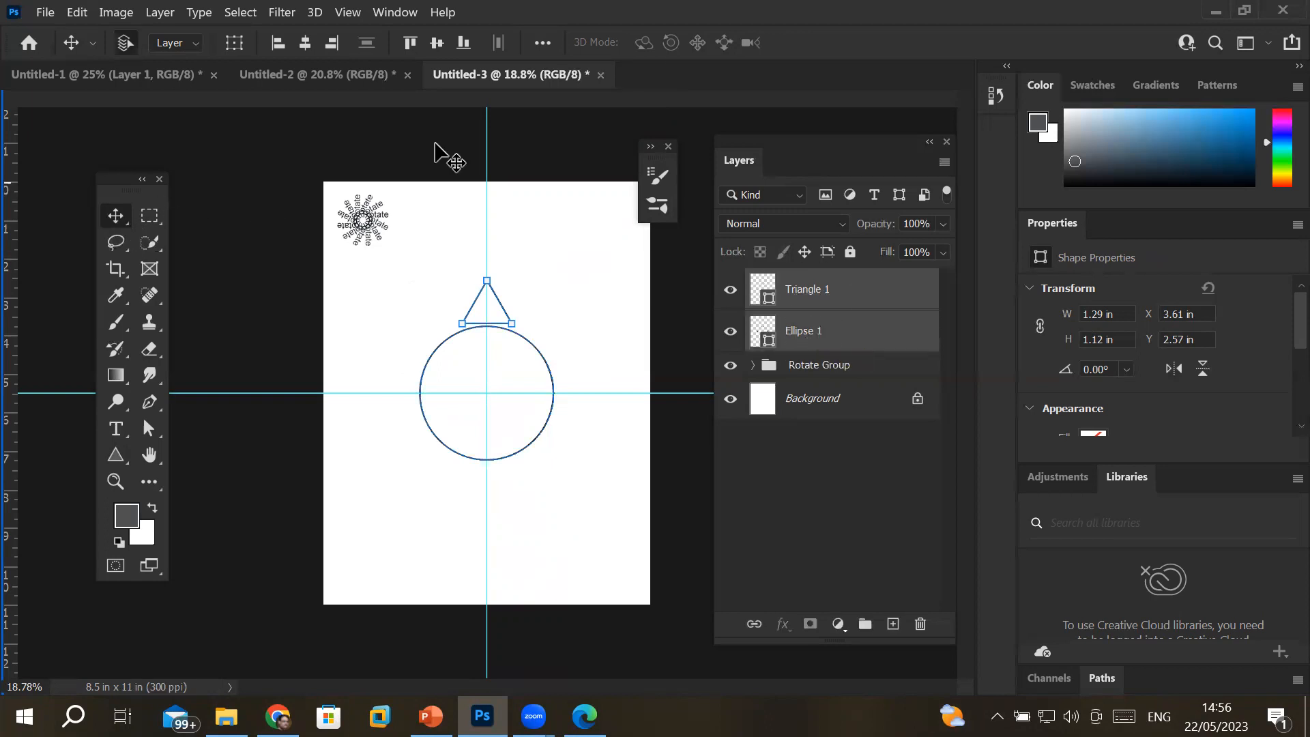
left_click(543, 43)
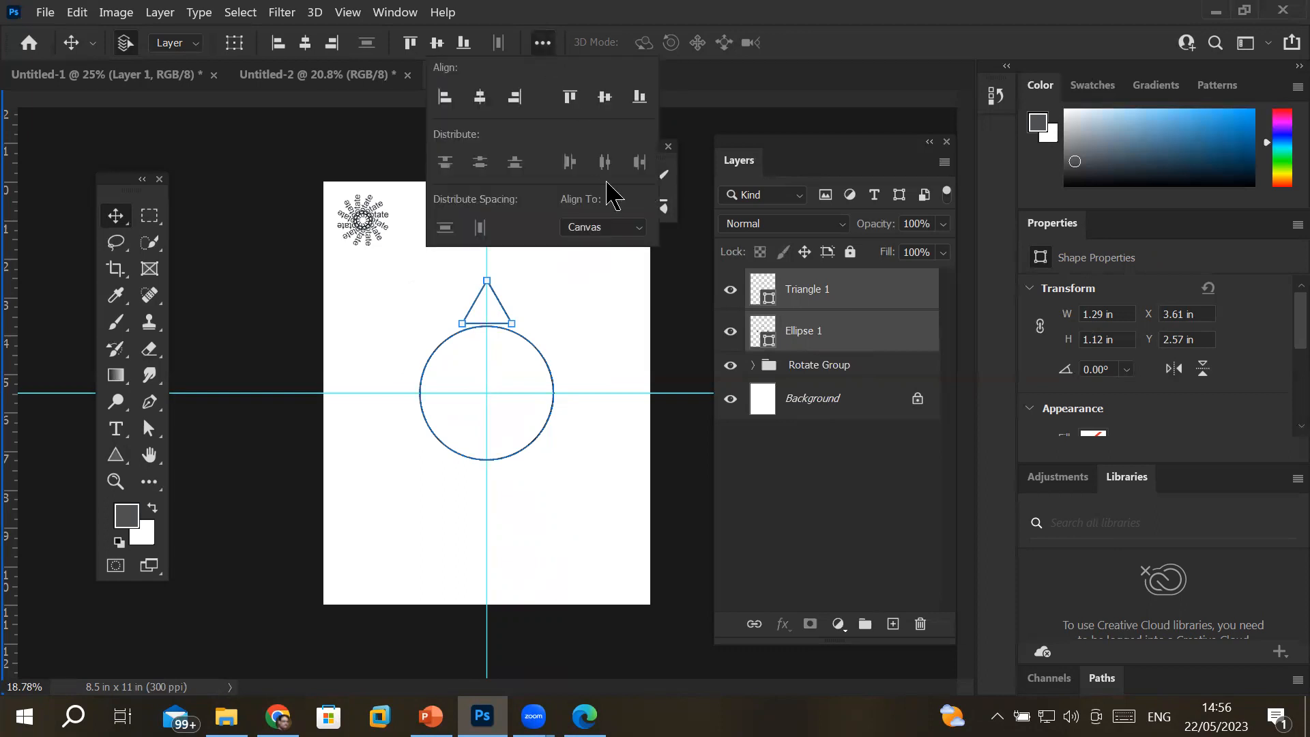
left_click(626, 227)
left_click(610, 245)
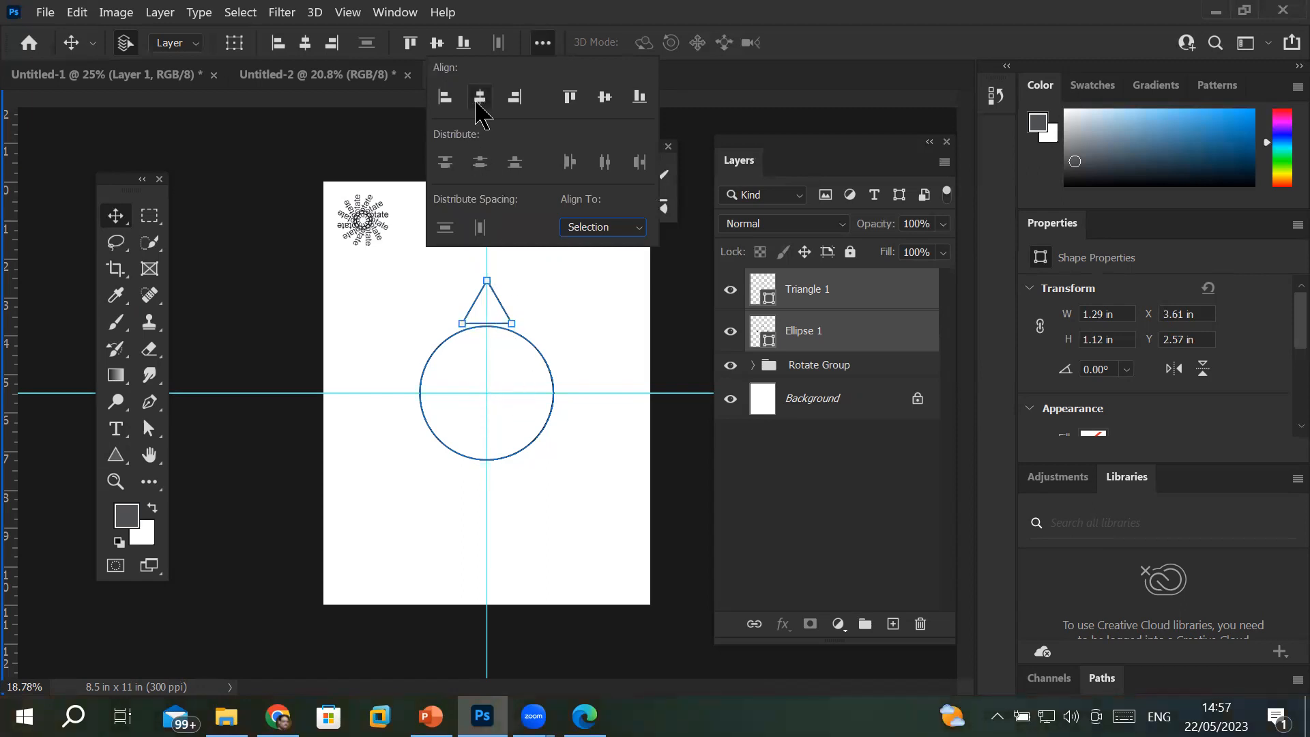
- Try aligning the triangle and circle to each other by left, right, top and bottom edges and by vertical and horizontal centres
left_click(446, 101)
left_click(516, 100)
left_click(572, 100)
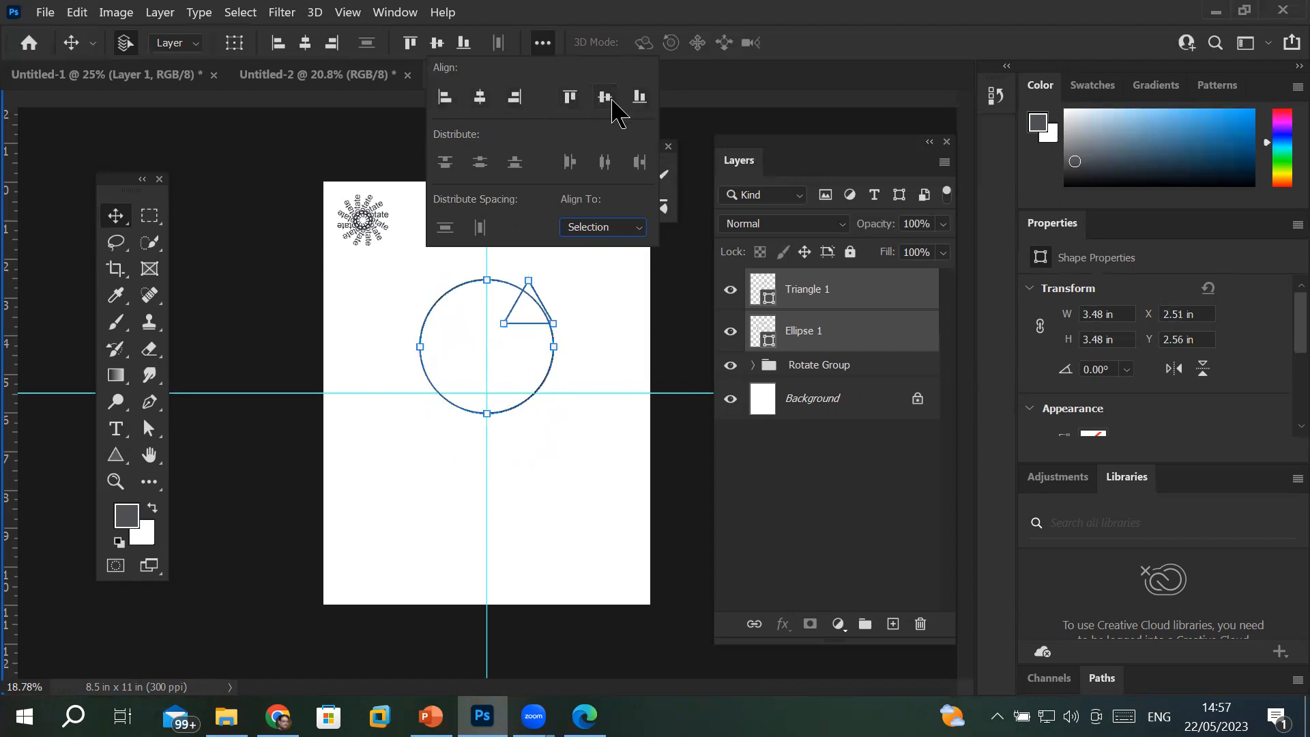
left_click(606, 101)
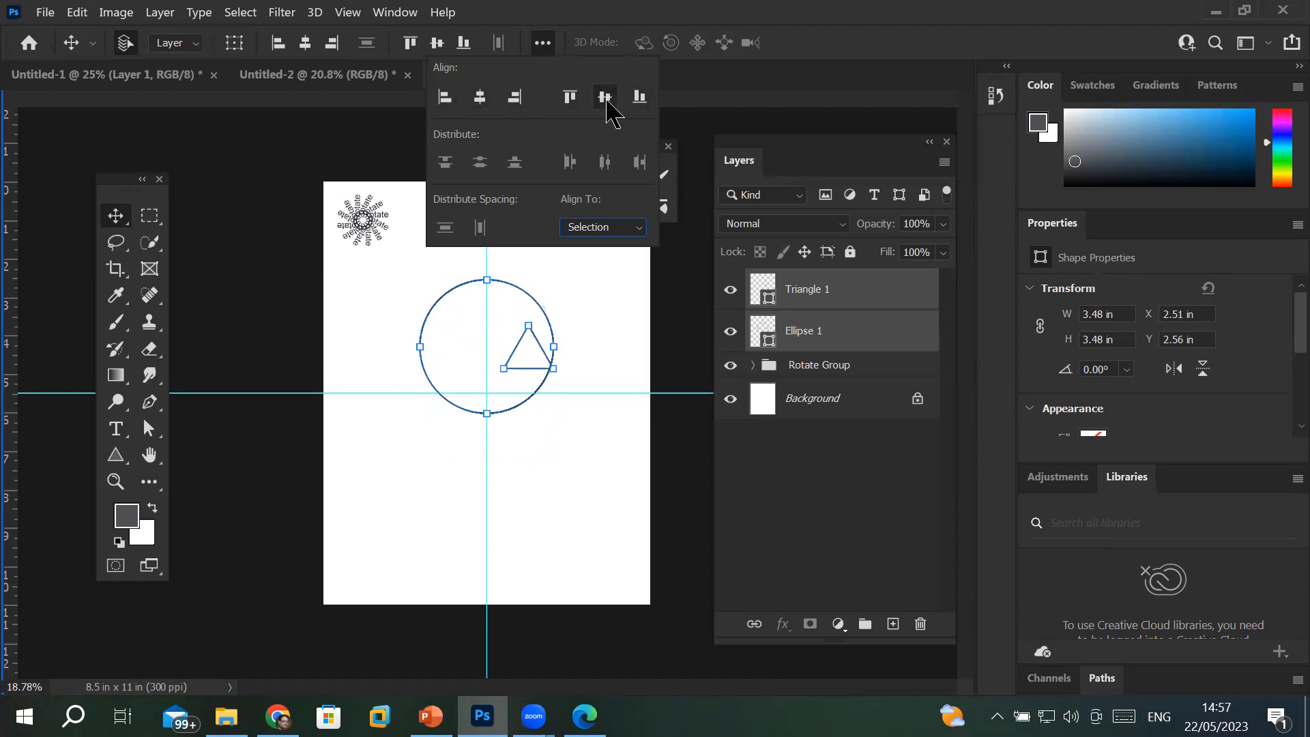
left_click(481, 98)
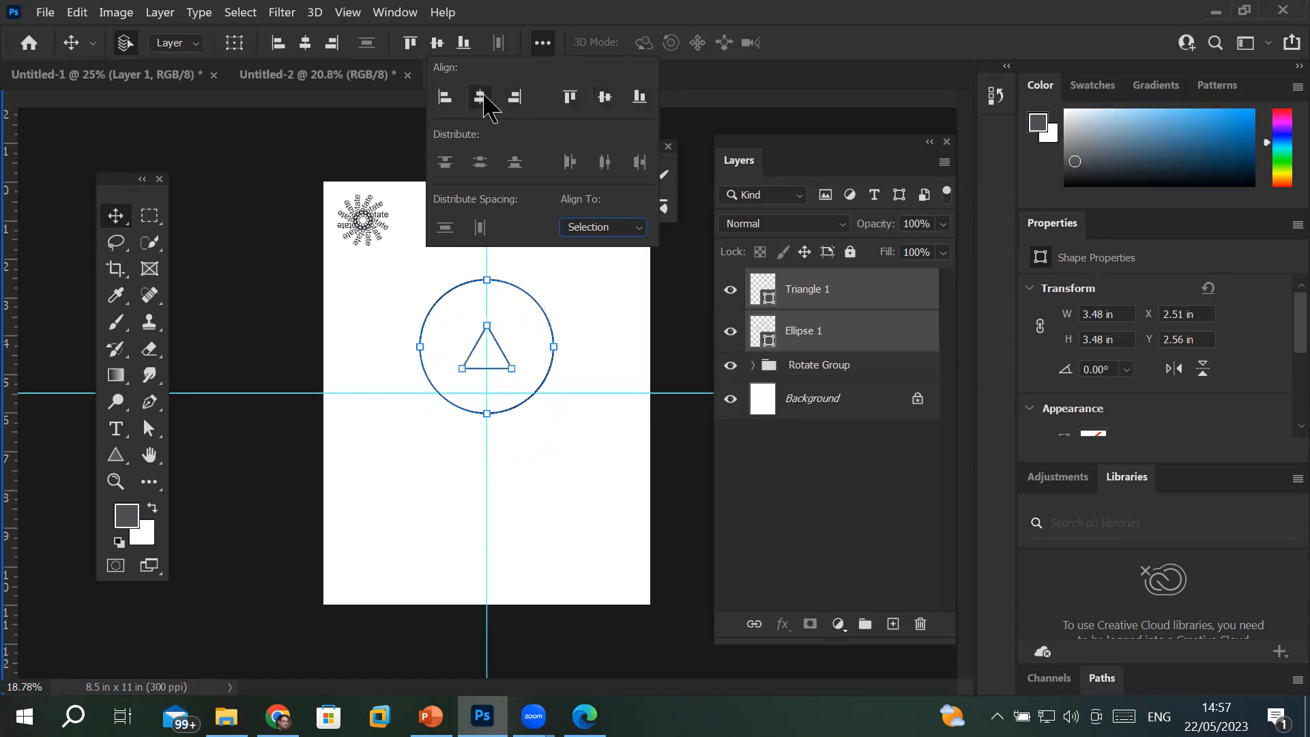
left_click(643, 99)
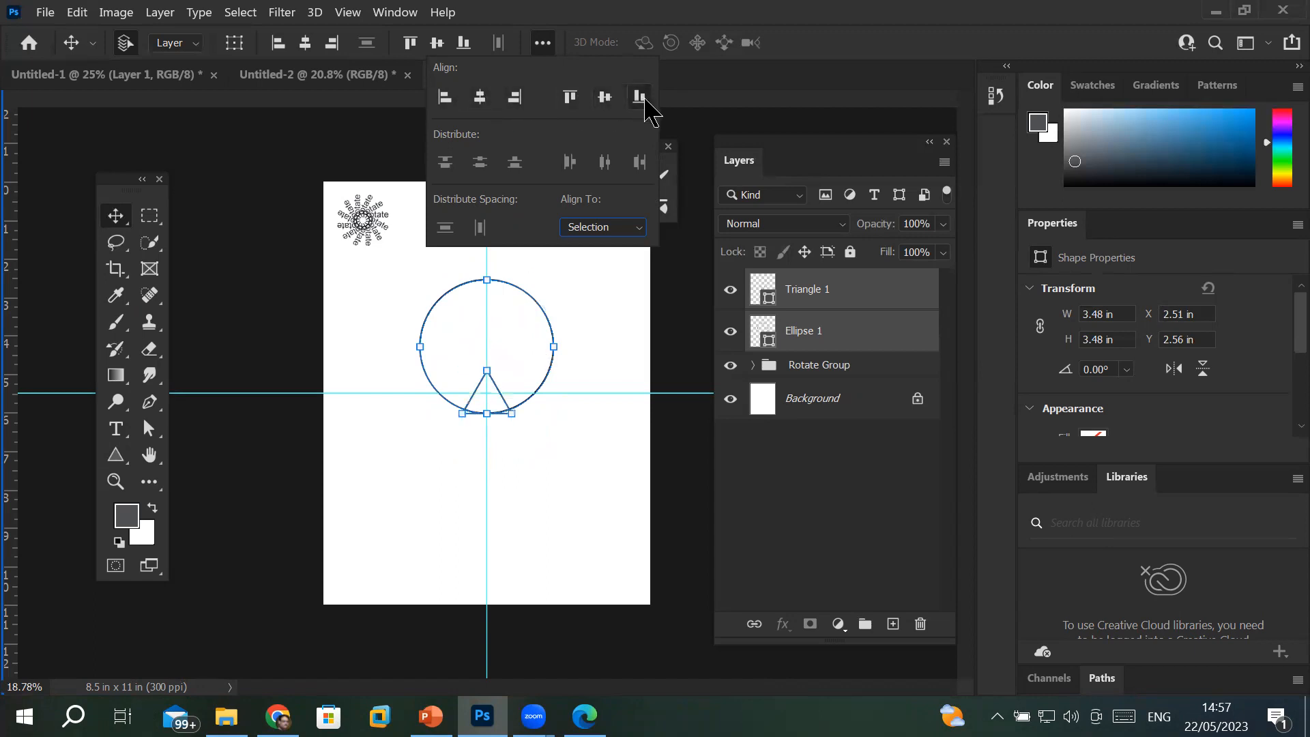
left_click(572, 102)
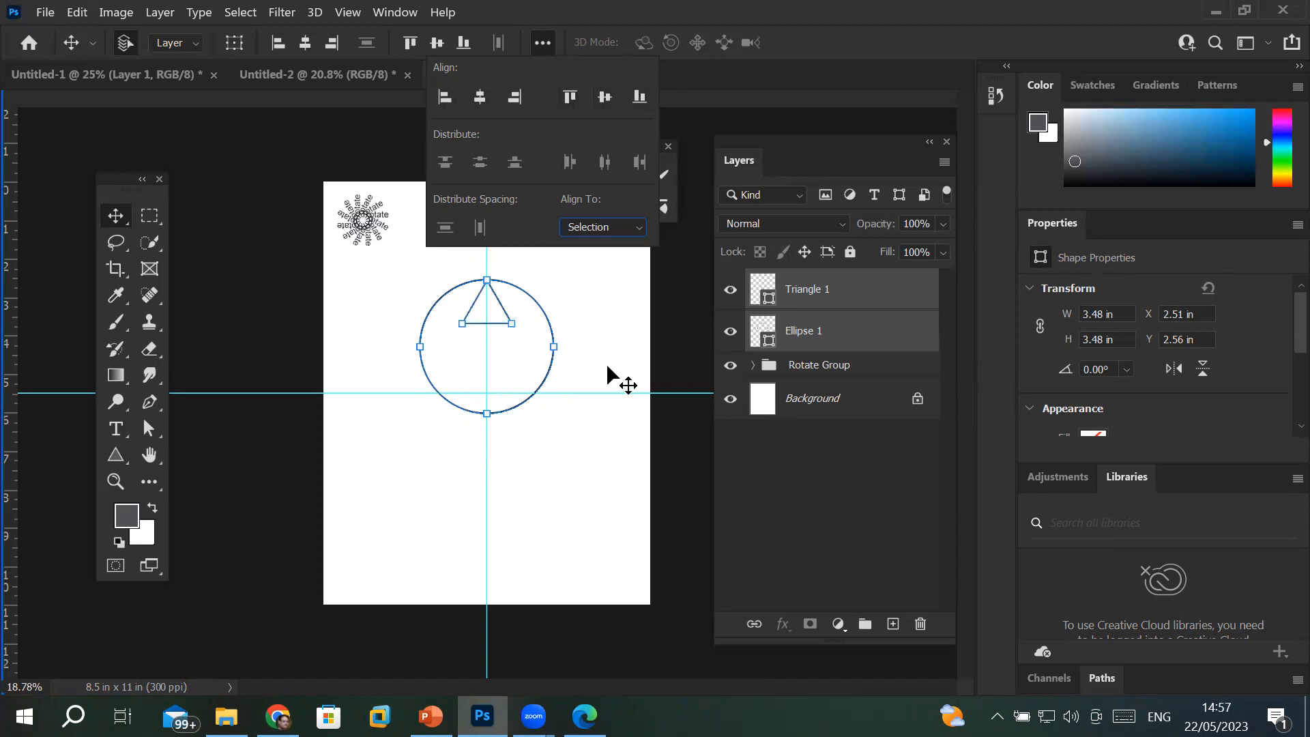
- Undo all alignments made to the selection, back to the triangle centred just above the circle
key("ctrl+z")
key("ctrl+z")
key("ctrl+z")
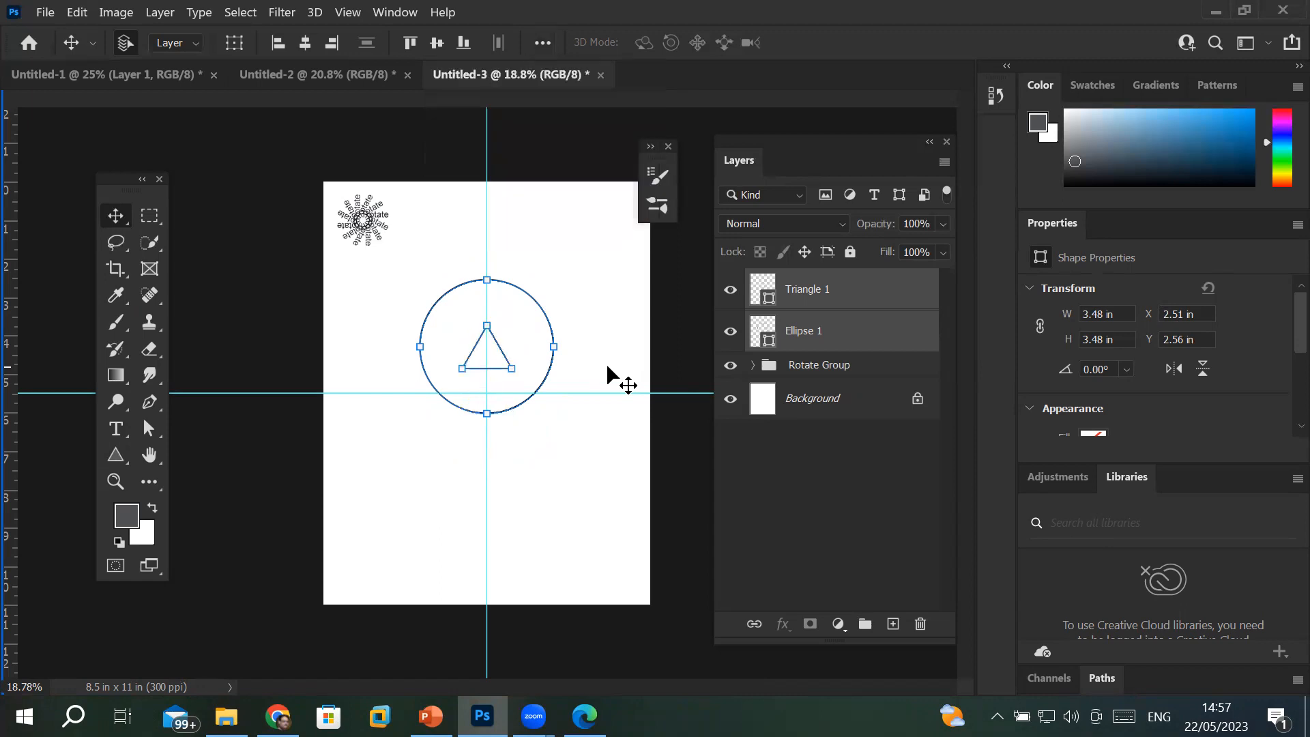
key("ctrl+z")
key("ctrl+z")
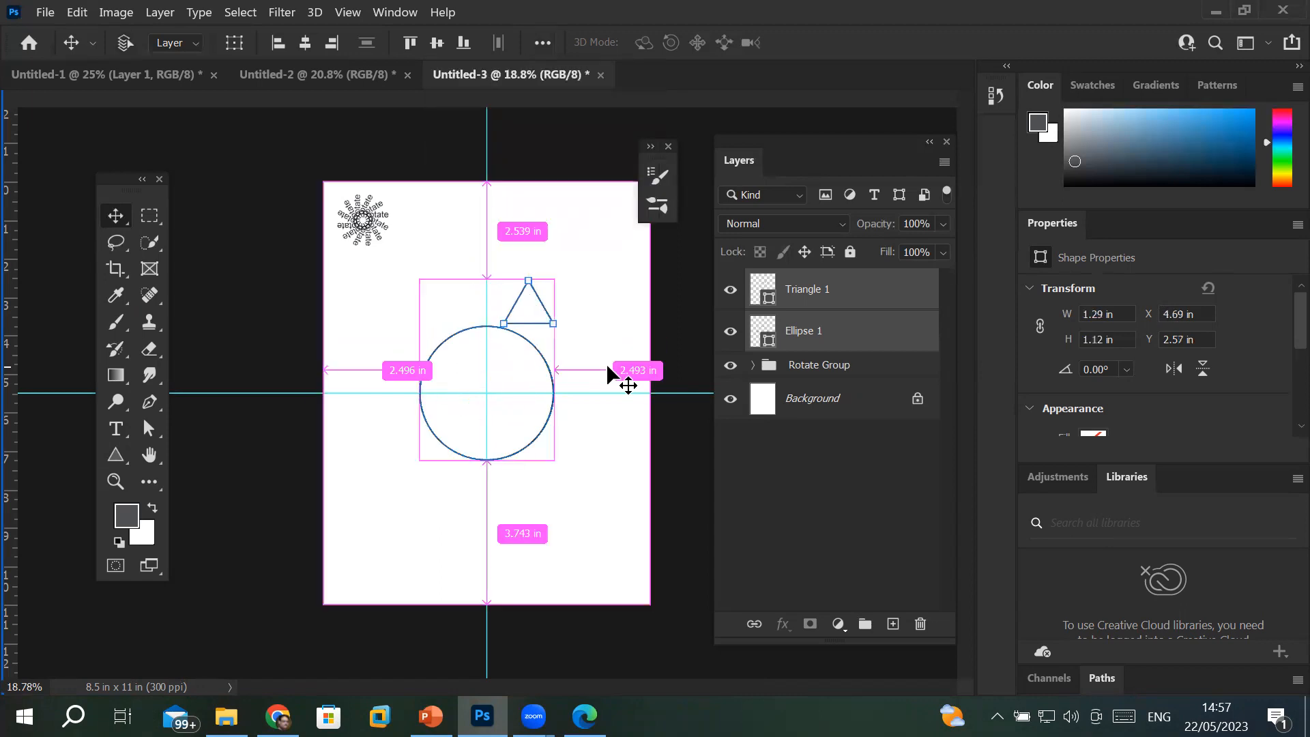
key("ctrl+shift+z")
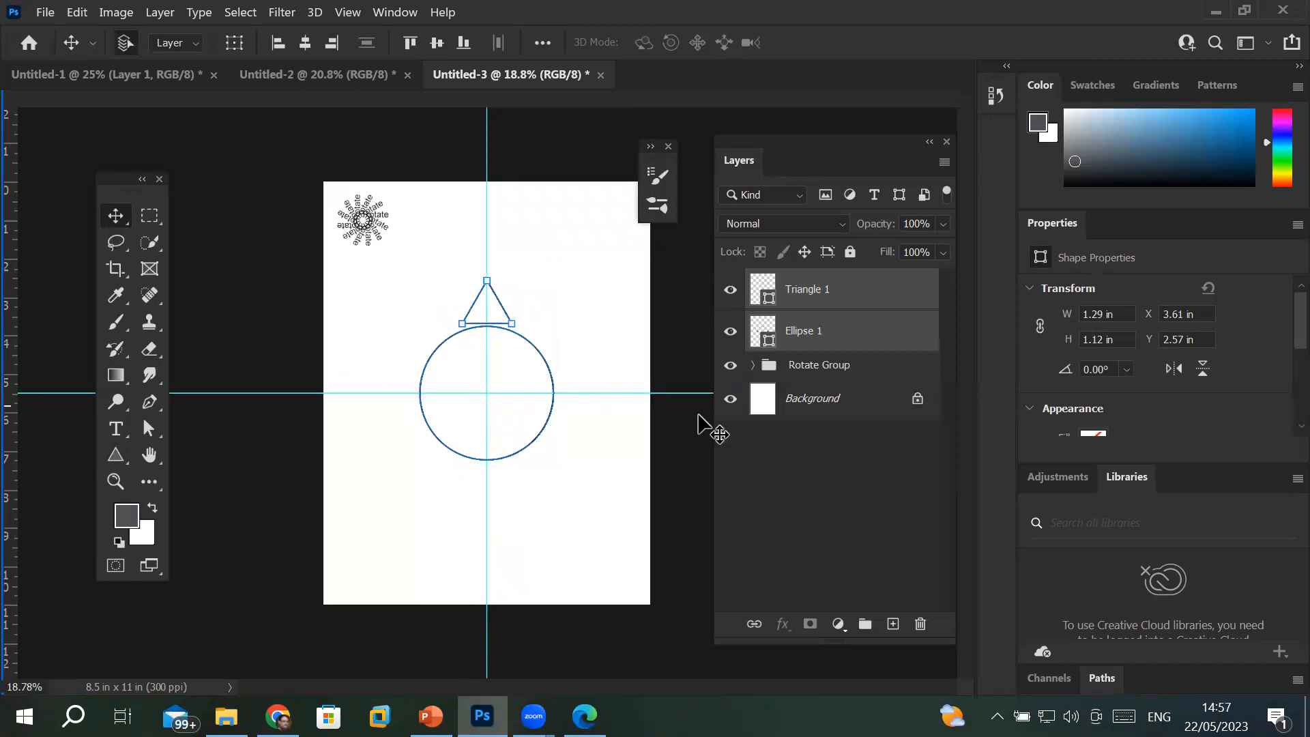
- Free Transform only the triangle and move its reference point precisely onto the guide intersection, then leave the transform
left_click(827, 294)
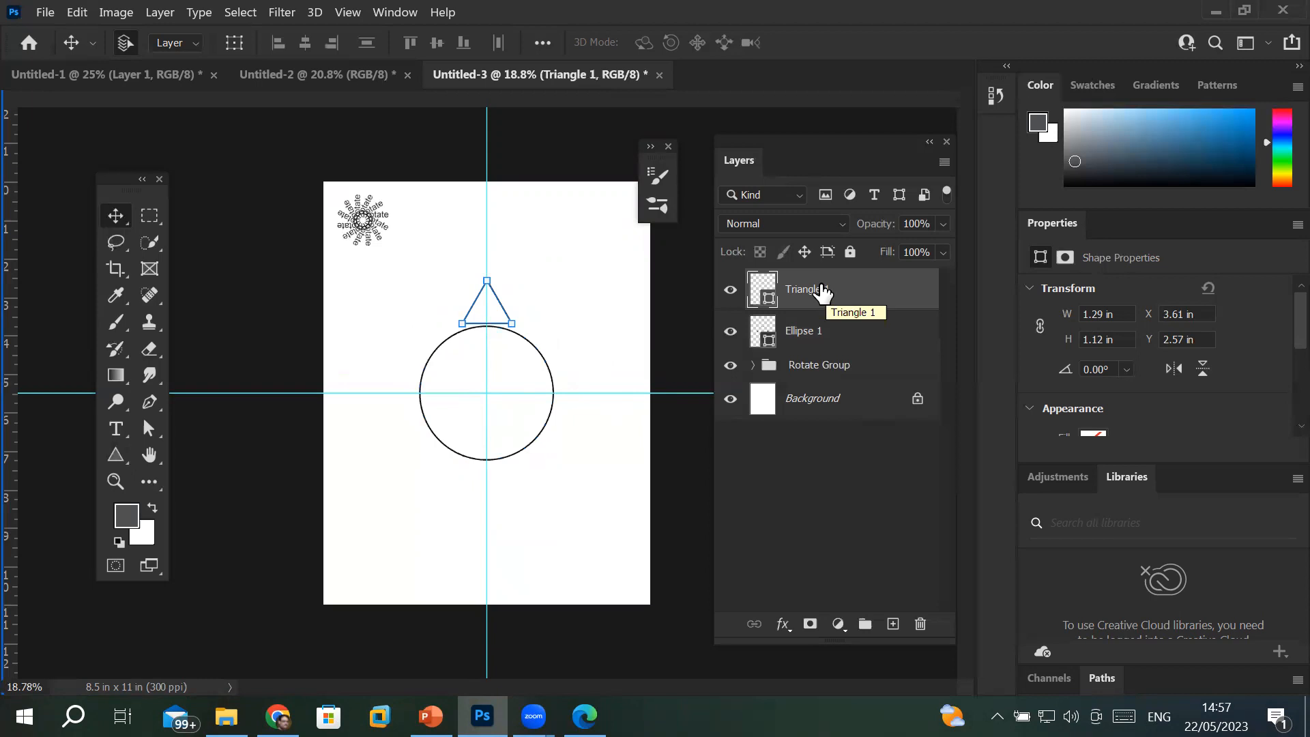
key("ctrl+t")
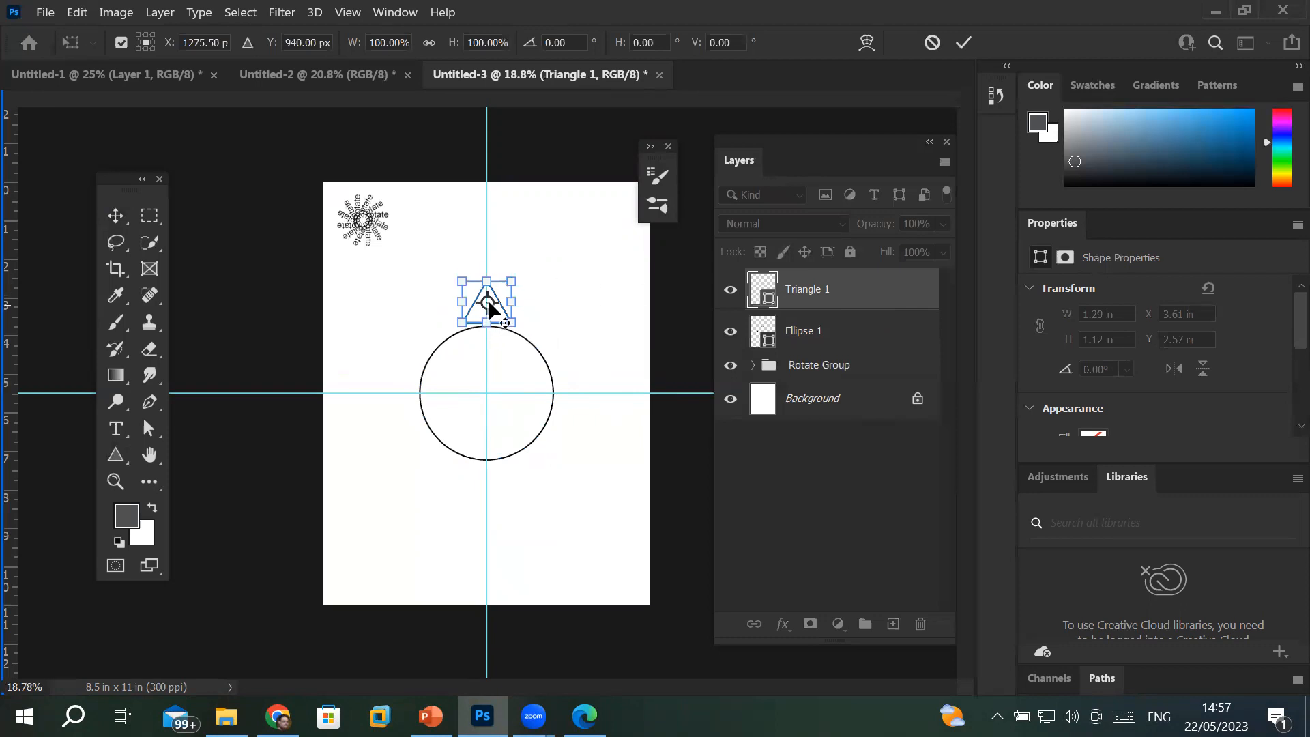
left_click_drag(487, 305, 488, 395)
scroll(509, 407, "up", 10)
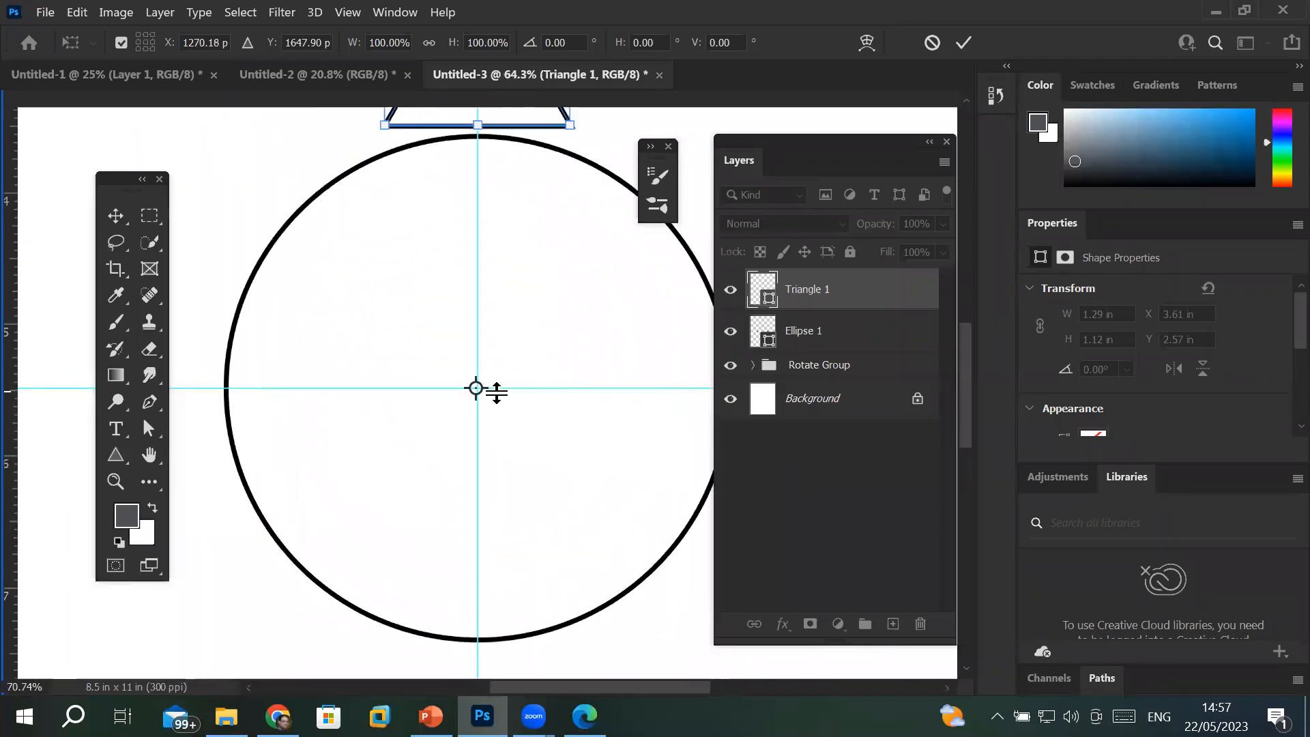
scroll(496, 393, "up", 7)
left_click_drag(471, 377, 477, 380)
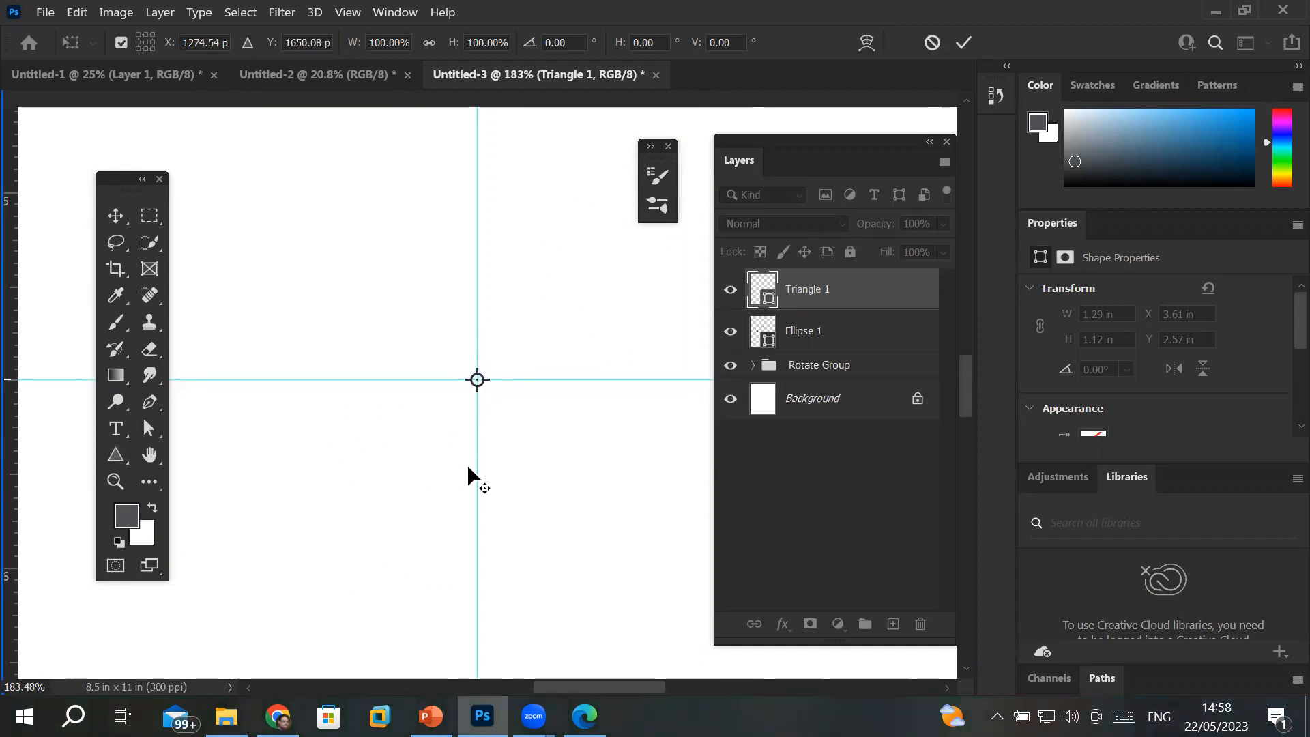
scroll(481, 450, "down", 2)
scroll(482, 451, "down", 4)
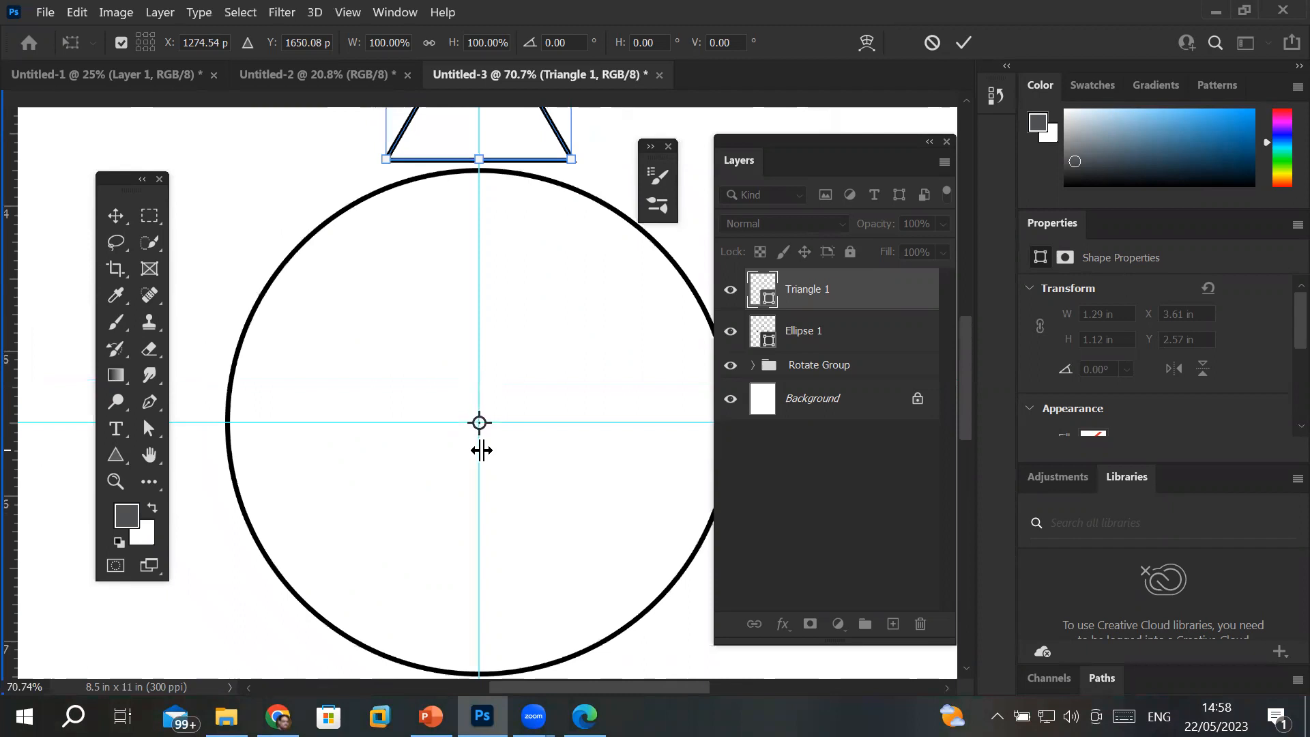
left_click(77, 12)
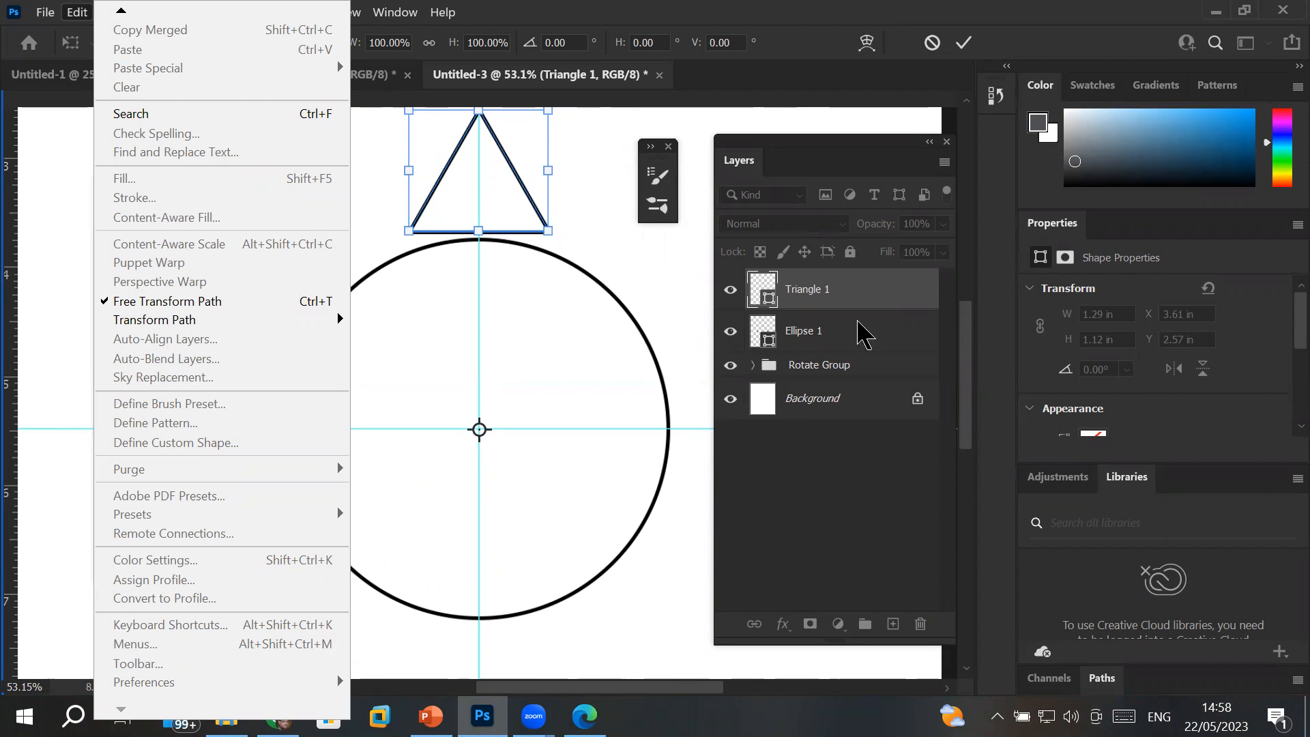
left_click(812, 290)
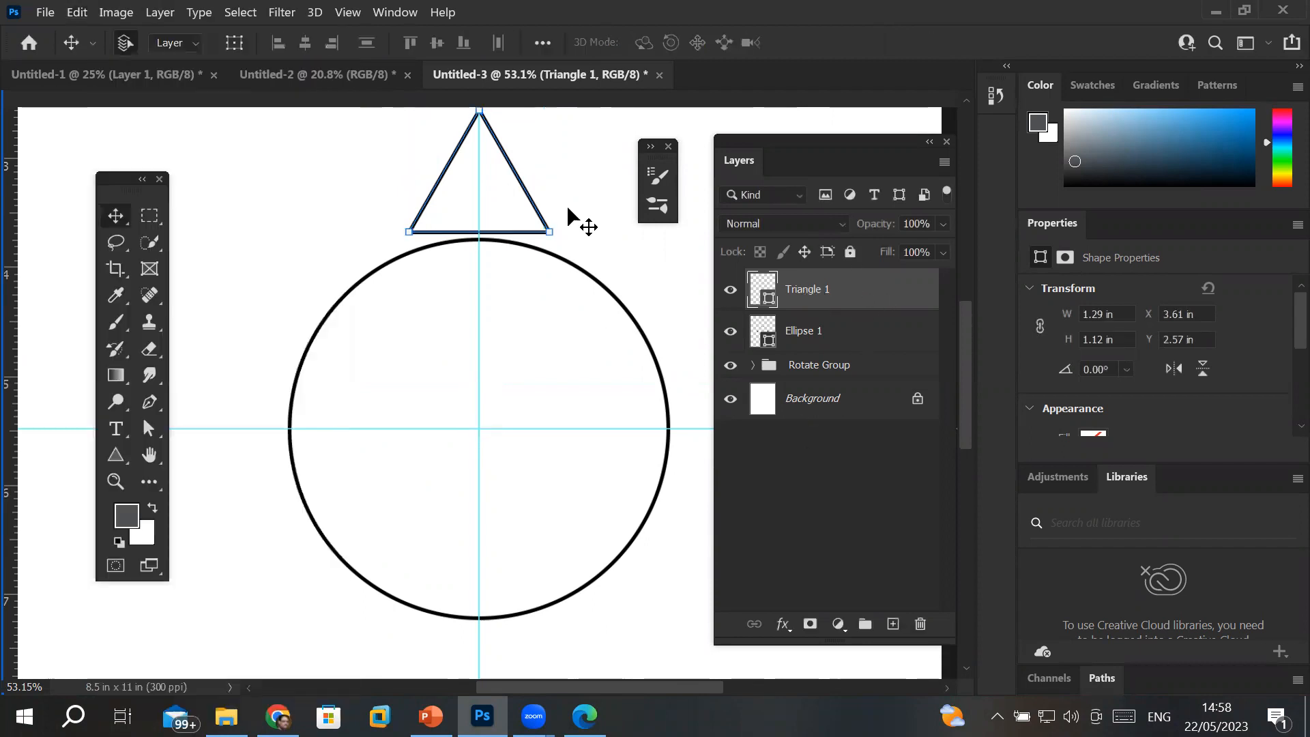
- Check the Show Reference Point when using Transform option in the Tools preferences, keep it enabled and return to the Move tool
left_click(77, 12)
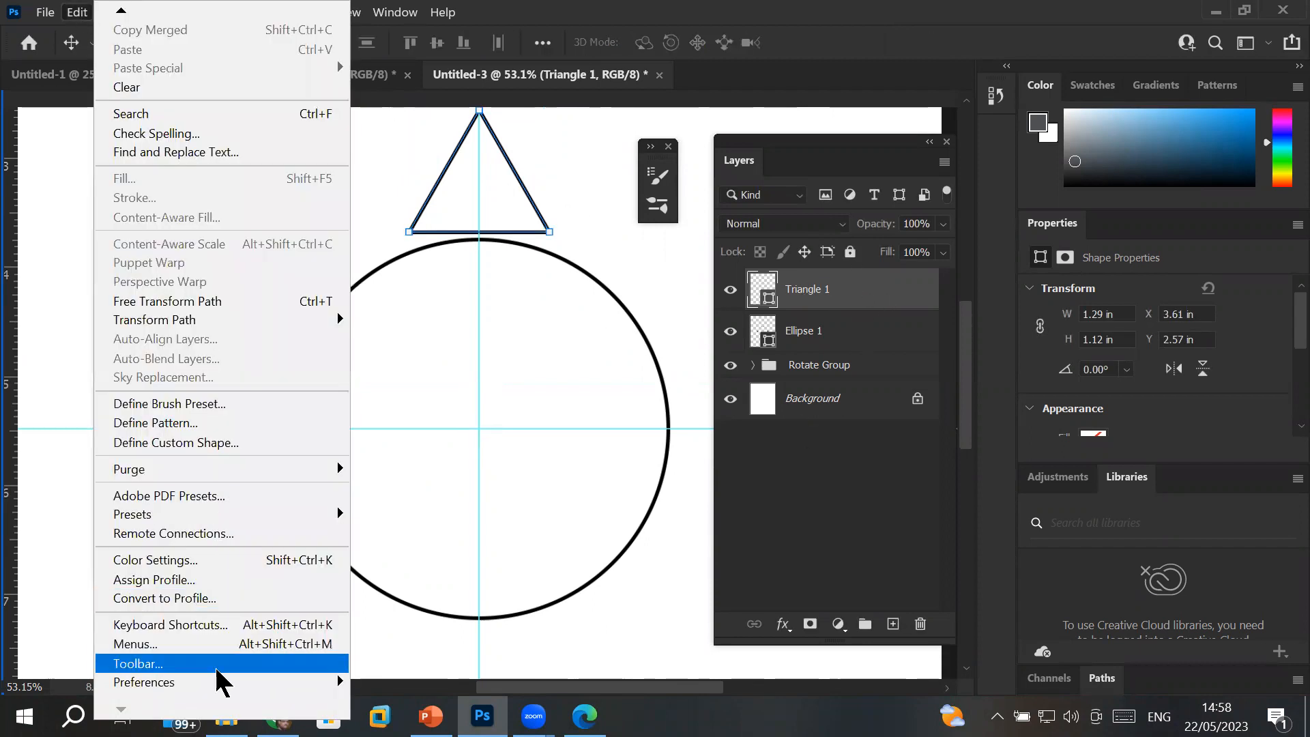
mouse_move(219, 682)
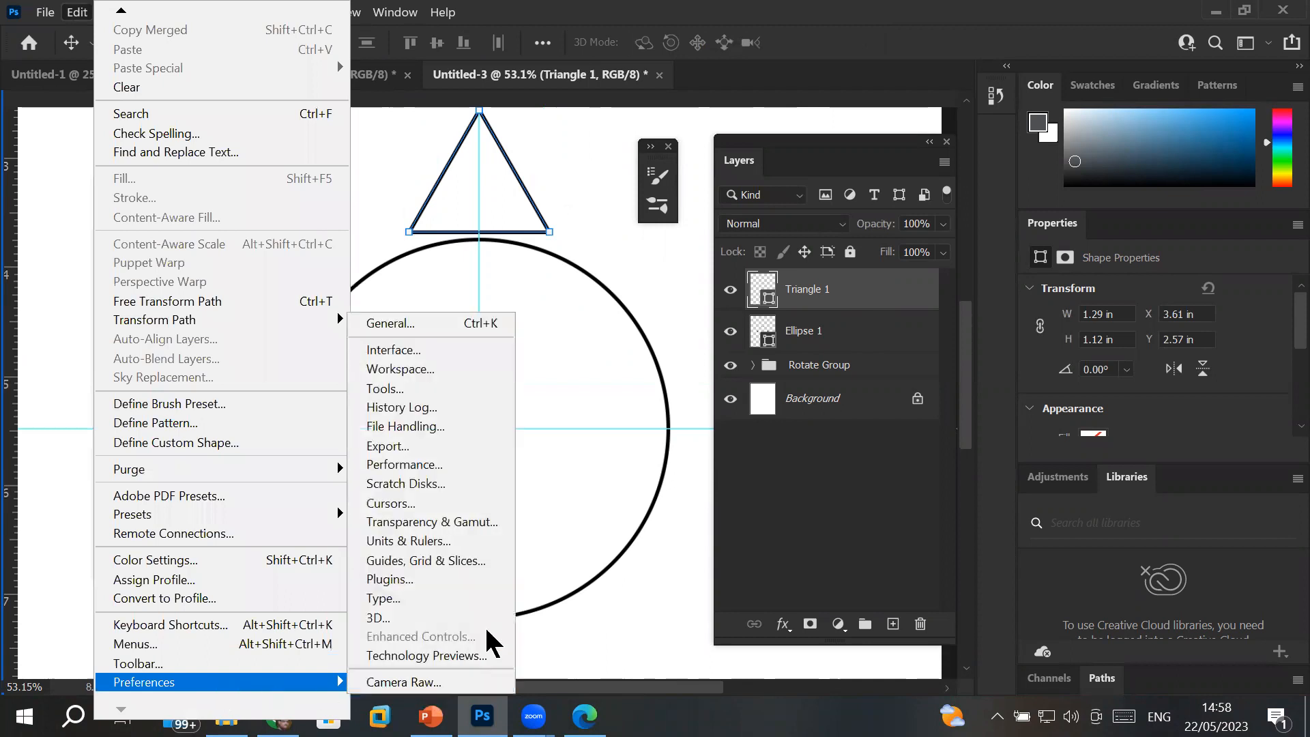
left_click(405, 391)
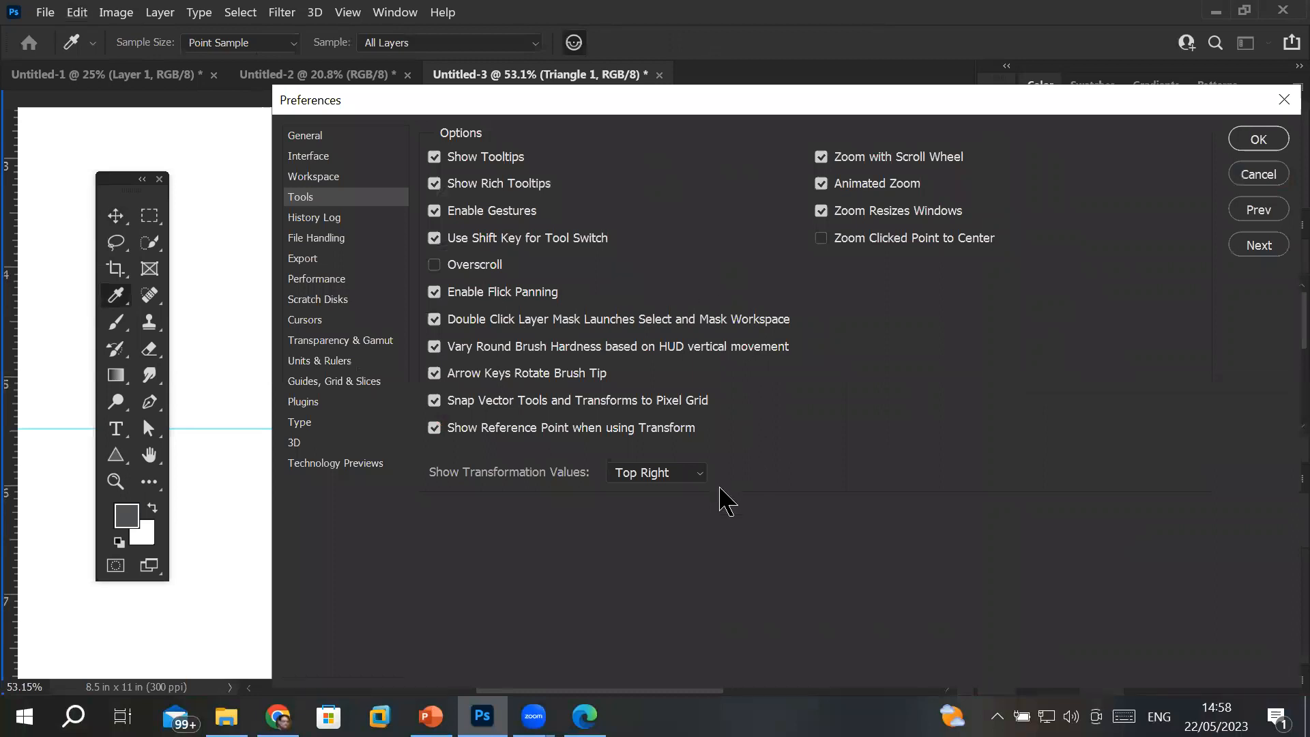
left_click(486, 434)
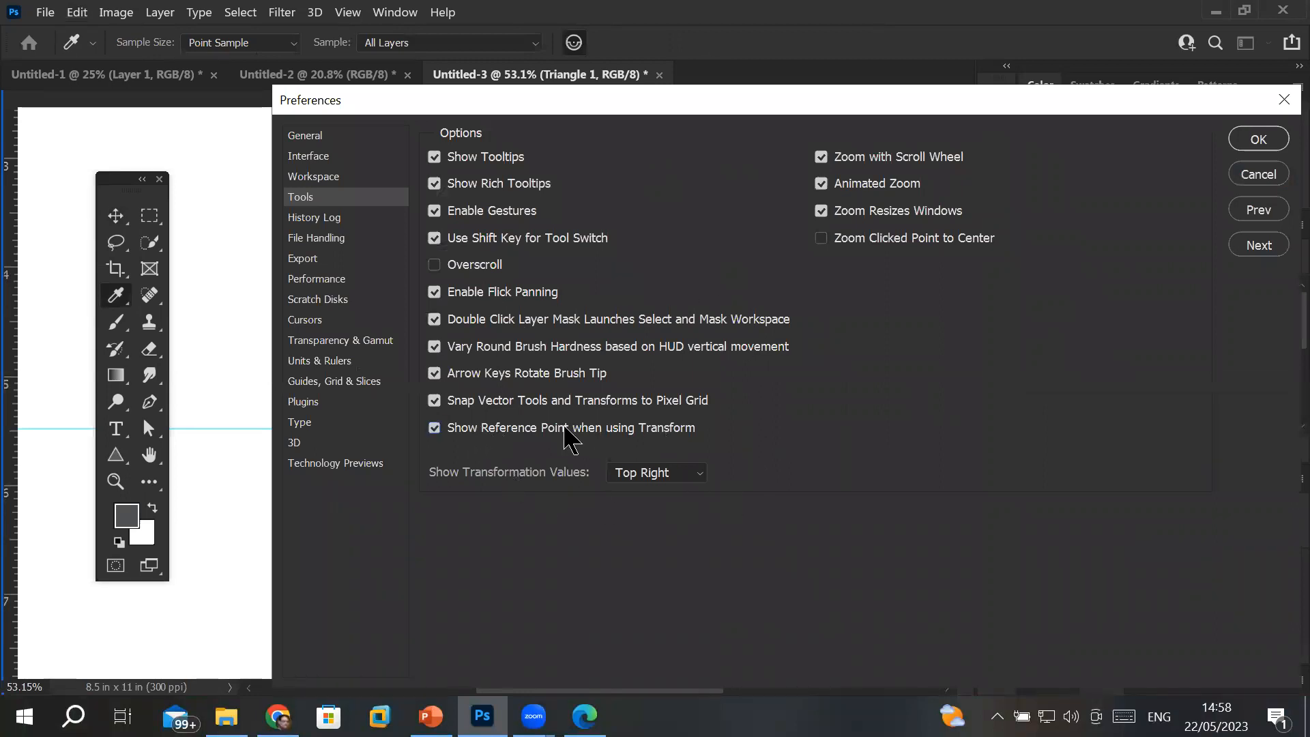
left_click(584, 432)
left_click(1259, 139)
key("v")
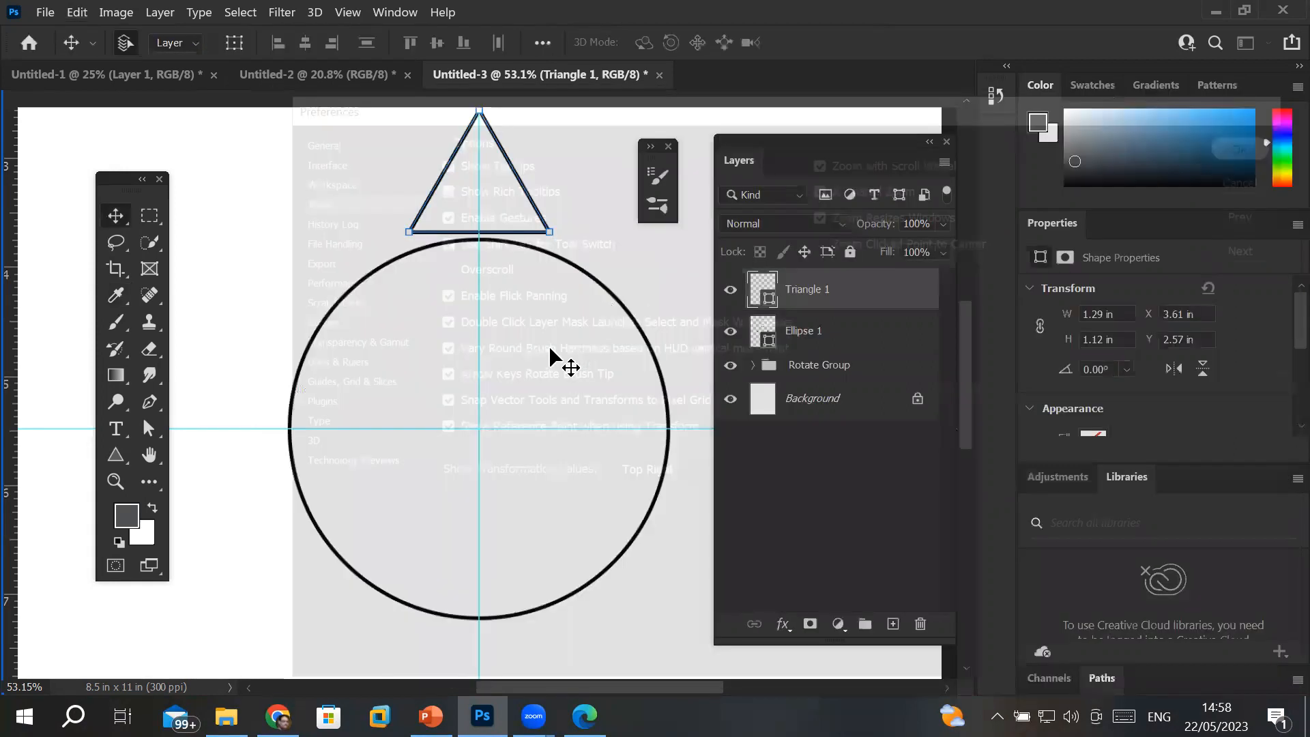
- Free Transform the triangle and place its reference point on the guide intersection at the circle's centre
scroll(582, 349, "down", 3)
scroll(580, 346, "down", 3)
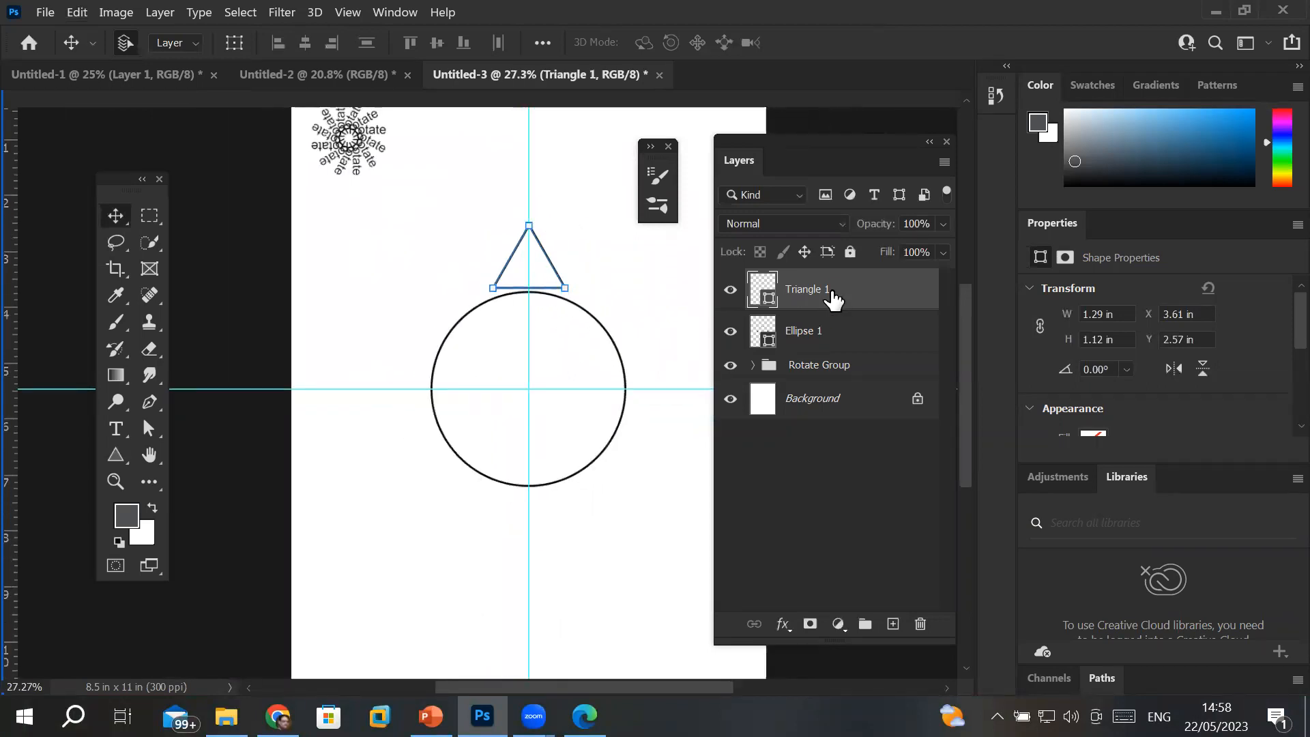
key("ctrl+t")
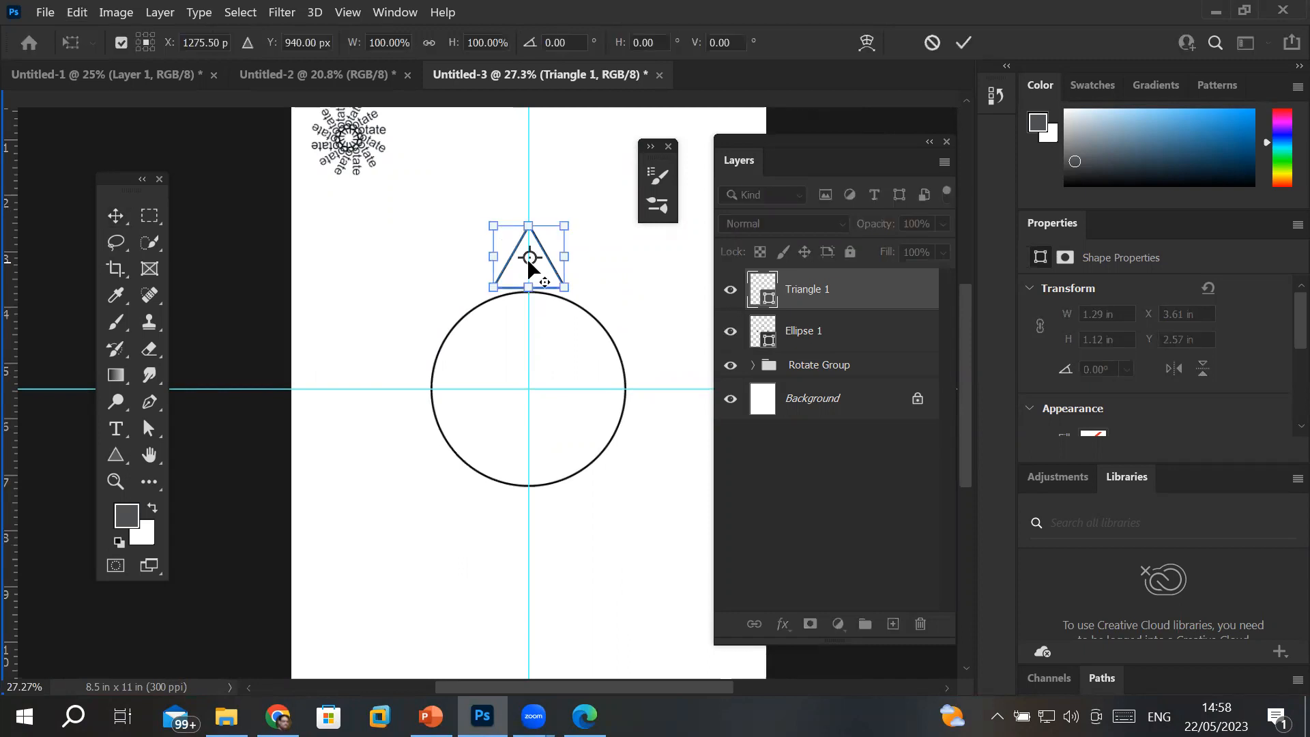
left_click_drag(529, 260, 530, 390)
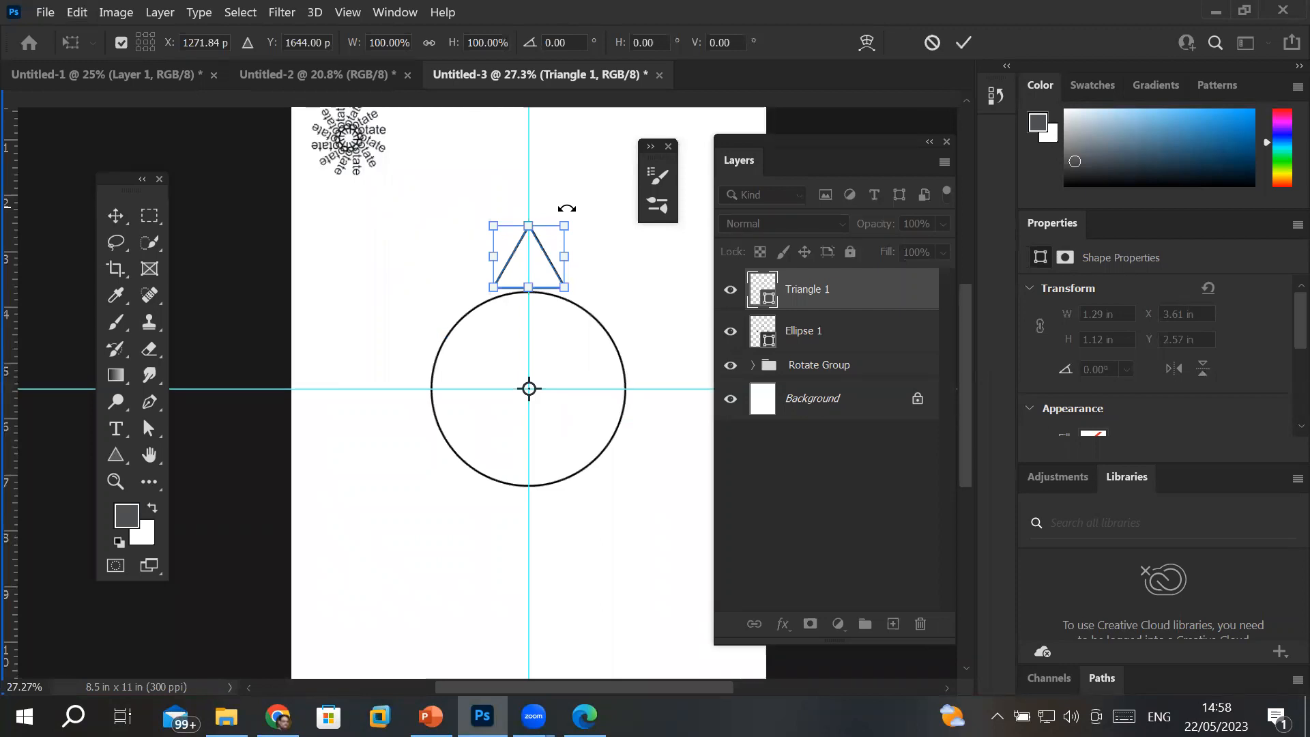
- Try rotating the triangle around the circle's centre freehand, and then by 360/18, 360/36 and 360/30 degrees
left_click_drag(567, 208, 652, 305)
key("ctrl+z")
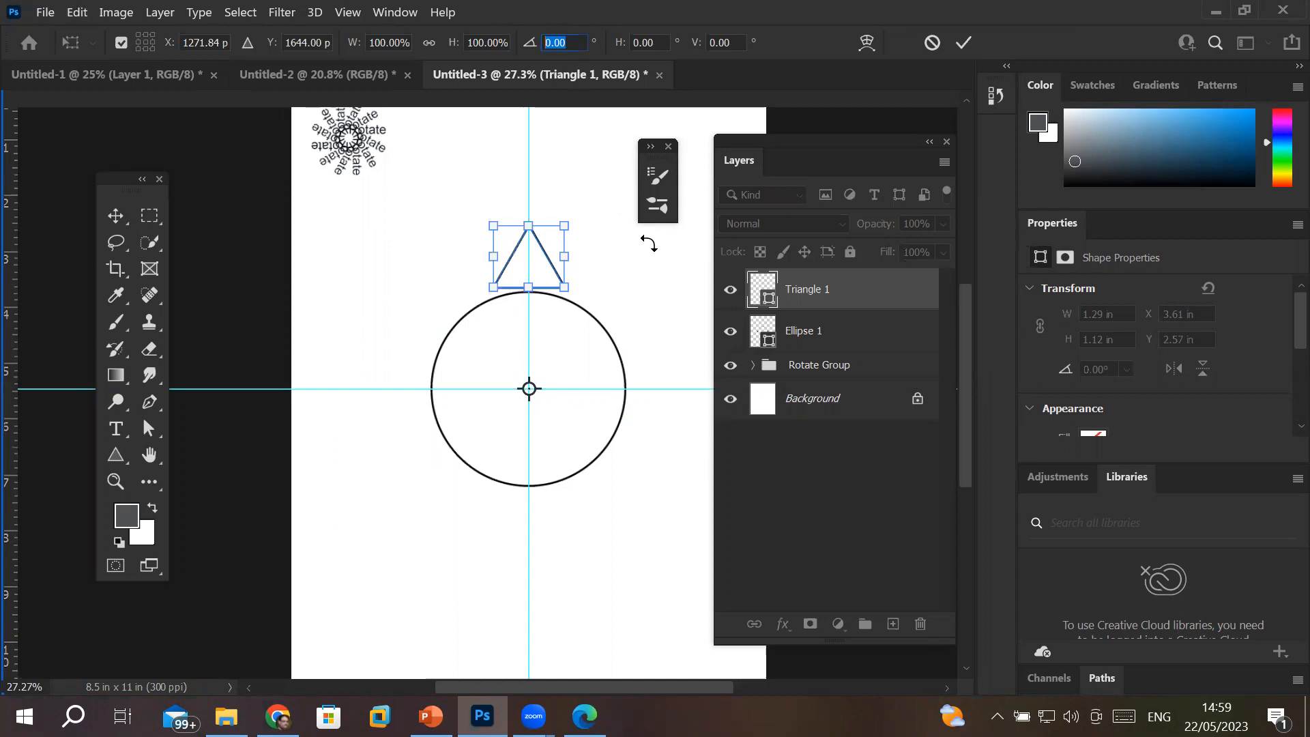
type("3")
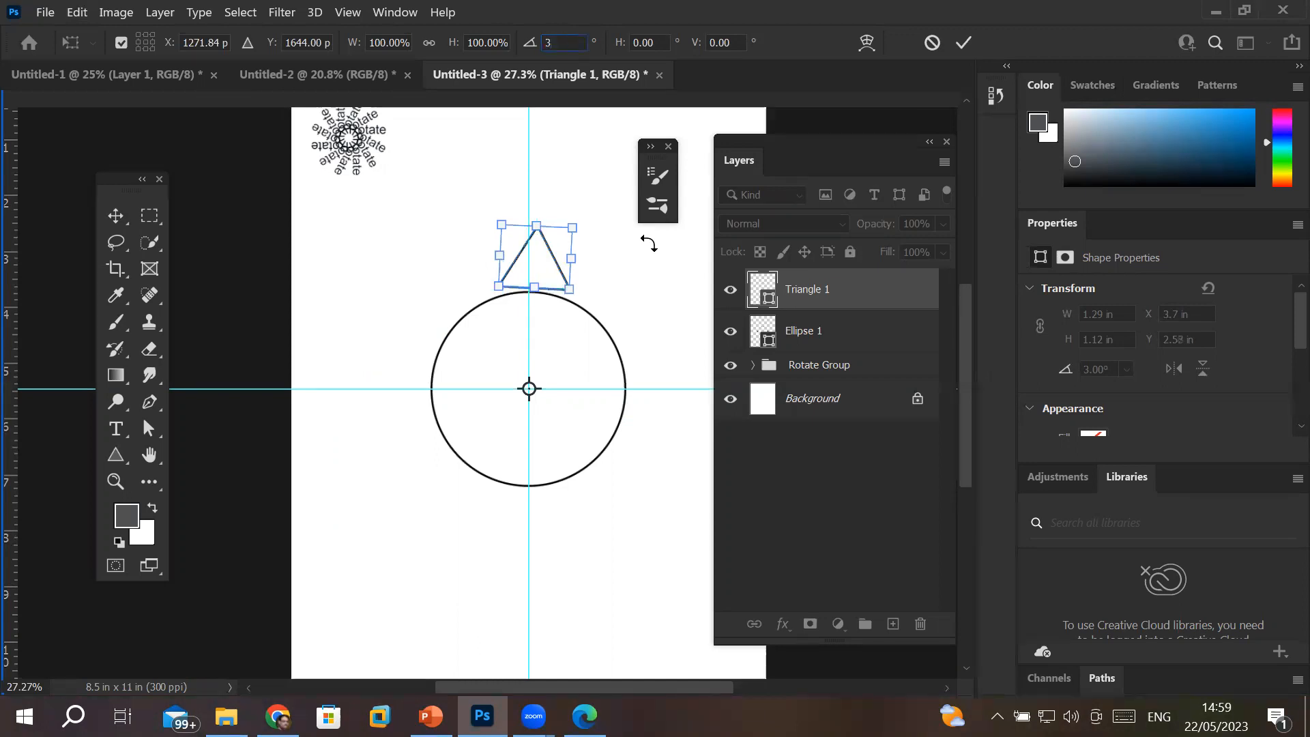
type("60")
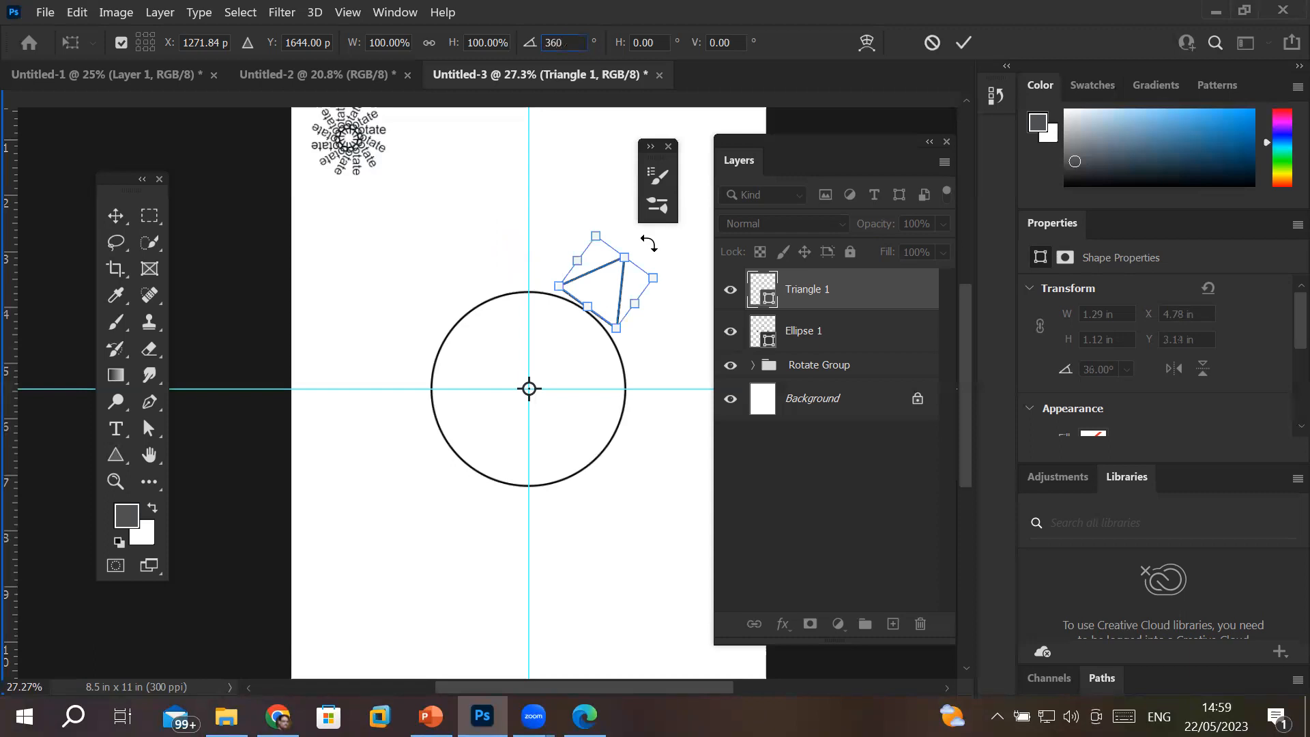
type("/18")
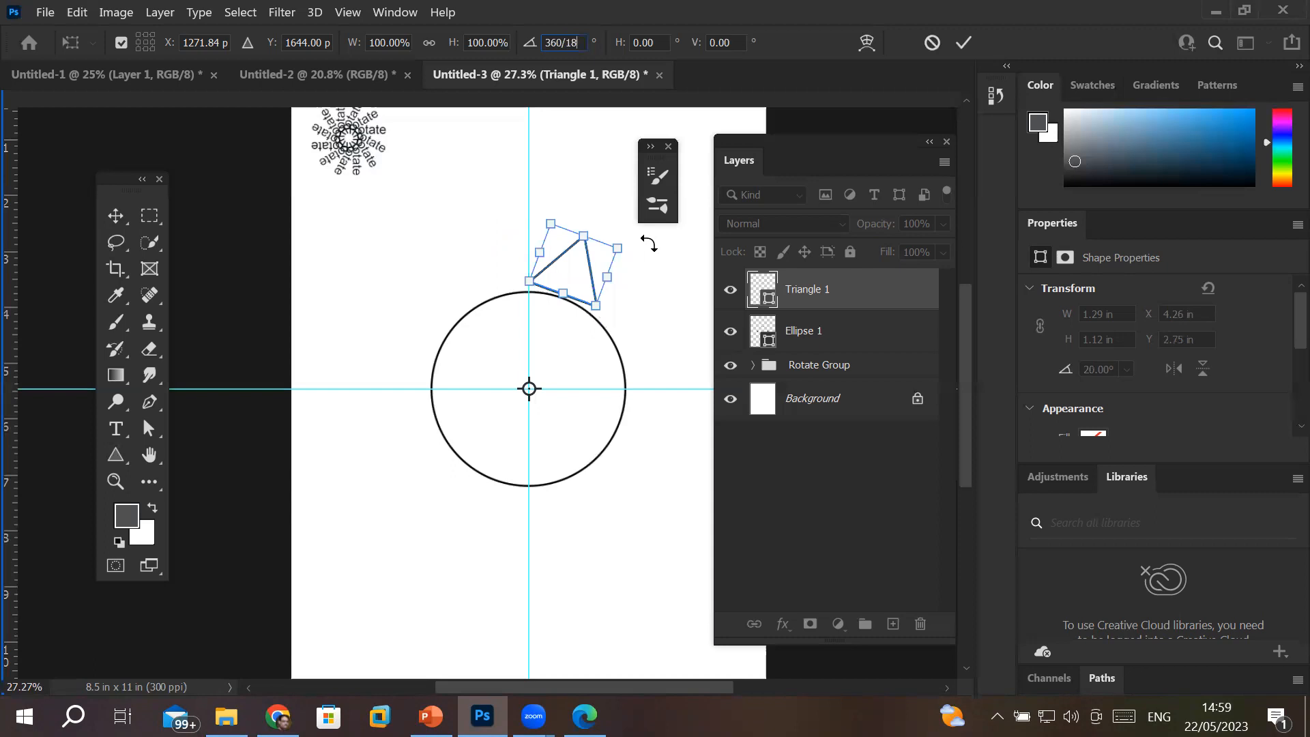
key("BackSpace")
key("BackSpace")
type("36")
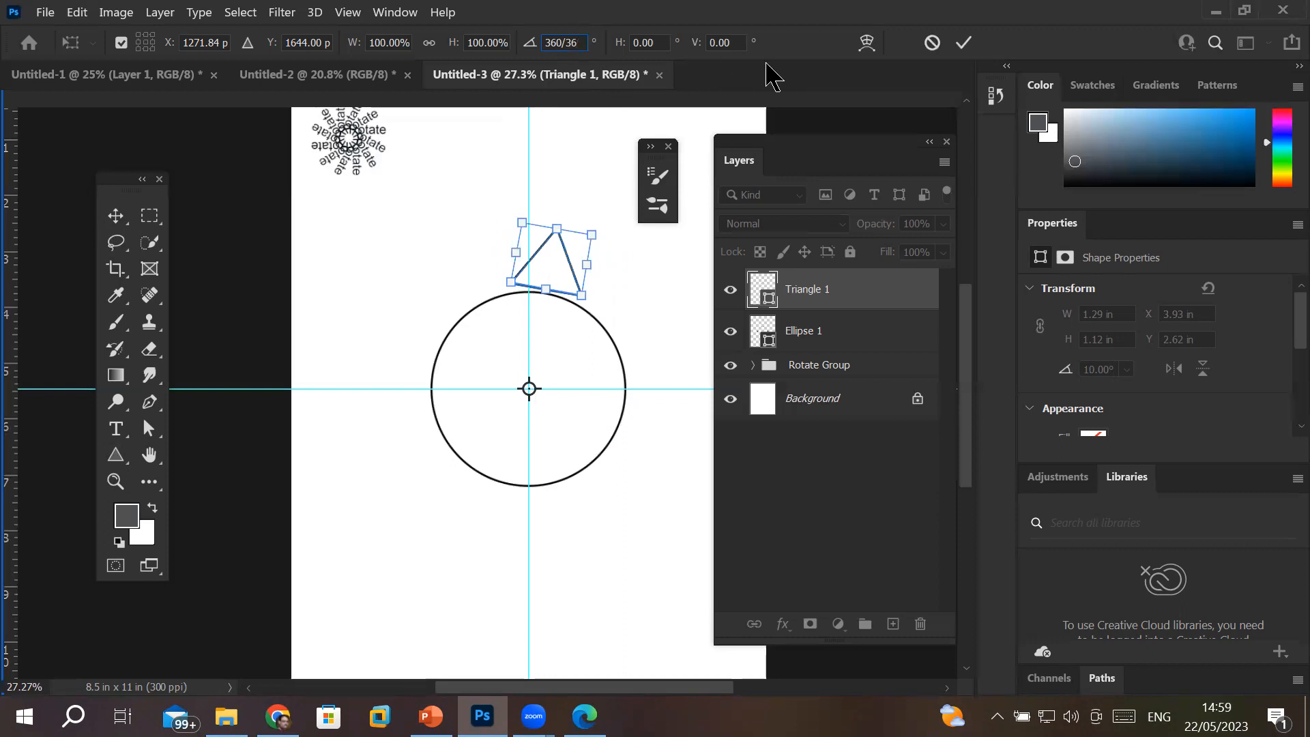
key("BackSpace")
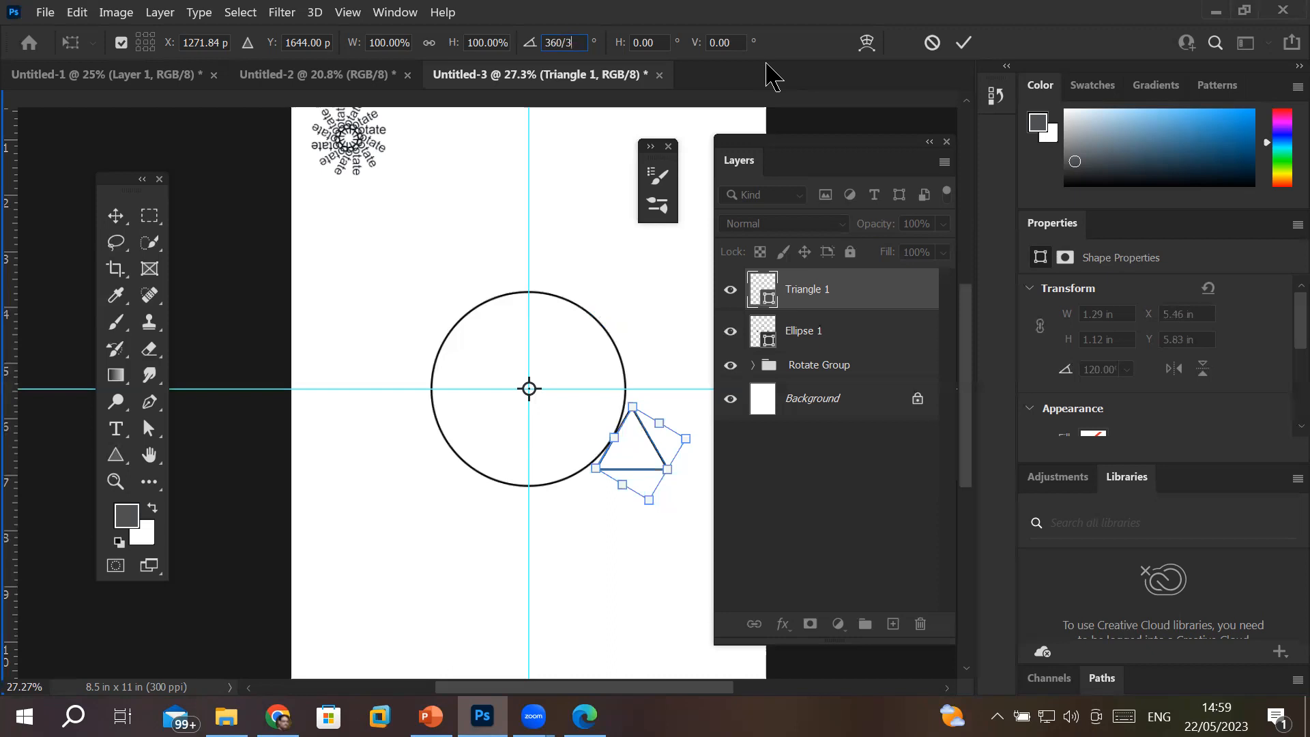
type("0")
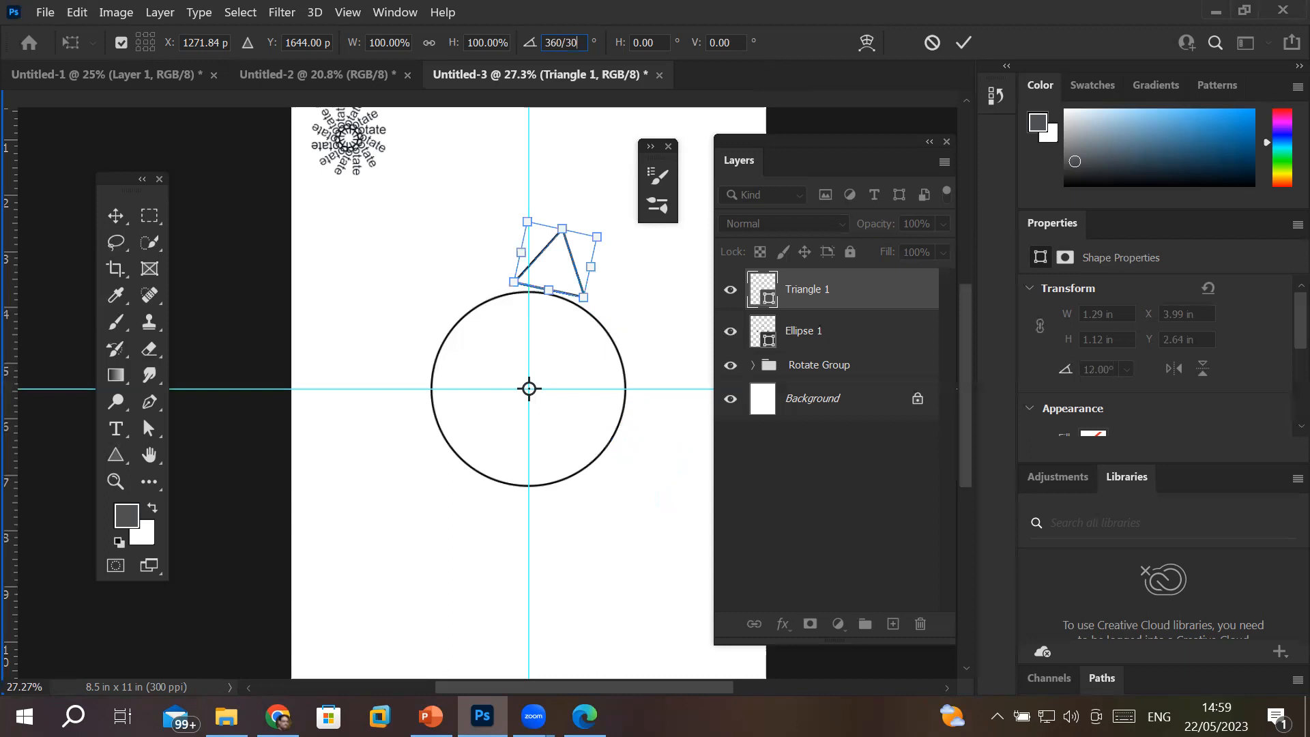
- Set the triangle's rotation around the circle's centre to 360/10 degrees
key("BackSpace")
key("BackSpace")
type("1")
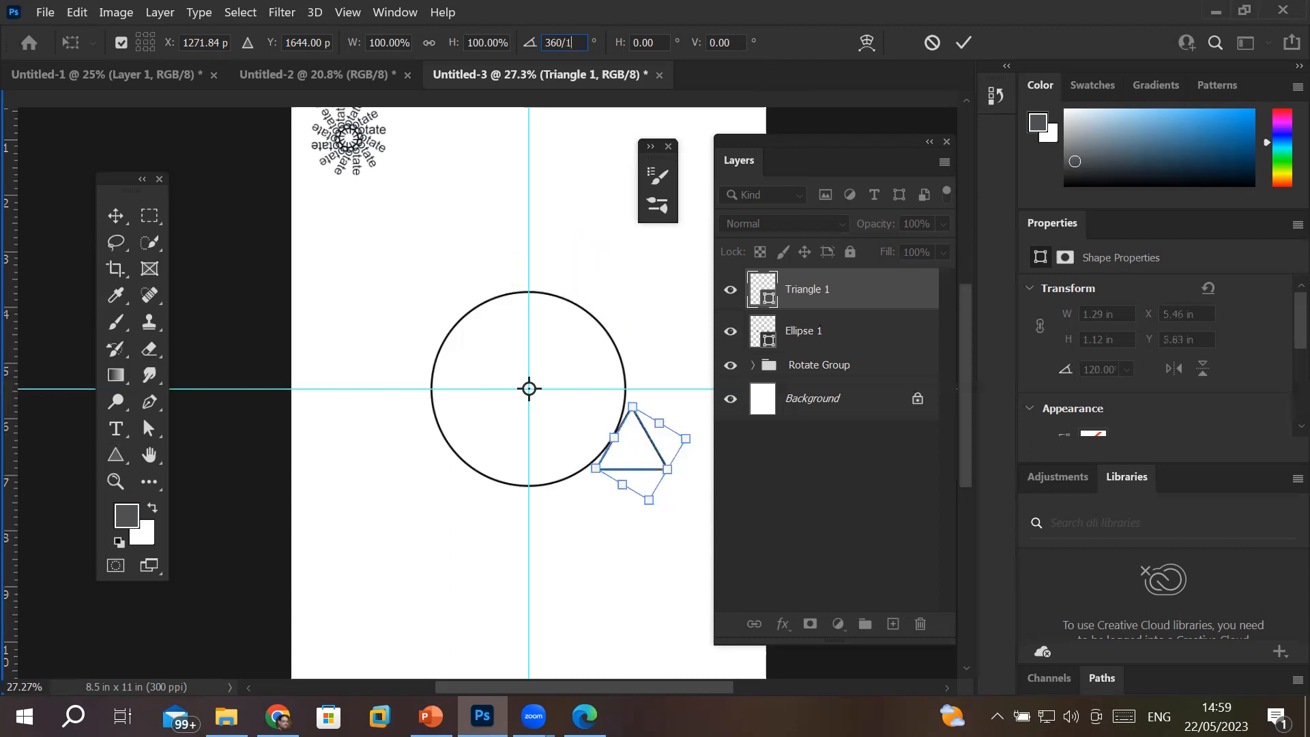
type("0")
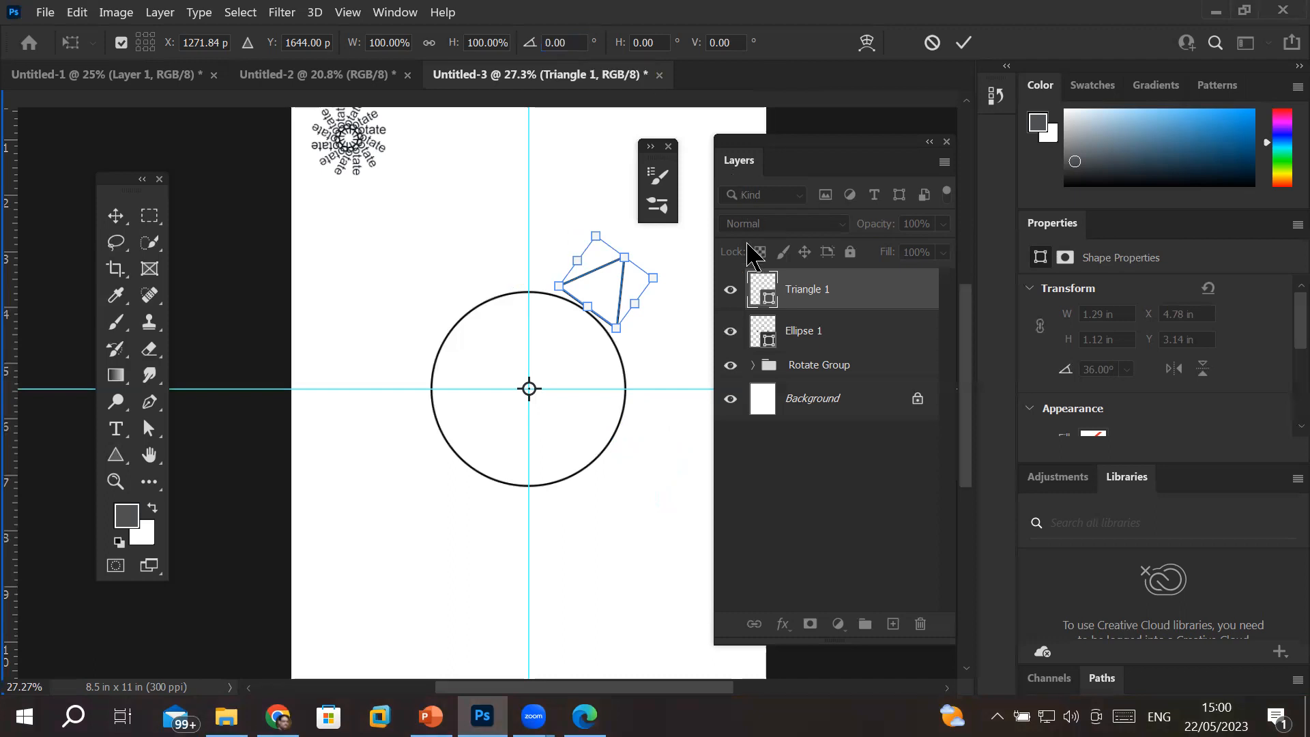
- Cancel the triangle's current rotation and Free Transform it again with the reference point on the guide intersection
key("Escape")
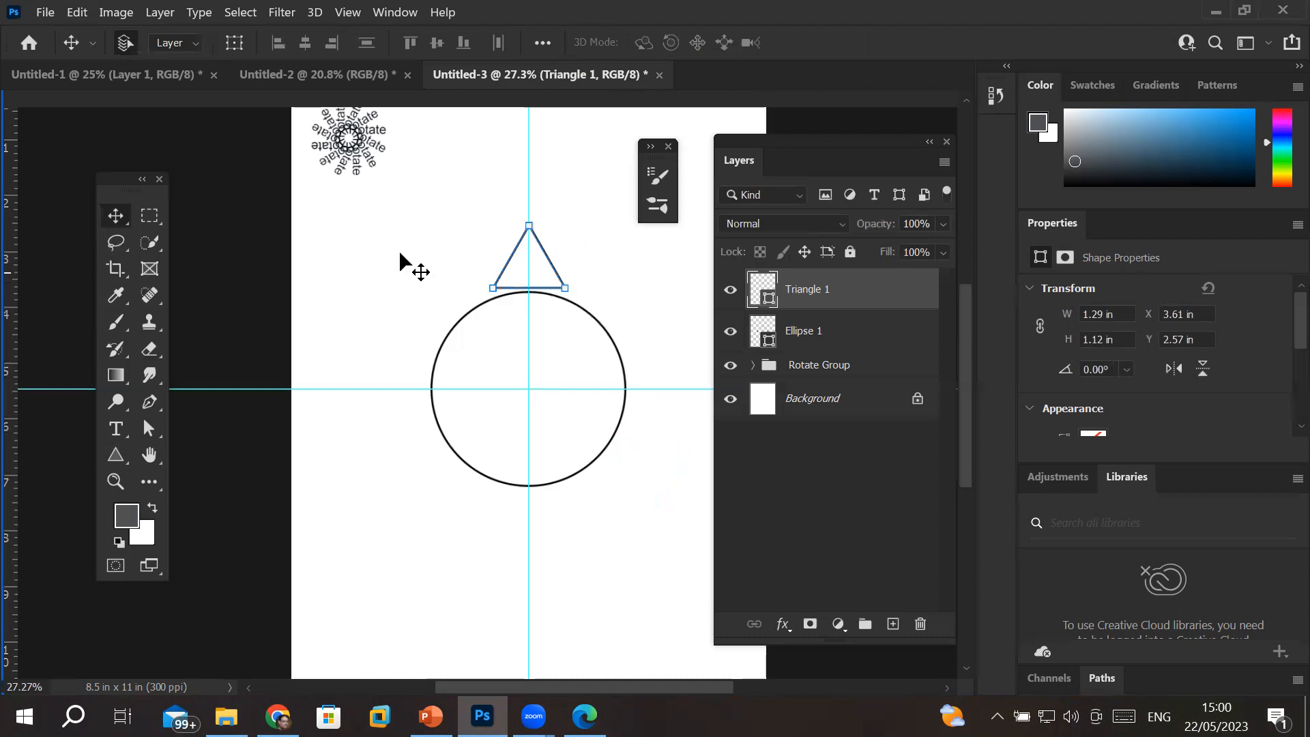
key("ctrl+t")
left_click_drag(530, 258, 527, 389)
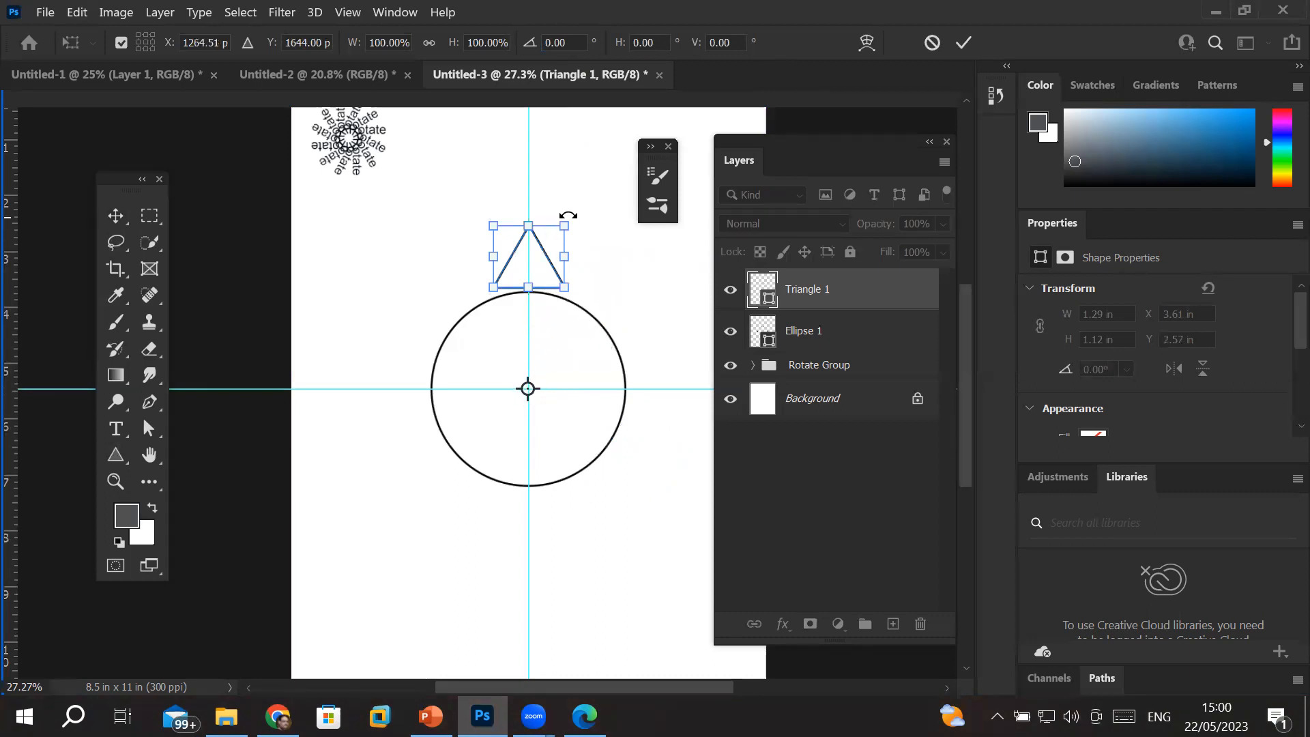
- Rotate the triangle 30° clockwise around the circle's centre and apply the transform
left_click_drag(571, 211, 606, 241)
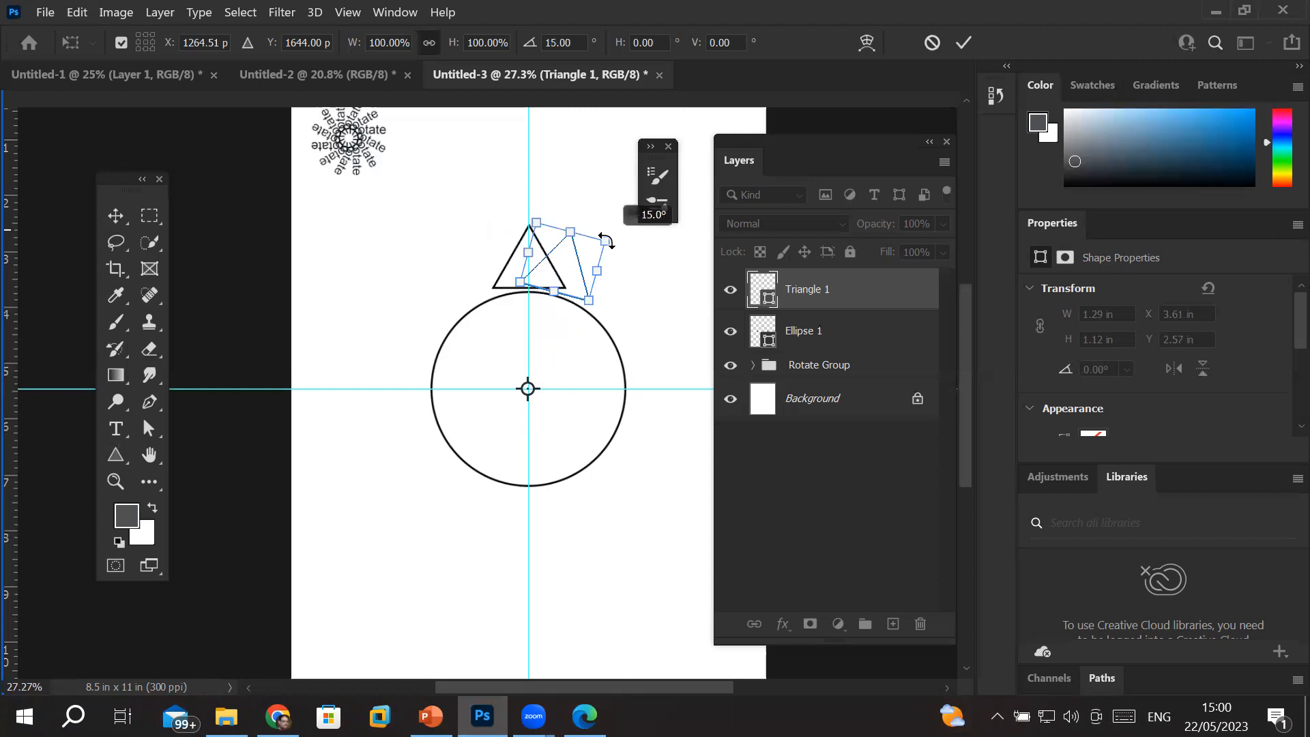
left_click_drag(606, 241, 594, 657)
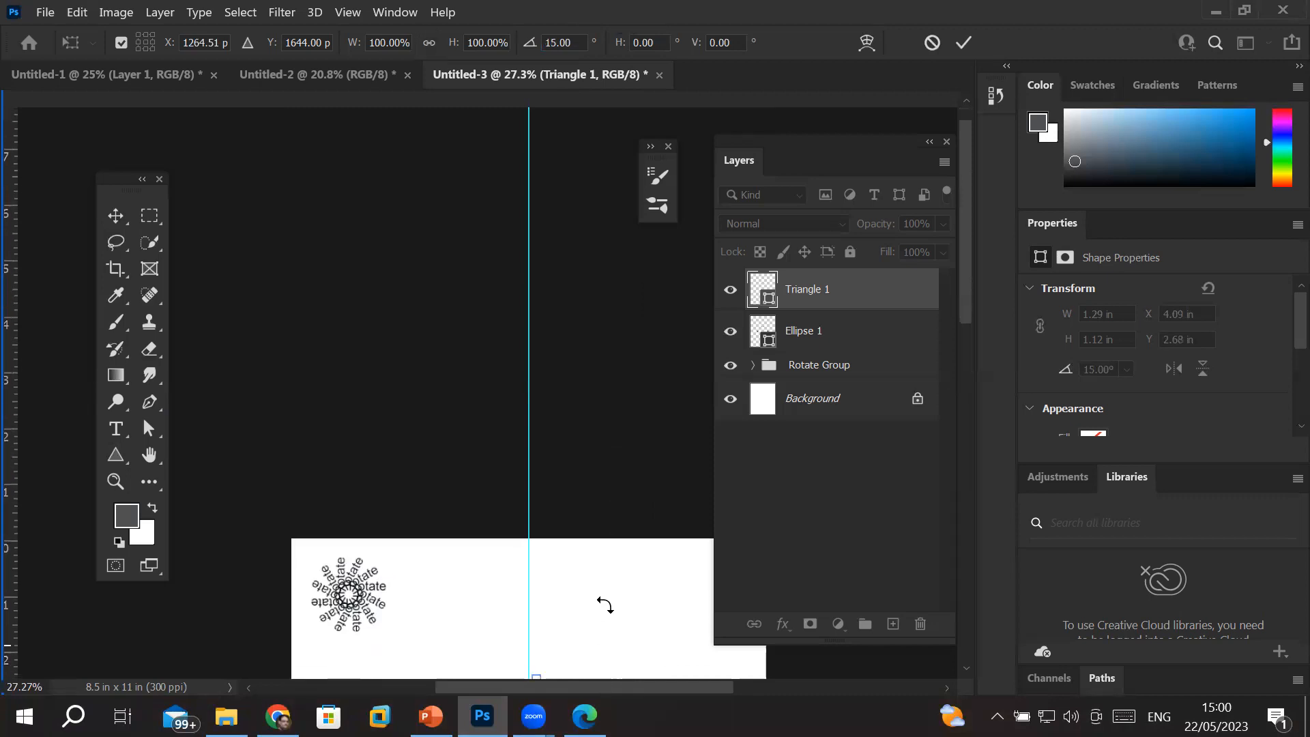
scroll(607, 579, "down", 6)
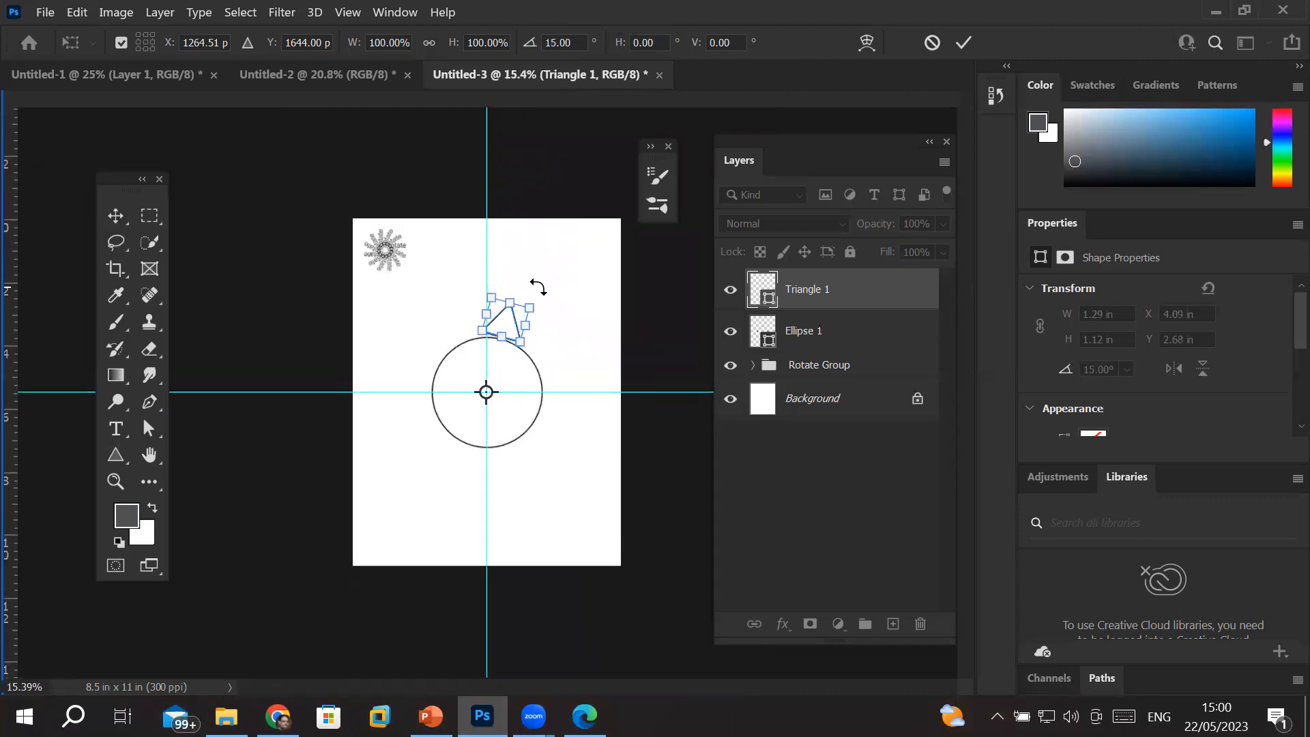
left_click_drag(538, 287, 563, 319)
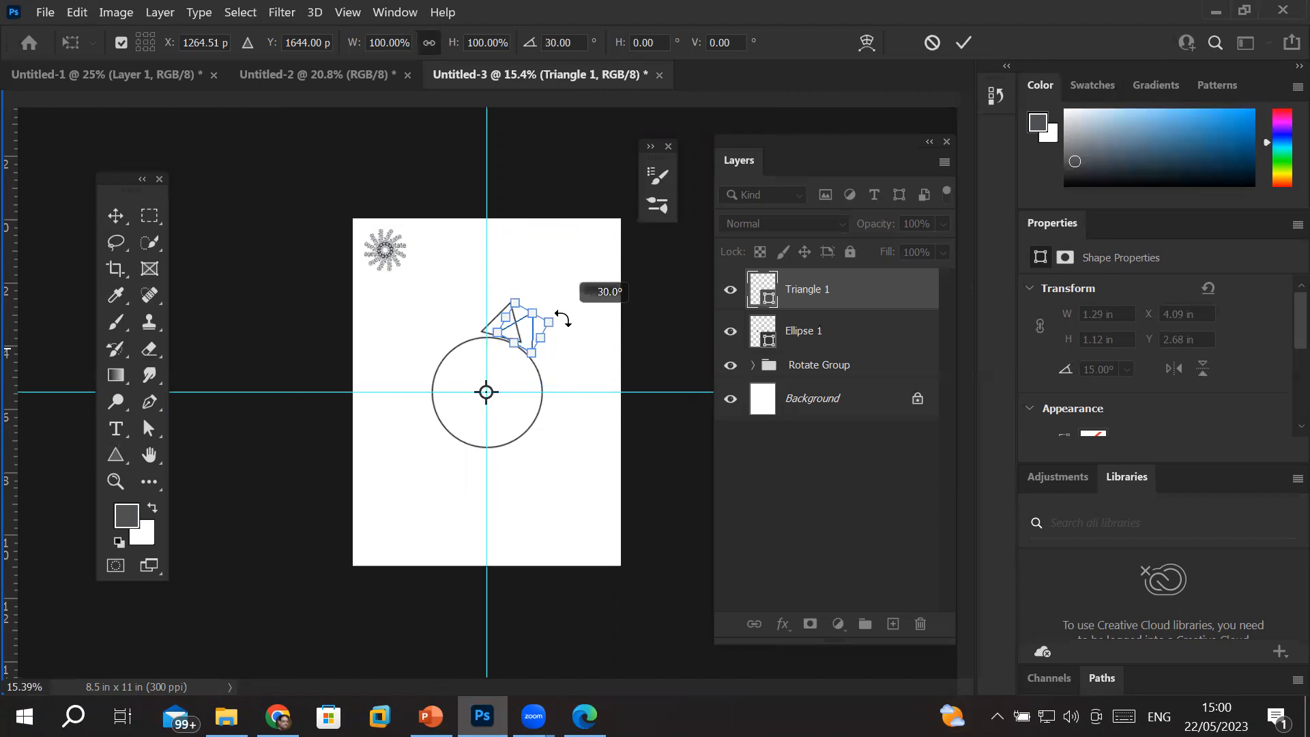
left_click_drag(563, 318, 563, 317)
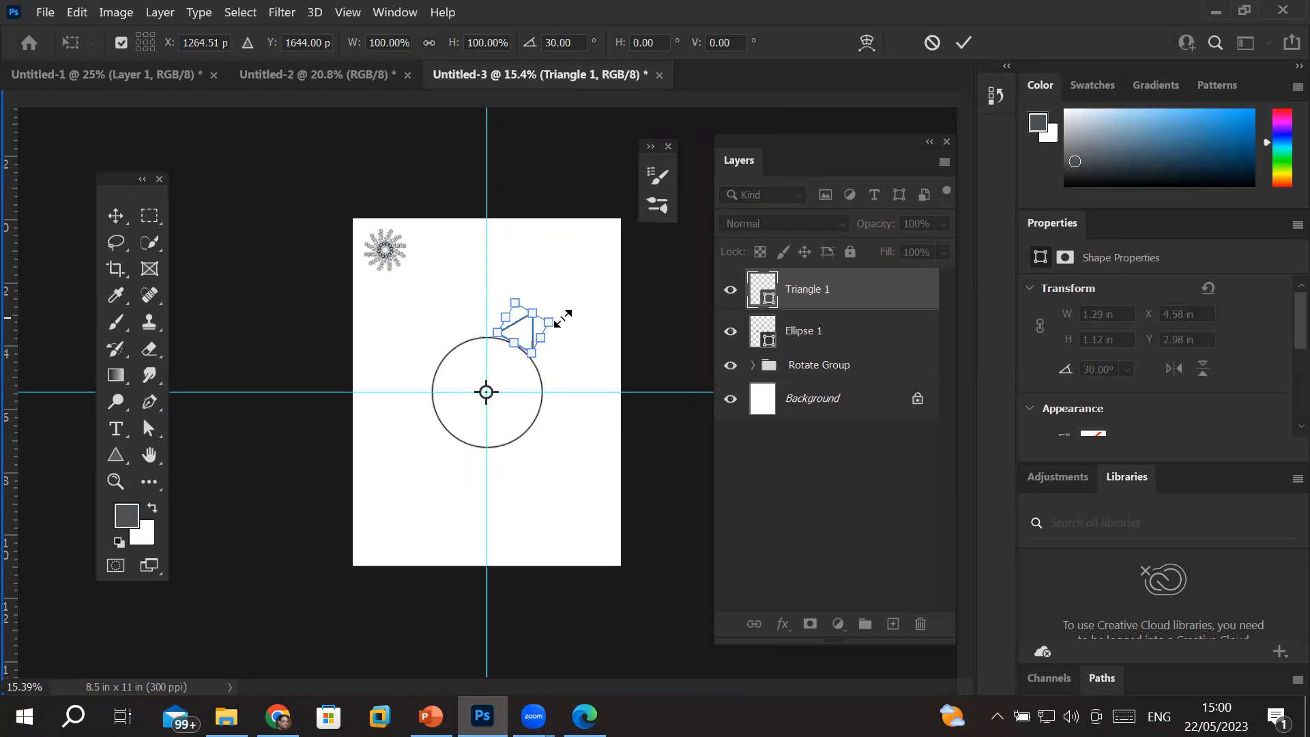
left_click(963, 43)
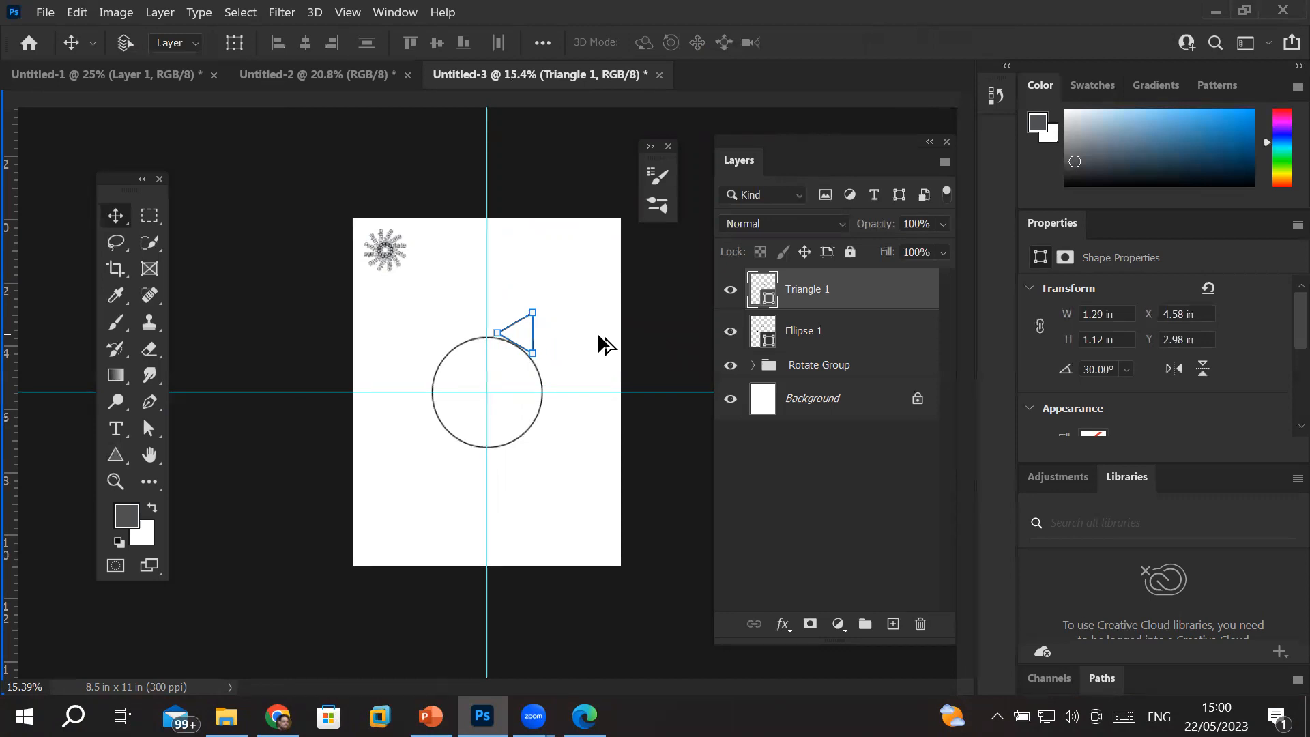
- Repeat the 30° rotation on successive copies of the triangle until twelve triangles surround the circle
key("ctrl+alt+shift+t")
key("ctrl+alt+shift+t")
key("ctrl+alt+shift+t")
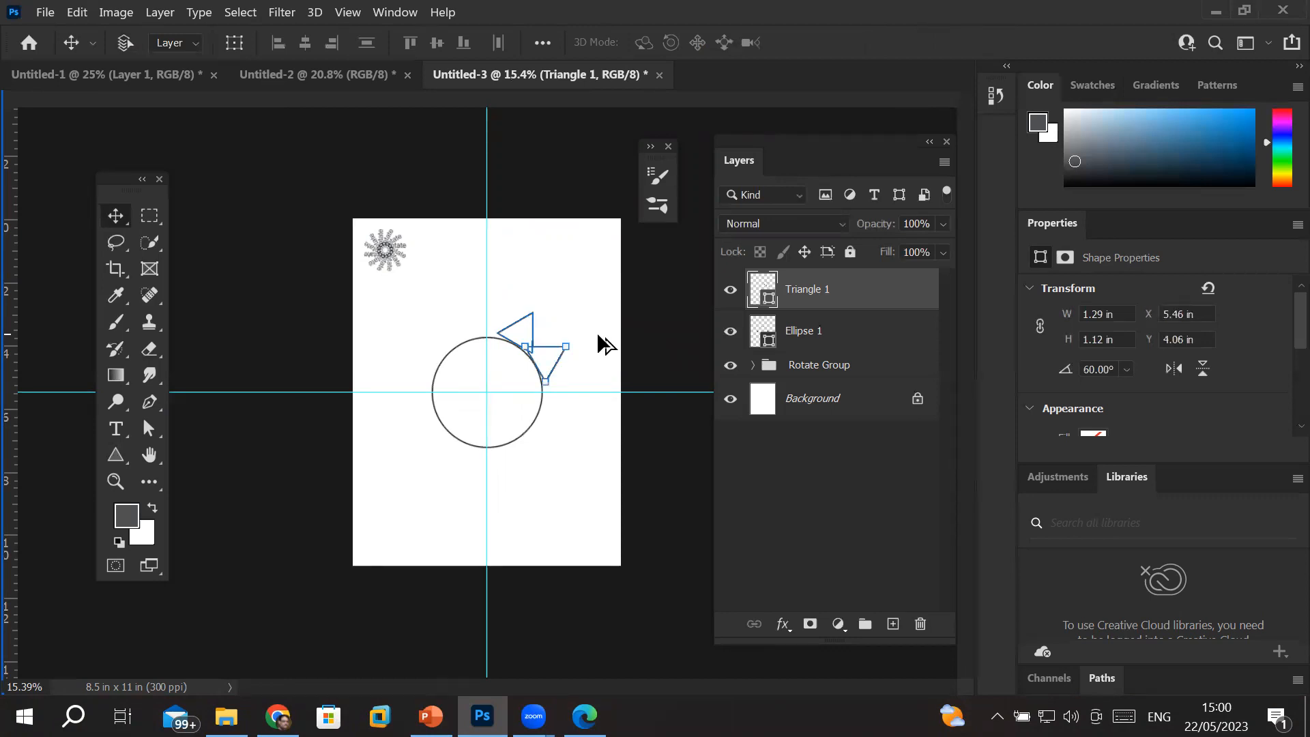
key("ctrl+alt+shift+t")
key("ctrl+alt+shift+t")
key("ctrl+alt+shift+t")
key("ctrl+alt+shift+t")
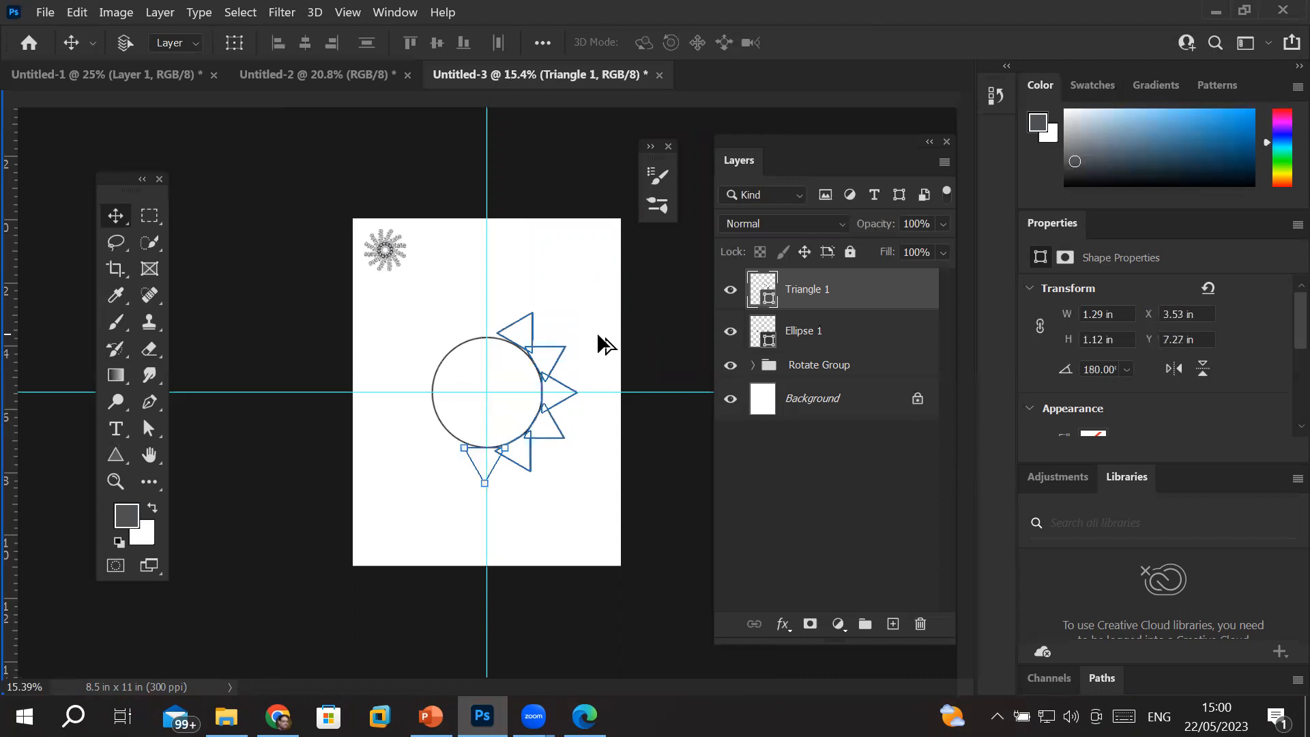
key("ctrl+alt+shift+t")
key("ctrl+alt+shift+t")
key("ctrl+alt+shift+t")
key("ctrl+alt+shift+t")
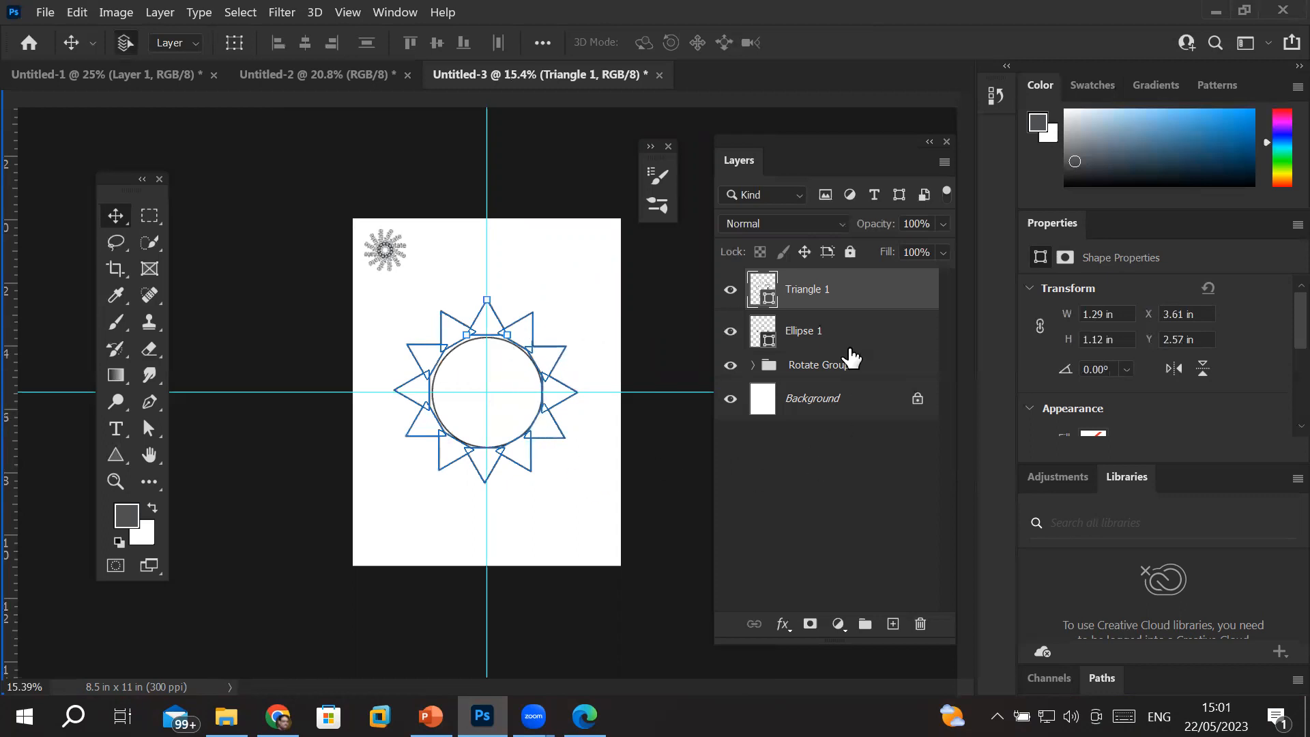
- Group the Triangle 1 and Ellipse 1 layers and scale the group to about 25%, placed in the page's top-right corner
left_click(805, 343, "shift")
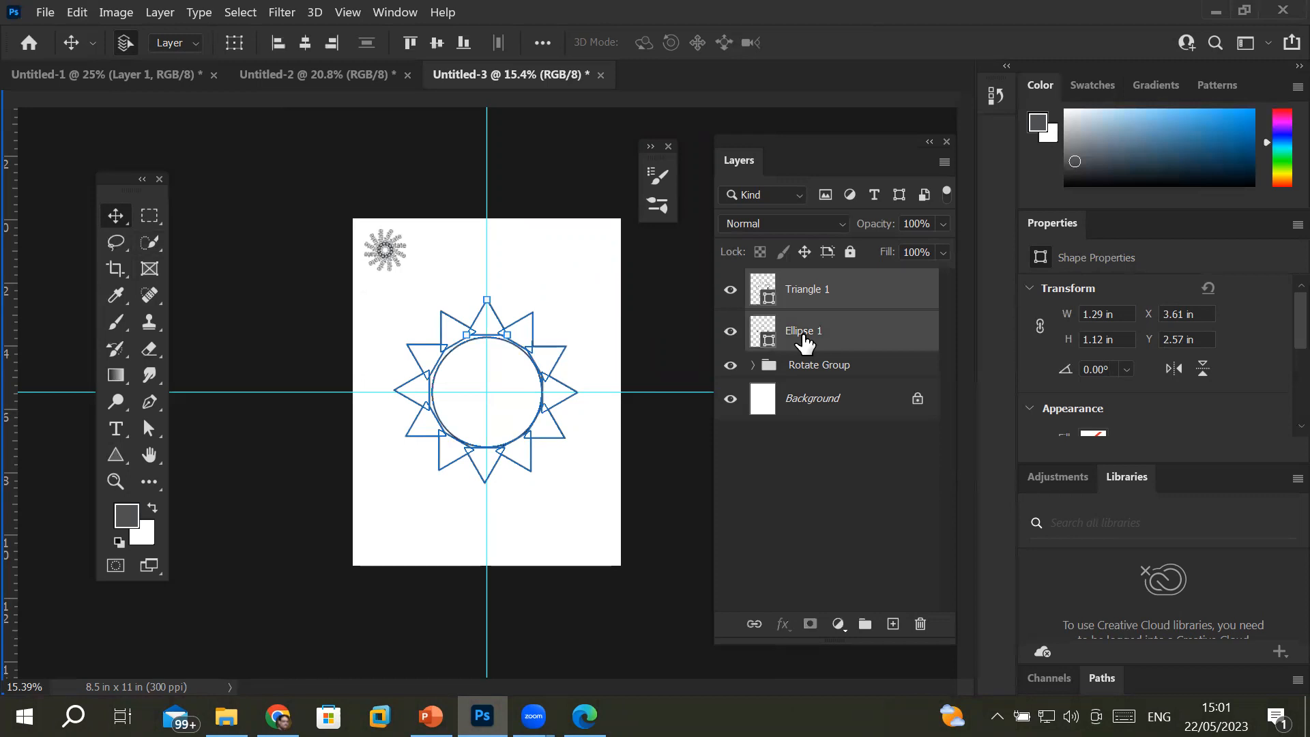
left_click(866, 624)
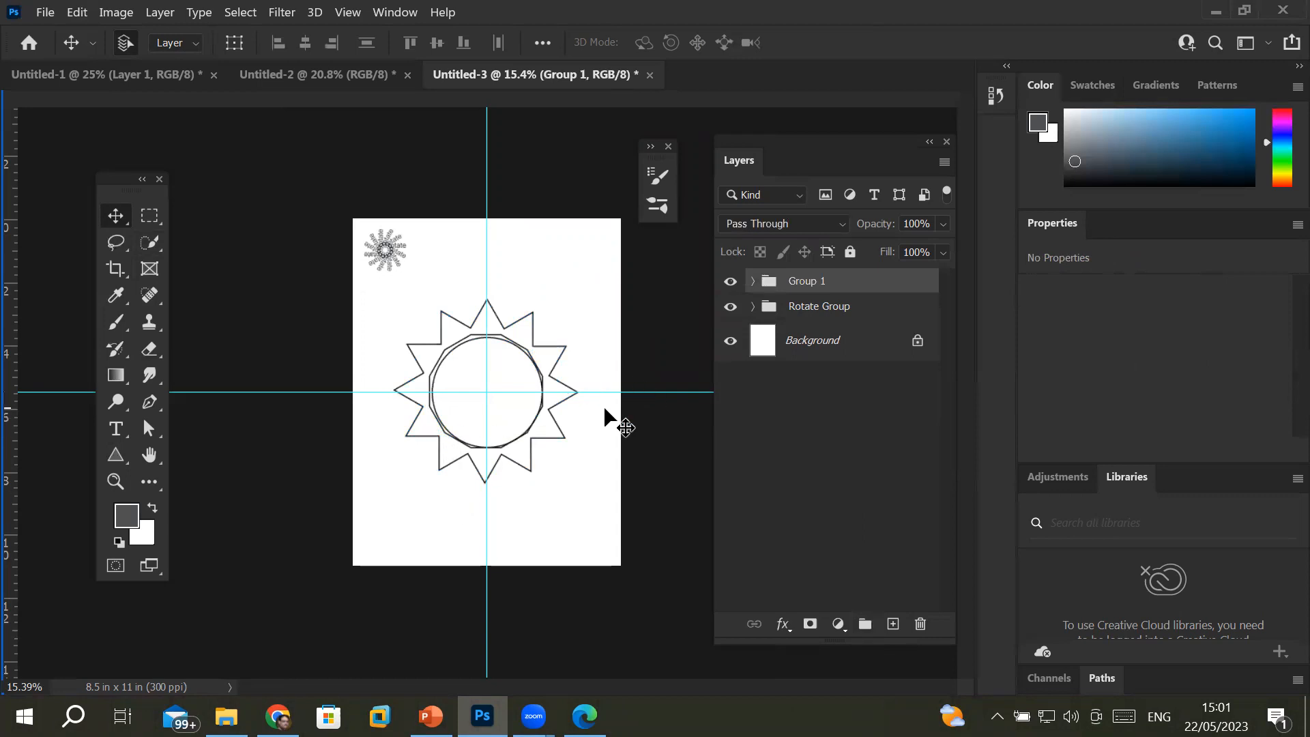
key("ctrl+t")
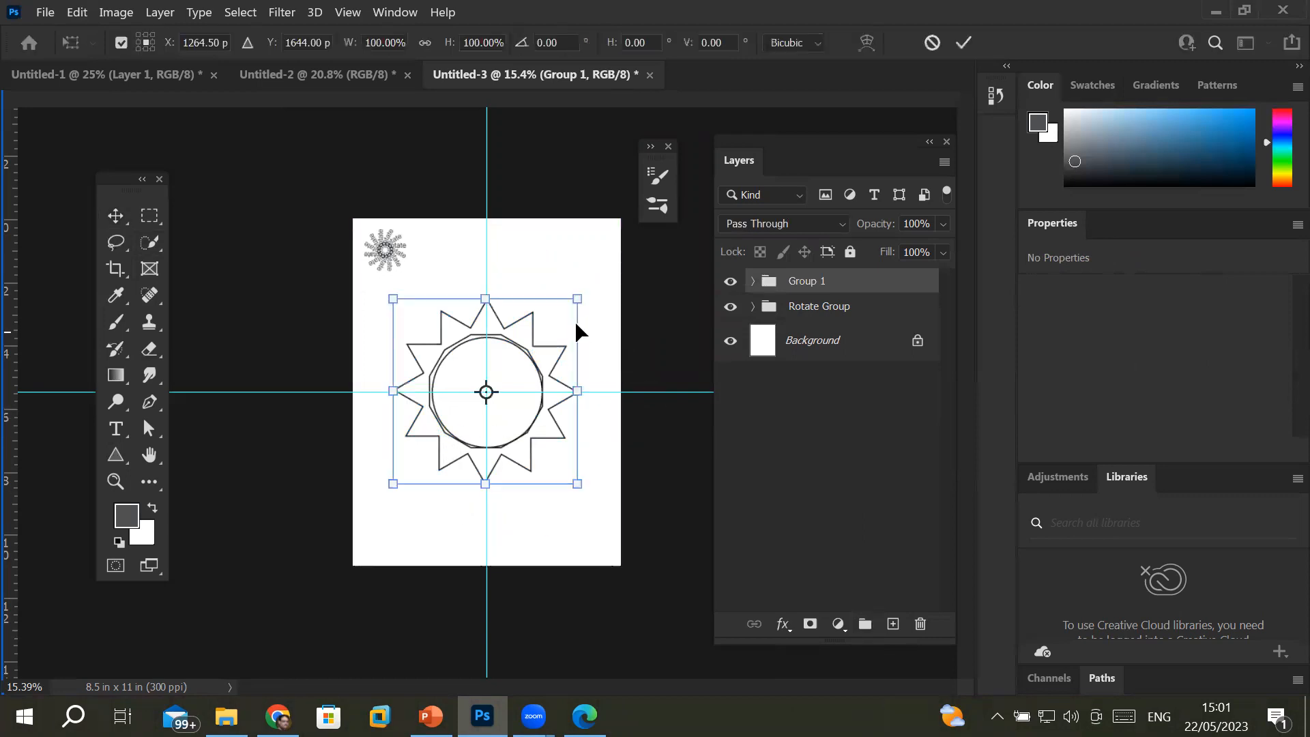
left_click_drag(579, 305, 611, 262)
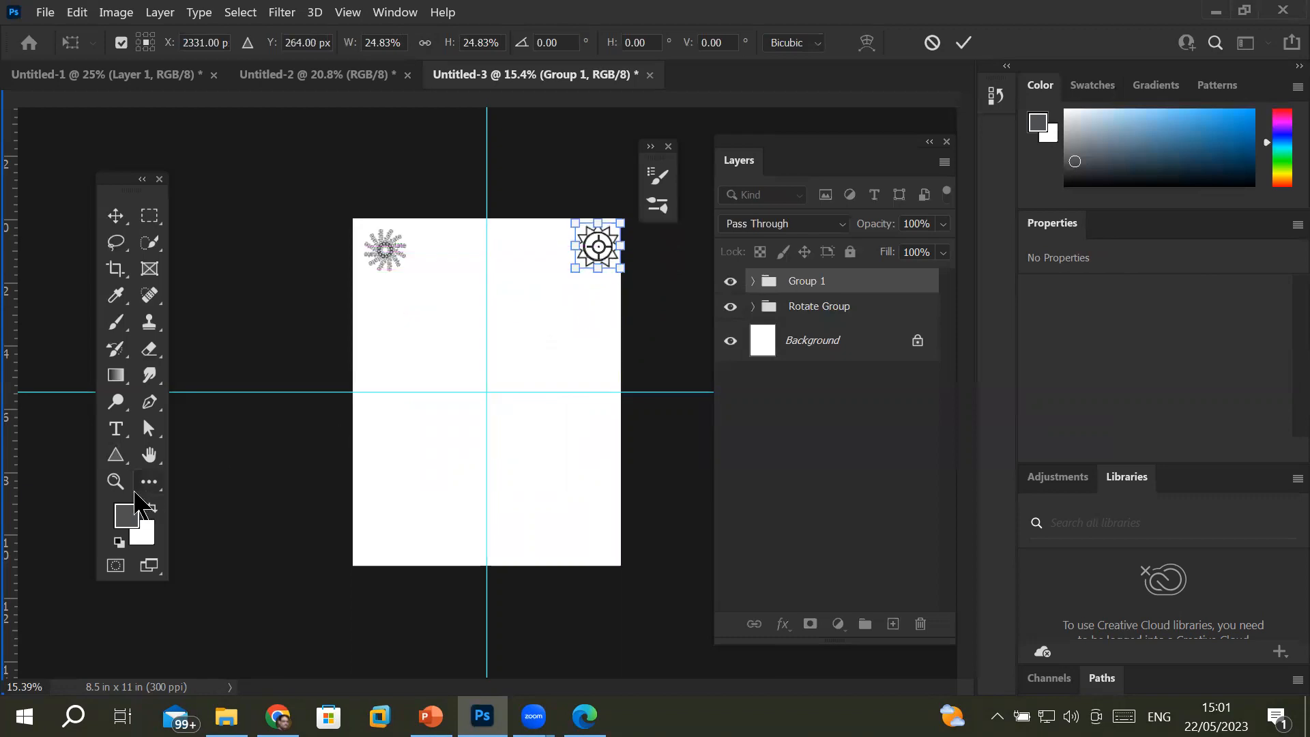
- Draw a rounded rectangle about 137 by 328 px above the guide intersection and centre it on the vertical guide
left_click(117, 471)
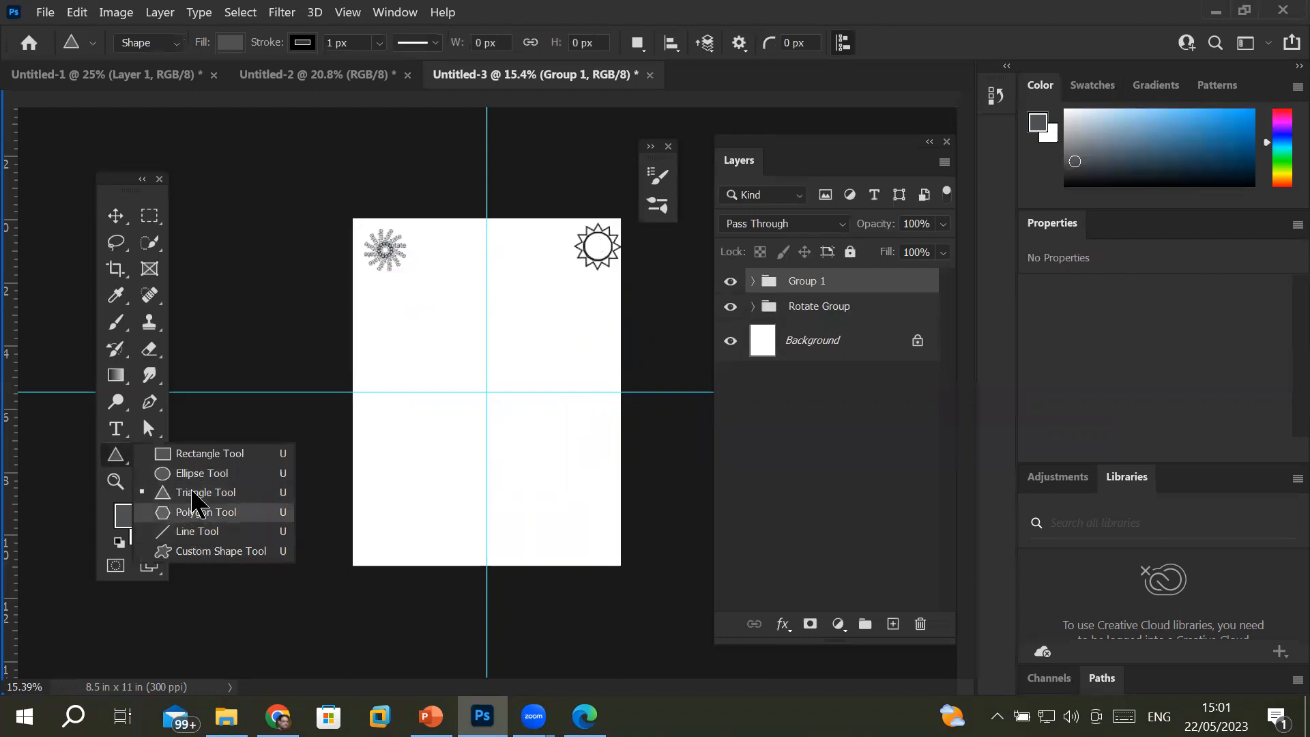
left_click(224, 454)
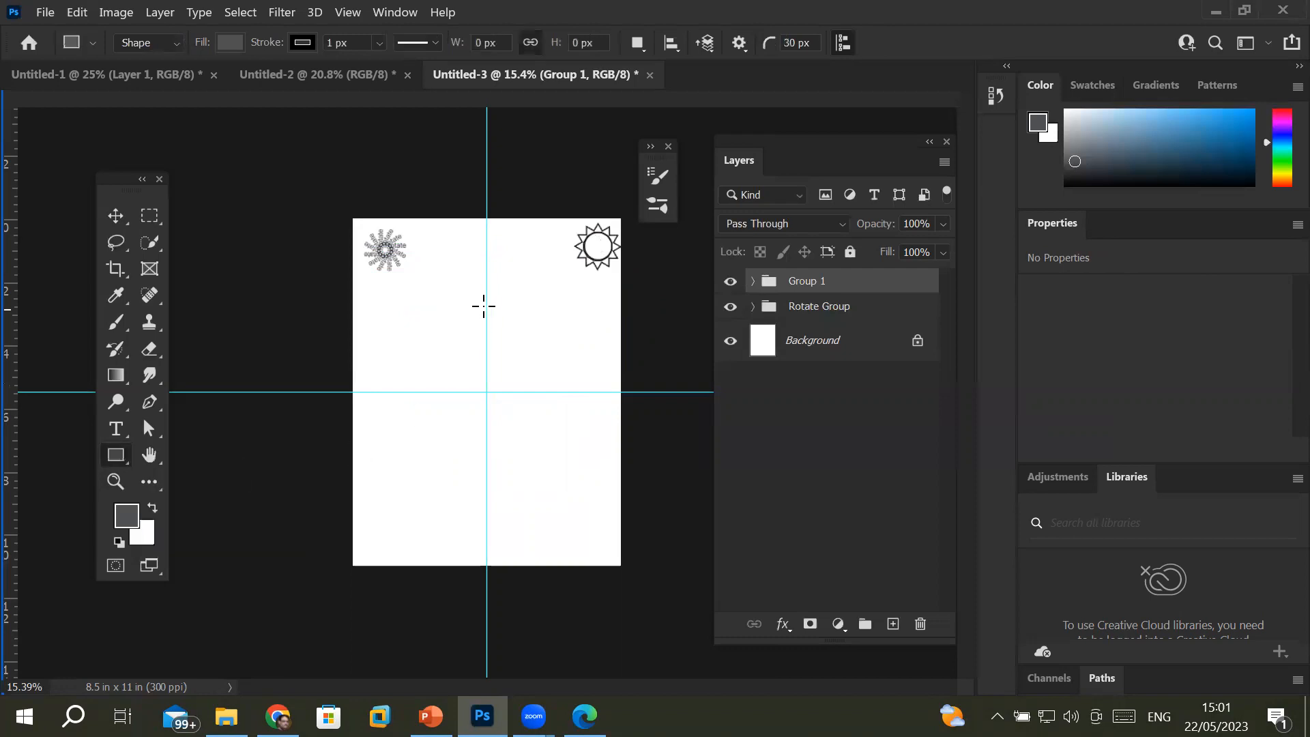
left_click_drag(473, 302, 489, 334)
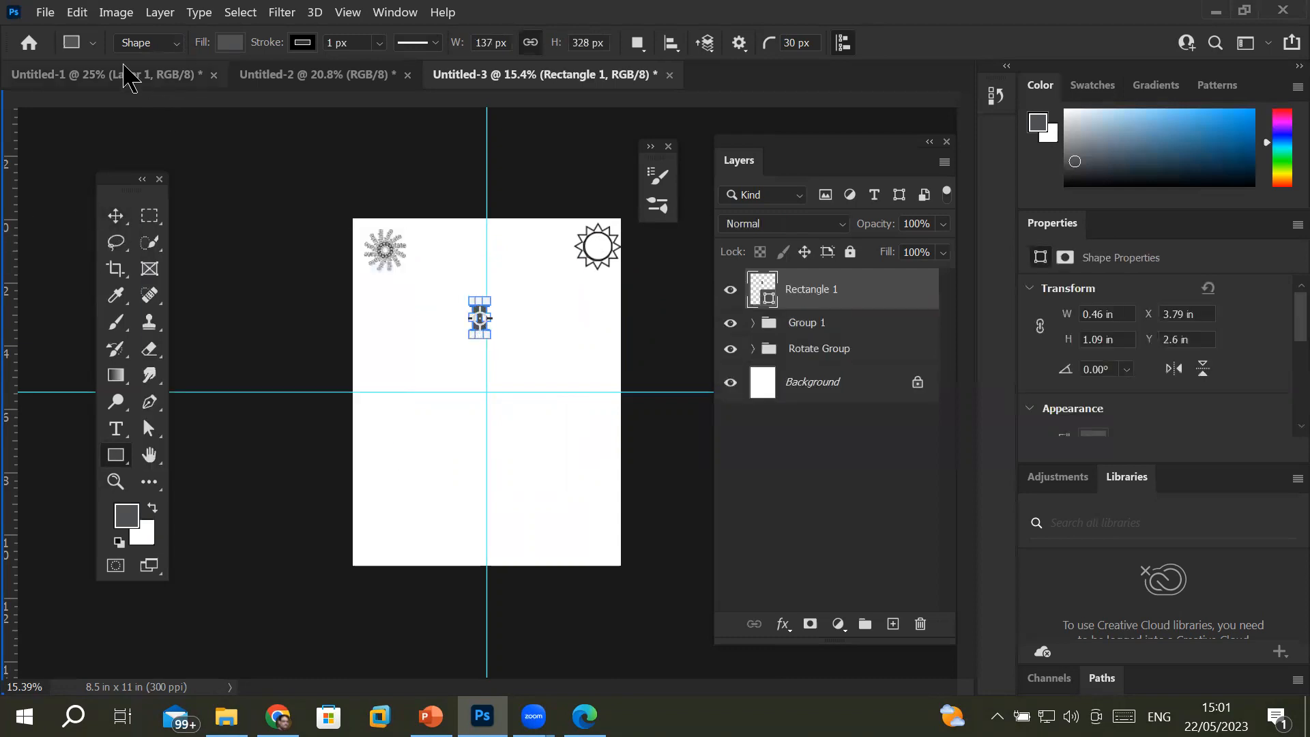
scroll(491, 339, "up", 1)
scroll(511, 248, "up", 2)
scroll(512, 240, "down", 2)
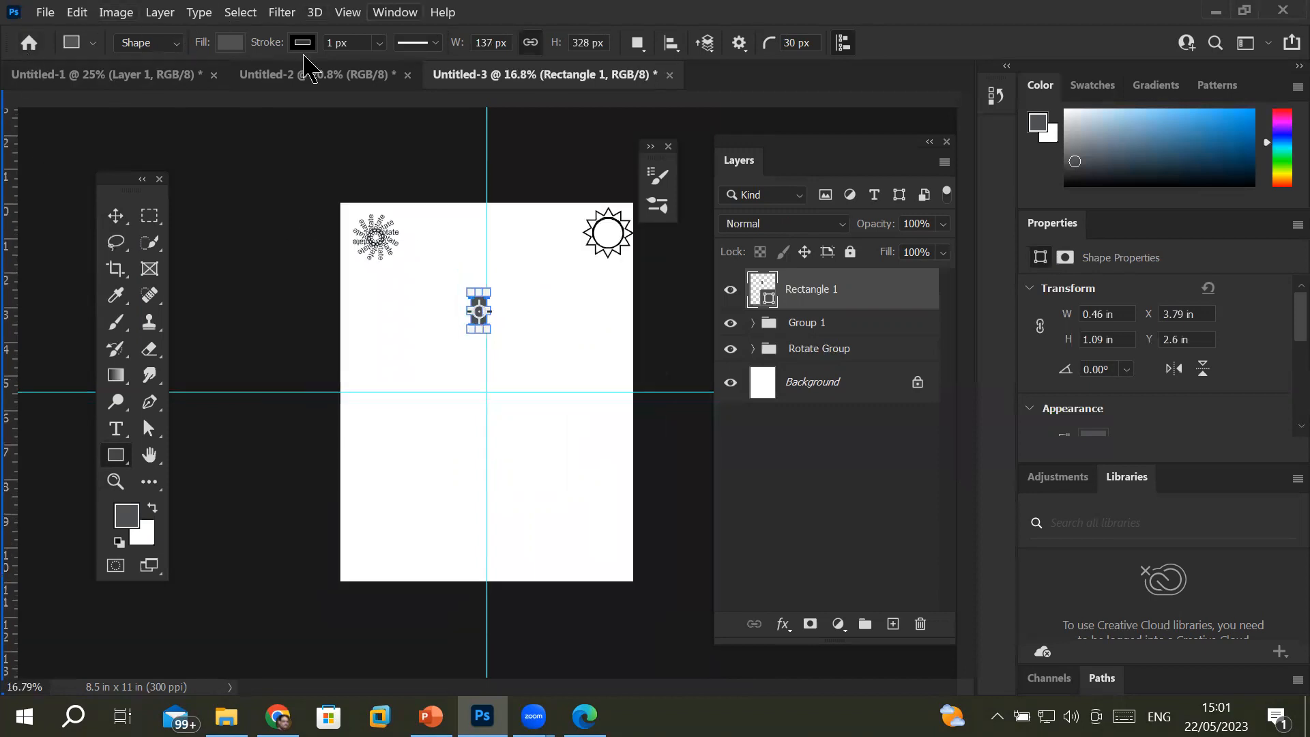
left_click(115, 215)
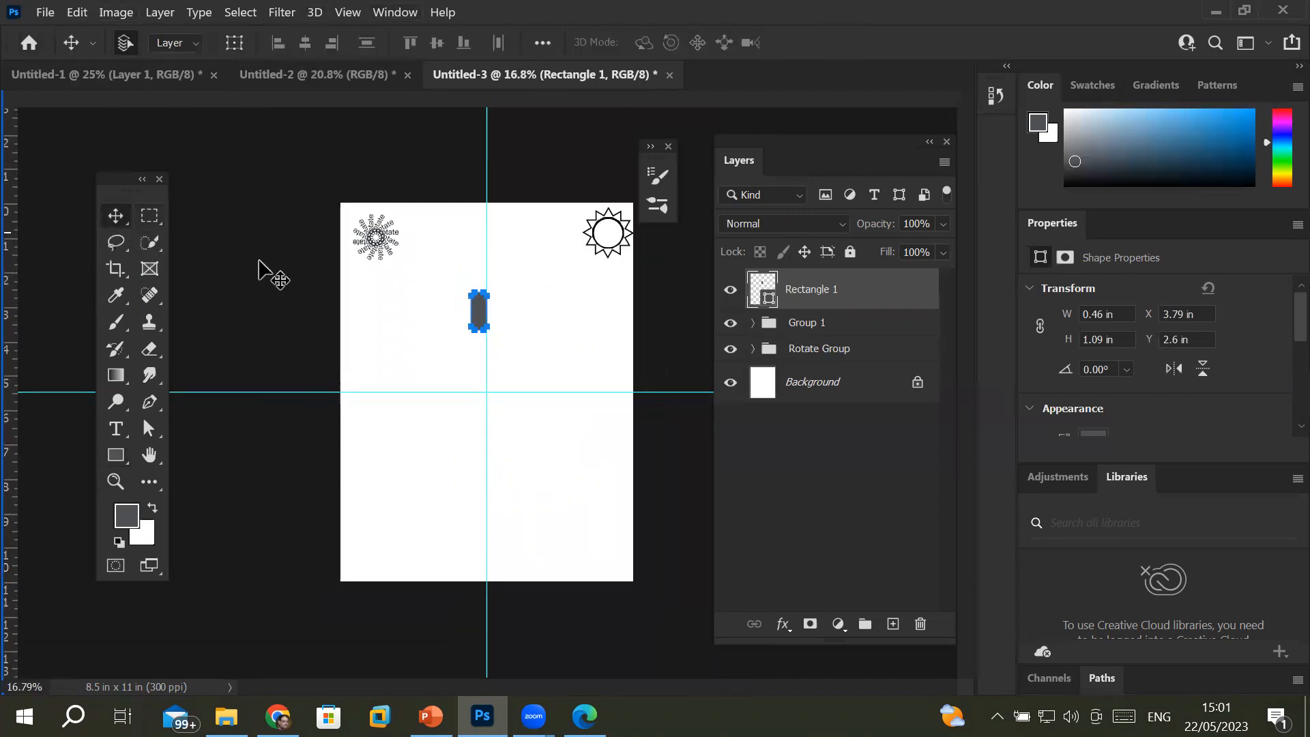
left_click_drag(482, 319, 490, 315)
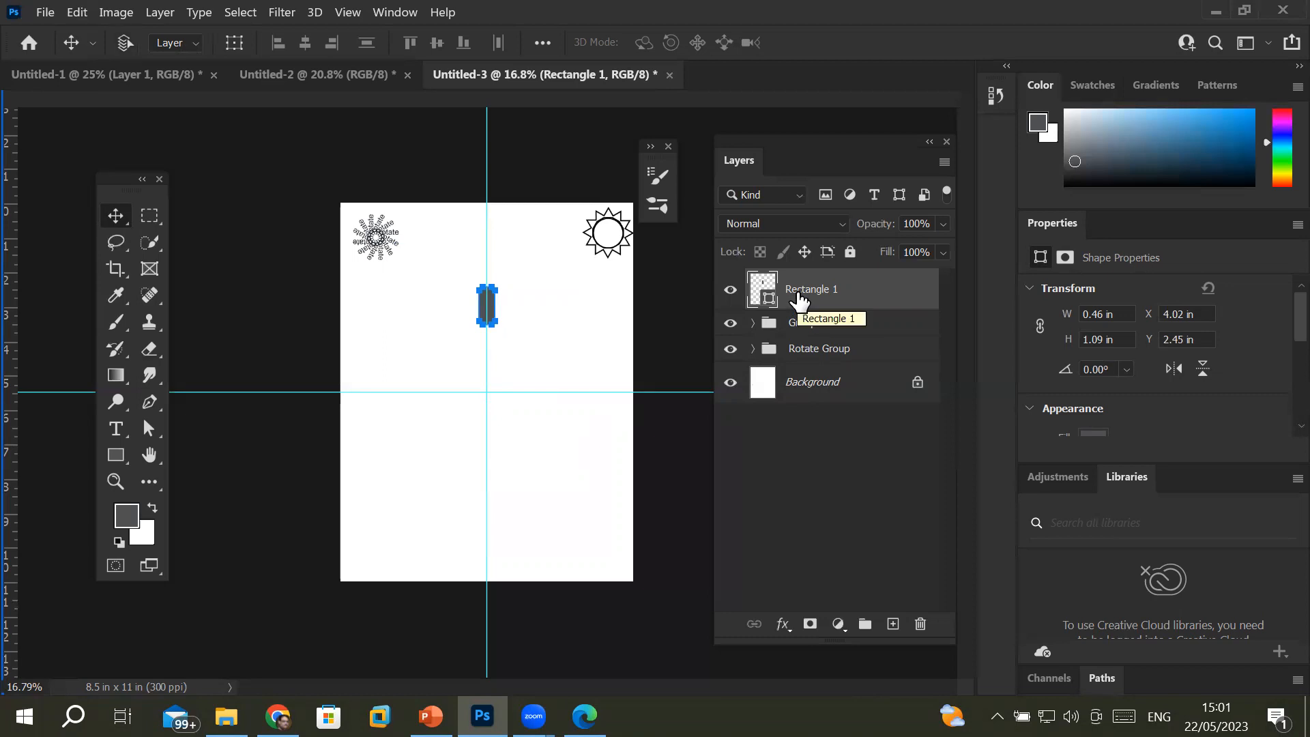
- Free Transform the rectangle with its reference point on the guide intersection, rotating it 15° clockwise around that point
key("ctrl+t")
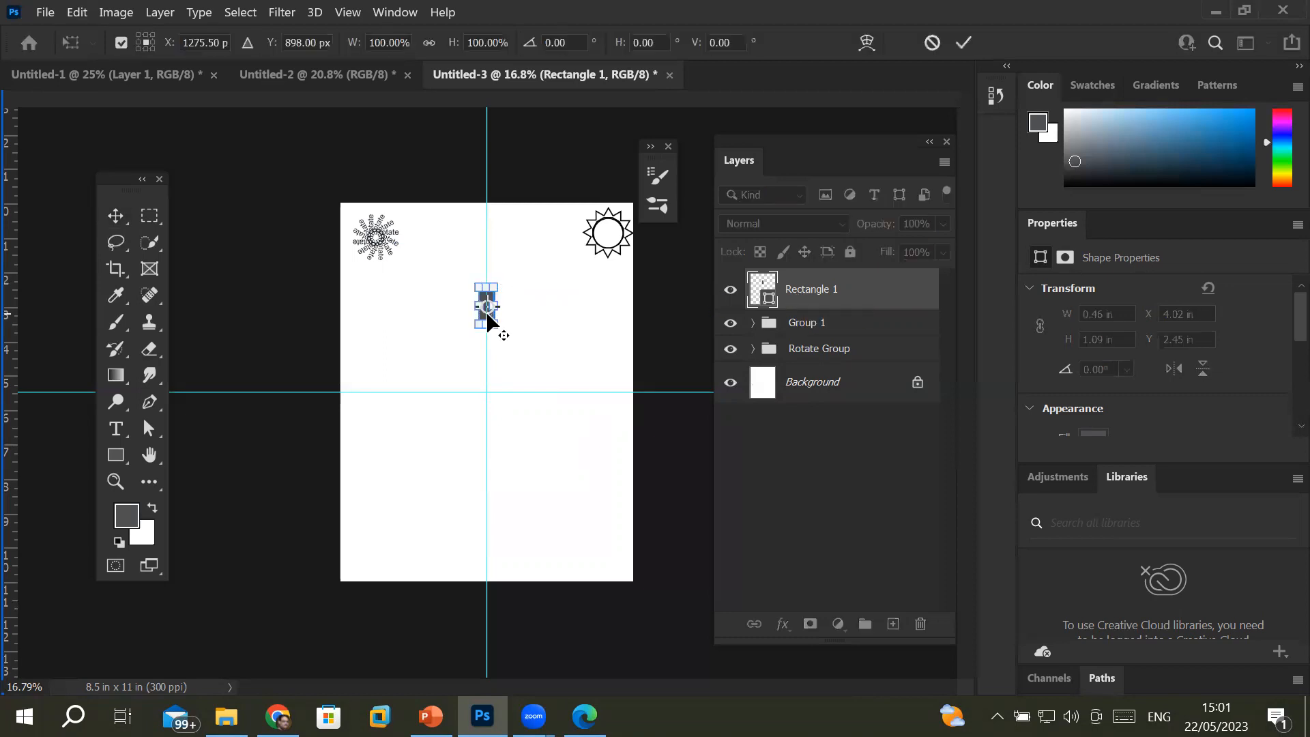
left_click_drag(487, 307, 486, 394)
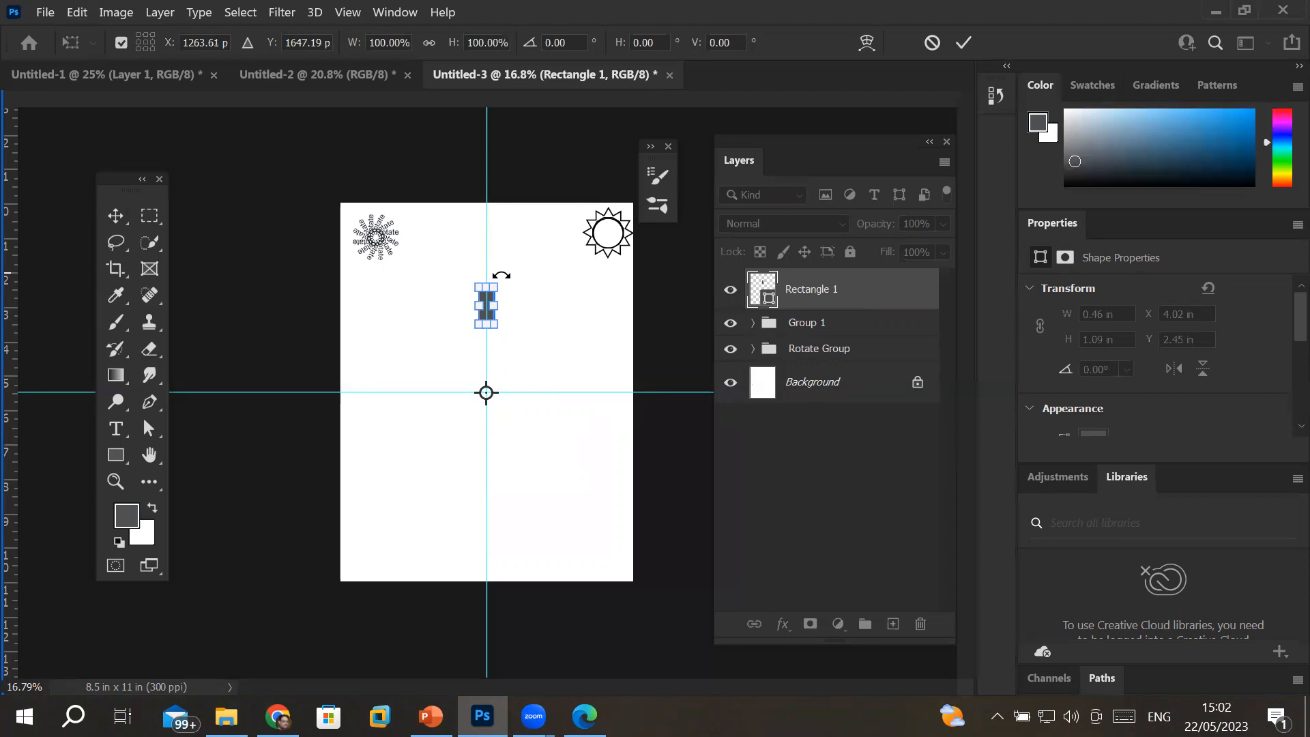
left_click_drag(501, 275, 531, 298)
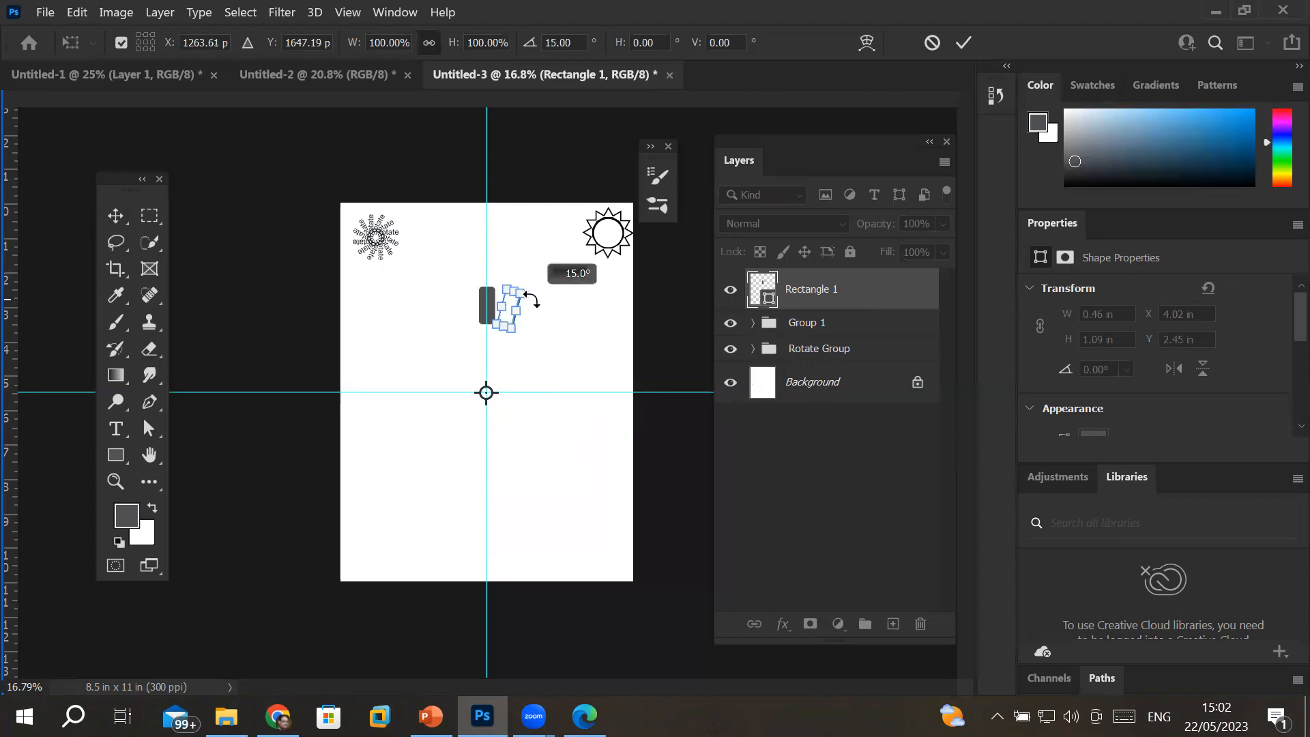
mouse_move(532, 299)
left_mouse_down()
mouse_move(548, 314)
mouse_move(534, 303)
left_mouse_up()
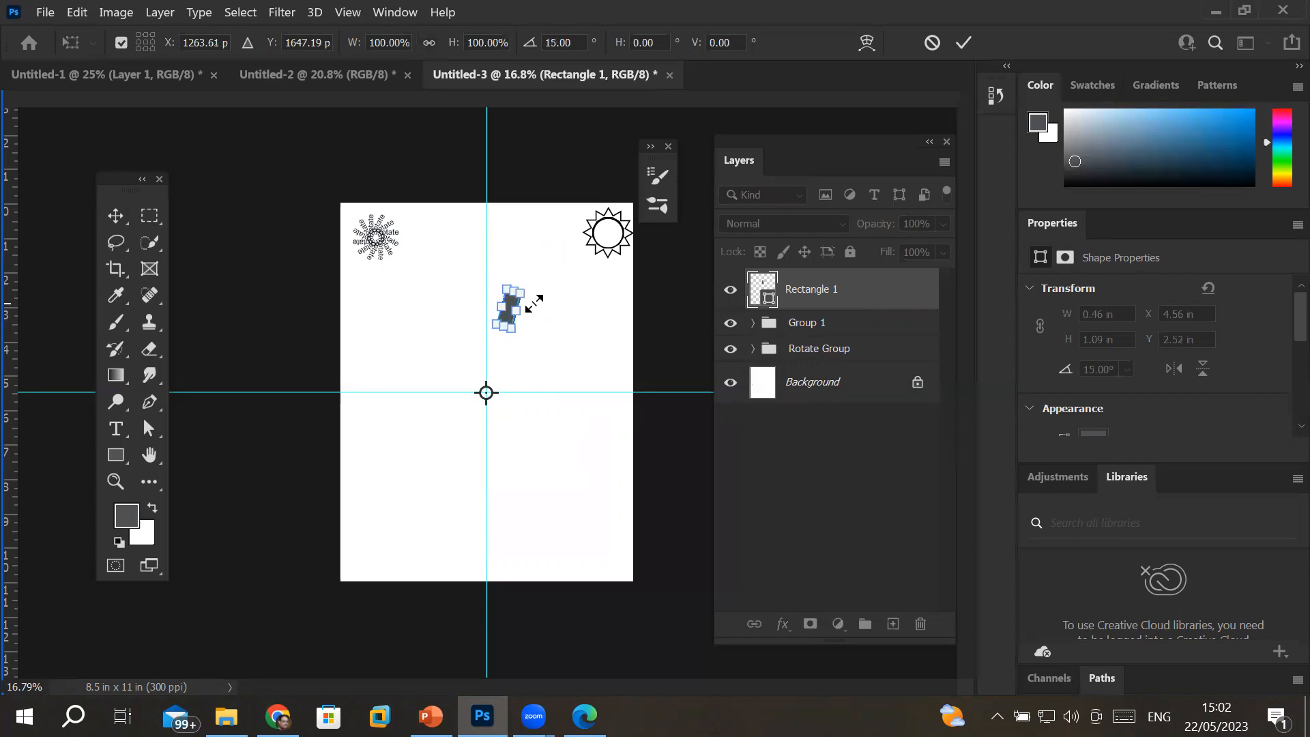
left_click(963, 43)
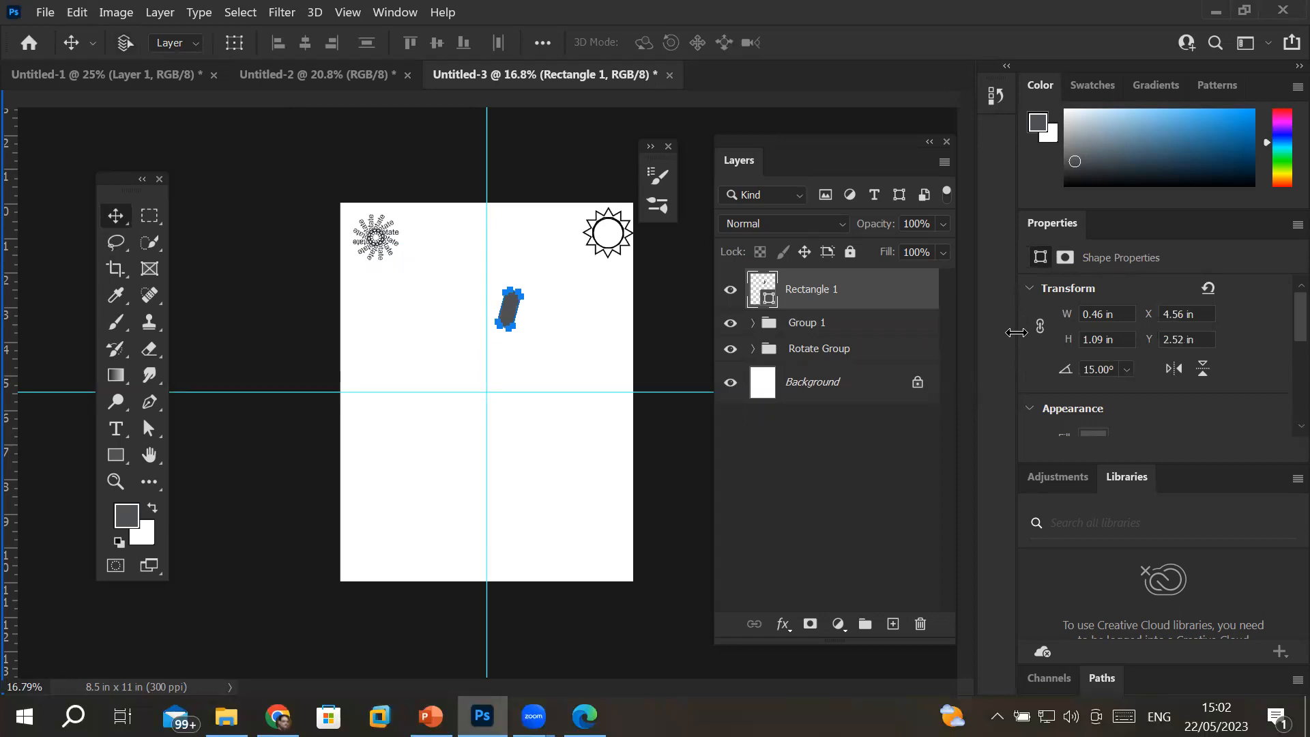
- Repeat the 15° rotation on successive copies of the rectangle until they form a full ring around the guide intersection
key("ctrl+alt+shift+t")
key("ctrl+alt+shift+t")
key("ctrl+alt+shift+t")
key("ctrl+alt+shift+t")
key("ctrl+alt+shift+t")
key("ctrl+alt+shift+t")
key("ctrl+alt+shift+t")
key("ctrl+alt+shift+t")
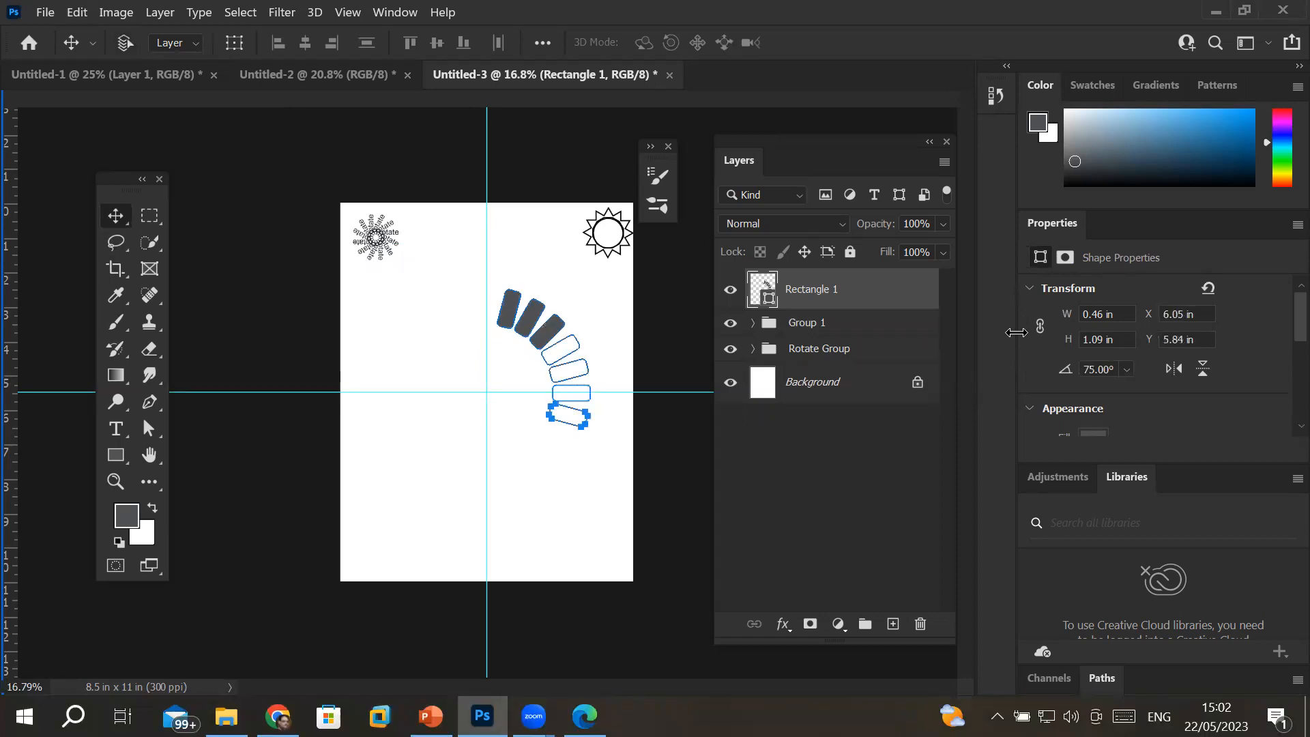
key("ctrl+alt+shift+t")
key("ctrl+alt+shift+t")
key("ctrl+alt+shift+t")
key("ctrl+alt+shift+t")
key("ctrl+alt+shift+t")
key("ctrl+alt+shift+t")
key("ctrl+alt+shift+t")
key("ctrl+alt+shift+t")
key("ctrl+alt+shift+t")
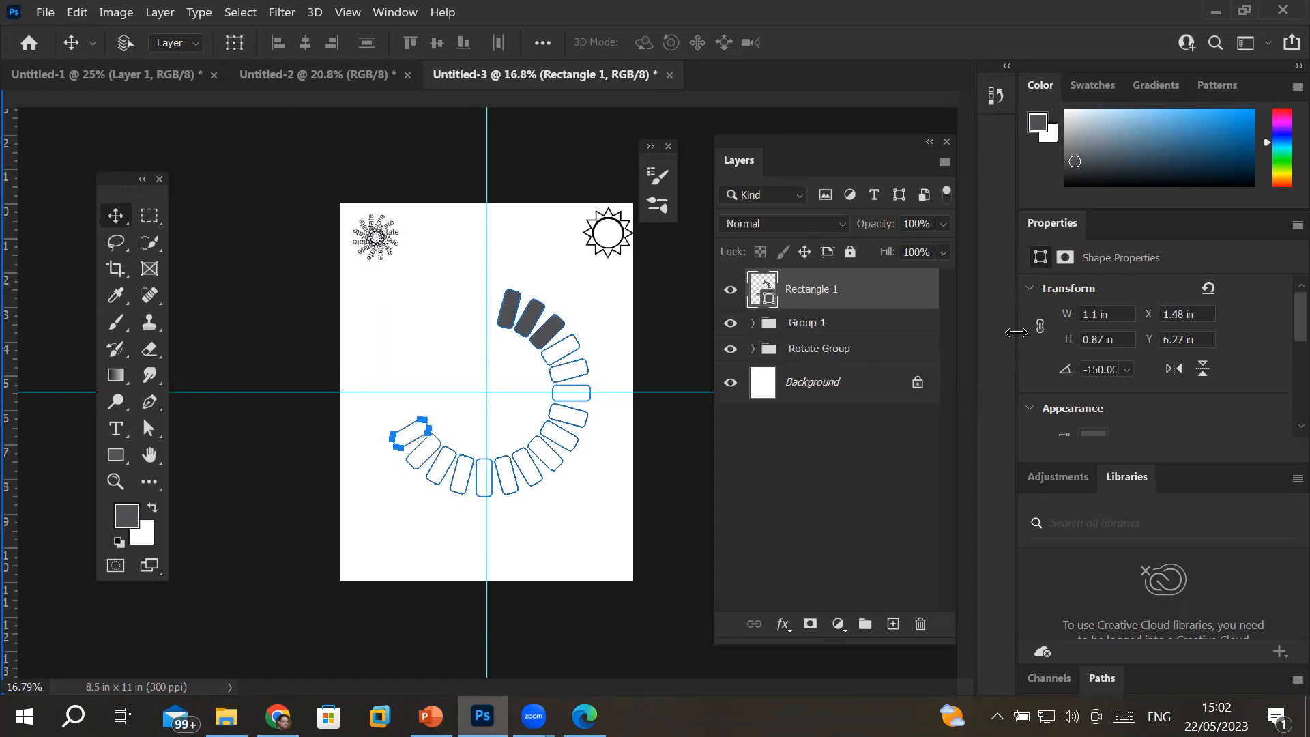
key("ctrl+alt+shift+t")
key("ctrl+alt+shift+t")
key("ctrl+alt+shift+t")
key("ctrl+alt+shift+t")
key("ctrl+alt+shift+t")
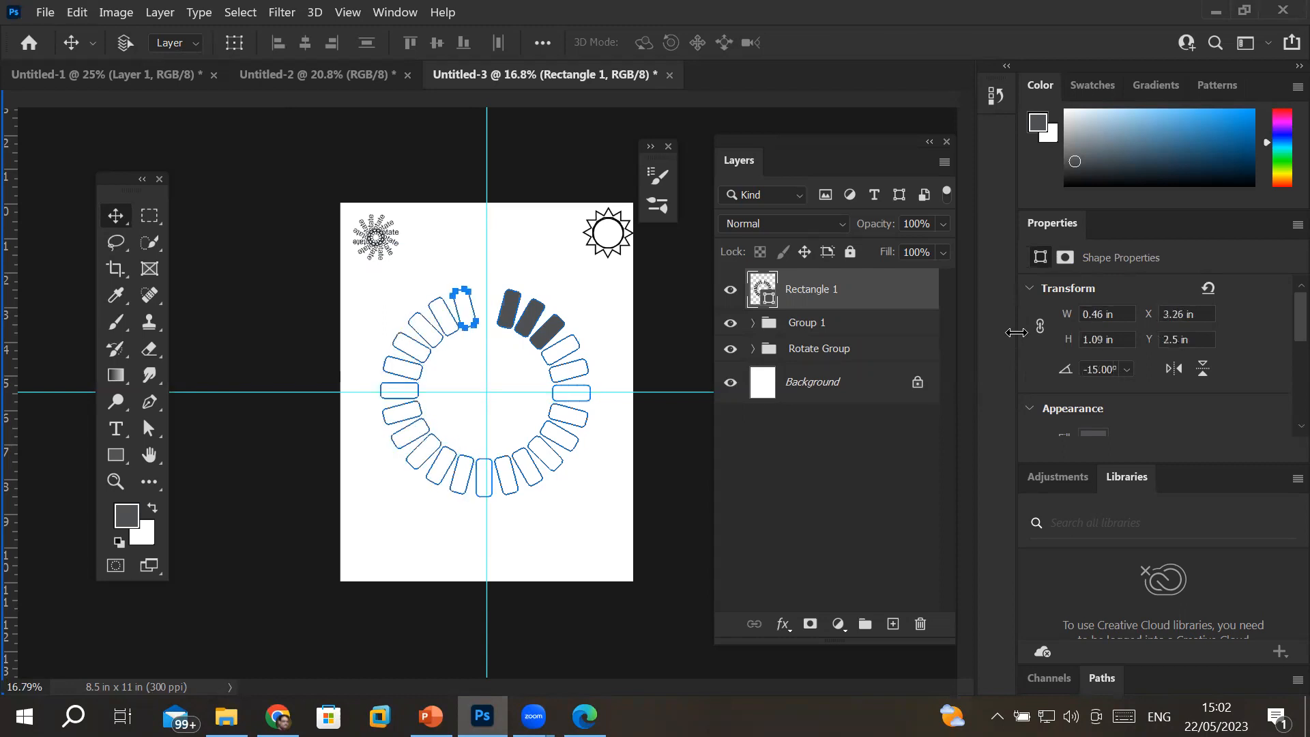
key("ctrl+alt+shift+t")
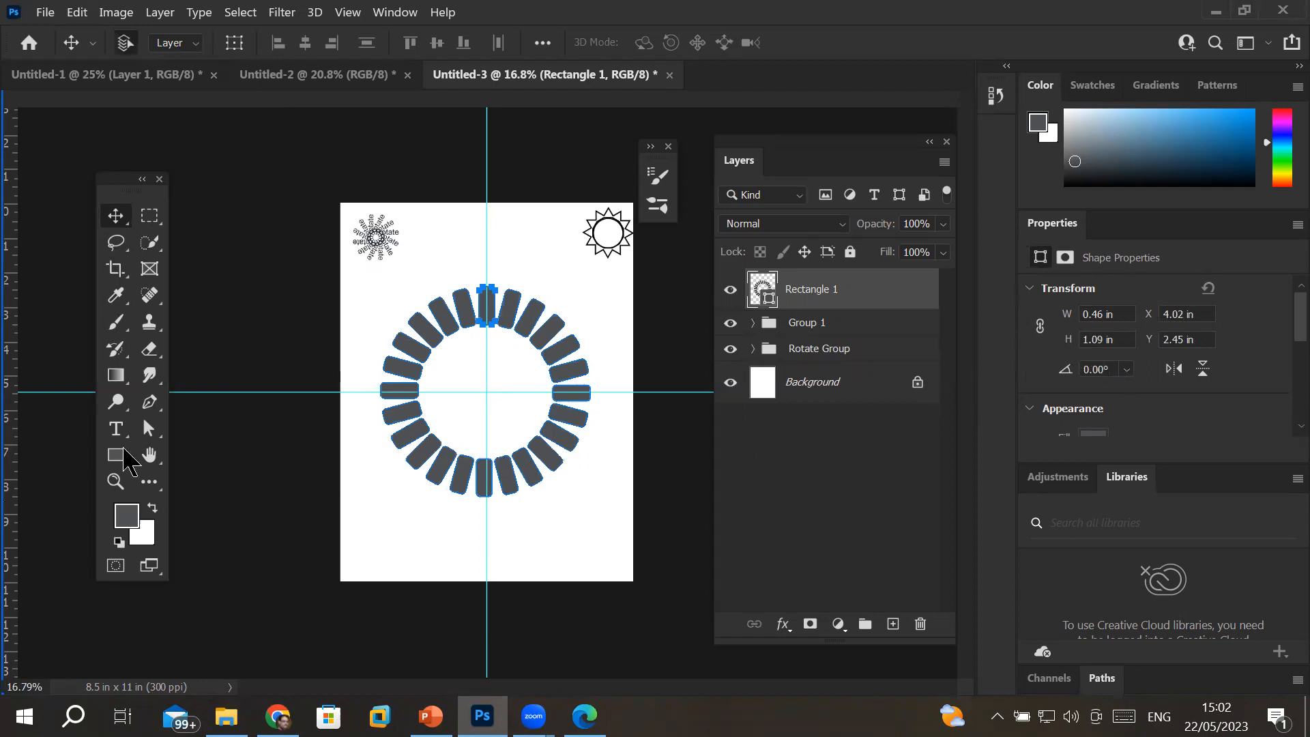
- Add a horizontal text layer reading "S" inside the rectangle ring, just above the guide intersection
left_click(118, 428)
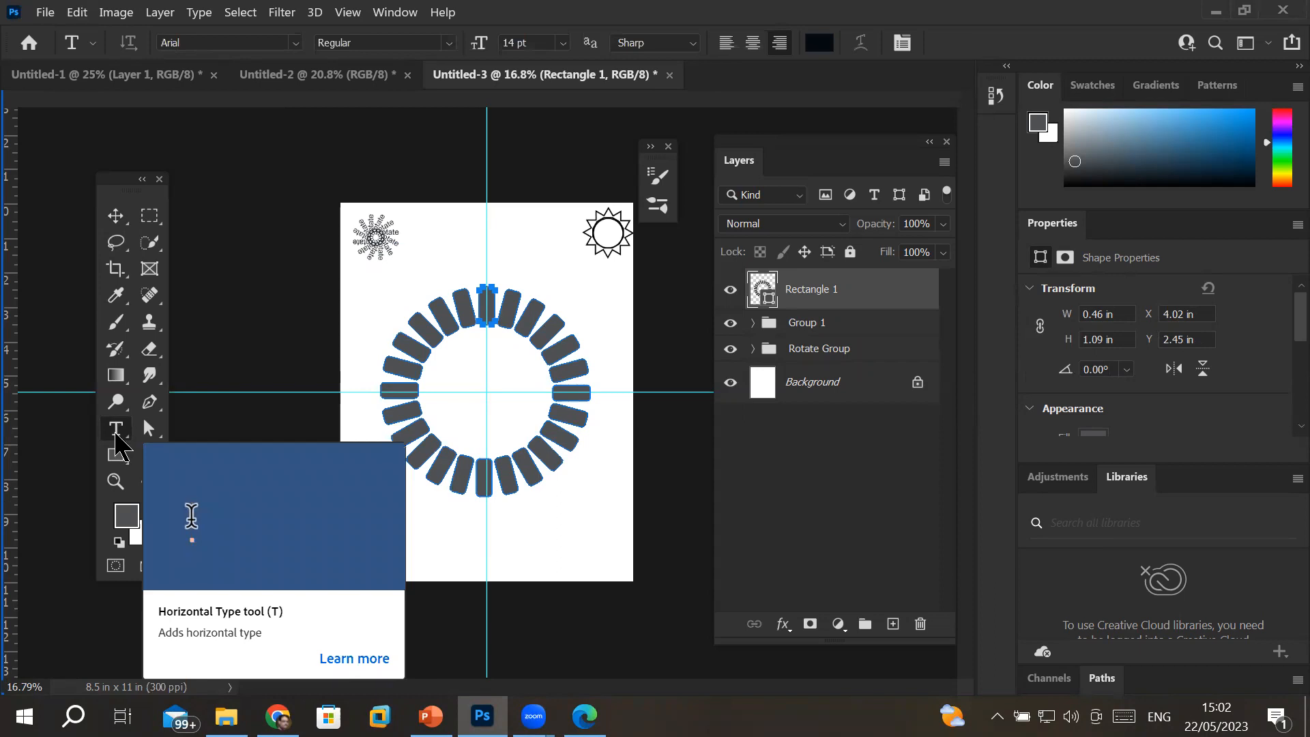
right_click(116, 431)
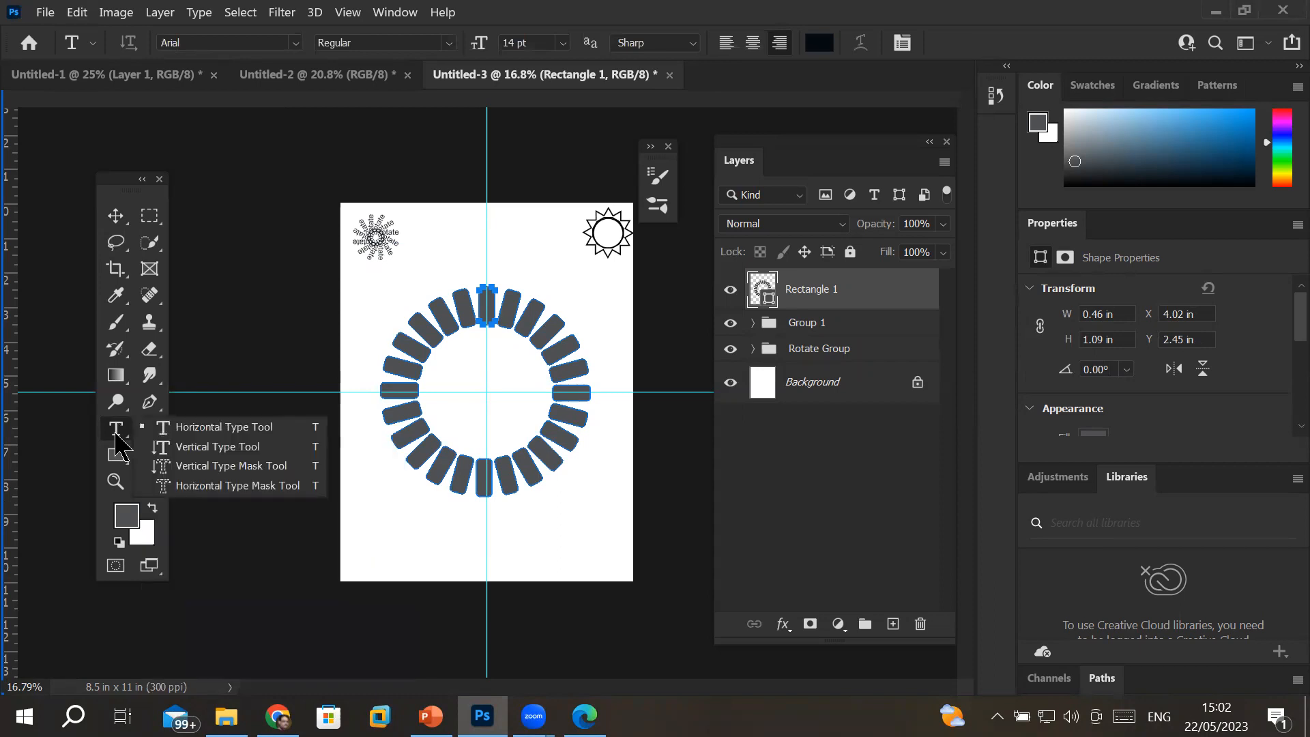
left_click(212, 427)
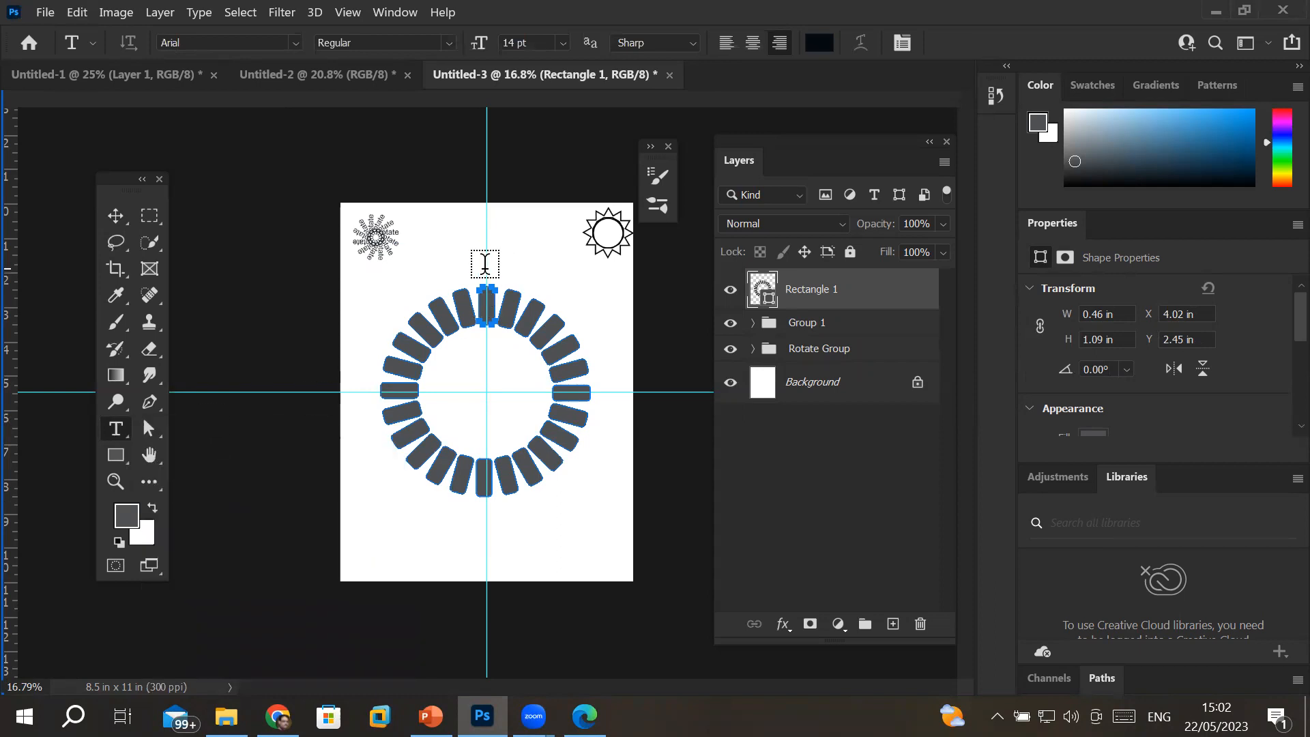
left_click(484, 342)
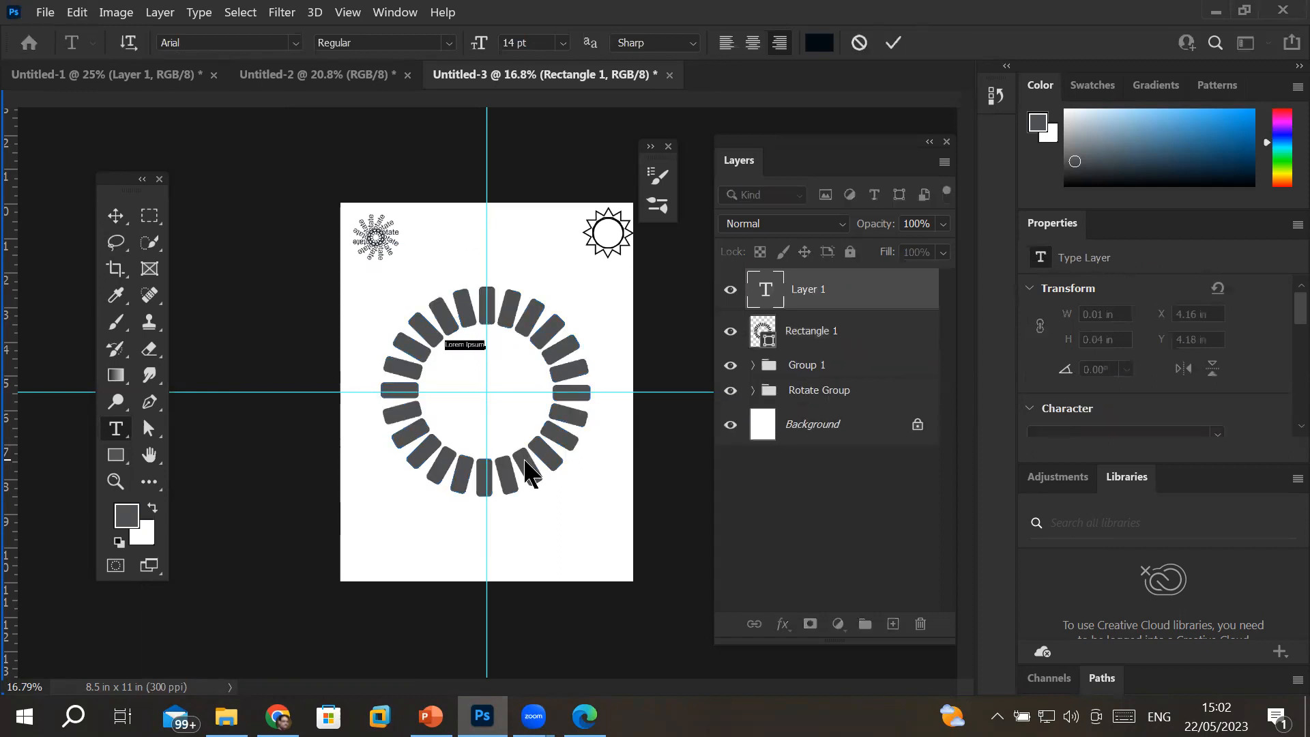
key("BackSpace")
scroll(546, 373, "up", 3)
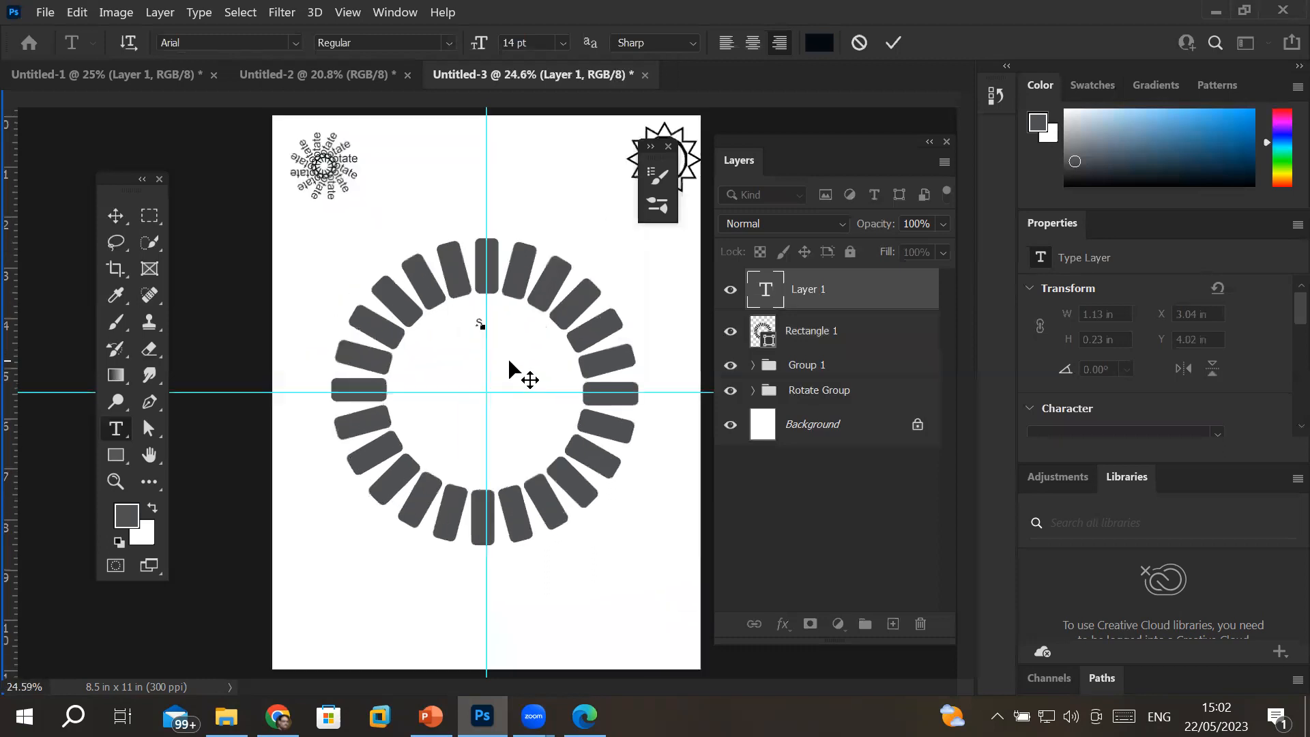
left_click(115, 214)
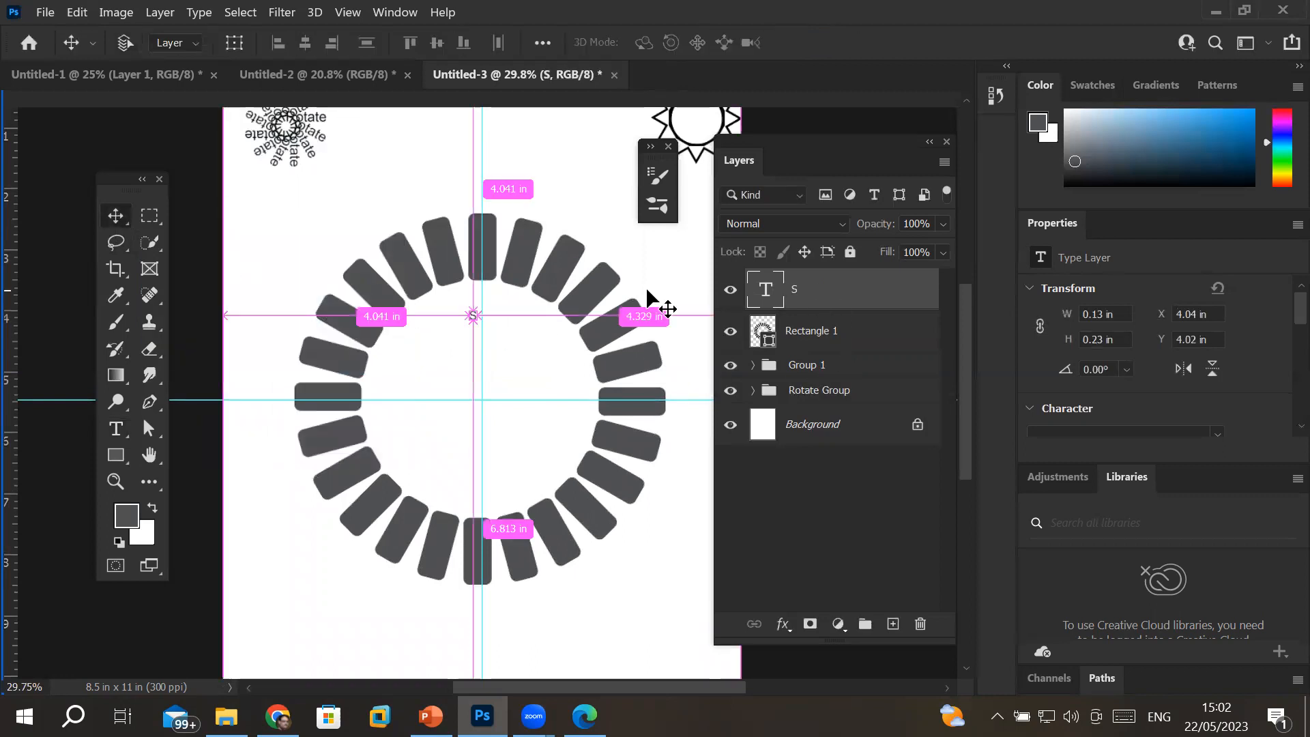
- Scale the S up to about 0.47 by 0.83 in and place it over the ring's topmost rectangle, centred on the vertical guide
key("ctrl+t")
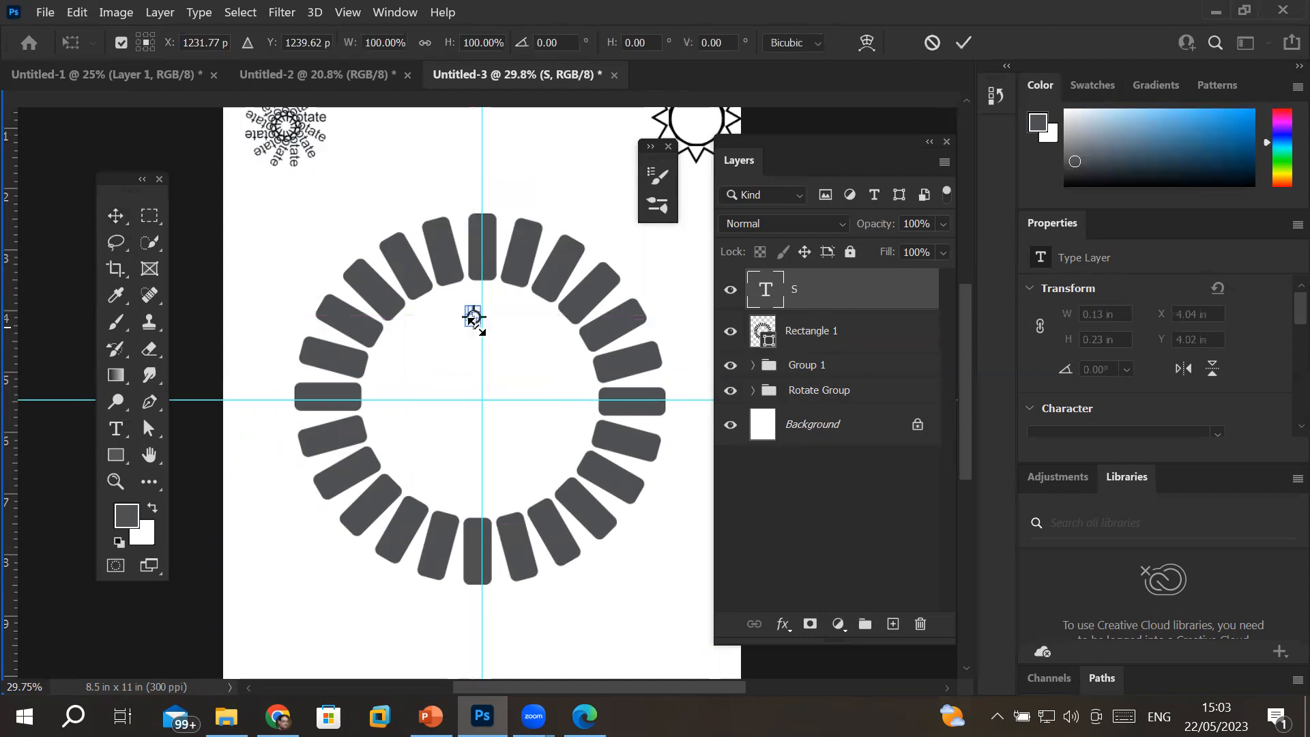
left_click_drag(479, 326, 498, 360)
left_click(116, 217)
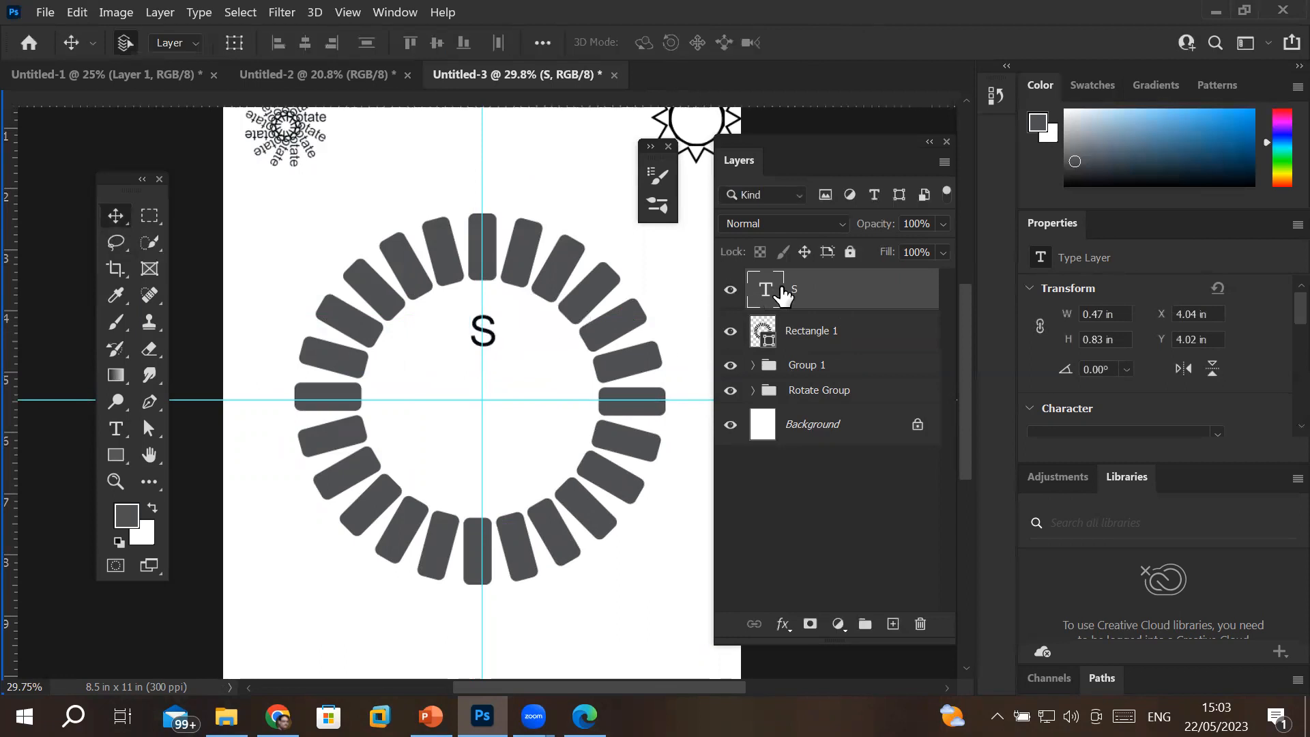
key("ctrl+t")
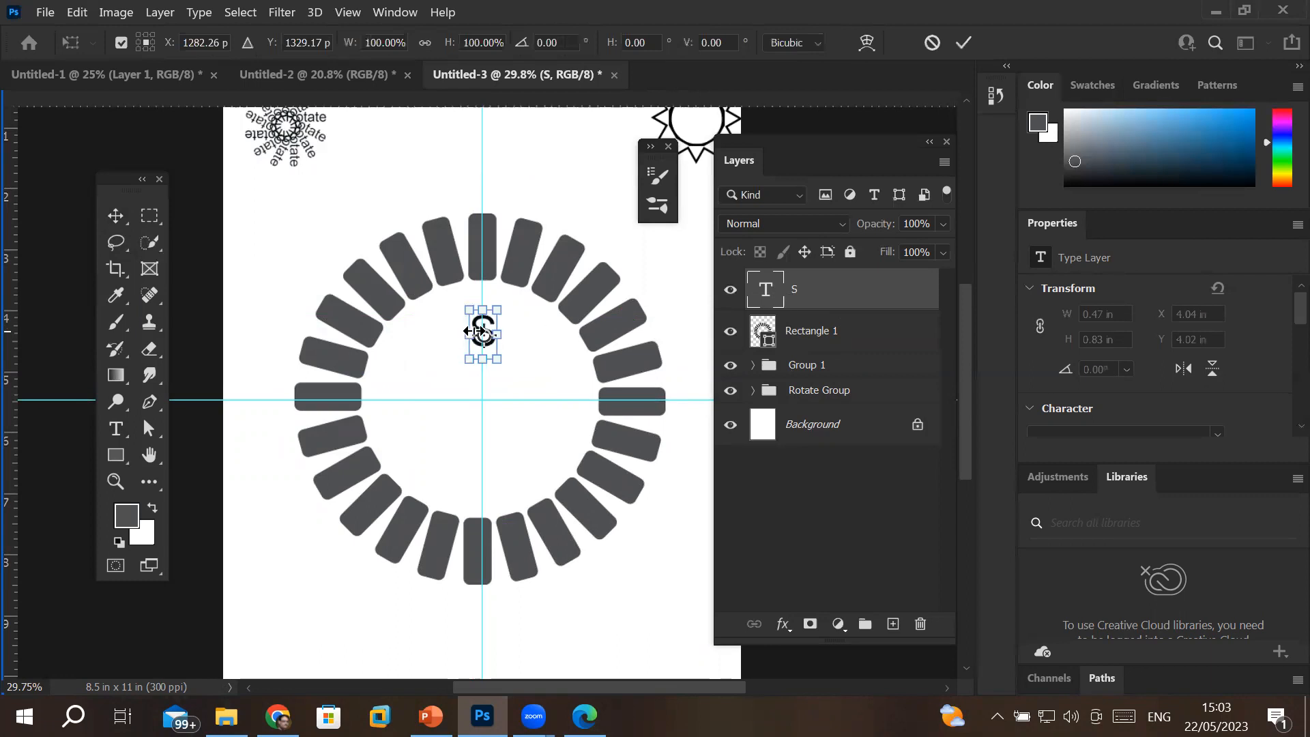
scroll(476, 331, "up", 5)
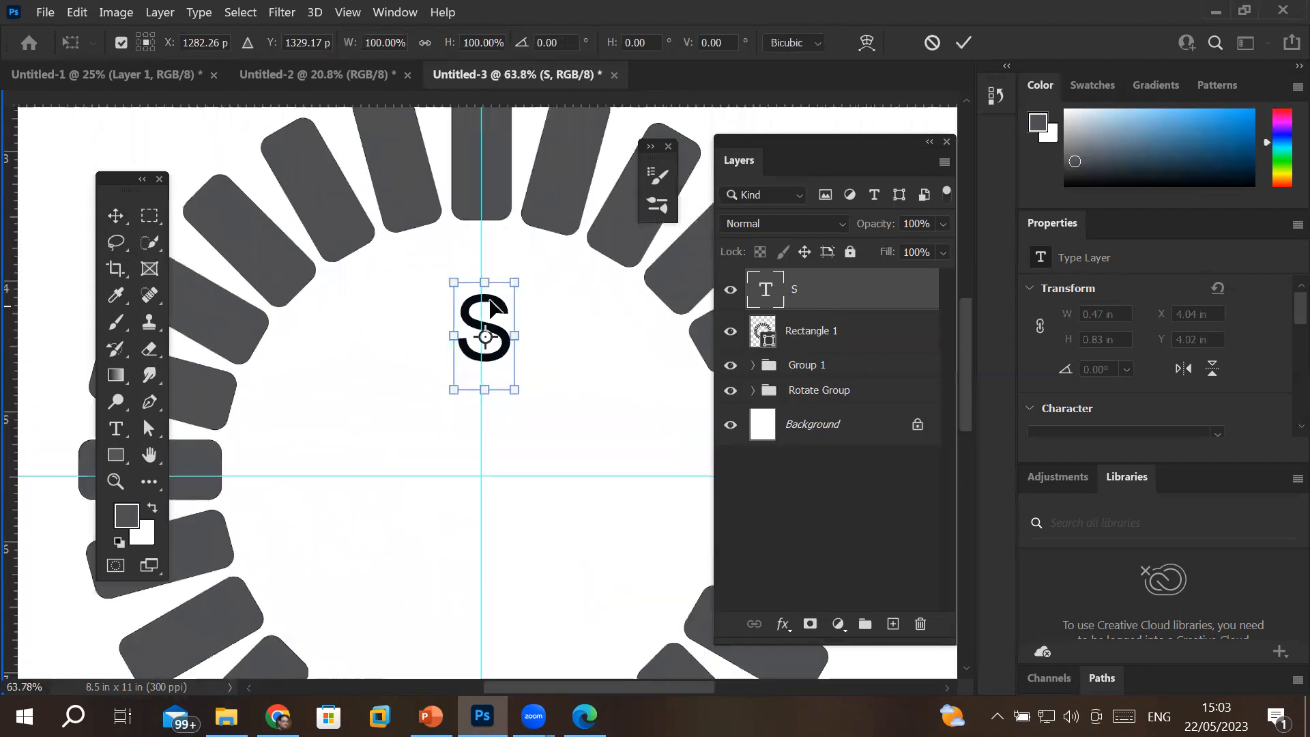
left_click_drag(489, 300, 496, 149)
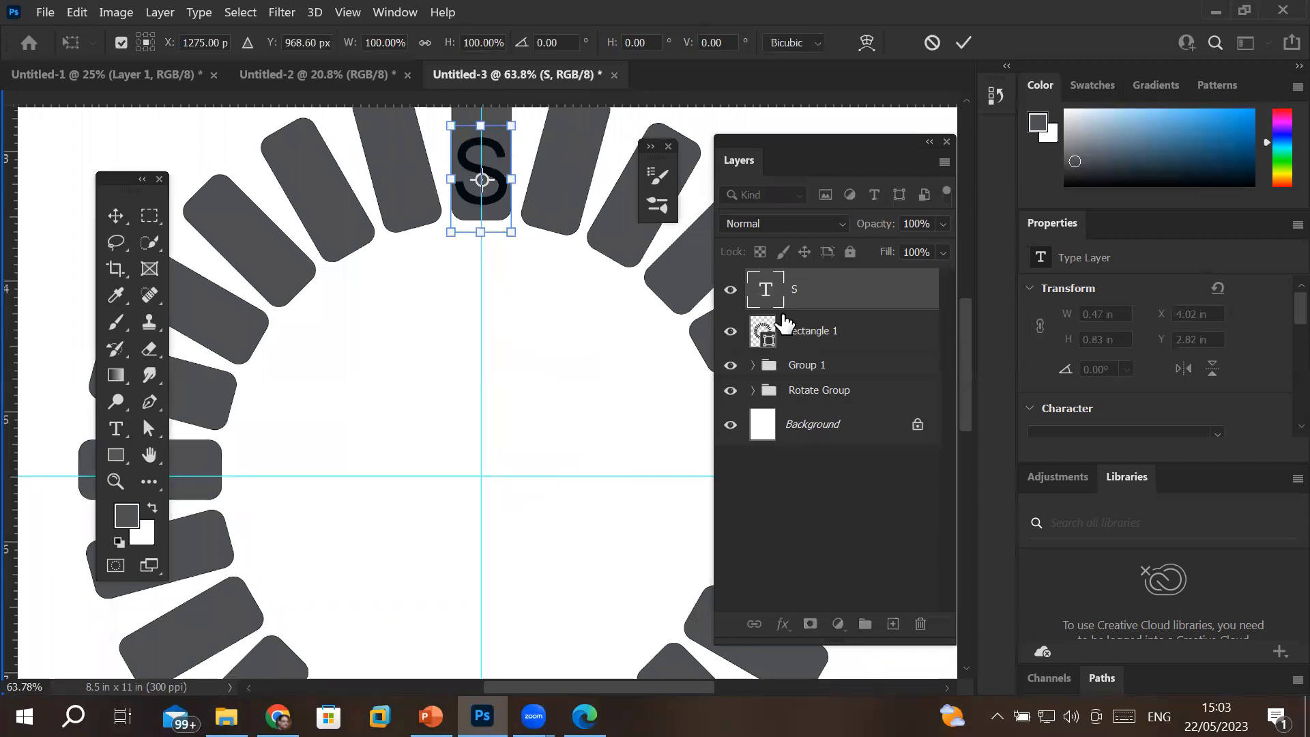
- Change the text colour of the S to bright red
left_click(118, 430)
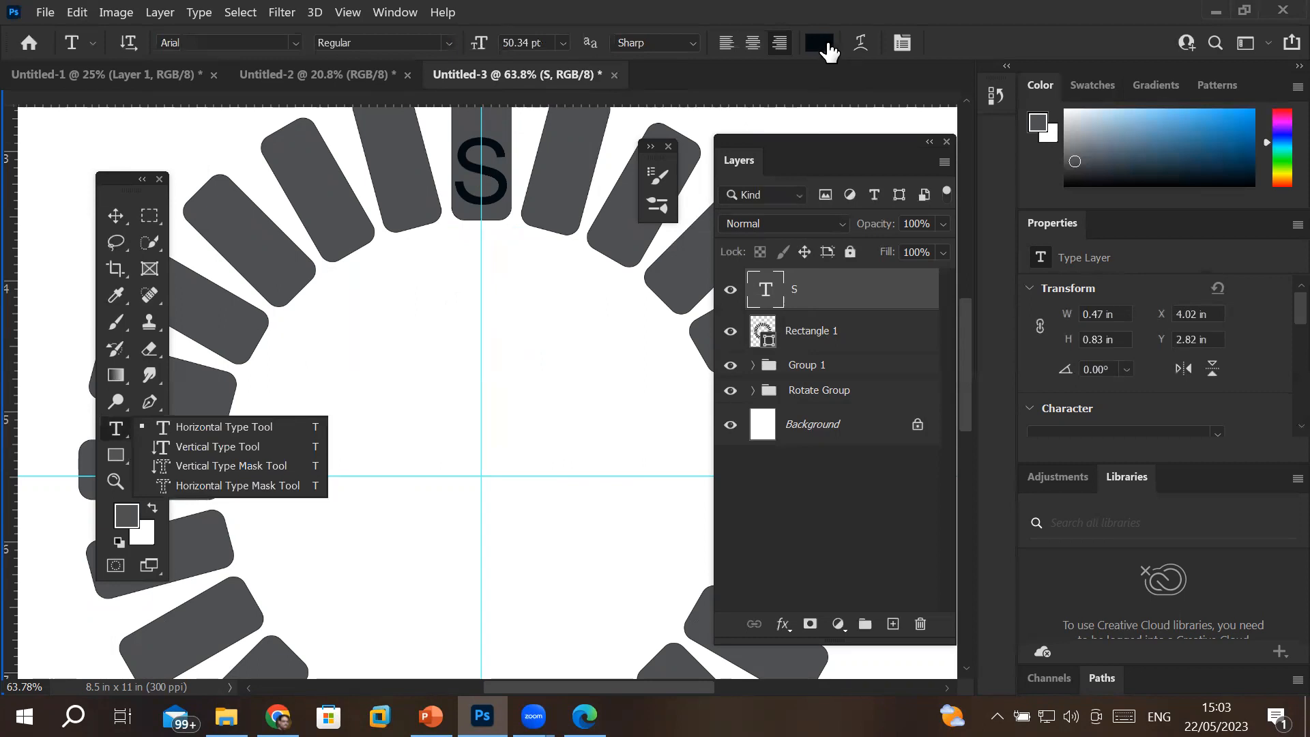
left_click(821, 43)
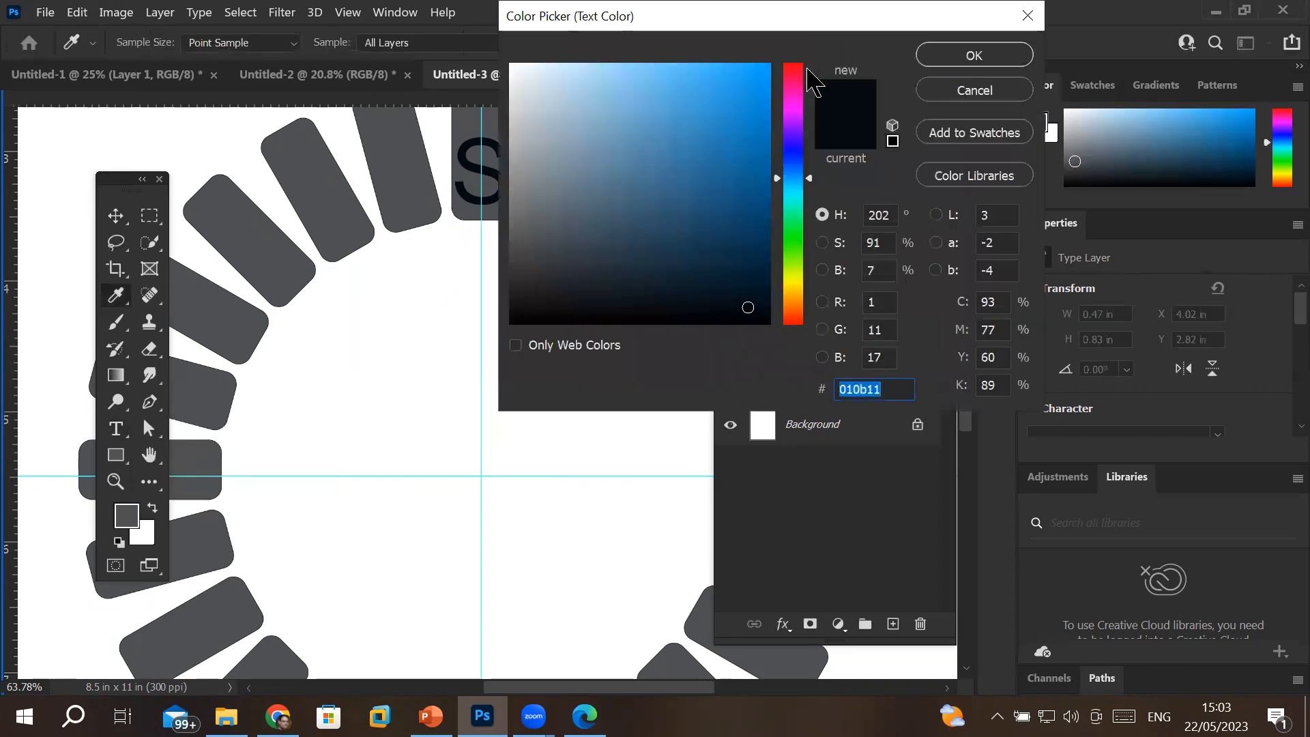
left_click(793, 65)
left_click(760, 66)
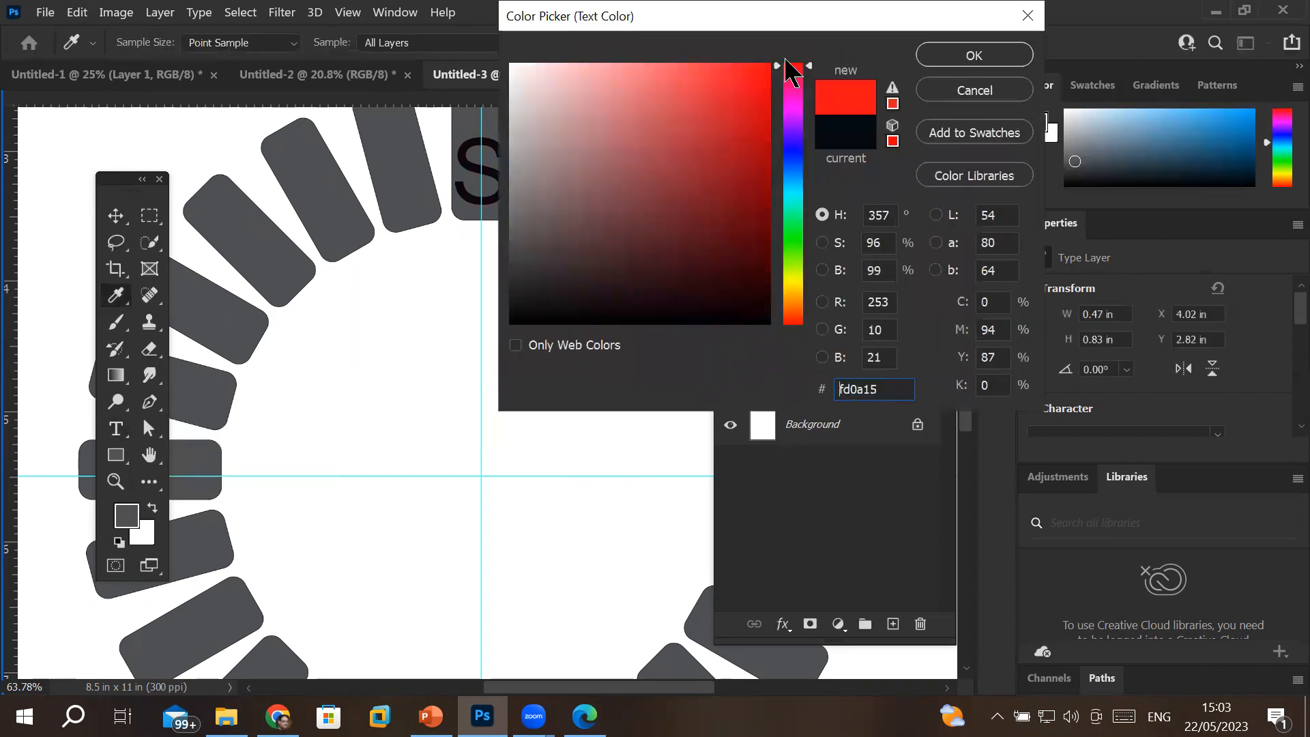
left_click(978, 54)
- Free Transform the S with its reference point on the guide intersection, rotating it 30° clockwise around that point
scroll(573, 365, "down", 2)
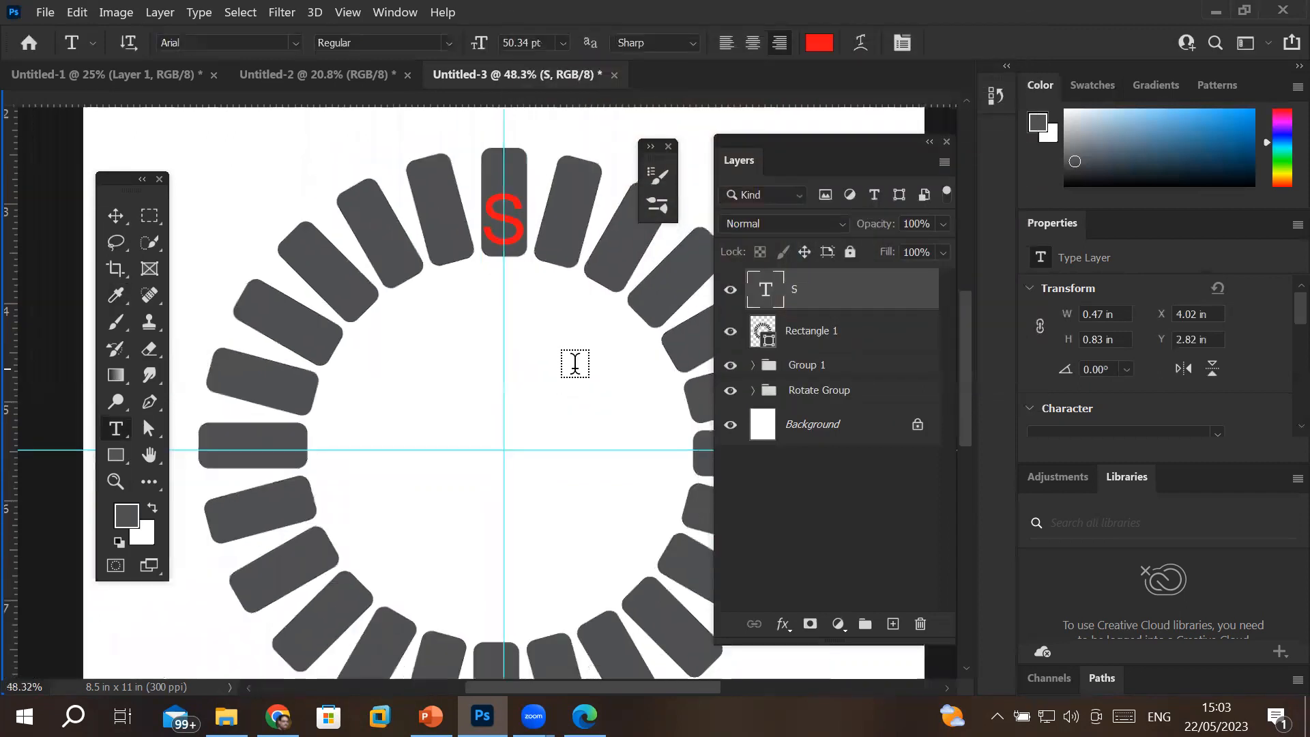
scroll(575, 363, "down", 3)
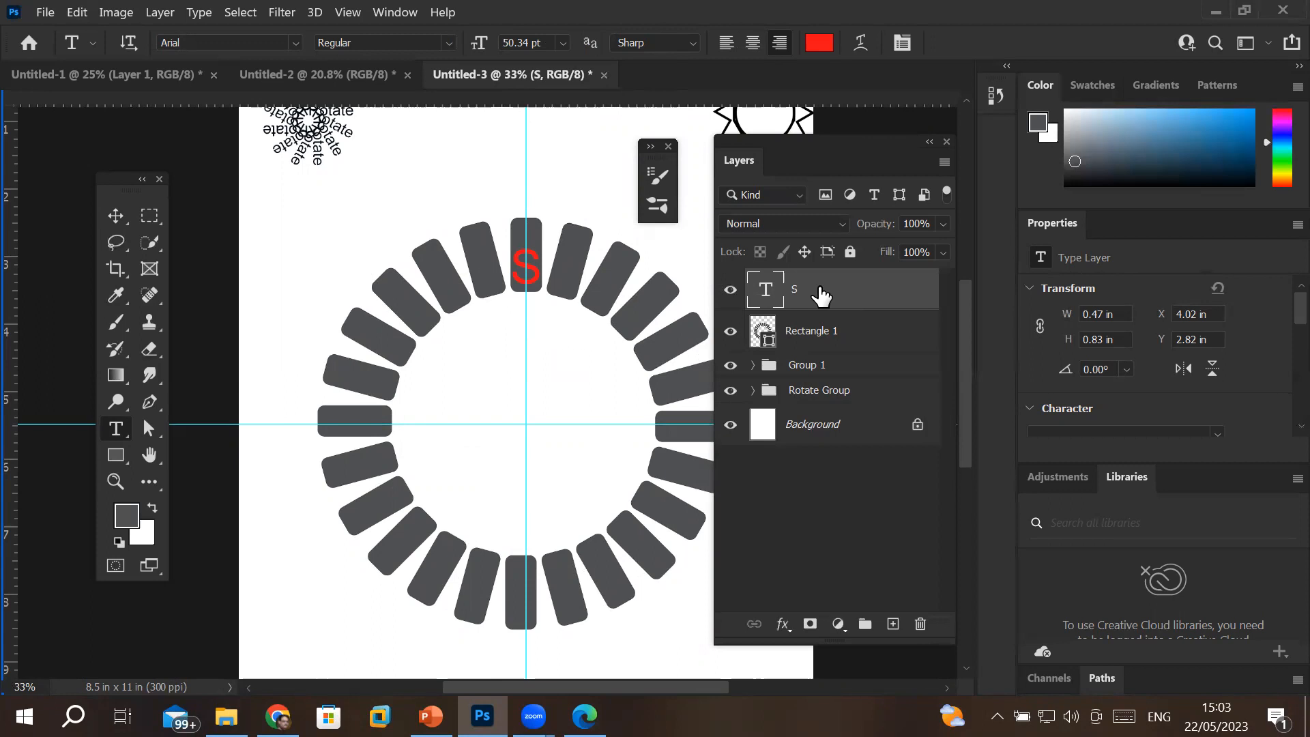
key("ctrl+t")
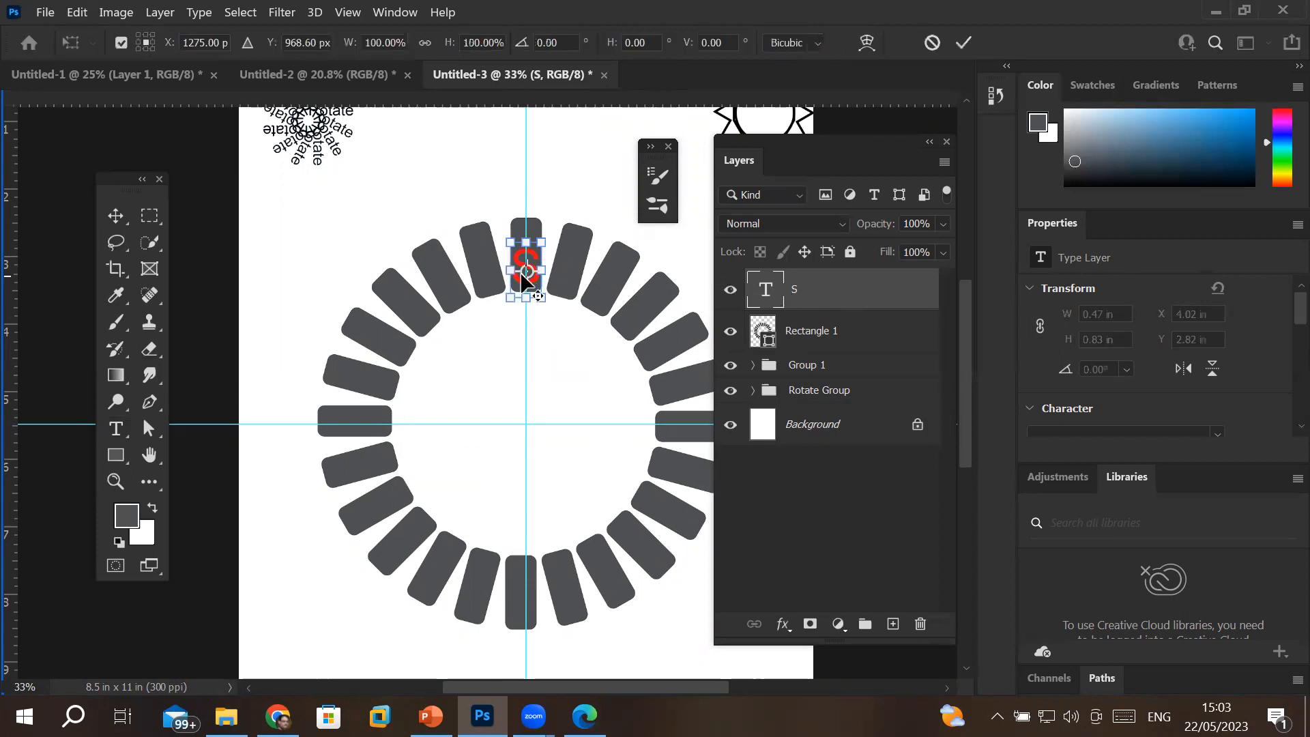
left_click_drag(525, 270, 525, 425)
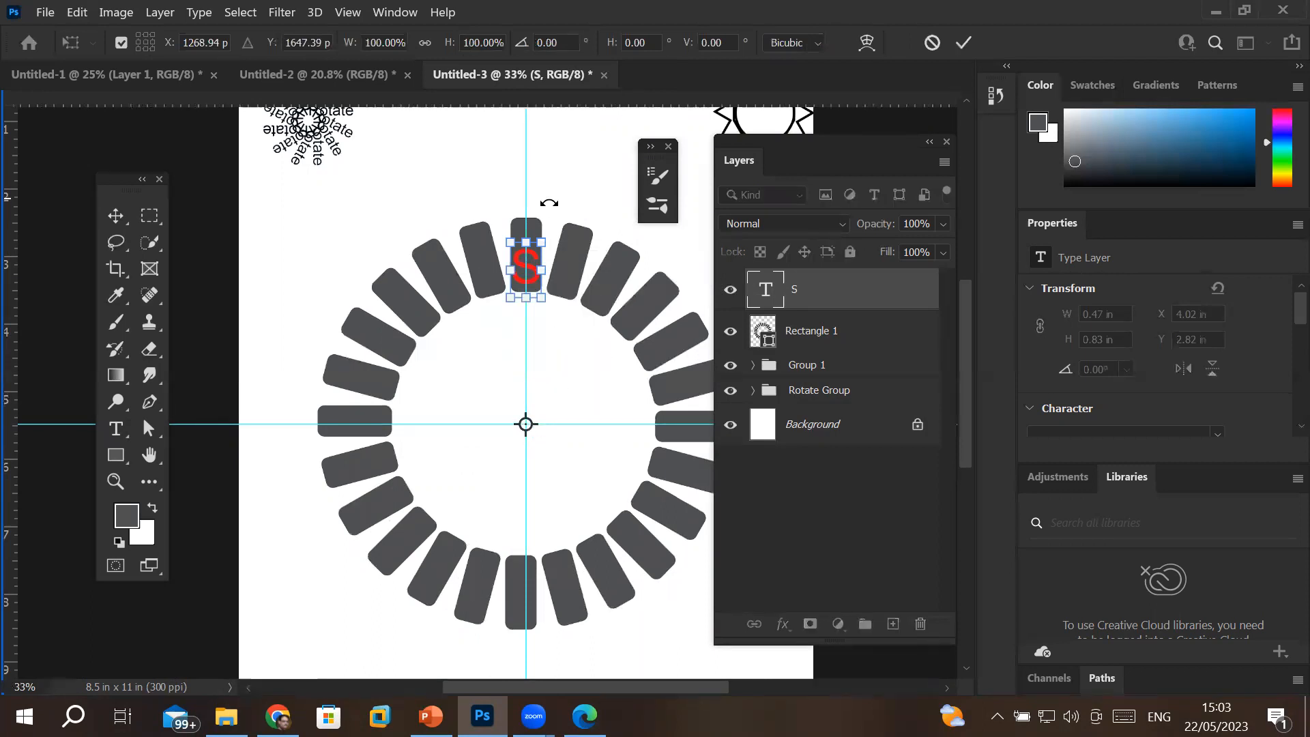
left_click_drag(550, 223, 636, 259)
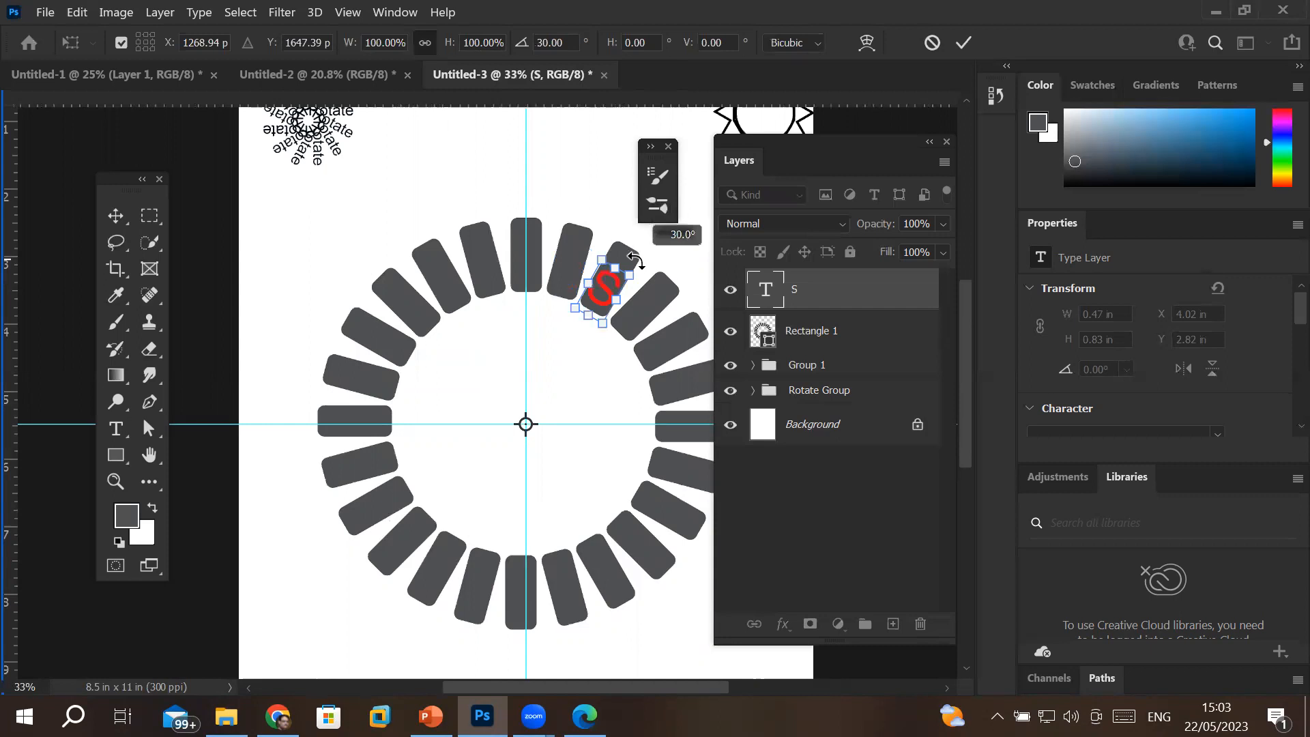
left_click_drag(636, 259, 636, 259)
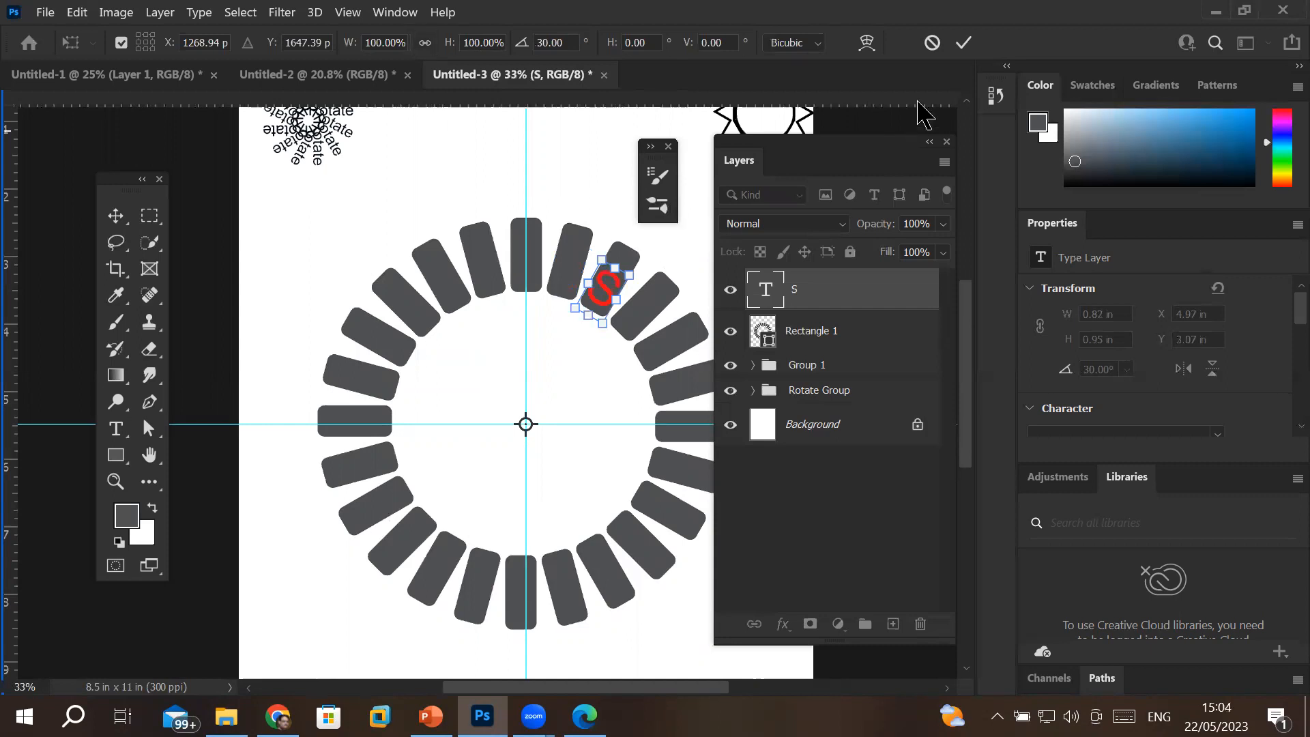
left_click(964, 45)
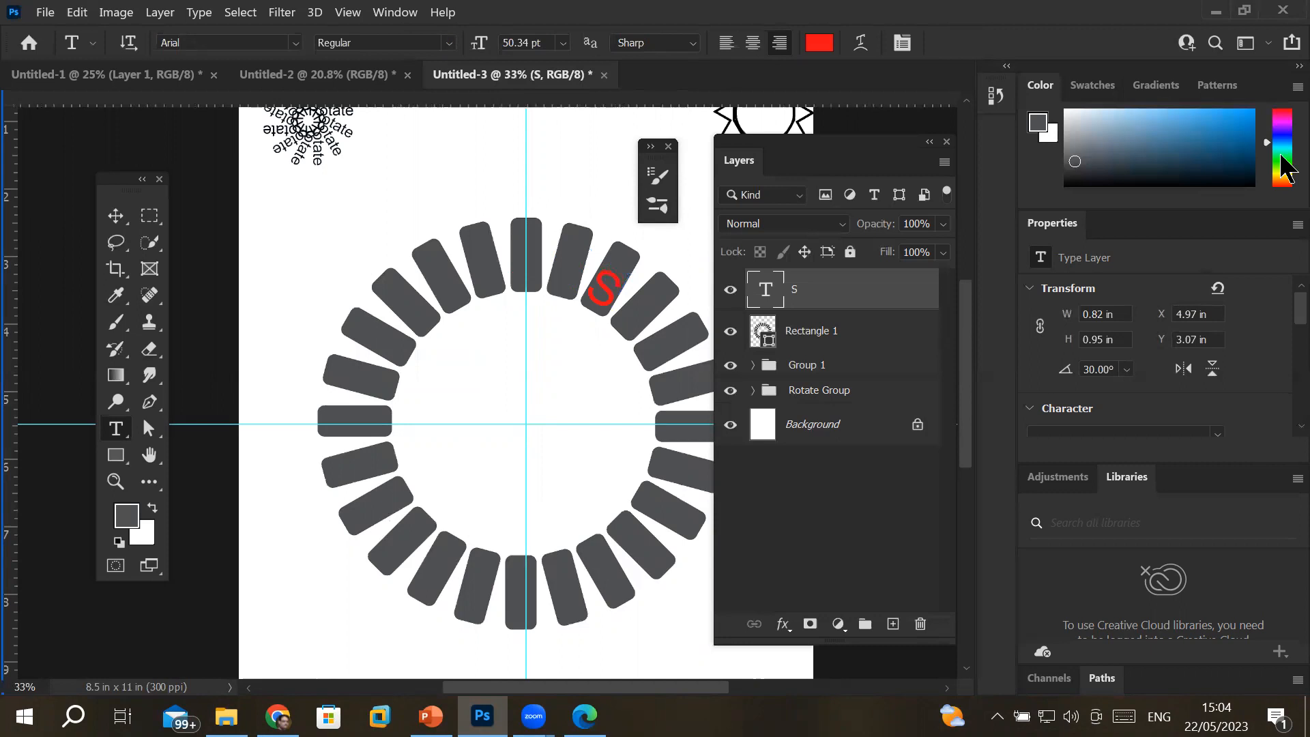
- Repeat the 30° rotation on successive copies of the S around the full ring, and delete the overlapping extra layer S copy 12
key("ctrl+alt+shift+t")
key("ctrl+alt+shift+t")
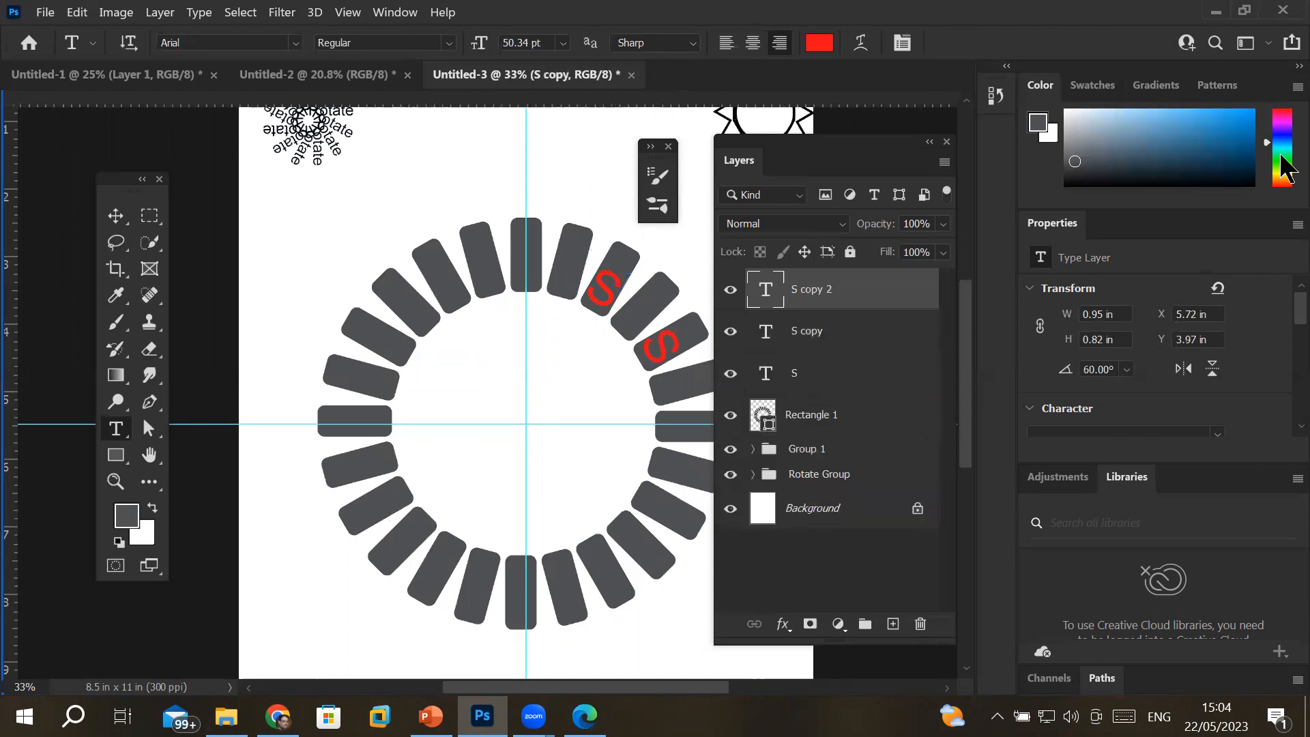
key("ctrl+alt+shift+t")
key("ctrl+alt+shift+t")
key("ctrl+alt+shift+t")
key("ctrl+alt+shift+t")
key("ctrl+alt+shift+t")
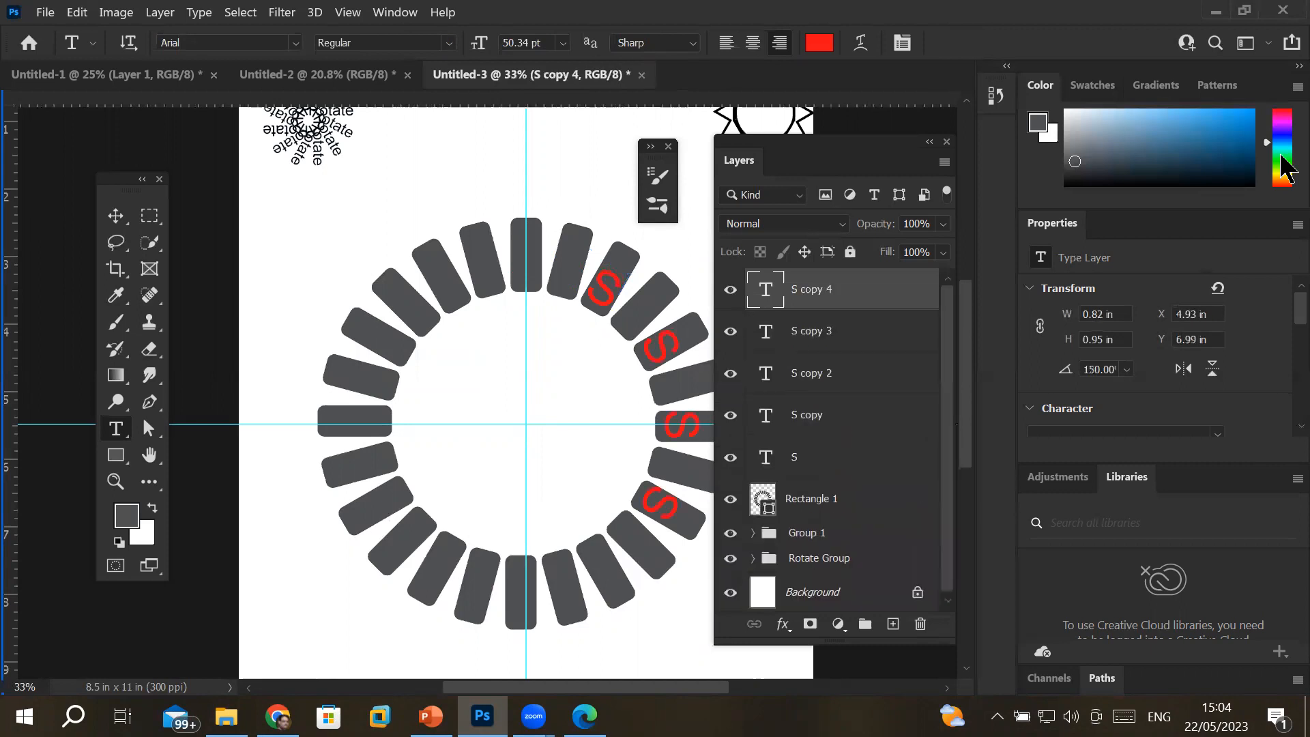
key("ctrl+alt+shift+t")
key("ctrl+alt+shift+t")
key("ctrl+alt+shift+t")
key("ctrl+alt+shift+t")
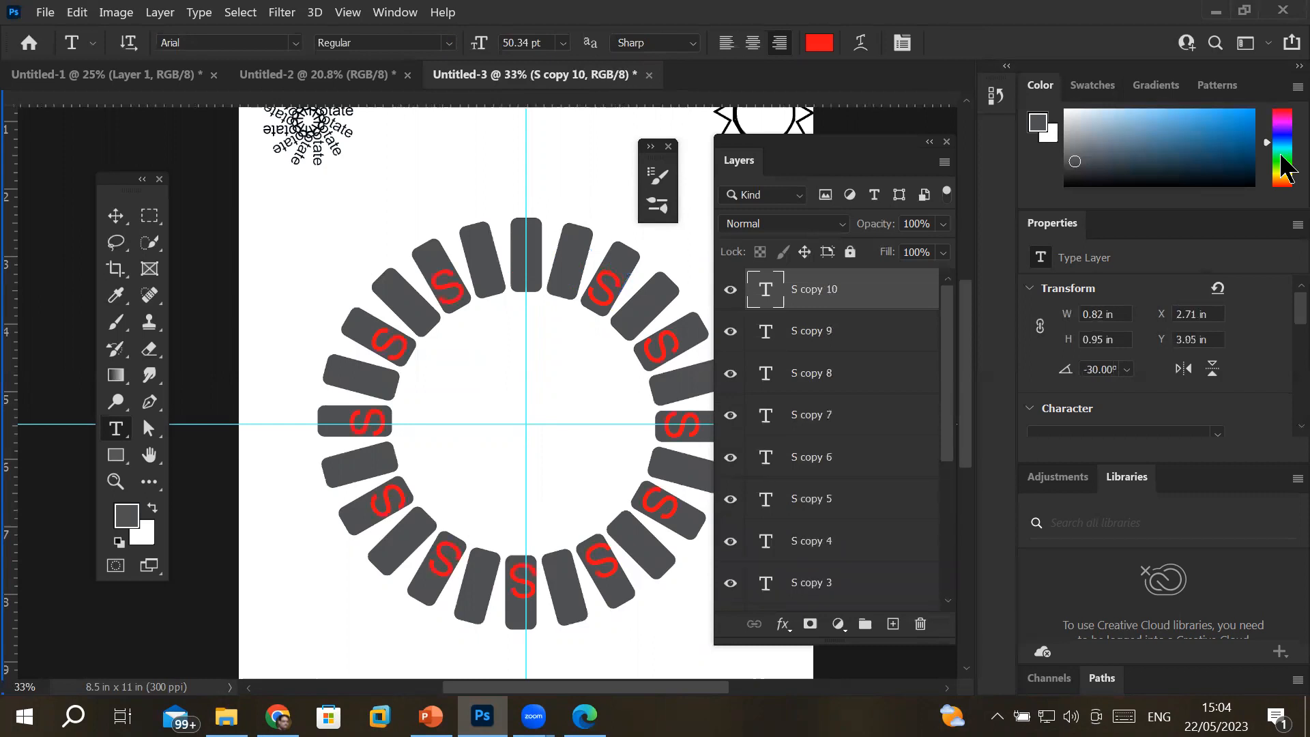
key("ctrl+alt+shift+t")
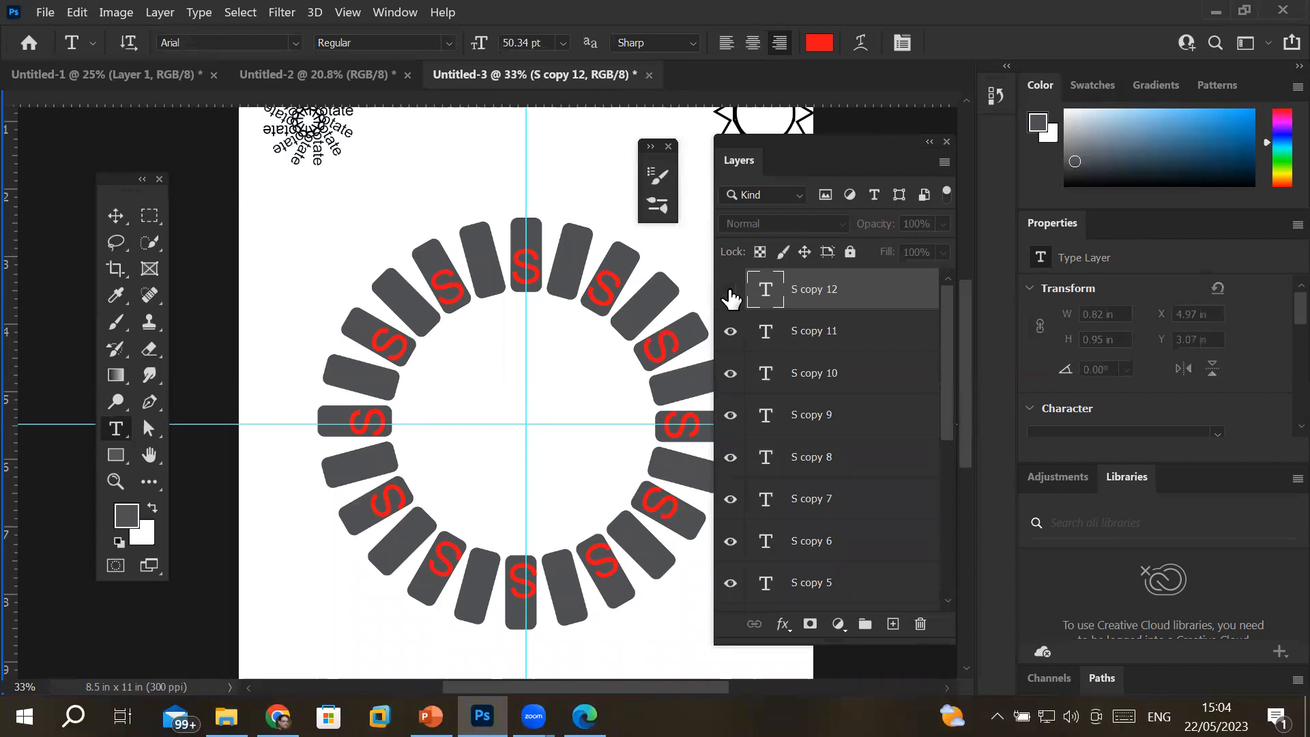
left_click_drag(760, 292, 921, 623)
- Change the text colour of the S copy 11, 9, 7 and 5 layers together to blue #2e07f7
left_click(821, 293)
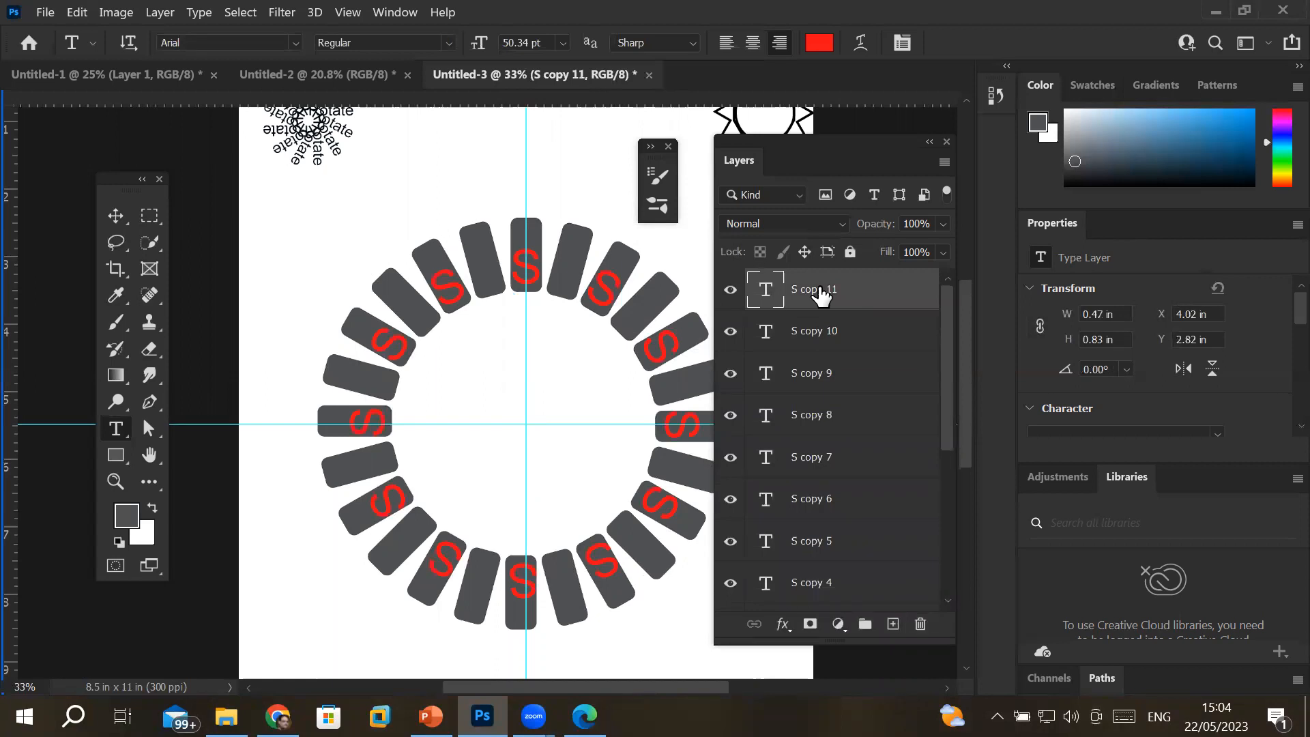
left_click(804, 379, "shift")
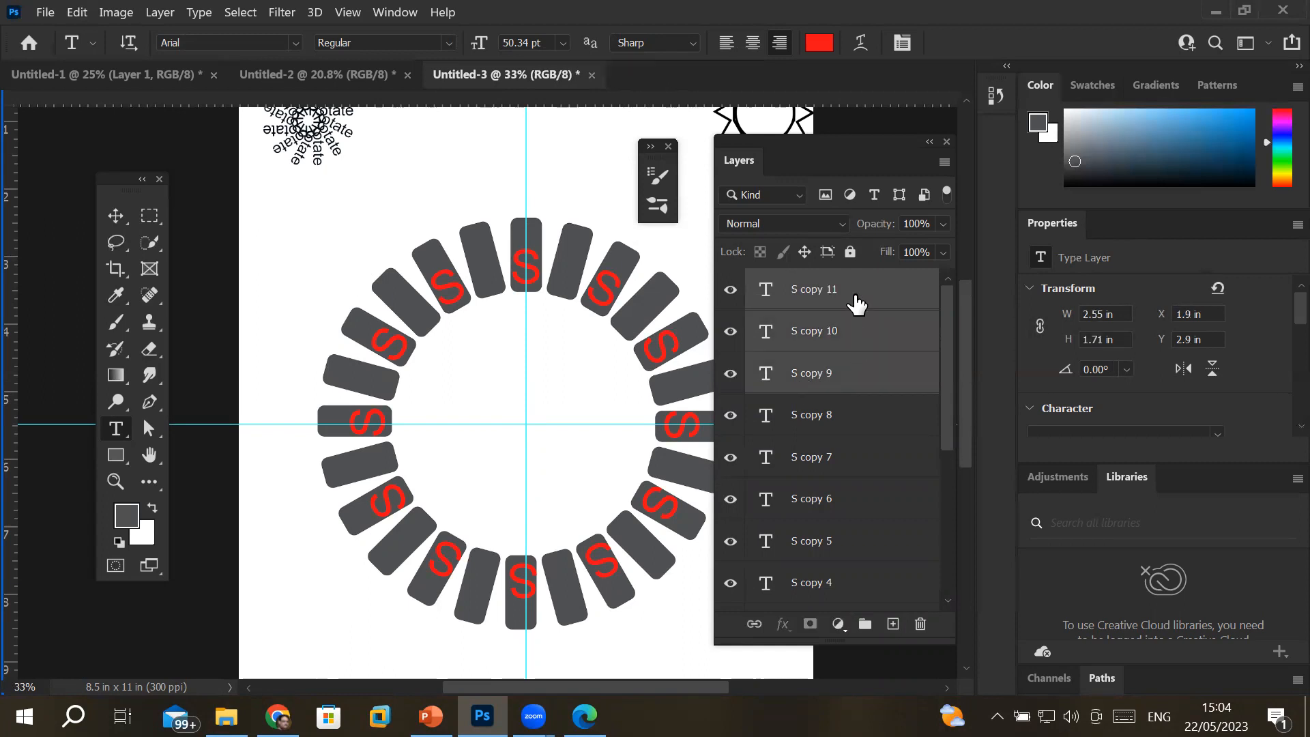
left_click(812, 293)
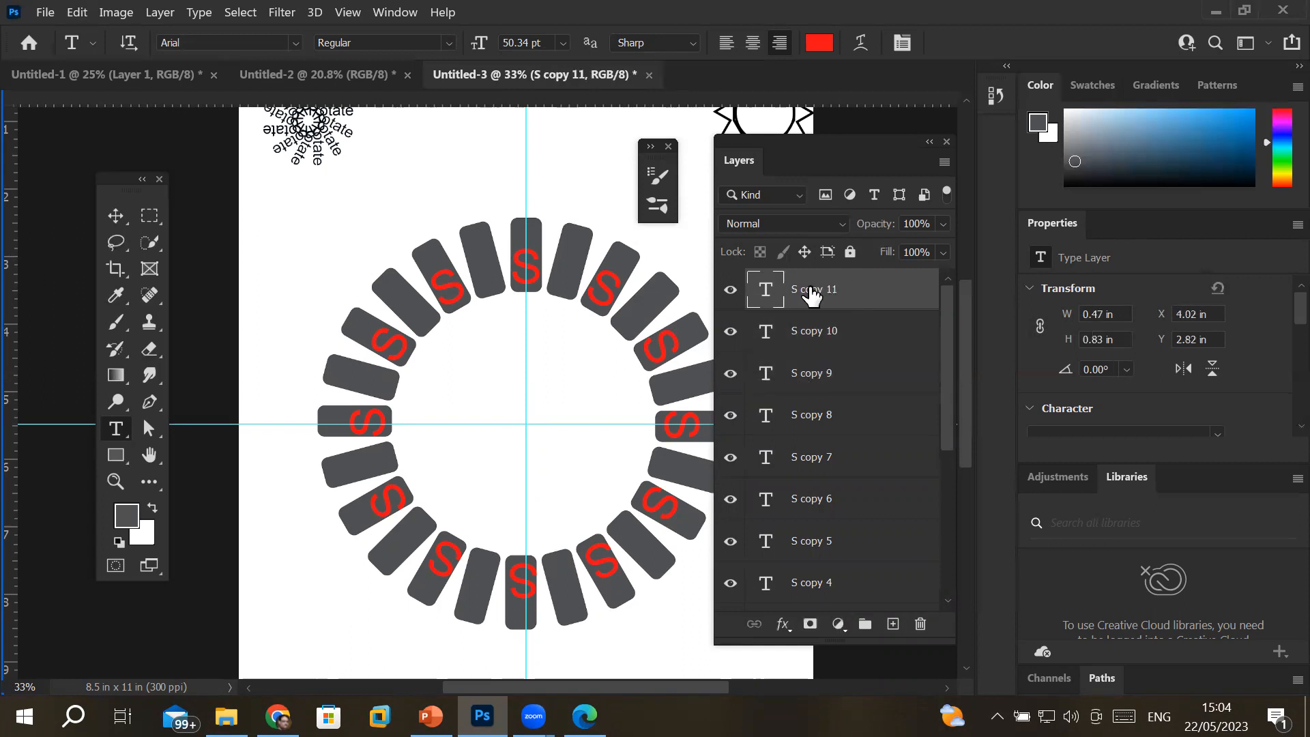
left_click(804, 375, "ctrl")
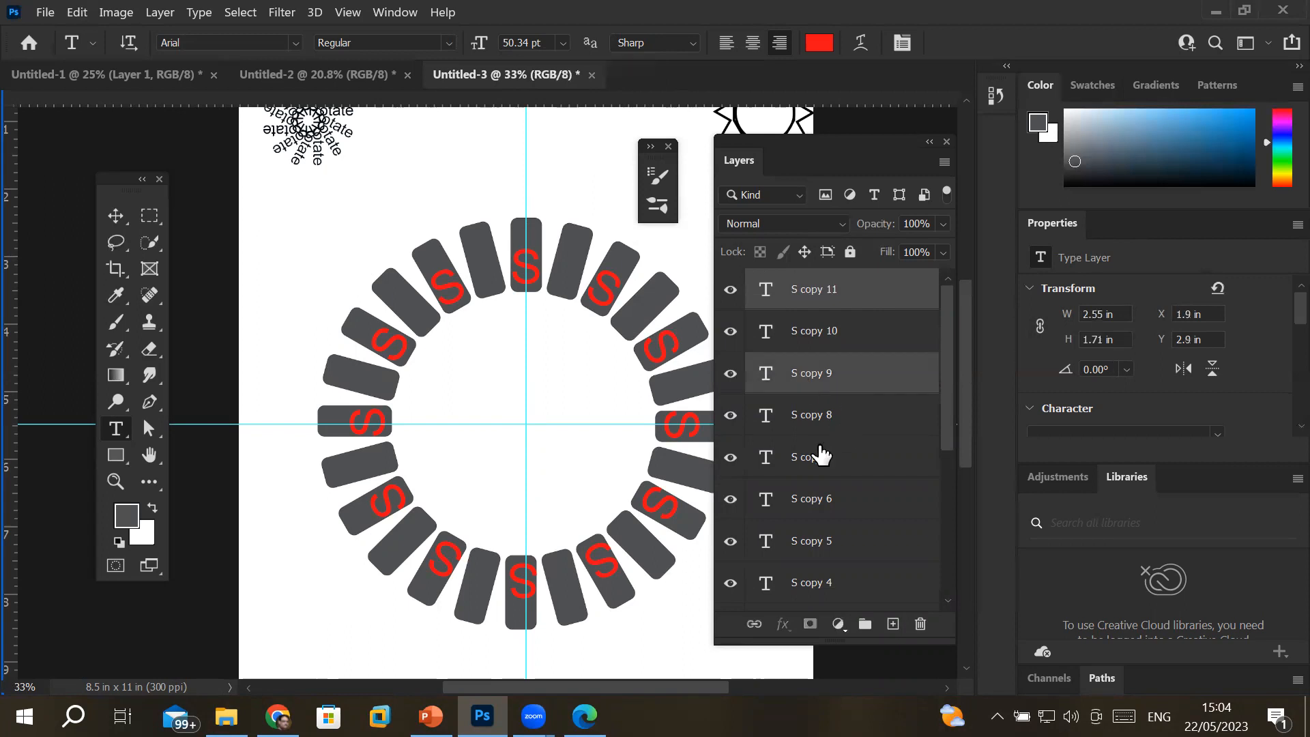
left_click(800, 458, "ctrl")
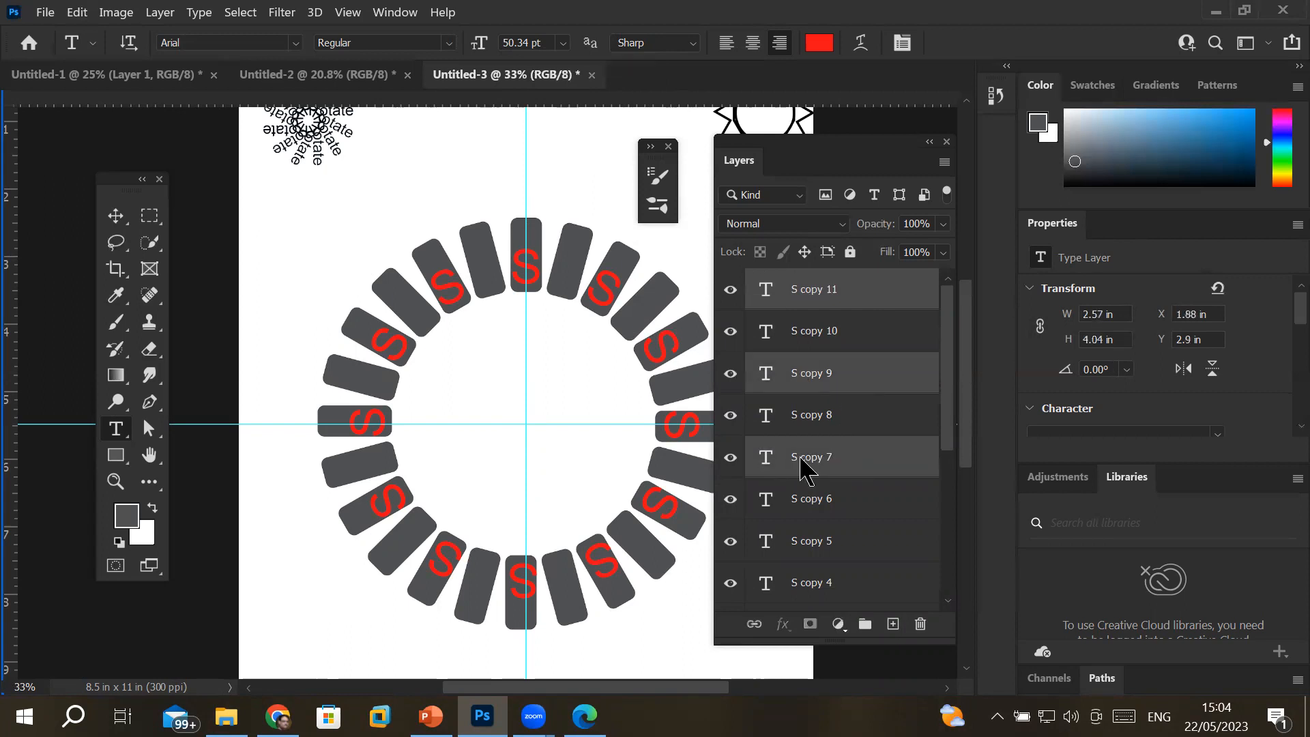
left_click(807, 546, "ctrl")
left_click_drag(954, 453, 954, 551)
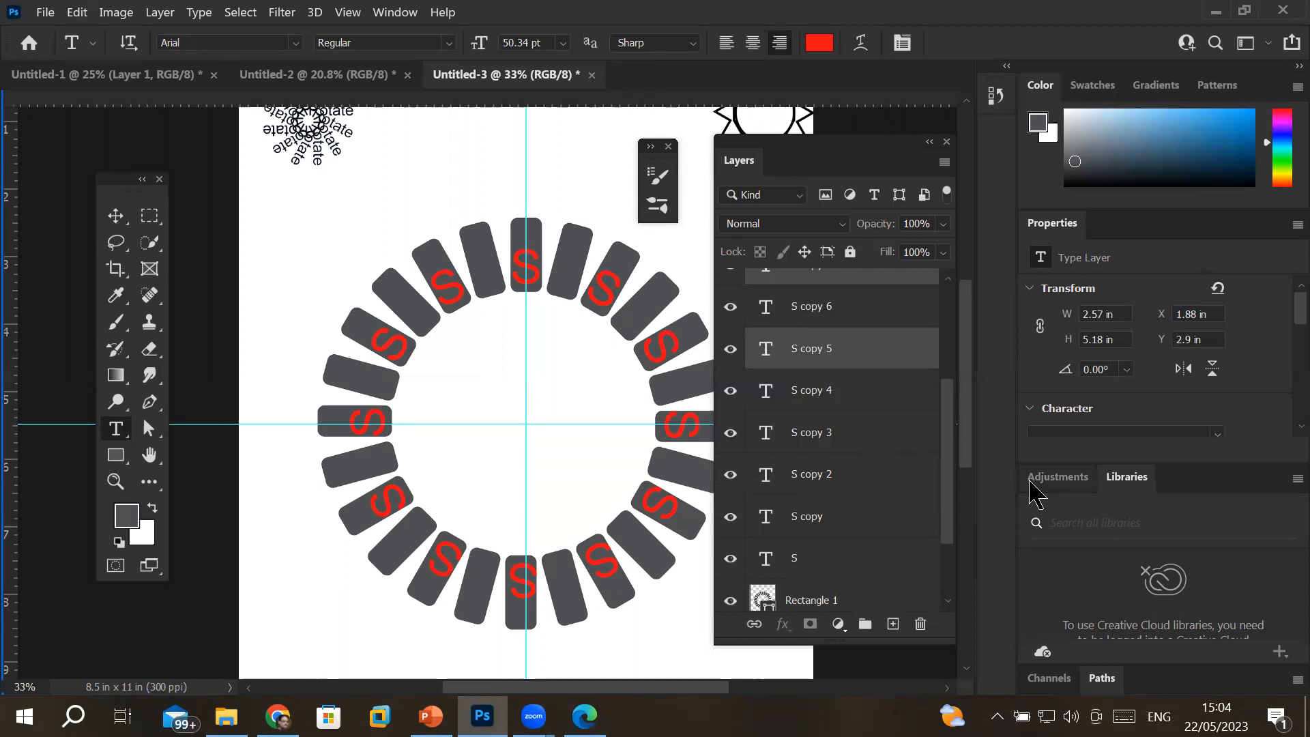
key("ctrl+t")
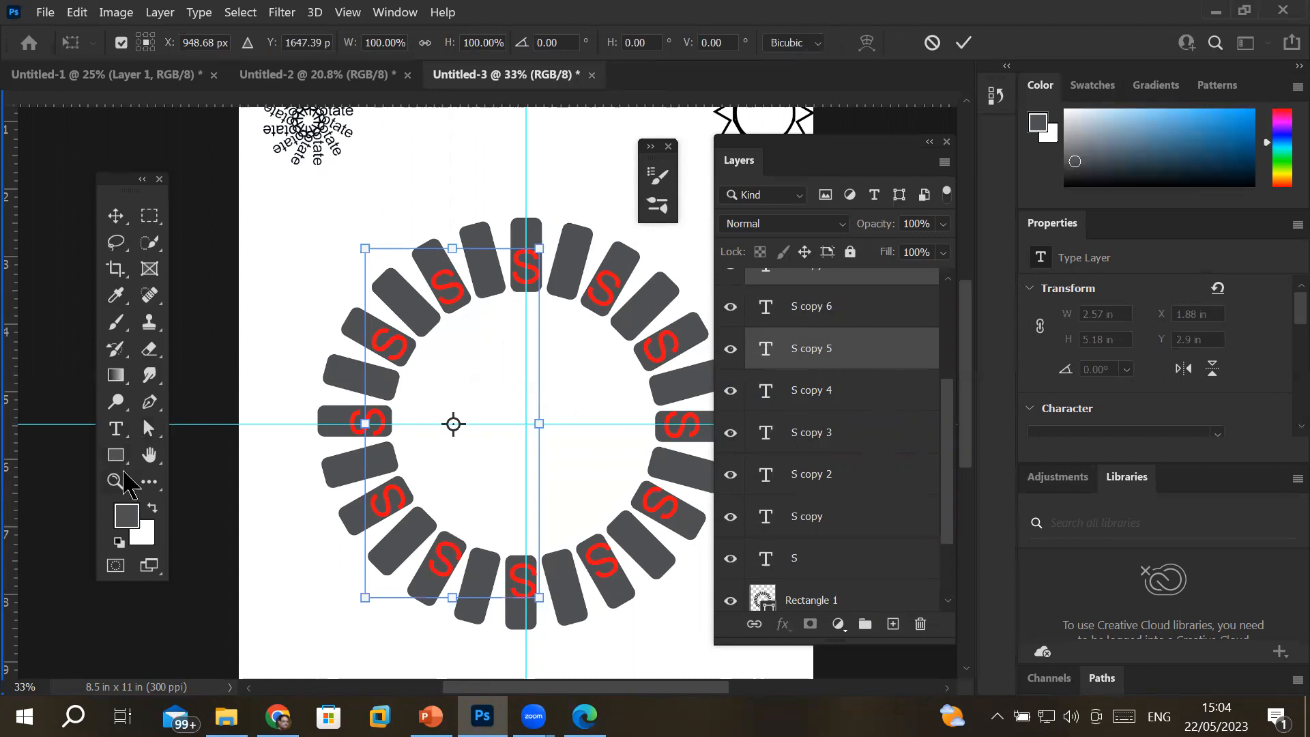
left_click(116, 429)
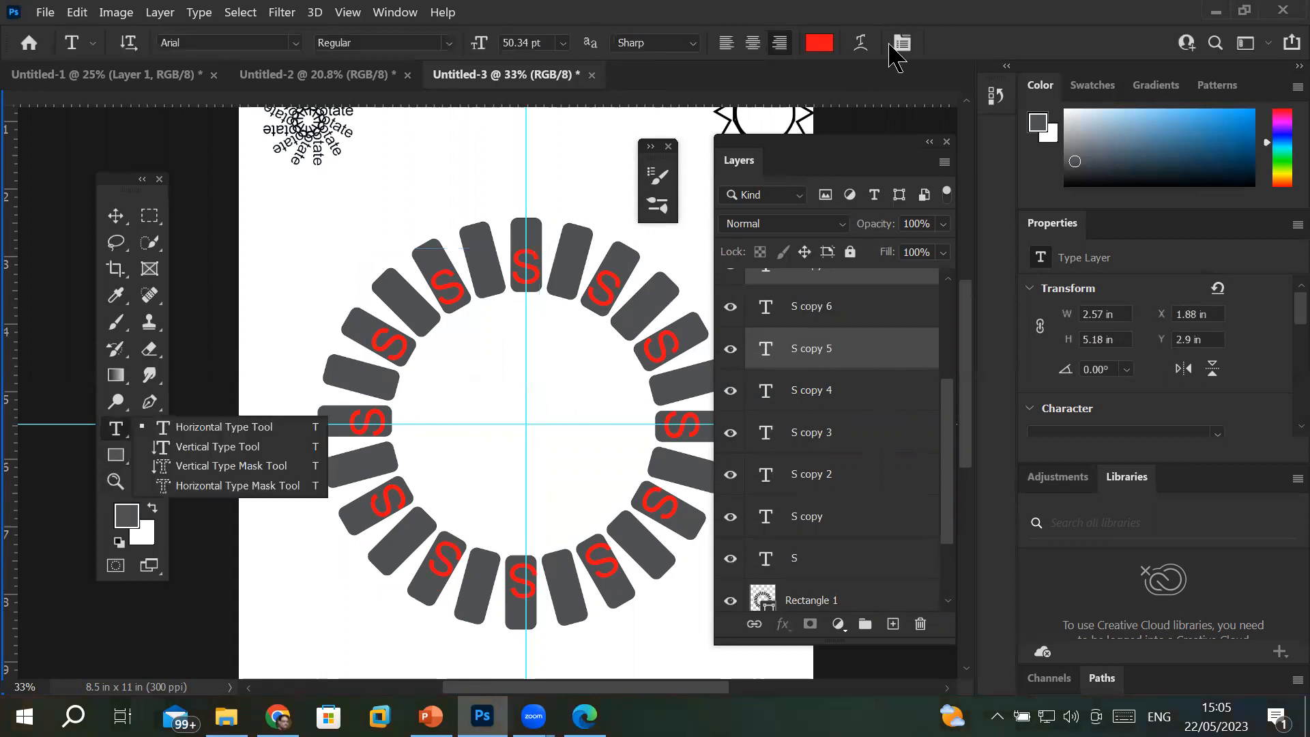
left_click(819, 42)
left_click(791, 143)
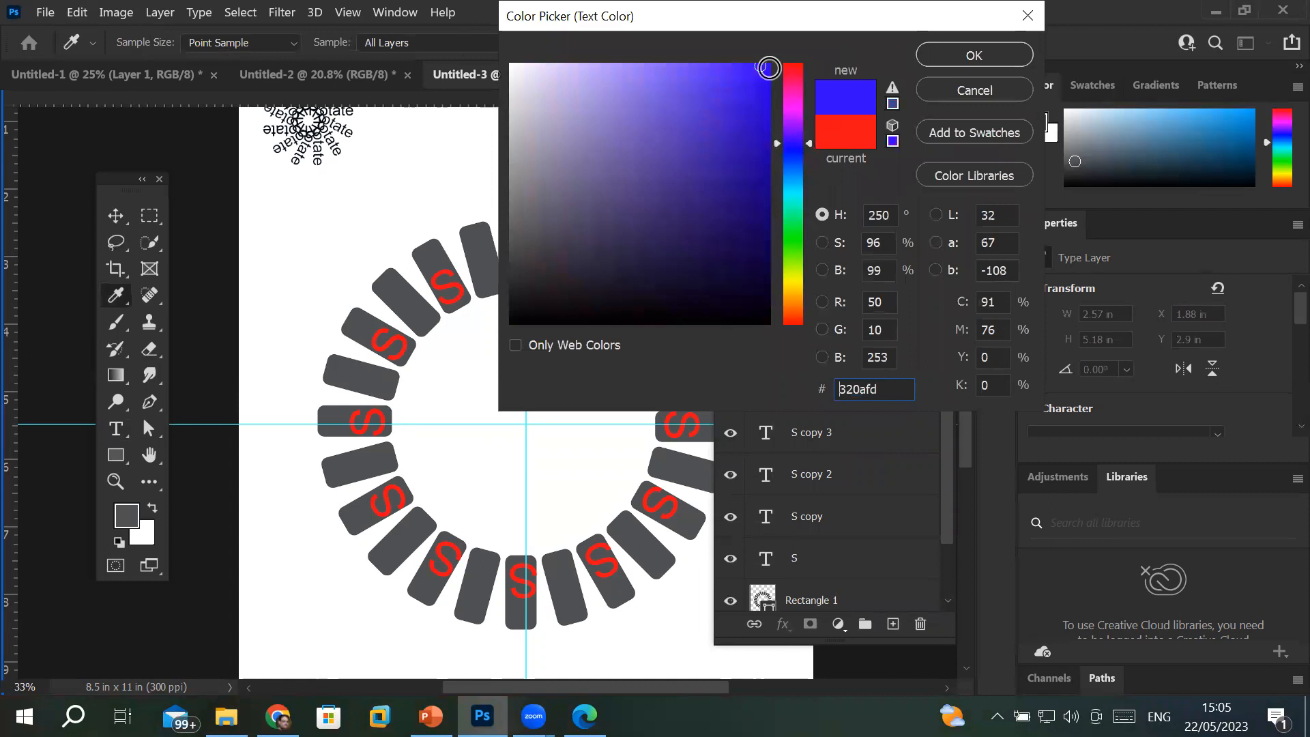
left_click(763, 72)
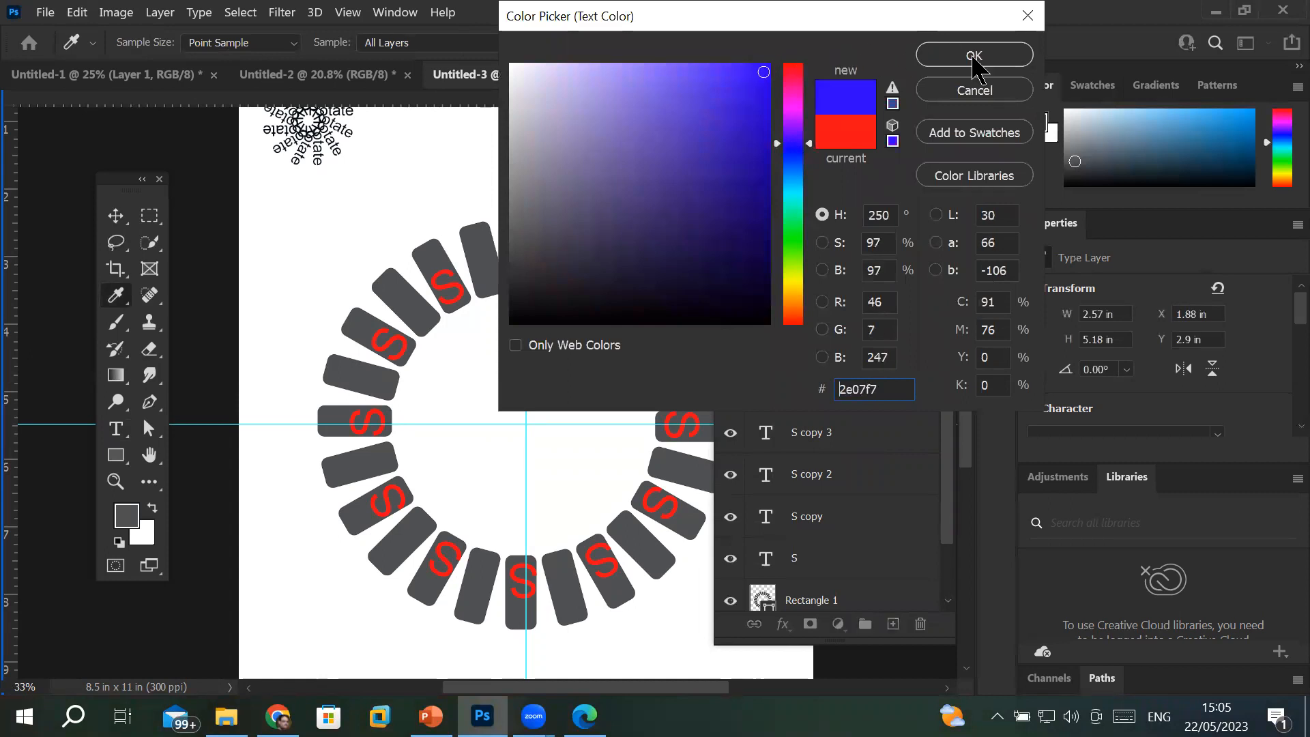
left_click(974, 56)
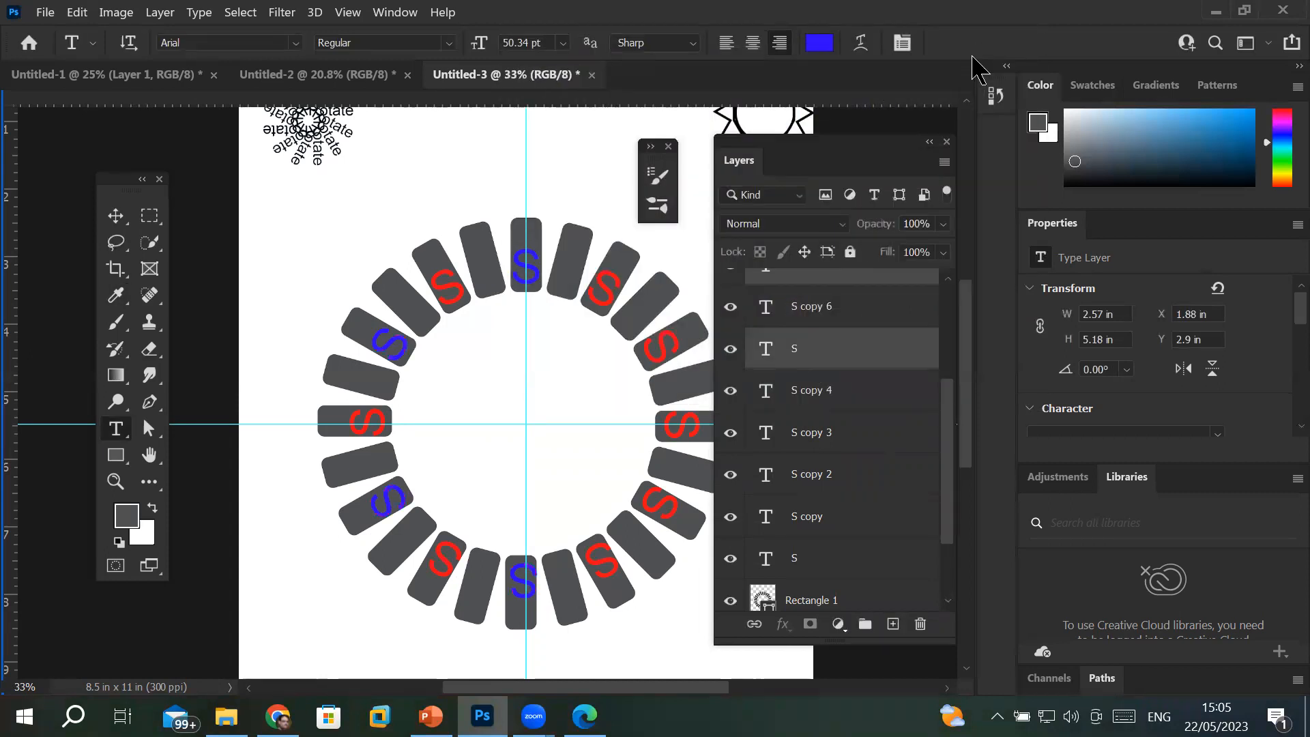
- Change the text colour of the red S rotated 60° on the ring, layer S copy, to teal green
left_click(116, 217)
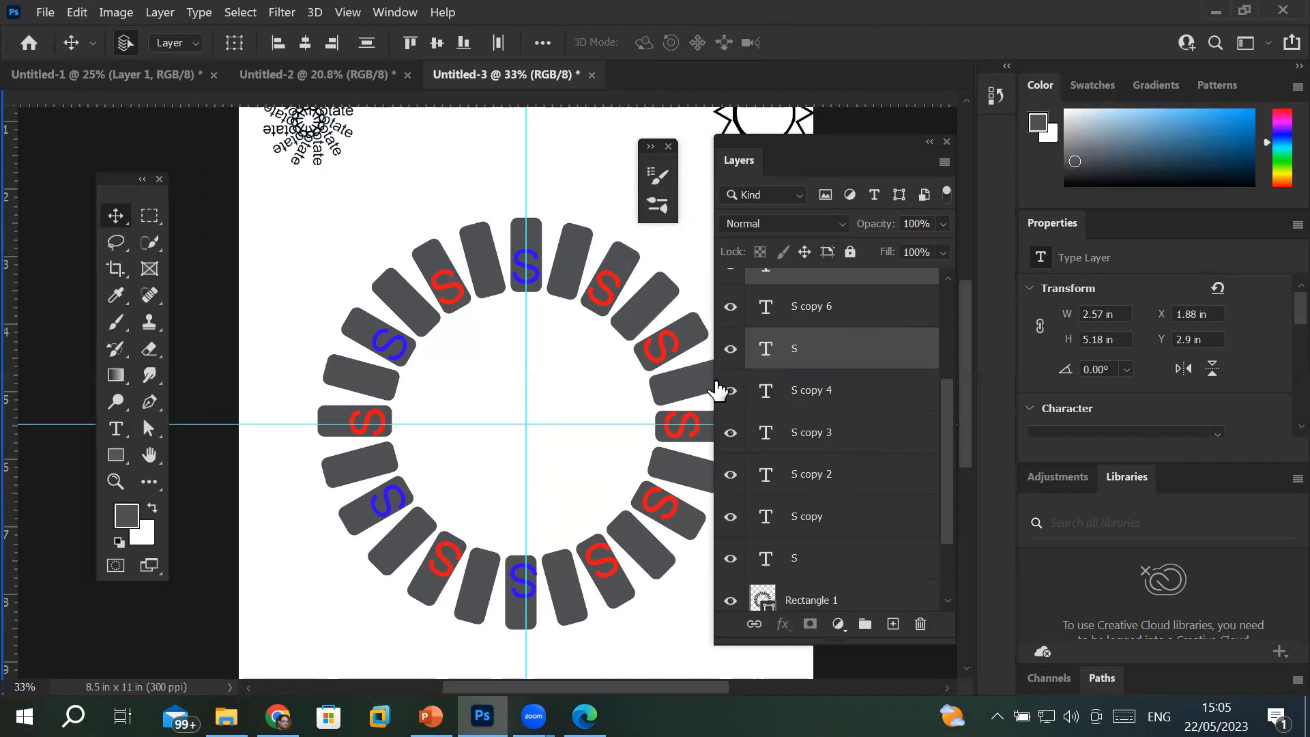
left_click(675, 340)
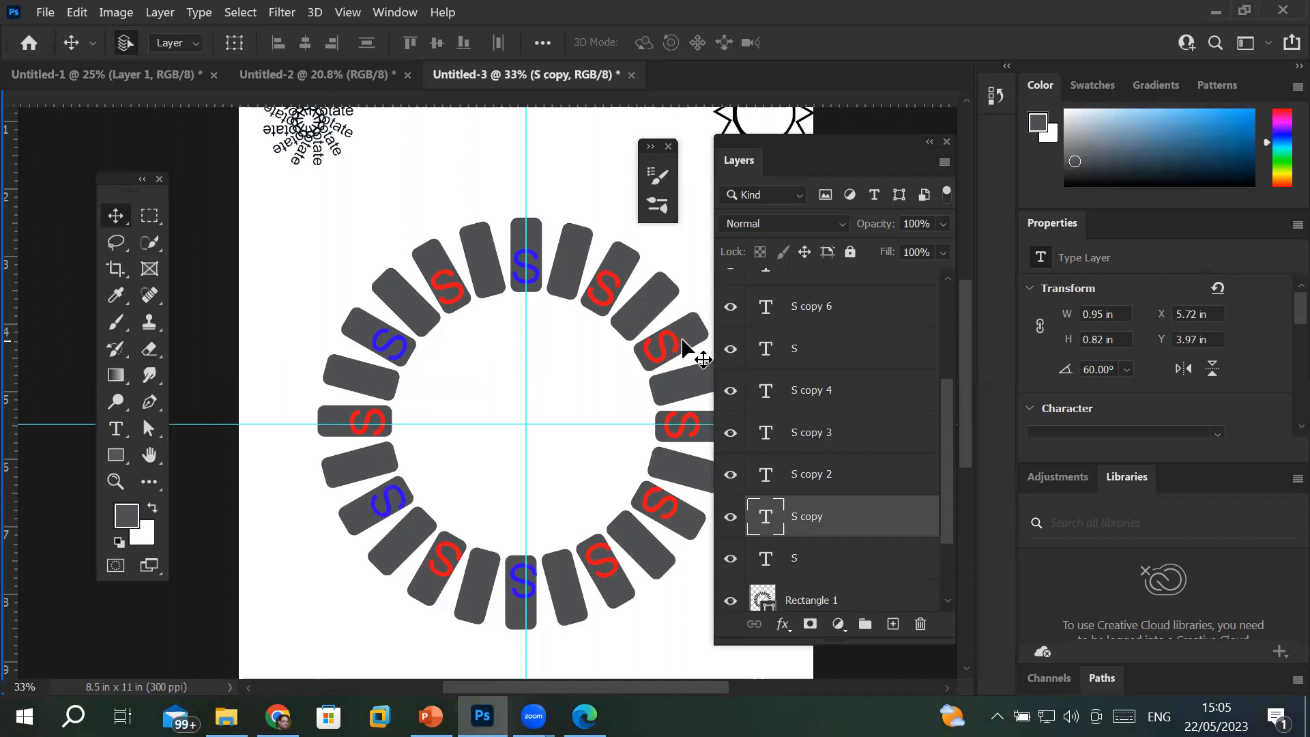
key("ctrl+t")
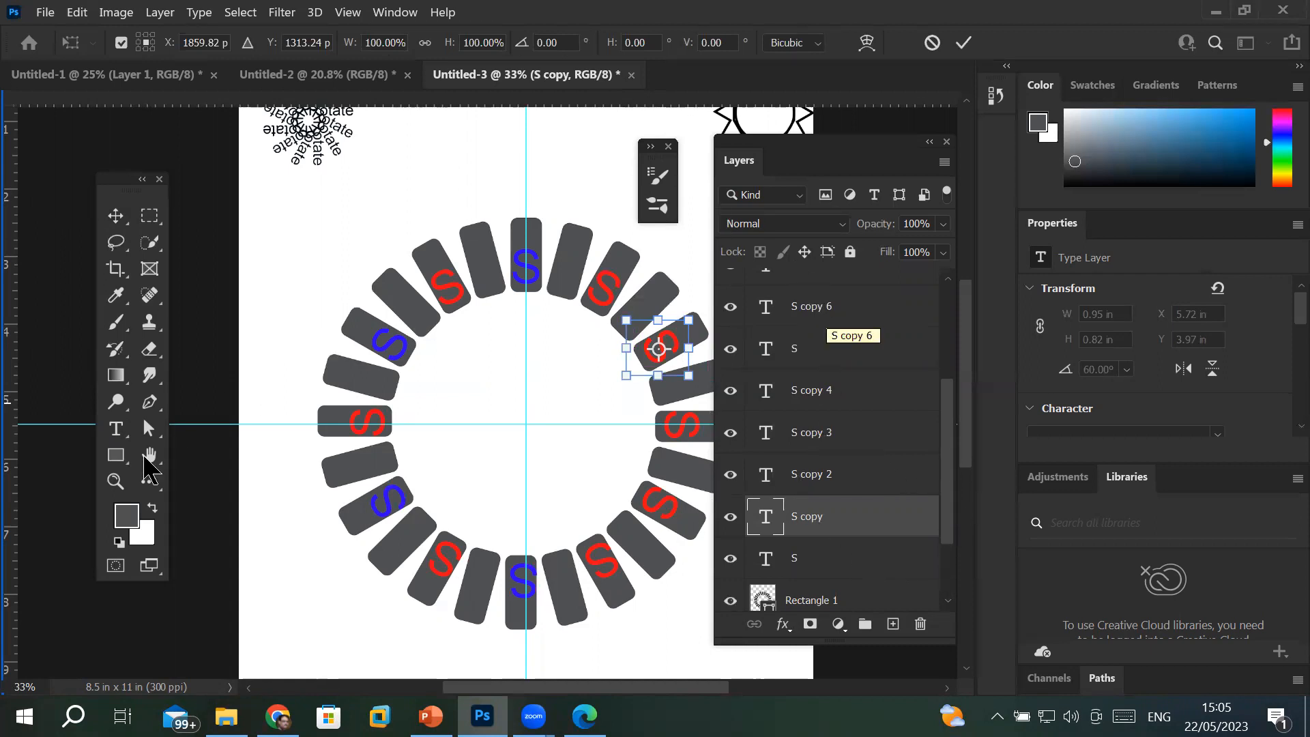
left_click(116, 429)
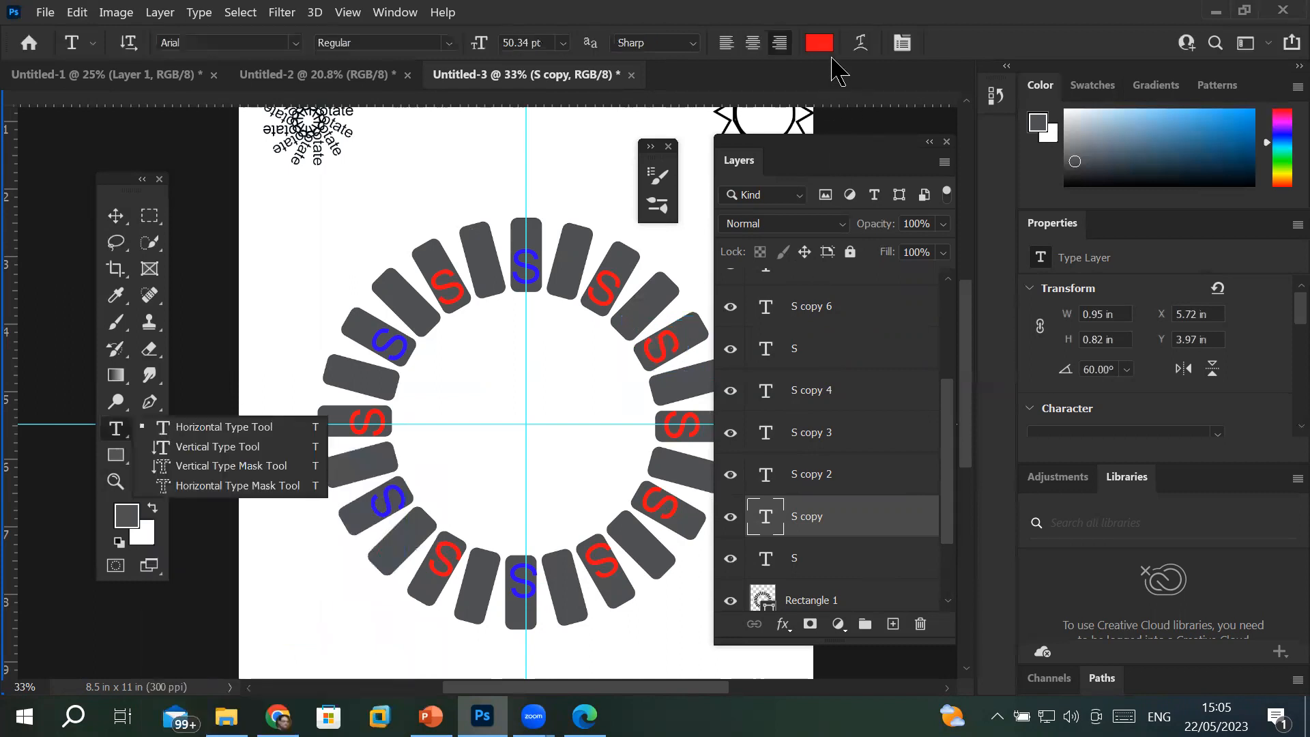
left_click(821, 43)
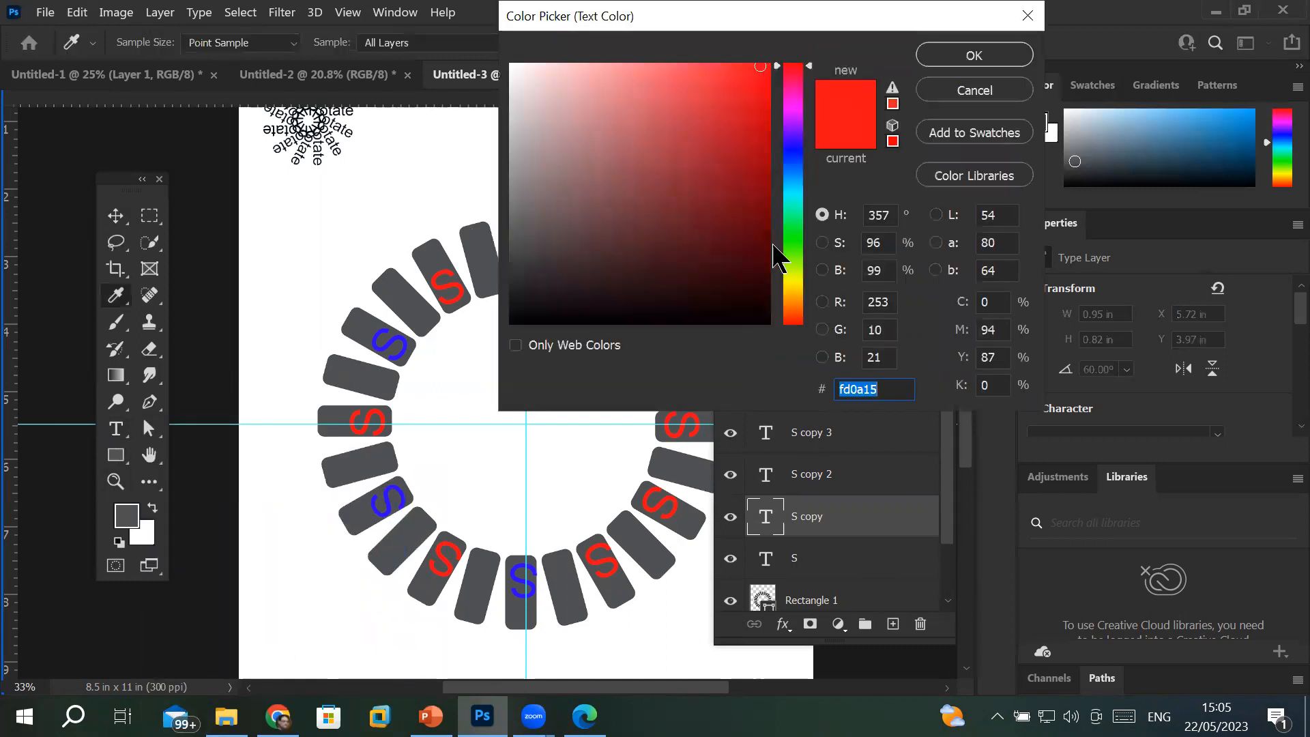
left_click(794, 210)
left_click(761, 86)
left_click(972, 56)
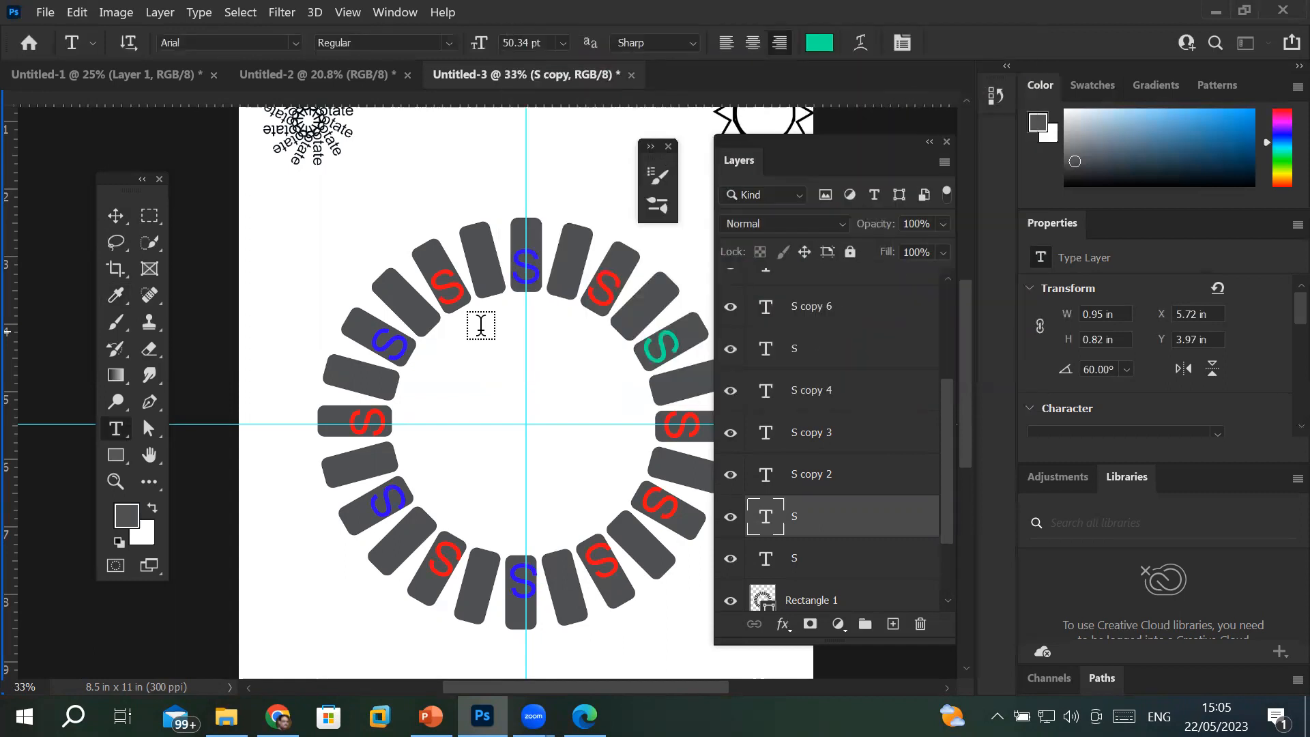
scroll(481, 325, "down", 5)
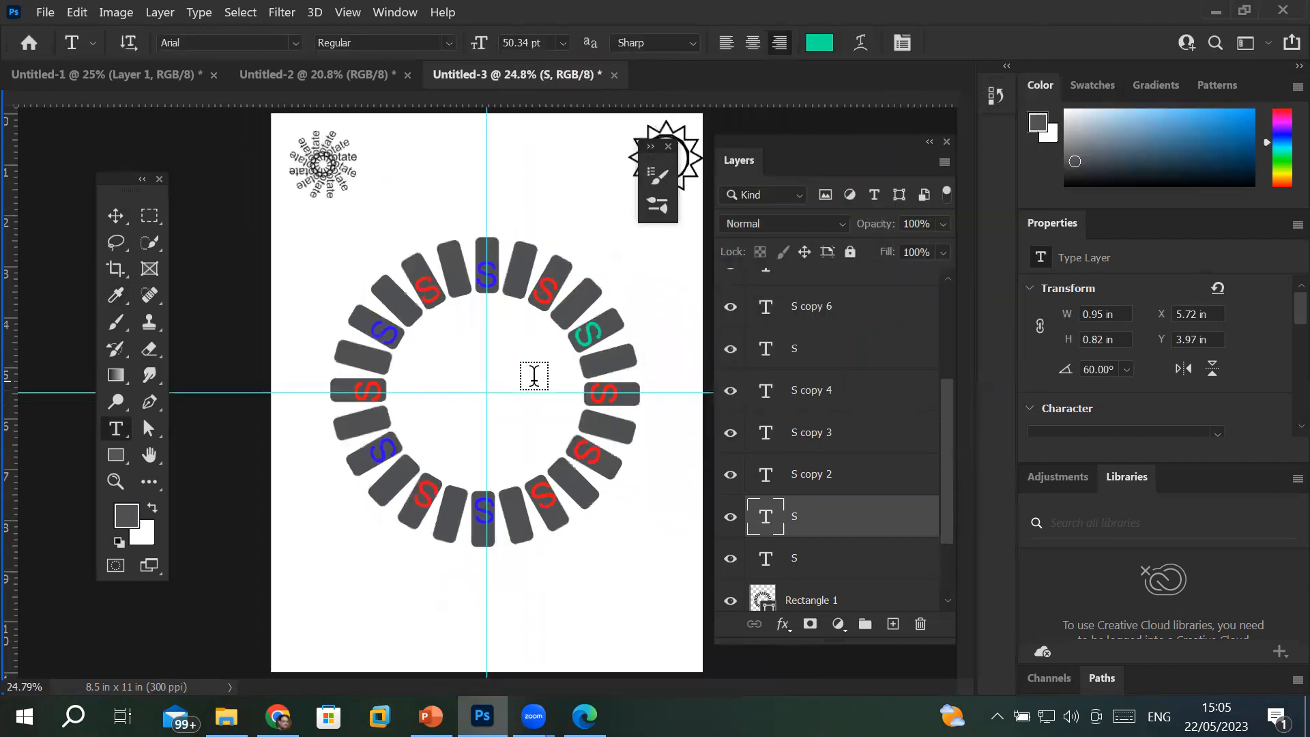
scroll(534, 376, "up", 2)
scroll(534, 376, "down", 5)
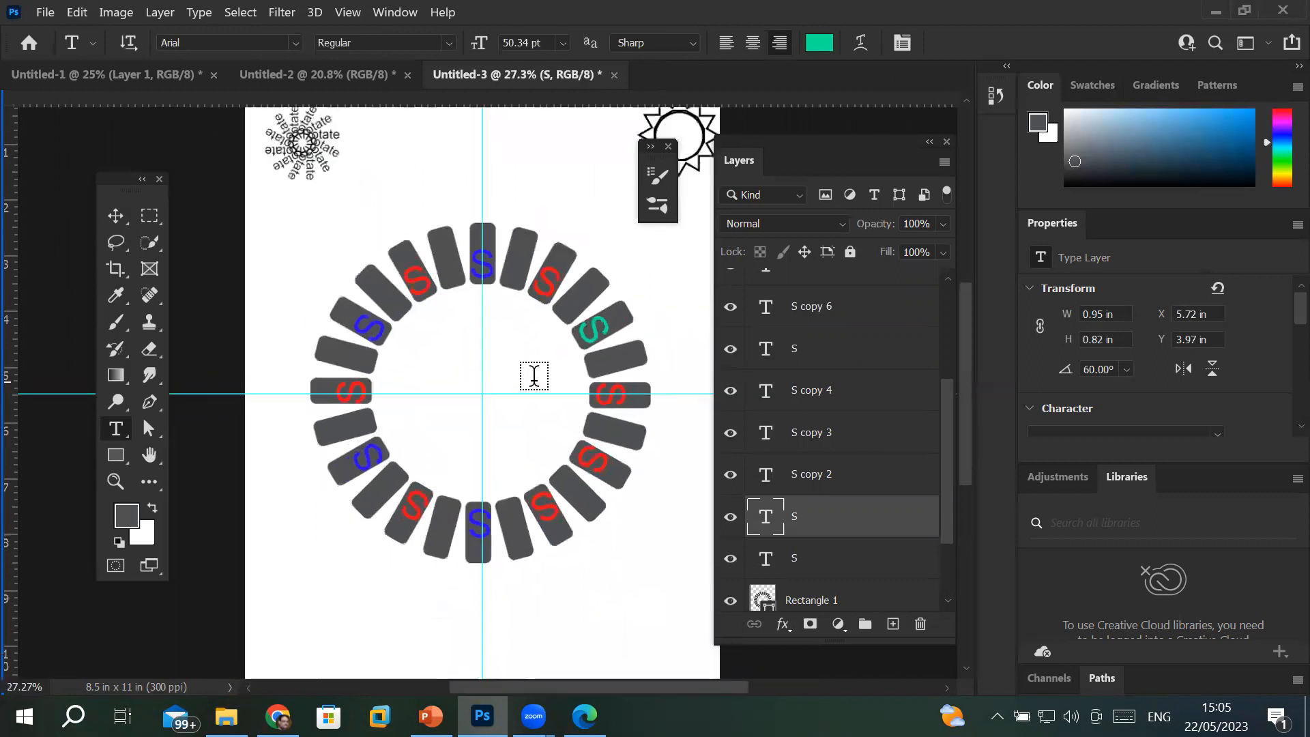
scroll(534, 376, "up", 3)
scroll(534, 375, "down", 1)
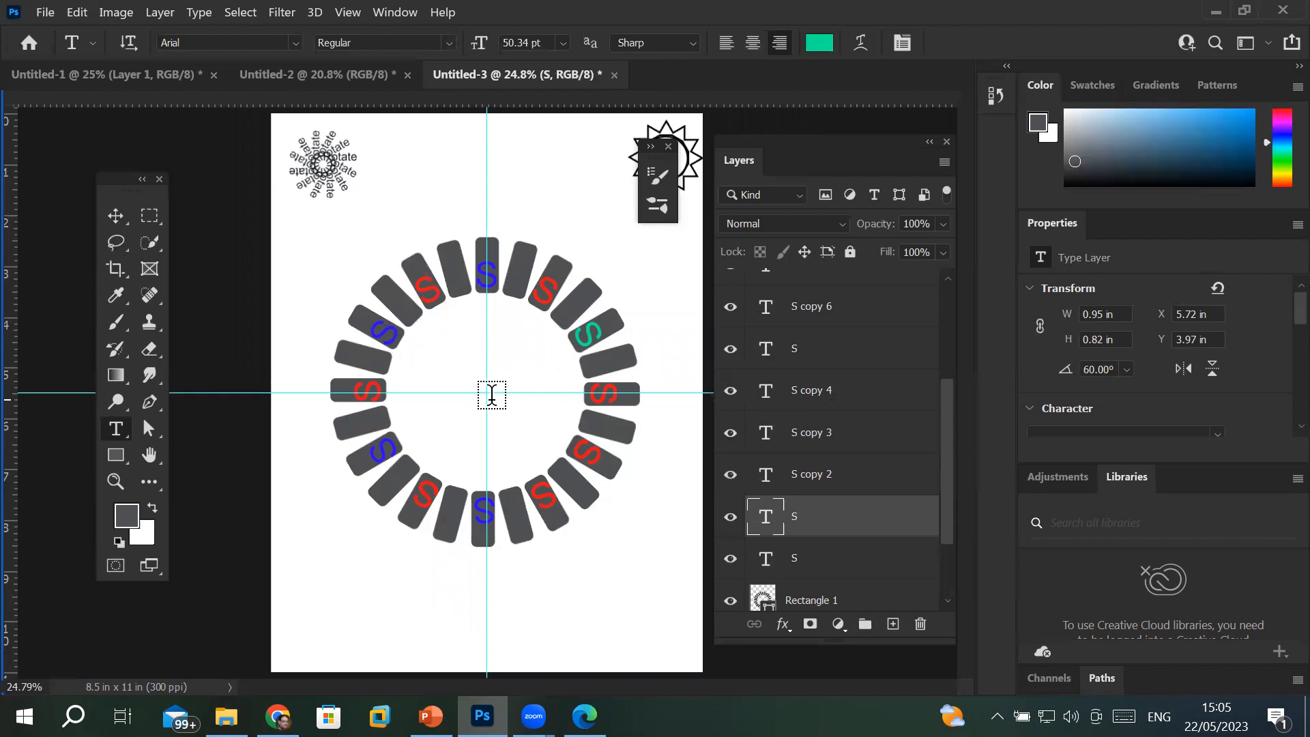
- Draw an open S-shaped curve about 443 by 800 px inside the ring with the Pen tool in Shape mode
left_click(148, 404)
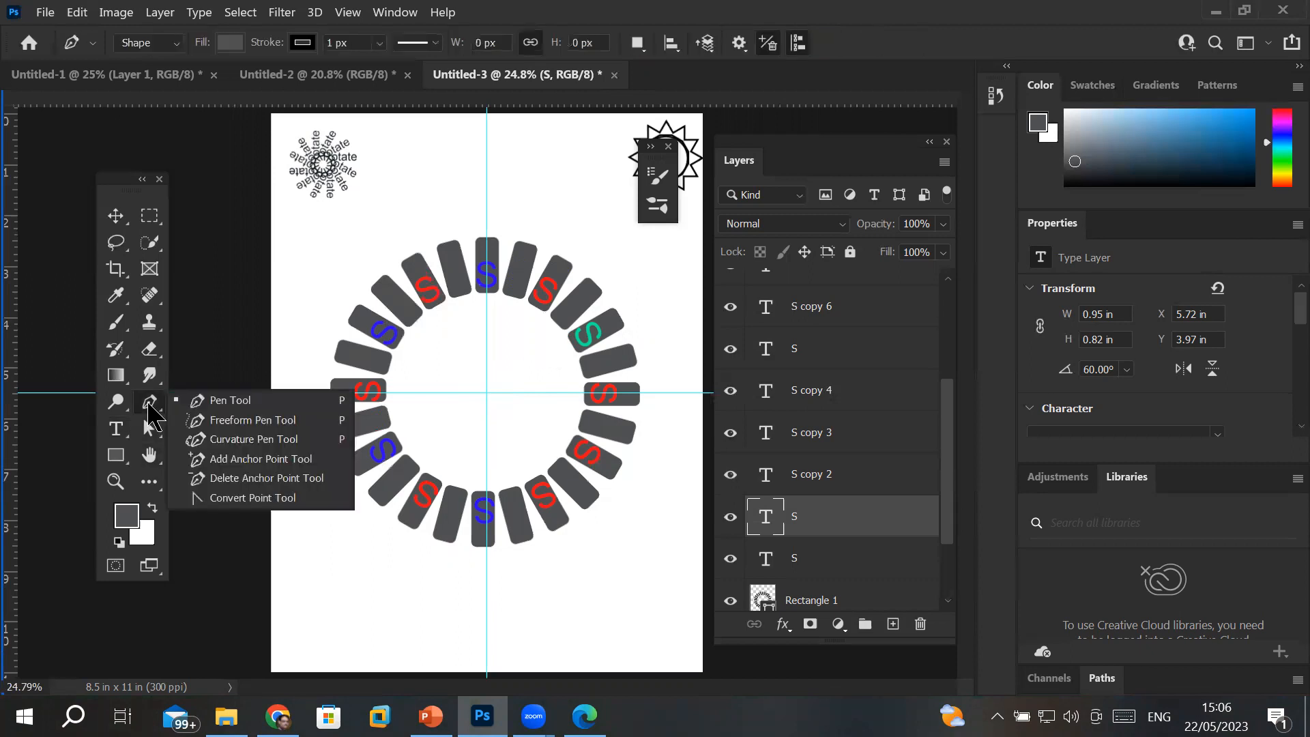
left_click(219, 403)
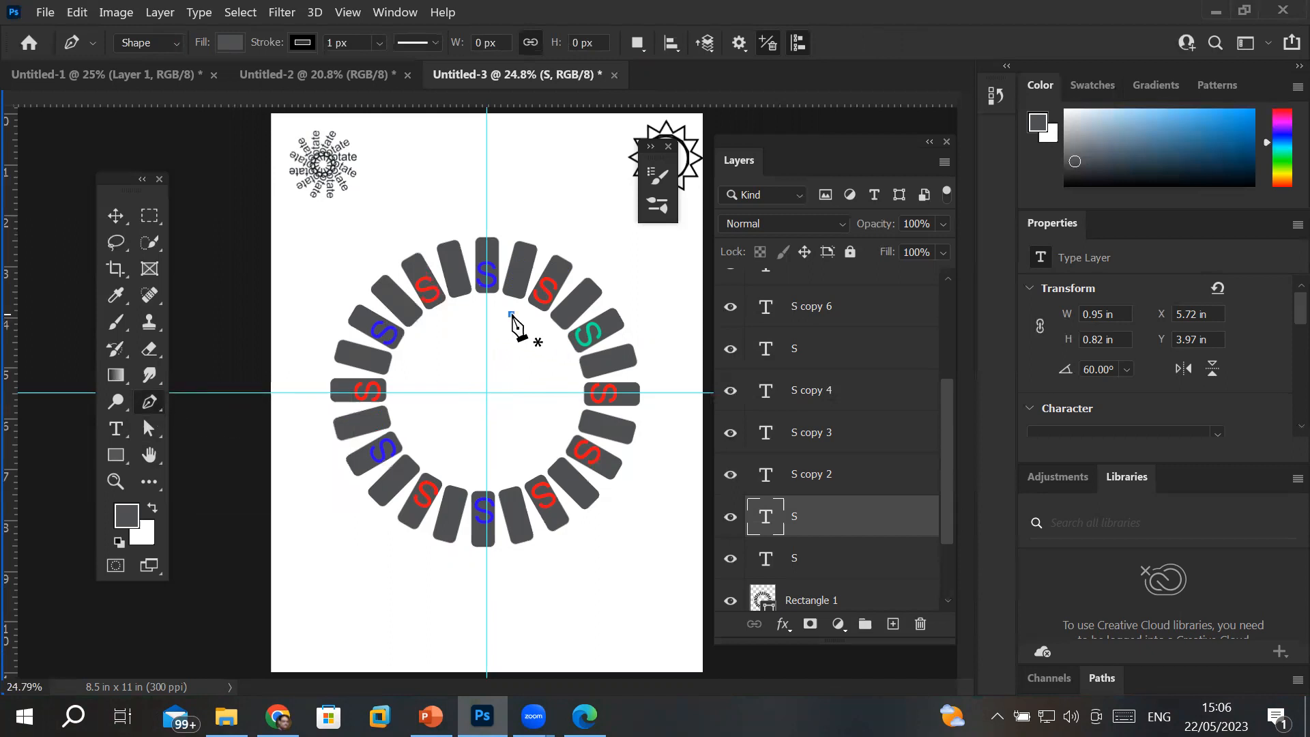
left_click_drag(444, 336, 458, 368)
left_click_drag(514, 415, 495, 450)
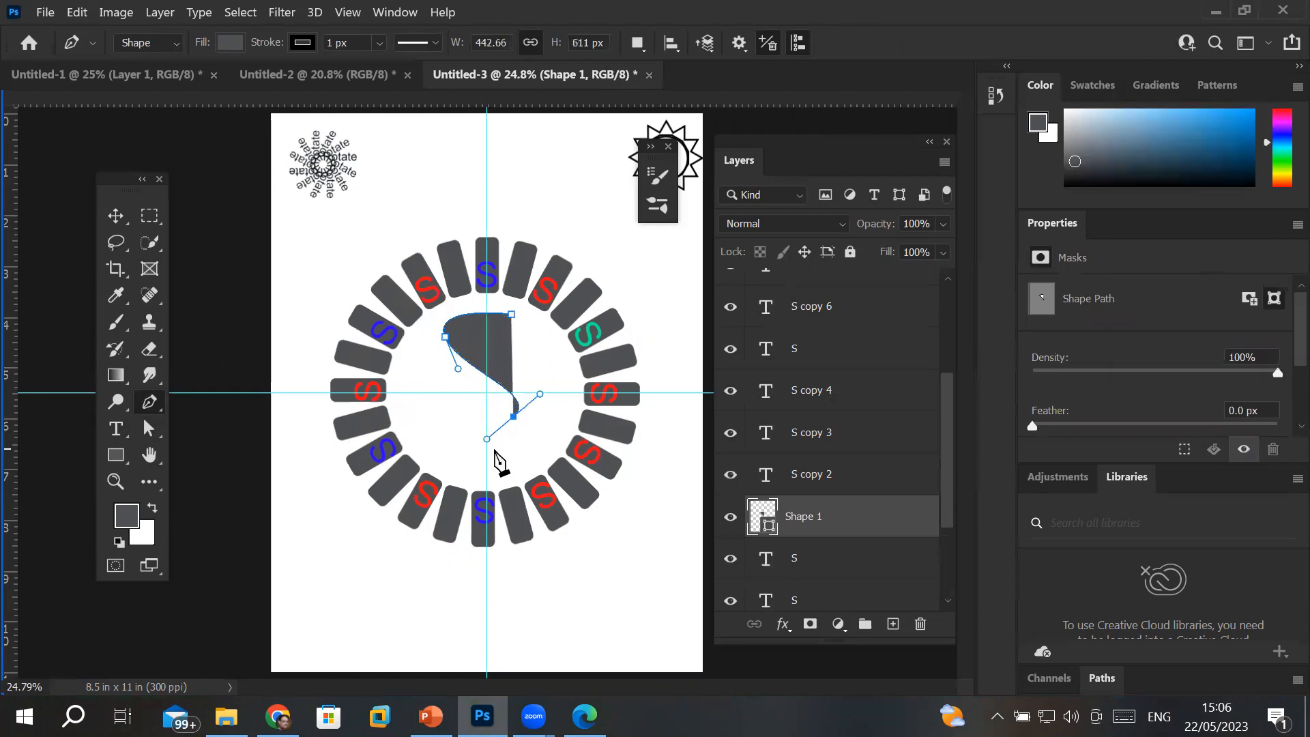
left_click(487, 449)
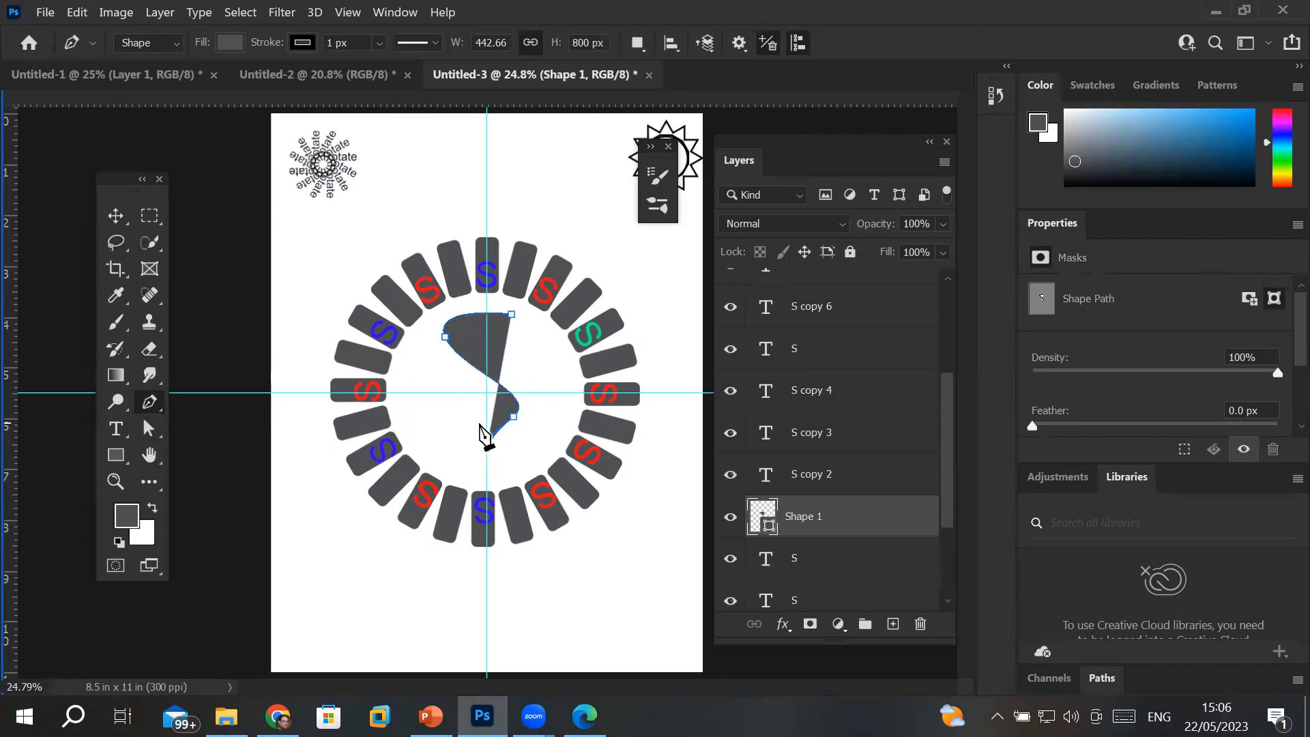
- Remove the S-curve's fill and thicken its black stroke to about 37.43 px
left_click(230, 43)
left_click(110, 81)
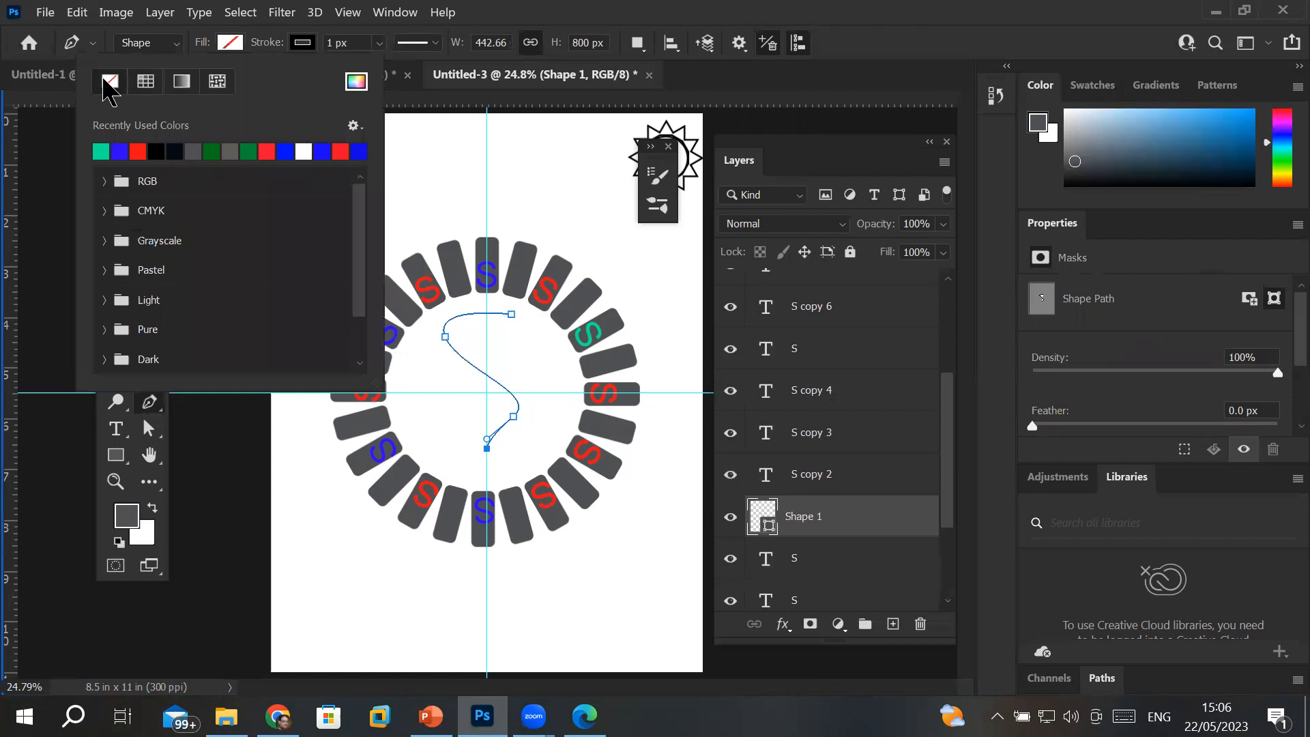
left_click(380, 43)
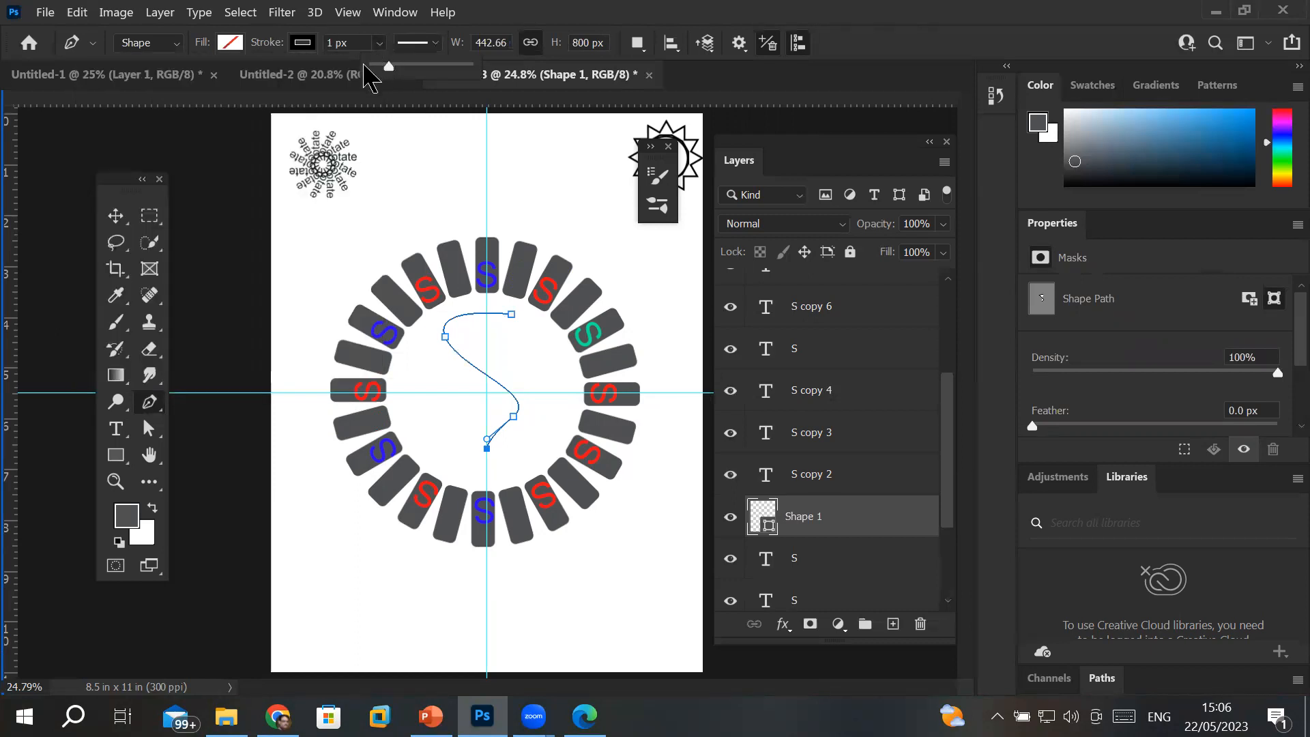
left_click_drag(391, 67, 410, 86)
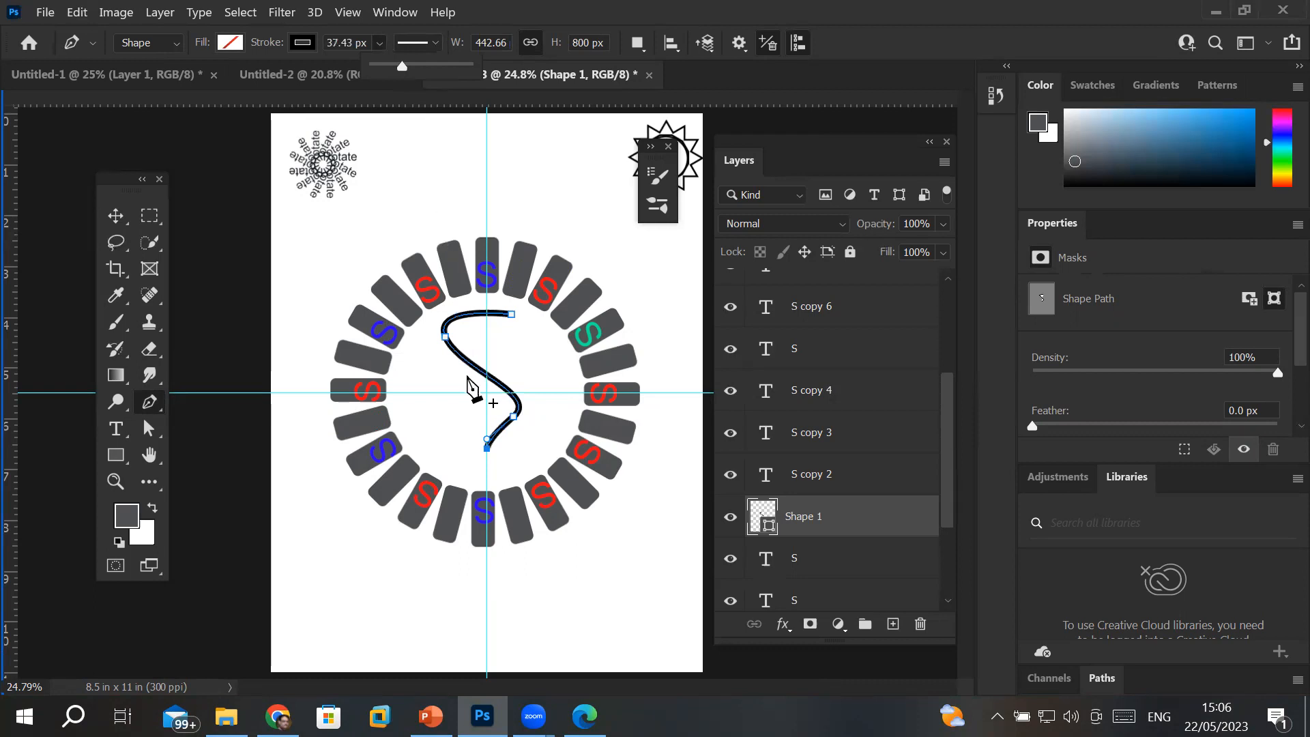
- Free Transform the S-curve to 29.37% scale and place it just above the guide intersection, centred on the vertical guide
left_click(115, 216)
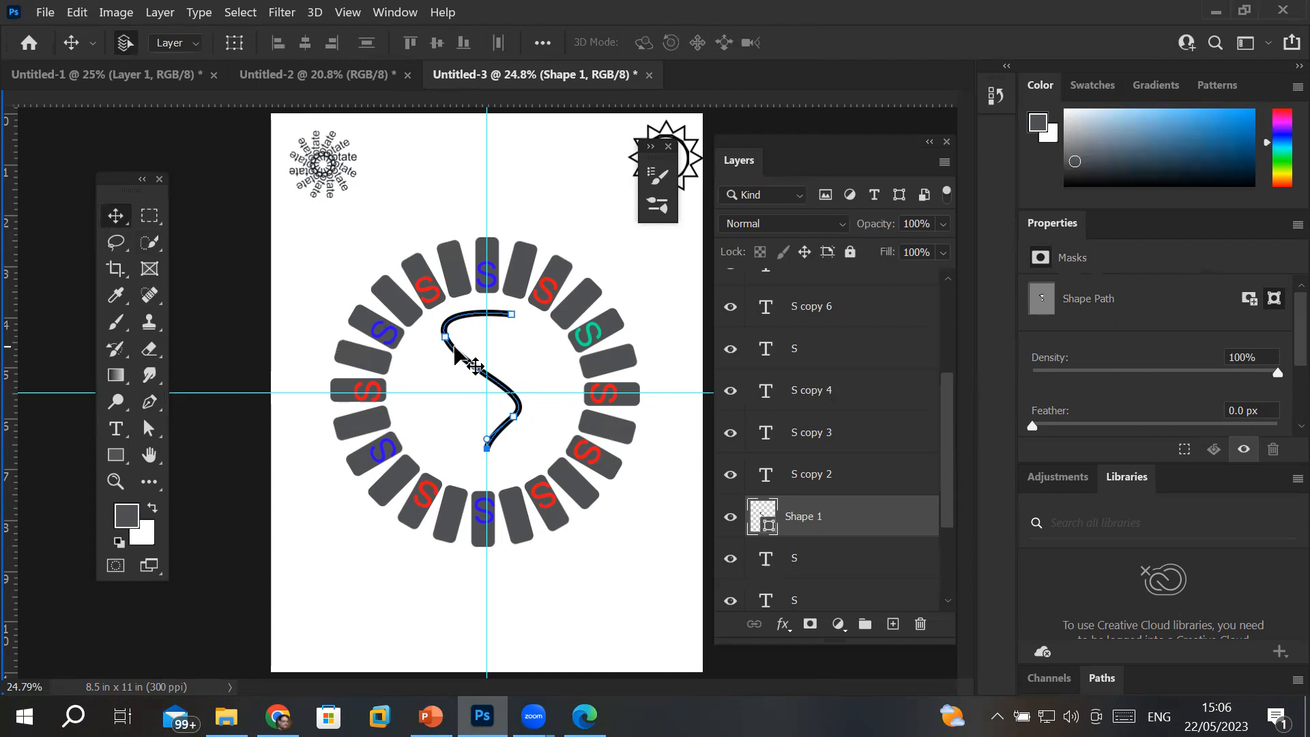
left_click(454, 347)
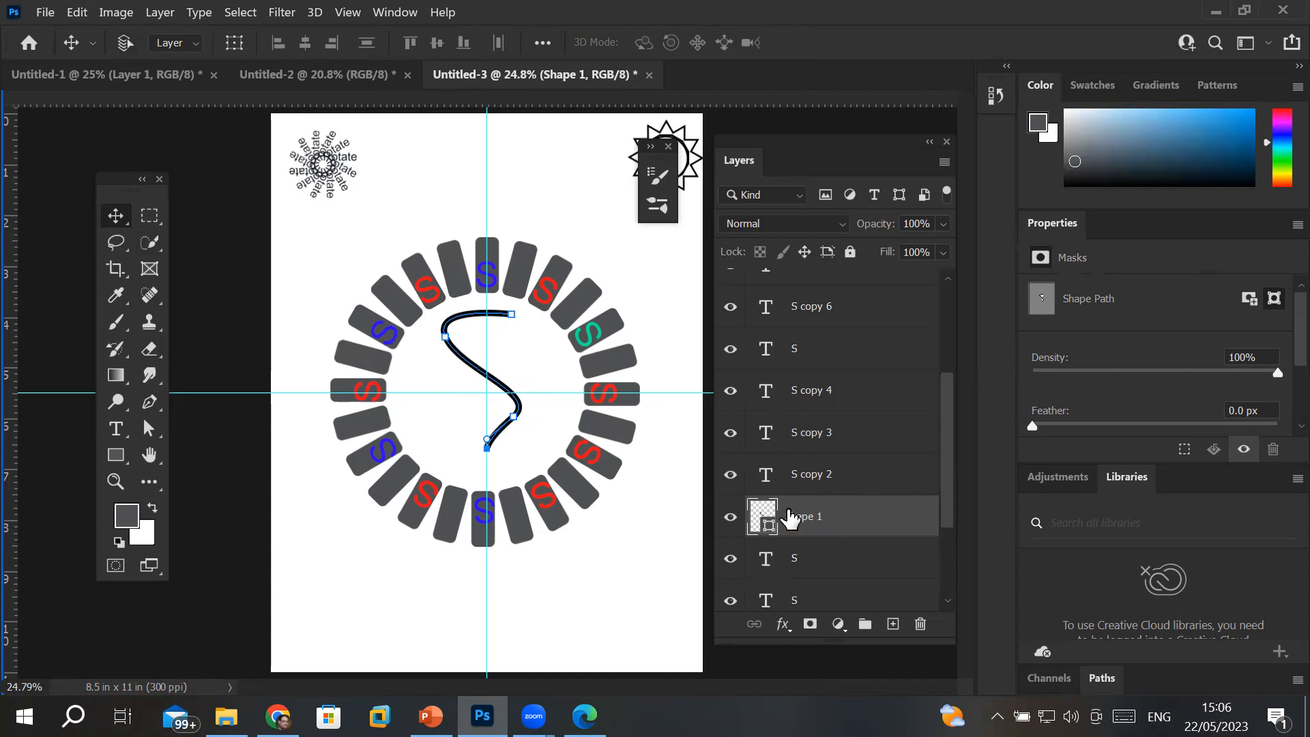
key("ctrl+t")
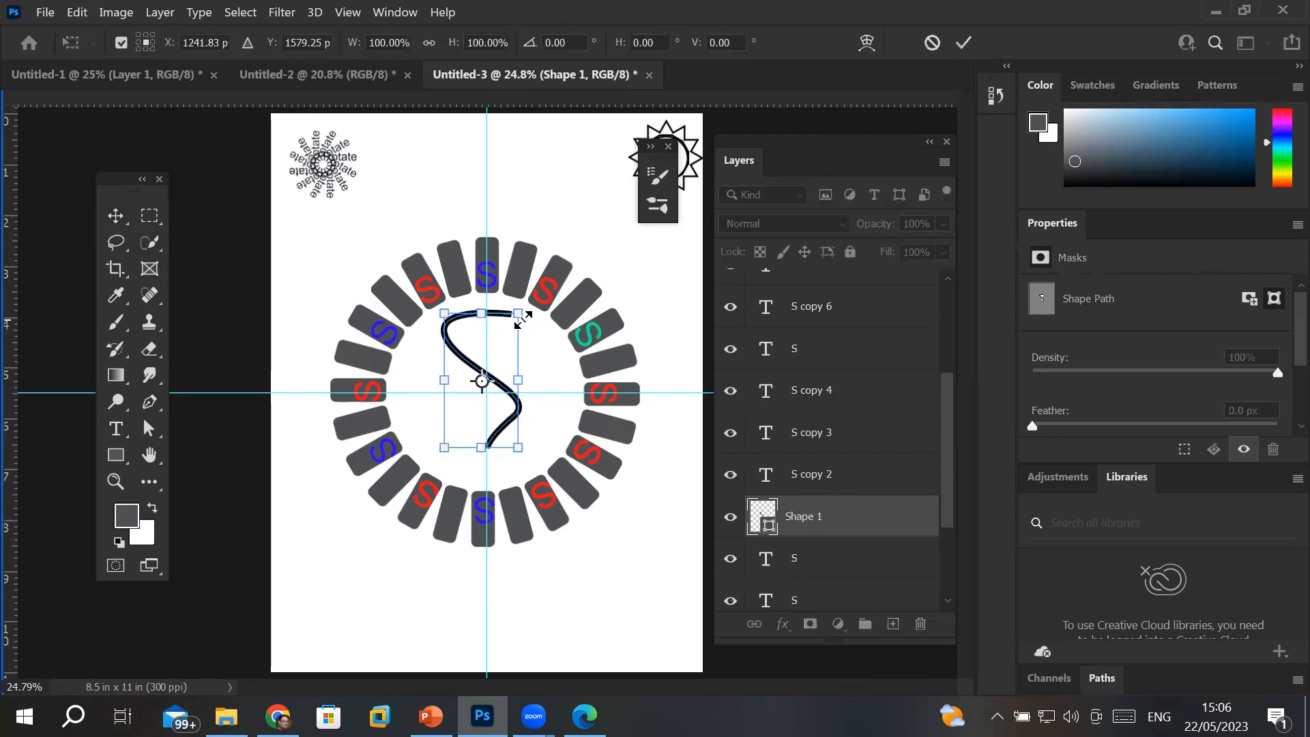
left_click_drag(523, 318, 475, 419)
key("ctrl+plus")
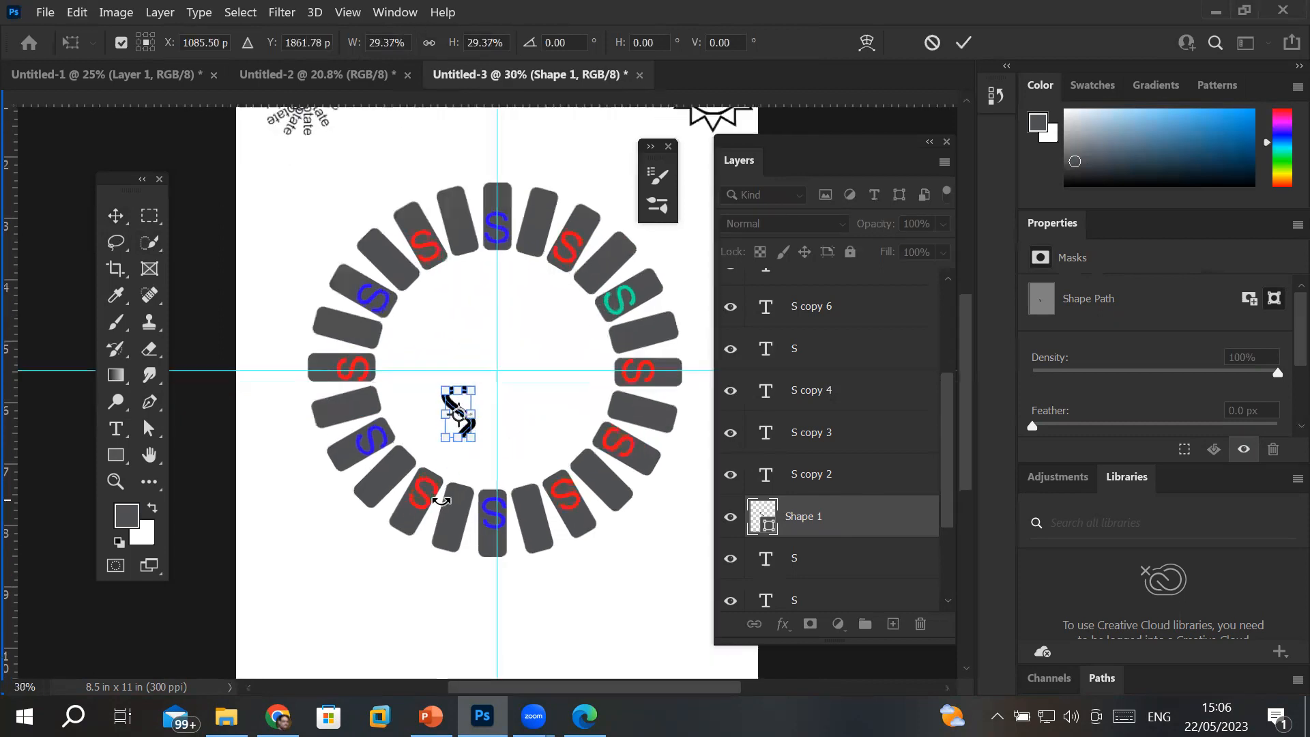
scroll(464, 497, "up", 2)
left_click_drag(445, 362, 502, 265)
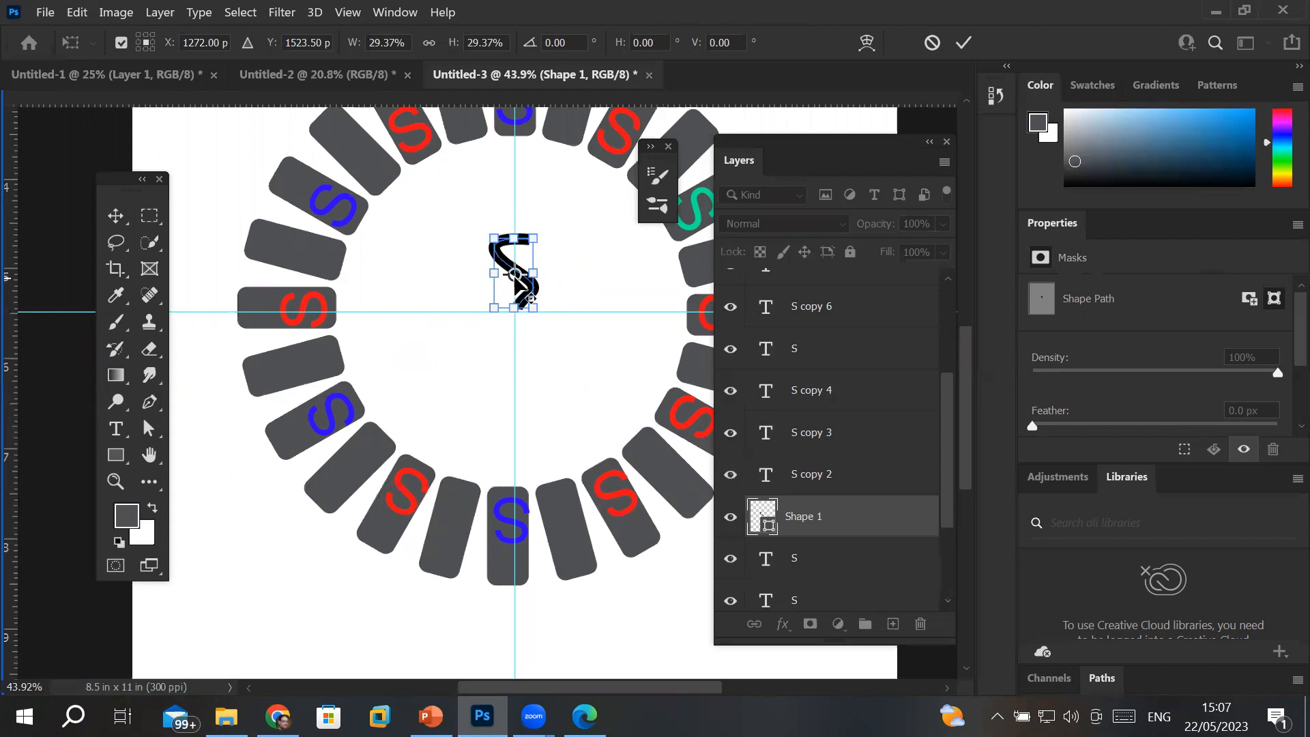
- Rotate the S-curve 45° about the guide intersection, then try a repeated rotated copy and undo it
left_click_drag(514, 276, 510, 308)
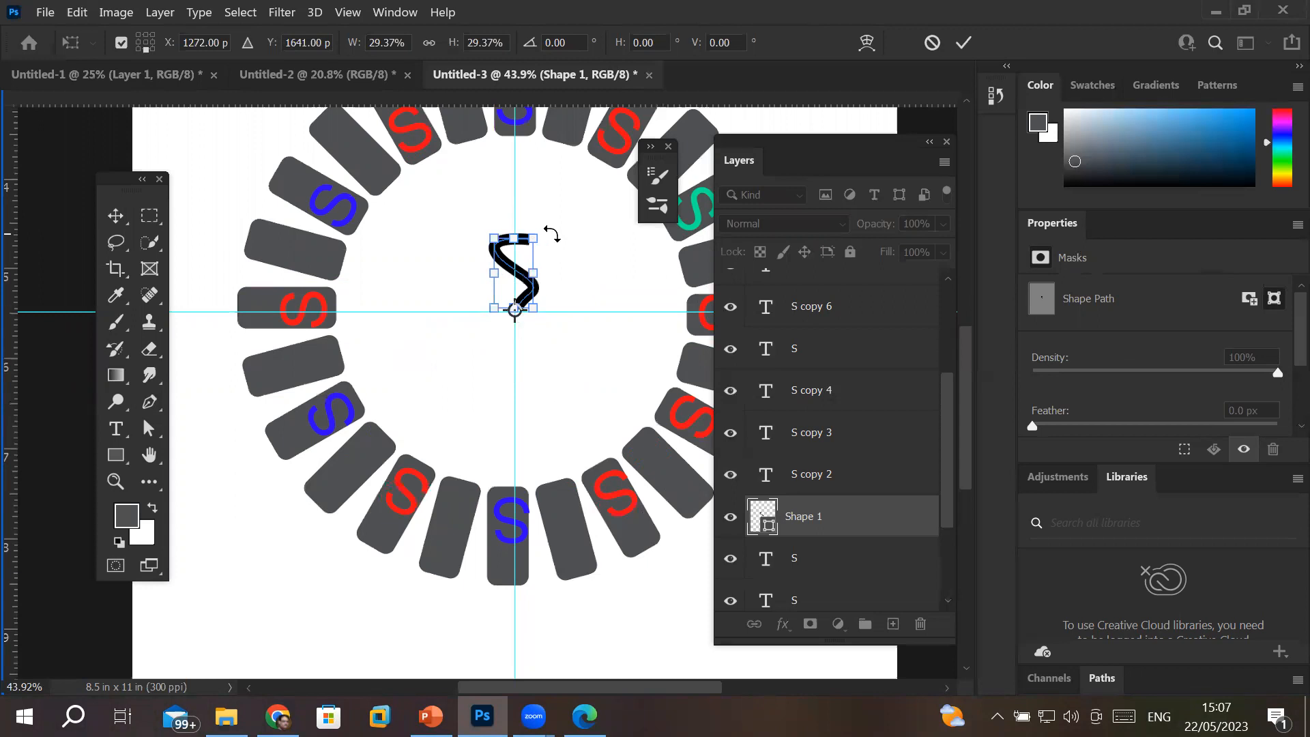
left_click_drag(551, 235, 617, 265)
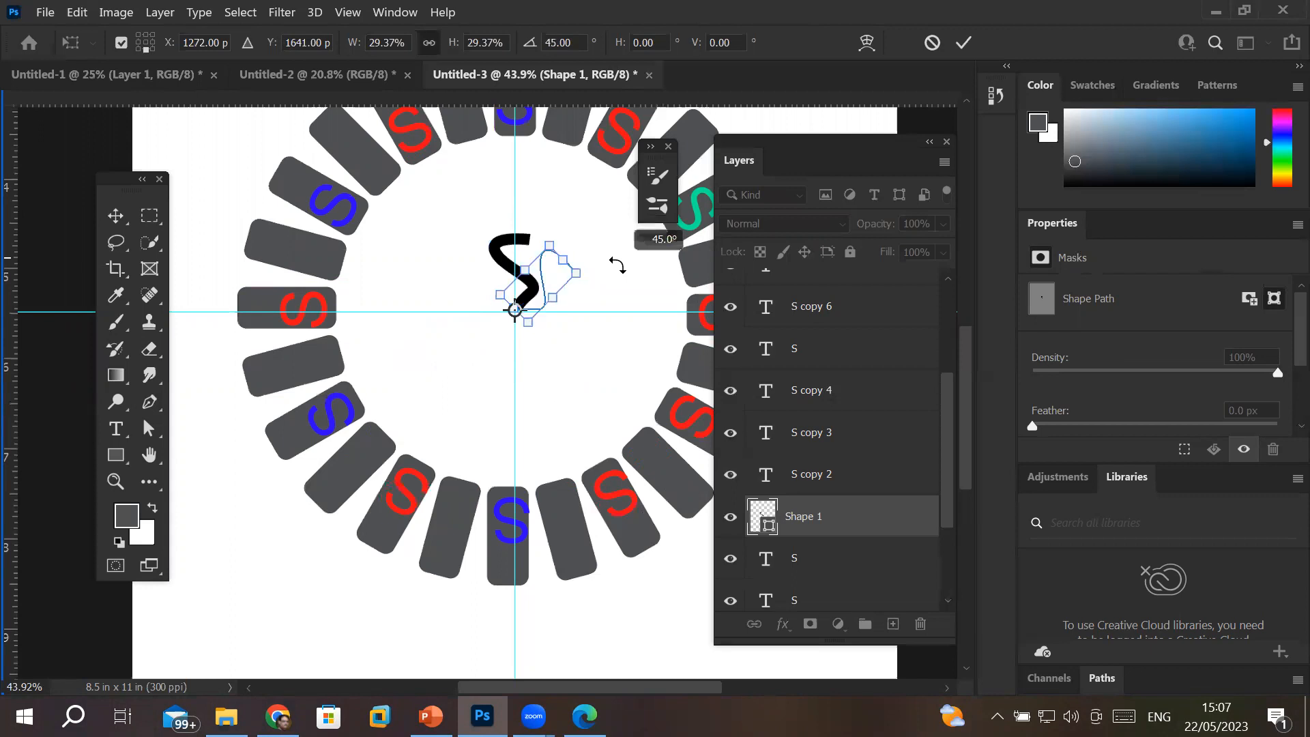
left_click_drag(617, 265, 615, 264)
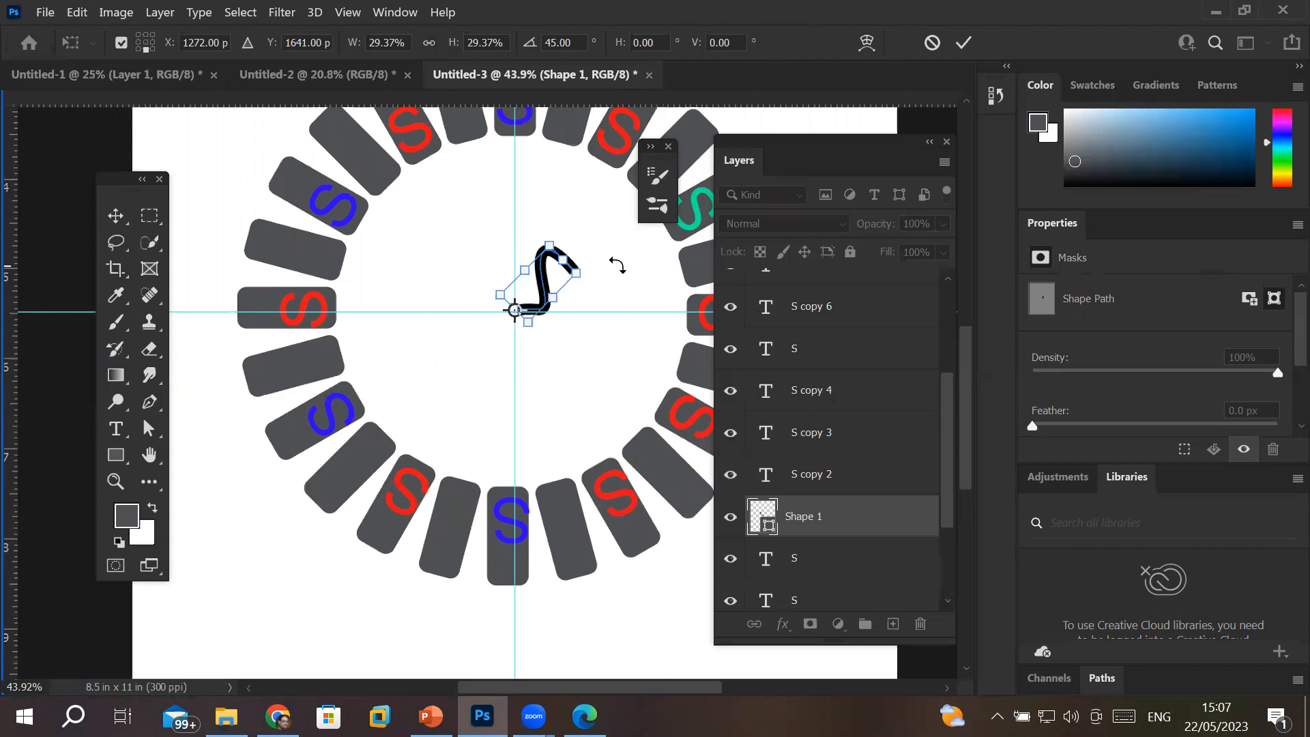
left_click(974, 49)
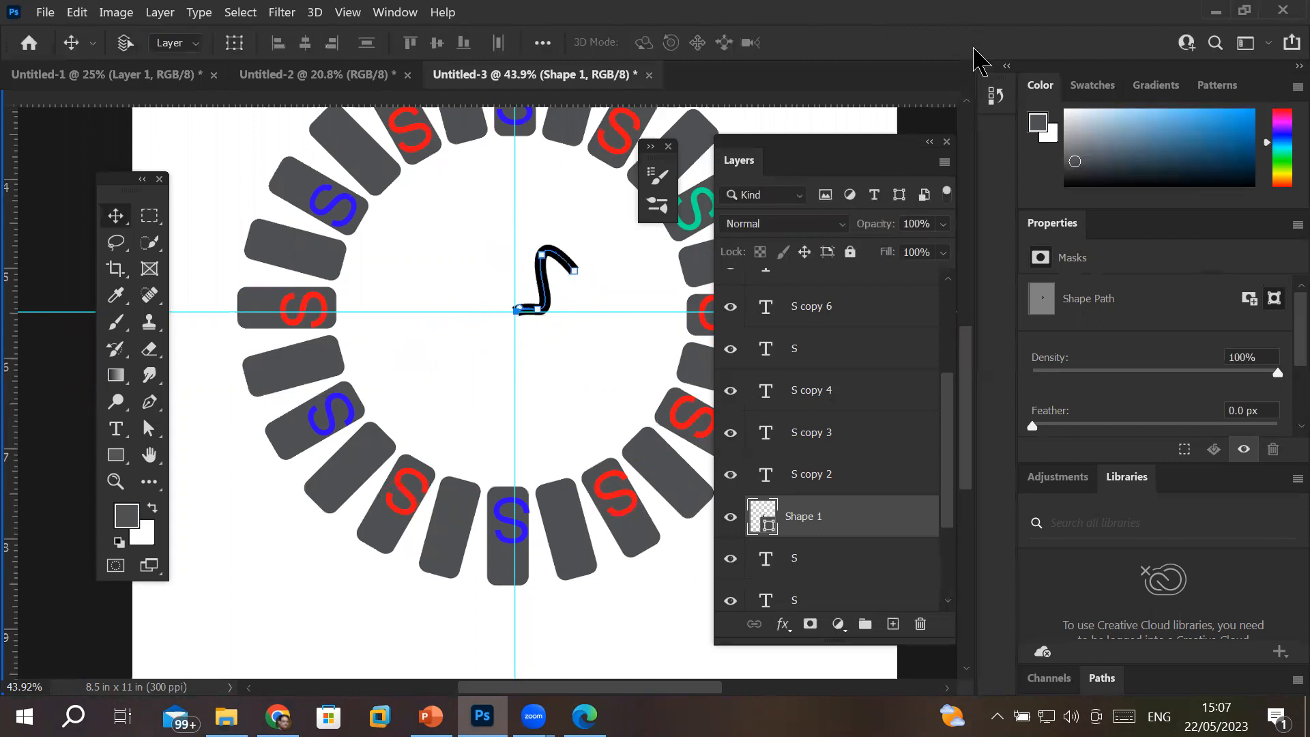
key("ctrl+alt+shift+t")
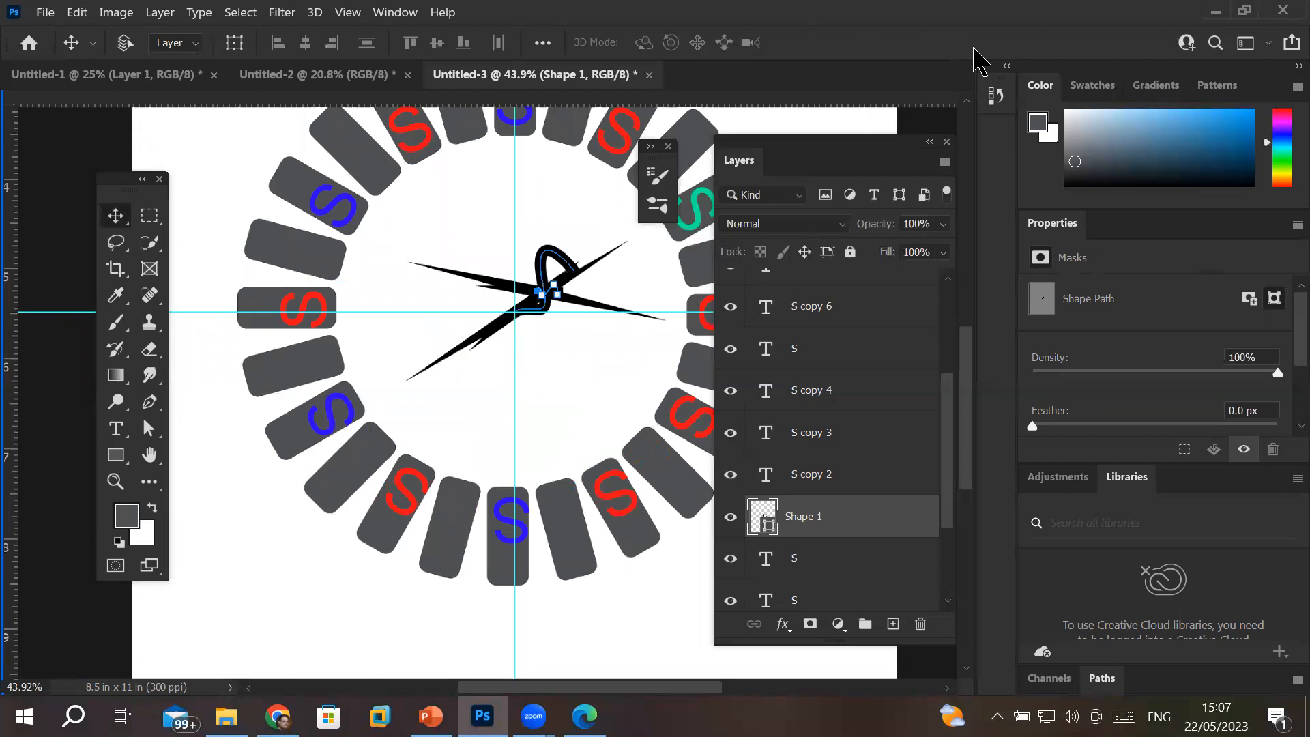
key("ctrl+z")
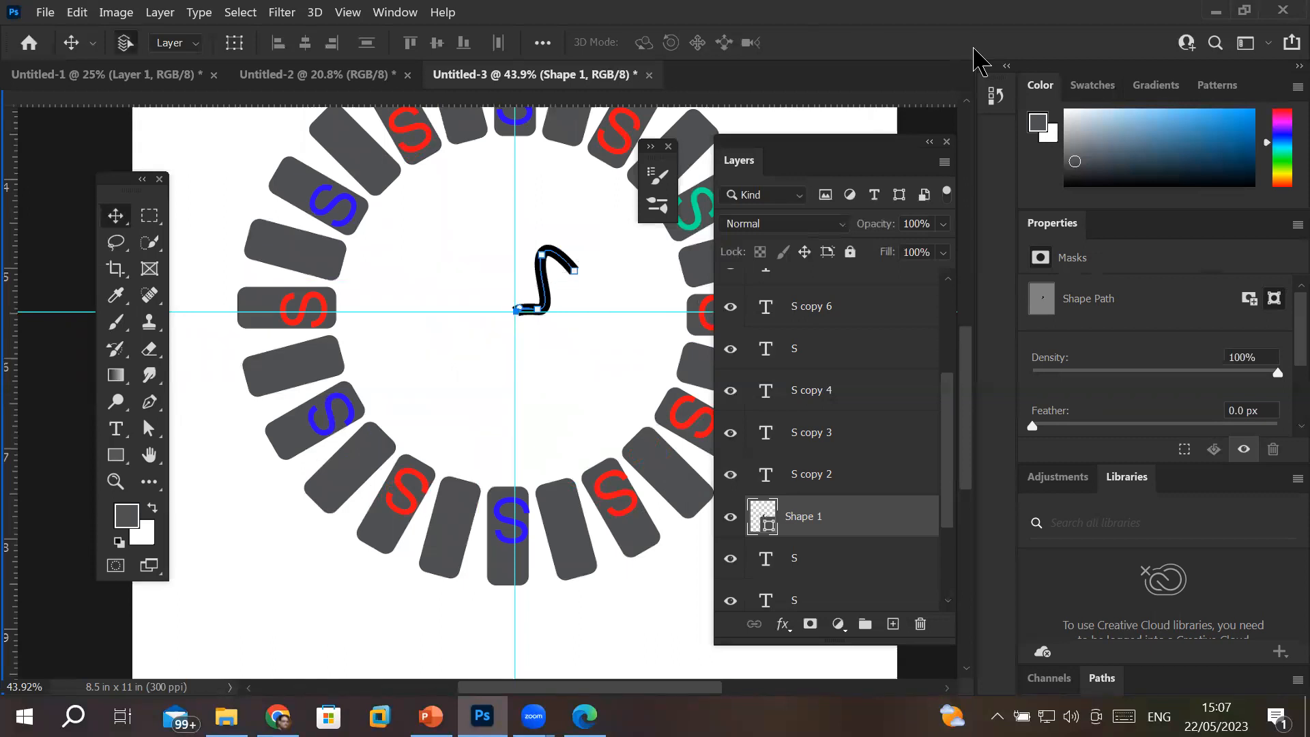
- Free Transform the S-curve a further 45° around a pivot at its inner end on the guide intersection
key("ctrl+t")
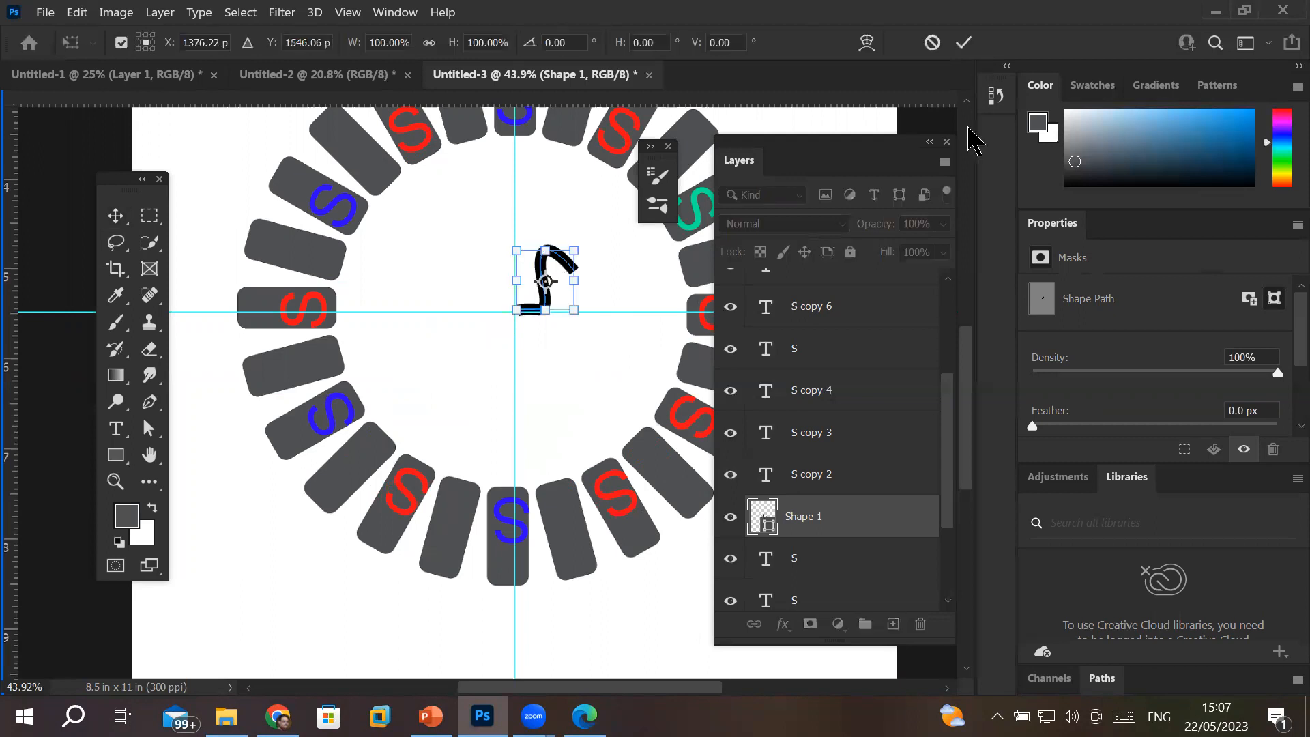
left_click_drag(546, 281, 517, 312)
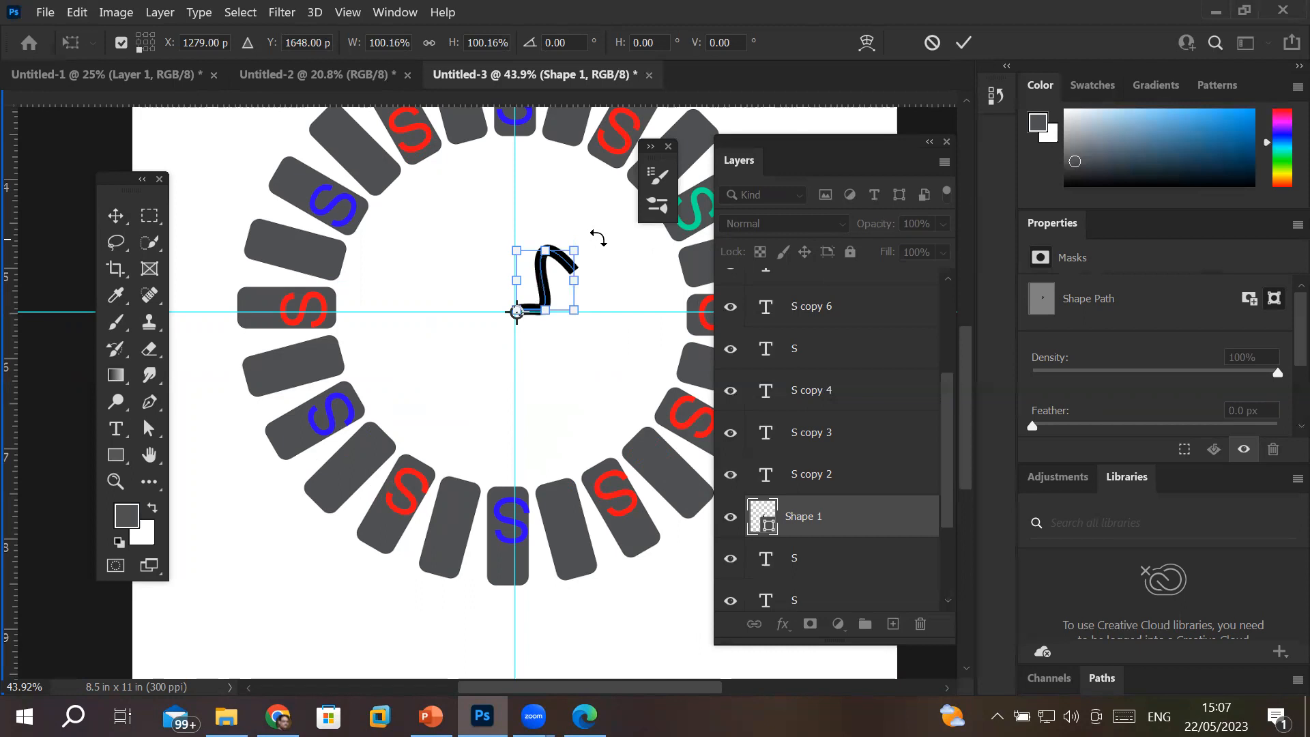
left_click_drag(623, 214, 635, 302)
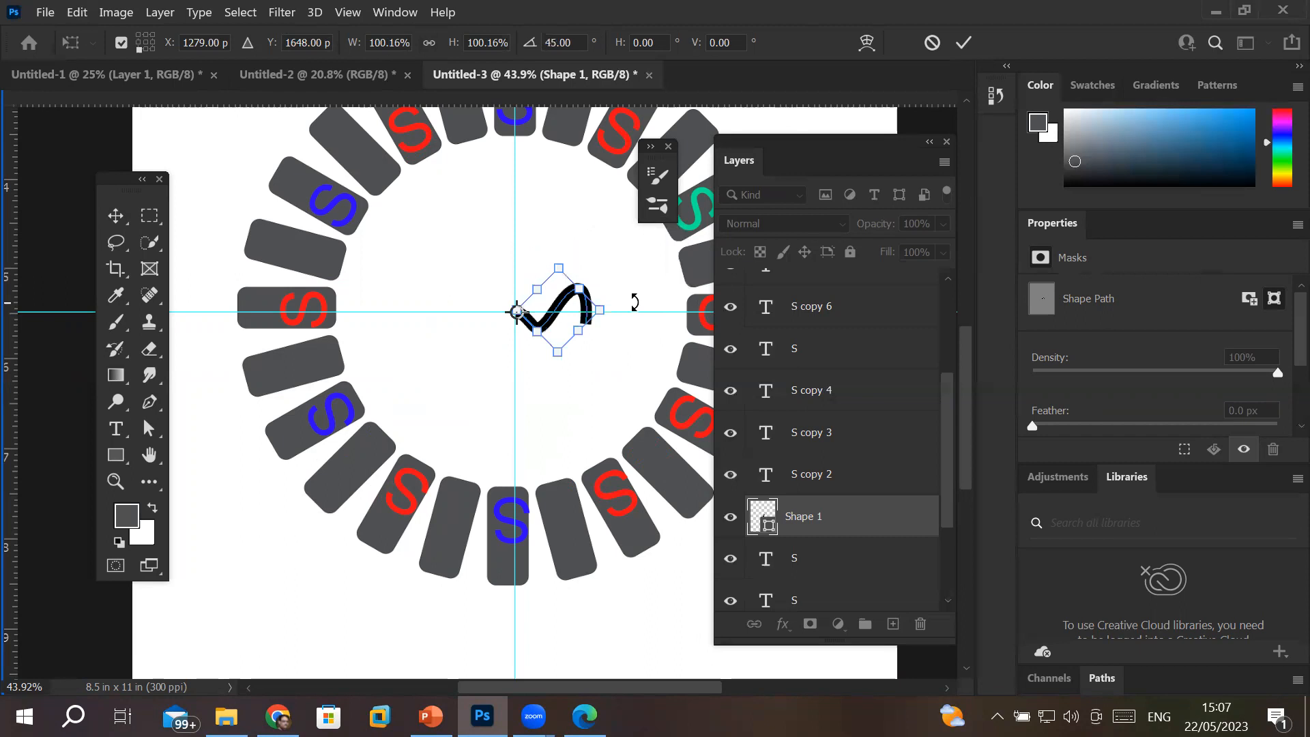
left_click(964, 42)
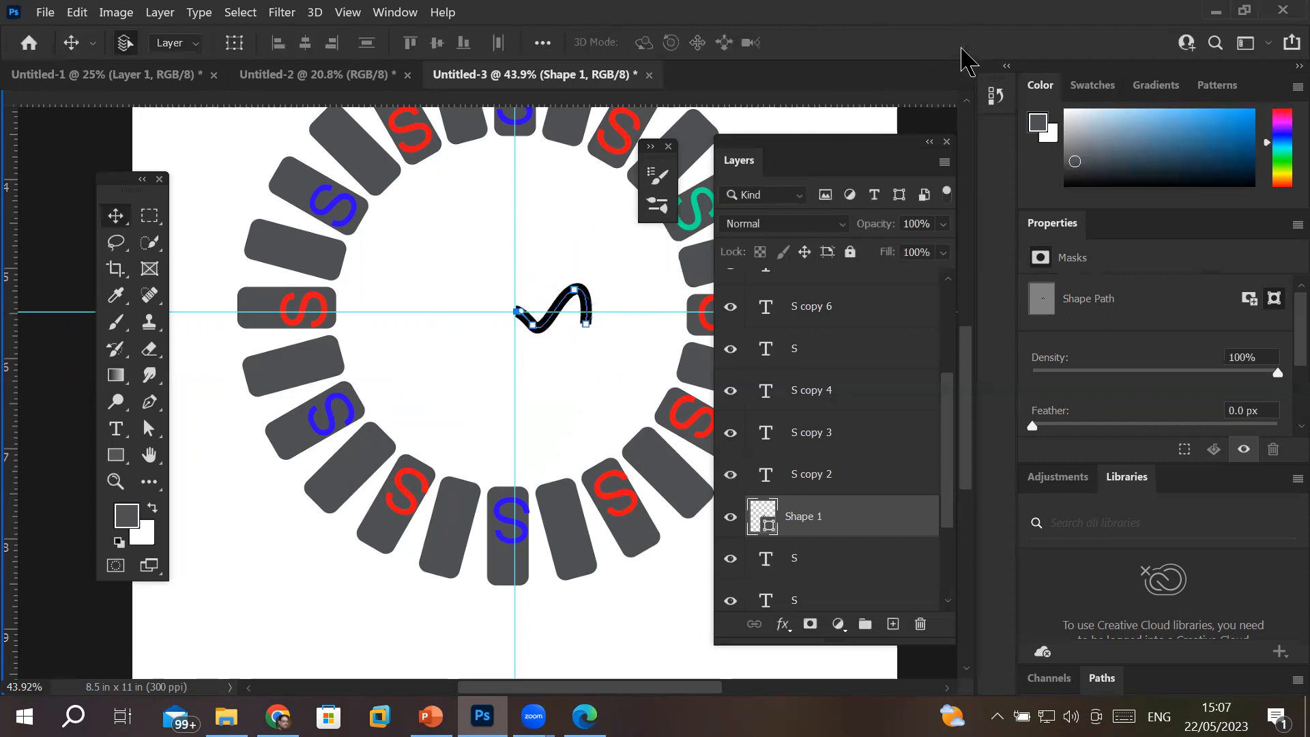
- Repeat the 45° rotation as copies of the S-curve until they fill the full circle, and deselect the shape
key("ctrl+alt+shift+t")
key("ctrl+alt+shift+t")
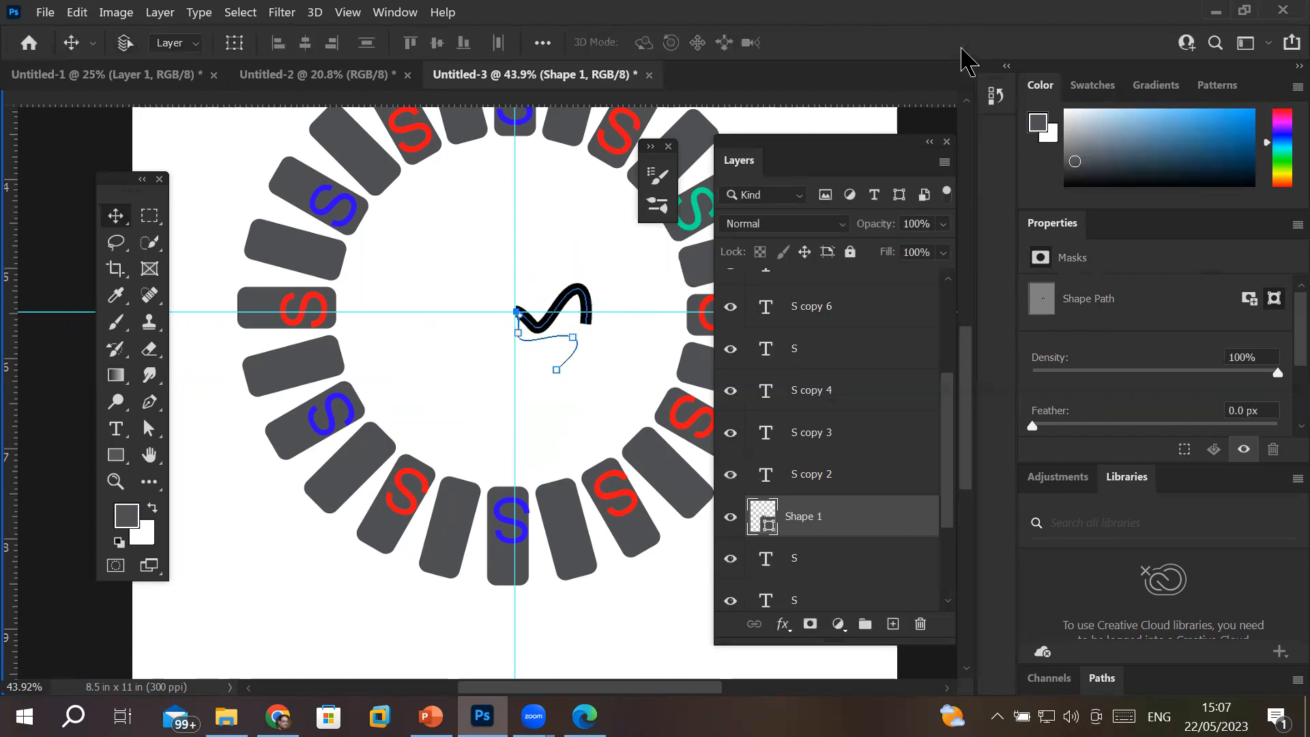
key("ctrl+alt+shift+t")
key("ctrl+alt+shift+t")
key("ctrl+alt+shift+t")
key("ctrl+alt+shift+t")
key("ctrl+alt+shift+t")
key("ctrl+alt+shift+t")
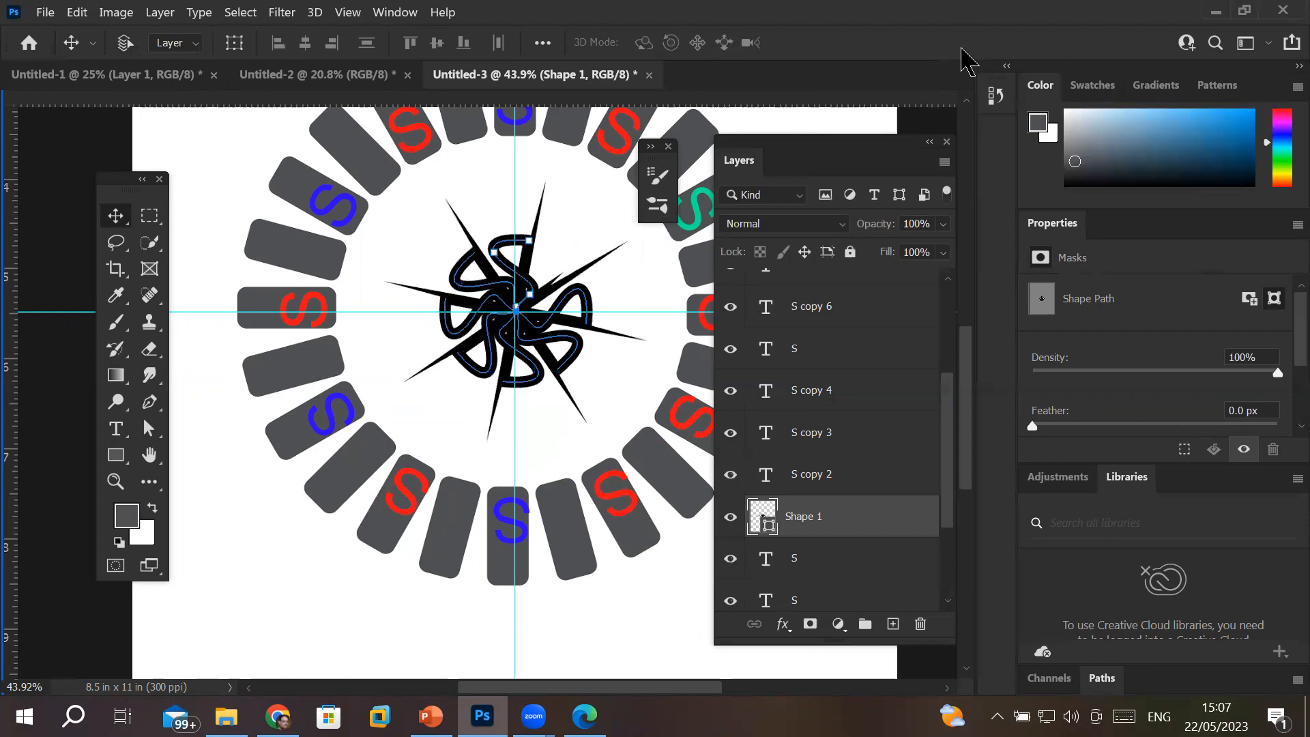
key("ctrl+alt+shift+t")
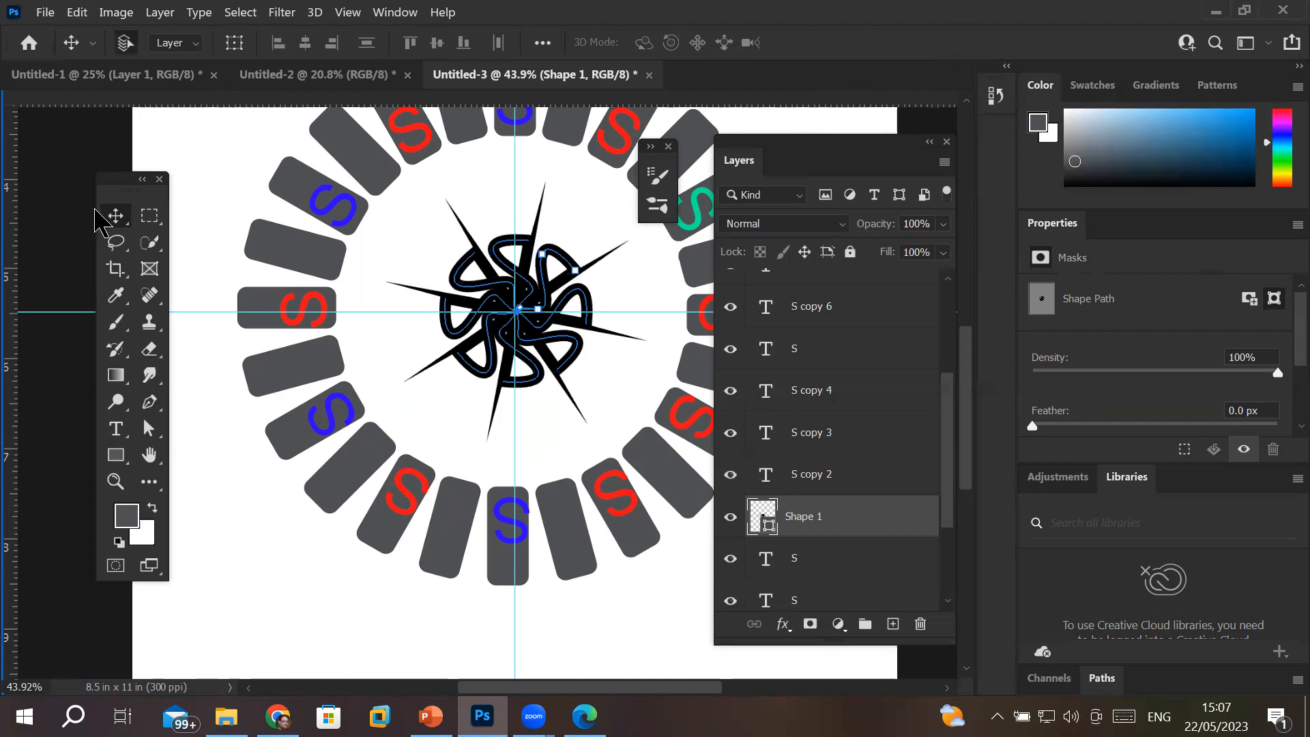
left_click(271, 541)
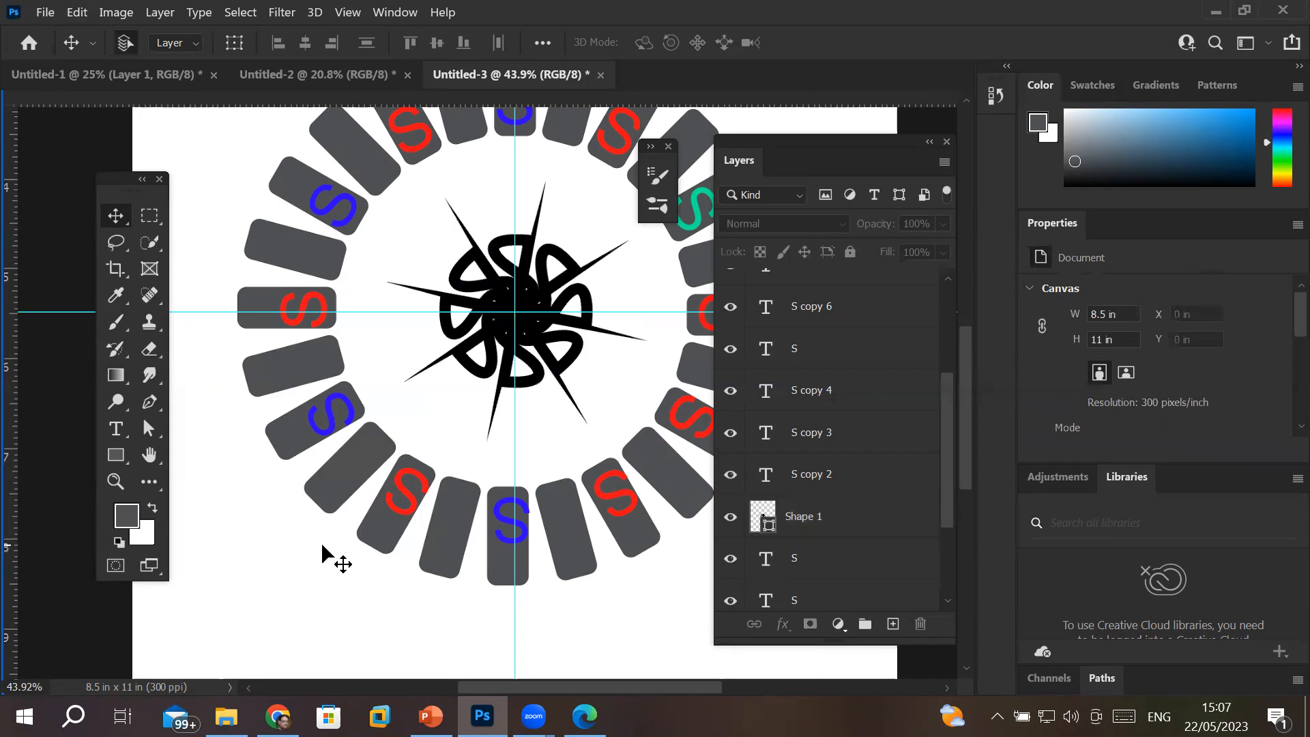
- Draw a custom shape from the Flowers set, the fourth flower, about 128 by 185 px inside the ring beneath the uppermost blue S
left_click(115, 457)
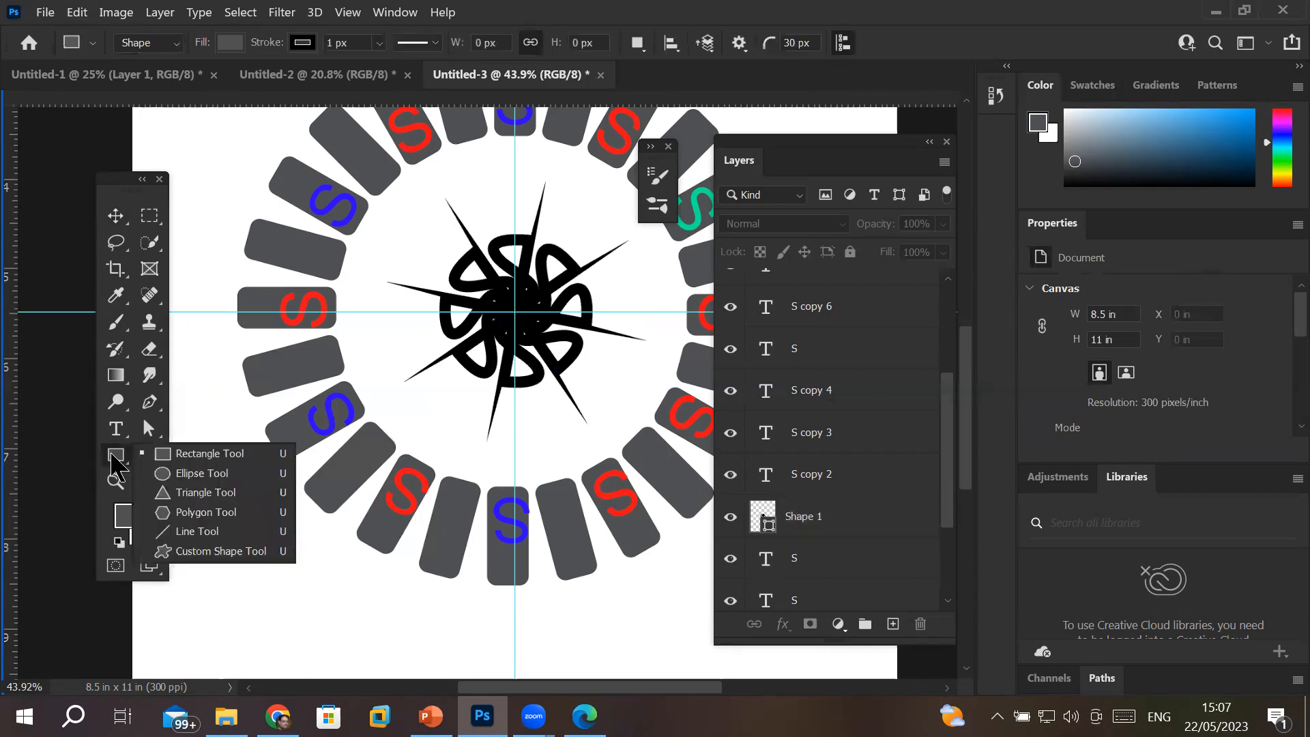
left_click(212, 551)
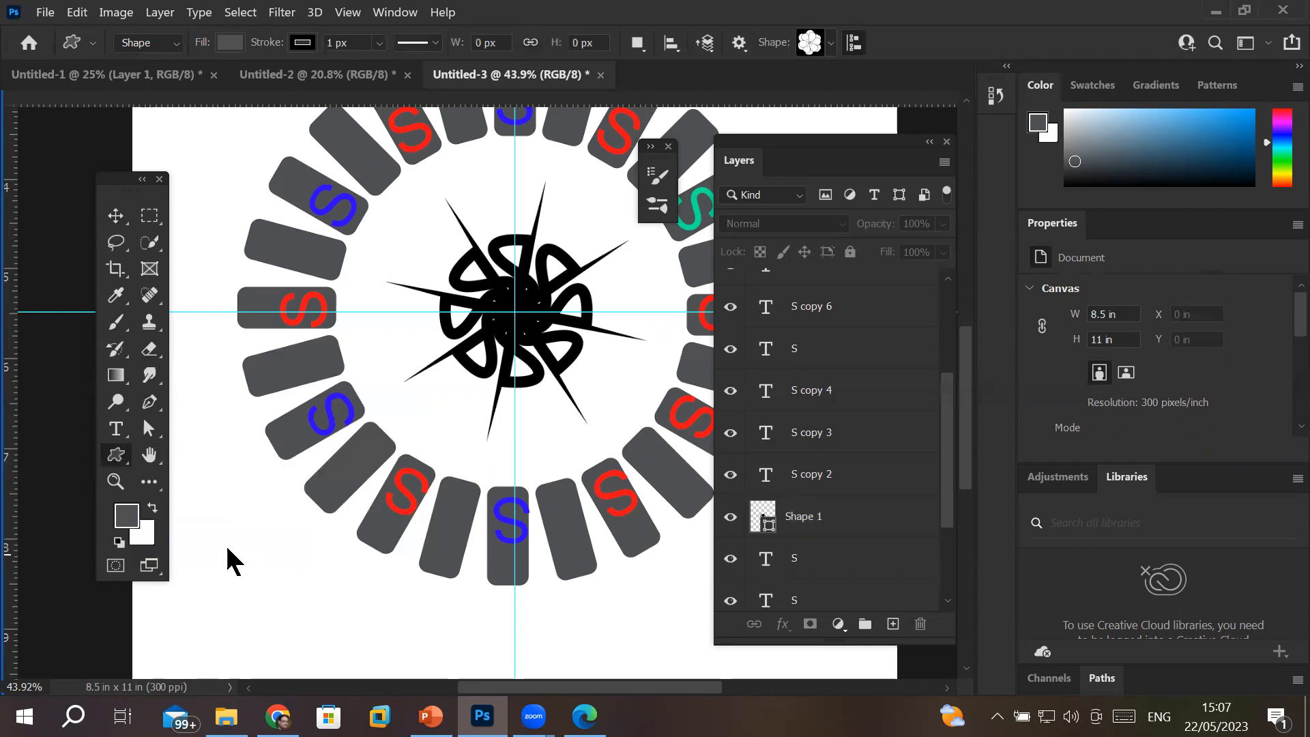
left_click(831, 46)
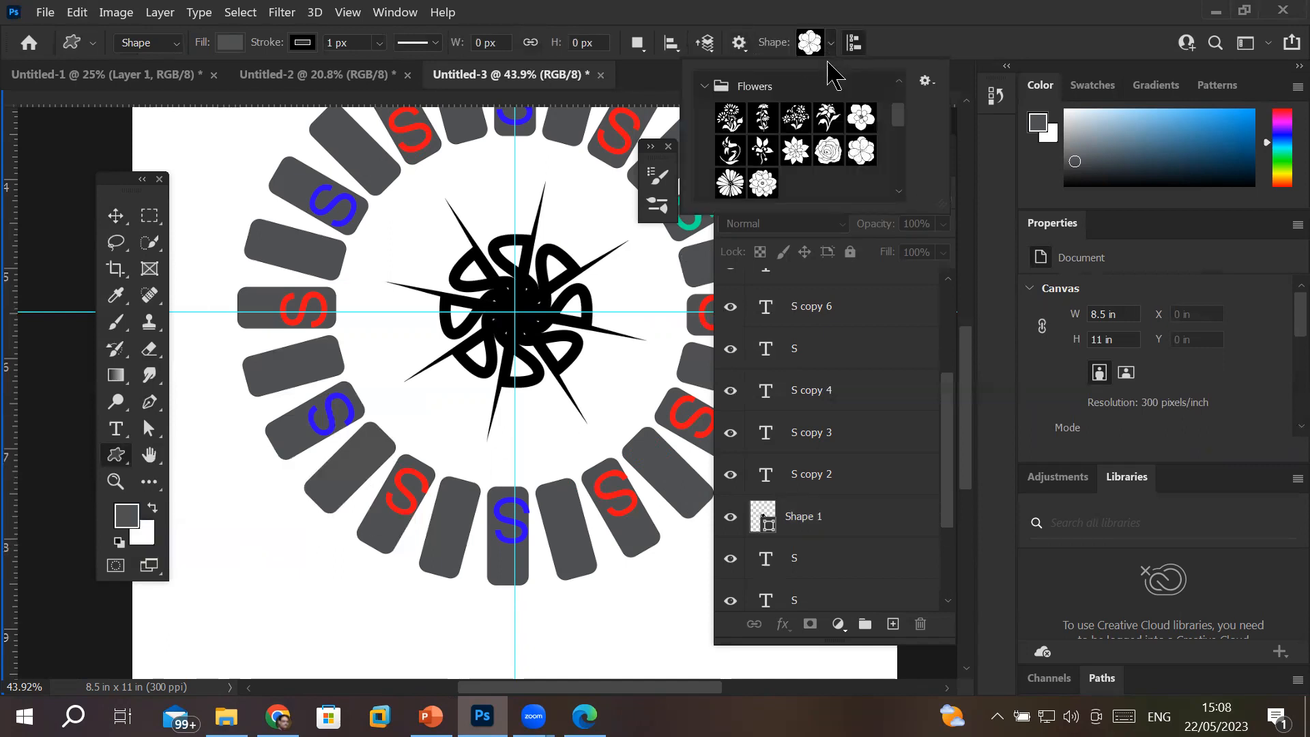
left_click(829, 123)
left_click_drag(504, 149, 543, 199)
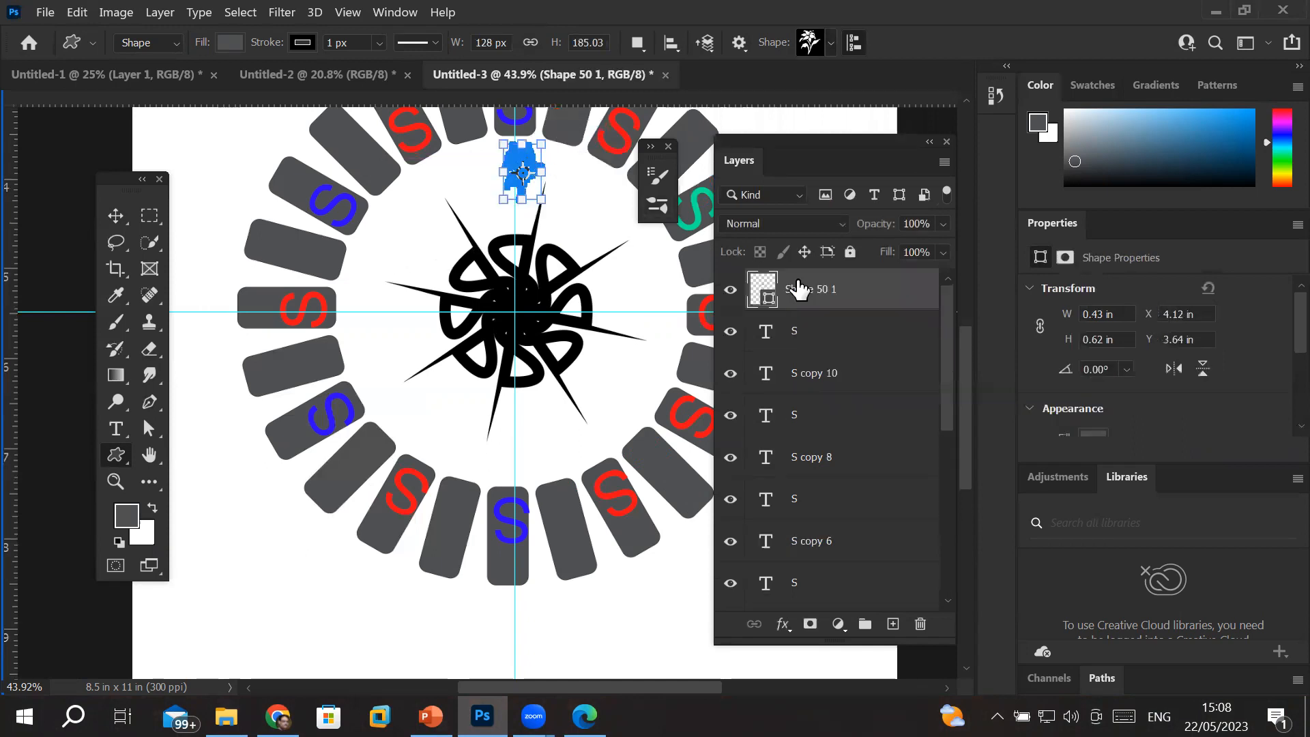
left_click(116, 215)
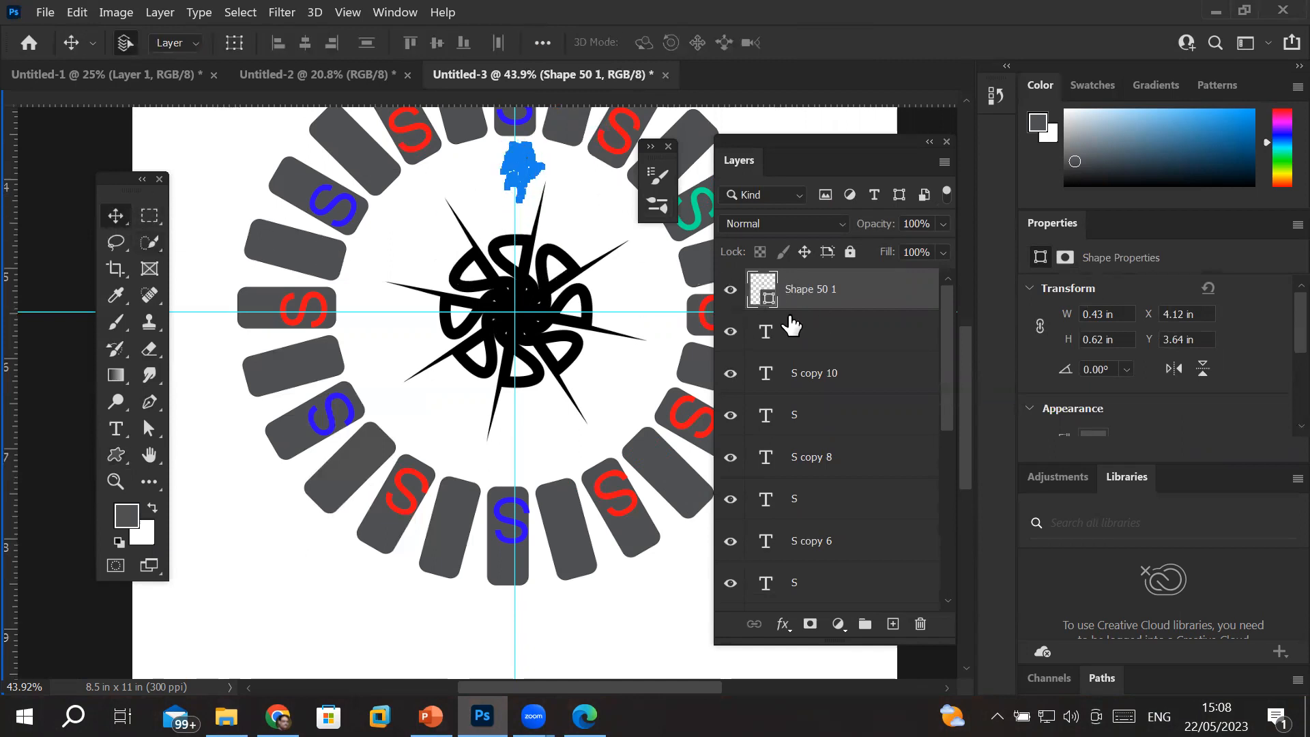
- Try to move the flower shape above the ring with Free Transform
left_click(807, 318)
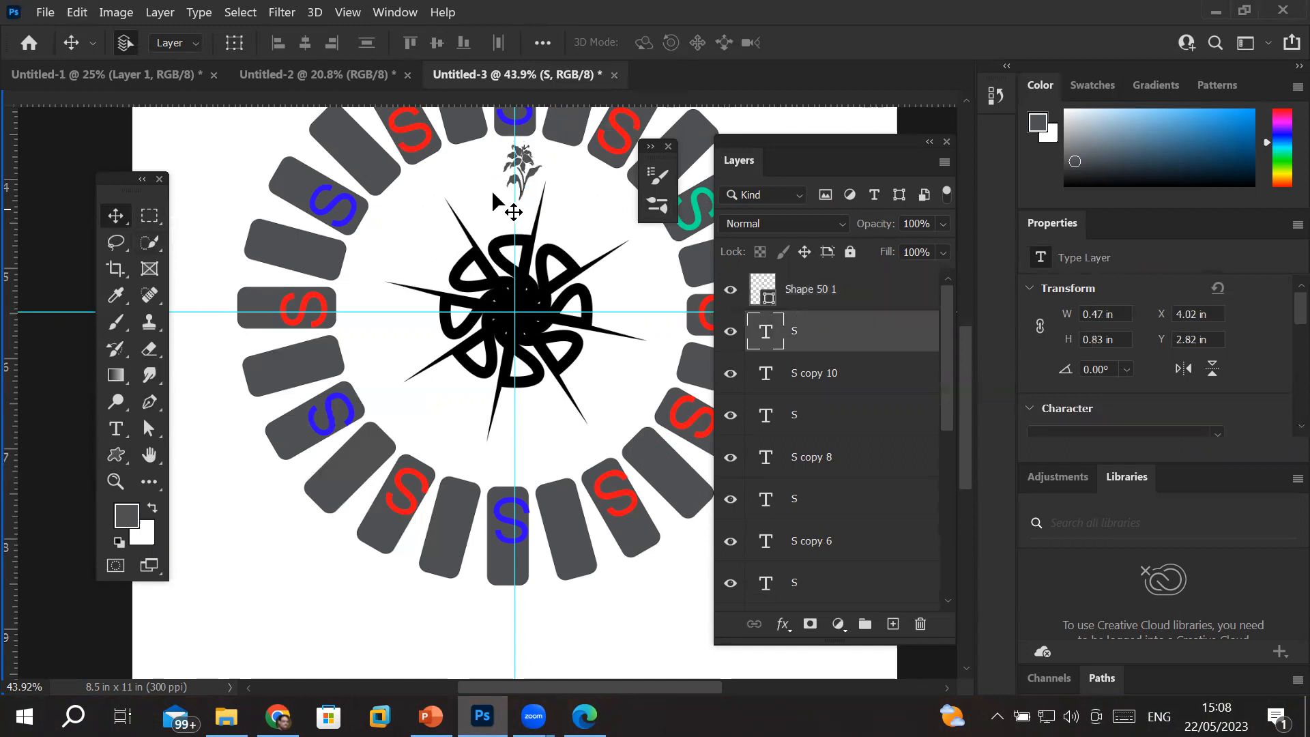
left_click(823, 300)
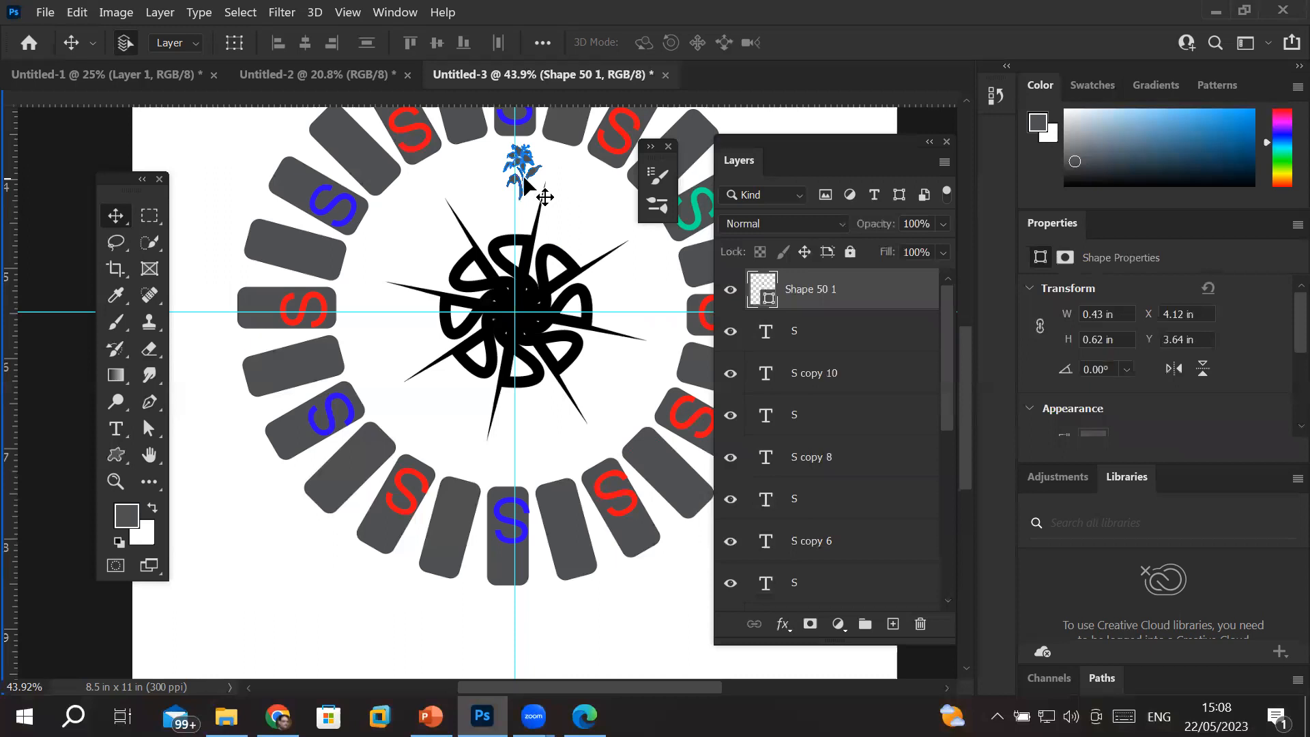
left_click_drag(524, 181, 525, 182)
key("ctrl+t")
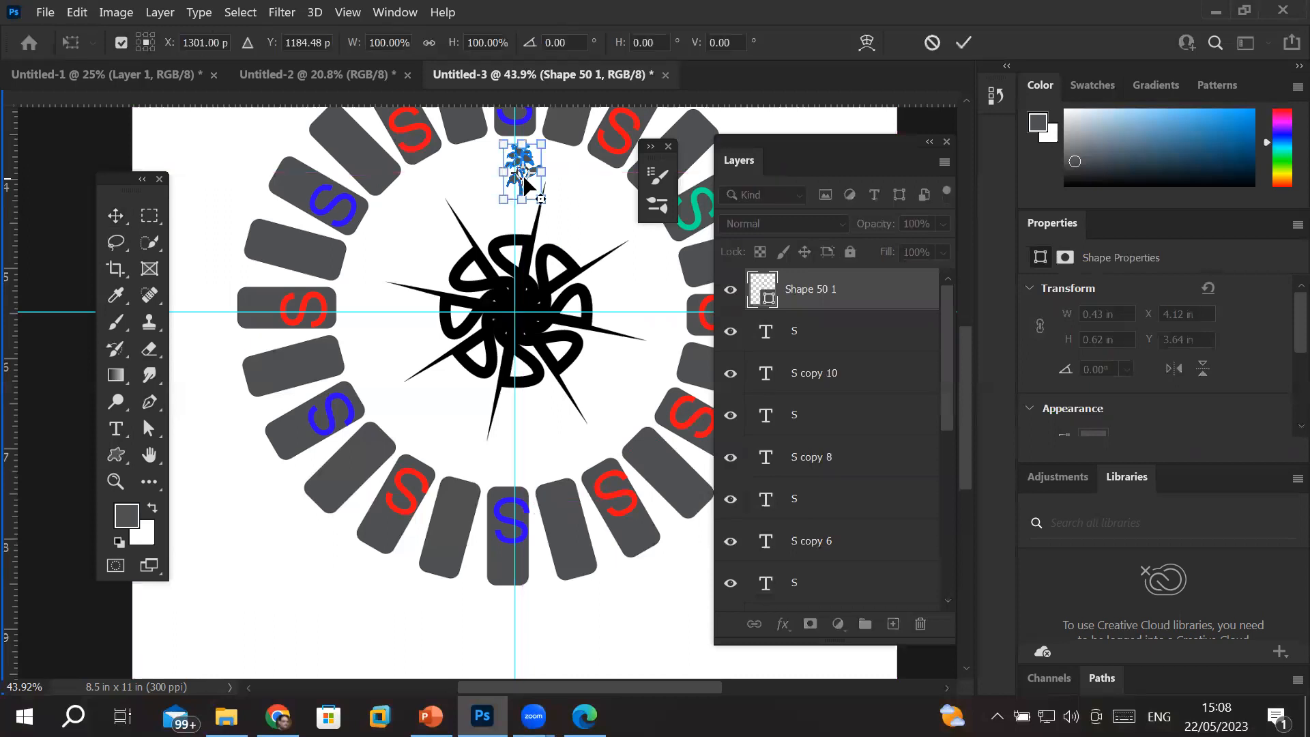
scroll(524, 180, "down", 5)
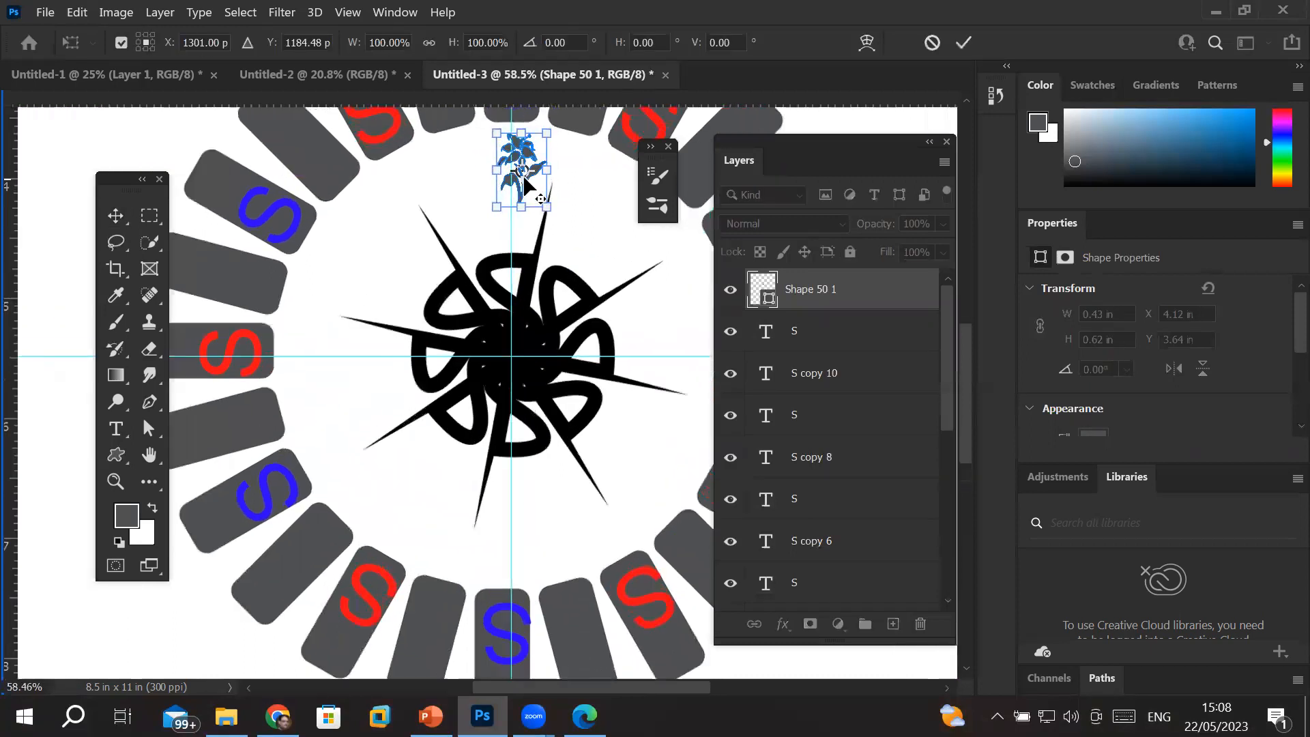
scroll(524, 179, "down", 1)
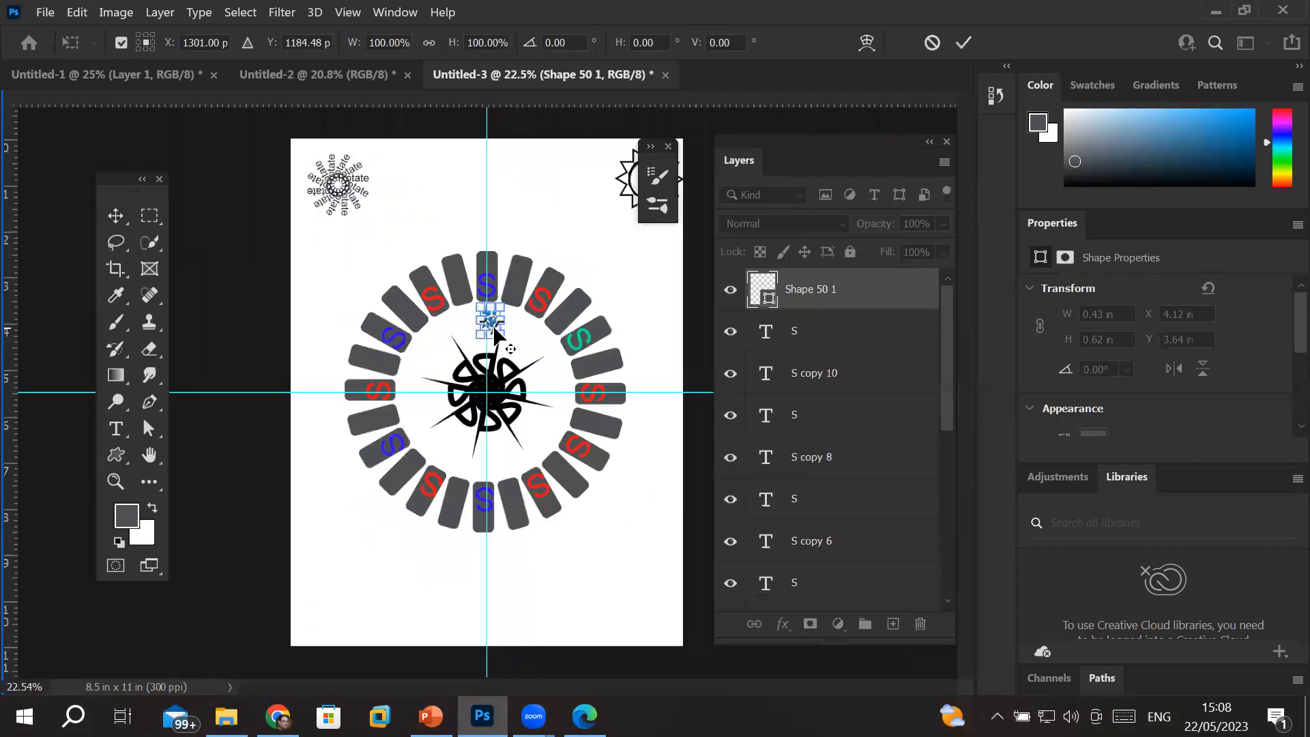
left_click_drag(494, 330, 491, 231)
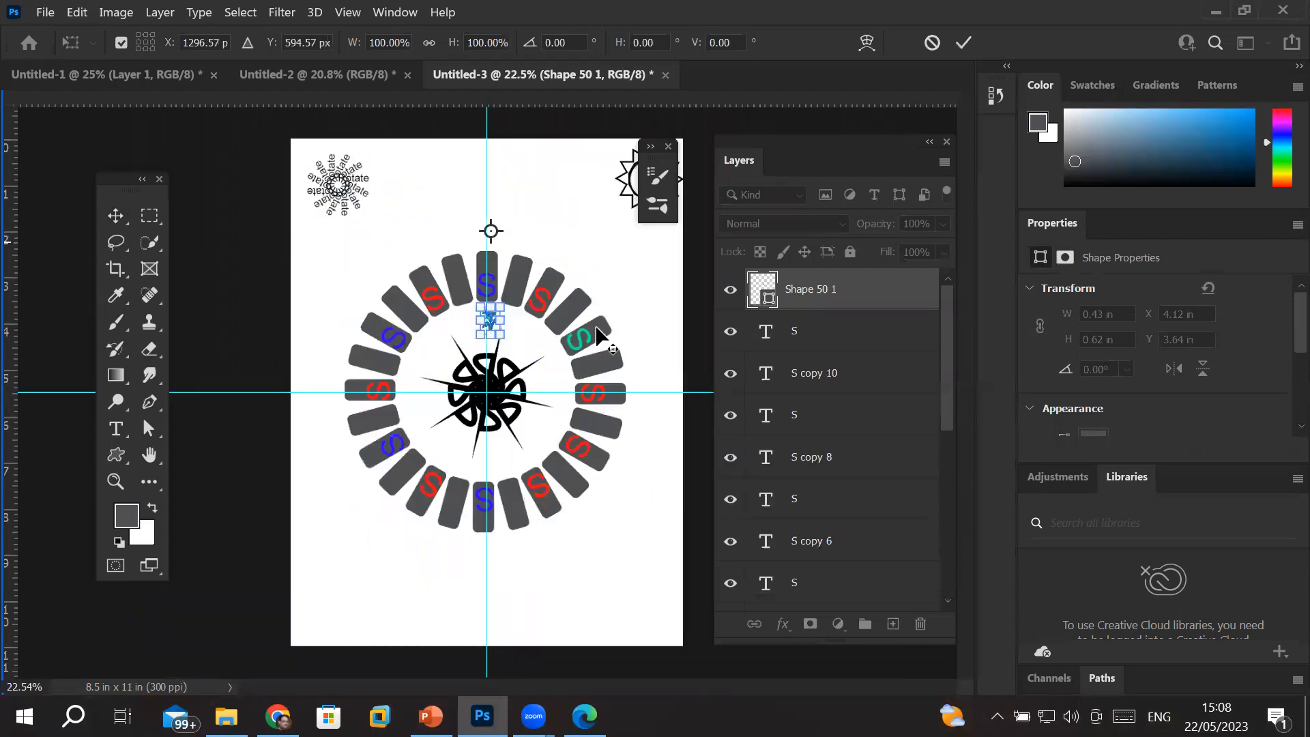
key("Return")
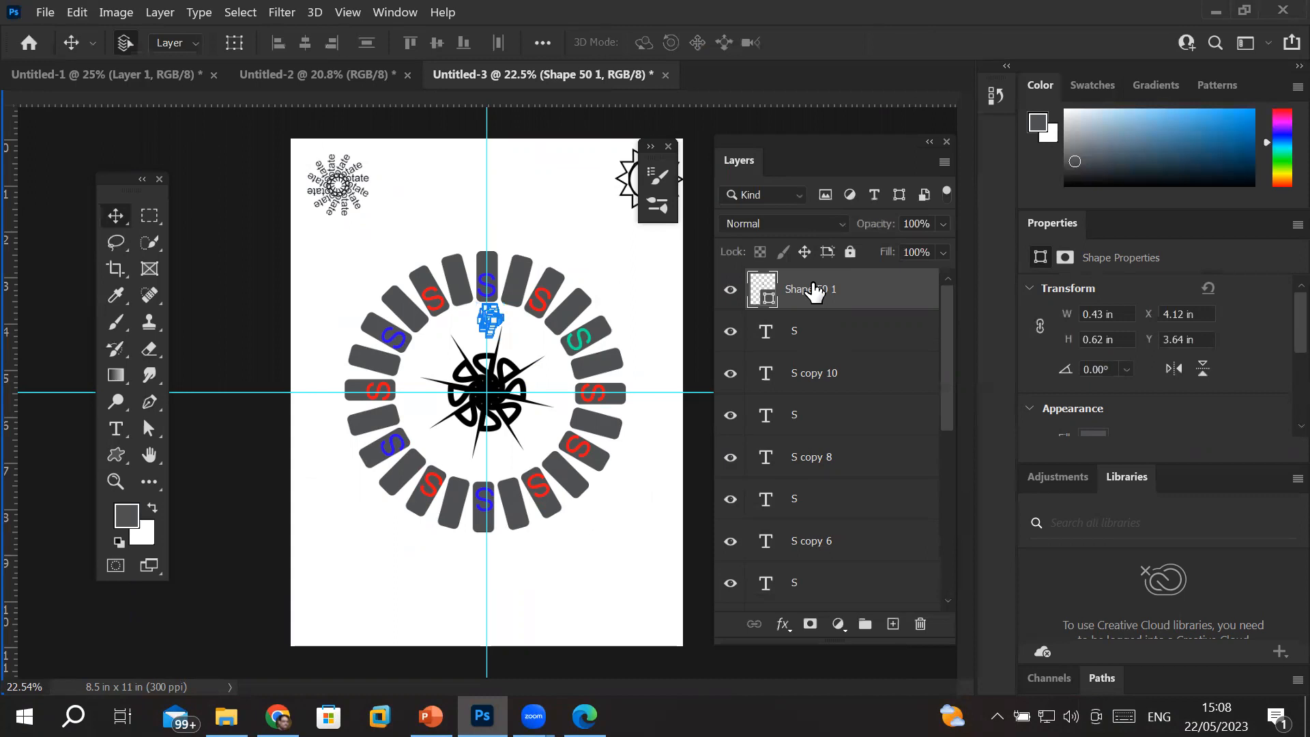
- Move the flower shape straight above the ring, centred on the vertical guide
scroll(535, 341, "up", 5)
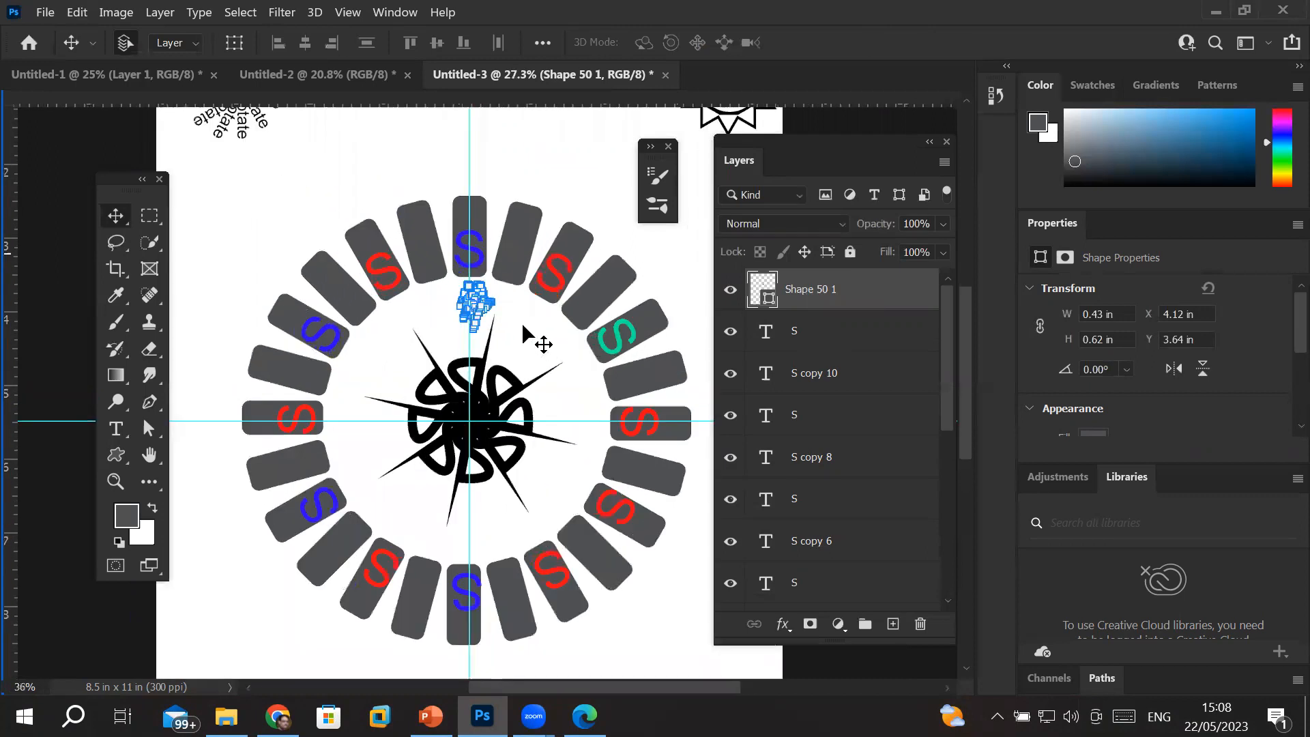
left_click_drag(464, 301, 464, 145)
scroll(678, 269, "down", 4)
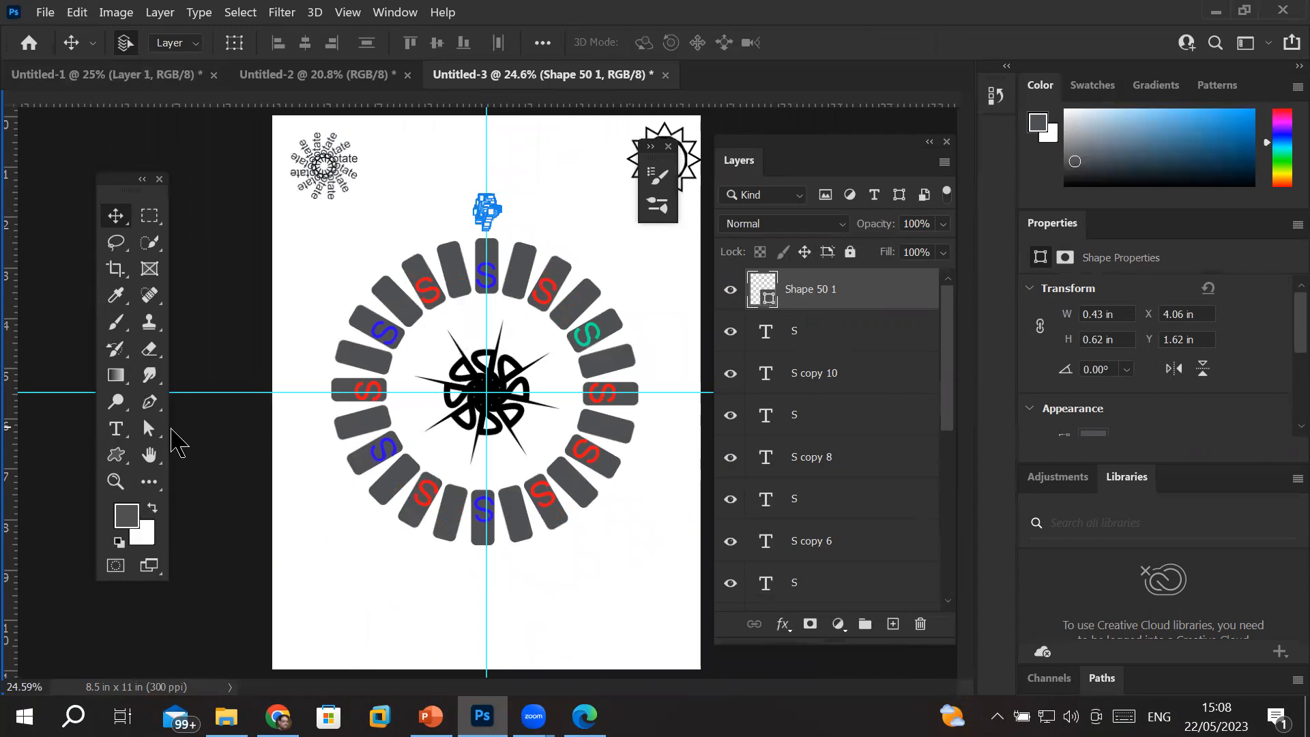
- Change the flower shape's fill colour to red
left_click(116, 455)
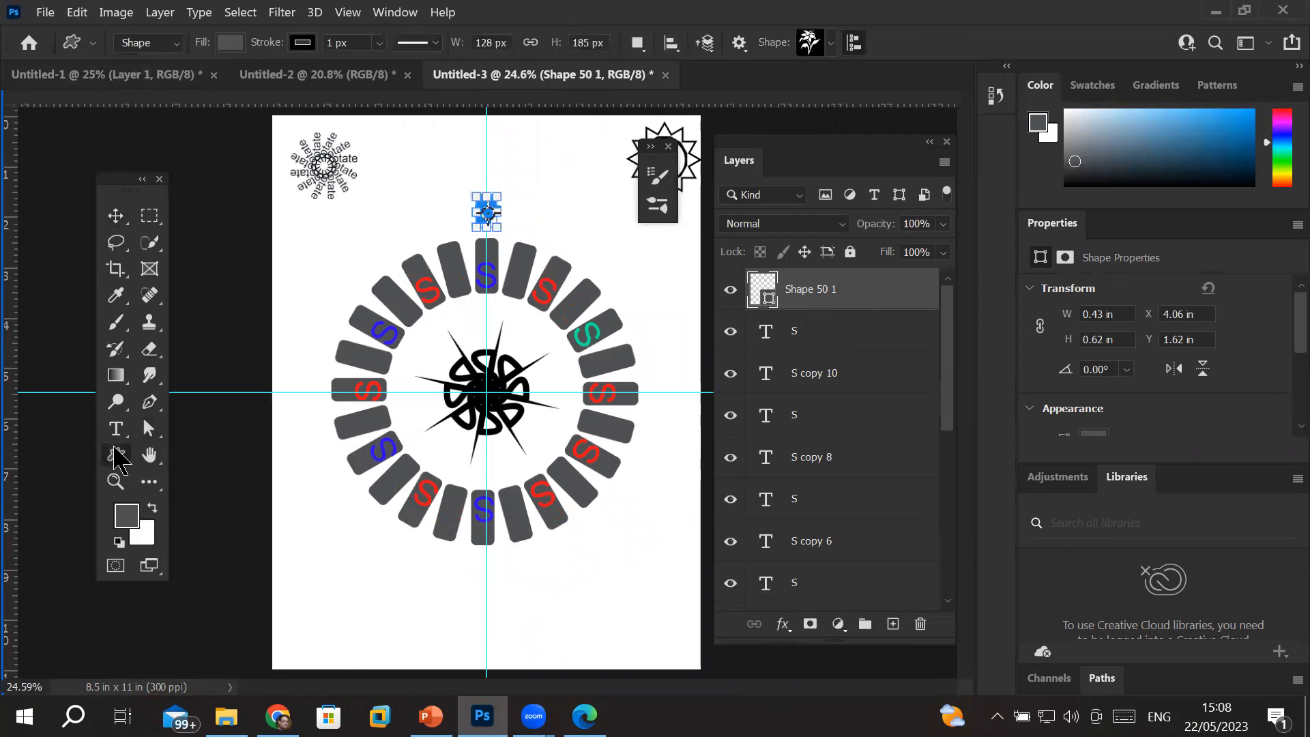
left_click(235, 43)
left_click(267, 151)
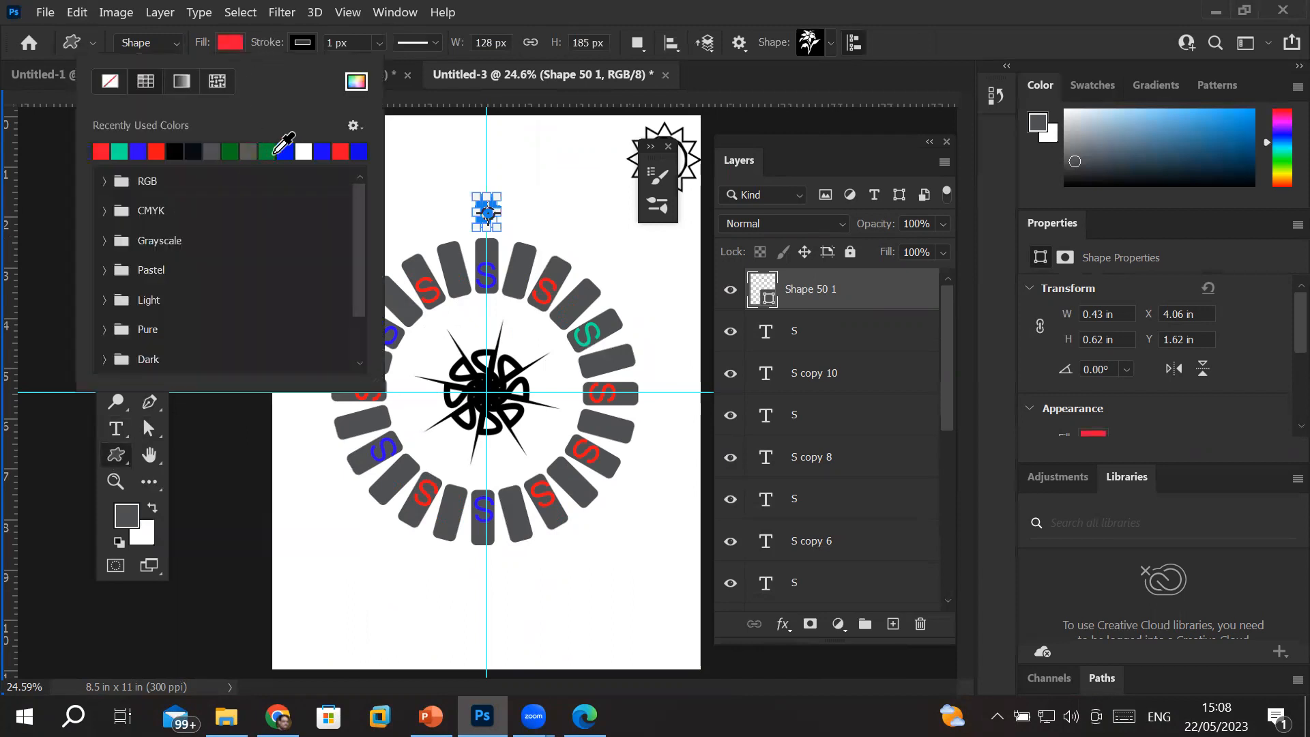
left_click(839, 293)
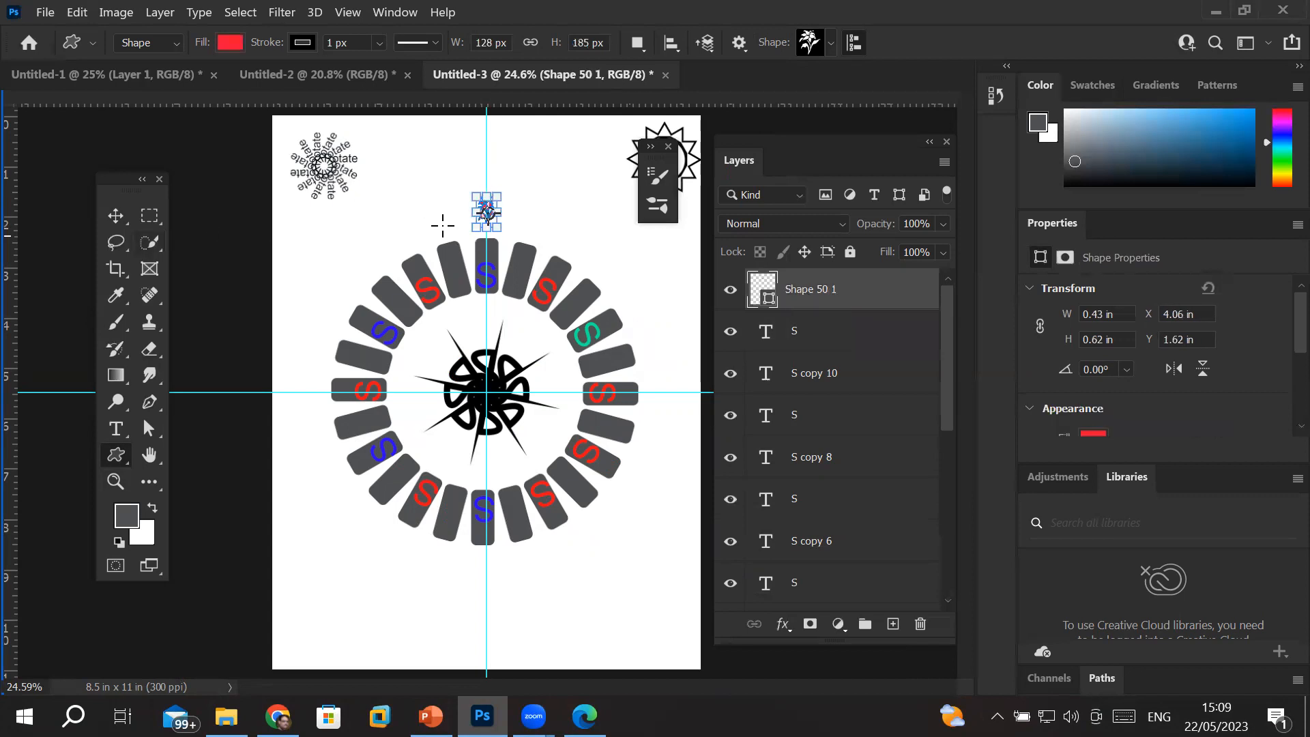
- Rotate the red flower shape 45° clockwise with Free Transform, moving its pivot point to the guide intersection
scroll(471, 215, "up", 3)
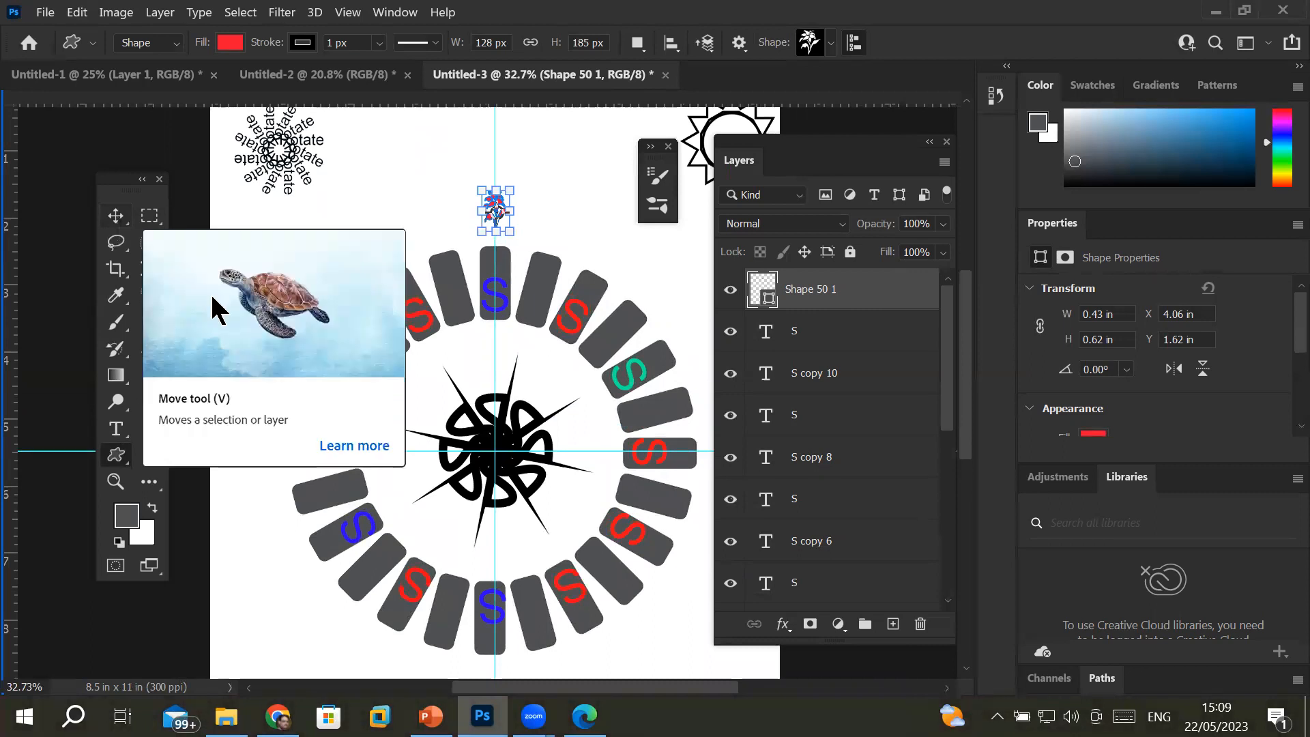
key("ctrl+t")
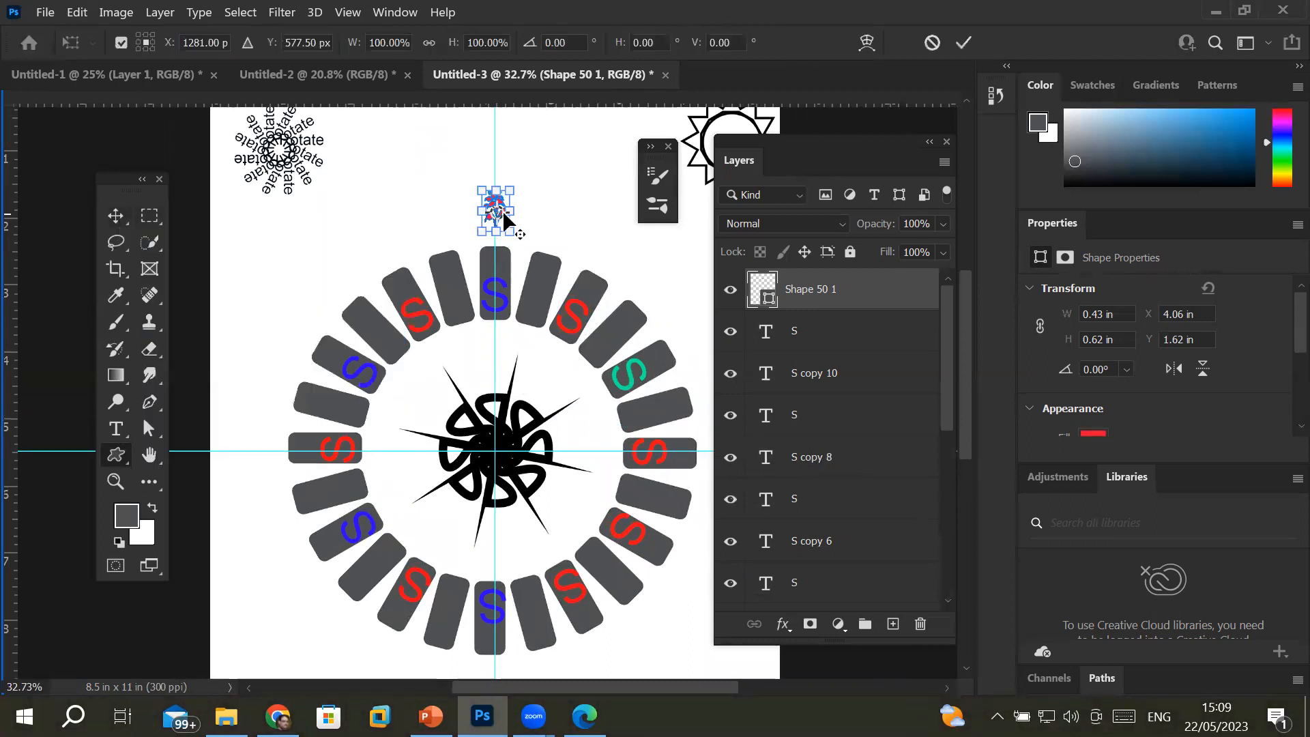
left_click_drag(496, 232, 498, 451)
left_click_drag(499, 451, 496, 452)
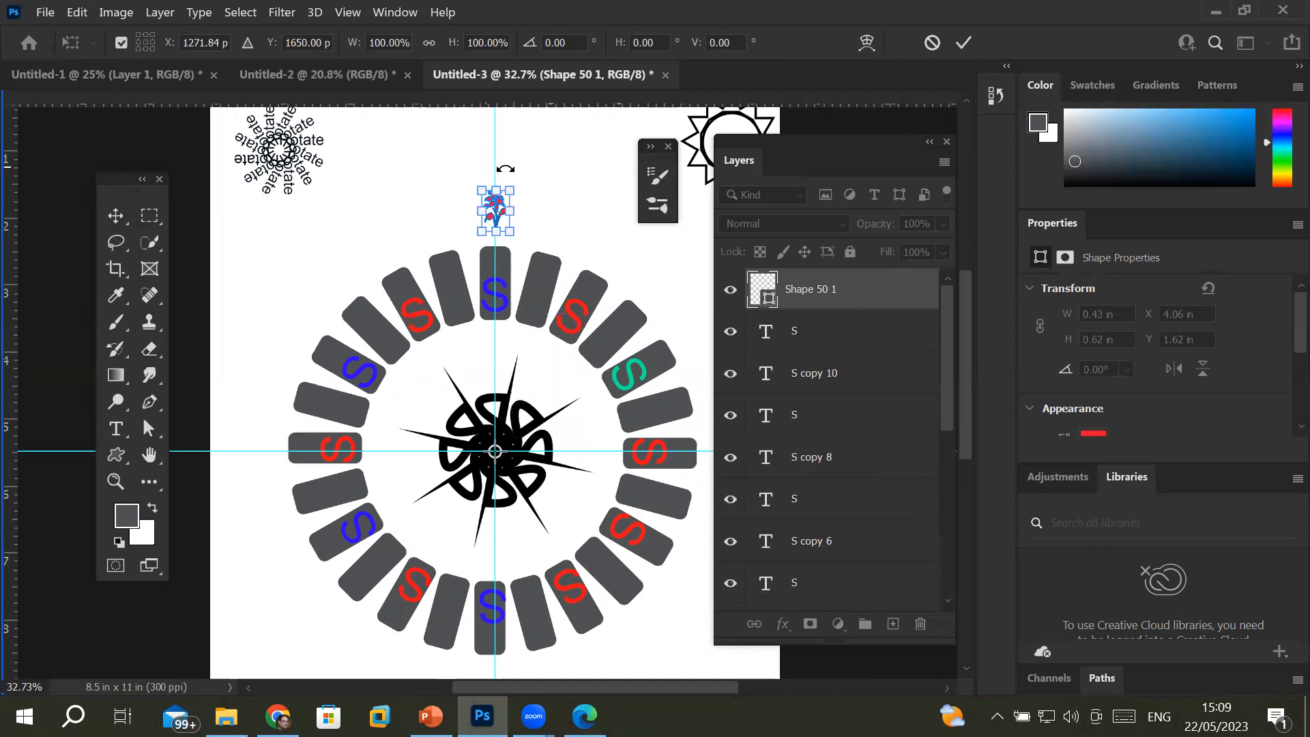
left_click_drag(505, 168, 685, 273)
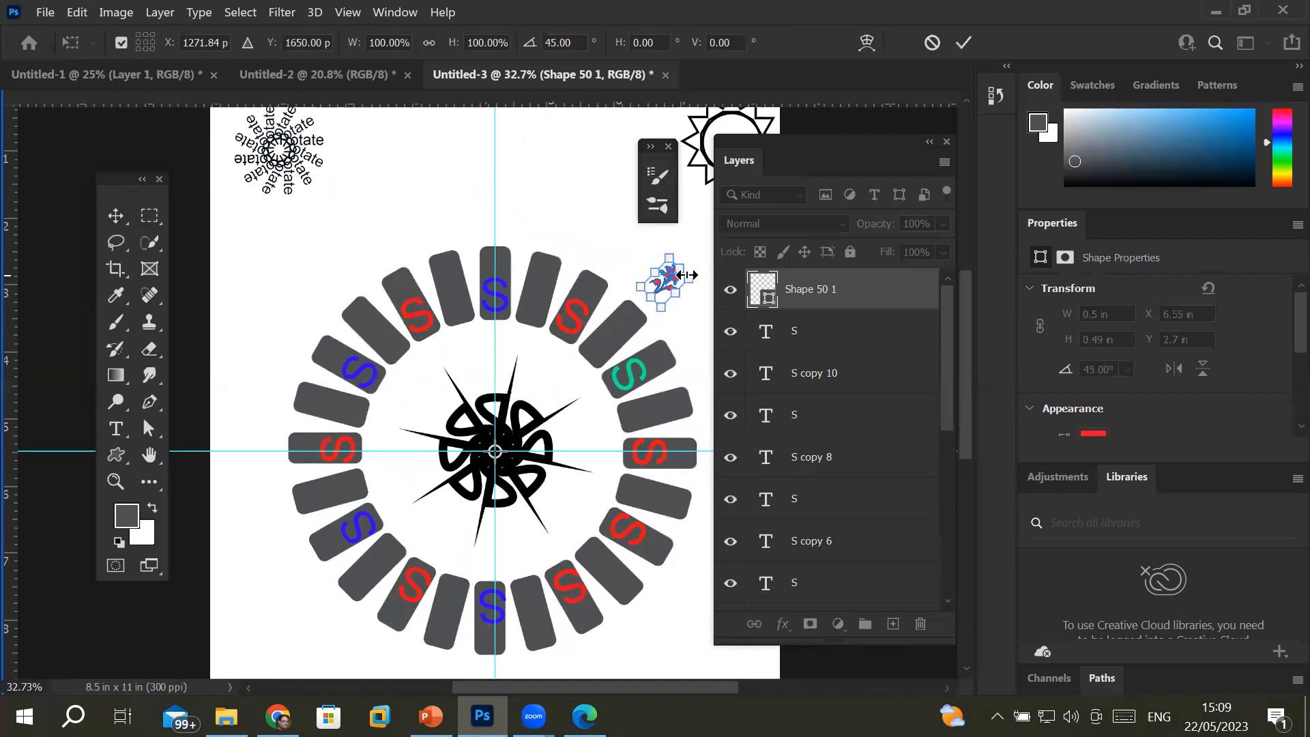
left_click(964, 43)
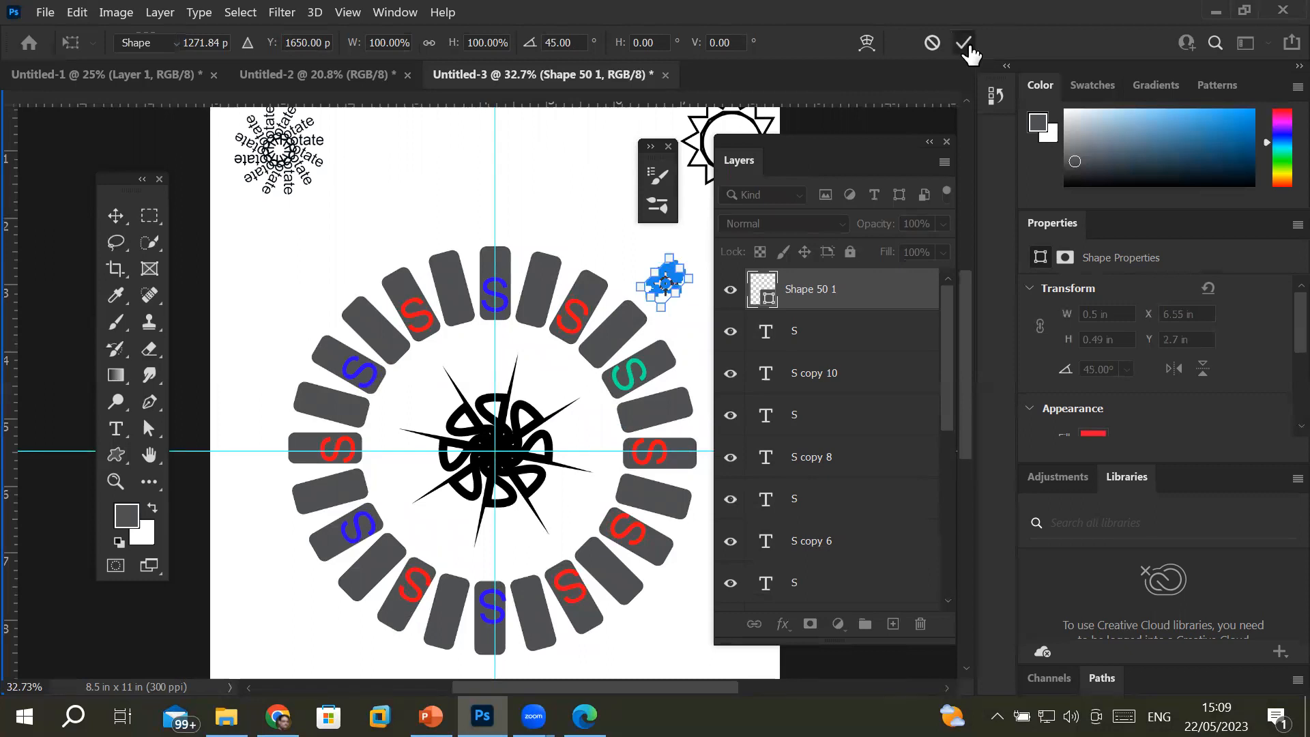
- Repeat the 45° rotation with duplication until eight flowers surround the ring, ending at the position above it
left_click_drag(901, 282, 898, 268)
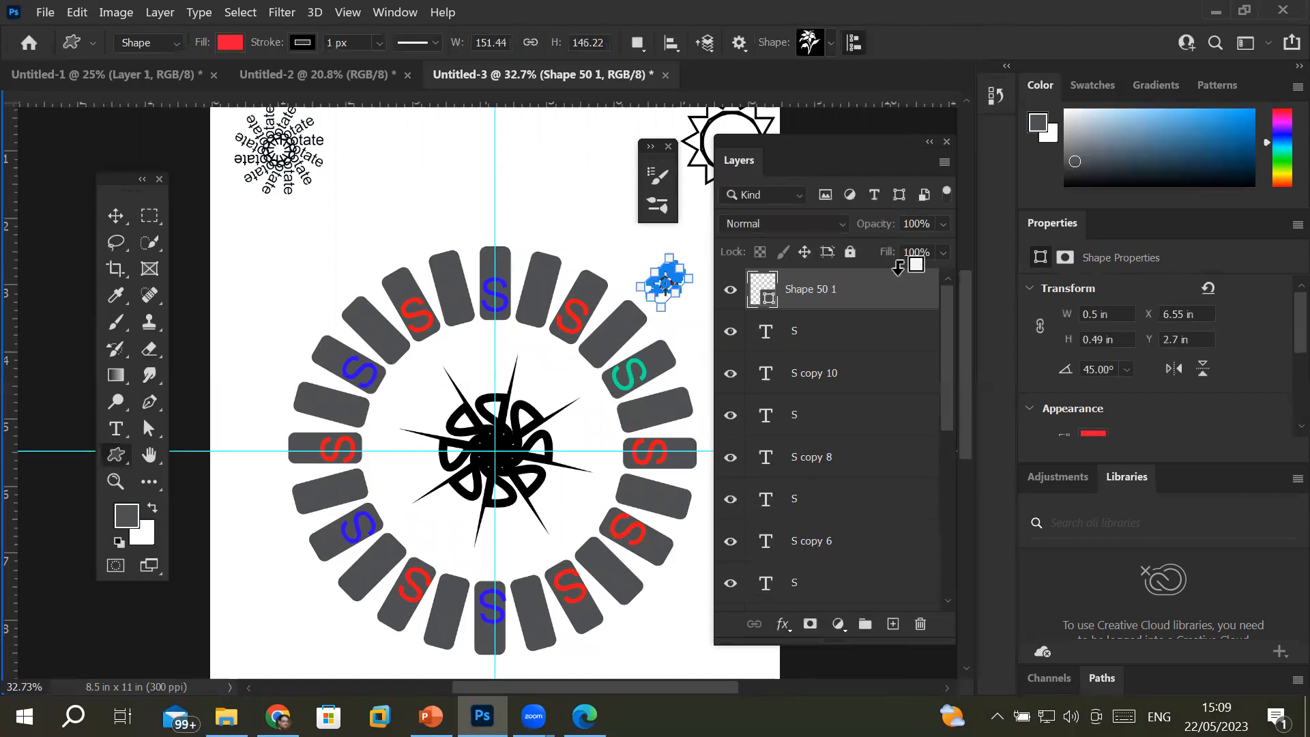
key("ctrl+alt+shift+t")
key("ctrl+alt+shift+t")
key("ctrl+alt+shift+t")
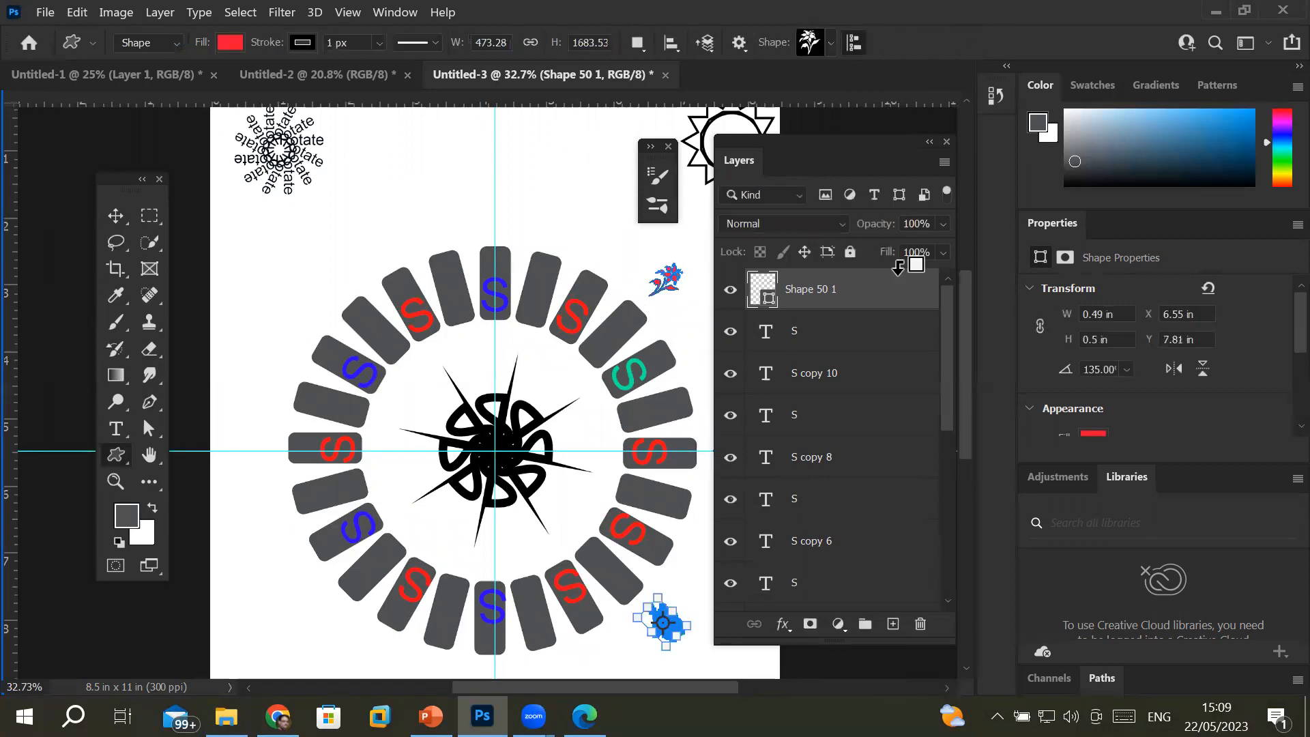
key("ctrl+alt+shift+t")
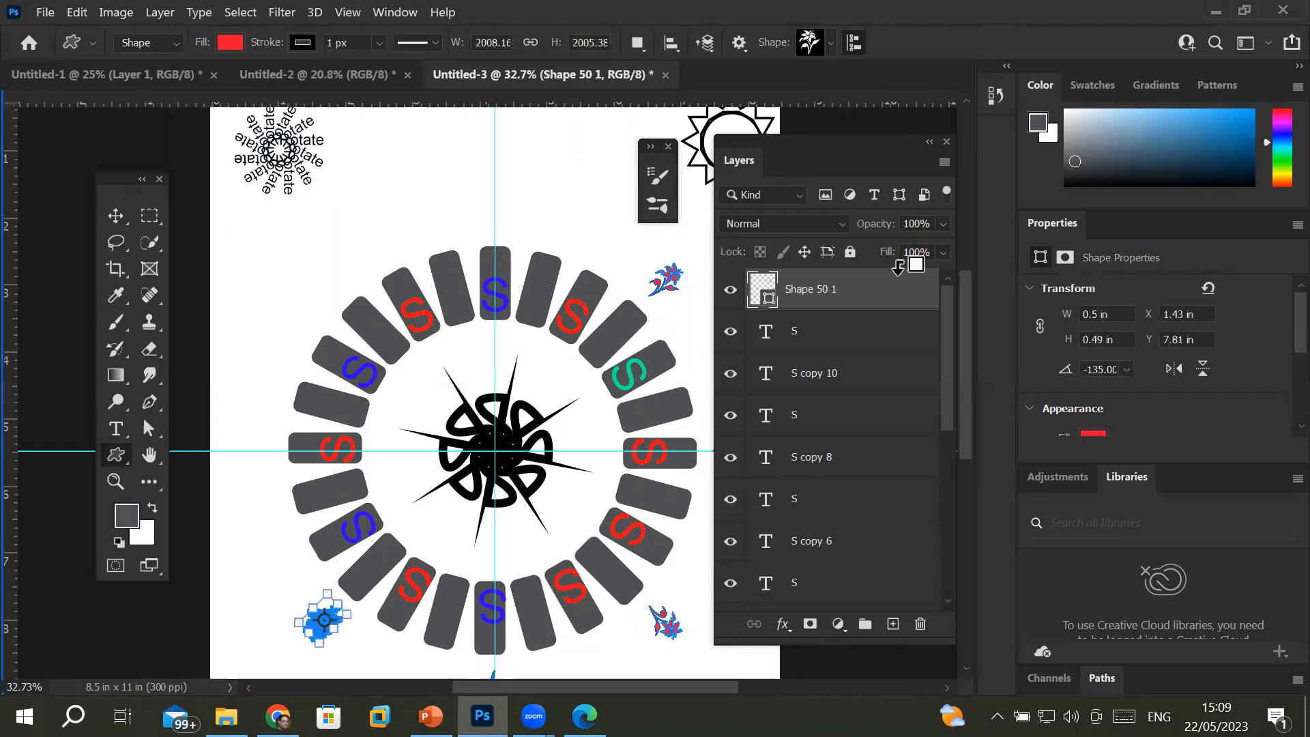
key("ctrl+alt+shift+t")
key("ctrl+alt+shift+t")
key("ctrl+alt+shift+t")
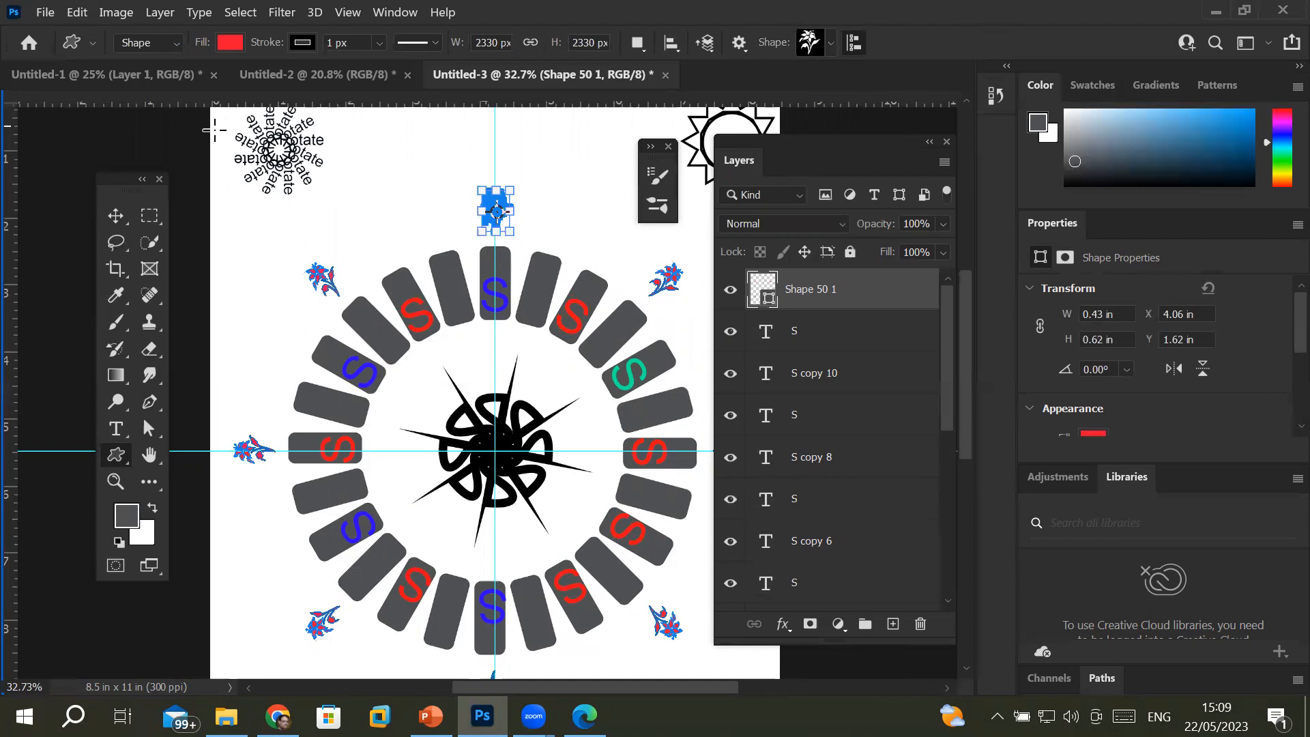
- Switch to the Move tool and select the S text layer directly below the flower shape layer
left_click(115, 216)
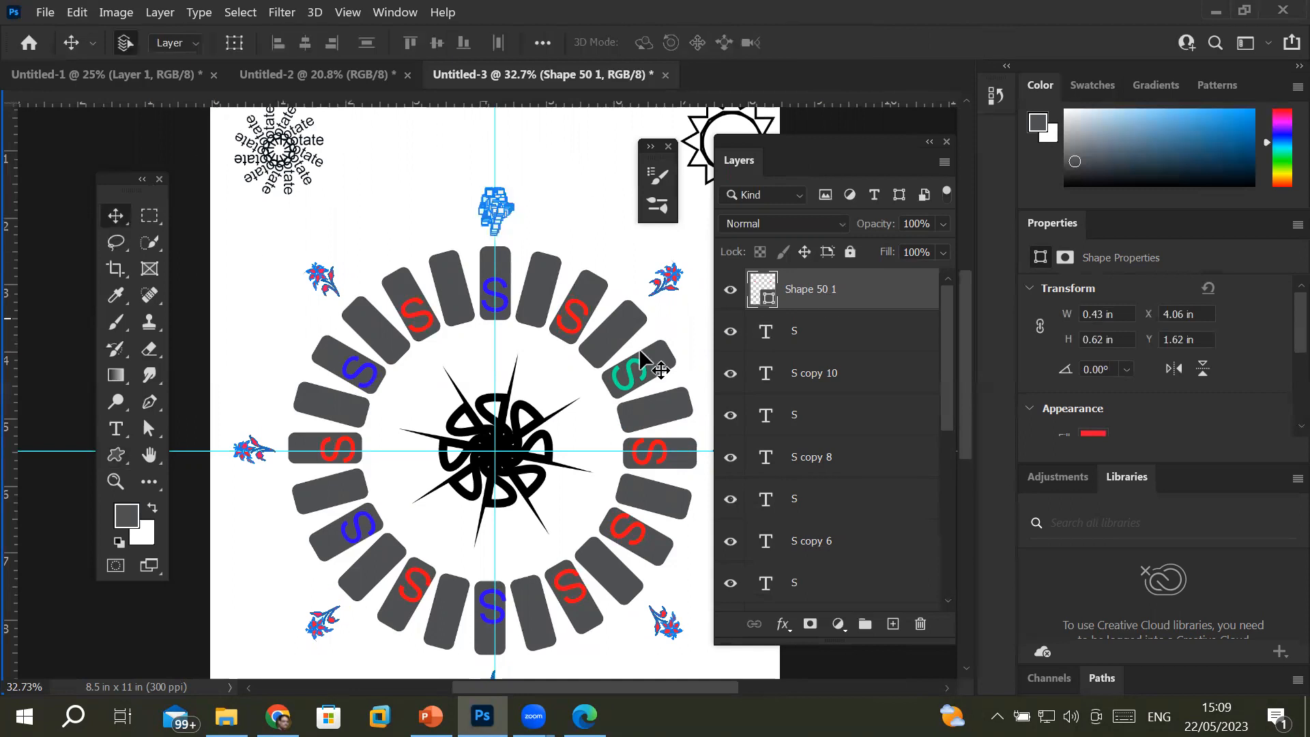
left_click(790, 341)
scroll(546, 345, "down", 3)
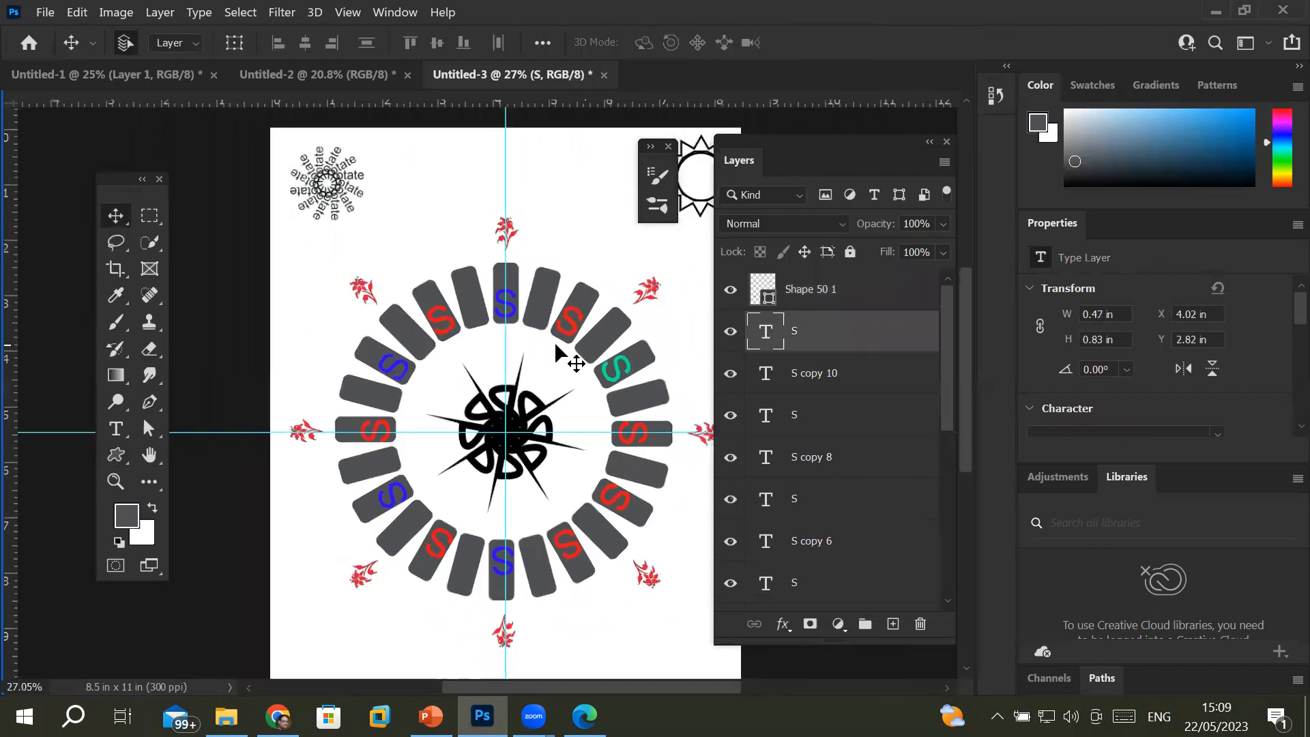